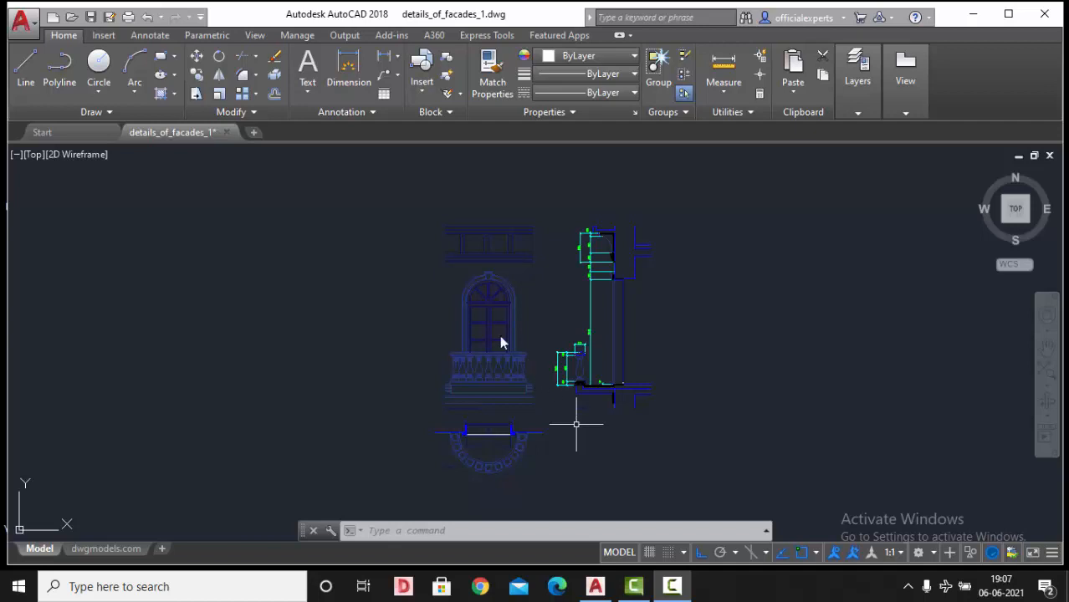
- Switch to the dwgmodels.com layout and examine the elevation of the arched window and balcony
scroll(500, 338, "up", 2)
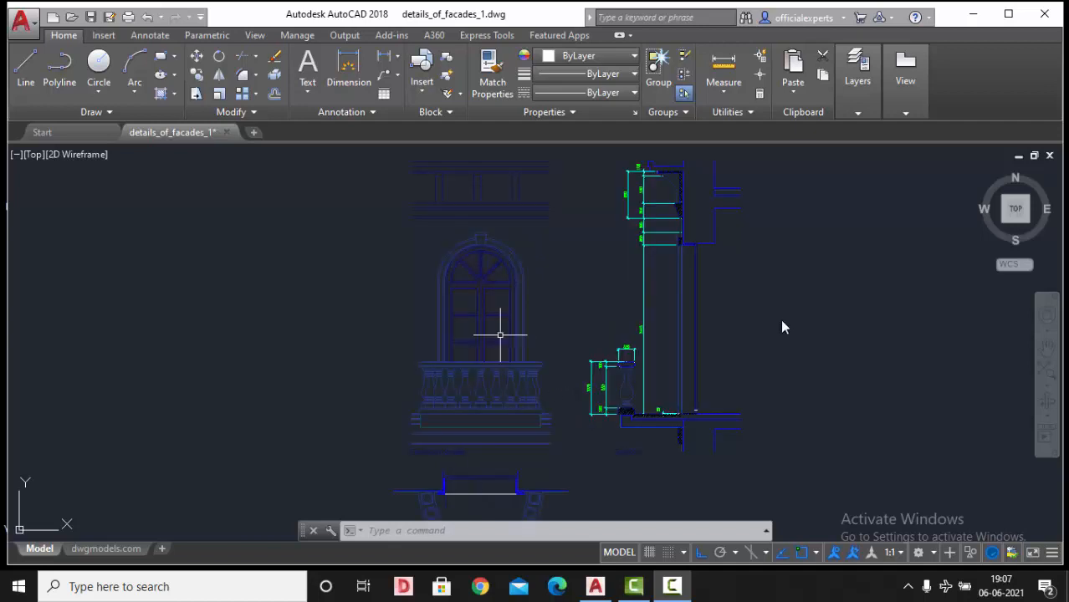
left_click(99, 551)
scroll(418, 352, "down", 2)
scroll(472, 358, "up", 2)
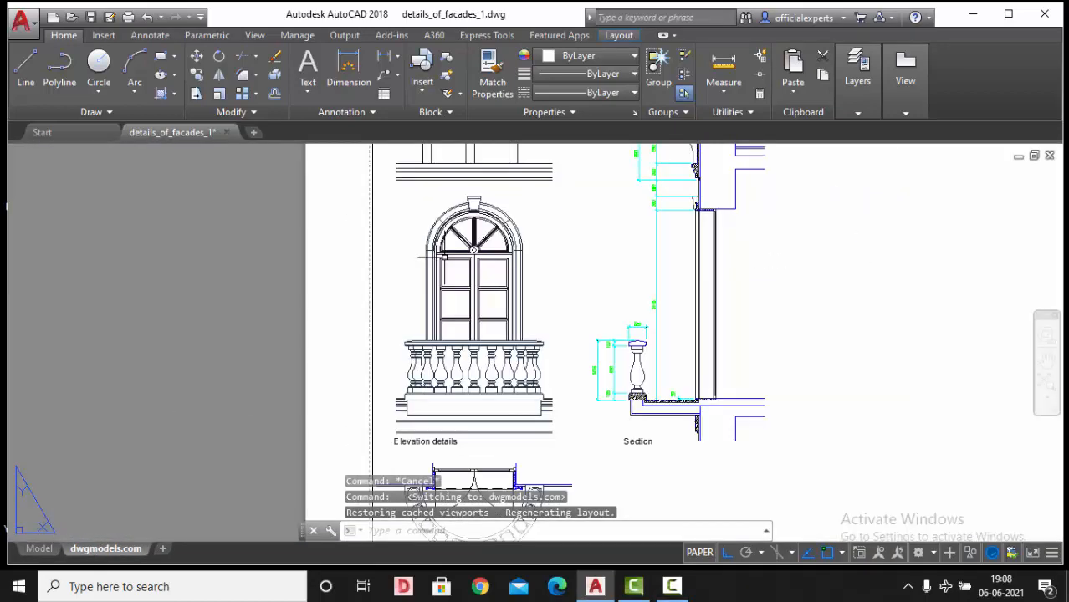
scroll(472, 358, "down", 3)
scroll(552, 377, "up", 2)
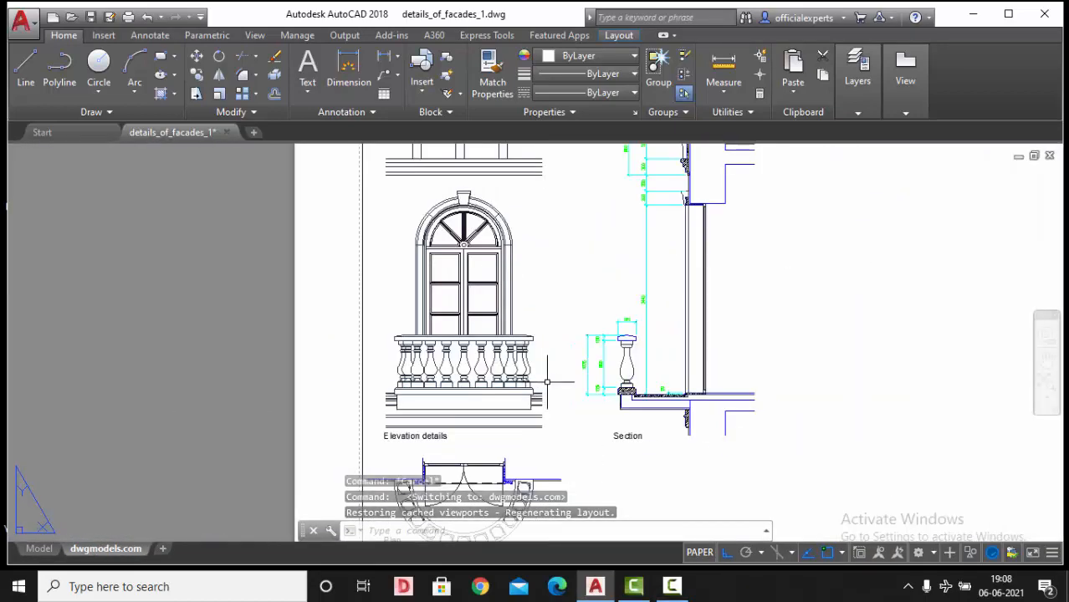
scroll(546, 382, "down", 3)
scroll(547, 383, "up", 2)
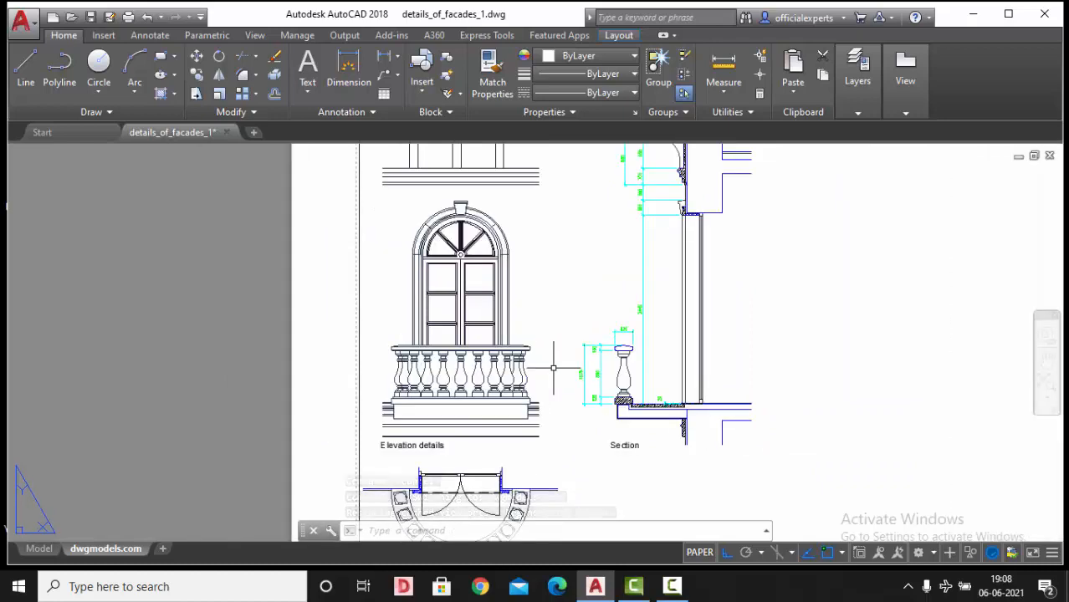
scroll(552, 368, "down", 4)
scroll(543, 471, "up", 4)
scroll(529, 470, "down", 4)
scroll(265, 272, "up", 5)
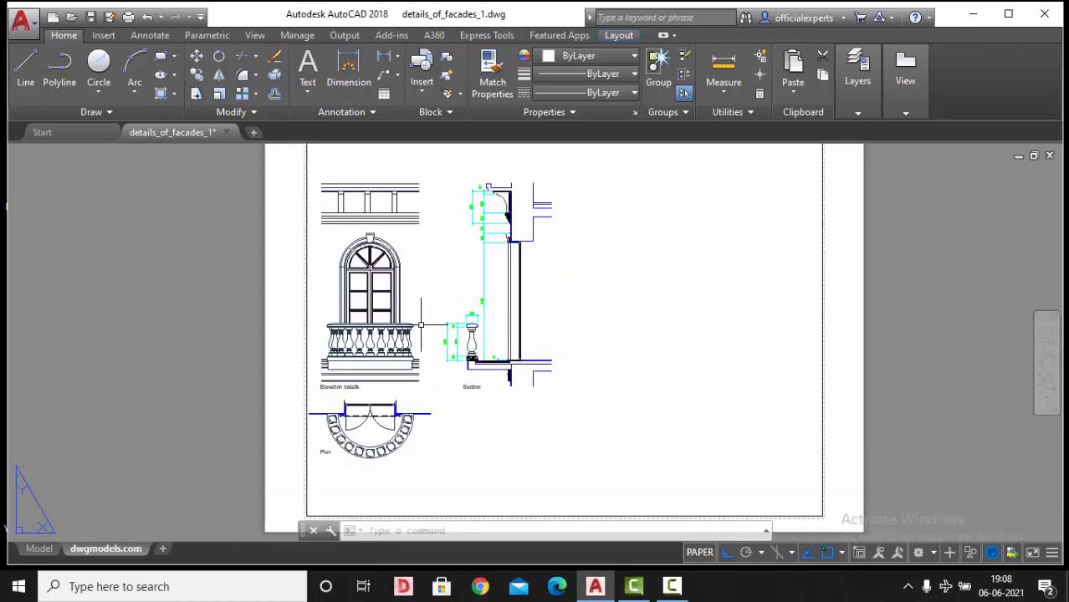
scroll(501, 343, "down", 3)
scroll(503, 355, "up", 2)
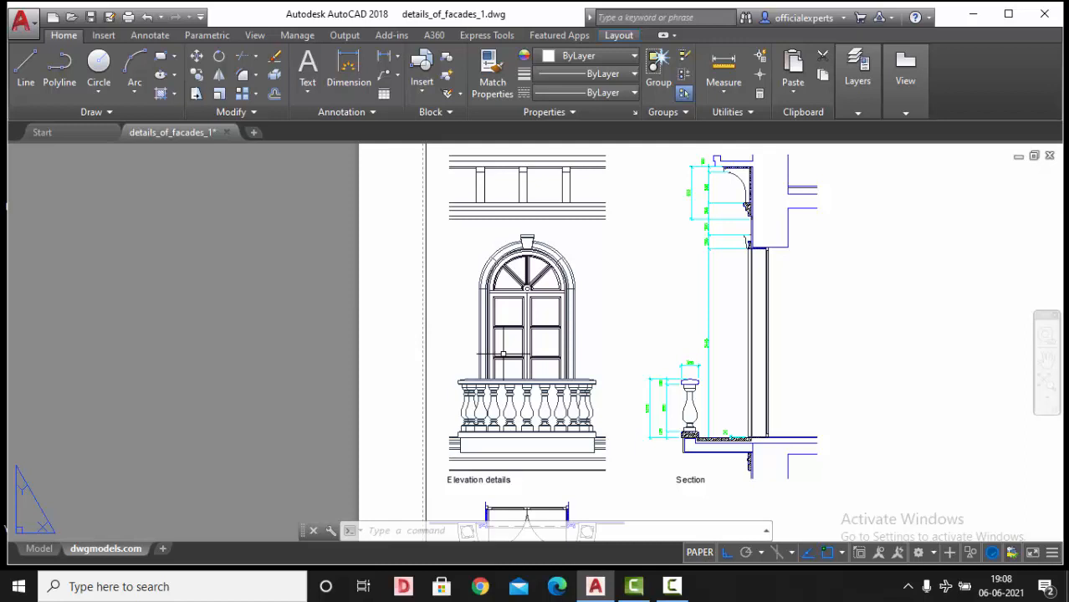
- Examine the balcony's plan, elevation and section drawings, including the baluster dimensions in the section
scroll(503, 354, "down", 6)
scroll(515, 415, "up", 8)
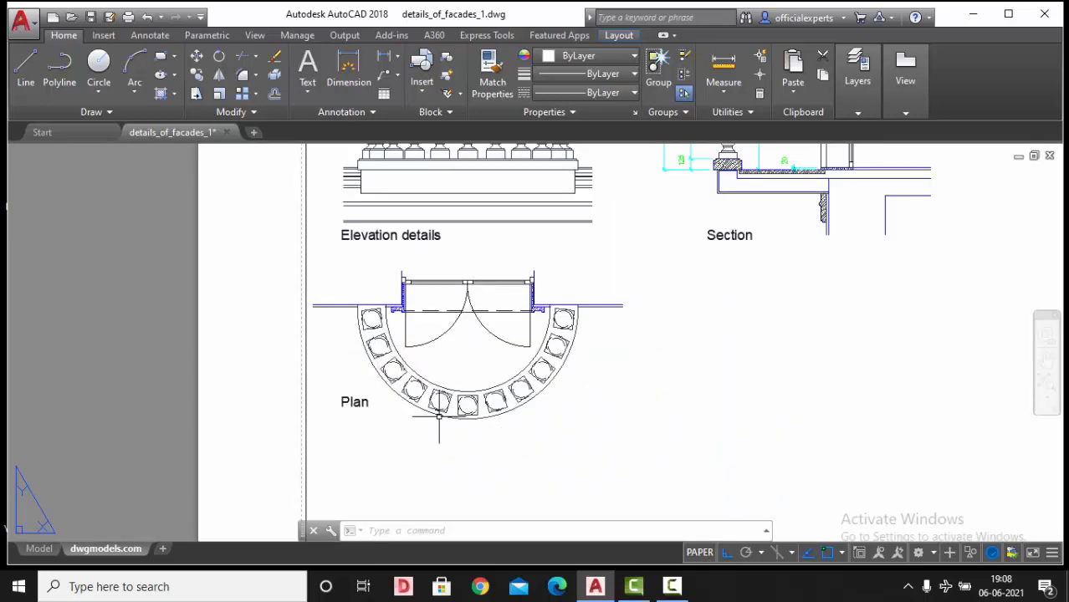
scroll(427, 297, "up", 2)
scroll(458, 428, "down", 6)
scroll(461, 385, "up", 5)
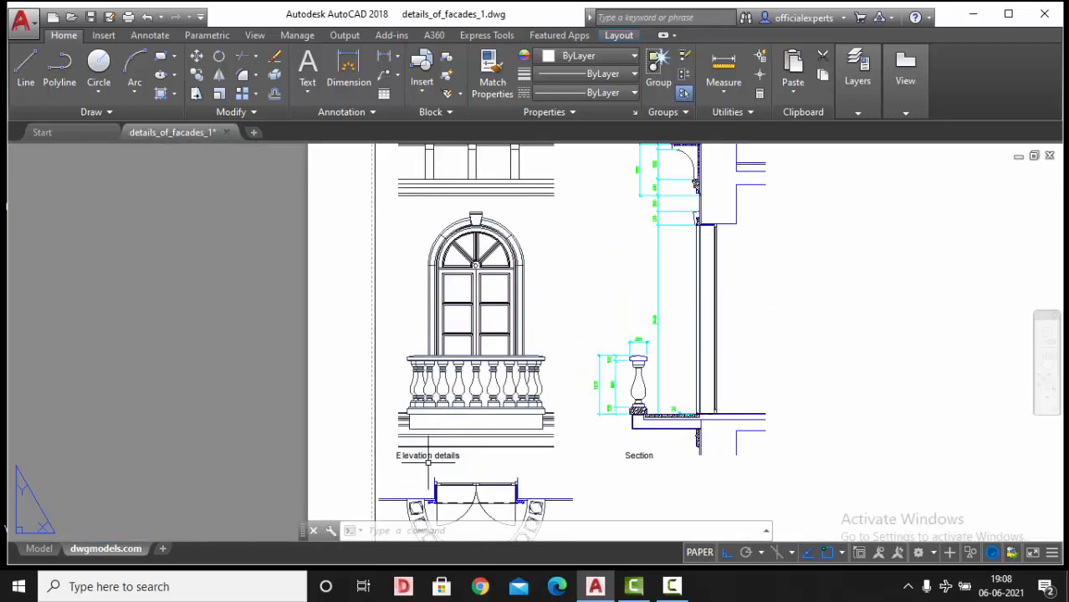
scroll(611, 448, "up", 2)
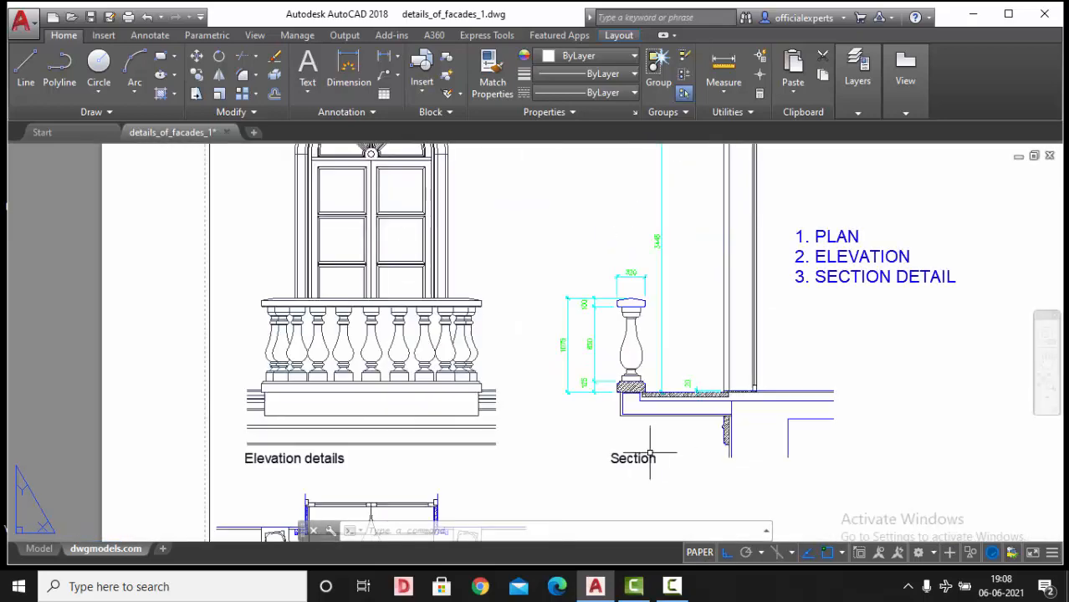
scroll(694, 443, "up", 2)
scroll(549, 441, "up", 2)
scroll(543, 363, "down", 2)
scroll(489, 410, "up", 2)
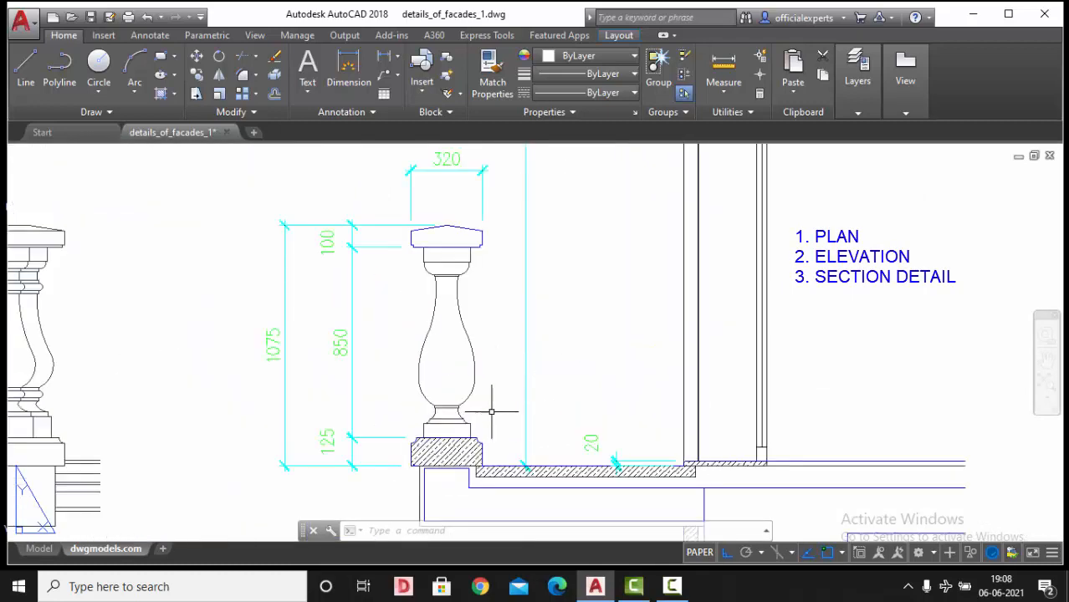
scroll(634, 409, "down", 5)
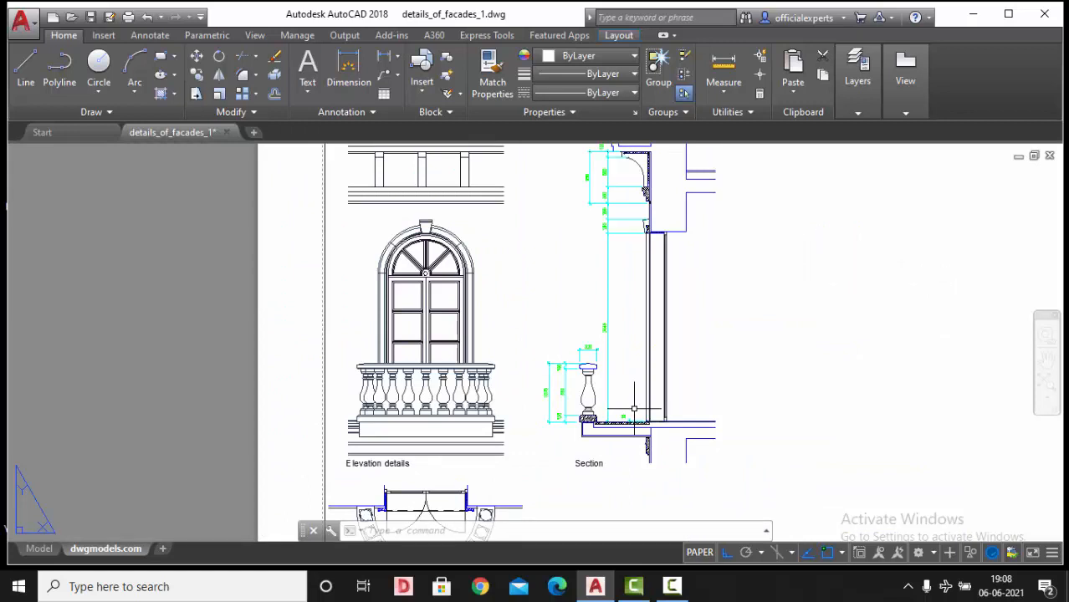
scroll(633, 409, "down", 3)
scroll(592, 331, "up", 3)
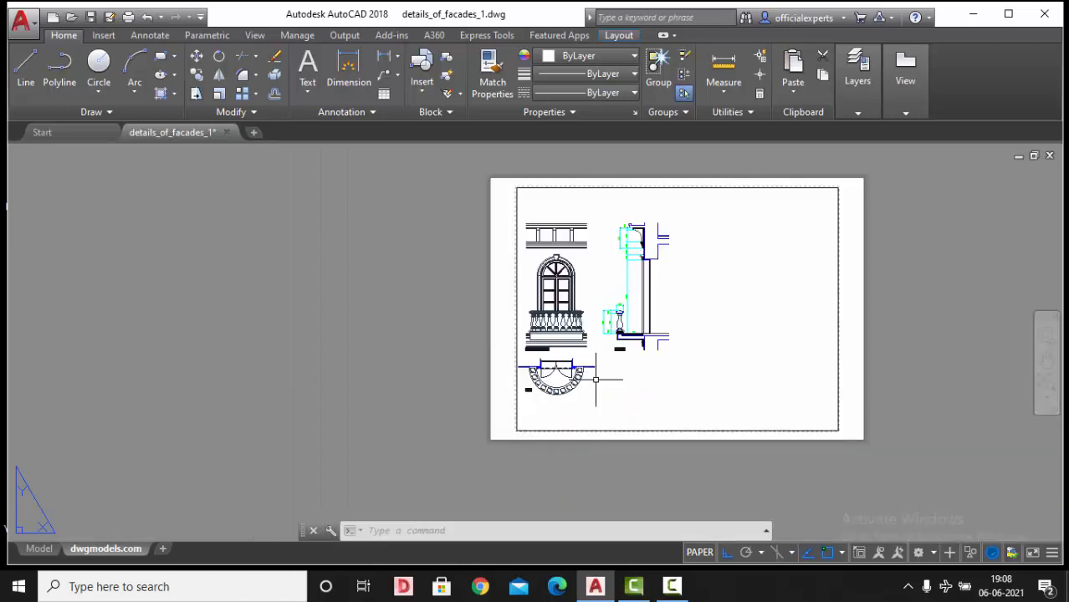
scroll(592, 331, "down", 3)
scroll(585, 291, "up", 5)
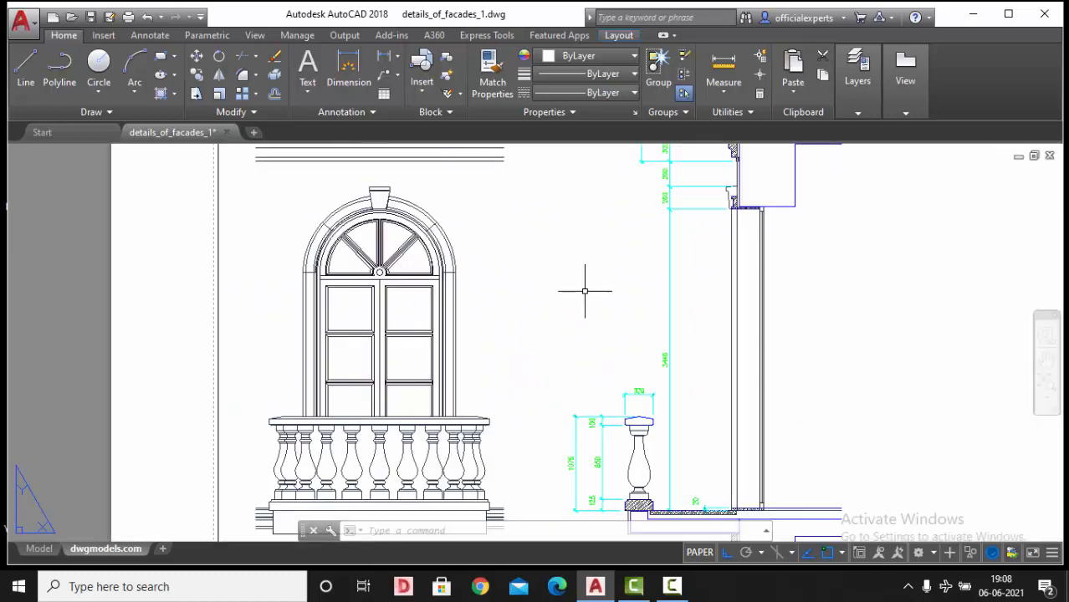
scroll(585, 291, "down", 2)
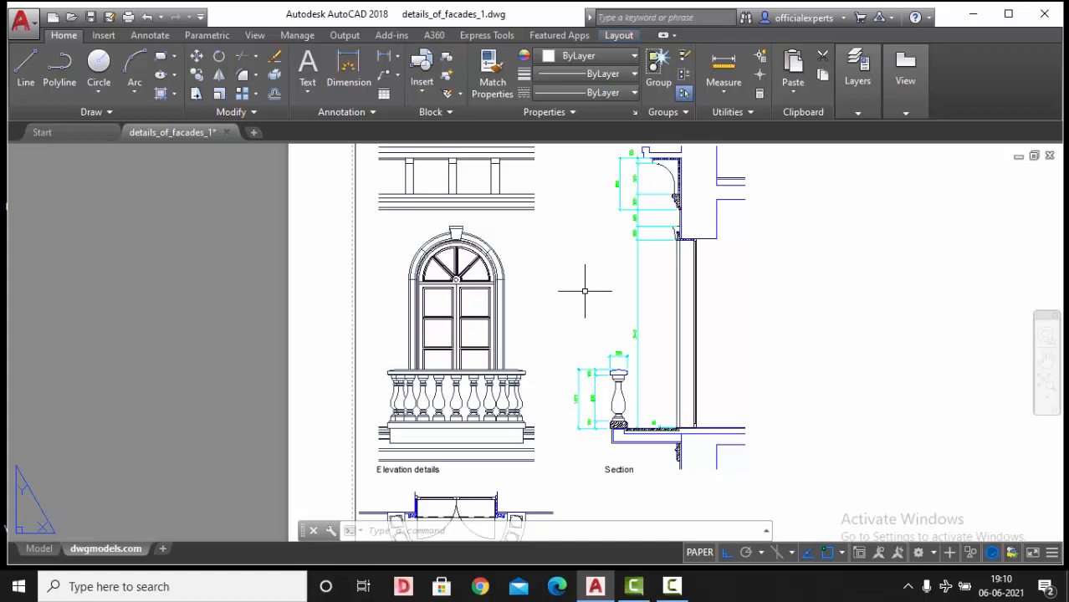
- Search for DIALux evo in Windows and launch it
left_click(277, 578)
type("DI")
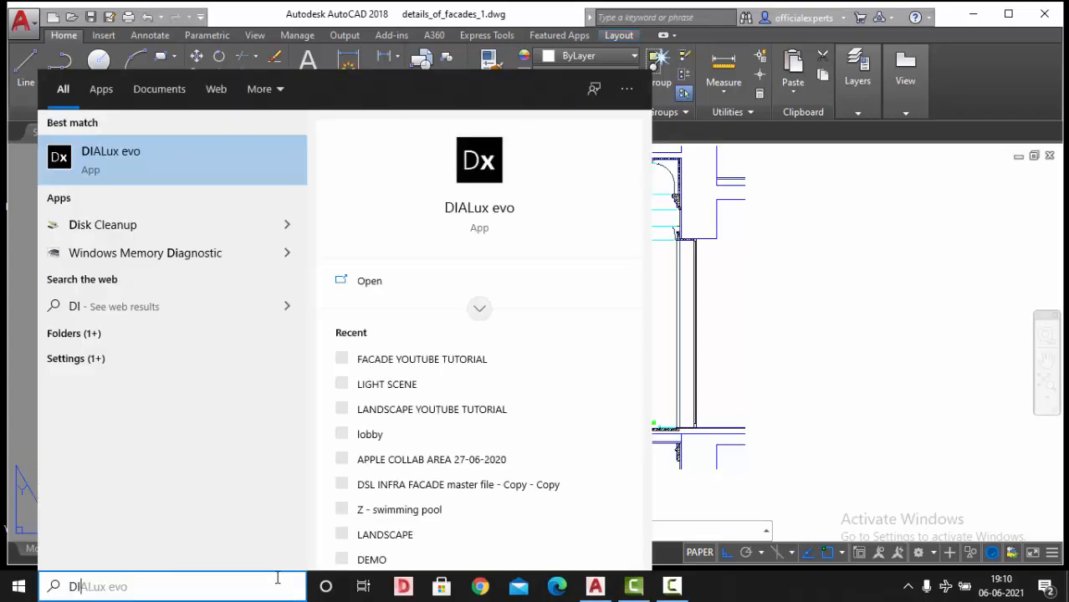
type("A")
key("Return")
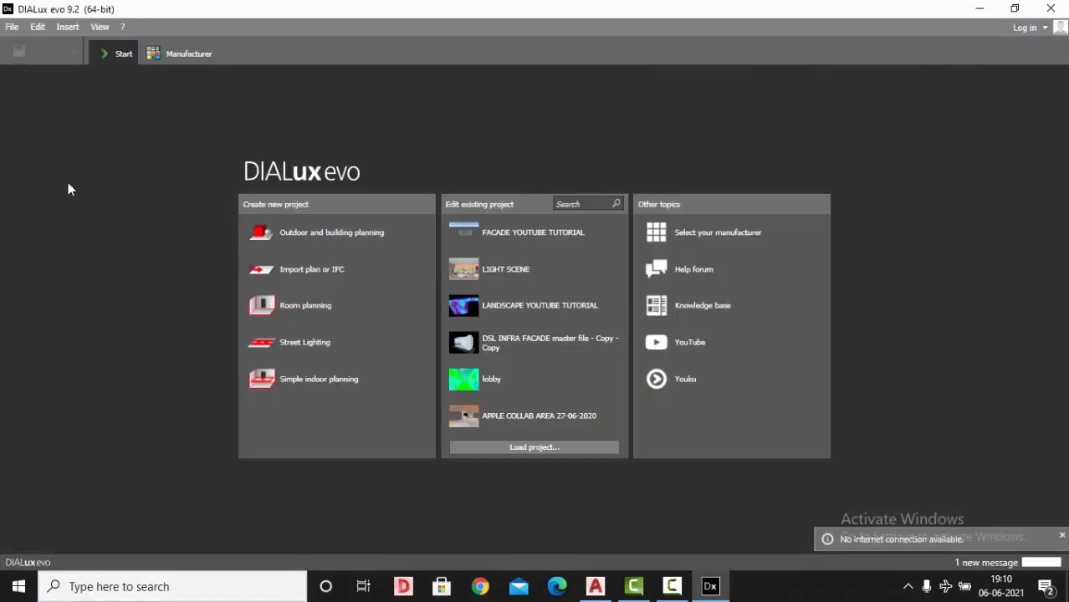
- Start a new project by importing the plan details_of_facades_1.dwg from the Downloads folder
left_click(326, 272)
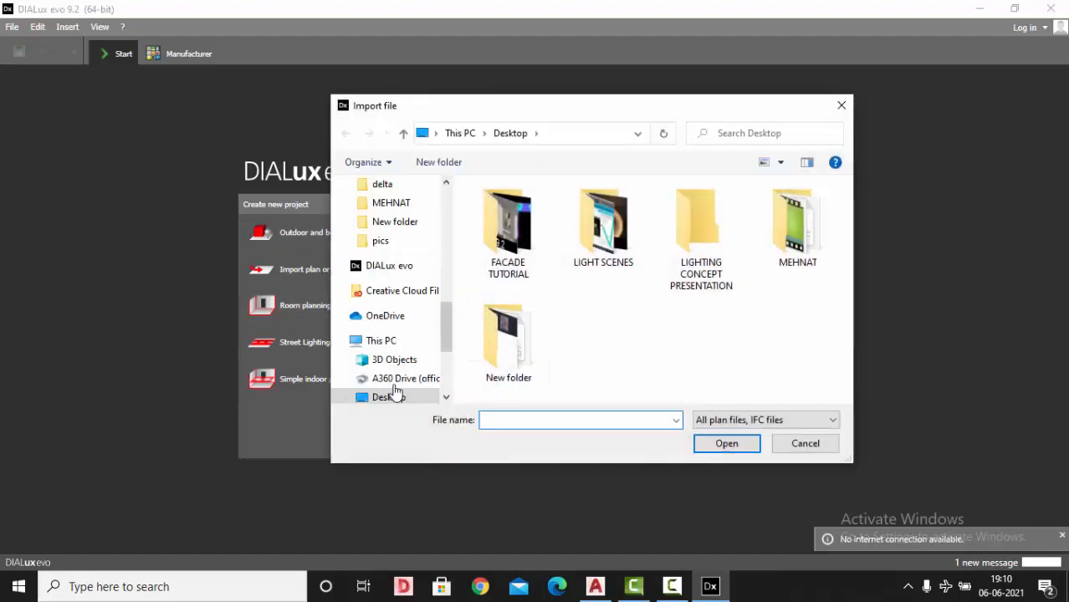
scroll(397, 396, "down", 1)
left_click(393, 378)
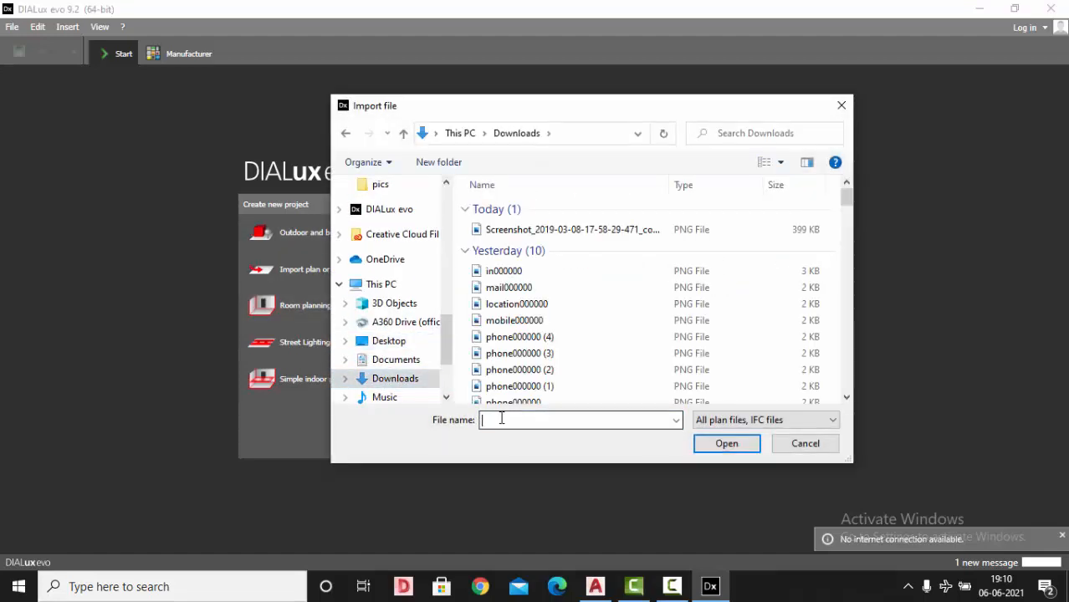
type("DE")
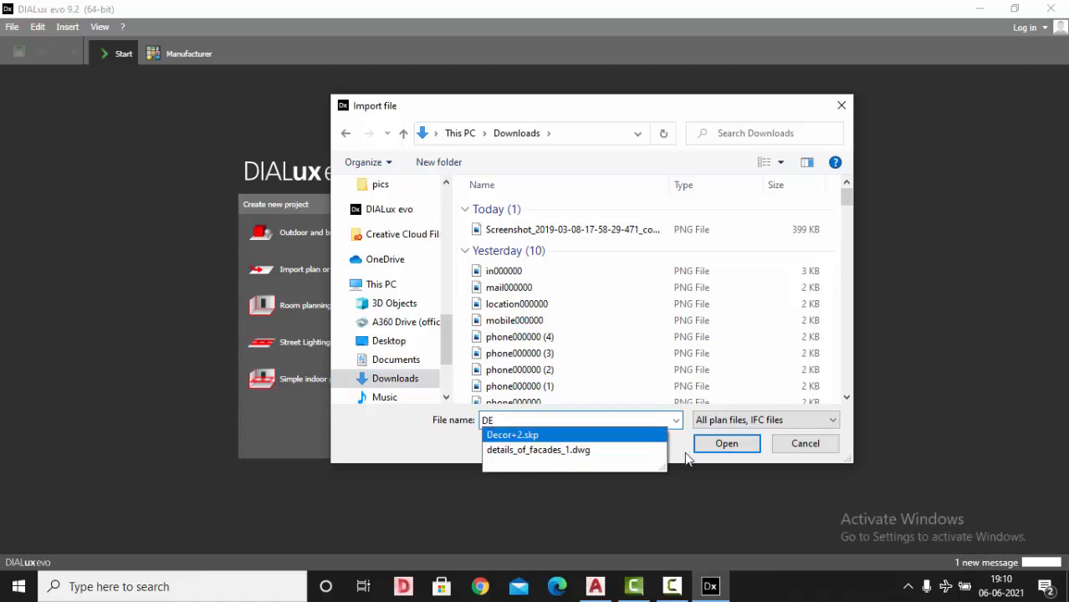
left_click(694, 447)
left_click(716, 444)
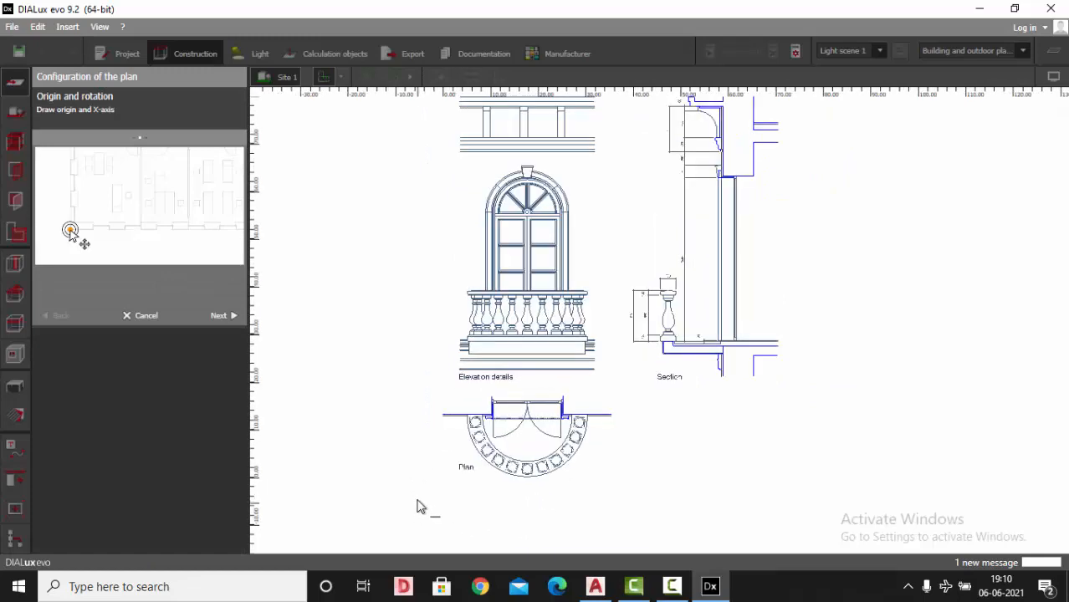
- Place the plan's origin below and left of the Plan drawing, with a horizontal X-axis extending to the right
left_click(417, 500)
left_click(707, 500)
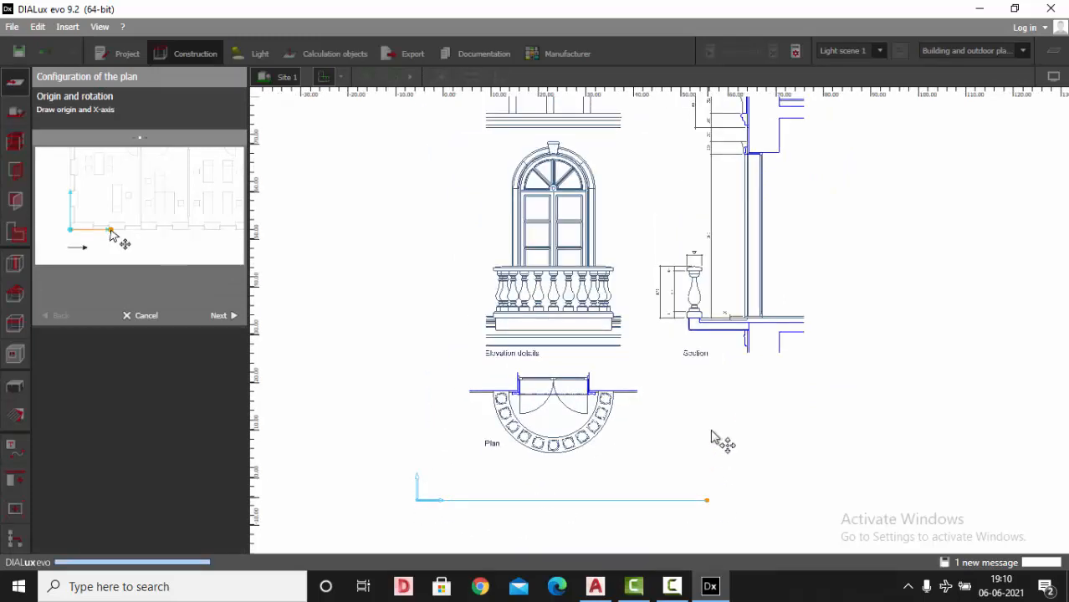
scroll(507, 436, "down", 2)
scroll(633, 259, "up", 1)
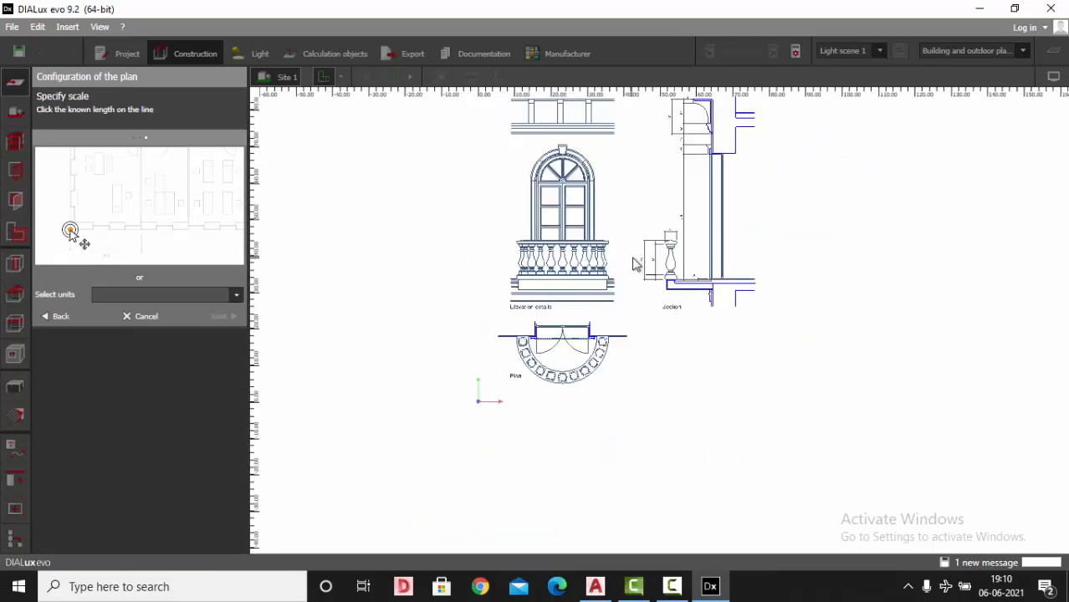
- Set the plan's scale units to Millimetres and finish the plan configuration
left_click(181, 294)
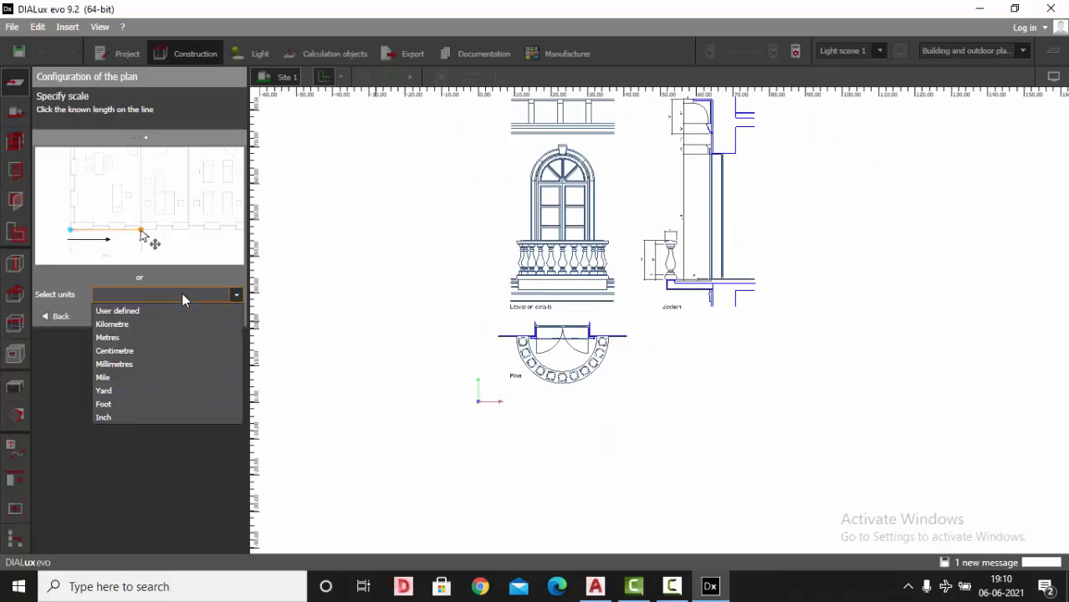
left_click(133, 368)
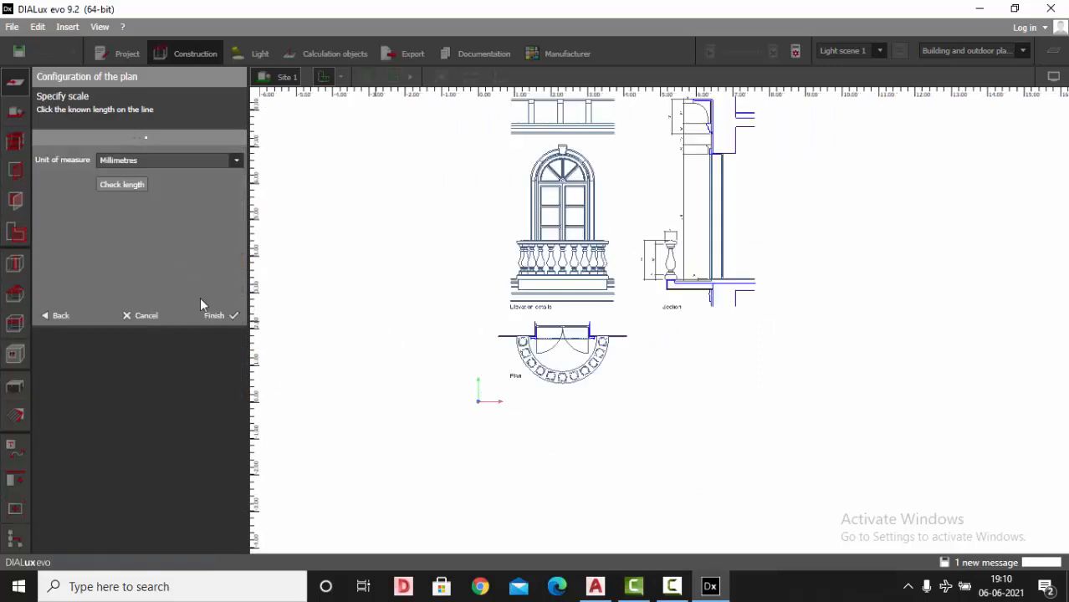
left_click(212, 319)
scroll(458, 369, "down", 1)
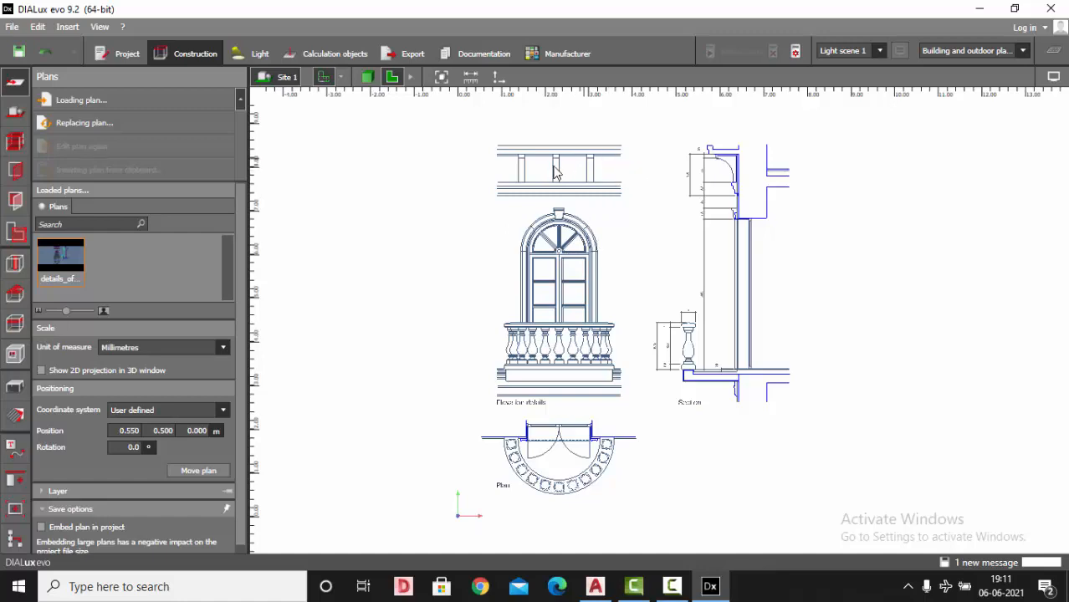
- Examine the imported plan, elevation and section for the balcony's curved outline and the baluster dimensions
scroll(537, 529, "up", 1)
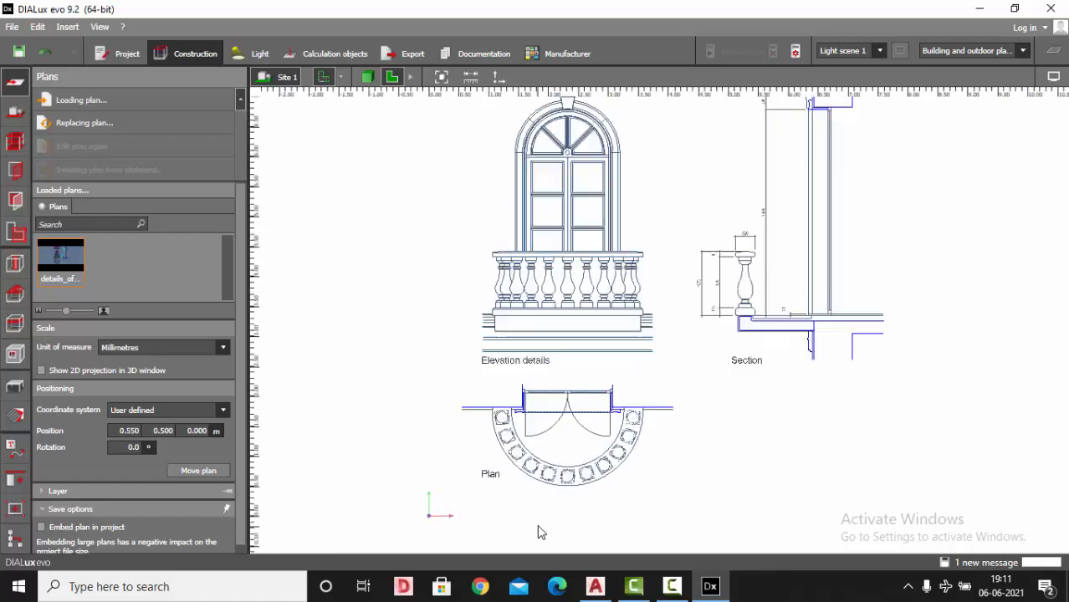
scroll(589, 496, "up", 1)
scroll(525, 466, "up", 1)
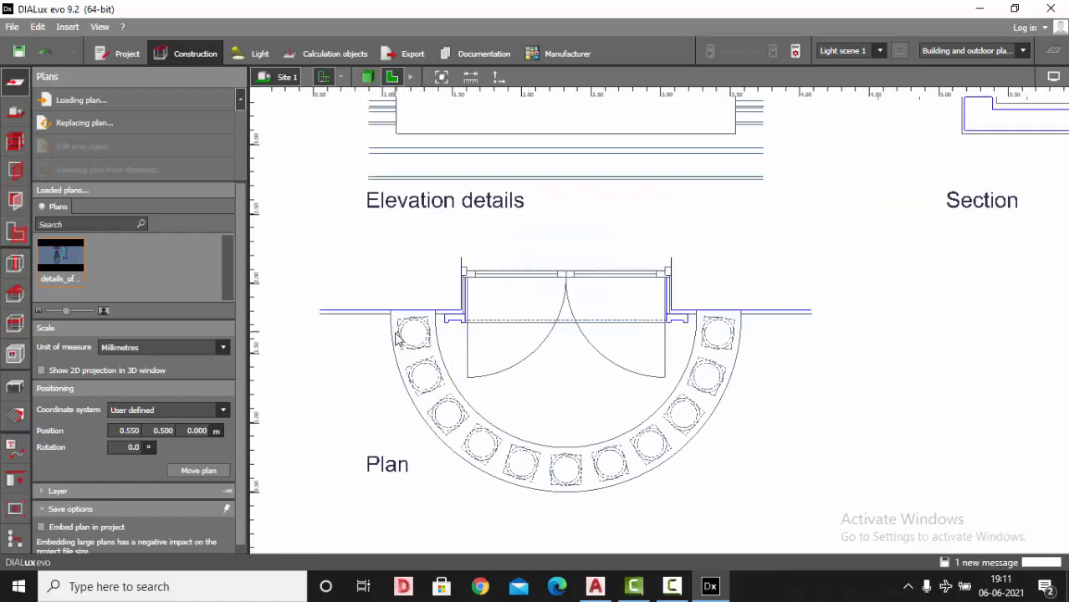
scroll(527, 401, "down", 3)
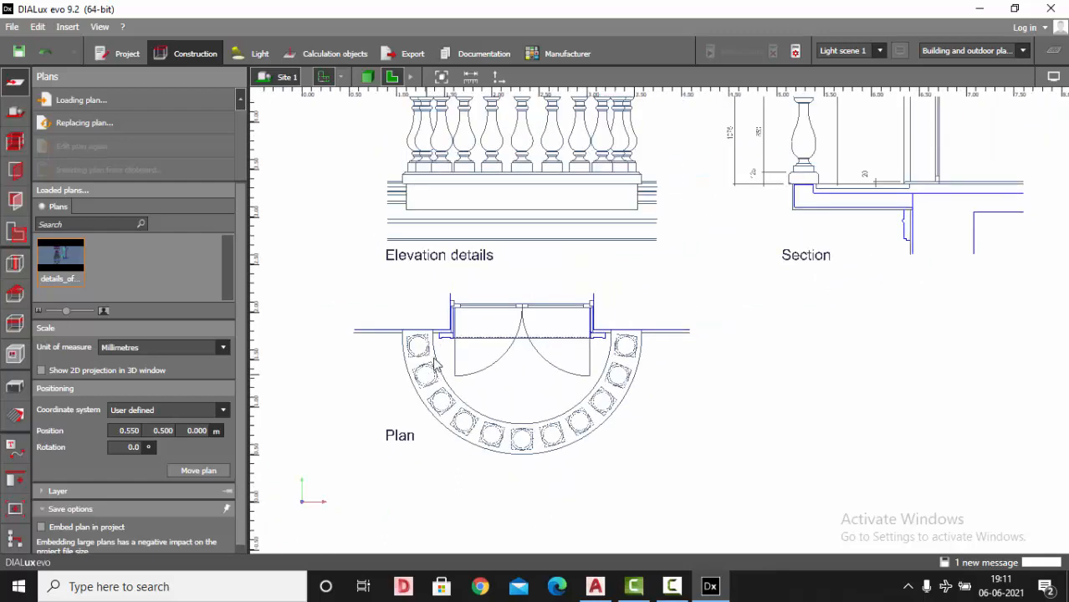
scroll(518, 332, "up", 2)
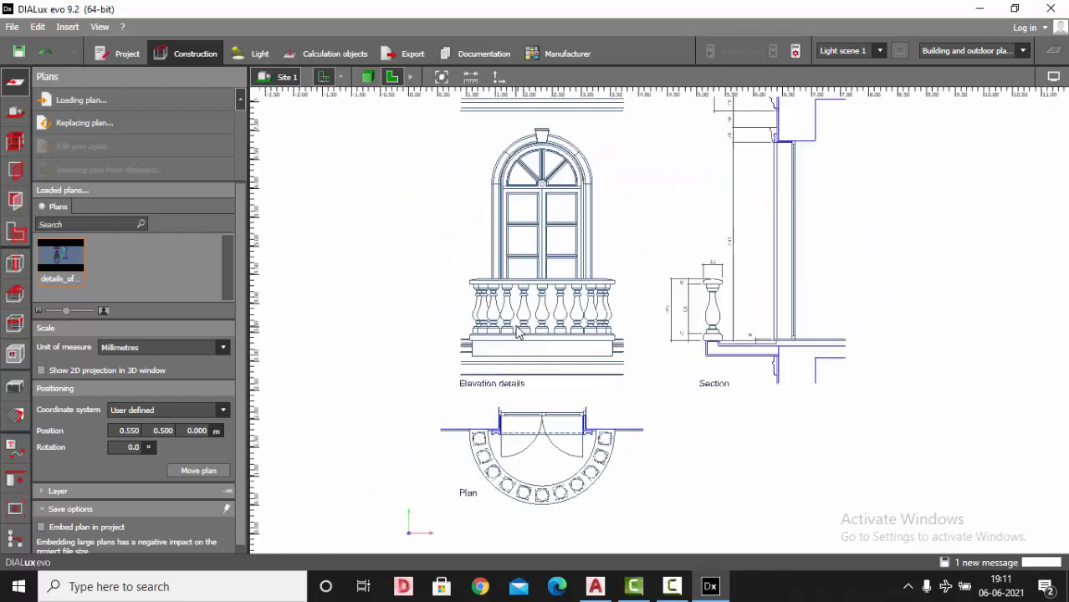
scroll(517, 332, "up", 1)
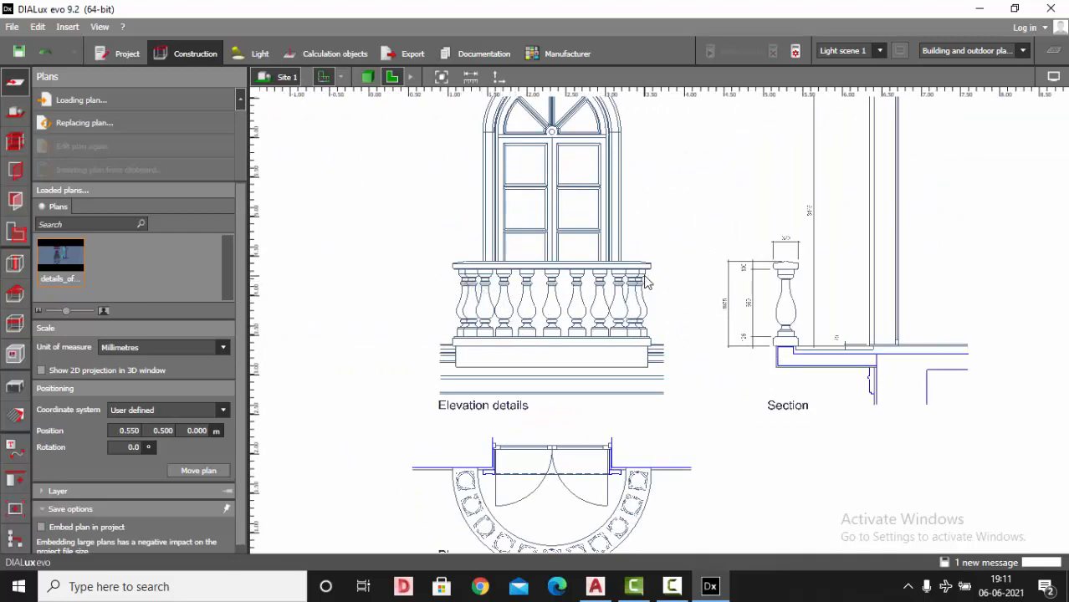
scroll(645, 284, "up", 5)
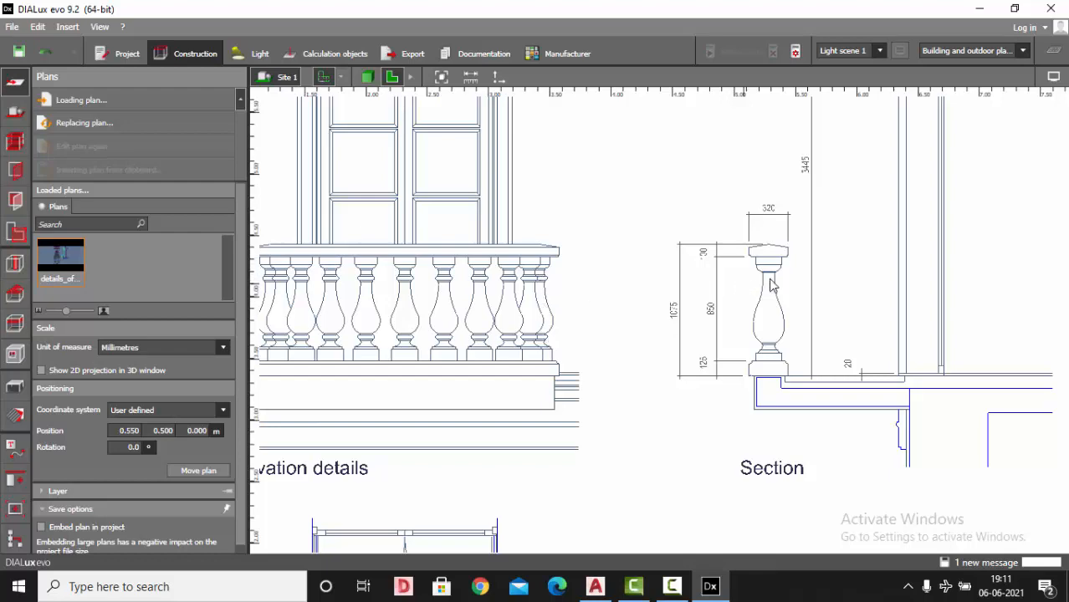
scroll(744, 276, "down", 3)
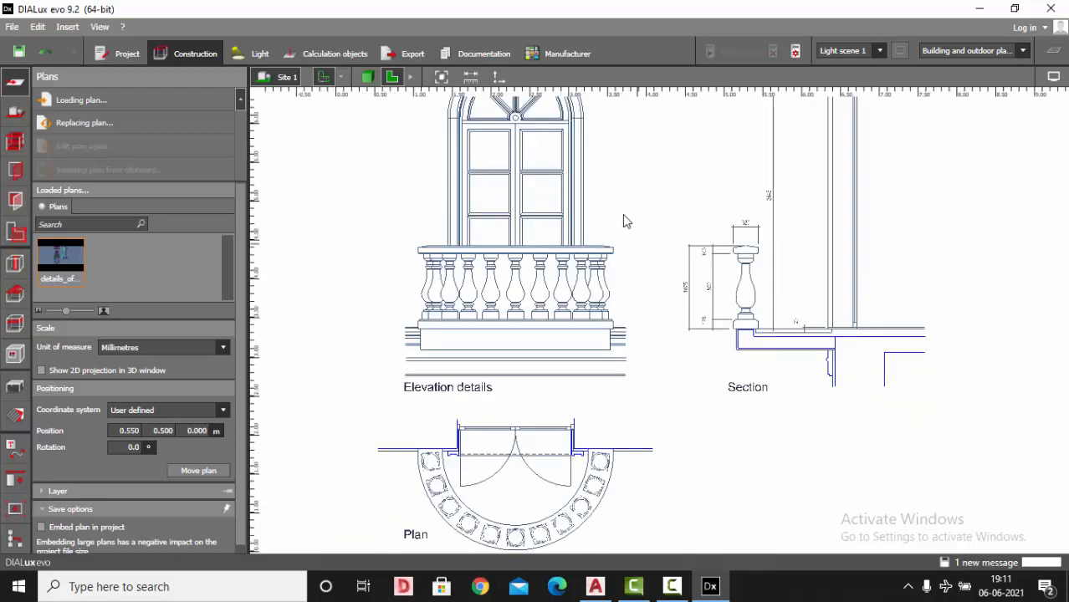
scroll(778, 285, "up", 3)
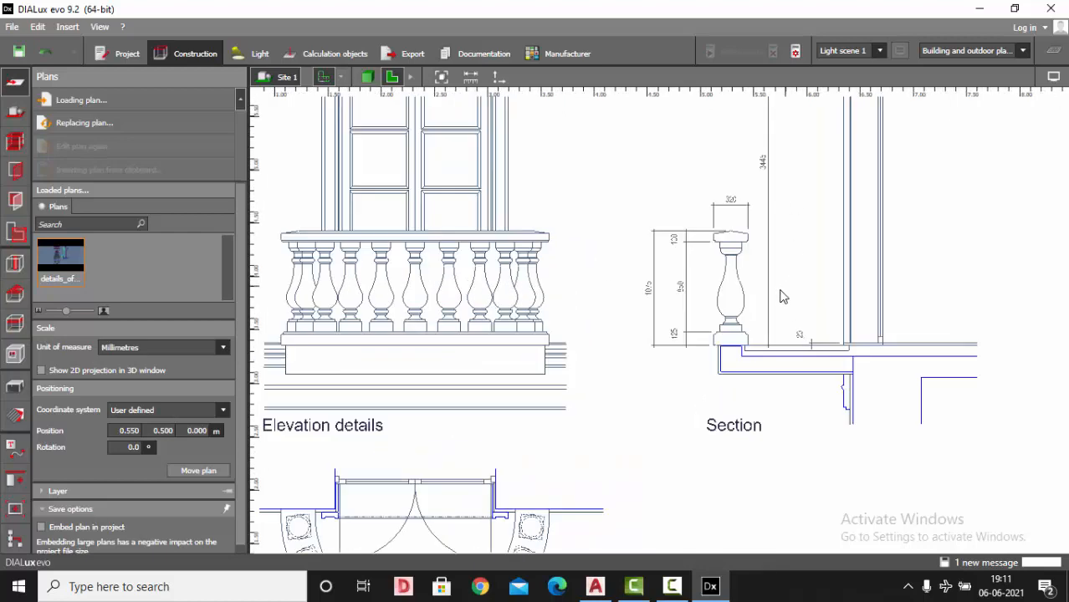
scroll(645, 204, "down", 2)
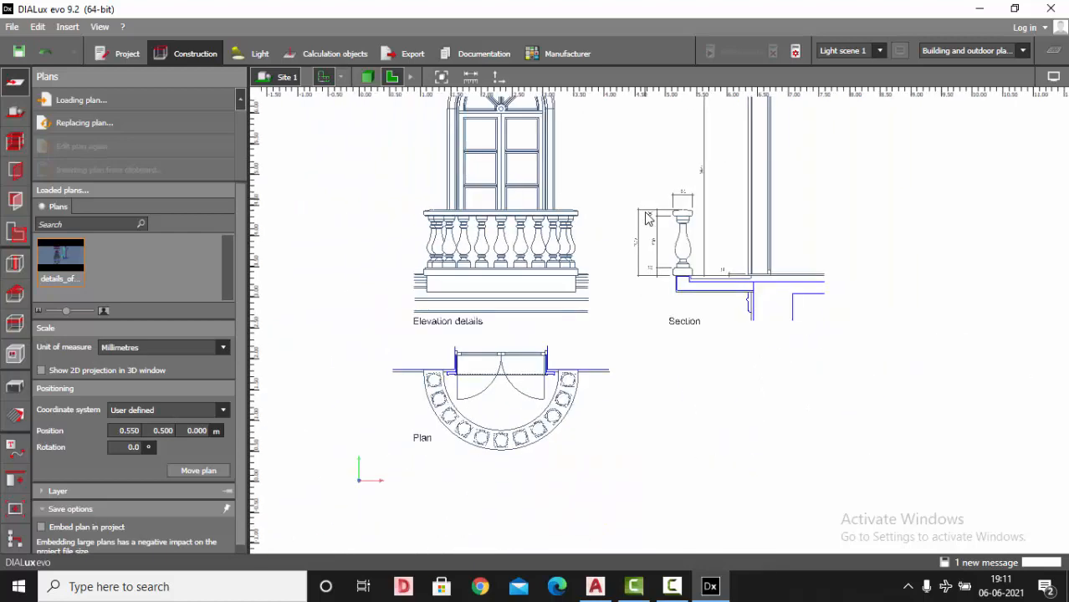
scroll(501, 443, "up", 2)
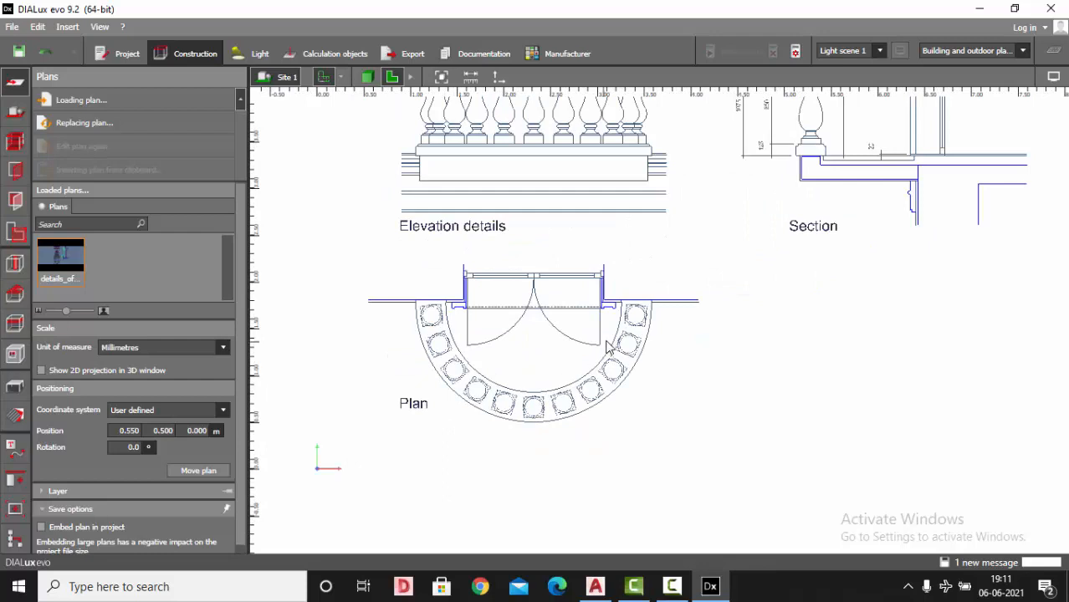
- Start an extrusion body on the Section's baluster, tracing the 0.065 m right edge of the block under the cap
scroll(610, 350, "up", 1)
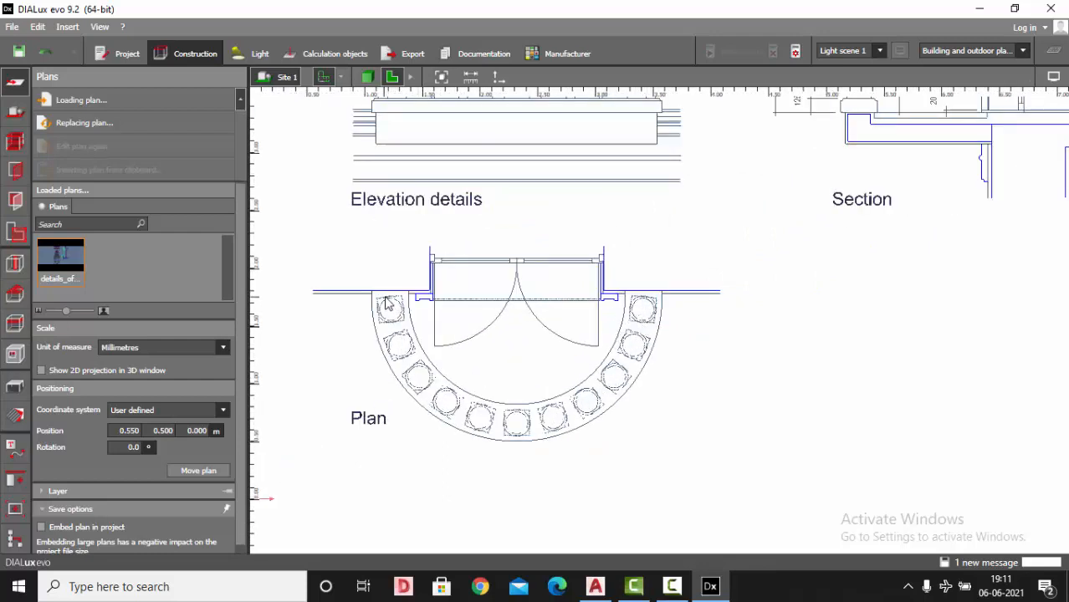
scroll(713, 431, "down", 2)
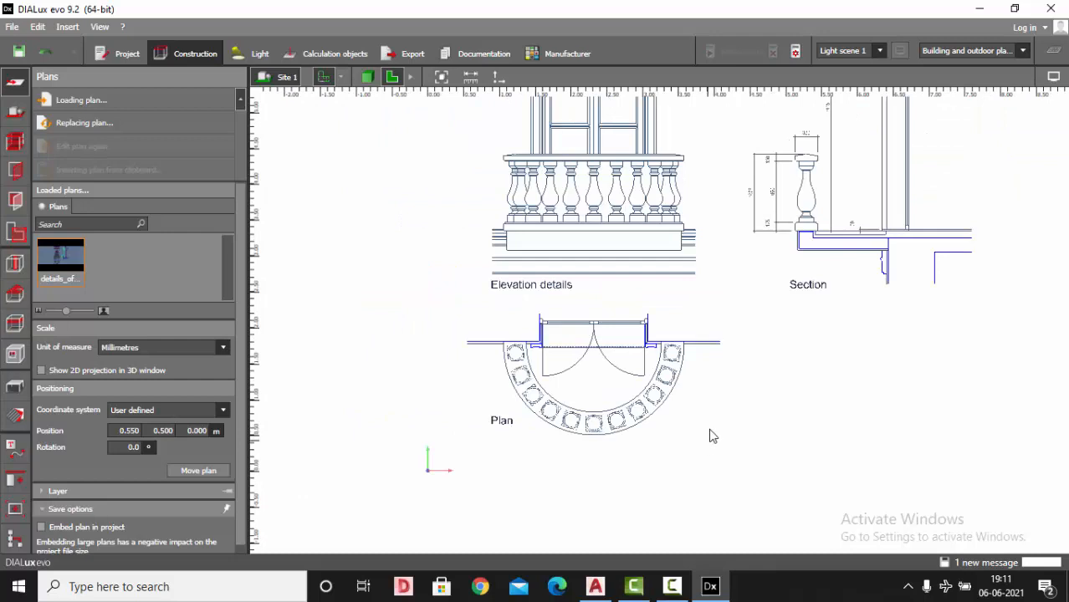
left_click(21, 390)
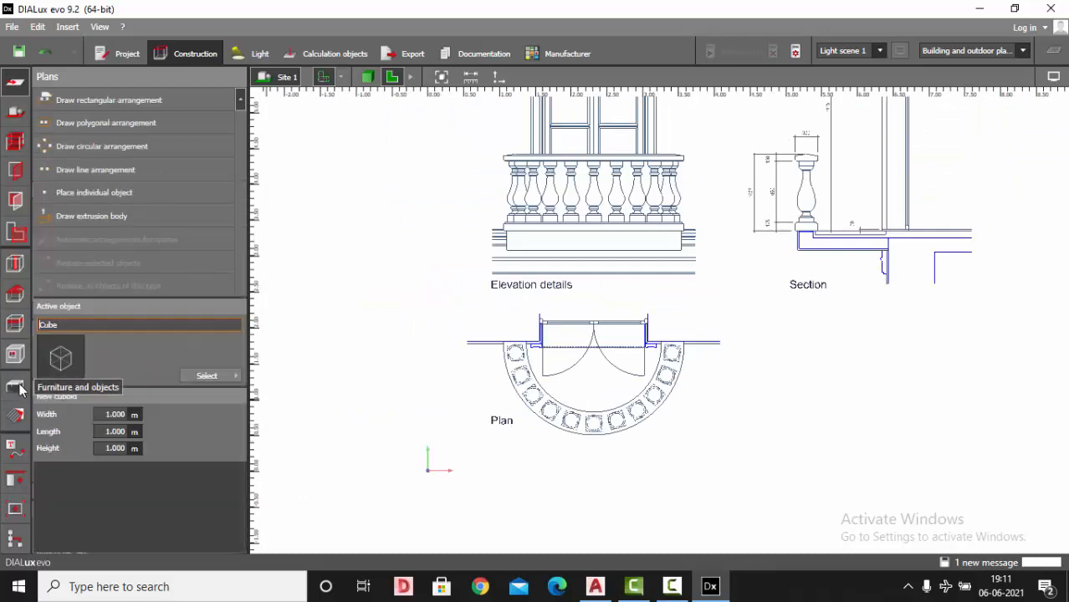
left_click(86, 216)
scroll(851, 157, "up", 5)
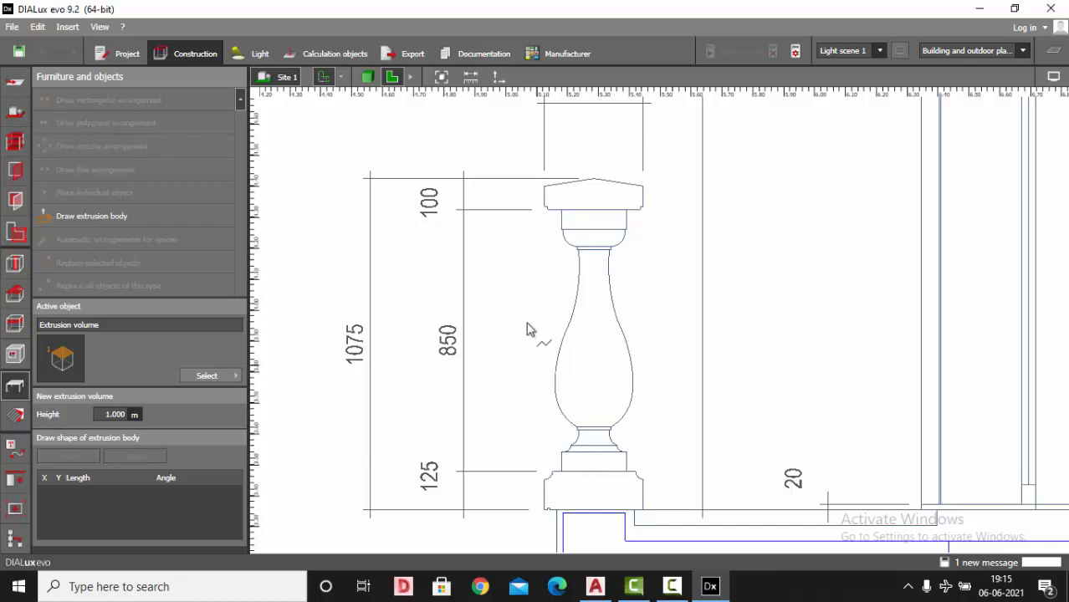
scroll(633, 231, "up", 5)
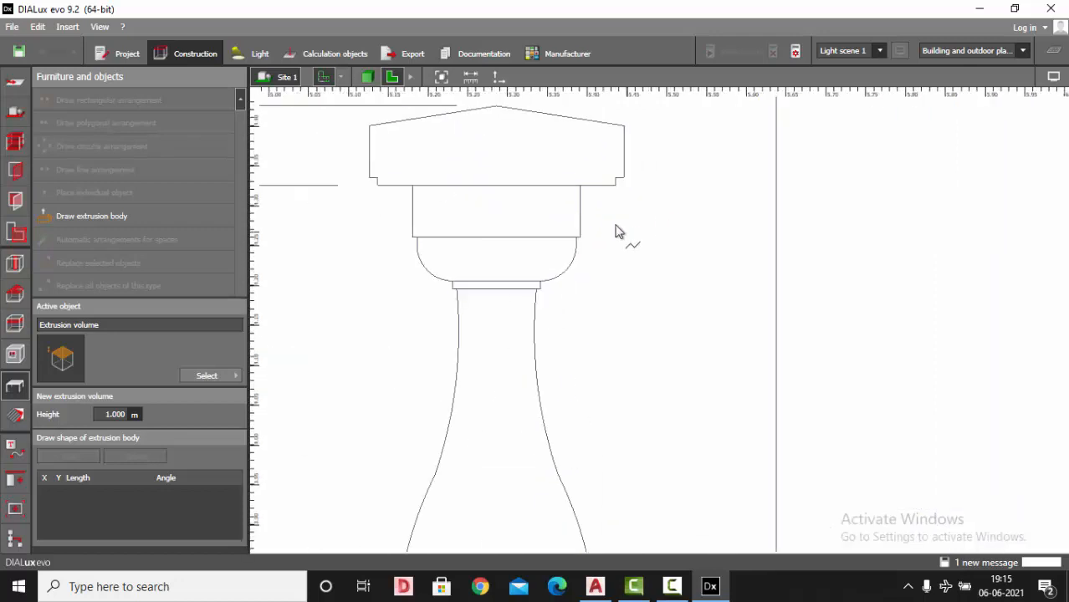
left_click(583, 177)
left_click(583, 254)
scroll(582, 258, "up", 2)
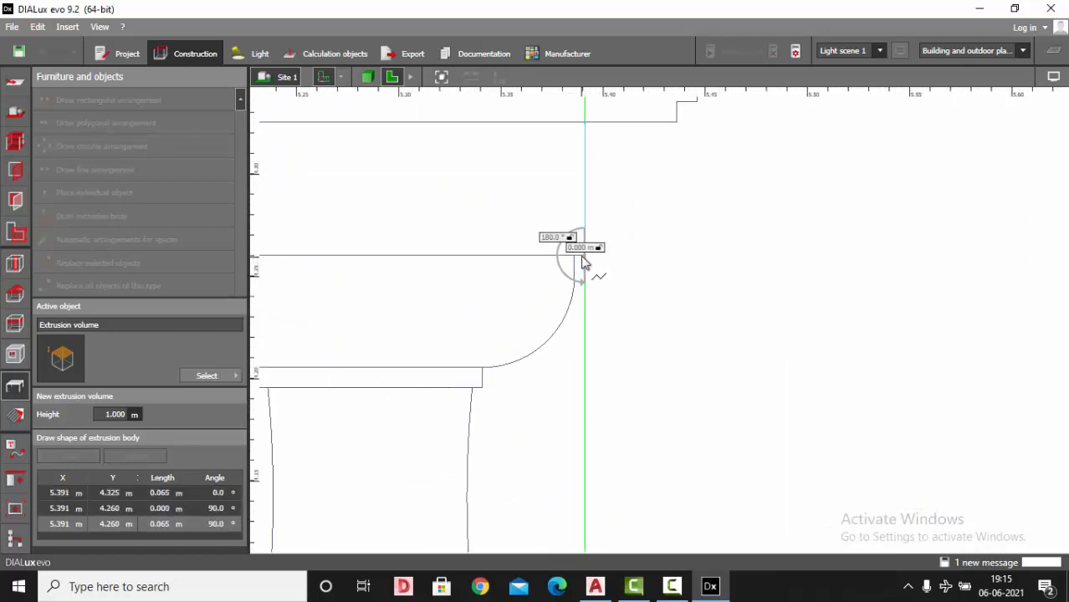
scroll(582, 262, "up", 1)
- Continue the outline with a 0.005 m inset and closely spaced points along the right curve of the rounded bowl to the upper collar
left_click(579, 255)
left_click(579, 278)
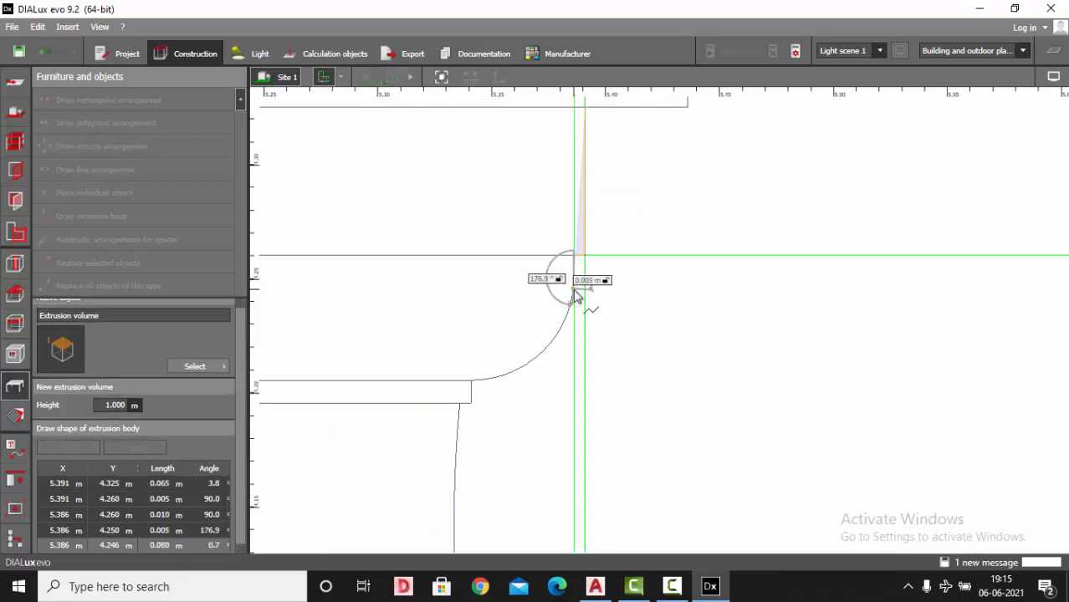
left_click(573, 293)
left_click(570, 306)
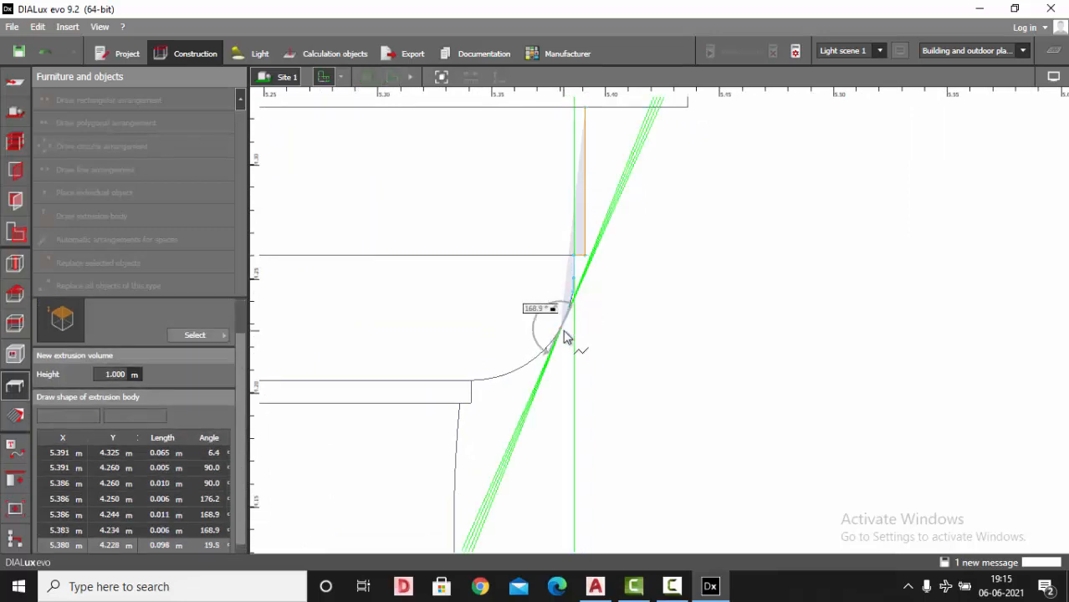
left_click(565, 336)
left_click(558, 342)
left_click(543, 360)
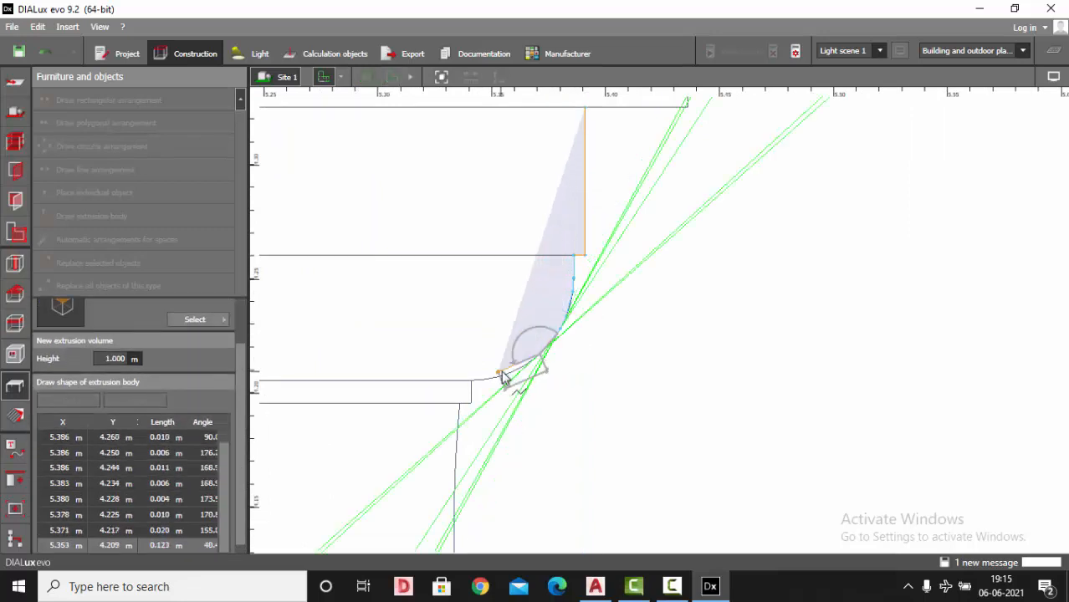
left_click(528, 373)
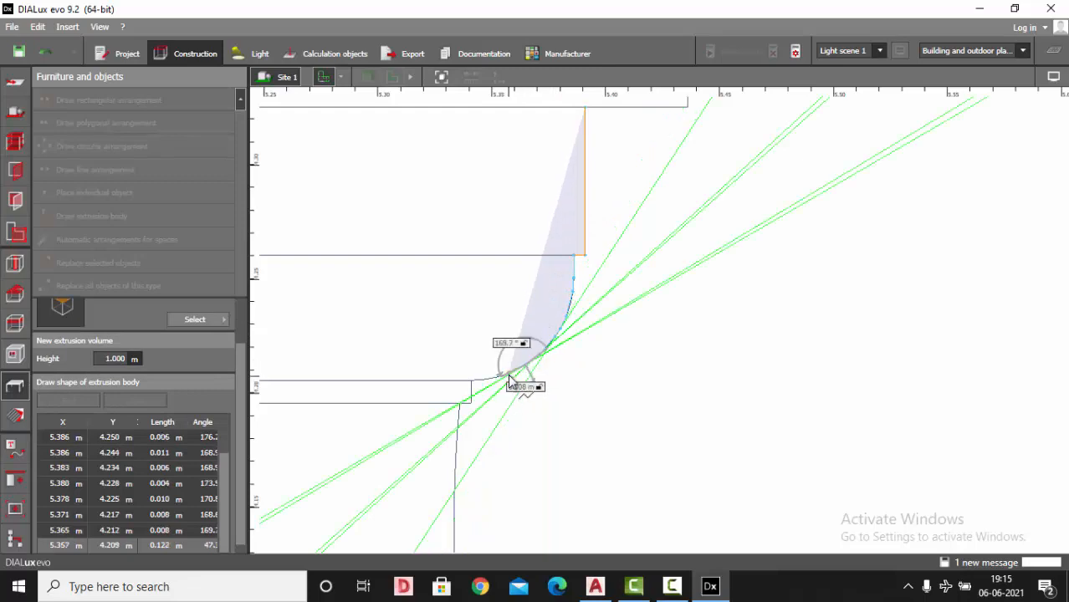
left_click(508, 378)
left_click(495, 384)
left_click(474, 387)
- Trace the upper collar's 0.010 m right edge and its 0.005 m inset to the neck
scroll(608, 240, "down", 3)
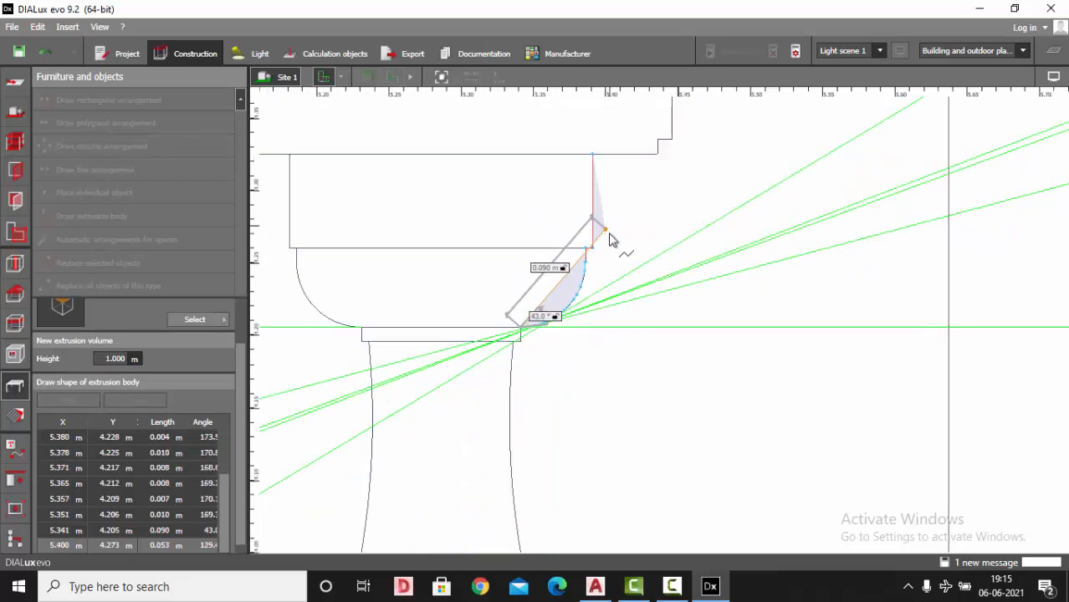
scroll(518, 349, "up", 3)
left_click(525, 327)
left_click(506, 327)
- Trace the narrow upper part of the neck's right side with closely spaced points below the collar
scroll(569, 133, "down", 2)
scroll(520, 317, "up", 2)
left_click(534, 215)
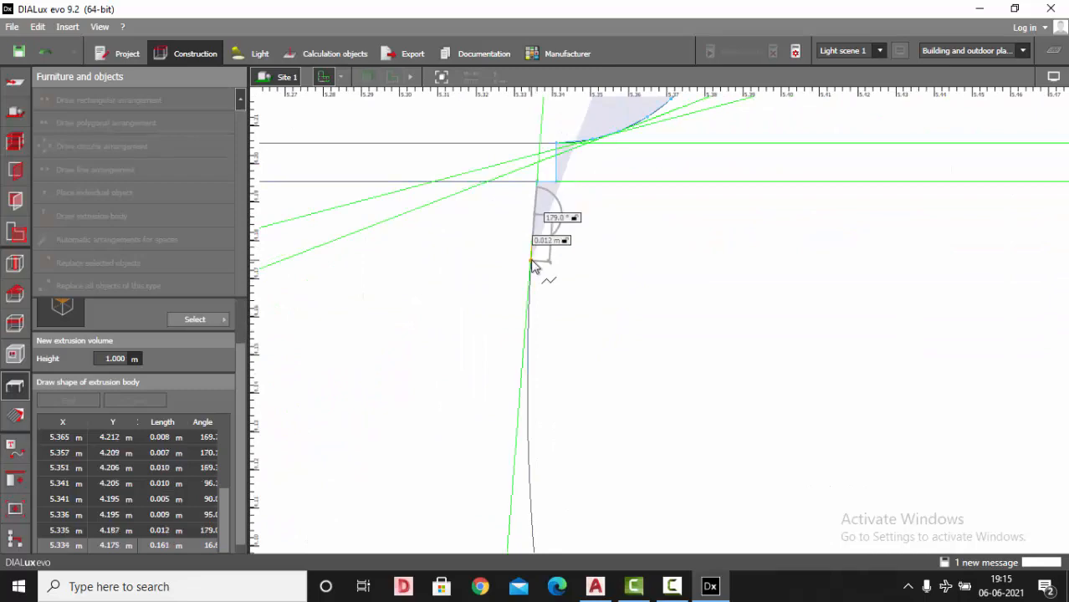
left_click(532, 260)
left_click(530, 287)
scroll(540, 192, "down", 2)
scroll(537, 249, "up", 2)
left_click(535, 250)
left_click(536, 312)
left_click(538, 378)
- Continue the outline down the neck's right side where it starts to widen
scroll(544, 241, "down", 2)
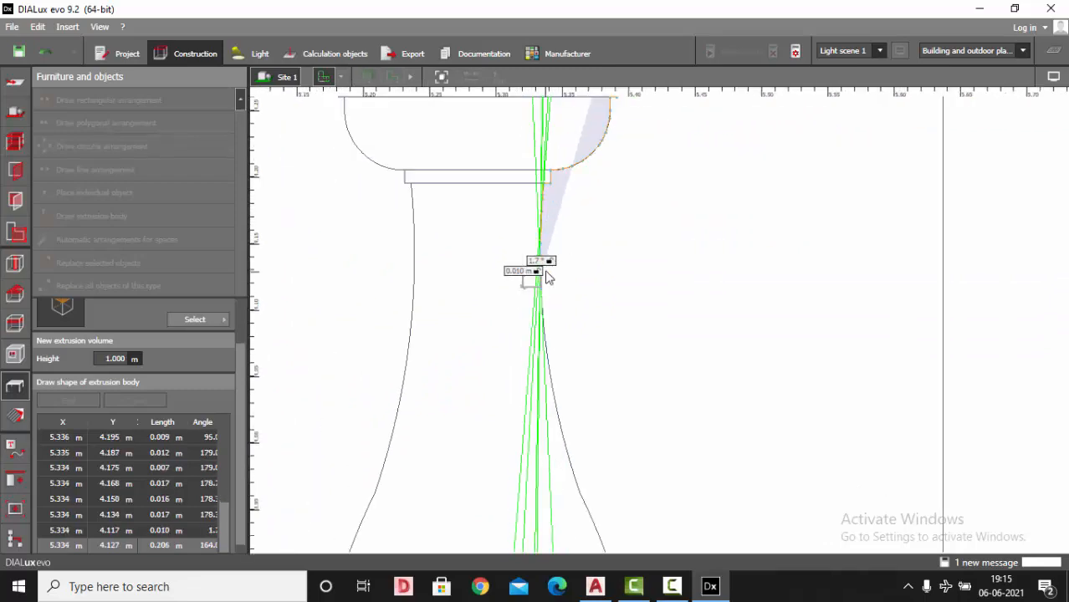
scroll(546, 347, "up", 2)
left_click(540, 306)
left_click(546, 346)
left_click(551, 385)
scroll(506, 154, "down", 2)
scroll(546, 328, "up", 2)
left_click(528, 313)
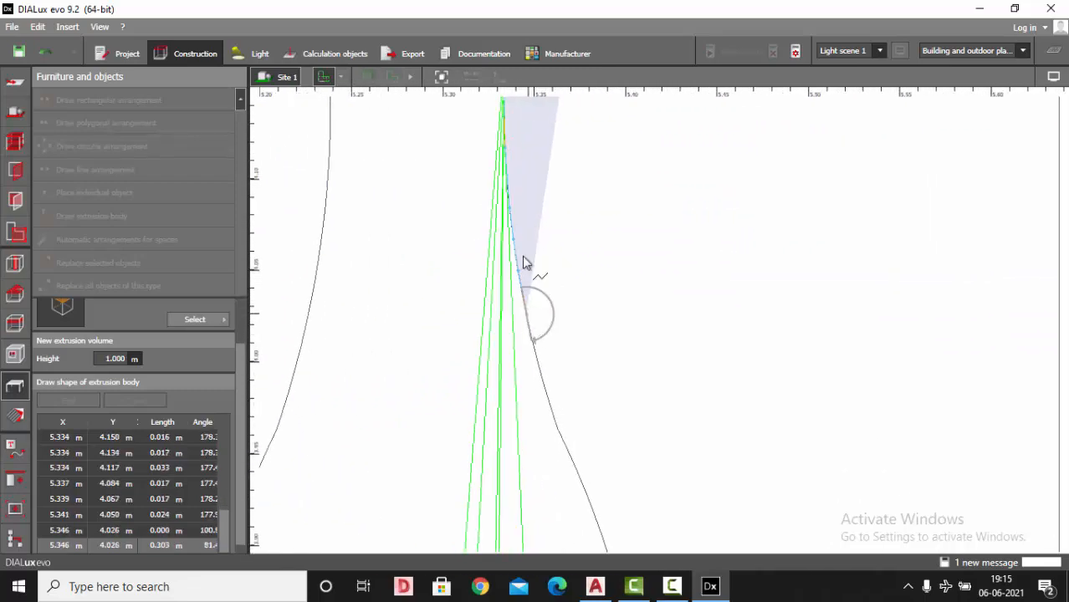
- Trace the right flare from the neck into the upper belly of the baluster
scroll(520, 242, "down", 2)
scroll(545, 336, "up", 2)
left_click(514, 281)
left_click(523, 322)
scroll(522, 230, "down", 2)
scroll(552, 348, "up", 2)
left_click(527, 274)
left_click(540, 314)
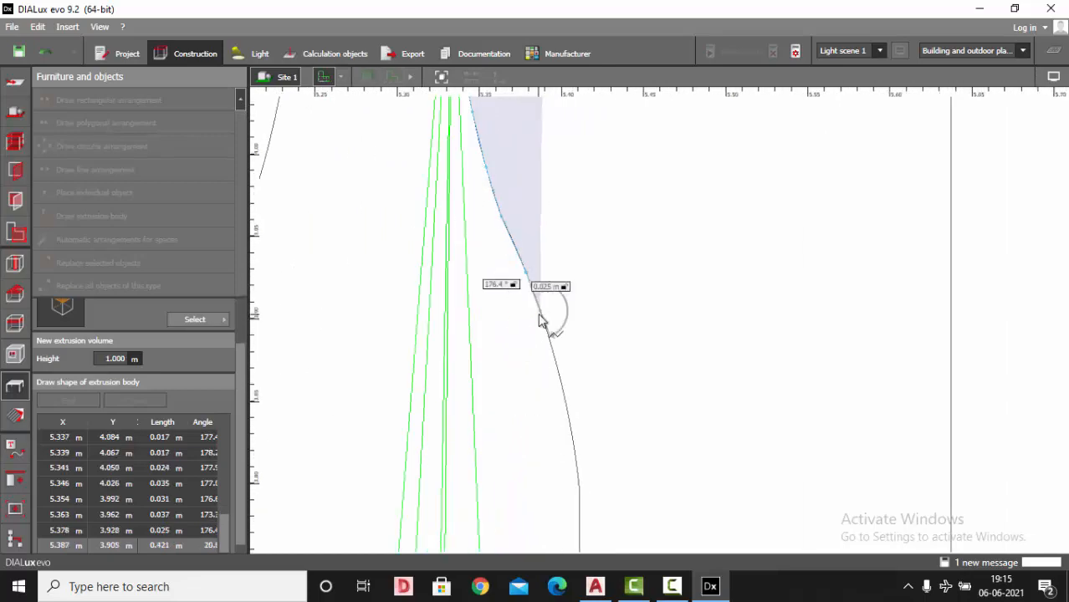
scroll(541, 316, "down", 2)
scroll(561, 360, "up", 2)
left_click(548, 300)
- Trace the widest part of the belly's right side, including its straight vertical stretch
scroll(574, 373, "up", 3)
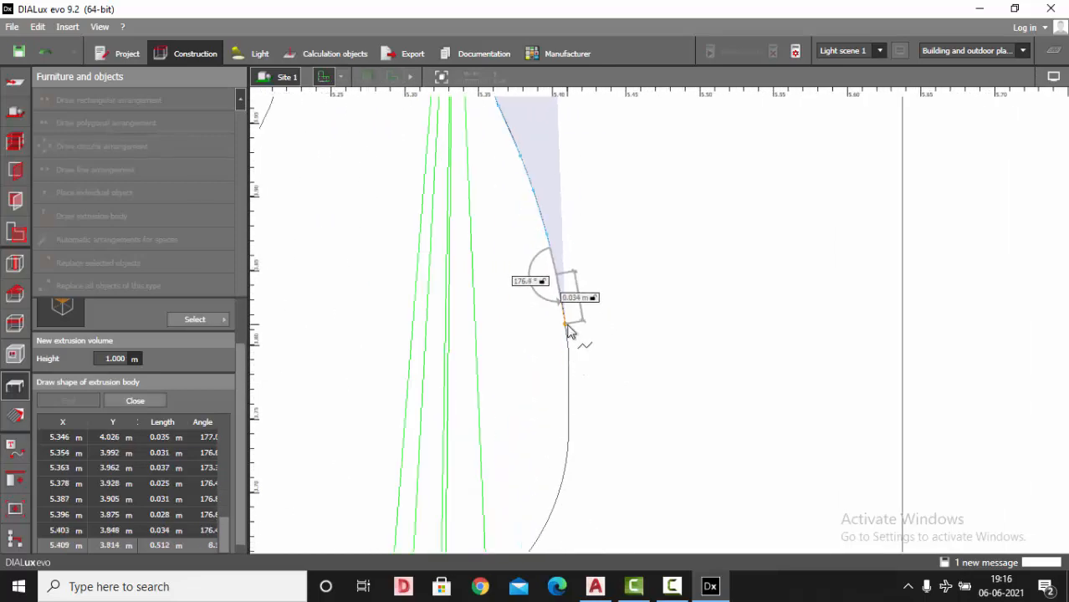
left_click(570, 327)
left_click(570, 358)
middle_click_drag(588, 492, 591, 424)
left_click(569, 380)
scroll(596, 276, "down", 2)
scroll(577, 384, "up", 2)
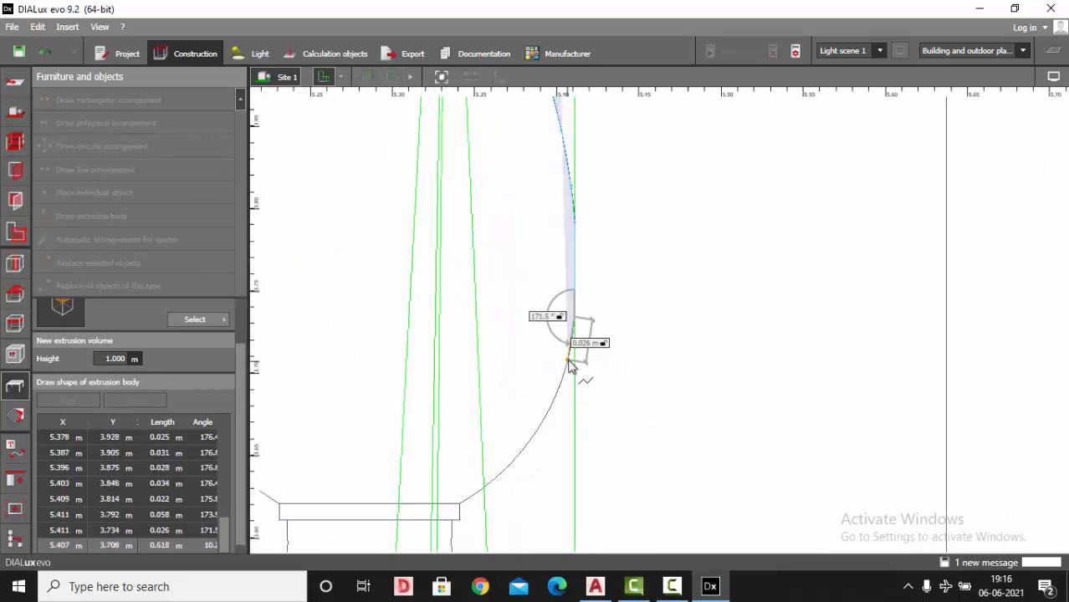
- Trace the lower right curve of the belly inward to the top corner of the lower collar
left_click(568, 360)
left_click(558, 390)
left_click(538, 427)
scroll(530, 445, "down", 3)
middle_click_drag(523, 464, 644, 300)
scroll(644, 299, "up", 4)
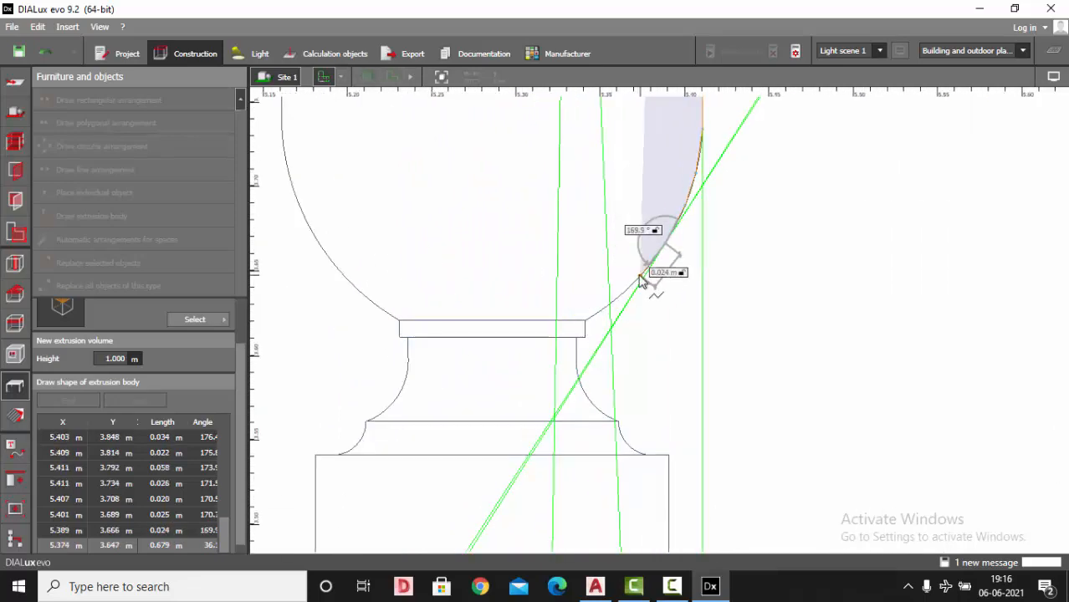
left_click(639, 276)
left_click(618, 296)
left_click(600, 310)
left_click(585, 320)
- Trace the lower collar's 0.010 m right edge and its 0.005 m inset
scroll(636, 213, "down", 3)
scroll(596, 368, "up", 5)
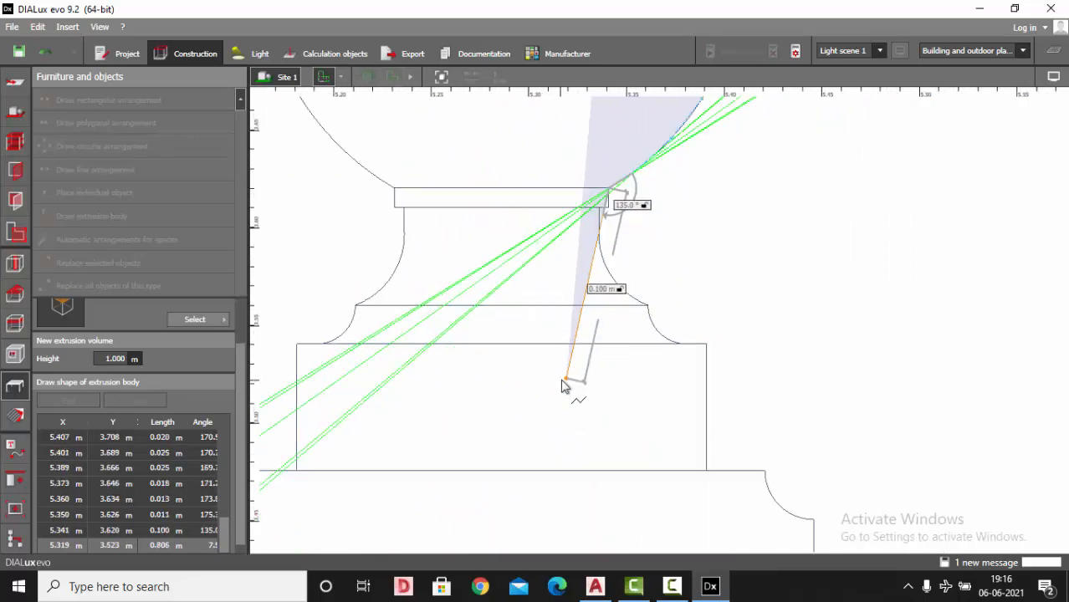
left_click(615, 203)
left_click(600, 209)
- Trace the right concave curve from beneath the lower collar to the edge of the foot moulding
scroll(604, 219, "up", 1)
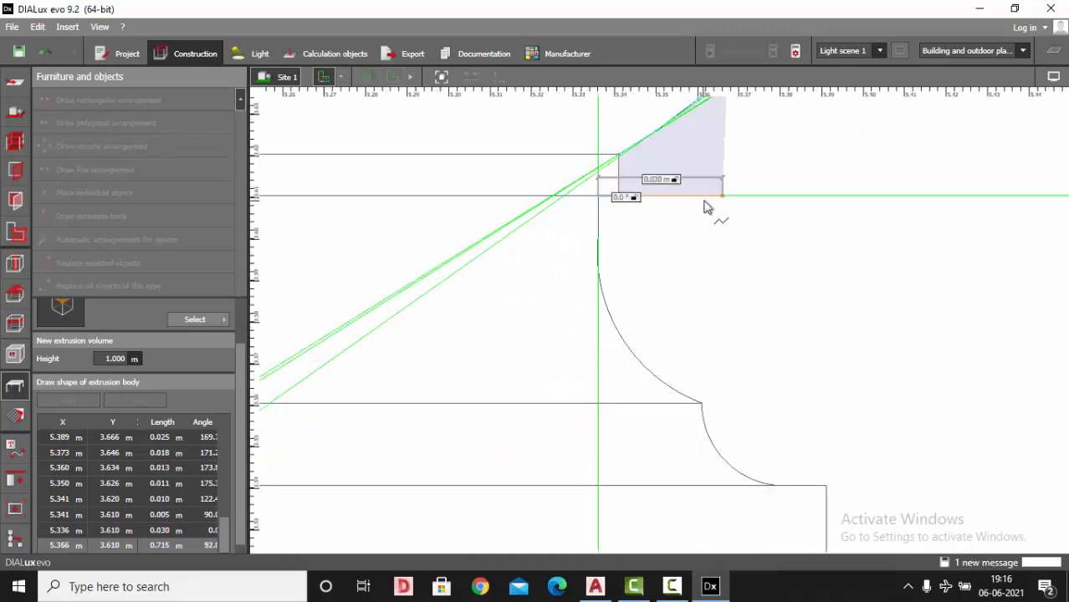
left_click(610, 244)
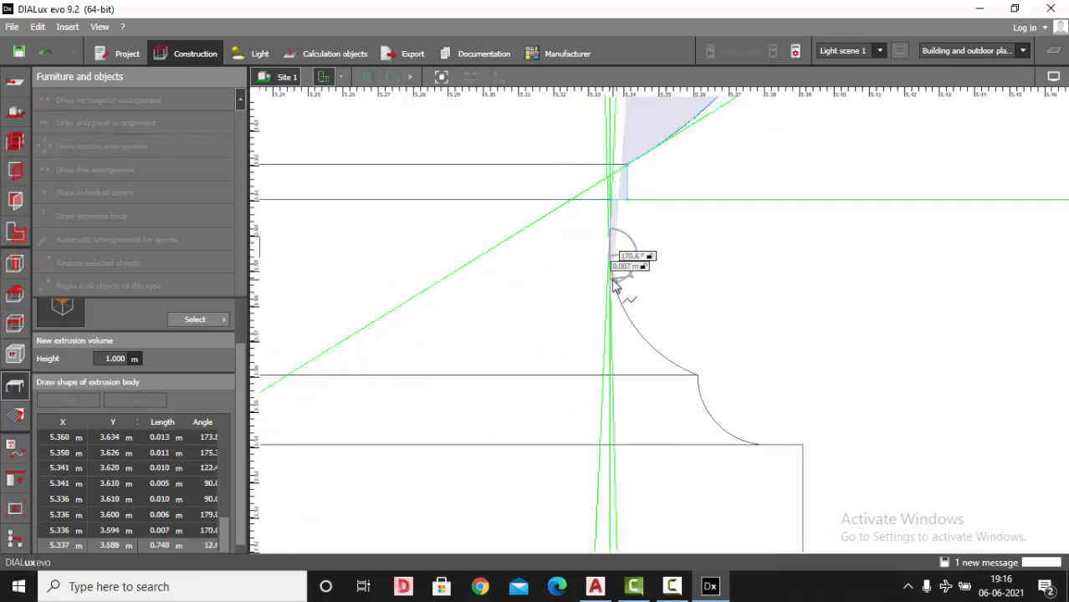
left_click(609, 265)
left_click(613, 286)
left_click(627, 320)
left_click(638, 338)
left_click(655, 350)
left_click(677, 363)
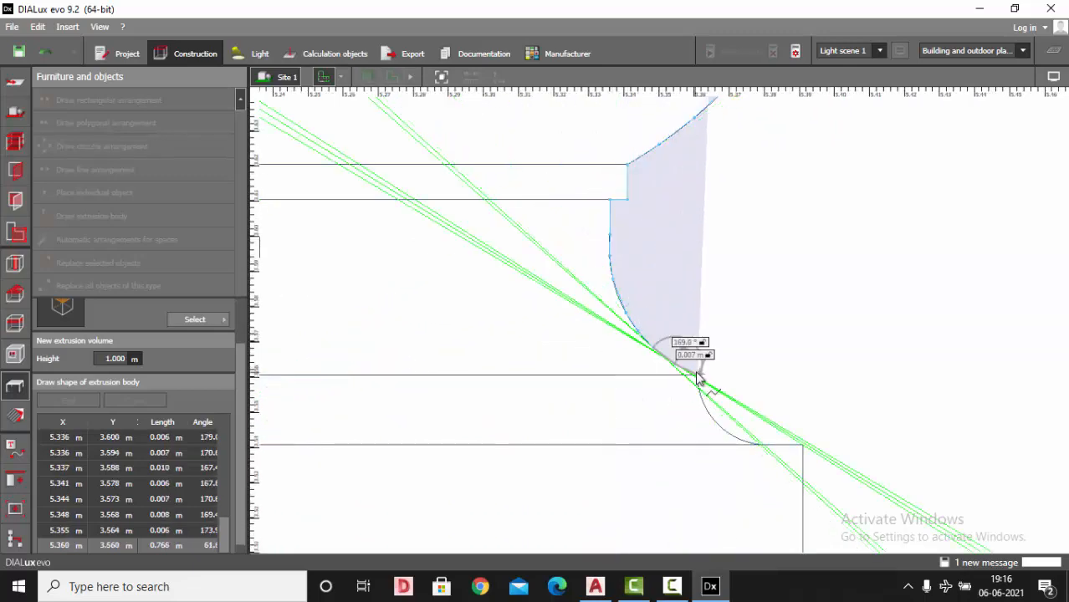
left_click(697, 377)
- Trace the small concave foot moulding on the right side down to the top of the base block
scroll(619, 213, "down", 3)
scroll(664, 362, "up", 4)
left_click(674, 285)
left_click(681, 308)
left_click(690, 320)
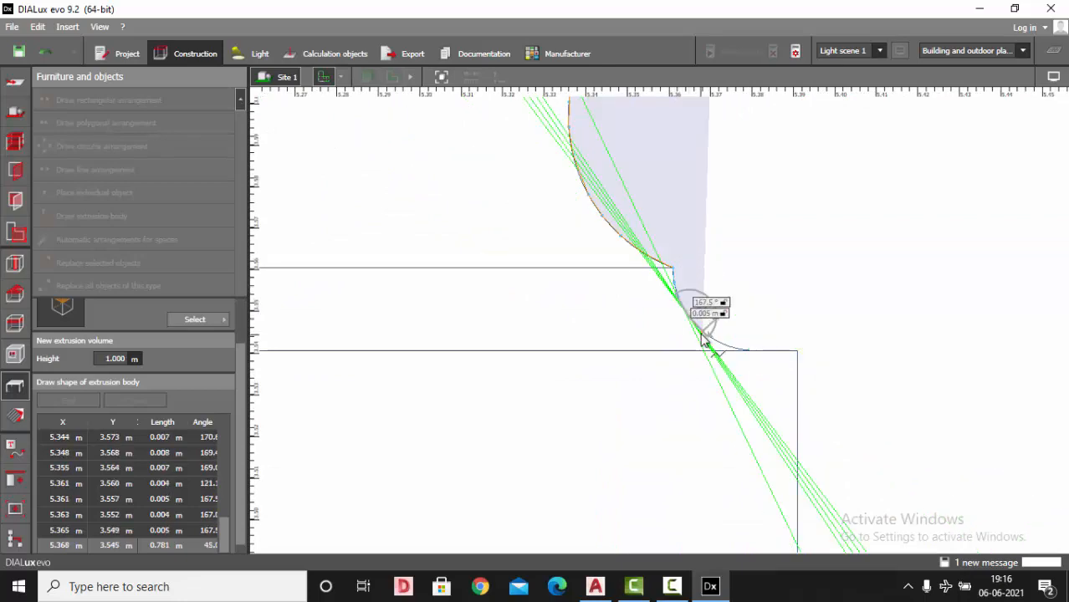
left_click(703, 335)
left_click(720, 344)
left_click(741, 352)
- Draw the outline's bottom edge, about 0.183 m long, across to the left side and trace the left foot moulding upward
scroll(837, 316, "down", 1)
scroll(835, 321, "down", 1)
scroll(367, 335, "up", 2)
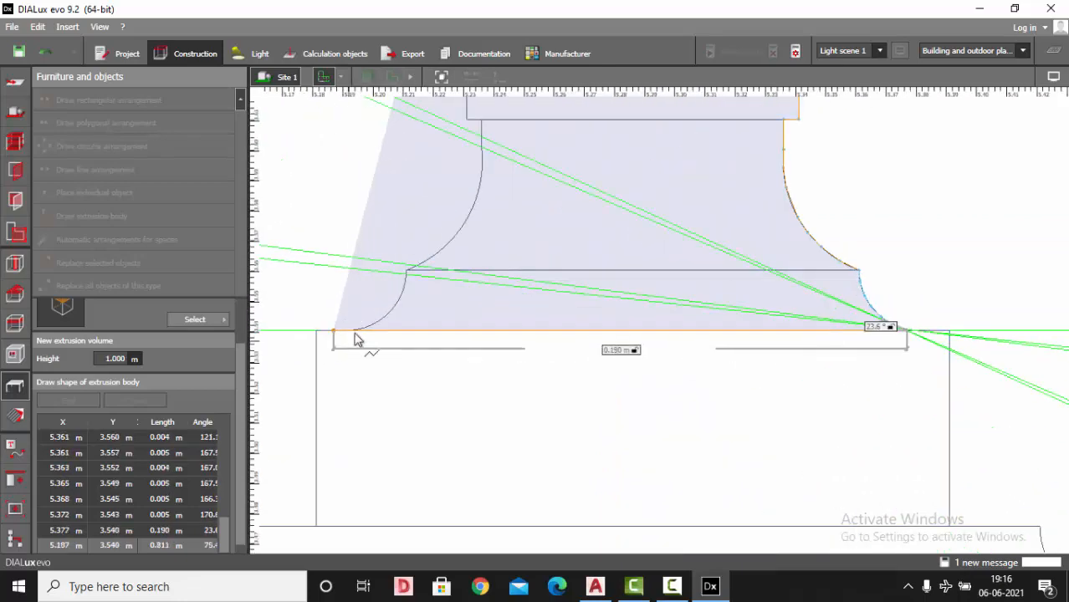
left_click(354, 330)
left_click(381, 329)
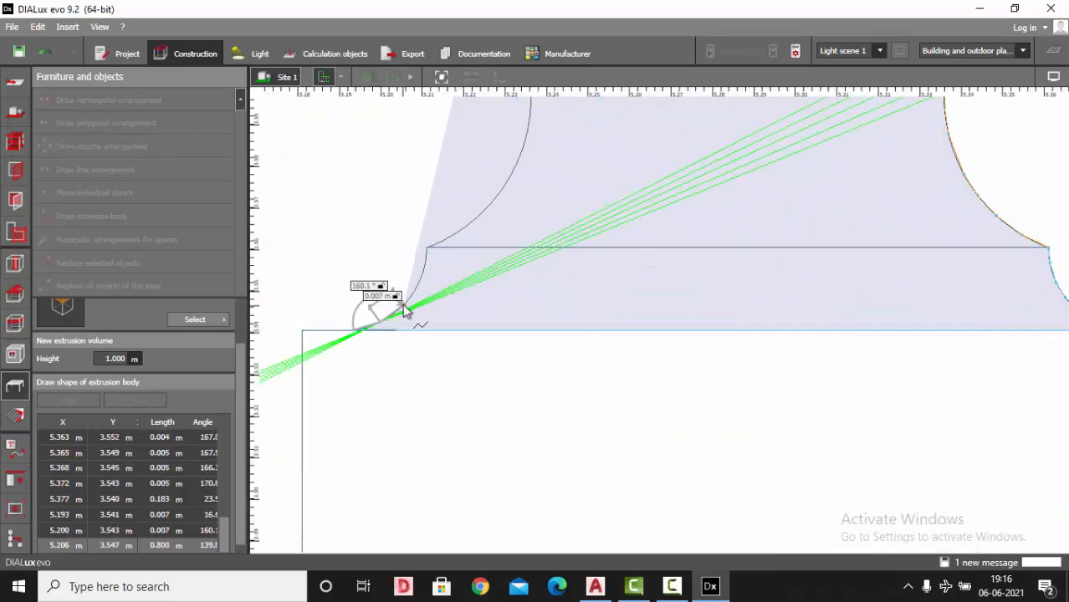
left_click(405, 312)
left_click(418, 291)
left_click(426, 274)
left_click(426, 257)
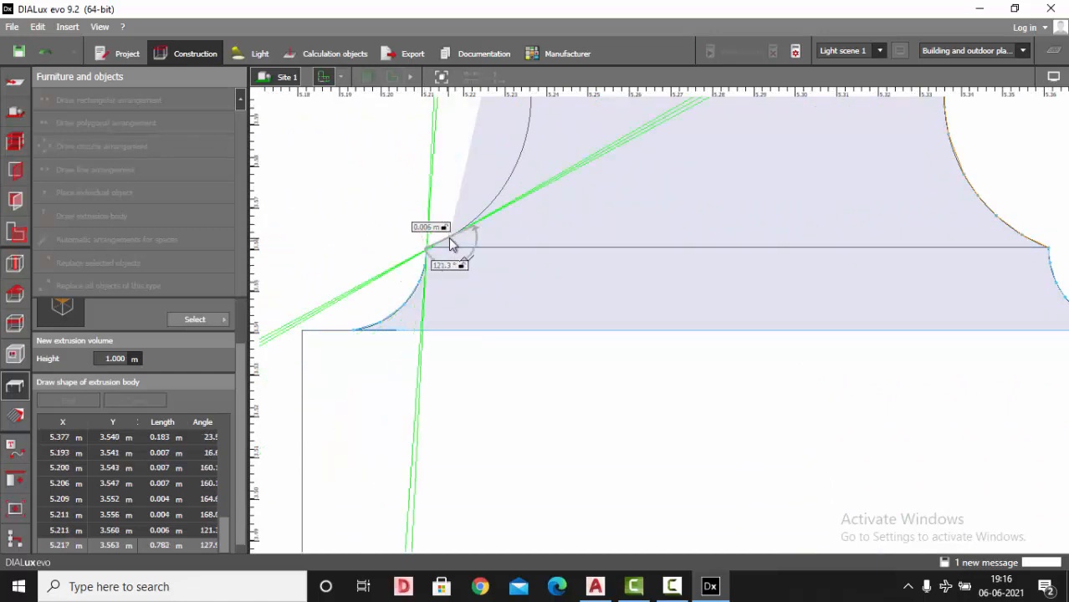
- Trace the left concave curve from the foot moulding up to the underside of the lower collar
left_click(451, 237)
left_click(475, 220)
left_click(494, 200)
left_click(510, 180)
scroll(524, 115, "down", 1)
middle_click_drag(524, 115, 518, 221)
scroll(519, 222, "up", 1)
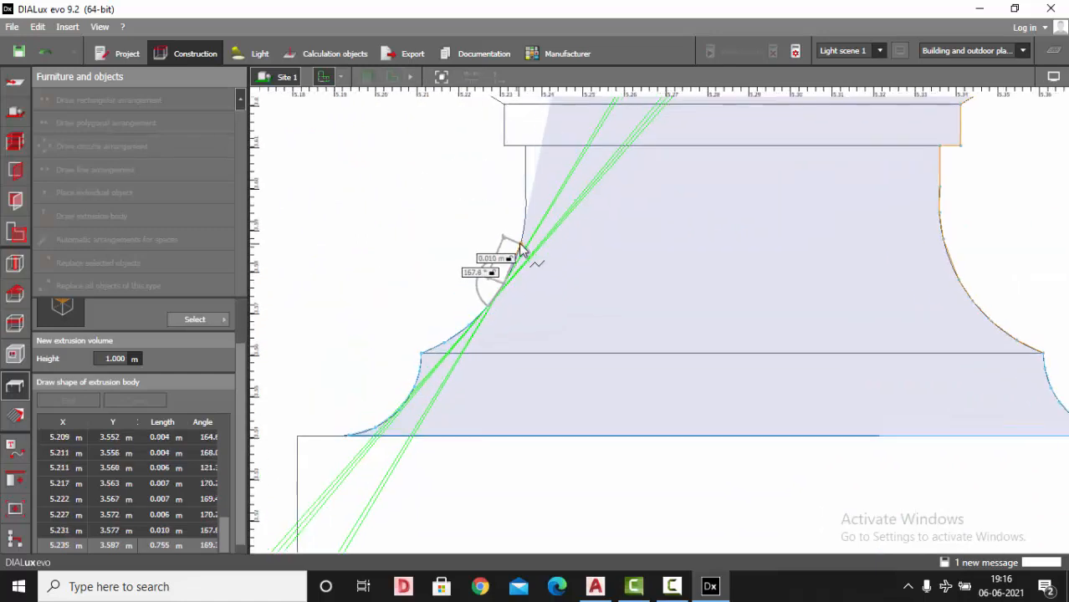
left_click(520, 242)
left_click(526, 199)
left_click(525, 166)
left_click(525, 146)
- Trace the lower collar's left side with a 0.005 m offset and a 0.010 m vertical edge
left_click(505, 147)
scroll(522, 335, "down", 5)
scroll(522, 339, "up", 2)
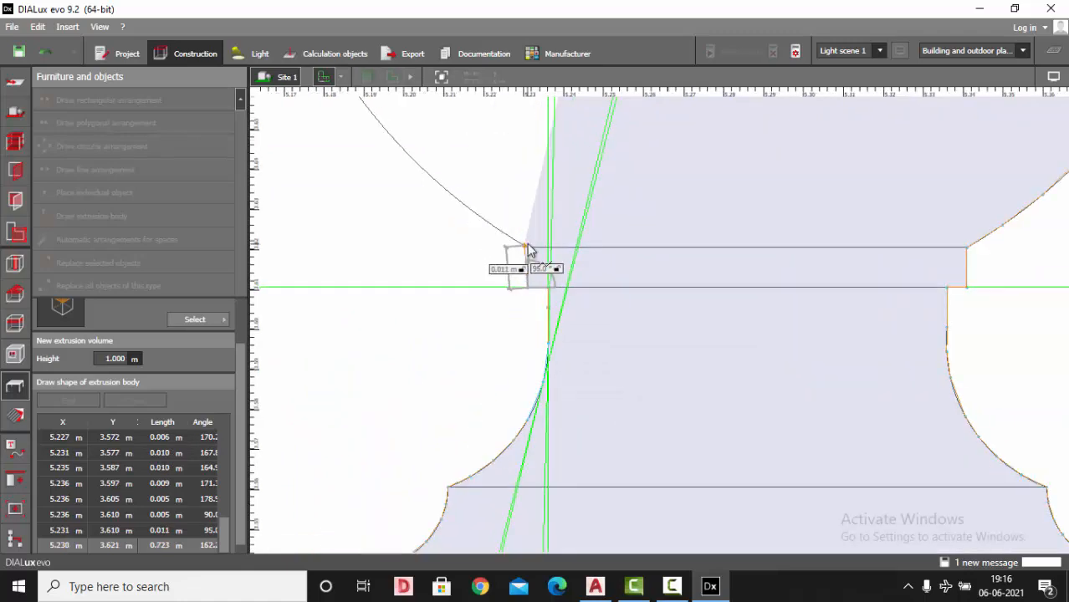
left_click(527, 247)
- Trace the lower left curve of the belly upward from the lower collar
left_click(495, 224)
left_click(467, 208)
left_click(440, 181)
left_click(399, 144)
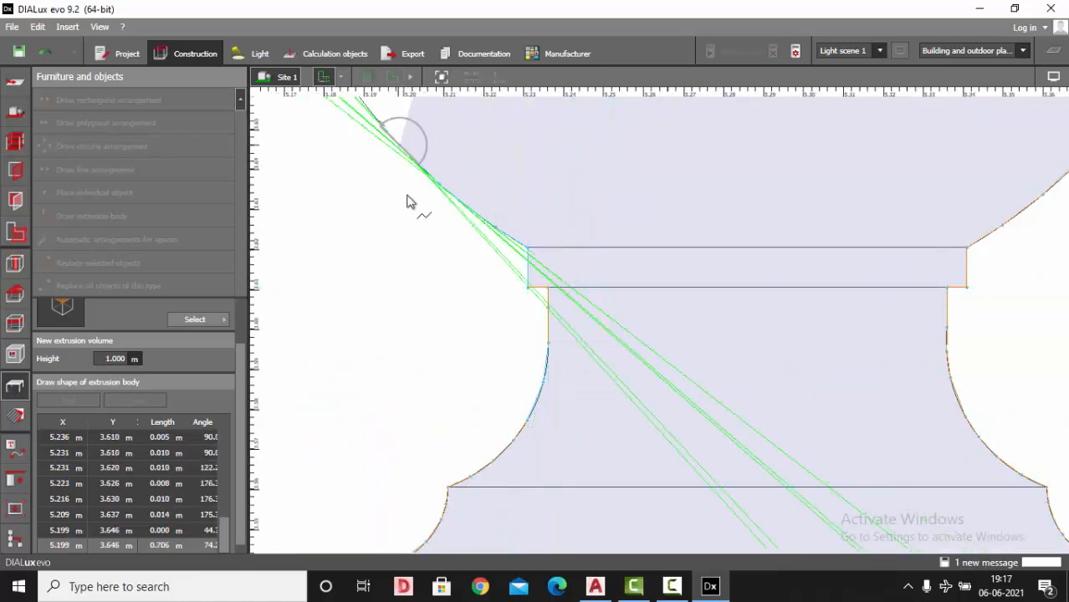
scroll(412, 226, "down", 2)
left_click(432, 269)
left_click(420, 247)
left_click(401, 207)
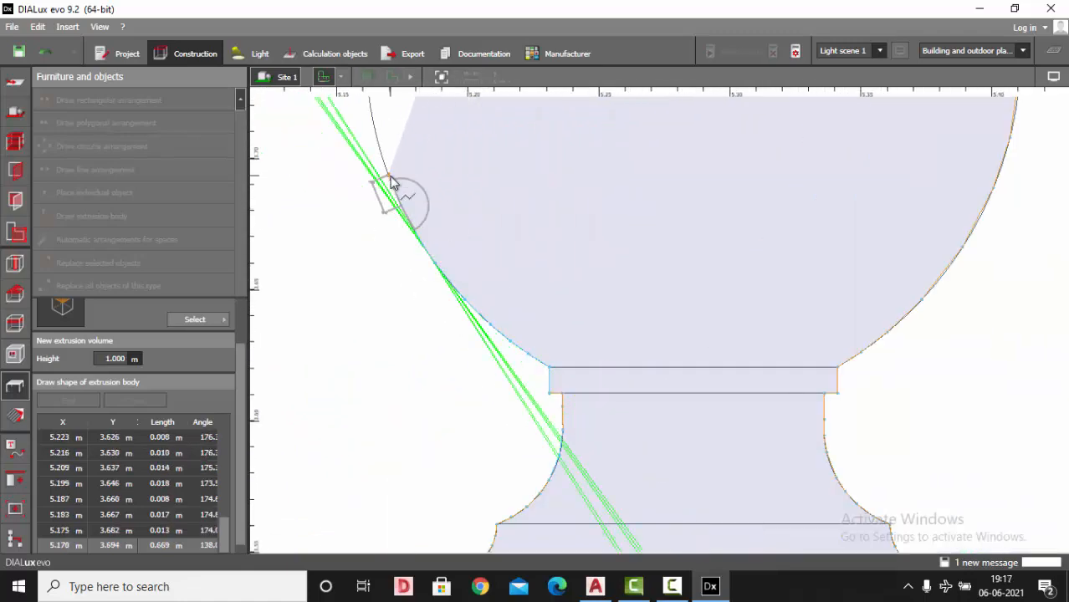
left_click(385, 169)
- Trace the widest part of the belly's left side, including its straight vertical stretch
scroll(409, 194, "down", 2)
scroll(423, 191, "up", 2)
left_click(389, 192)
scroll(410, 230, "down", 3)
scroll(424, 230, "up", 3)
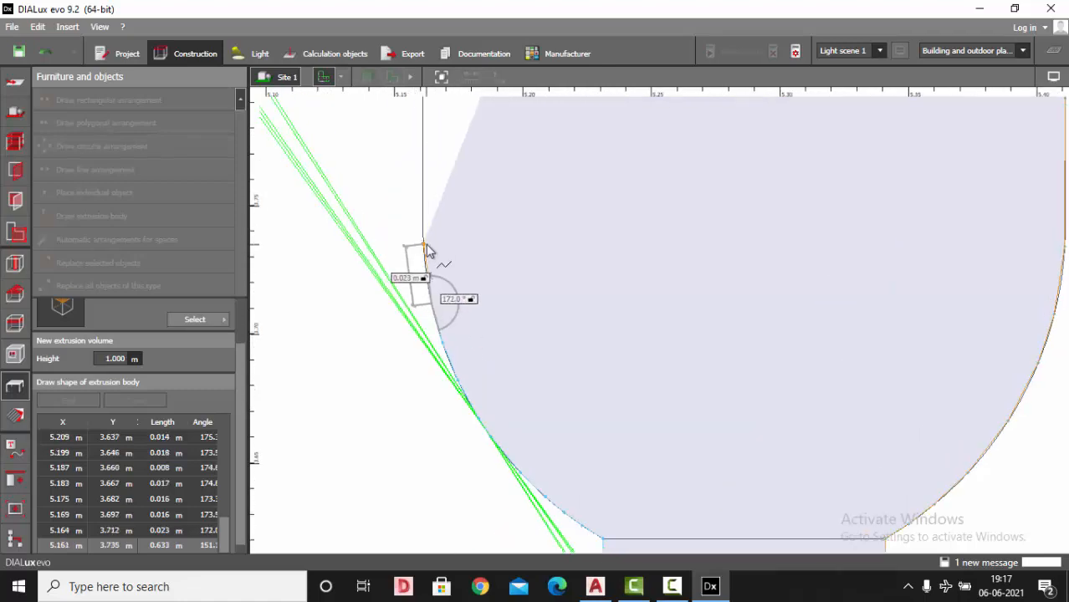
left_click(424, 243)
left_click(423, 181)
scroll(474, 344, "down", 3)
scroll(456, 230, "up", 3)
left_click(444, 223)
left_click(447, 187)
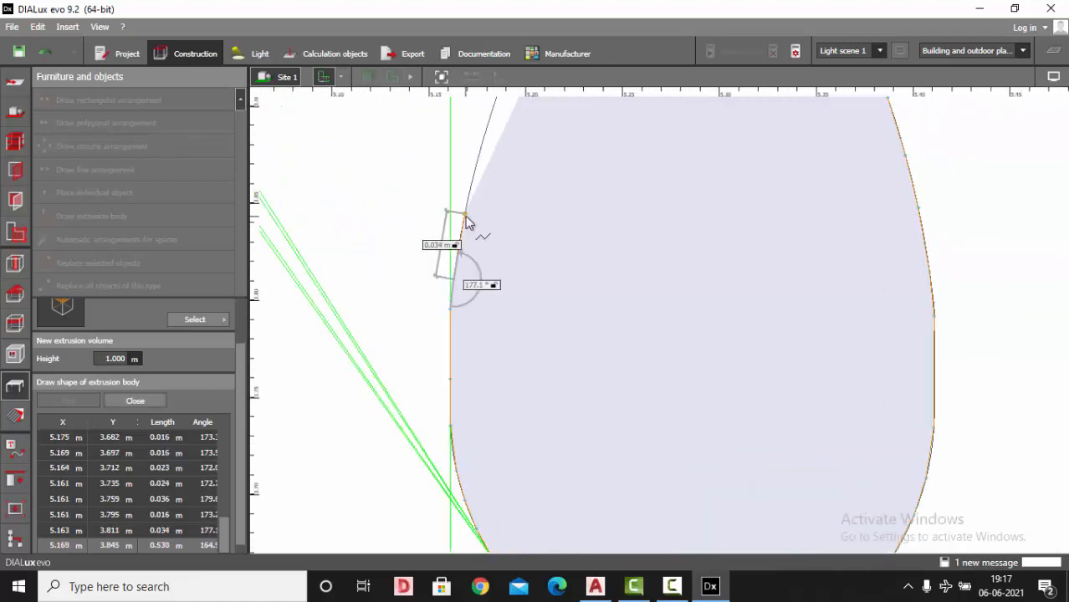
- Trace the upper left curve of the belly as it tapers toward the neck
left_click(465, 215)
left_click(475, 163)
scroll(453, 362, "down", 3)
scroll(463, 211, "up", 3)
left_click(482, 211)
left_click(496, 169)
scroll(475, 360, "down", 3)
scroll(493, 211, "up", 3)
left_click(503, 221)
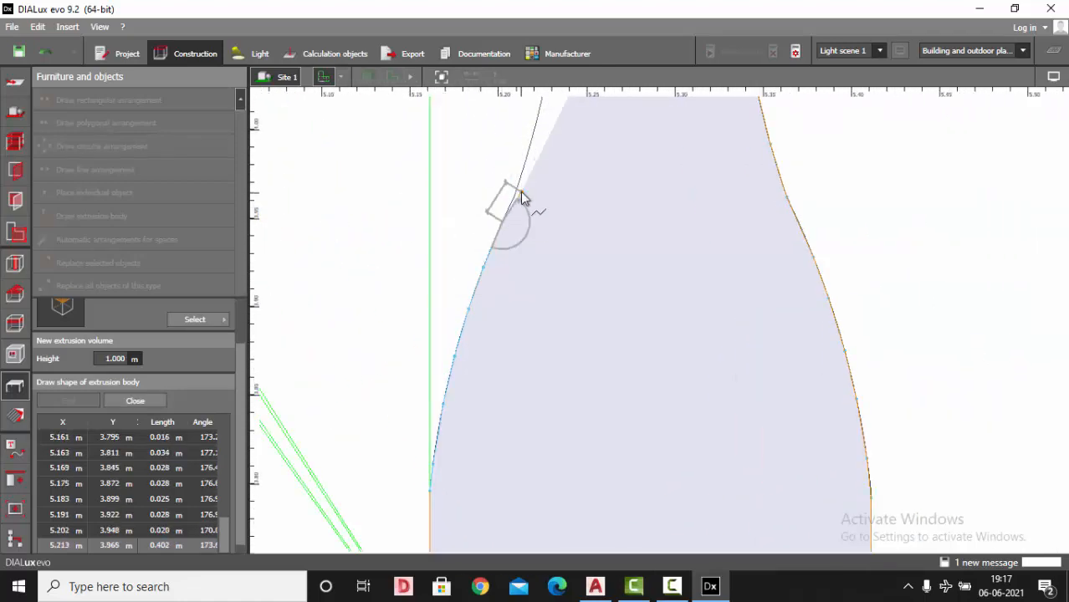
left_click(520, 179)
- Trace the baluster's left edge upward from the tapering belly into the lower part of the neck
scroll(484, 393, "down", 2)
scroll(500, 216, "up", 2)
left_click(523, 218)
left_click(539, 163)
scroll(538, 403, "down", 3)
scroll(538, 239, "up", 5)
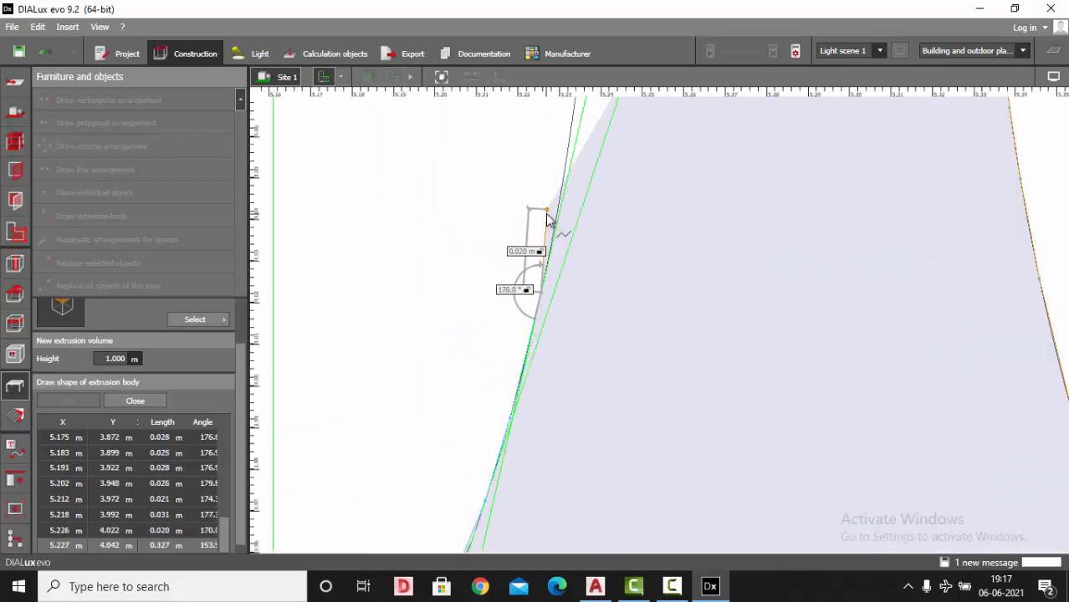
left_click(559, 210)
middle_click_drag(559, 209, 540, 305)
left_click(556, 193)
left_click(561, 139)
- Trace the narrow upper part of the neck's left side toward the upper collar
scroll(551, 401, "down", 2)
scroll(559, 107, "up", 2)
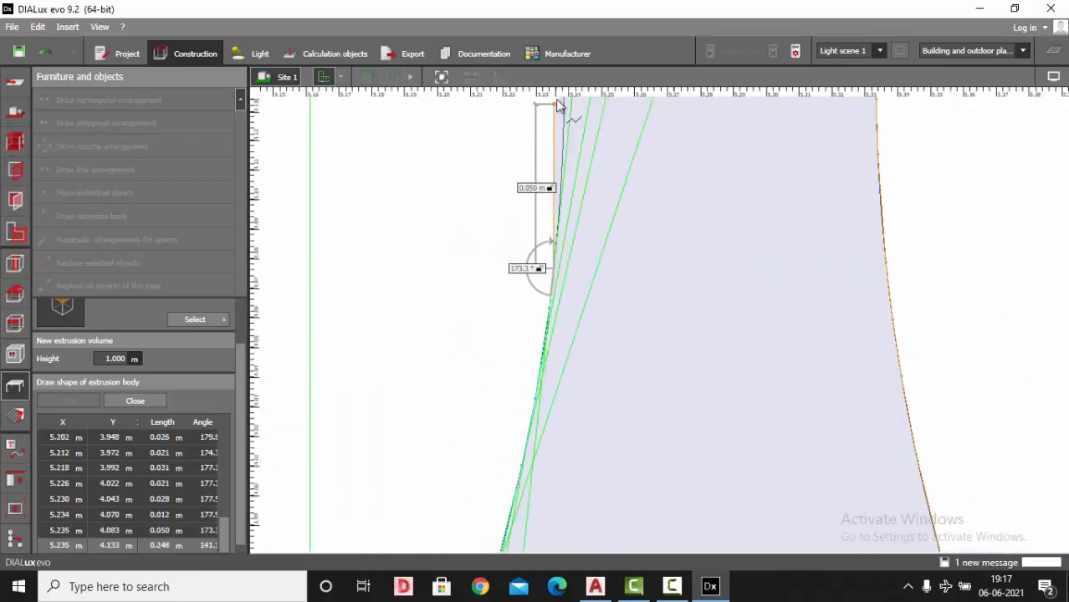
left_click(567, 171)
scroll(558, 368, "down", 2)
scroll(564, 201, "up", 2)
left_click(565, 139)
scroll(566, 349, "down", 2)
scroll(568, 140, "up", 2)
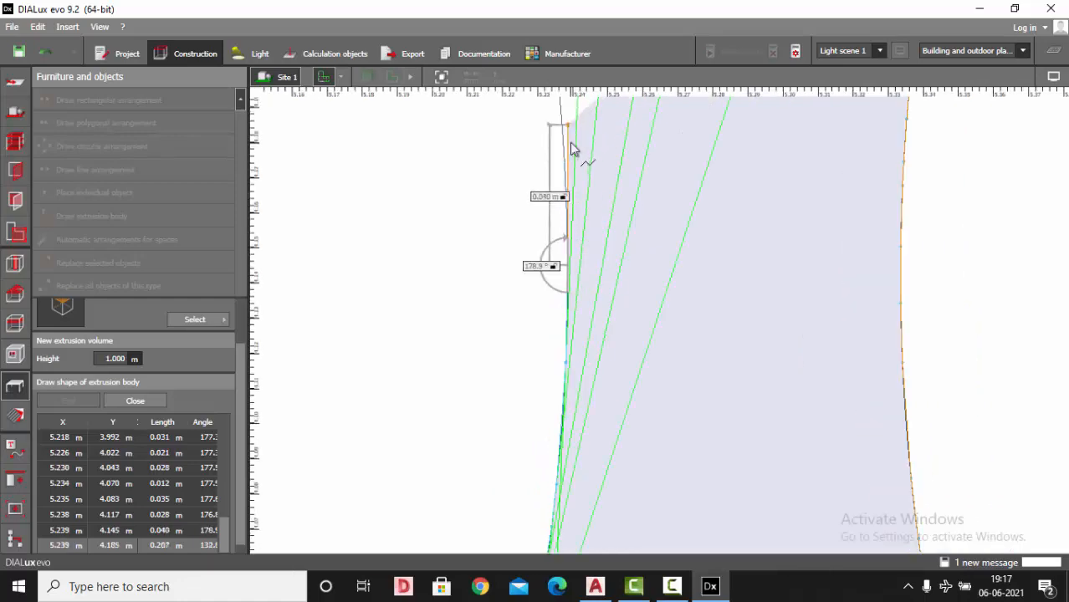
left_click(567, 141)
scroll(532, 351, "down", 2)
scroll(534, 206, "up", 2)
- Trace the upper collar's left side with a 0.005 m outward offset and a 0.010 m vertical edge
left_click(544, 205)
left_click(526, 207)
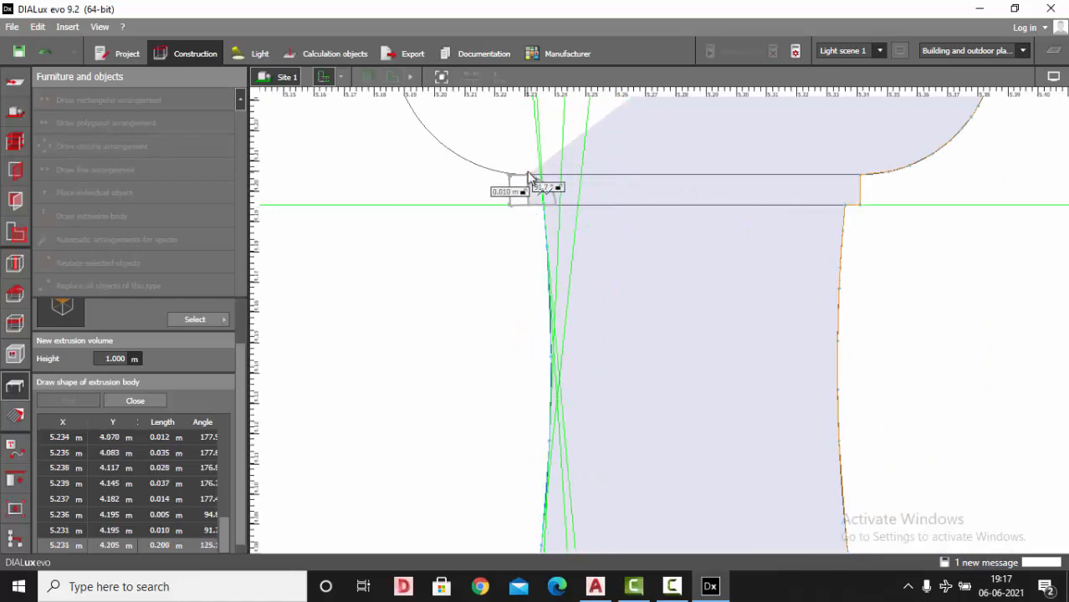
left_click(526, 177)
- Trace the rounded left side of the capital from the upper collar up to its vertical stretch
left_click(514, 173)
left_click(493, 171)
left_click(469, 165)
left_click(448, 152)
left_click(436, 142)
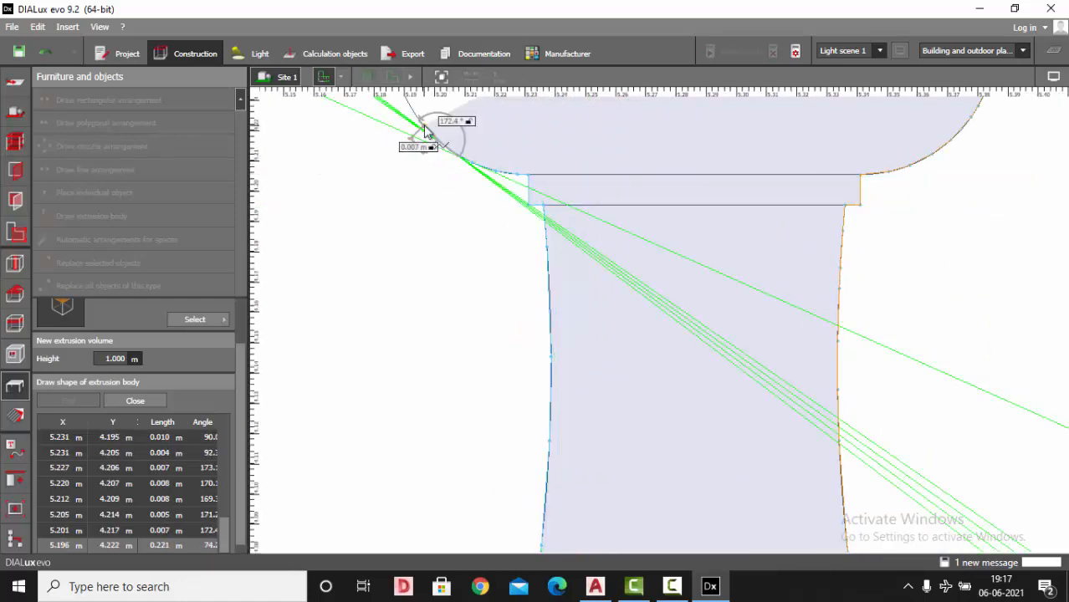
left_click(424, 129)
scroll(456, 326, "down", 2)
scroll(425, 204, "up", 2)
left_click(427, 186)
left_click(422, 158)
left_click(423, 140)
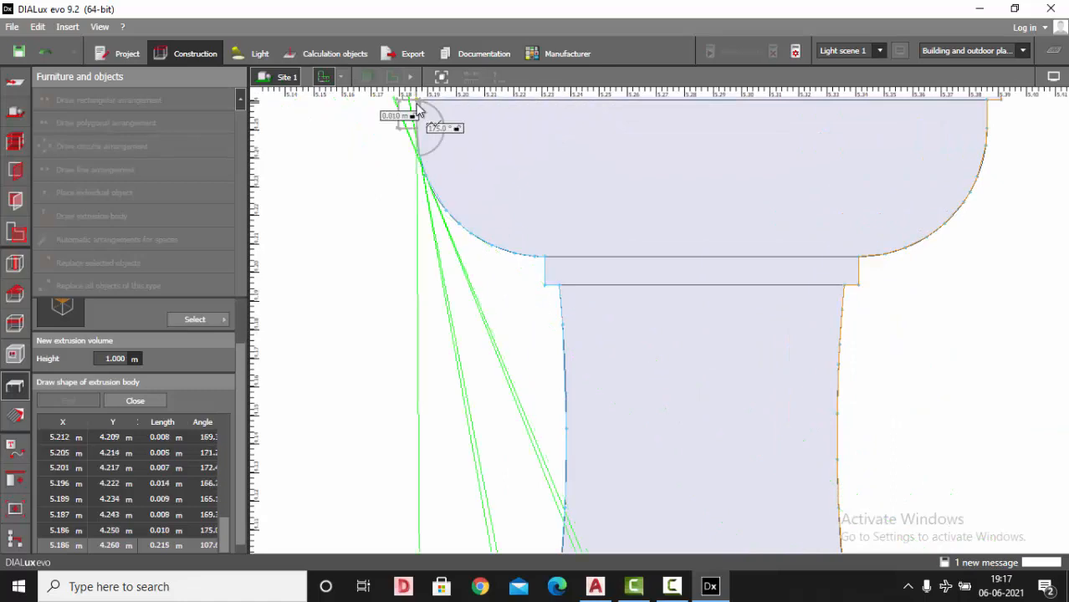
- Trace the top block's left side with a 0.005 m outward offset and a 0.065 m vertical edge
scroll(435, 147, "down", 2)
left_click(458, 187)
scroll(469, 177, "up", 2)
scroll(470, 170, "up", 1)
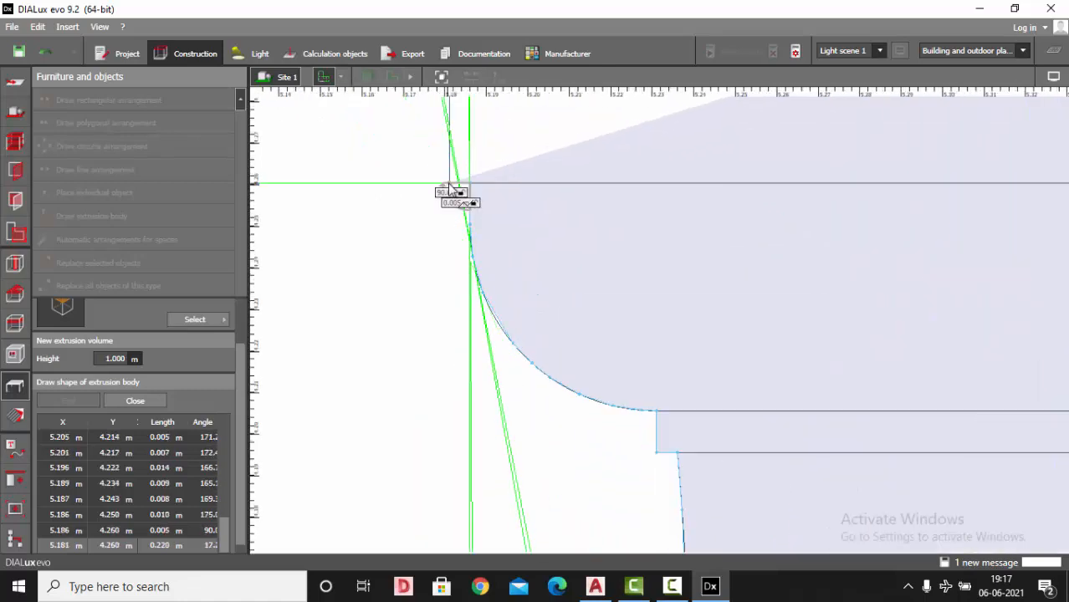
left_click(448, 183)
scroll(469, 280, "down", 3)
left_click(462, 150)
scroll(652, 310, "down", 3)
scroll(657, 305, "up", 3)
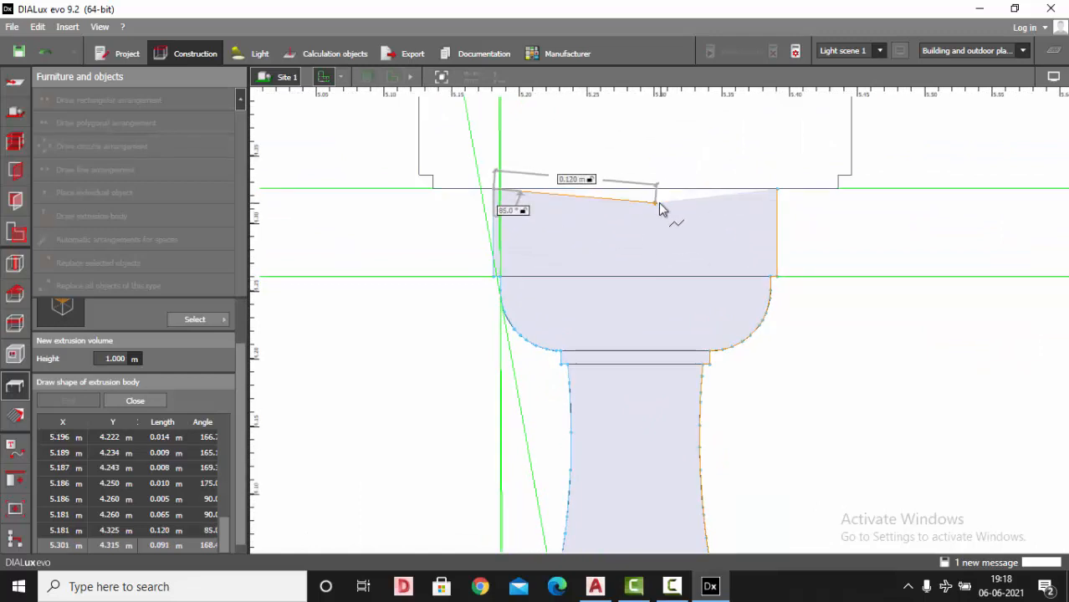
- Close the baluster outline to create the extrusion body, and decline the reminder to save the project
right_click(643, 204)
left_click(674, 217)
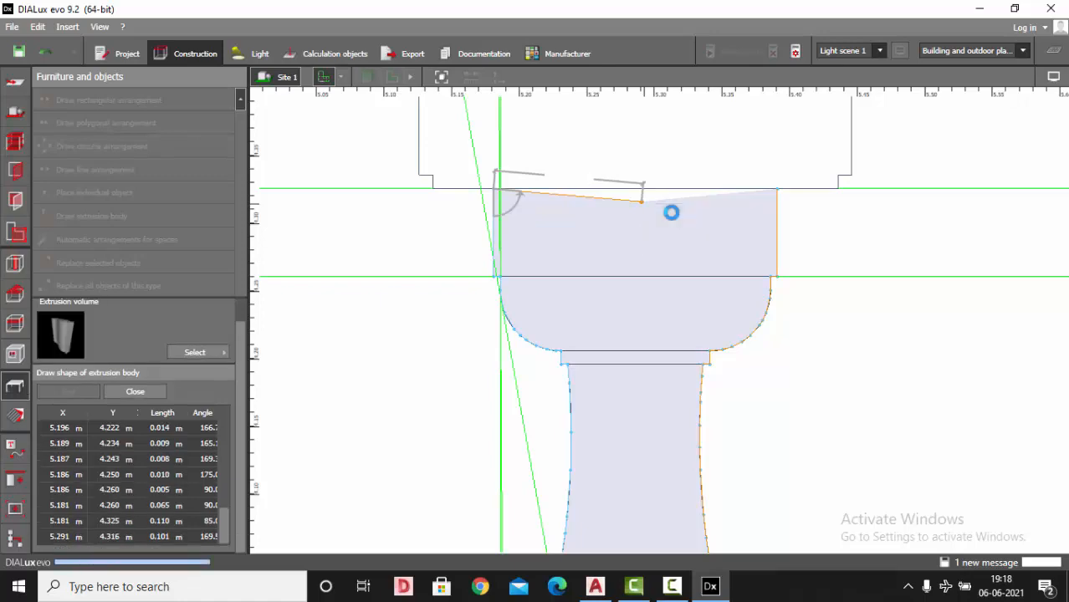
scroll(642, 169, "down", 5)
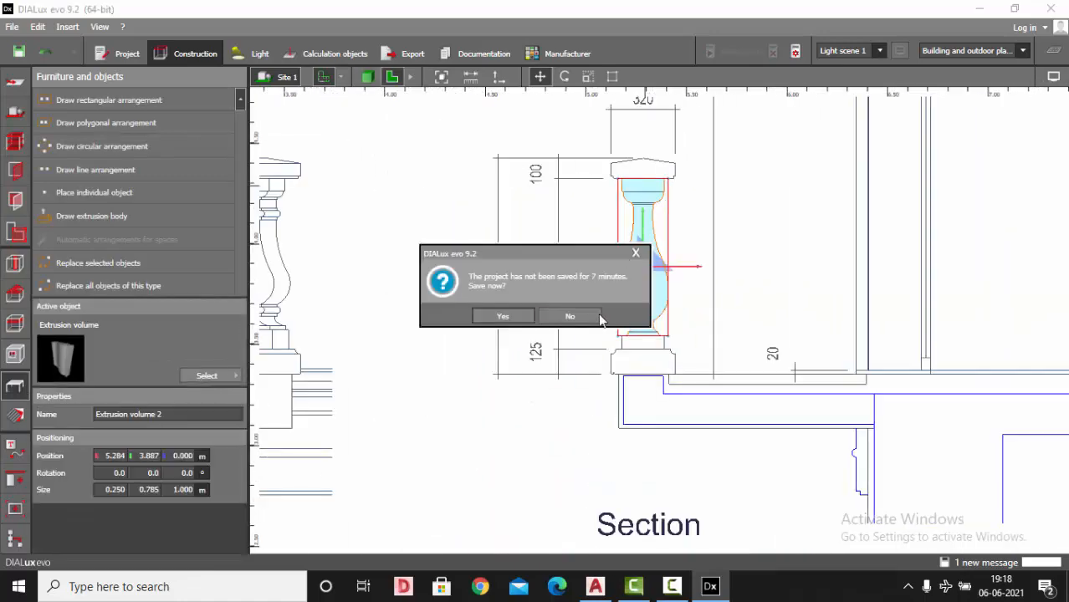
left_click(597, 318)
- Set the baluster extrusion's Z size to 0.032 m and deselect it
scroll(802, 210, "up", 3)
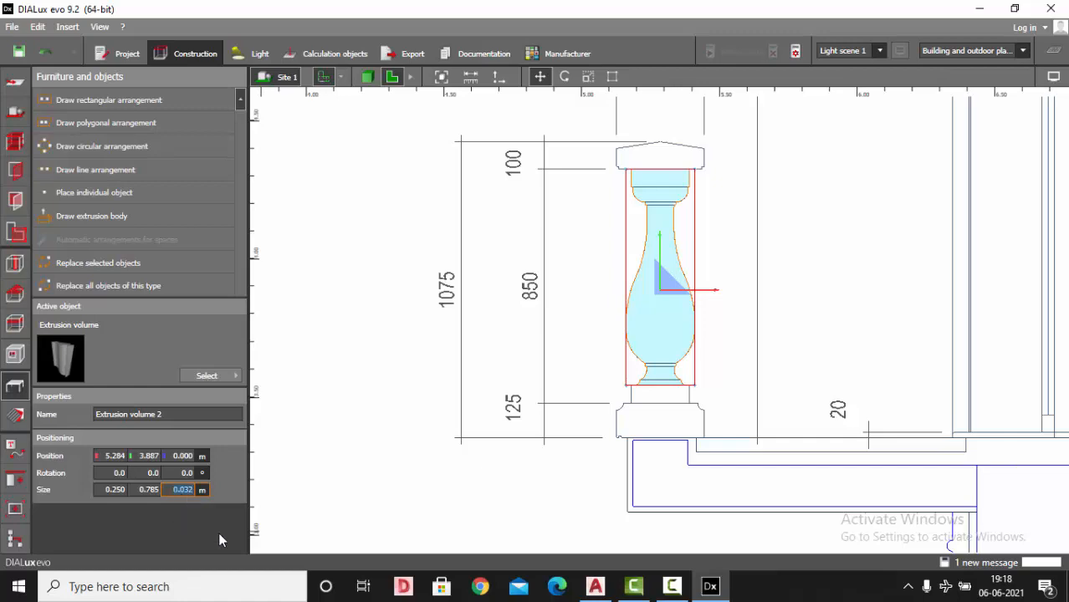
scroll(690, 213, "down", 5)
left_click(690, 226)
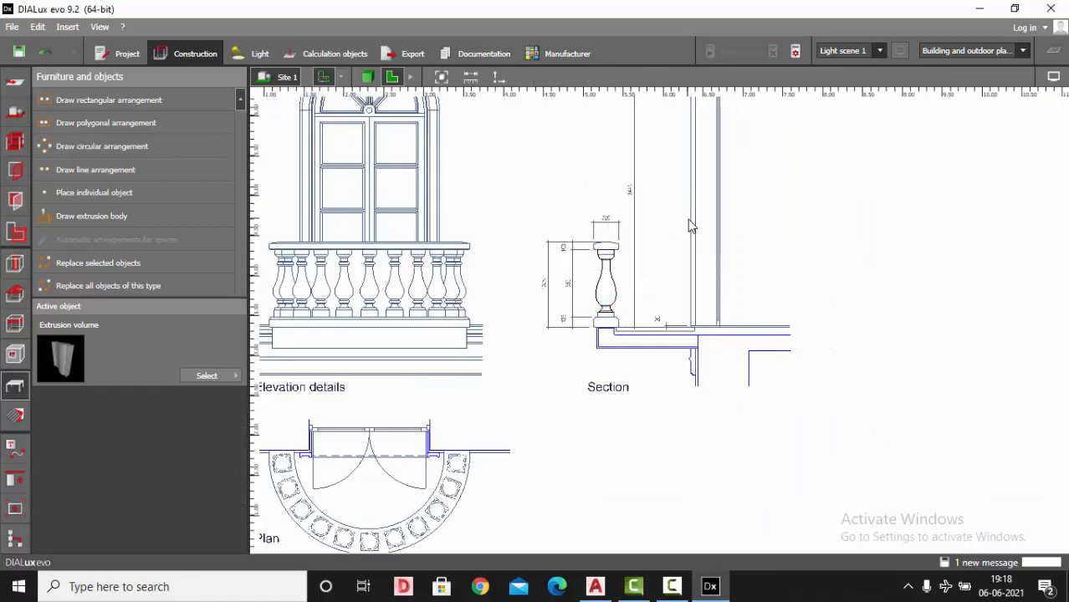
- Move the baluster extrusion from the Section to just above the Plan's right end, at X 3.400 m, Y 2.200 m
left_click(606, 280)
scroll(575, 345, "up", 1)
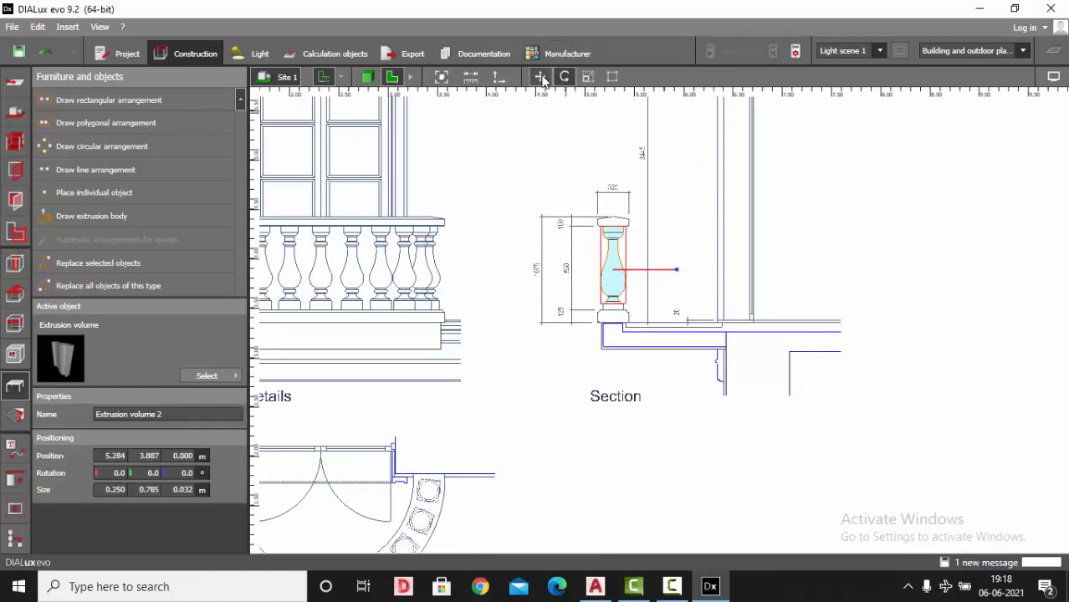
left_click(539, 77)
scroll(617, 242, "down", 2)
left_click_drag(624, 211, 509, 313)
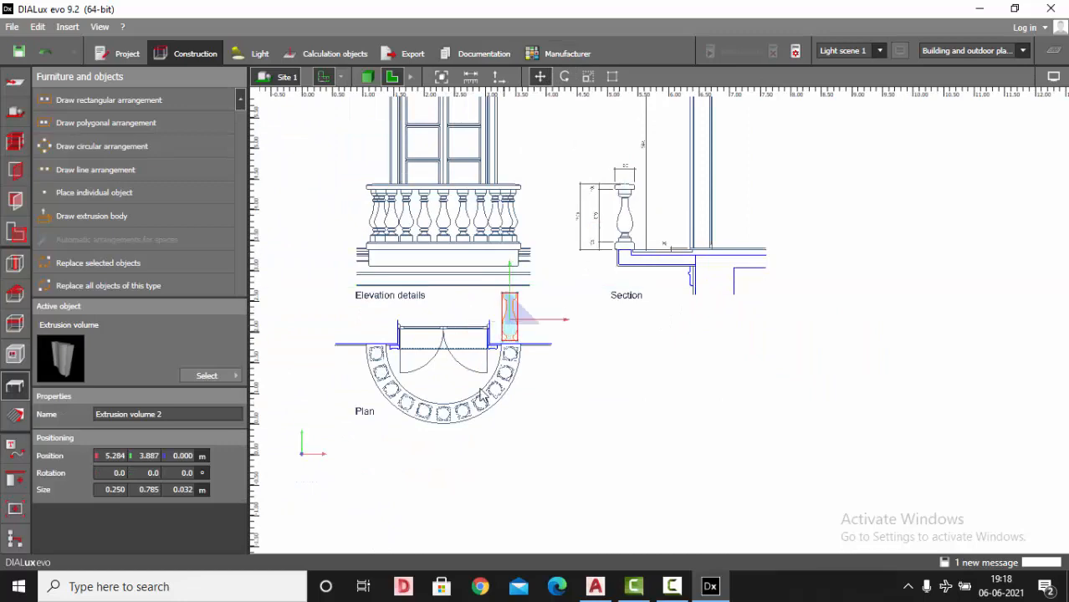
scroll(468, 399, "up", 2)
scroll(626, 214, "up", 1)
scroll(733, 181, "down", 2)
scroll(542, 256, "up", 2)
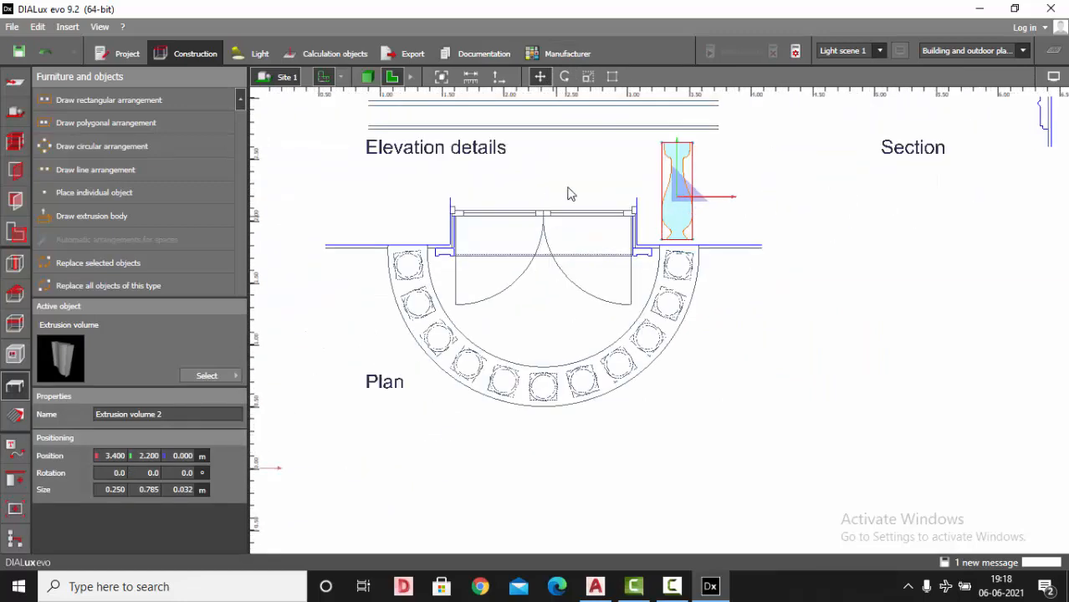
key("Escape")
- Stand the baluster extrusion upright in 3D by setting its rotation to X 90° and Z 180°
left_click(370, 79)
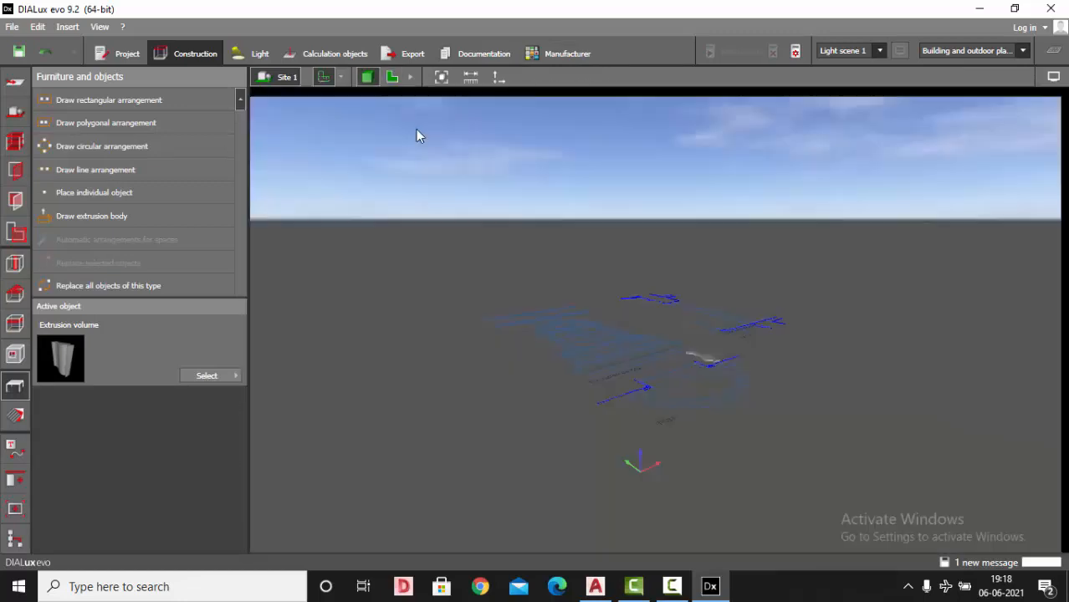
right_click_drag(704, 384, 542, 367)
scroll(519, 353, "up", 2)
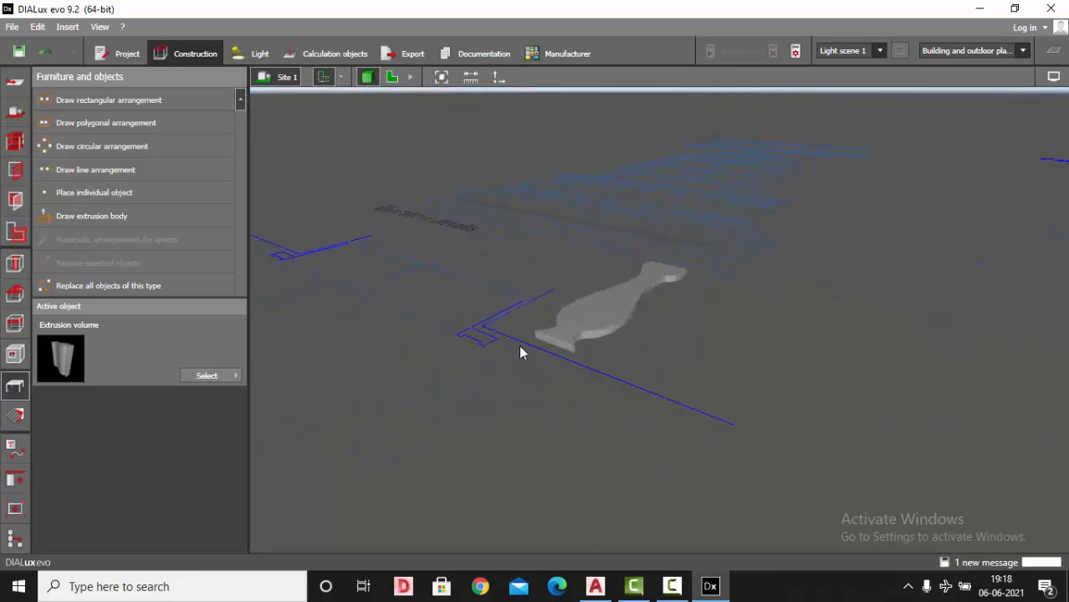
left_click(624, 302)
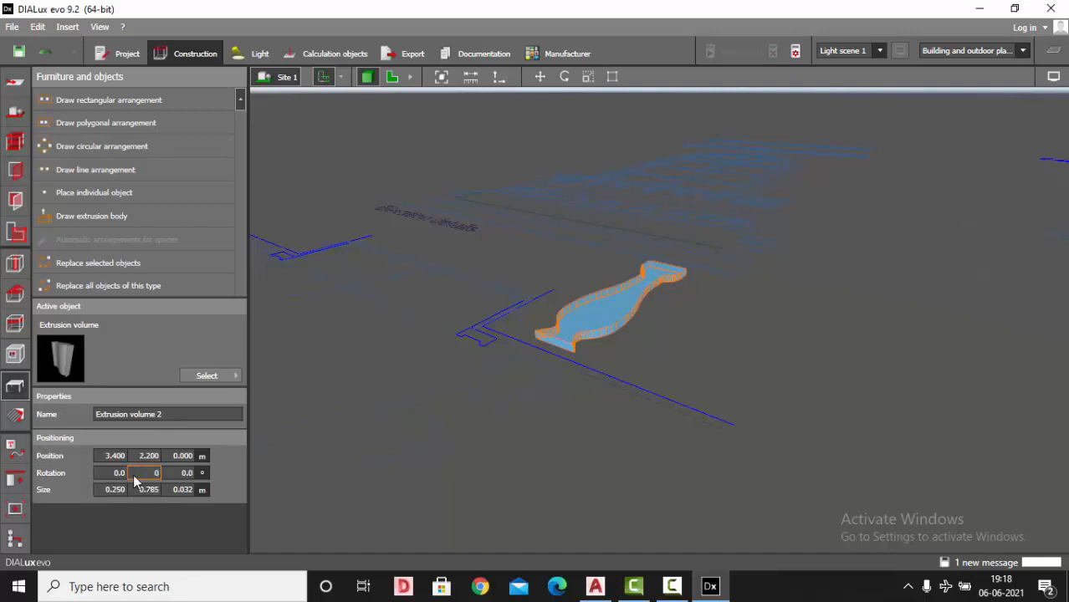
key("Return")
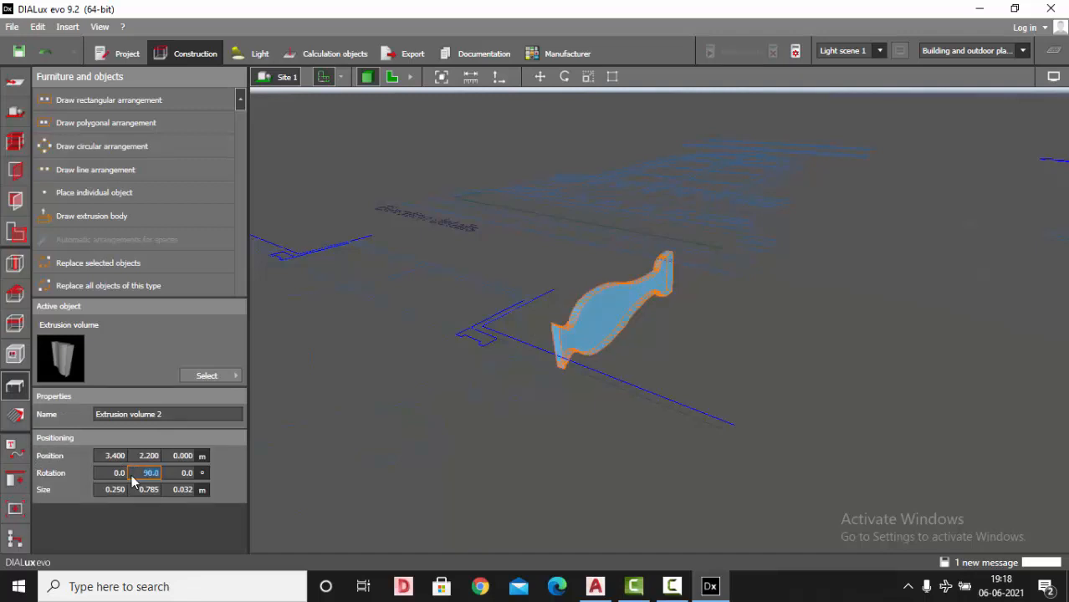
left_click(120, 473)
type("90")
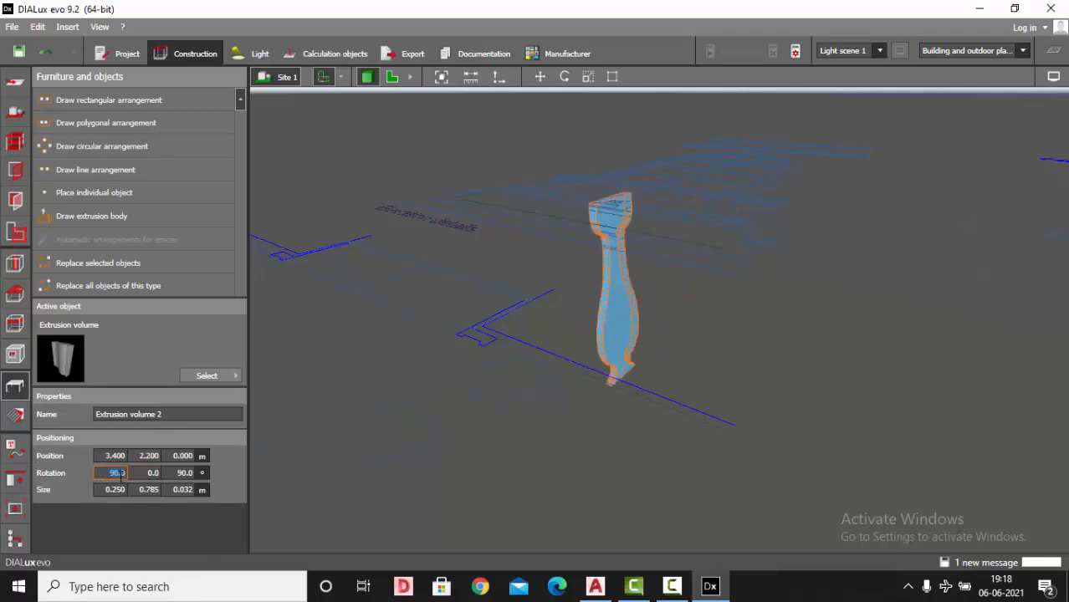
left_click(184, 472)
type("90")
key("Escape")
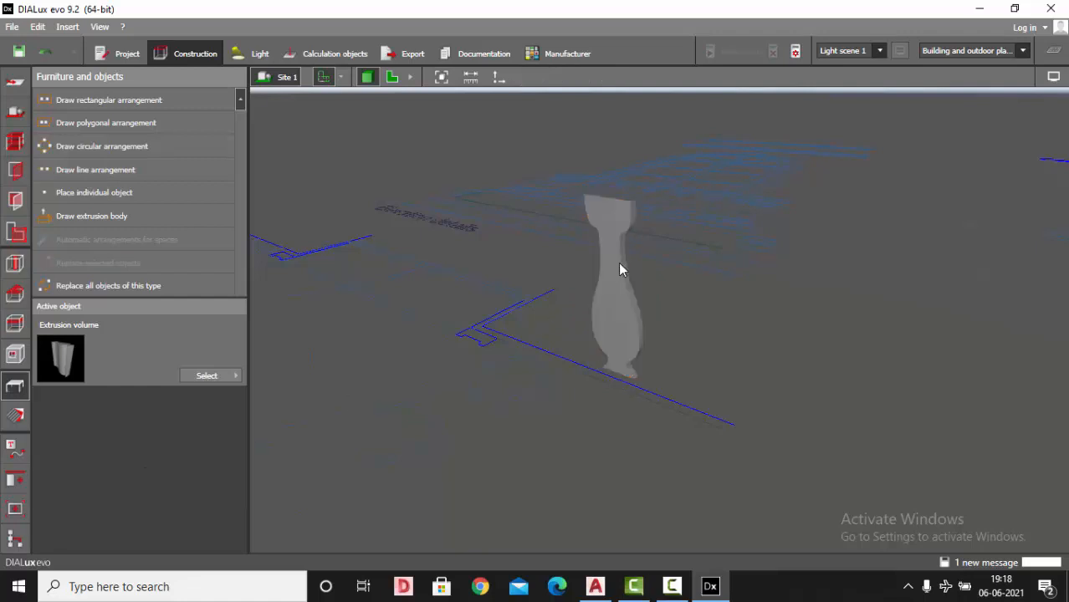
- Set the active color material to a neutral grey with red, green and blue at 159
left_click(392, 77)
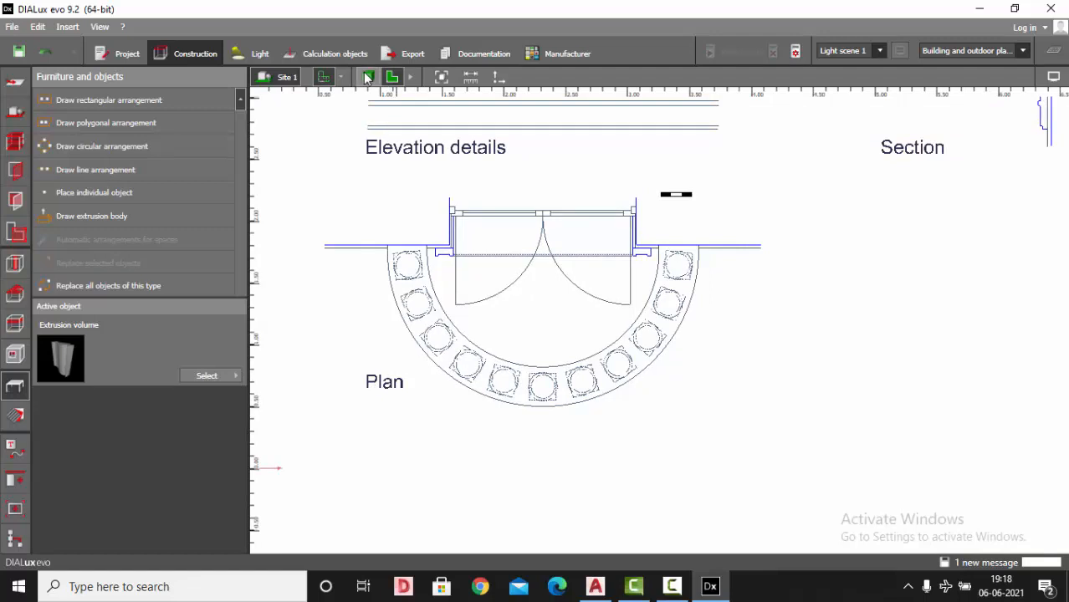
left_click(366, 77)
left_click(14, 417)
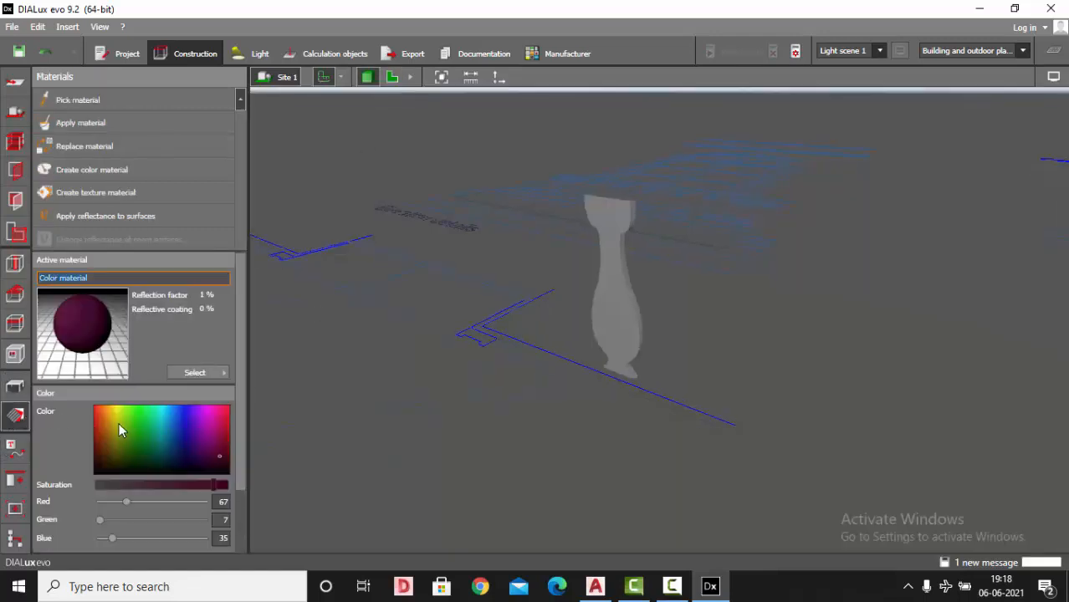
left_click(222, 485)
left_click_drag(213, 489, 96, 485)
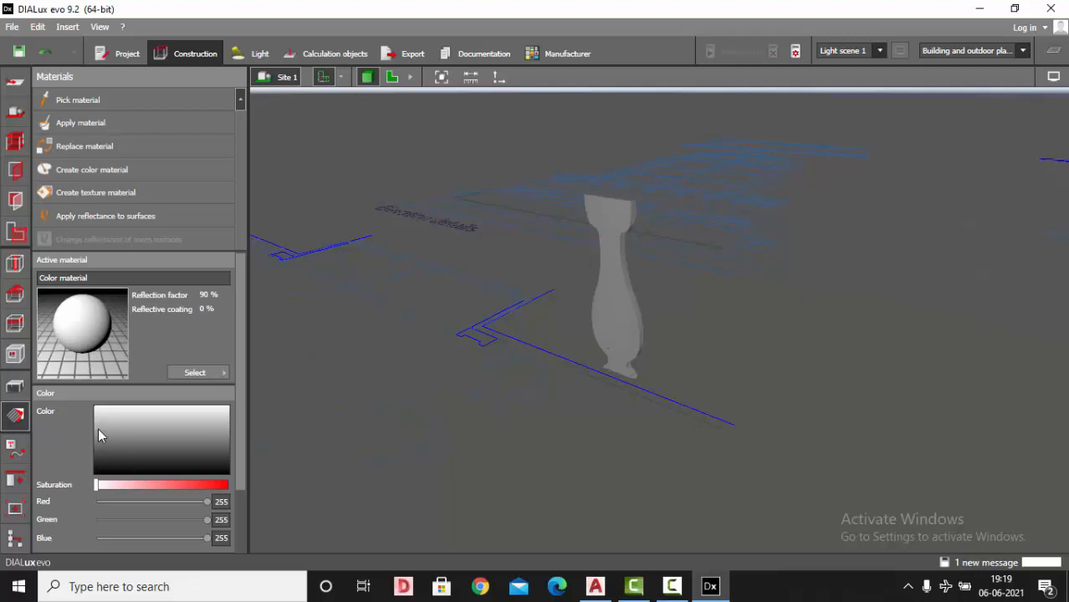
left_click(101, 429)
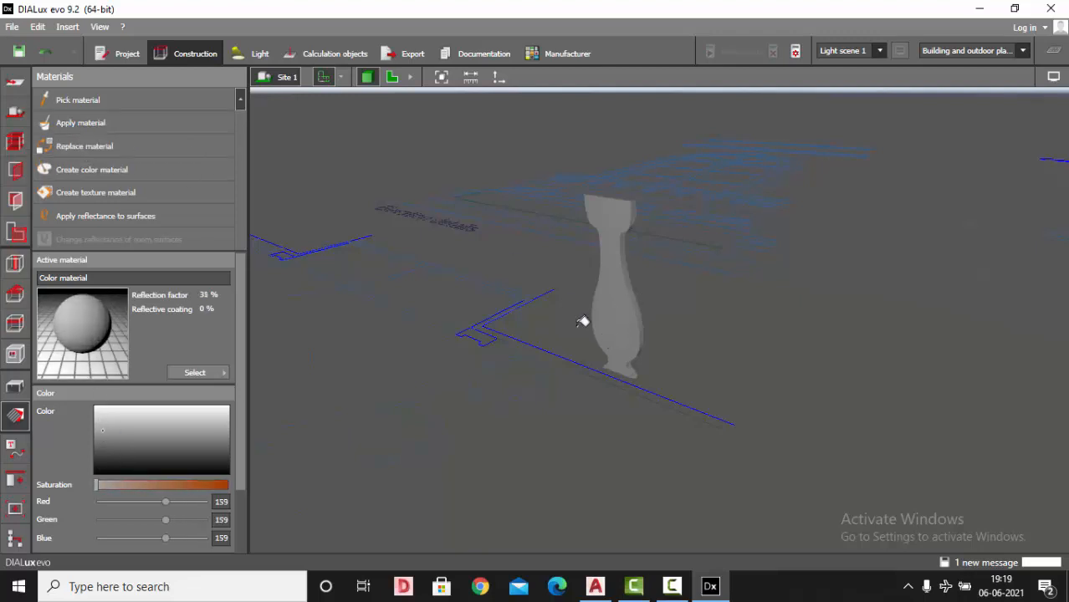
mouse_move(526, 360)
right_mouse_down()
mouse_move(555, 351)
mouse_move(545, 358)
right_mouse_up()
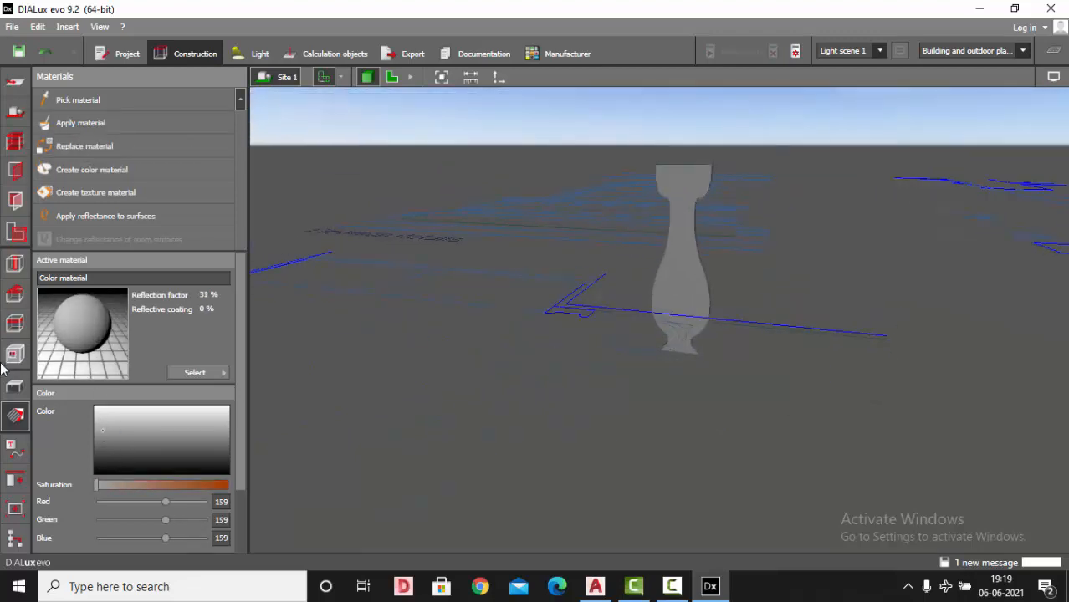
- Start a circular copy of the baluster extrusion and draw its circle over the Plan's uppermost right baluster, with a radius of about 0.115 m
left_click(15, 386)
left_click(669, 288)
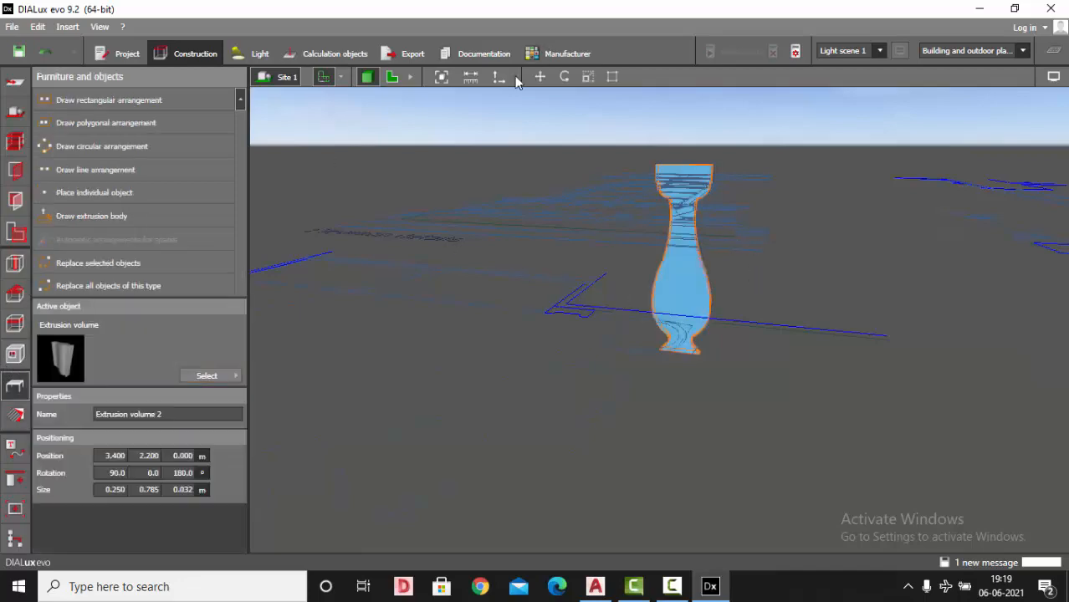
left_click(397, 77)
scroll(731, 288, "up", 2)
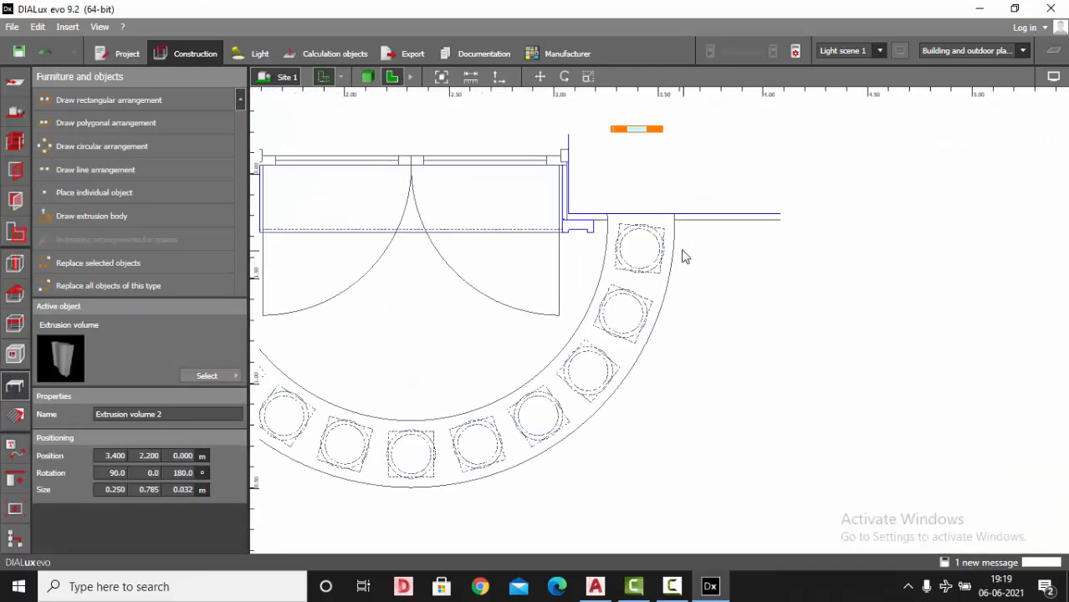
left_click(14, 480)
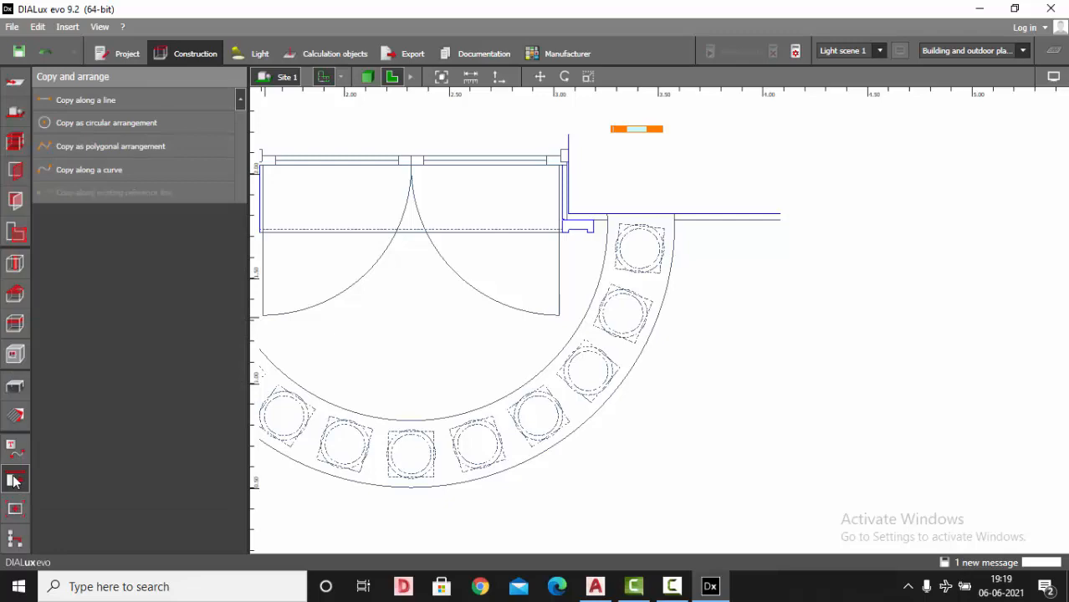
left_click(80, 123)
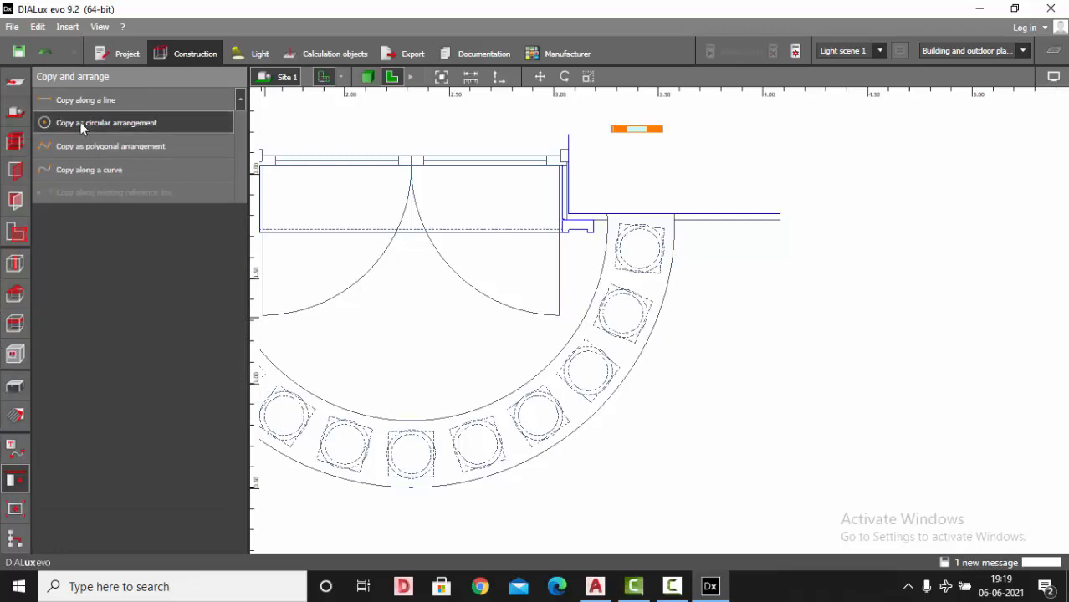
scroll(665, 230, "up", 4)
scroll(629, 269, "up", 1)
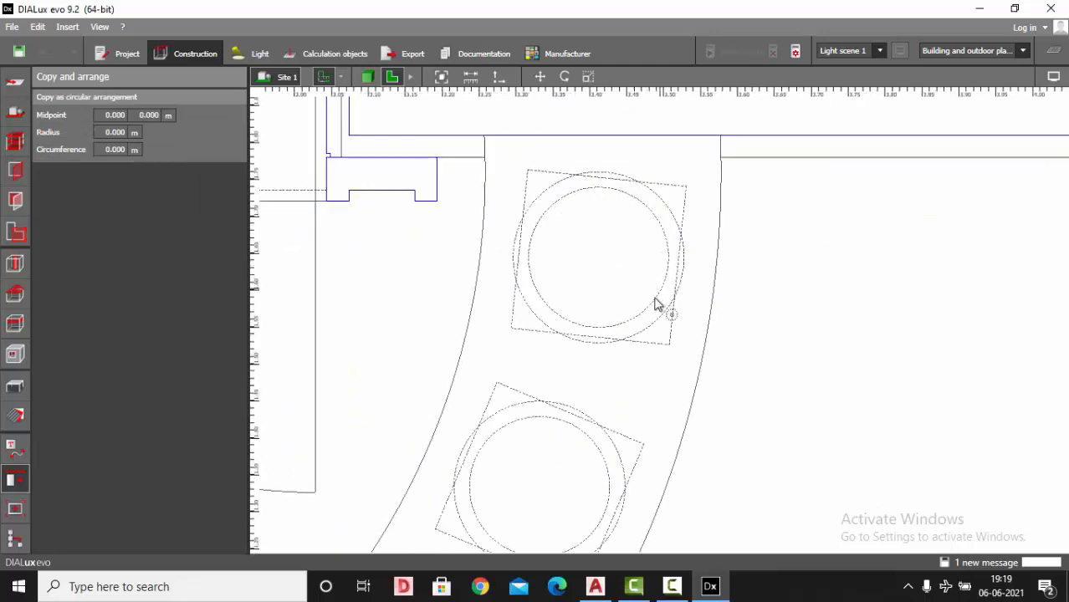
left_click(600, 255)
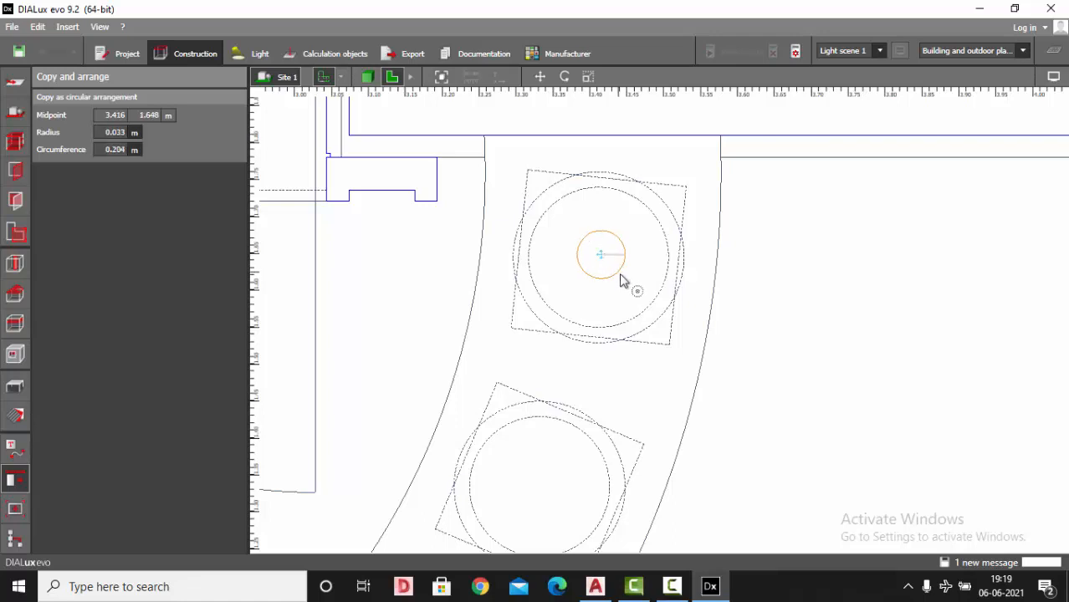
left_click(668, 312)
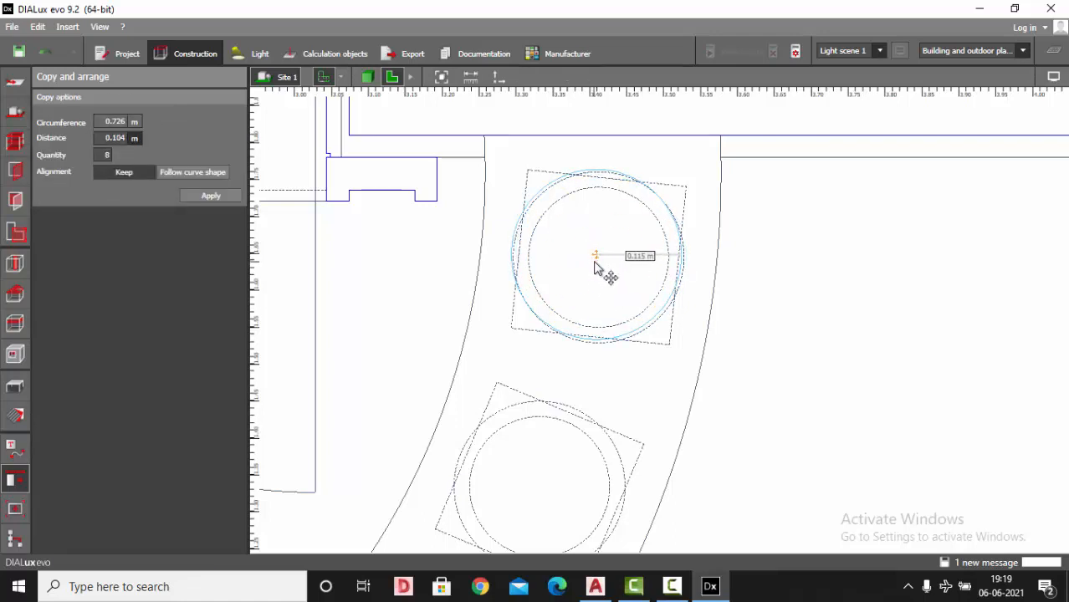
- Create the circular copy of the baluster extrusion with a quantity of 35 and the alignment following the curve shape
scroll(594, 266, "down", 5)
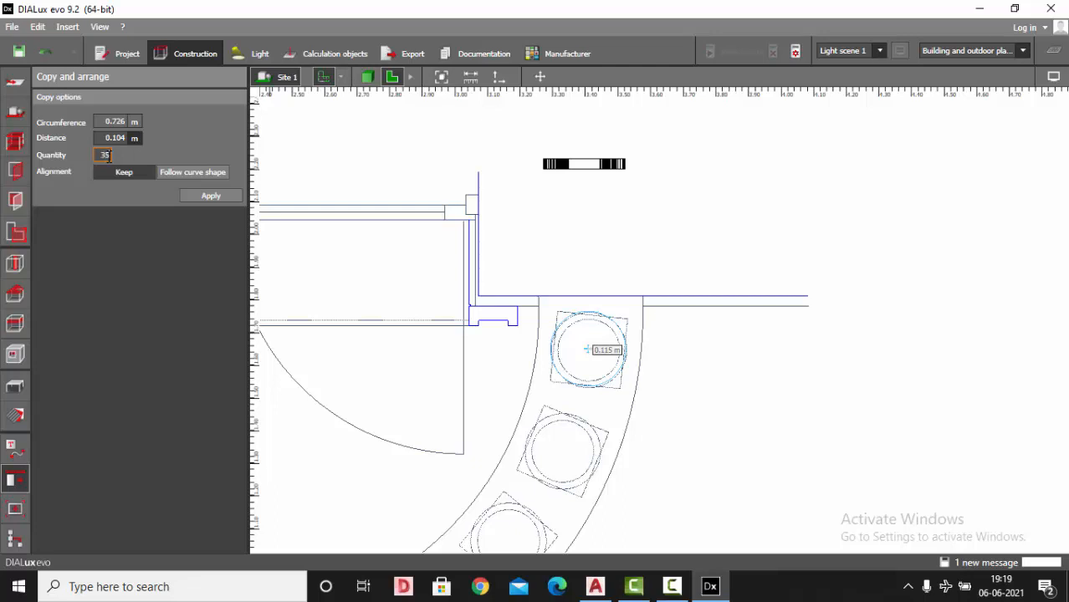
left_click(179, 172)
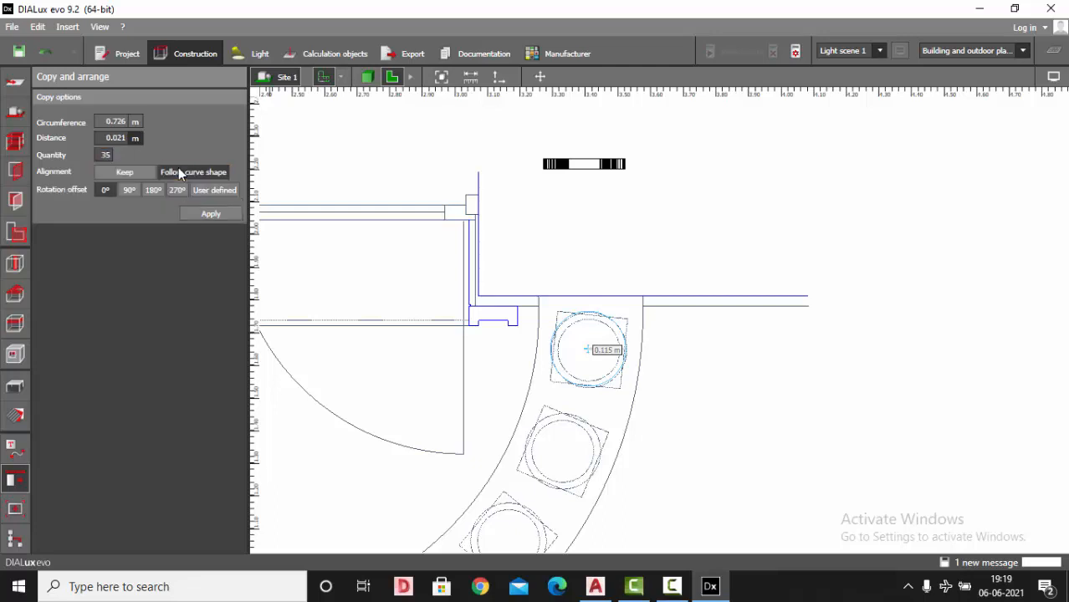
left_click(211, 213)
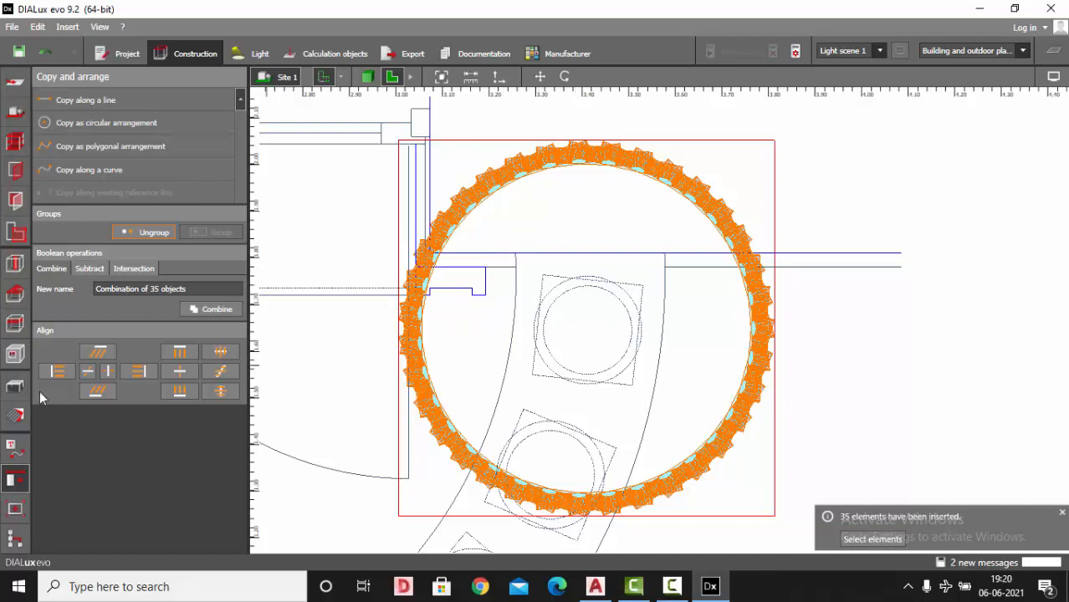
- Align all the copied extrusions on their common centre both horizontally and vertically, forming a round baluster over the Plan's uppermost right baluster
left_click(88, 371)
left_click(107, 371)
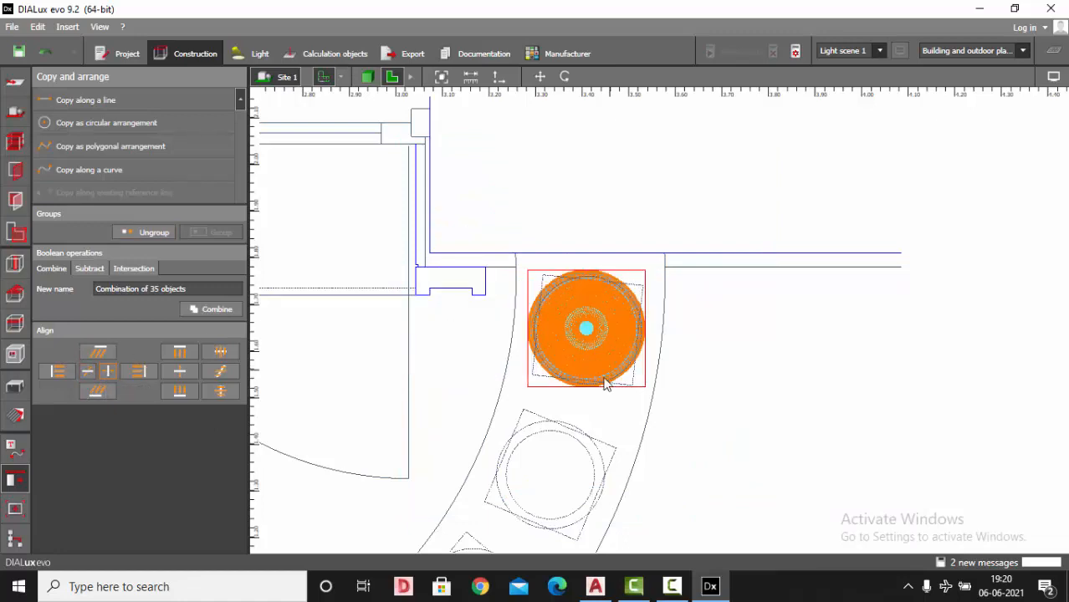
scroll(608, 380, "up", 5)
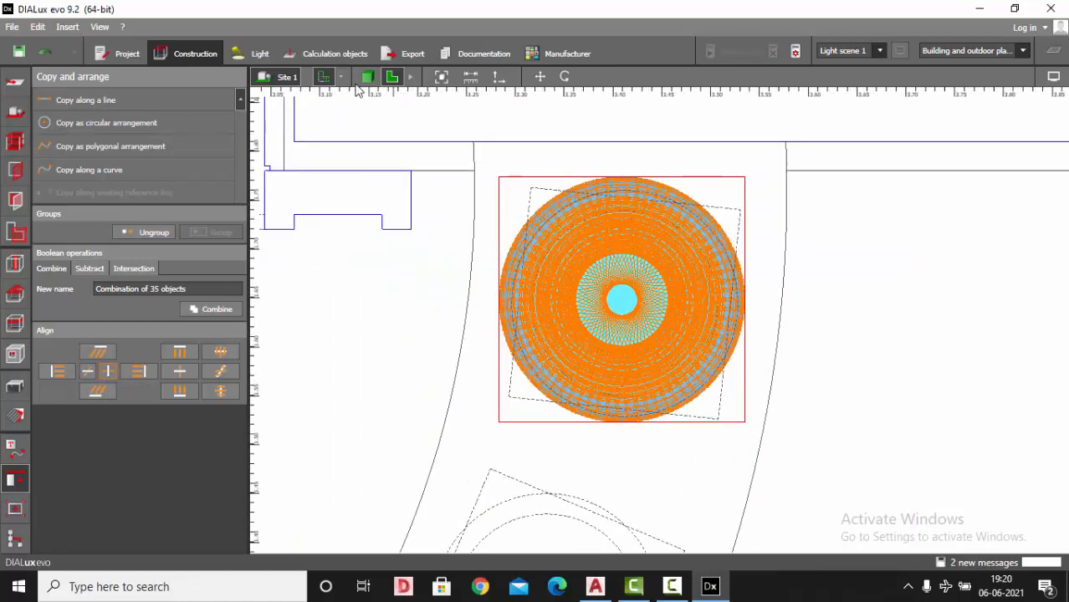
- Examine the round baluster in 3D from several angles, checking its shape against the single extruded profile
left_click(366, 77)
left_click(713, 259)
mouse_move(713, 252)
right_mouse_down()
mouse_move(718, 271)
mouse_move(706, 268)
right_mouse_up()
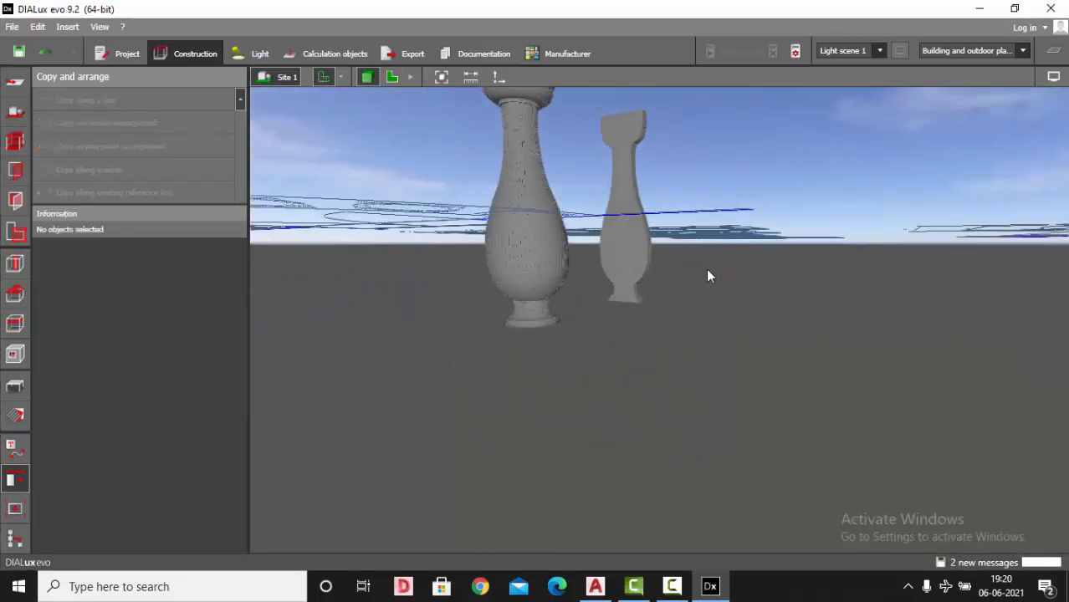
scroll(555, 227, "up", 6)
scroll(558, 251, "down", 8)
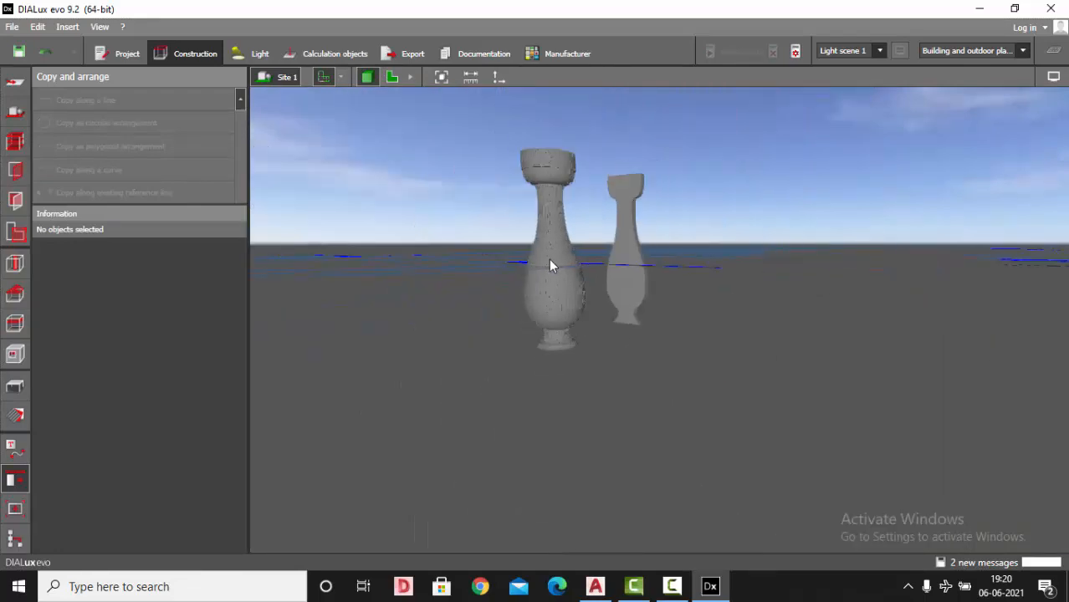
right_click_drag(550, 261, 639, 327)
scroll(634, 319, "up", 3)
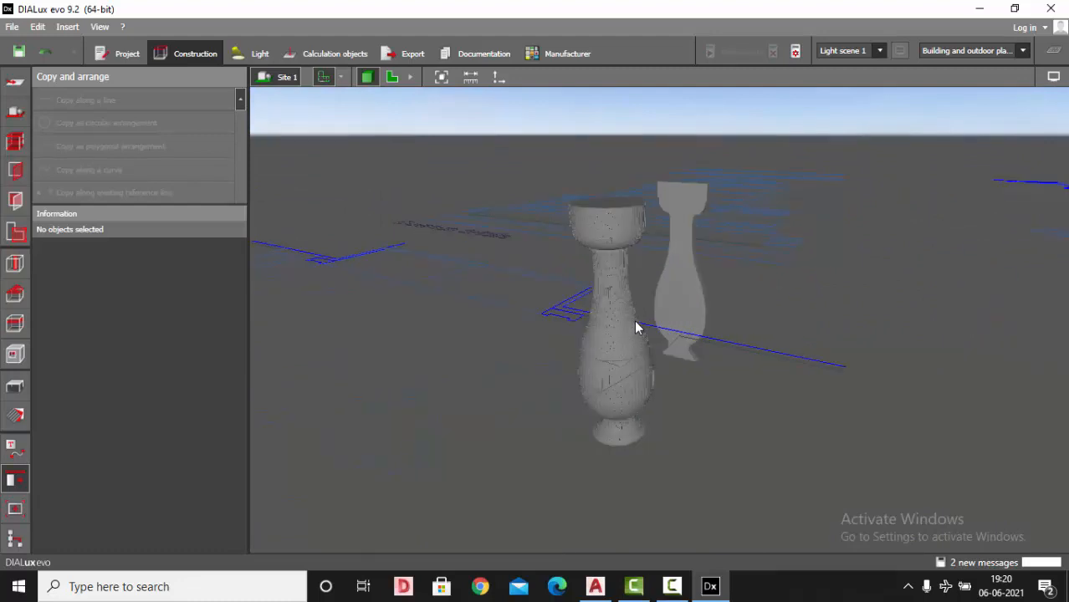
left_click(629, 325)
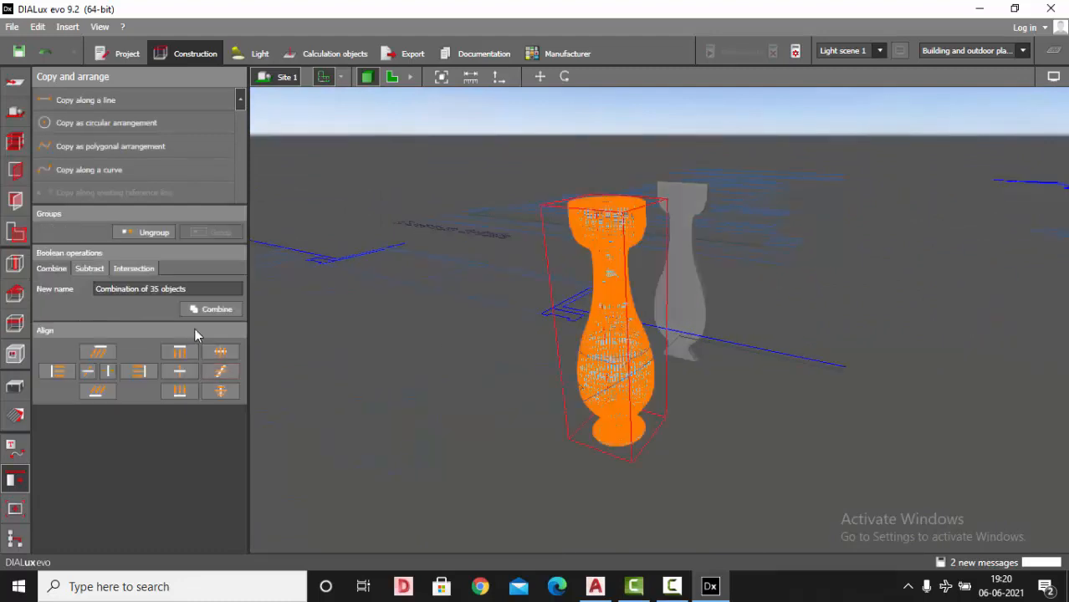
- Delete the original single baluster extrusion standing behind the round baluster
left_click(565, 335)
left_click(629, 274)
left_click(692, 221)
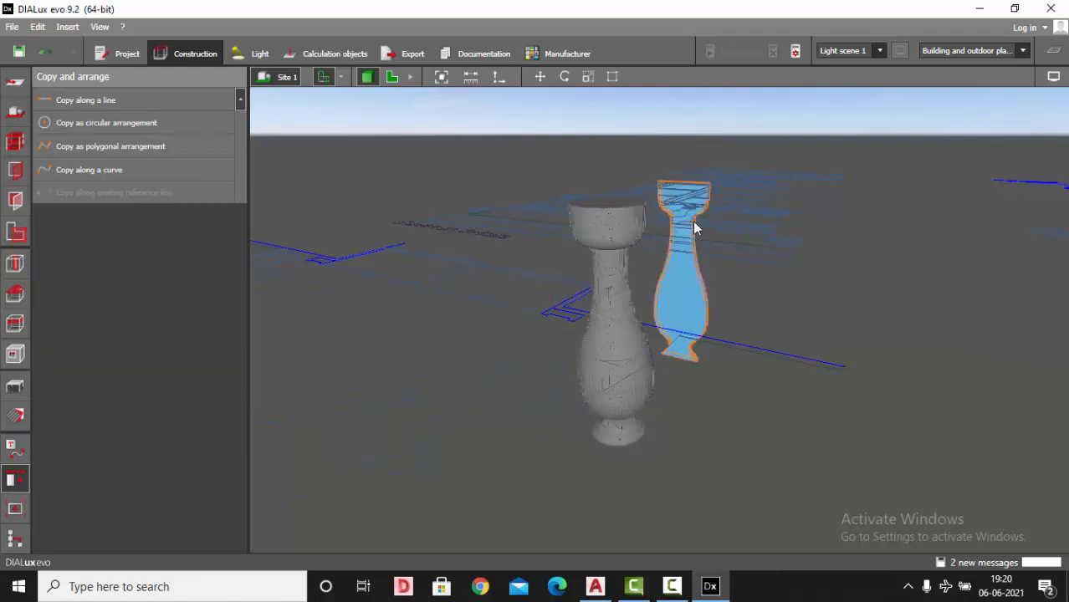
key("Delete")
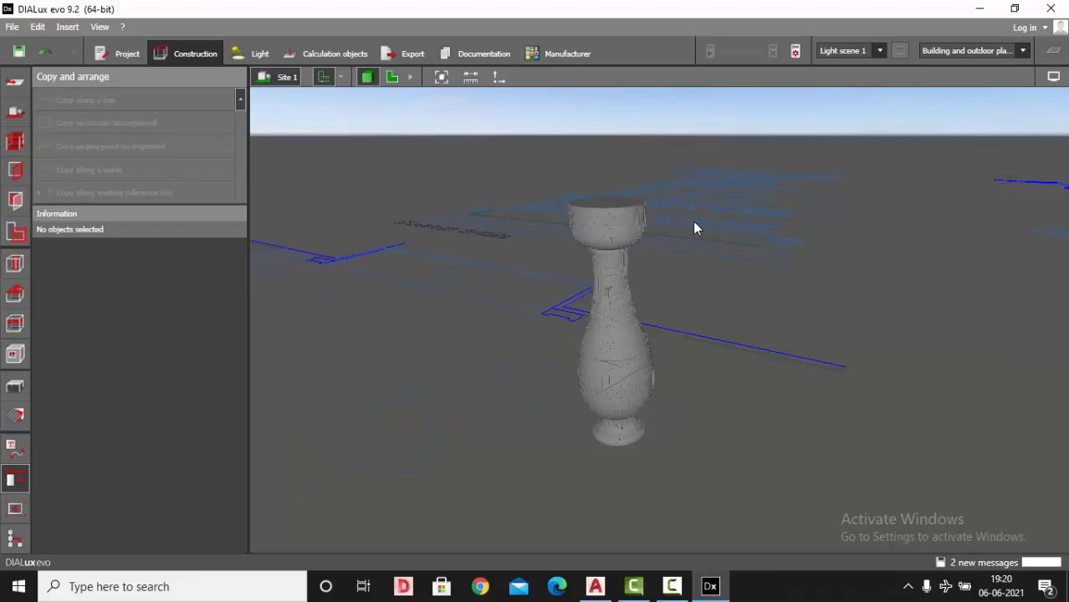
- Return to the floor plan view and save the project on the Desktop as FACADE CONSTRUCTION
left_click(603, 303)
left_click(387, 80)
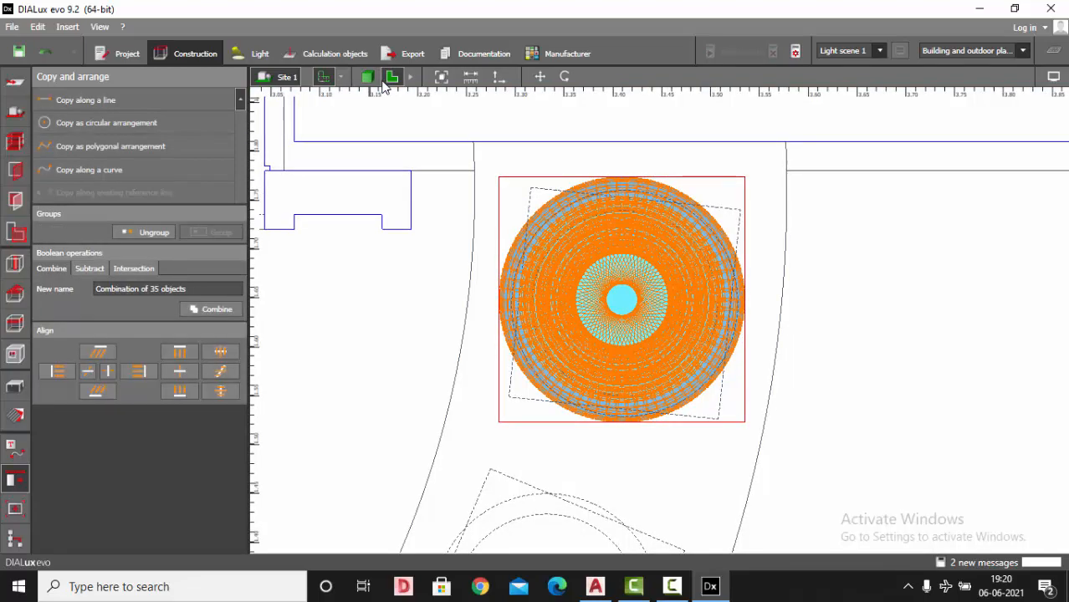
scroll(668, 159, "down", 3)
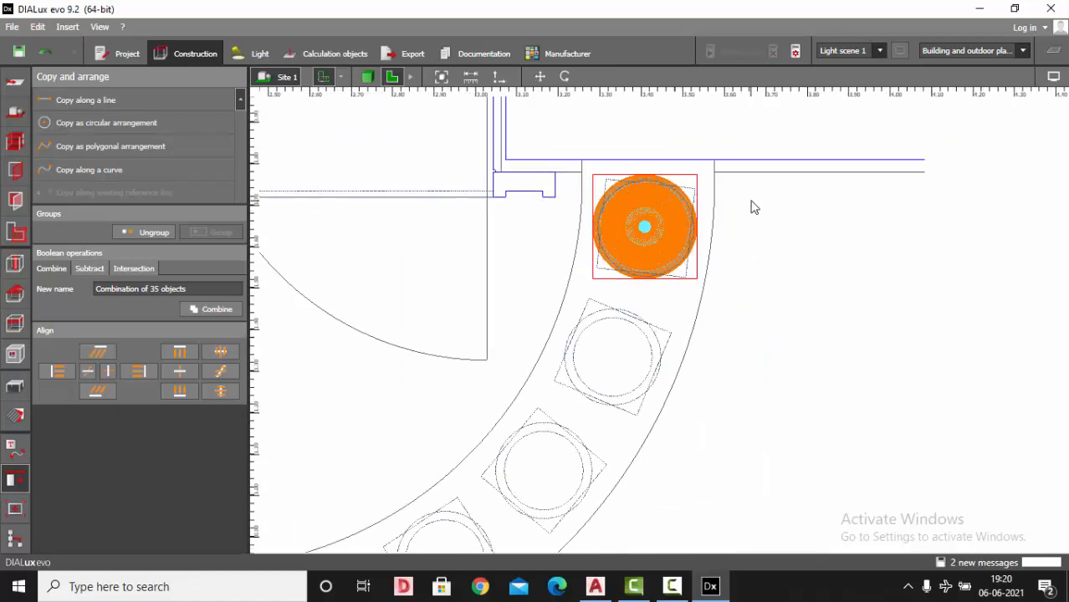
key("ctrl+s")
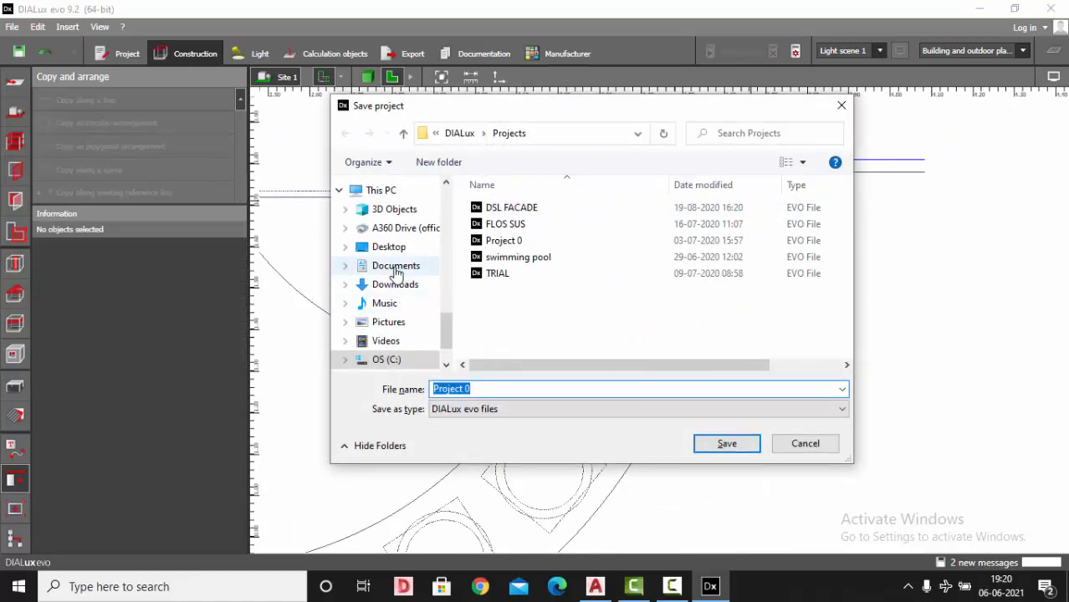
left_click(394, 249)
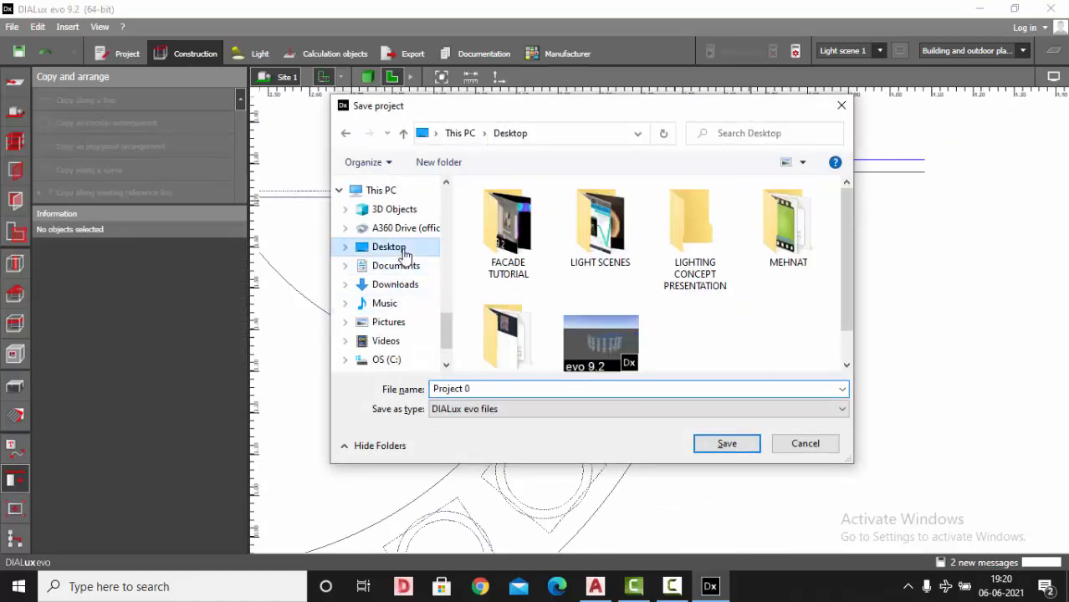
left_click(576, 393)
type("FACADE")
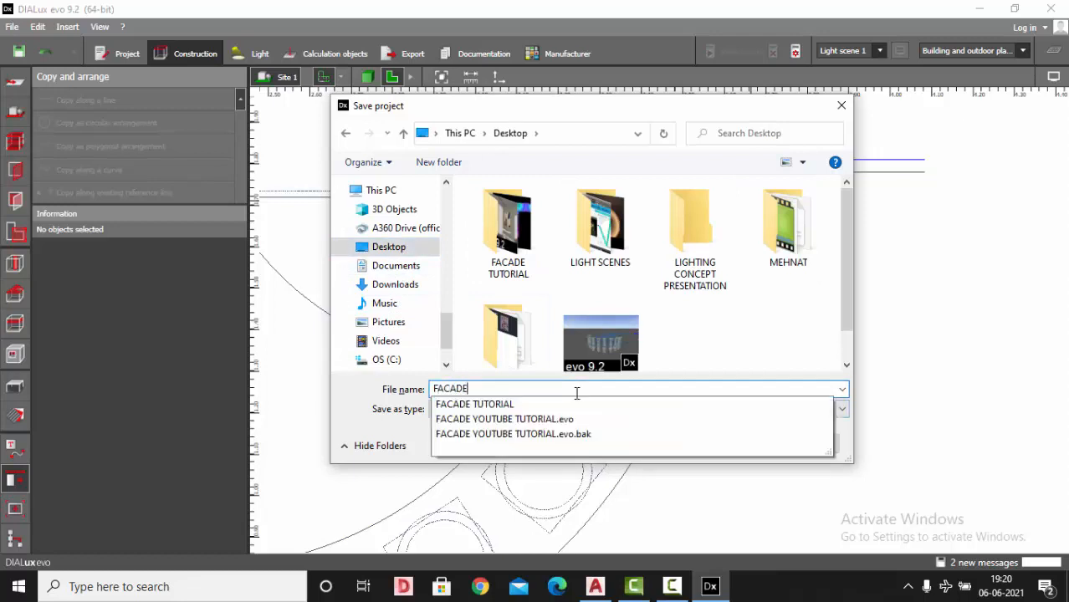
type("CON")
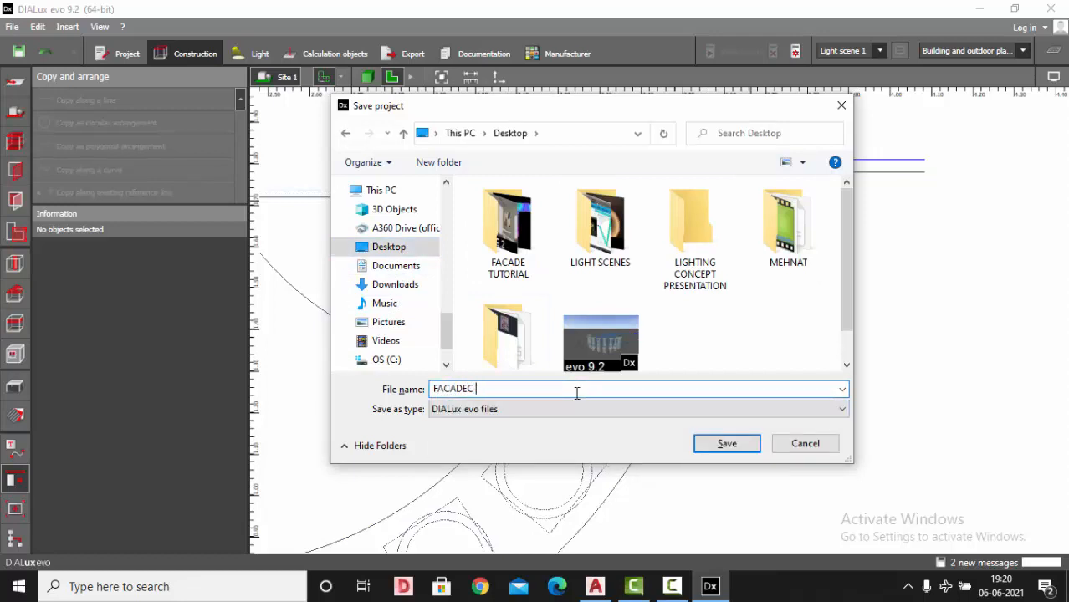
key("BackSpace")
type("CONSTRUCTION")
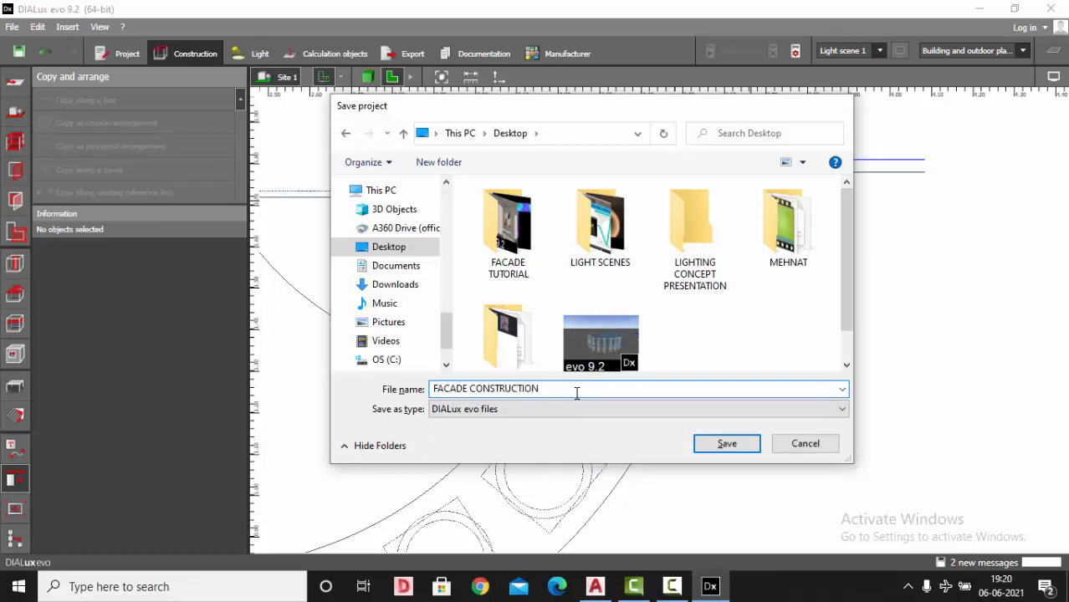
key("Return")
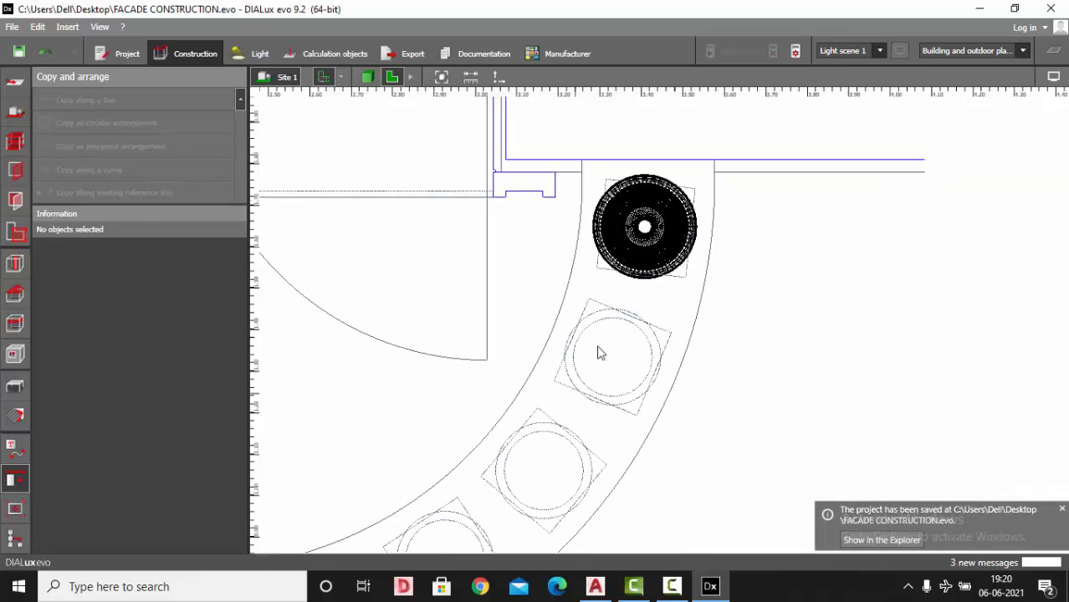
- Copy the round baluster onto the second and third baluster positions along the right side of the Plan's curve
left_click(17, 391)
scroll(726, 215, "down", 6)
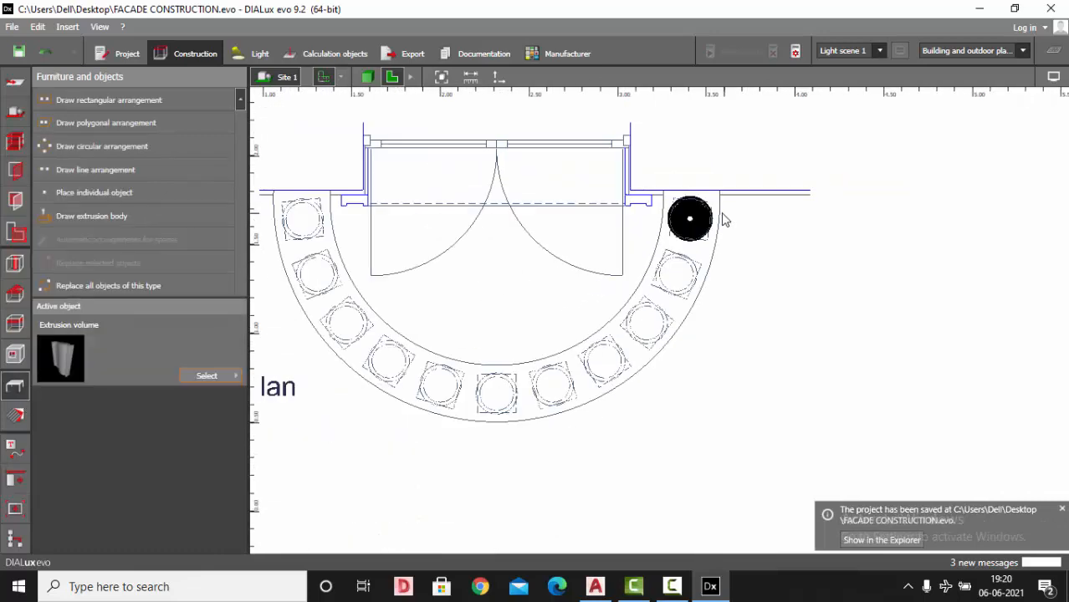
scroll(719, 217, "up", 2)
scroll(709, 220, "down", 2)
scroll(660, 249, "up", 1)
scroll(692, 211, "down", 2)
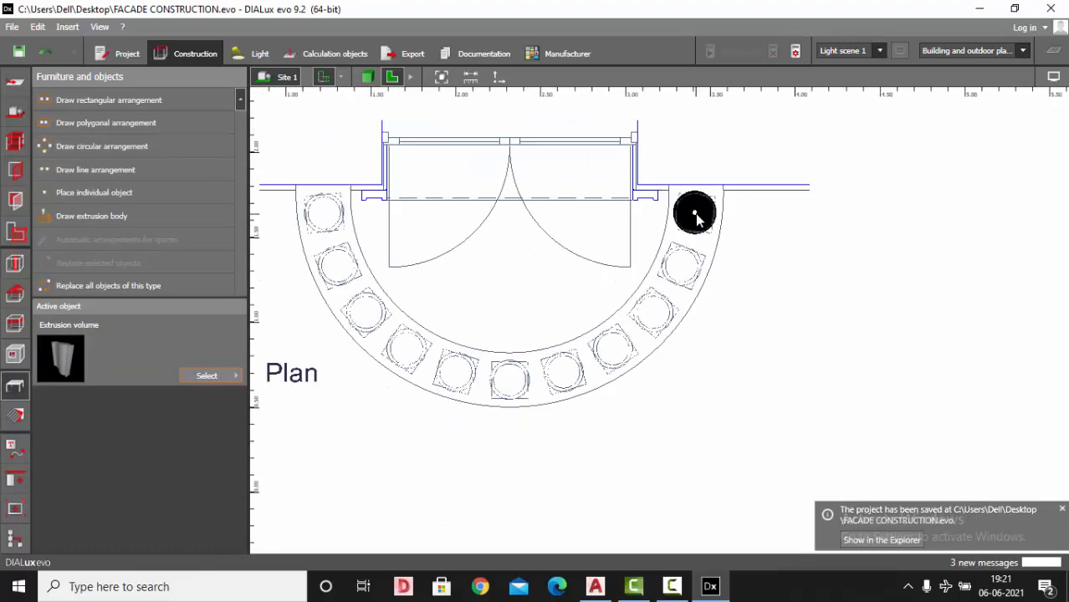
scroll(686, 208, "up", 1)
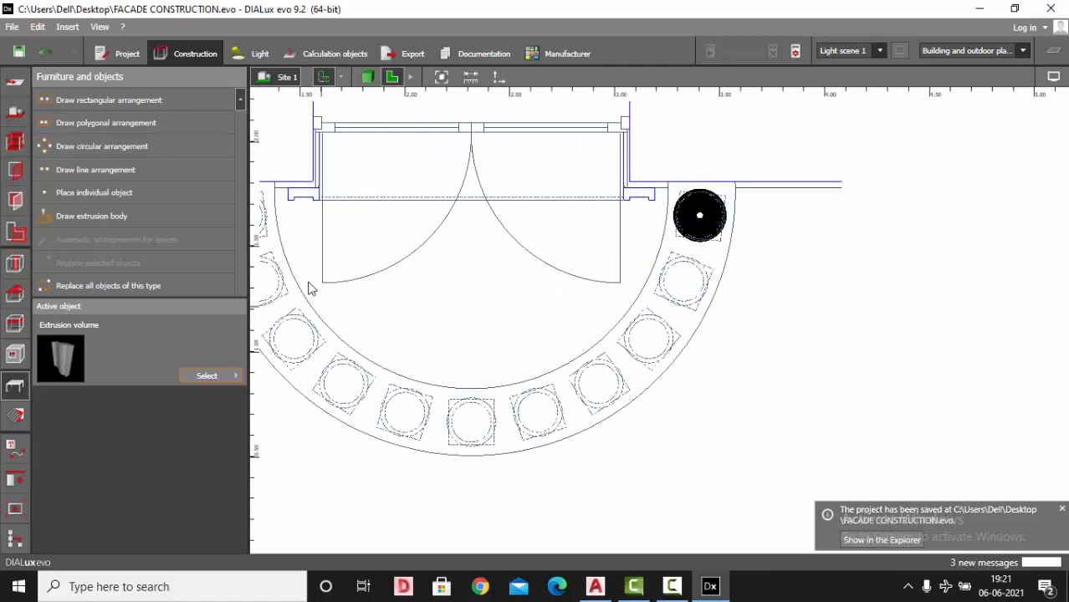
scroll(711, 205, "up", 2)
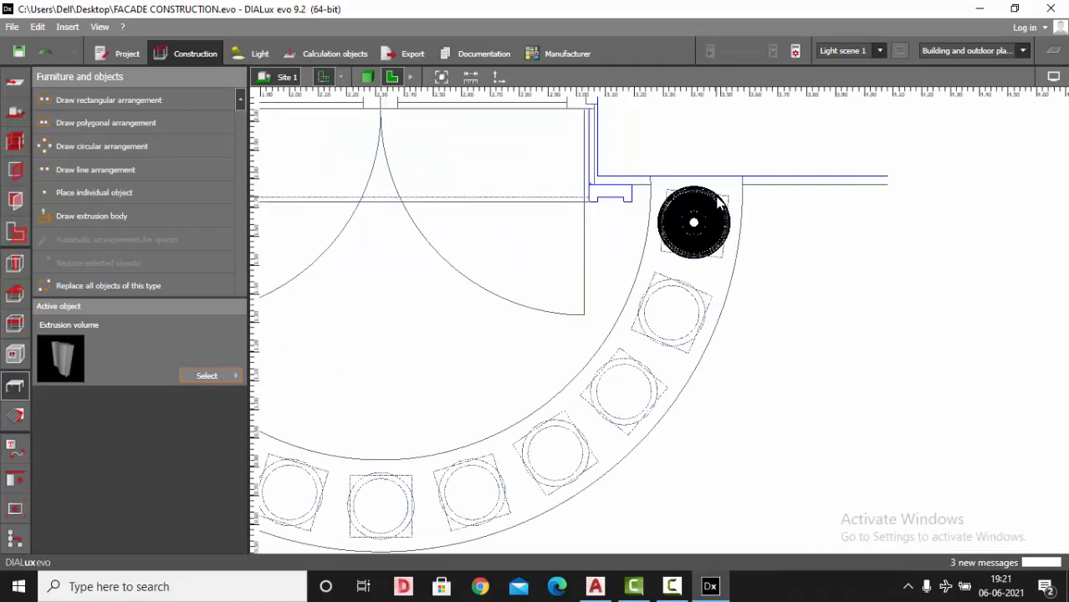
left_click(715, 203)
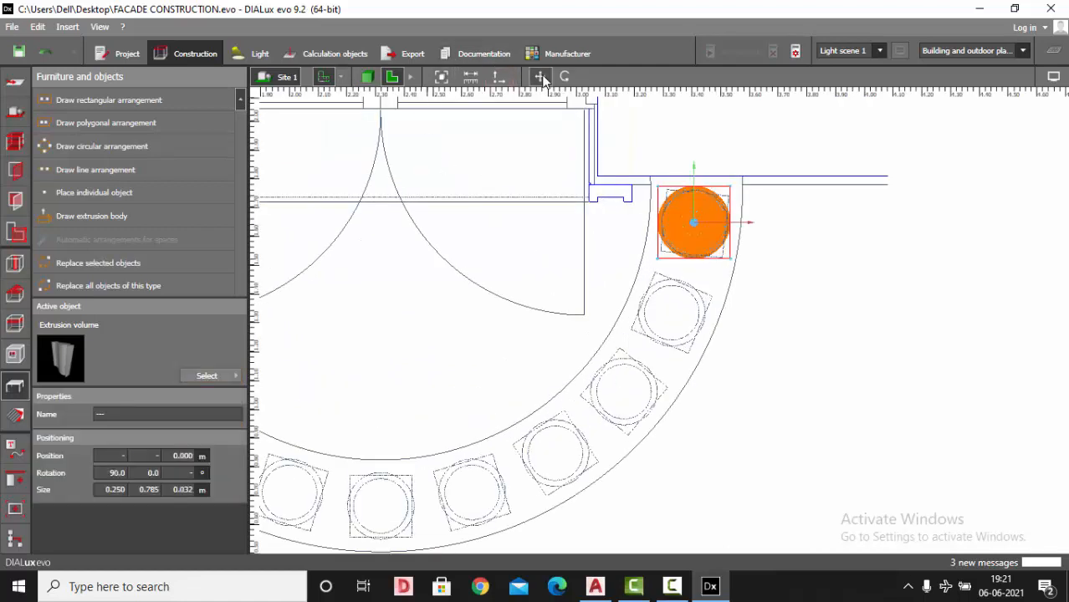
scroll(679, 216, "up", 1)
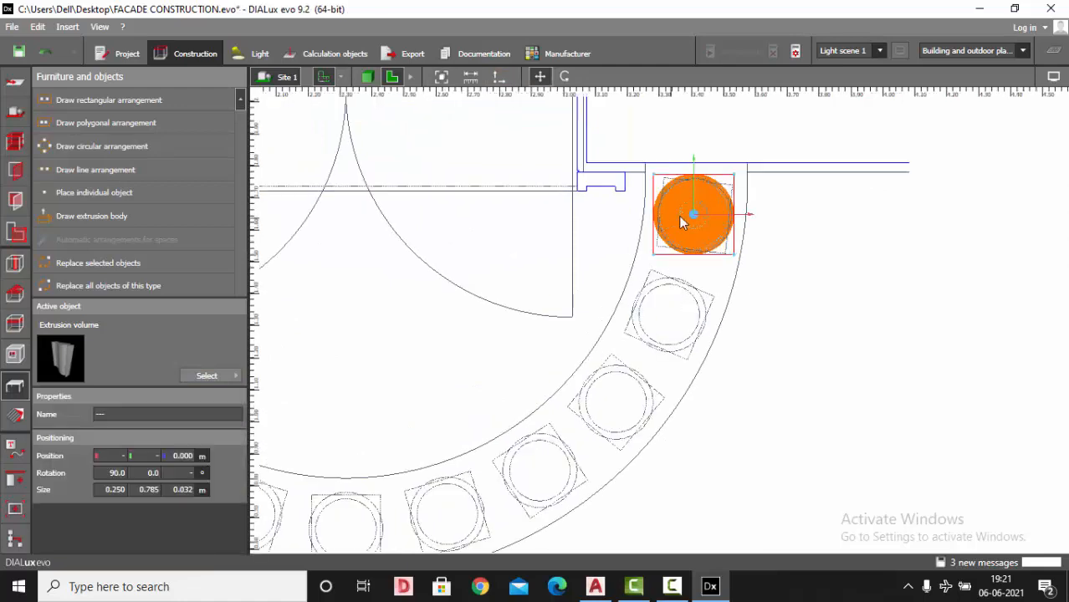
left_click_drag(678, 216, 617, 402)
middle_click_drag(617, 402, 716, 287)
scroll(638, 361, "up", 1)
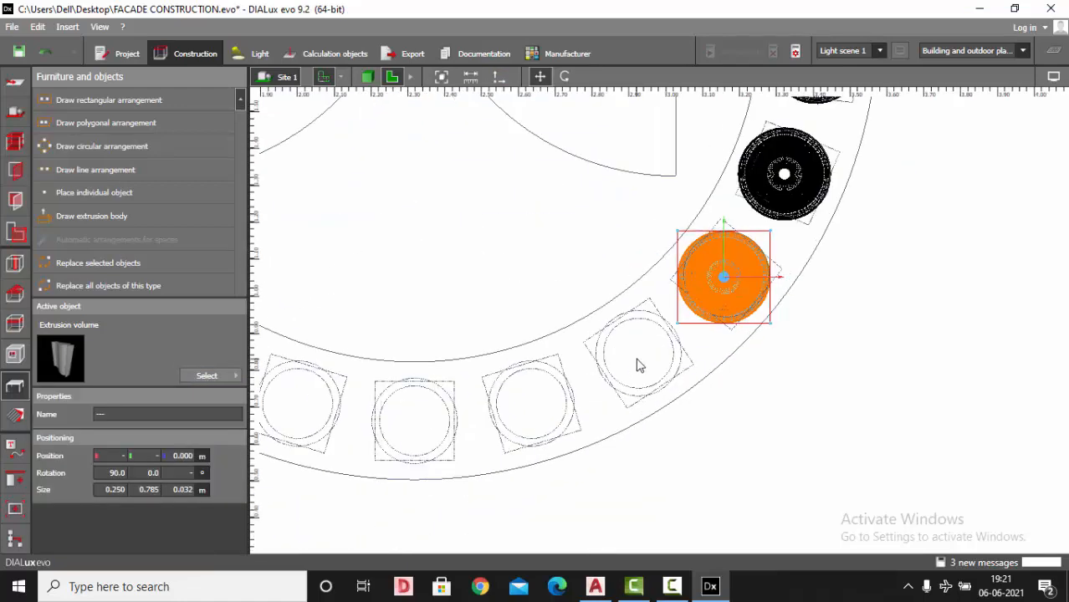
- Copy the round baluster onto the two remaining right-hand positions and the lowest middle position of the Plan's curve
left_click(643, 356)
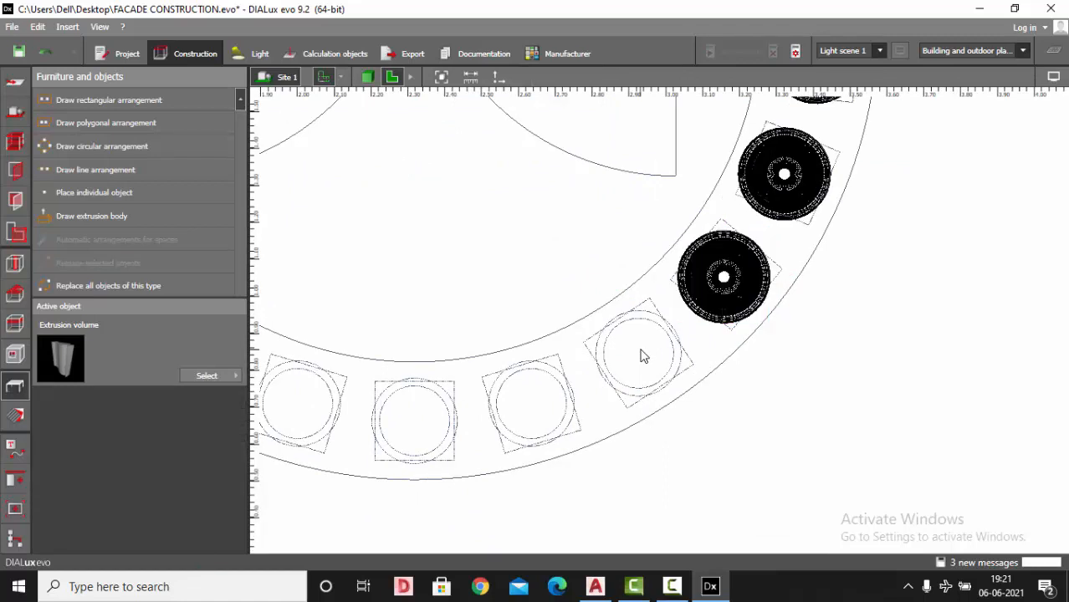
left_click(726, 316)
left_click_drag(727, 297, 640, 360, "ctrl")
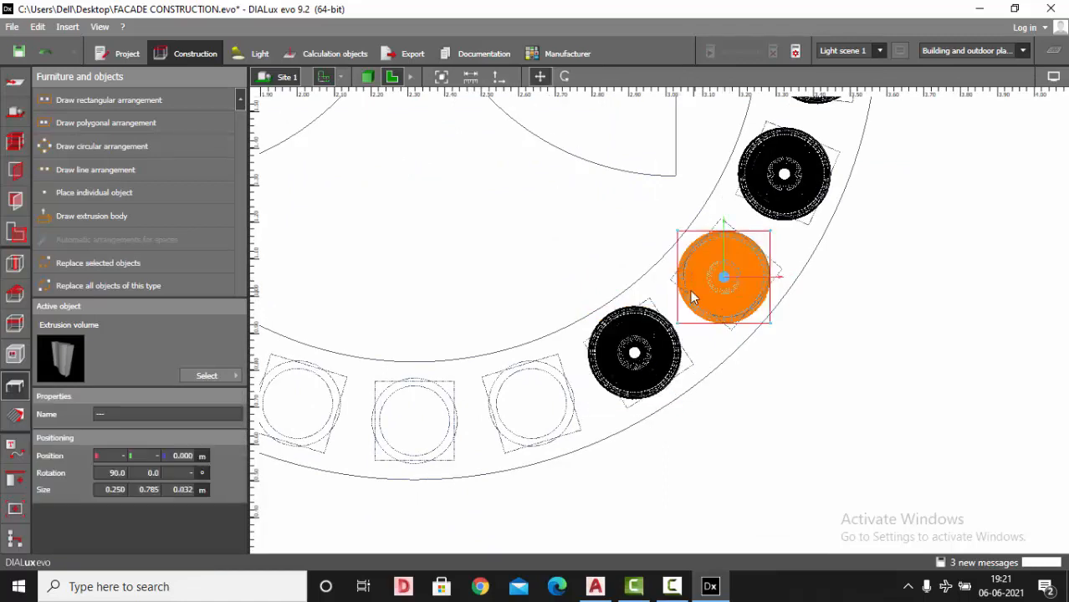
left_click_drag(690, 289, 498, 419, "ctrl")
left_click_drag(730, 279, 416, 423, "ctrl")
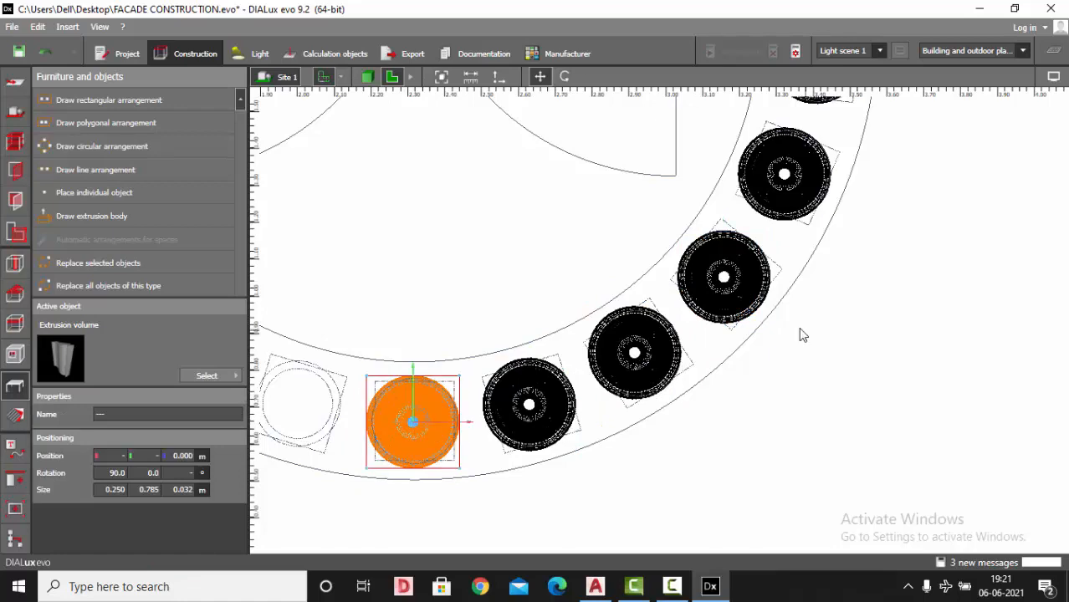
- Copy the round baluster onto the first two positions to the left of the middle one on the Plan's curve
scroll(801, 330, "down", 2)
scroll(527, 396, "up", 2)
left_click(906, 255)
left_click_drag(906, 255, 460, 382, "ctrl")
scroll(986, 439, "down", 2)
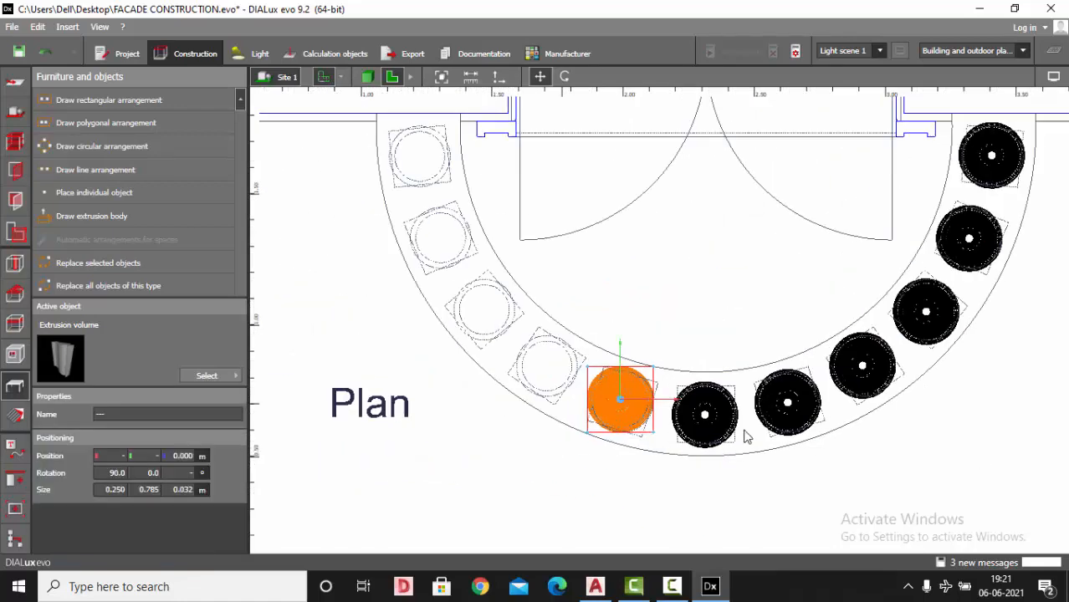
scroll(479, 387, "up", 1)
left_click(1031, 293)
left_click_drag(1031, 293, 563, 363, "ctrl")
scroll(563, 365, "up", 2)
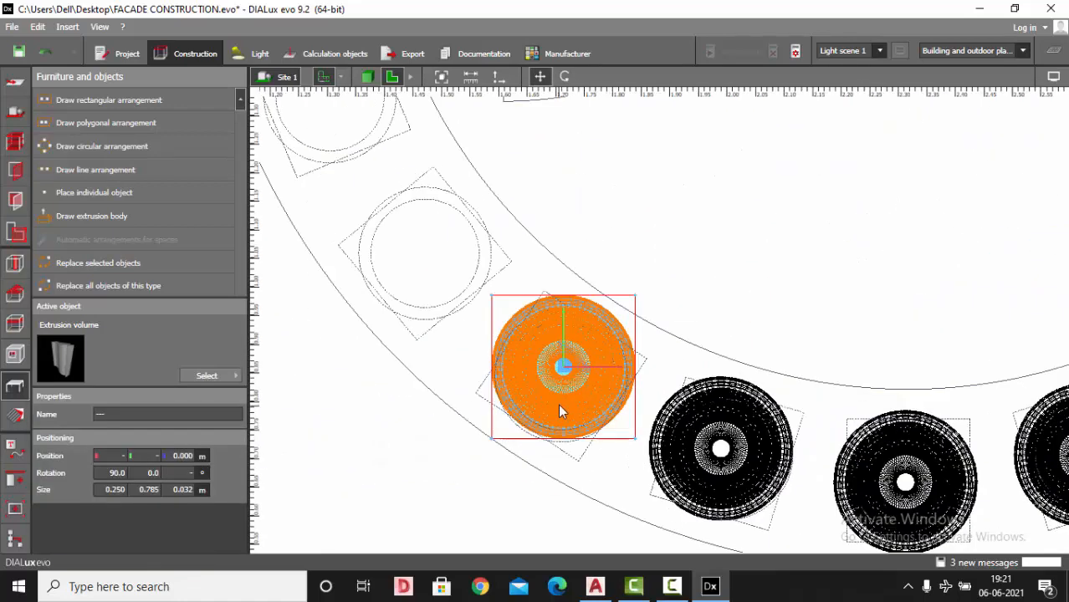
left_click(560, 370)
- Copy the round baluster onto the last three positions going up the left side of the Plan's curve
scroll(560, 373, "down", 2)
left_click_drag(944, 318, 421, 163, "ctrl")
scroll(490, 320, "up", 3)
scroll(539, 362, "down", 2)
scroll(545, 400, "down", 3)
scroll(544, 399, "up", 2)
left_click(584, 431)
left_click_drag(607, 441, 486, 142, "ctrl")
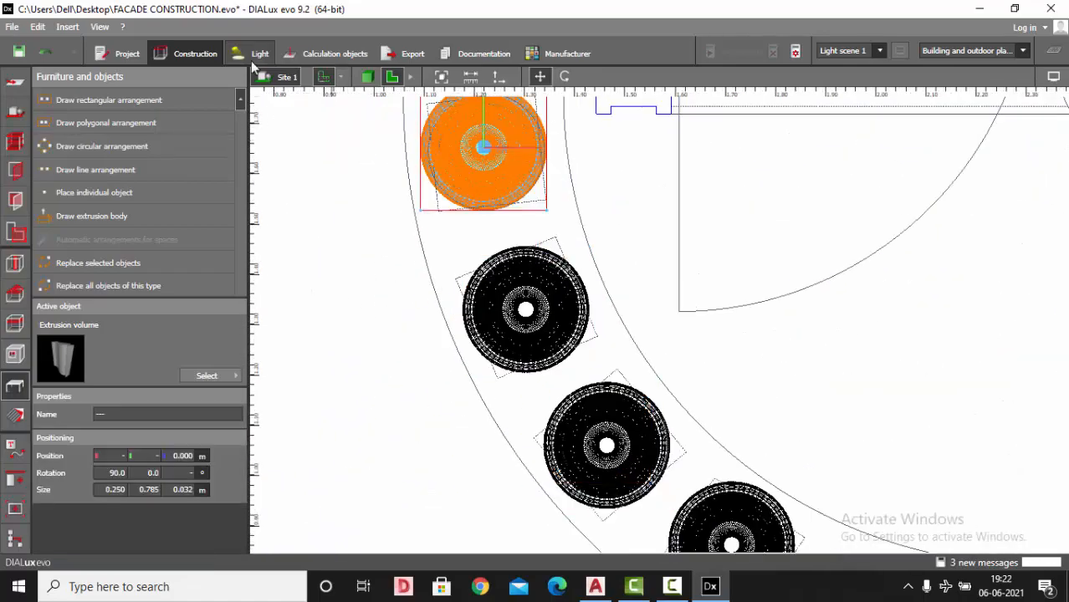
- Examine the curved row of balusters in 3D from several angles, and the Elevation details and Section drawings in the floor plan view
left_click(367, 77)
right_click_drag(590, 289, 660, 283)
scroll(610, 296, "up", 3)
scroll(584, 295, "up", 3)
scroll(583, 297, "down", 4)
scroll(583, 297, "down", 4)
scroll(667, 318, "up", 4)
right_click_drag(668, 319, 609, 454)
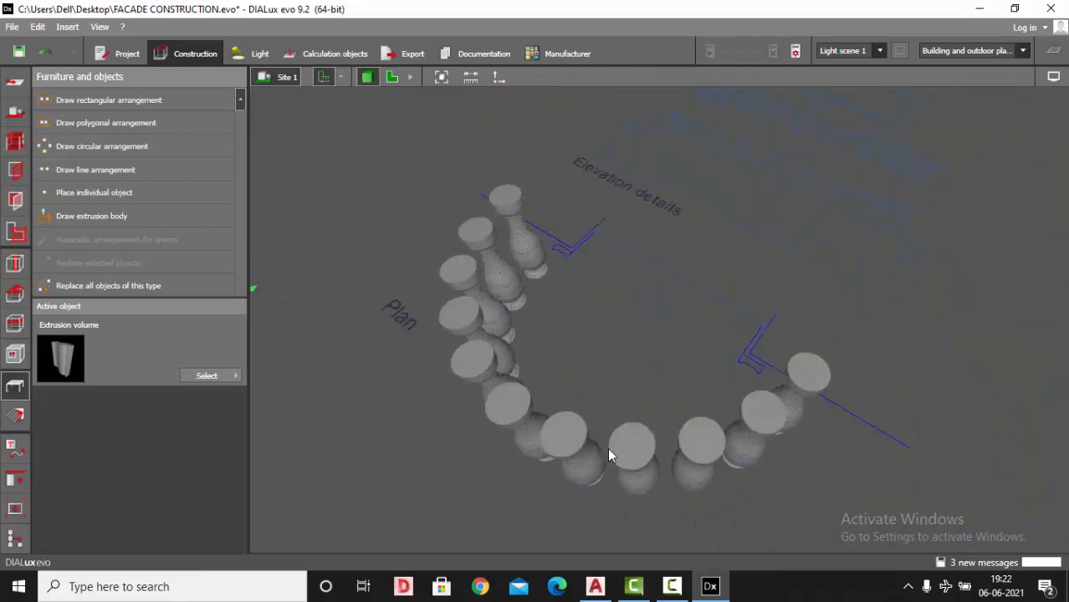
left_click(391, 77)
scroll(429, 334, "down", 6)
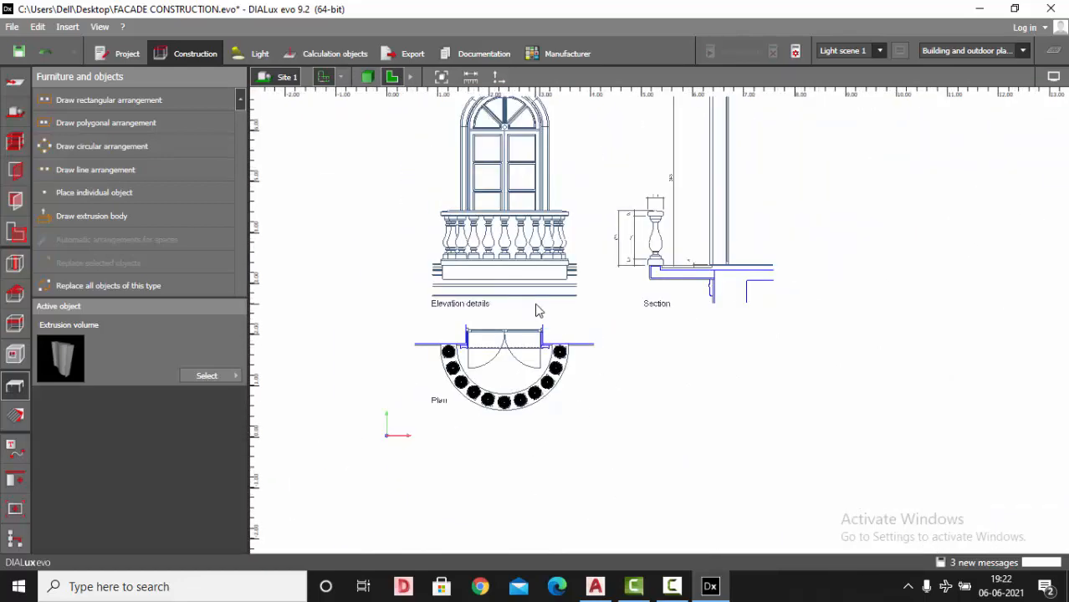
scroll(537, 311, "up", 3)
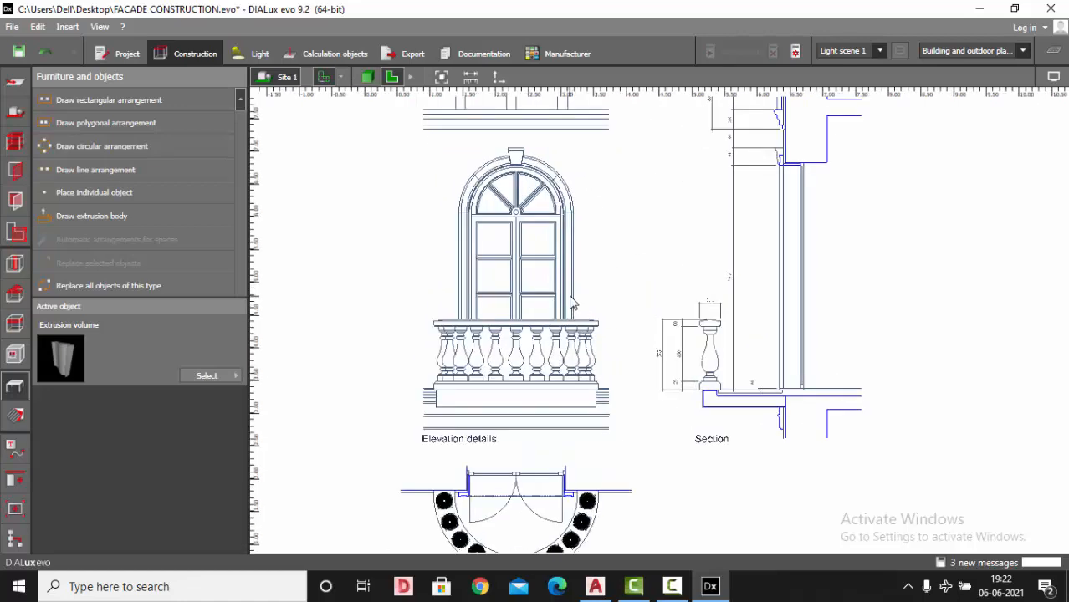
scroll(516, 259, "up", 2)
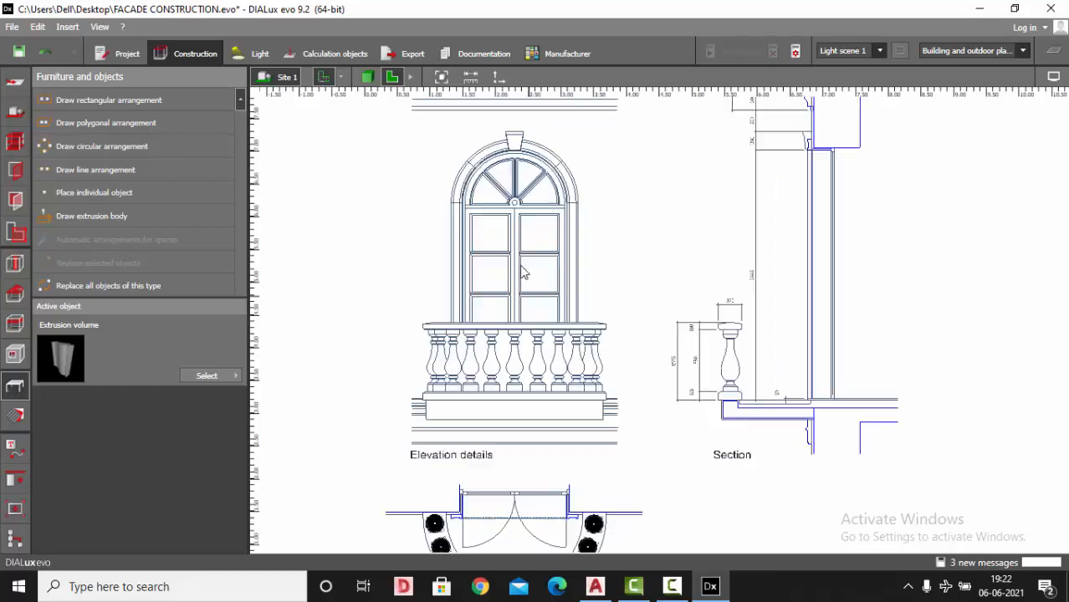
scroll(457, 161, "up", 1)
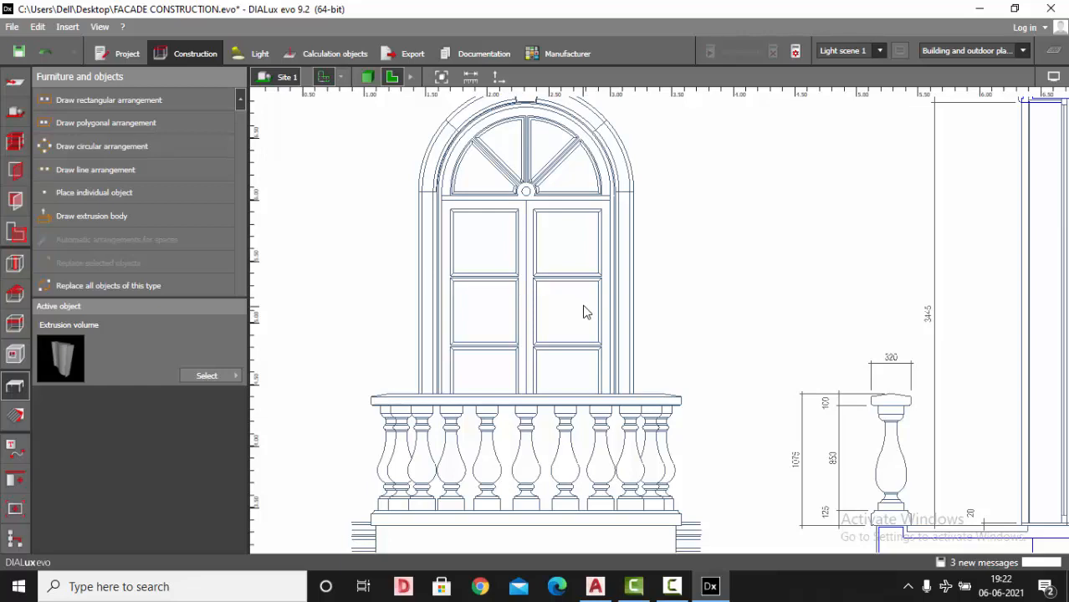
left_click(112, 214)
scroll(553, 167, "up", 3)
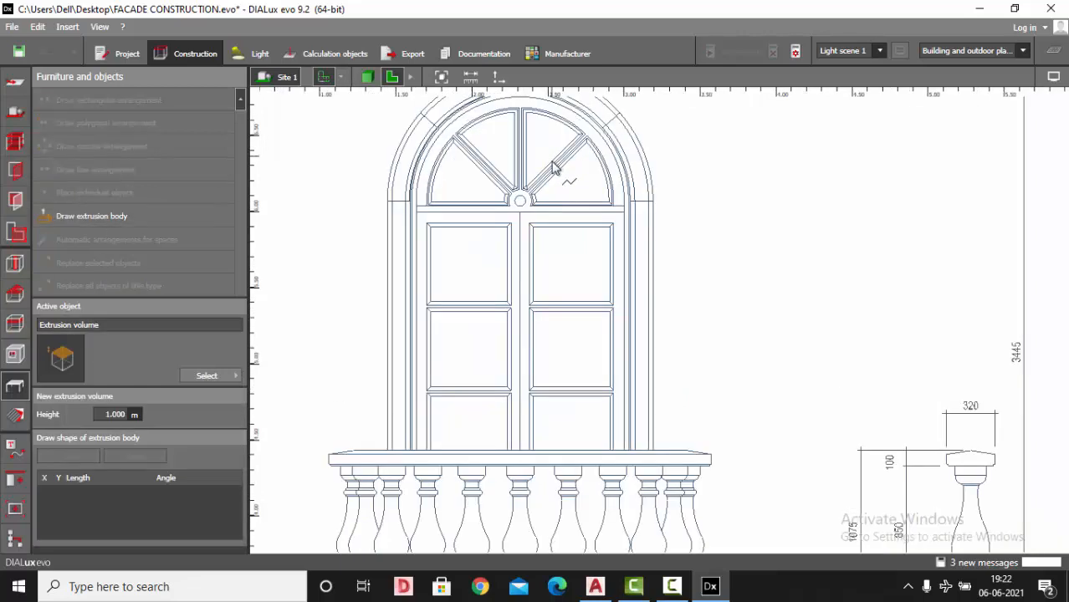
scroll(445, 155, "up", 4)
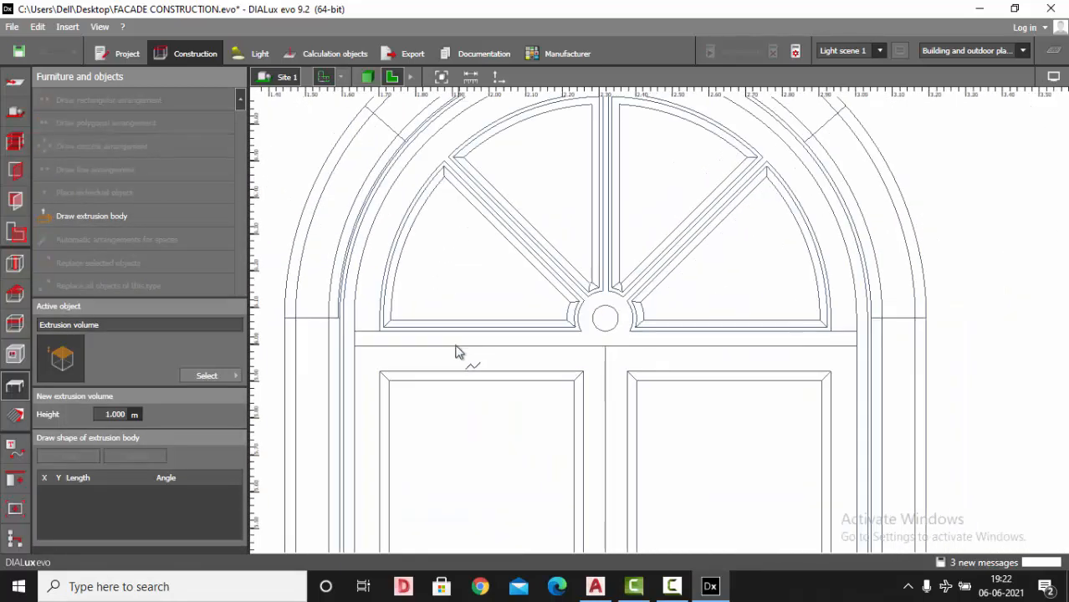
scroll(639, 334, "up", 3)
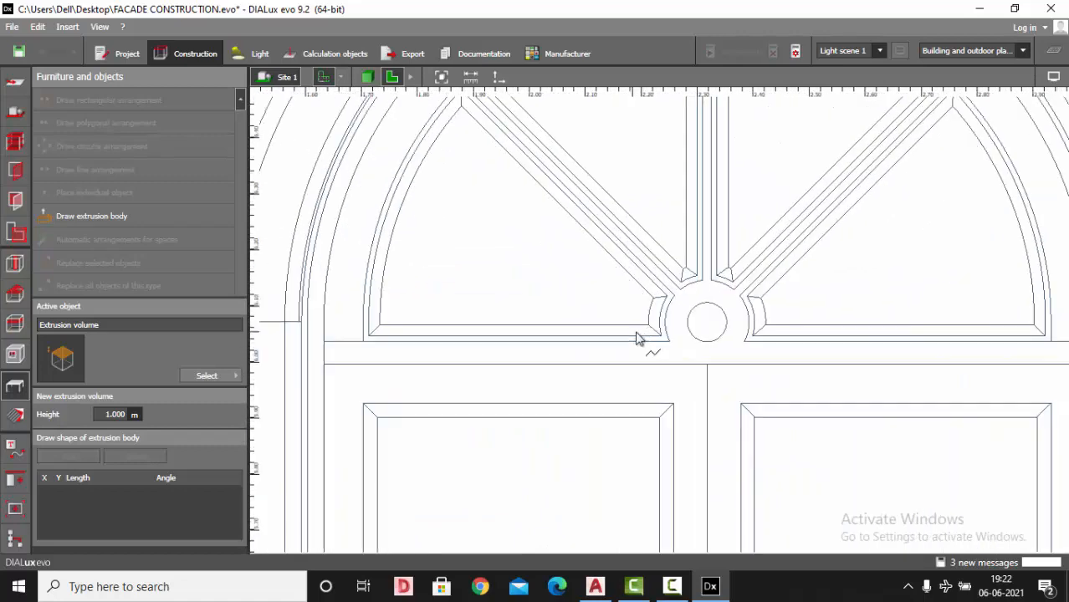
left_click(674, 348)
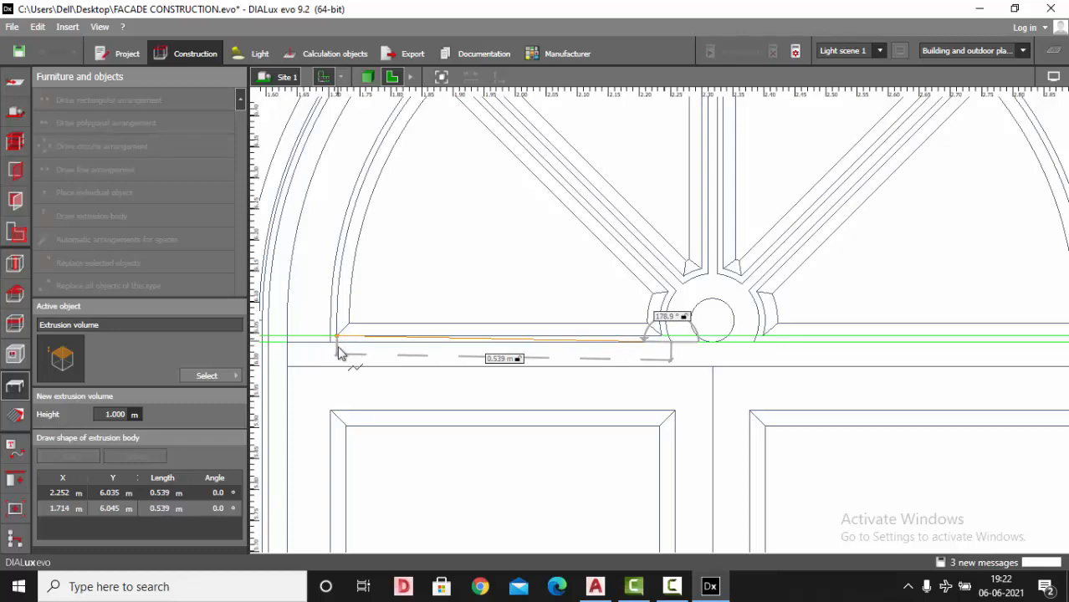
key("Escape")
left_click(97, 215)
scroll(538, 340, "up", 2)
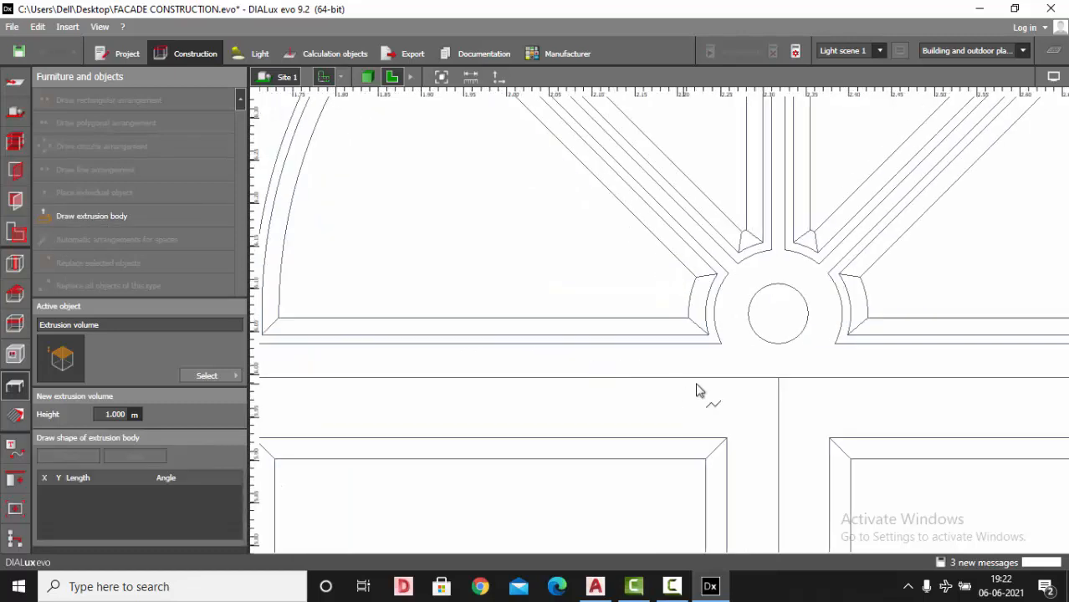
left_click(721, 345)
scroll(722, 346, "down", 1)
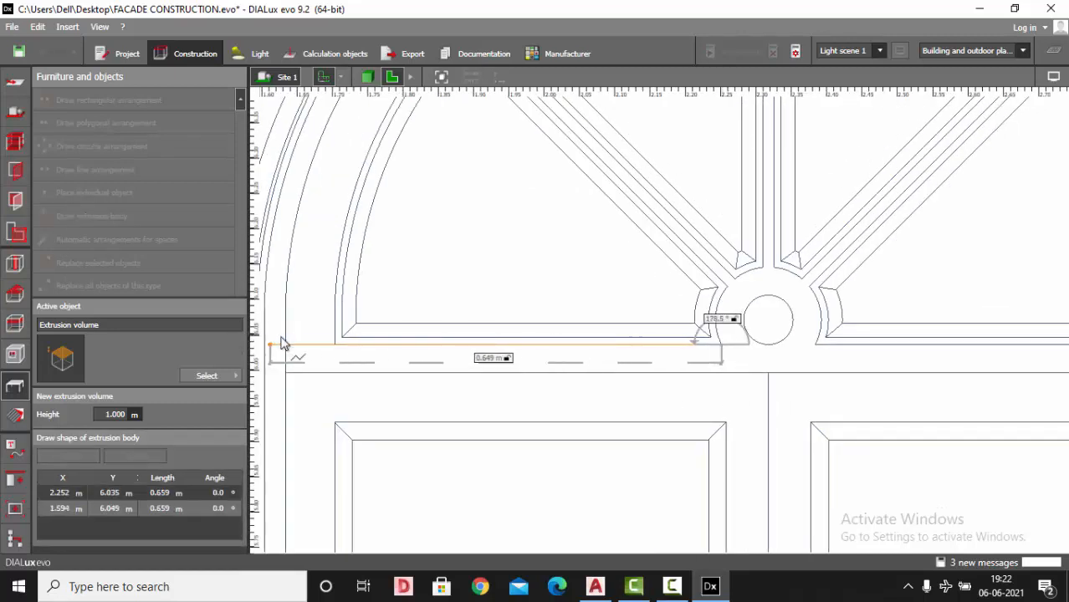
key("Escape")
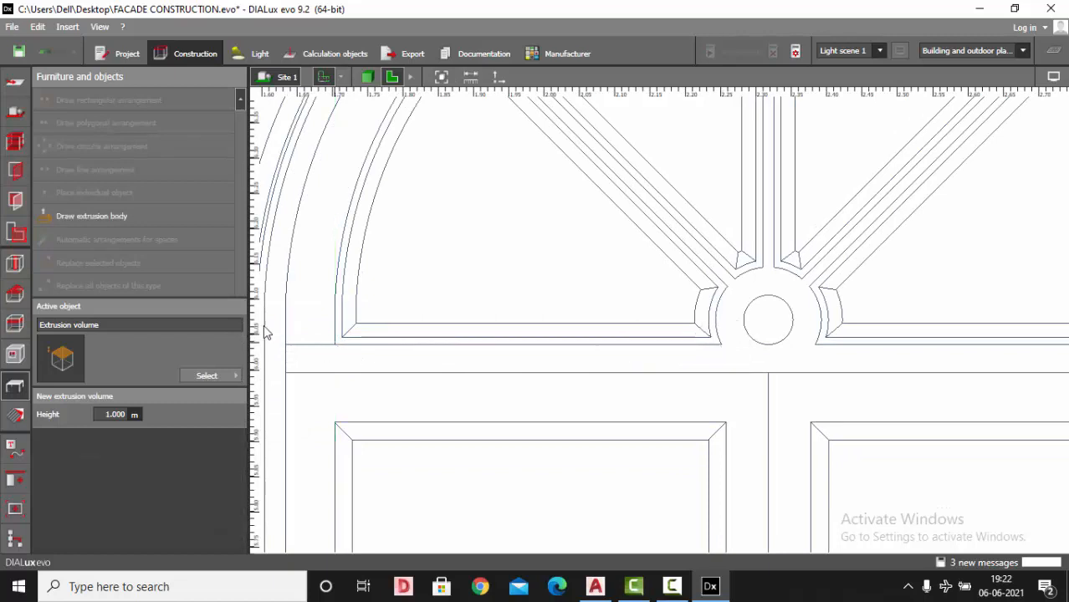
- Start an extrusion body on the elevation's lower-left fanlight pane, tracing its bottom edge about 0.52 m long and the lower part of its curved edge
left_click(84, 219)
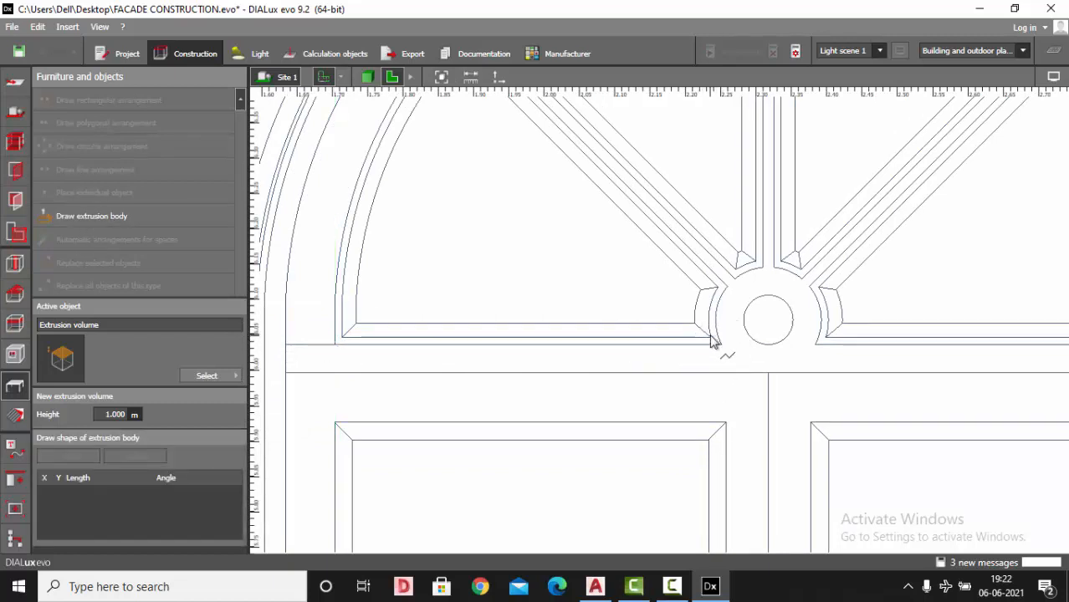
left_click(711, 339)
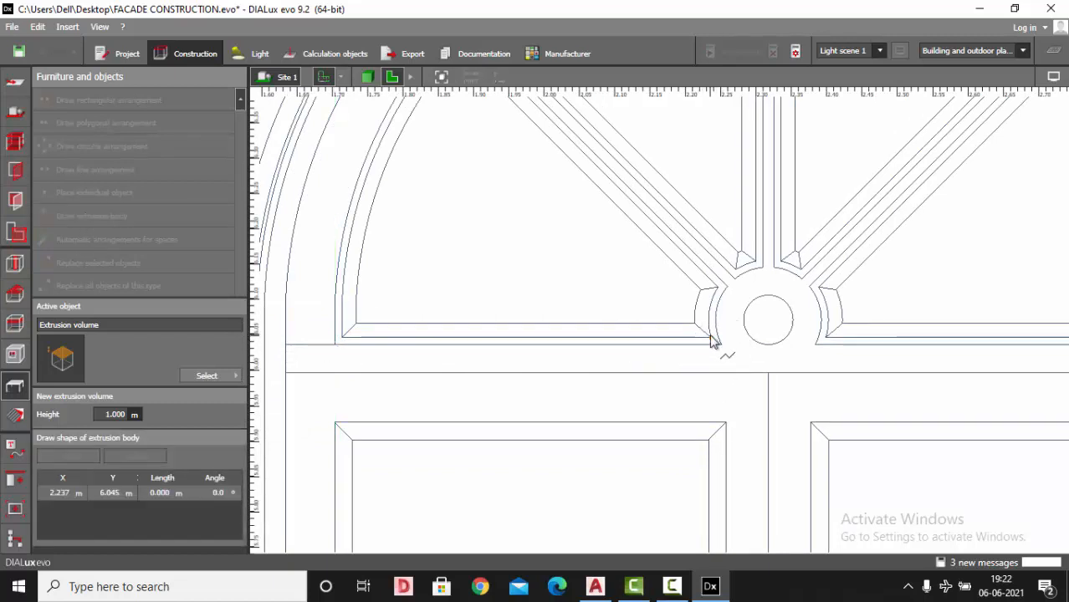
left_click(344, 339)
left_click(344, 292)
left_click(349, 241)
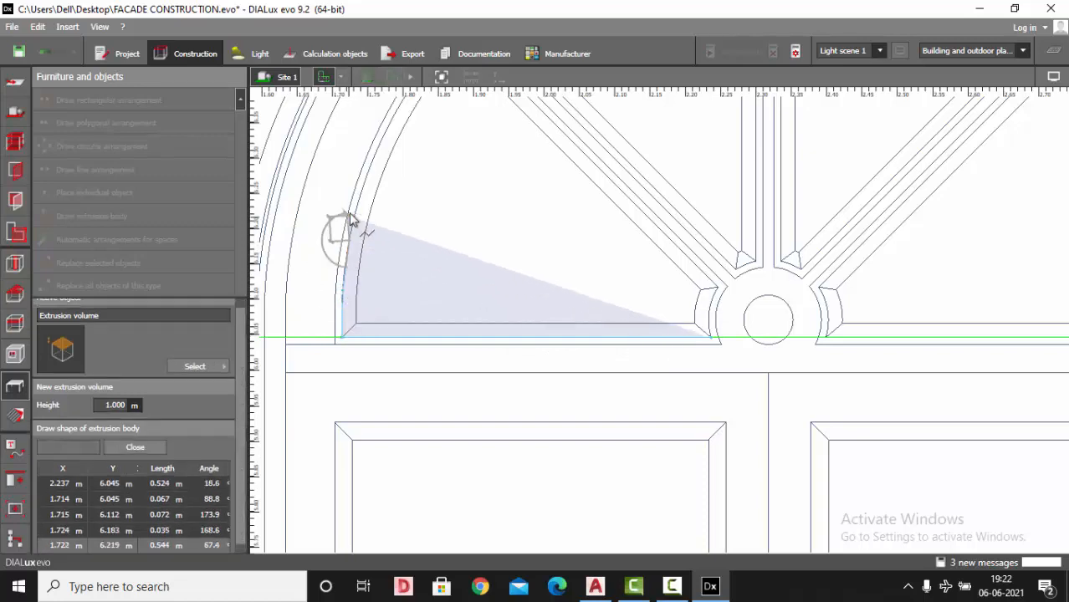
left_click(358, 207)
scroll(386, 307, "down", 2)
scroll(390, 194, "up", 2)
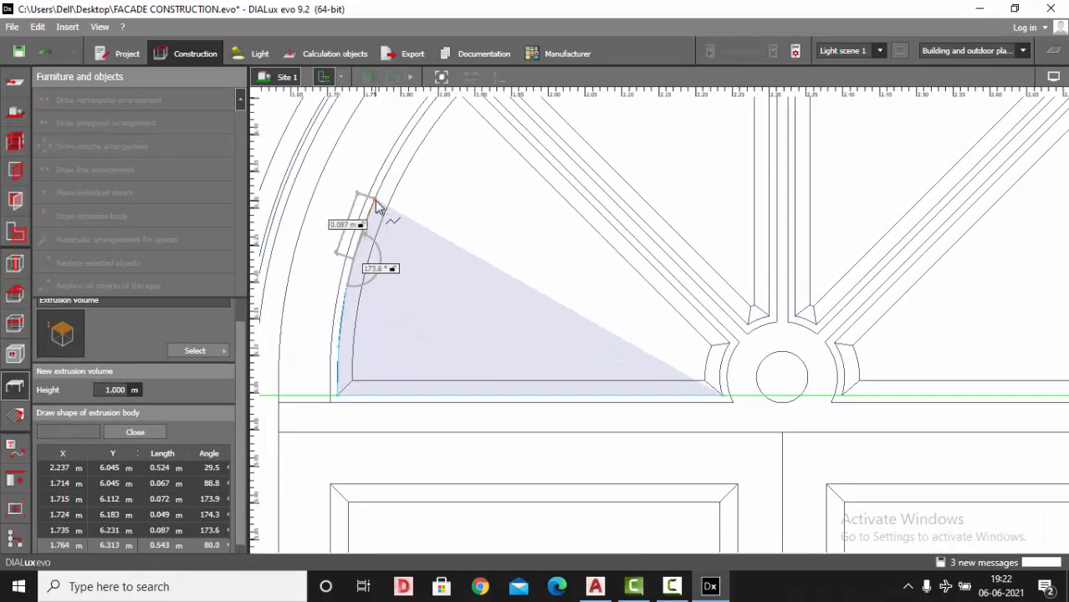
- Trace the rest of the pane's curved edge up to its peak and its diagonal edge down to the corner beside the central hub
left_click(377, 207)
left_click(404, 159)
scroll(408, 279, "down", 2)
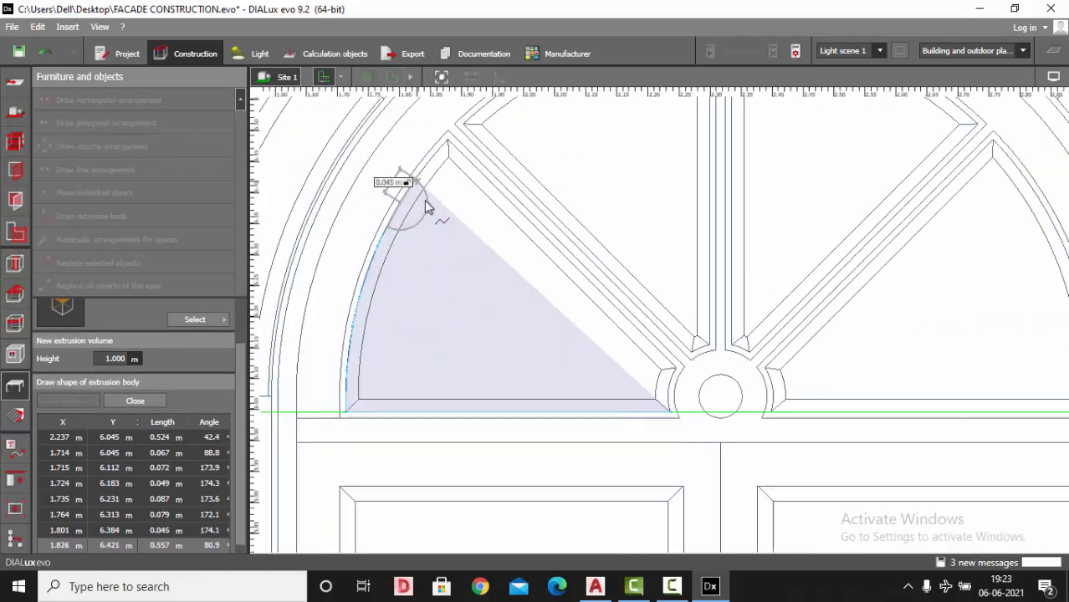
scroll(425, 203, "up", 2)
left_click(419, 178)
left_click(446, 141)
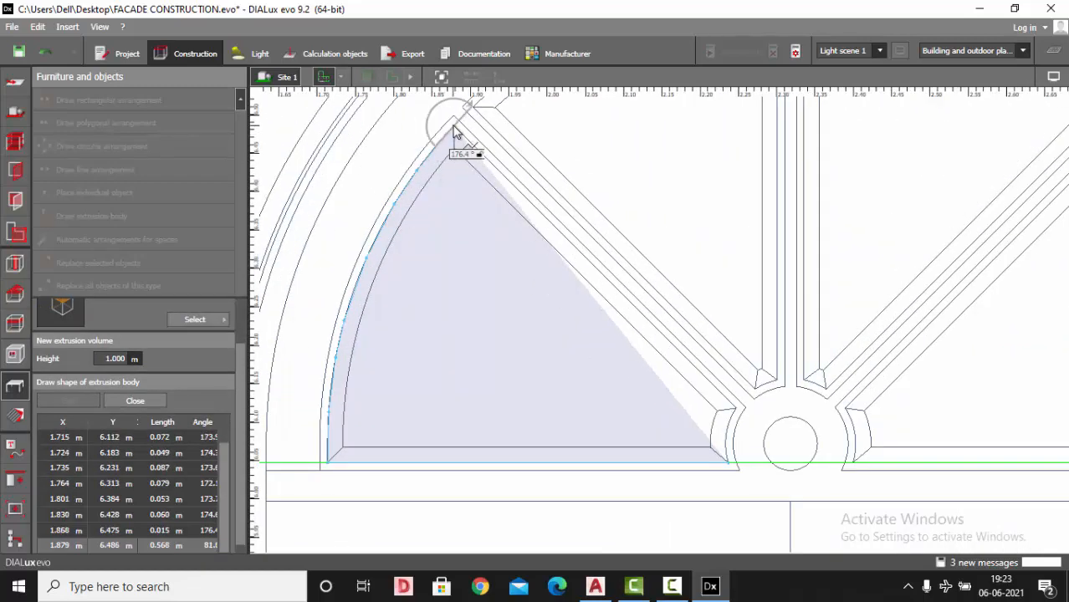
left_click(455, 131)
left_click(577, 248)
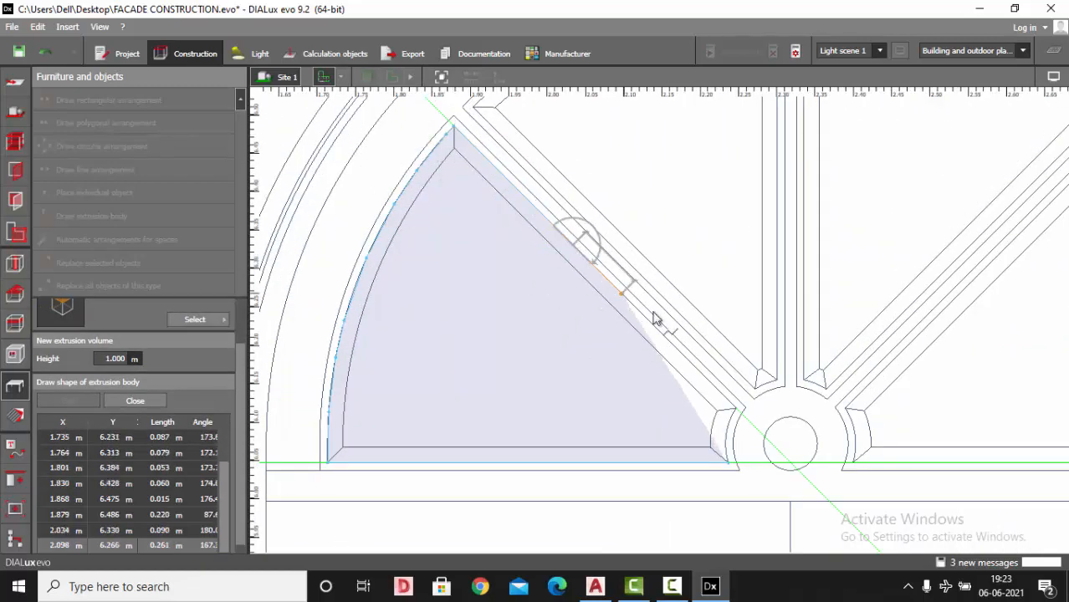
left_click(729, 410)
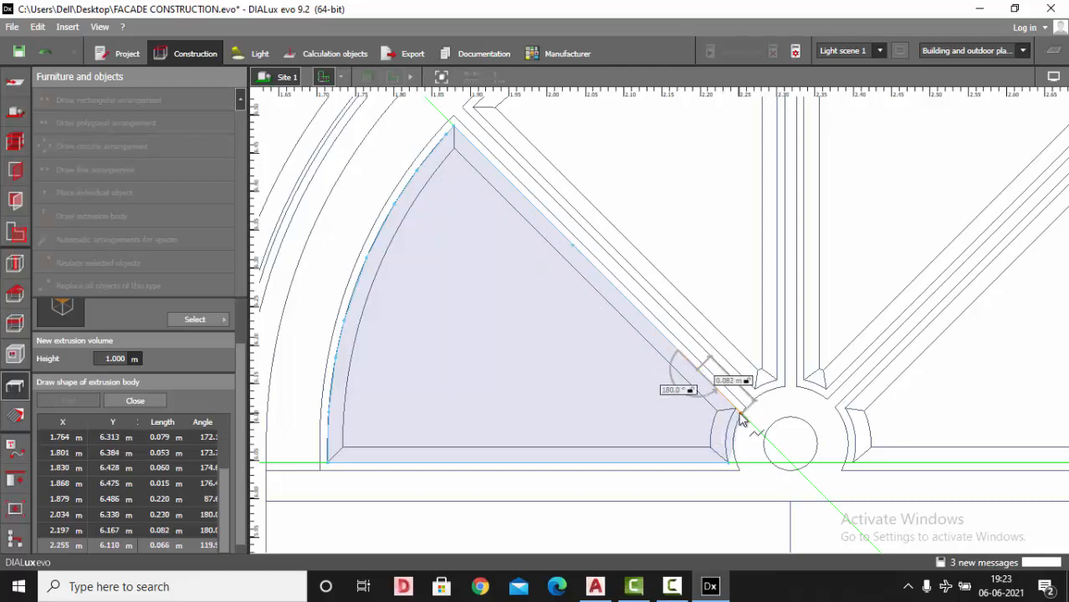
left_click(739, 413)
- Trace the short concave arc beside the hub and close the polygon to finish the lower-left pane's extrusion, about 0.53 by 0.44 m
scroll(733, 418, "up", 2)
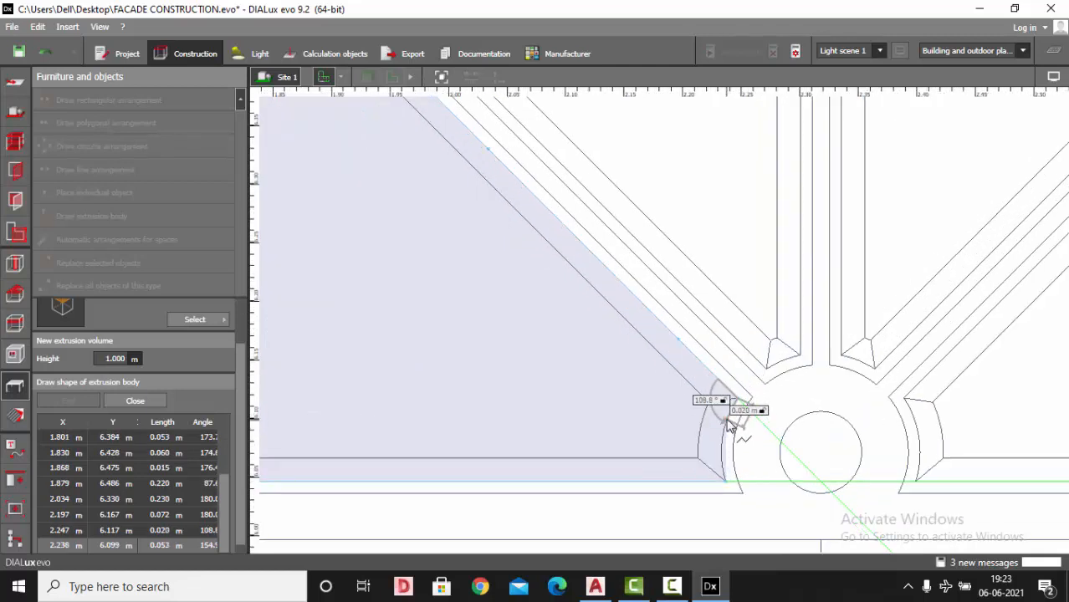
left_click(725, 425)
left_click(721, 434)
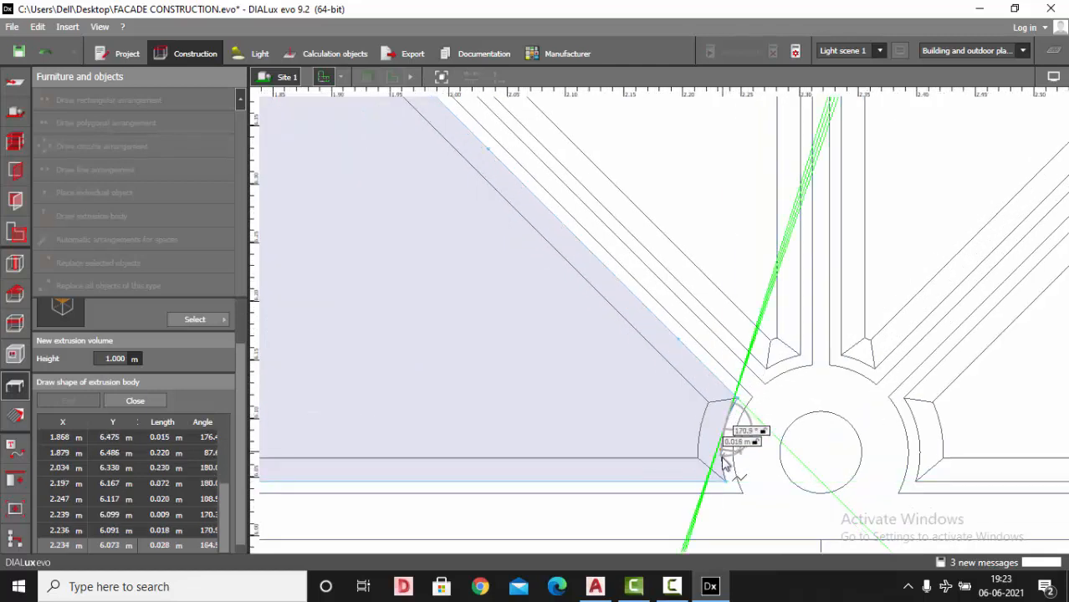
left_click(722, 452)
left_click(722, 462)
left_click(722, 467)
right_click(590, 351)
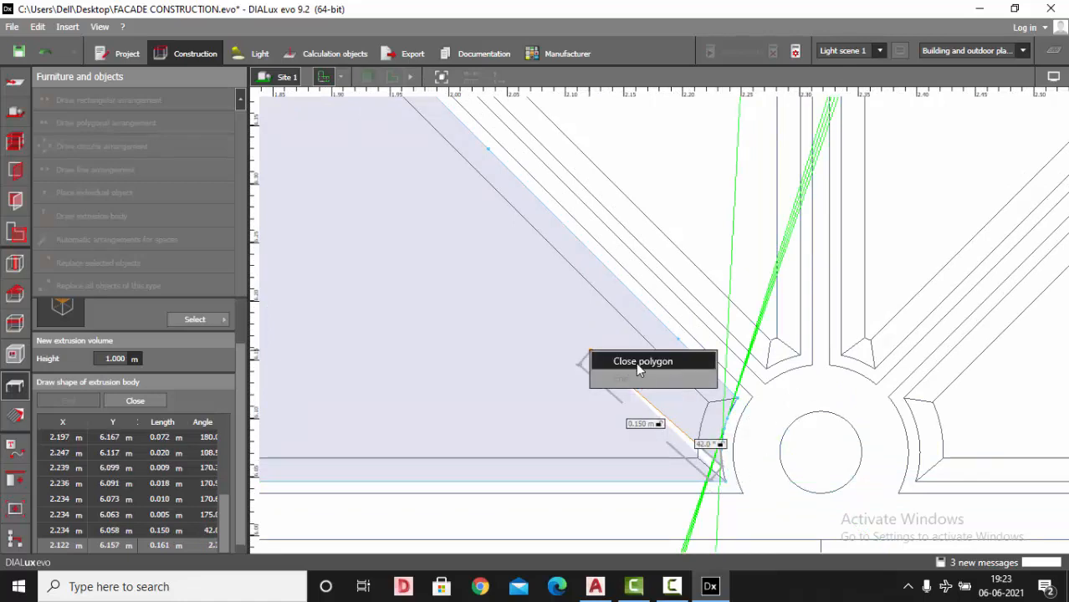
left_click(641, 362)
scroll(585, 288, "down", 3)
scroll(602, 288, "up", 3)
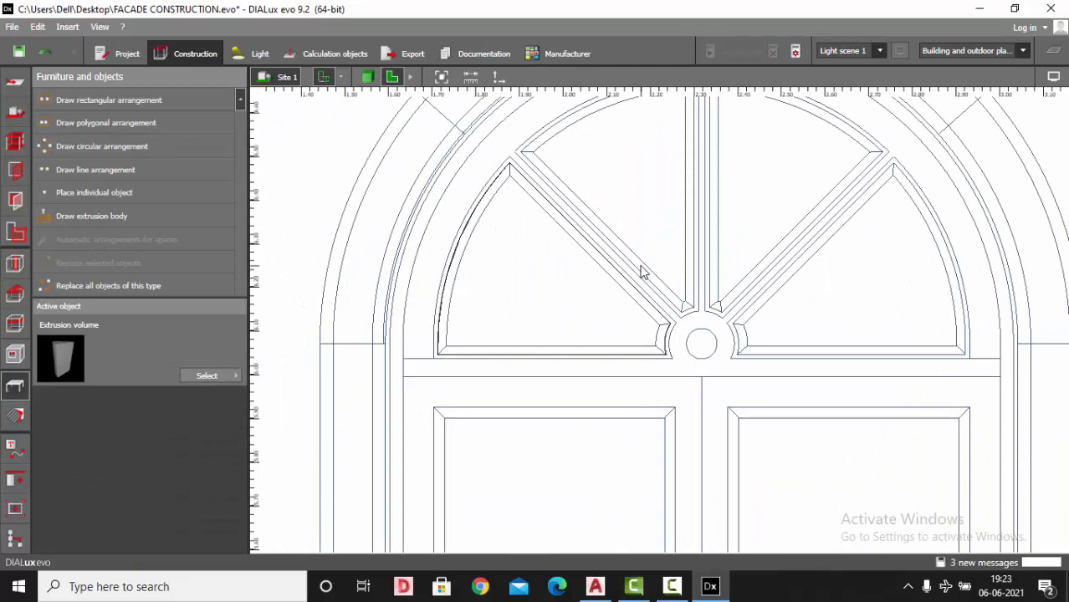
left_click(499, 269)
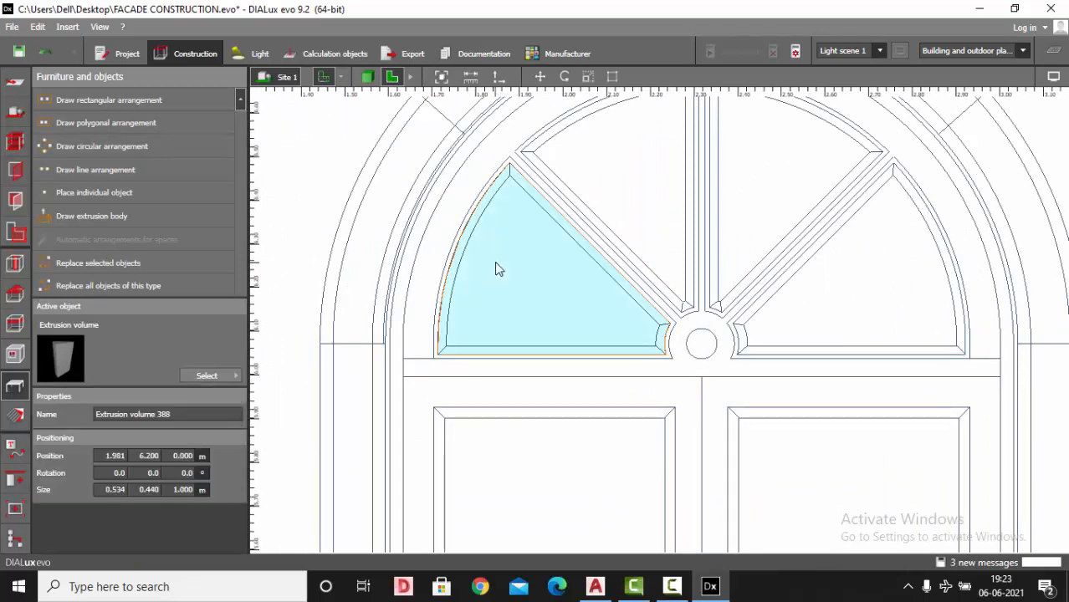
key("Escape")
- Start another extrusion body on the upper-left fanlight pane, tracing its diagonal edge from the hub outward, about 0.52 m long
scroll(344, 338, "down", 1)
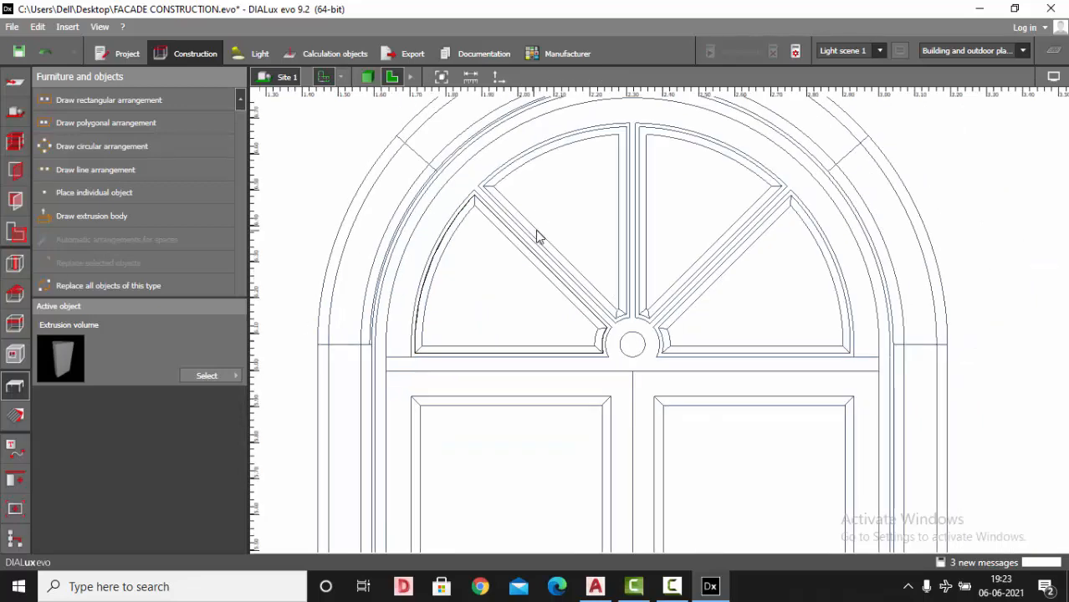
scroll(552, 241, "up", 1)
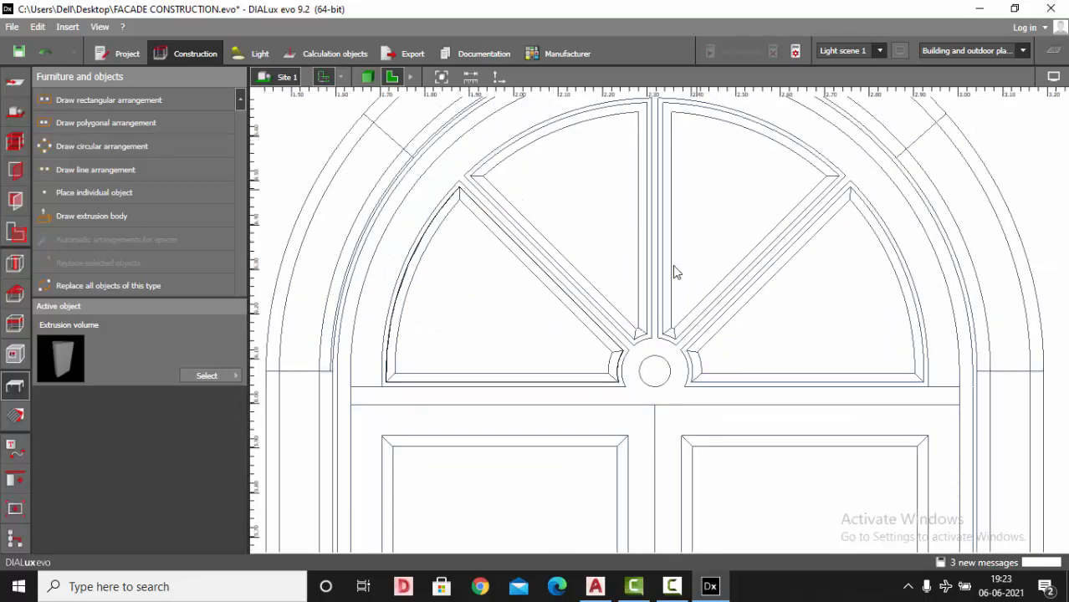
left_click(92, 216)
scroll(687, 296, "up", 1)
scroll(598, 412, "up", 1)
scroll(598, 412, "up", 1)
scroll(599, 368, "up", 1)
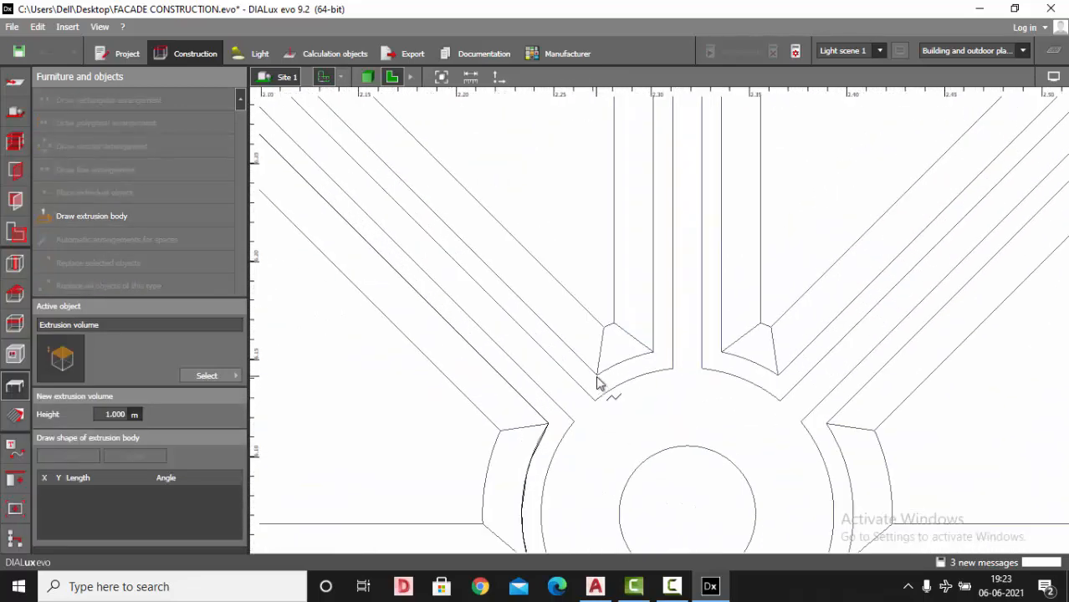
left_click(598, 374)
scroll(585, 381, "down", 2)
scroll(422, 237, "up", 1)
left_click(421, 222)
- Trace the upper-left pane's curved outer edge with short segments up to the corner at the fanlight's central vertical bar
left_click(445, 199)
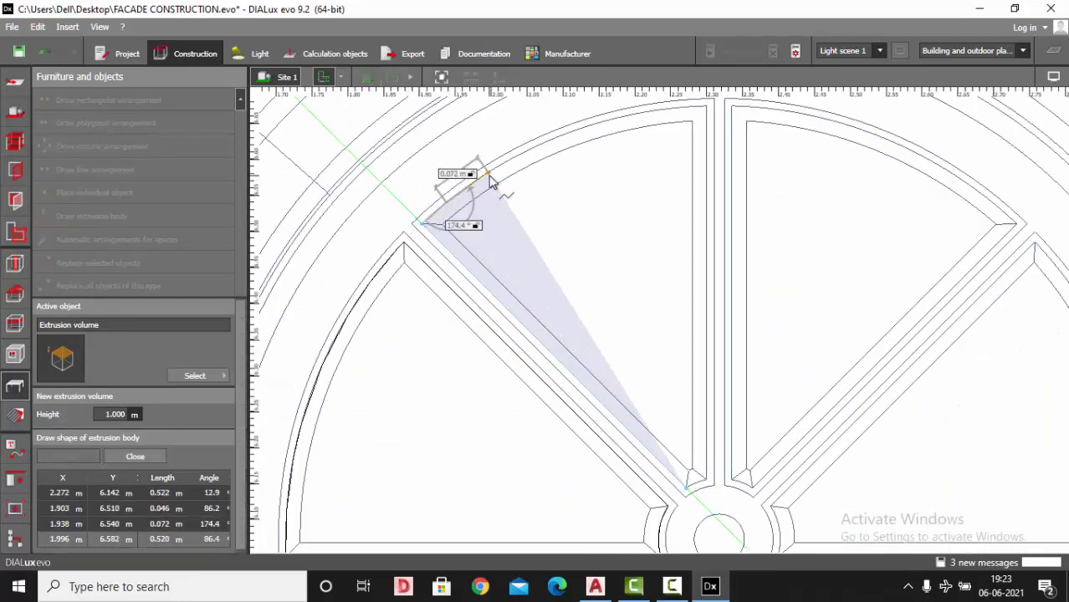
left_click(487, 169)
left_click(520, 149)
left_click(555, 144)
left_click(579, 135)
left_click(612, 124)
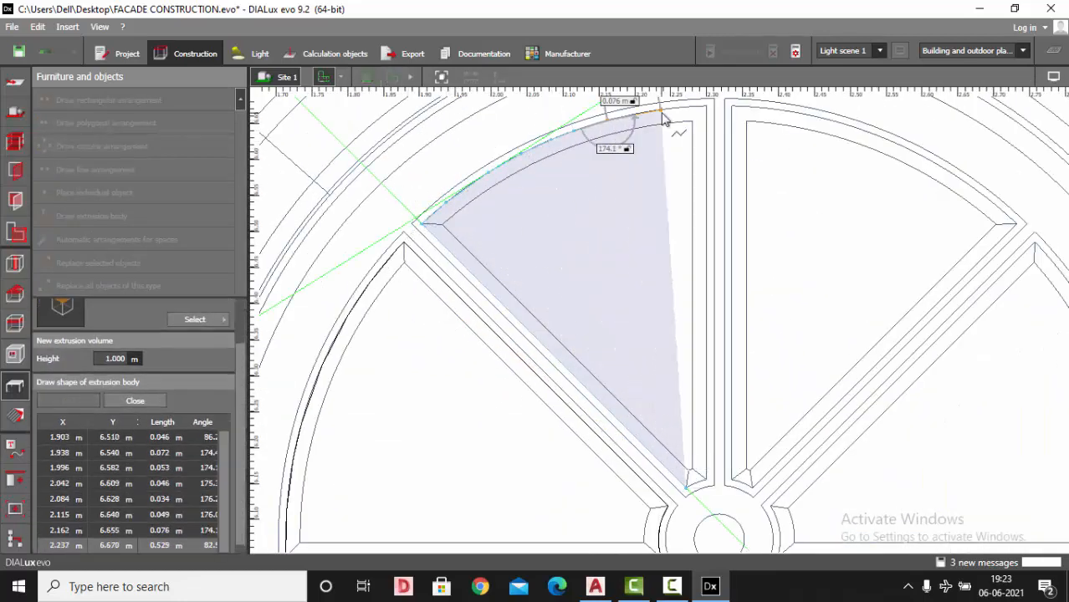
left_click(653, 115)
left_click(679, 112)
left_click(698, 112)
left_click(706, 106)
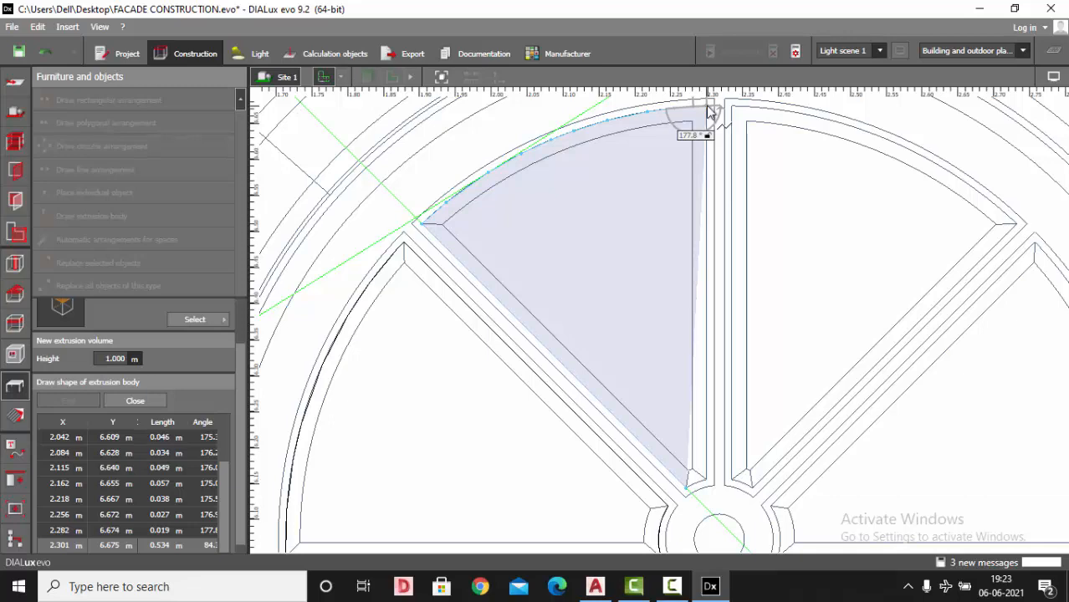
- Trace the vertical edge down toward the hub and close the polygon to finish the upper-left pane's extrusion, about 0.40 by 0.53 m
left_click(706, 464)
right_click(626, 381)
left_click(640, 395)
scroll(586, 176, "down", 6)
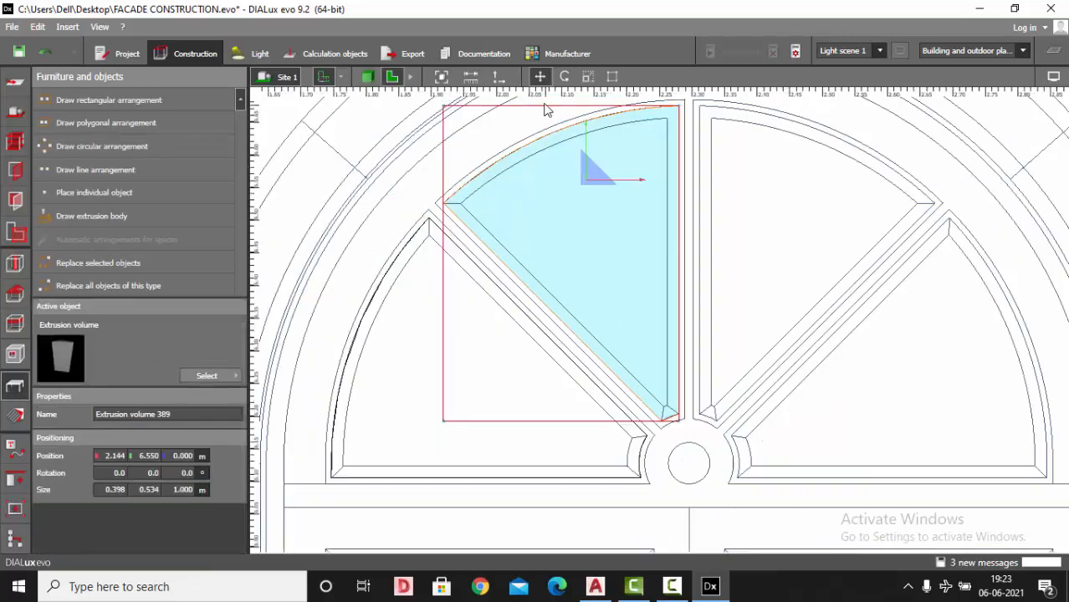
key("Escape")
- Start an extrusion body on the door's upper-left rectangular pane, tracing its left edge, top edge and right edge
scroll(587, 191, "down", 6)
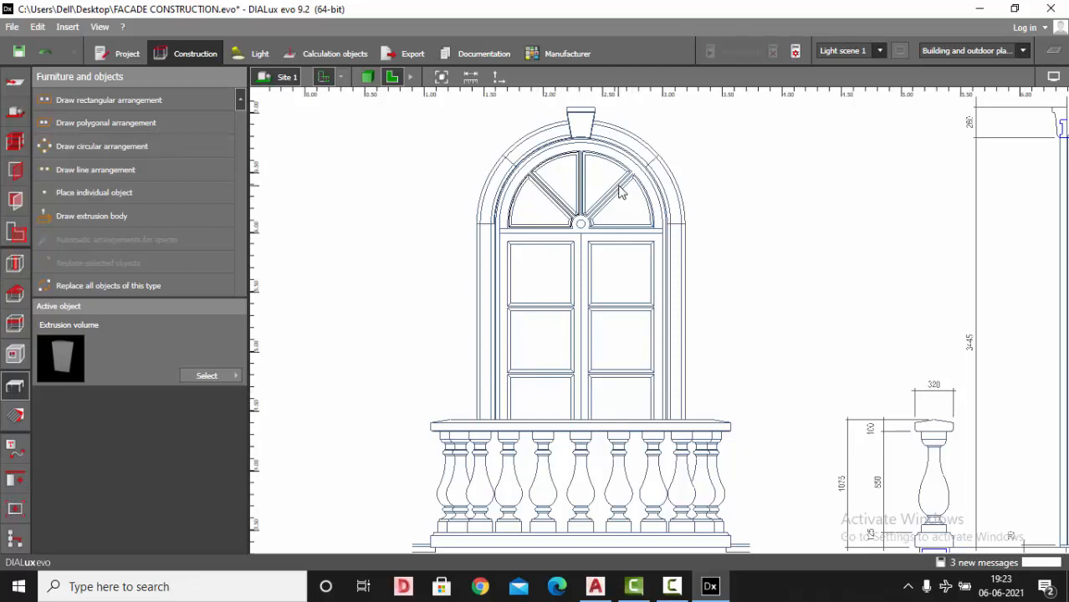
scroll(506, 261, "up", 2)
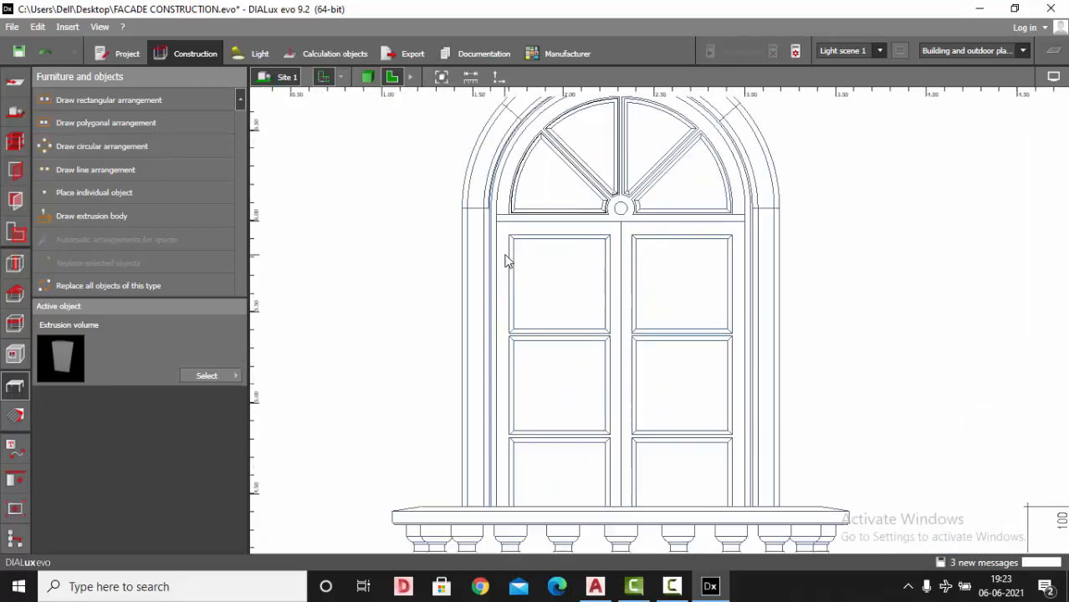
scroll(548, 219, "up", 2)
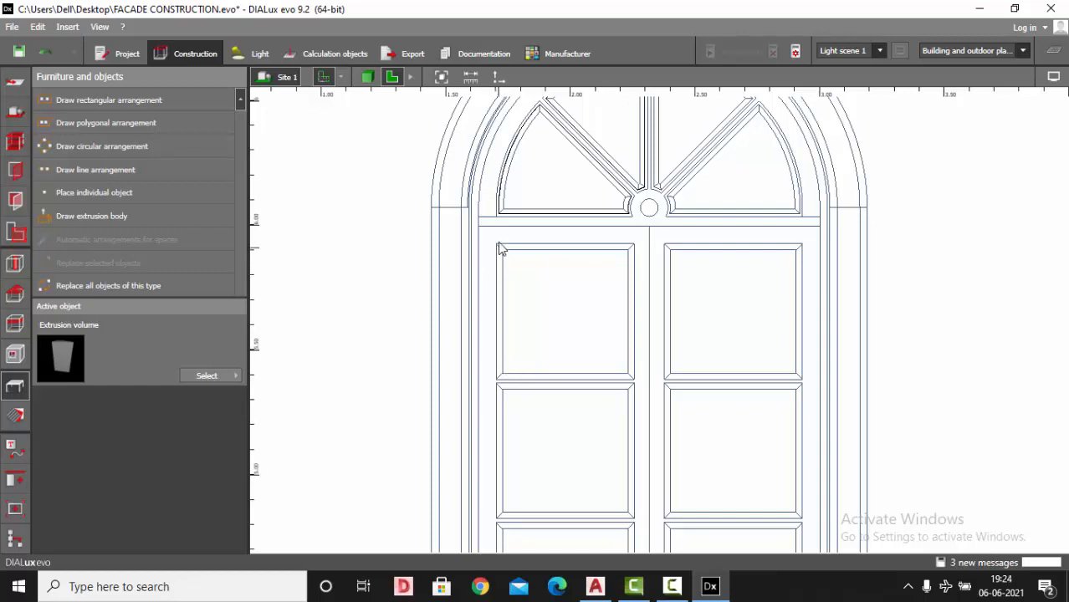
left_click(84, 215)
scroll(537, 394, "up", 3)
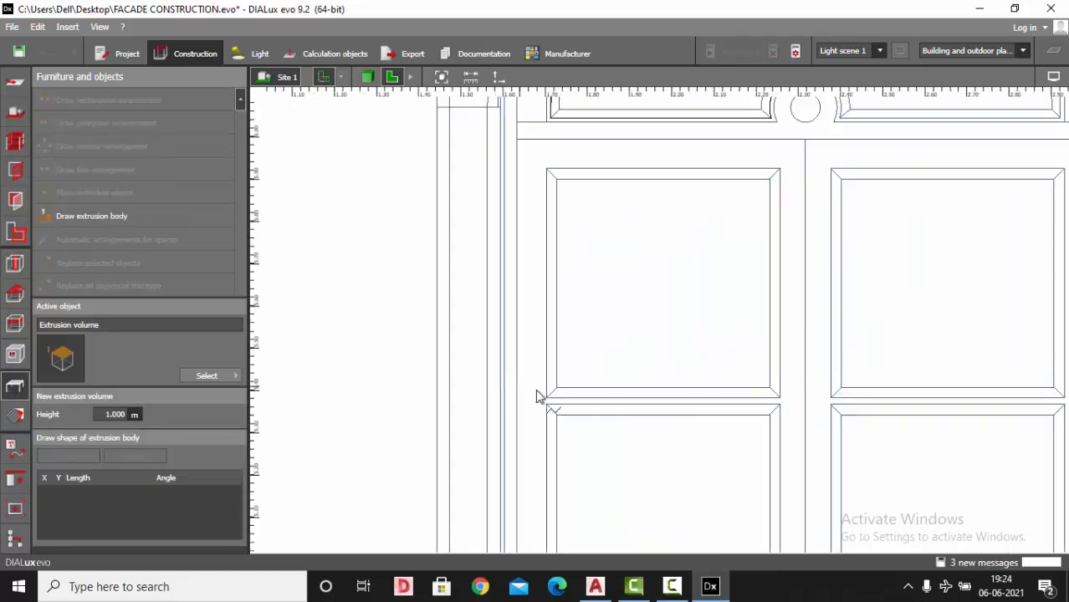
left_click(549, 400)
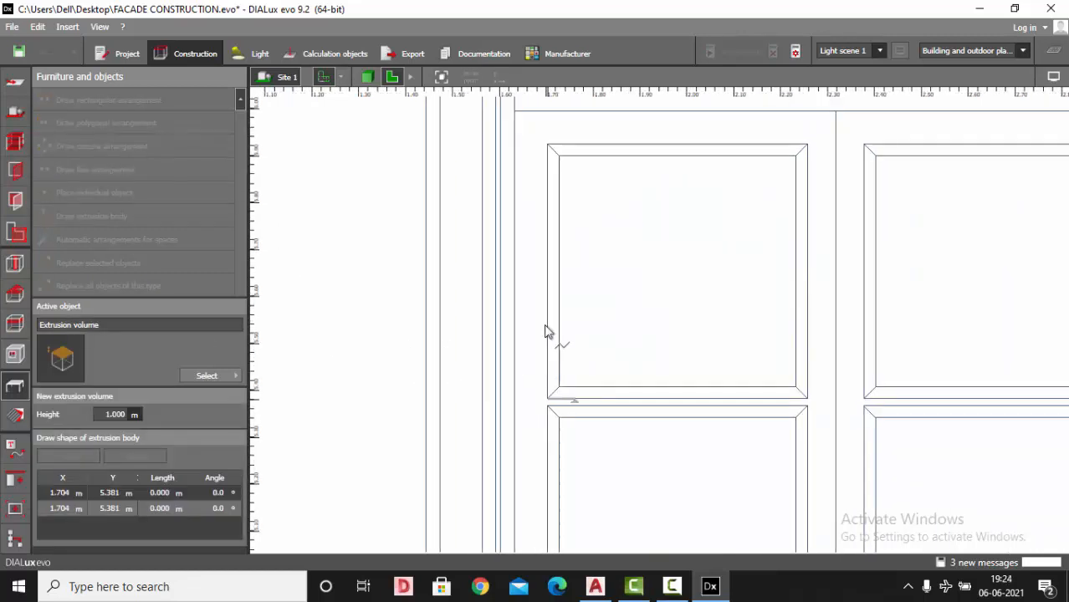
left_click(549, 146)
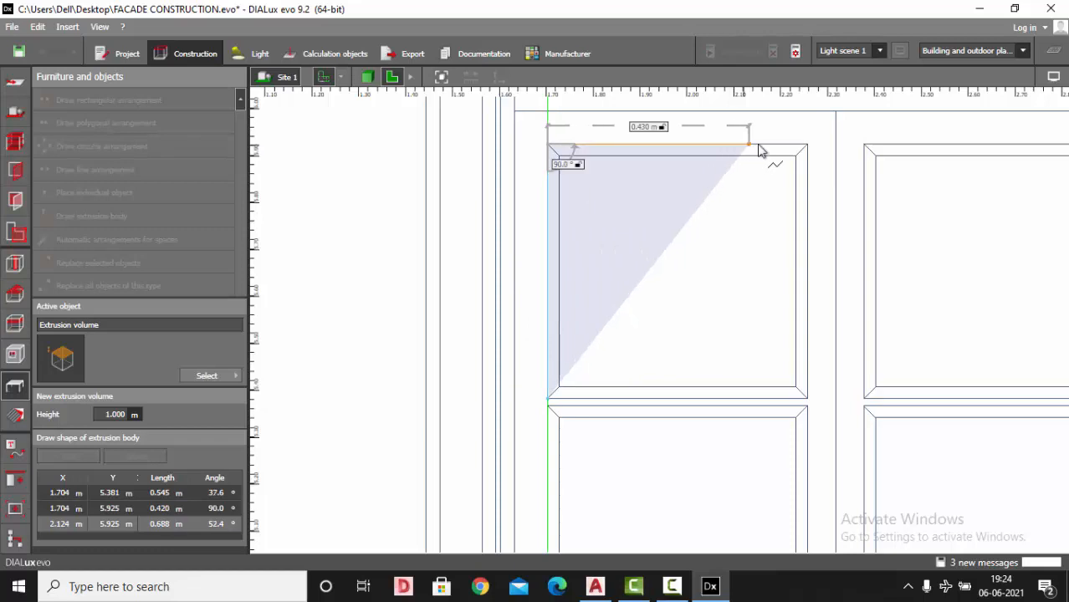
left_click(801, 154)
left_click(807, 396)
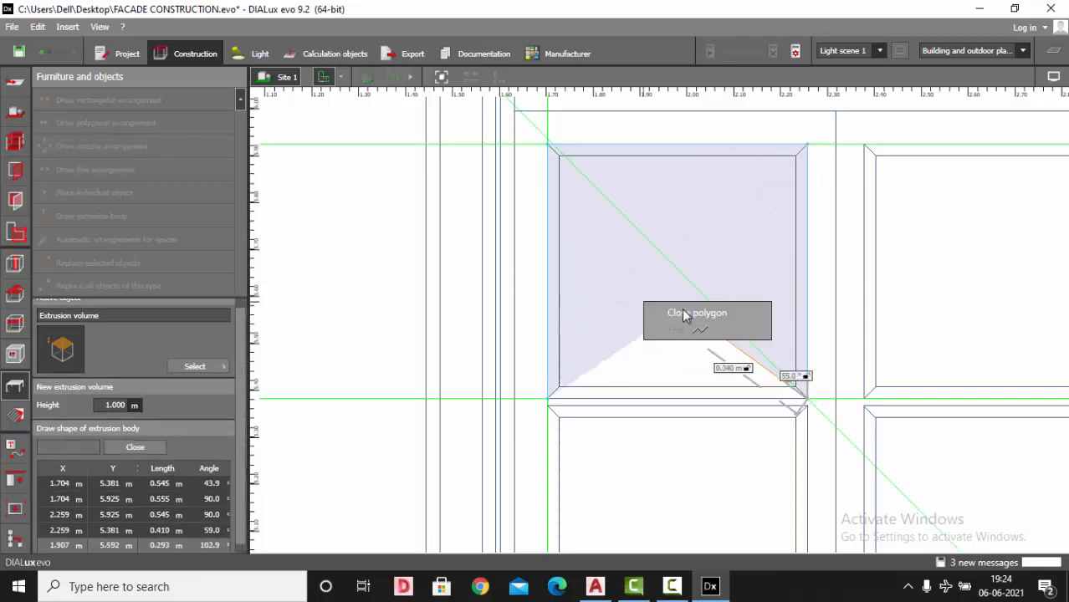
- Close the polygon to finish the upper-left rectangular pane's extrusion, about 0.56 by 0.55 m
left_click(683, 314)
key("ctrl+z")
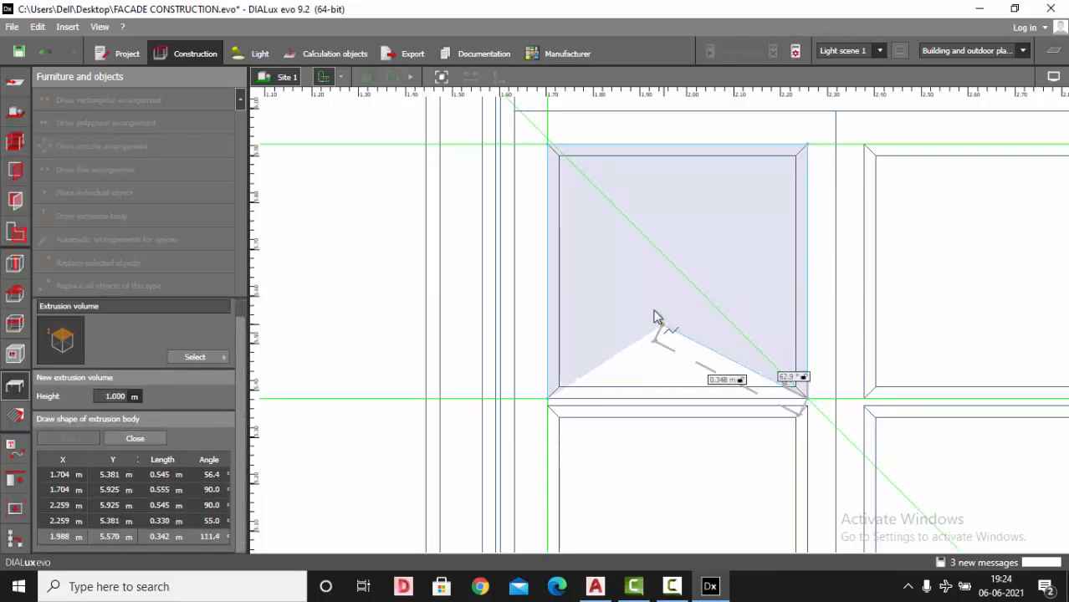
right_click(651, 305)
left_click(692, 318)
scroll(444, 184, "down", 4)
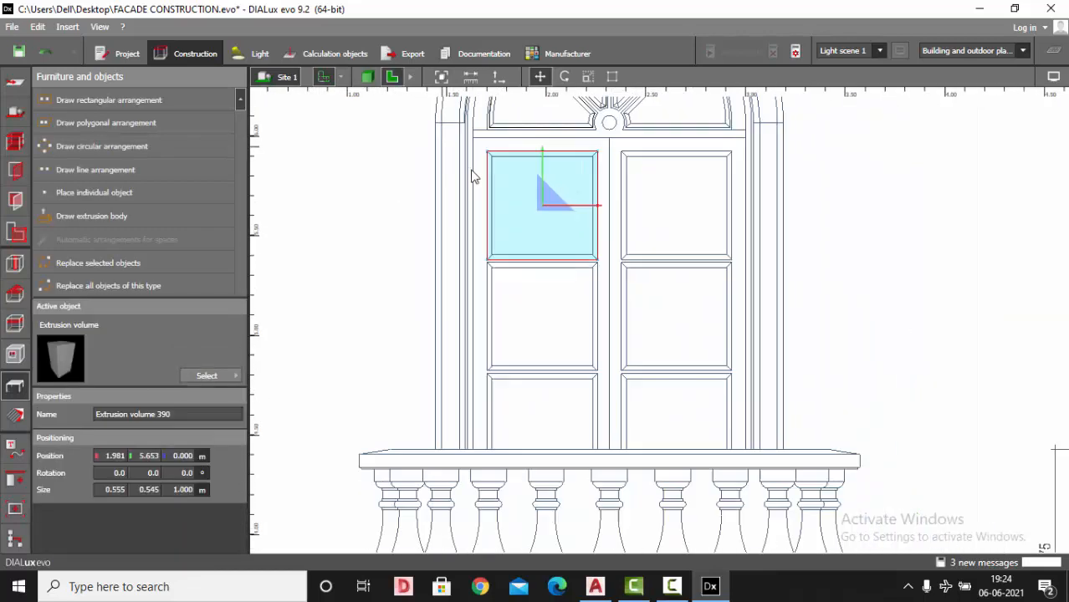
- Paste a copy of the rectangular pane body and align it with the middle-left pane directly below
key("ctrl+v")
left_click_drag(542, 166, 541, 289)
scroll(540, 295, "up", 3)
left_click_drag(559, 249, 556, 257)
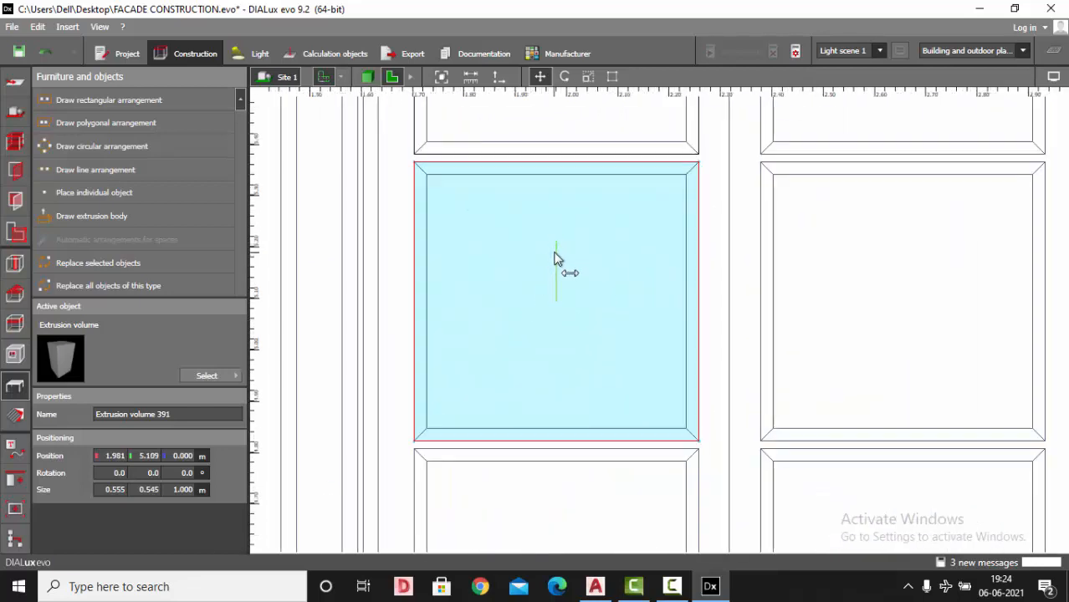
- Copy the middle-left pane body and place the duplicate over the lowest left pane behind the balustrade
scroll(519, 200, "down", 4)
key("ctrl+c")
key("ctrl+v")
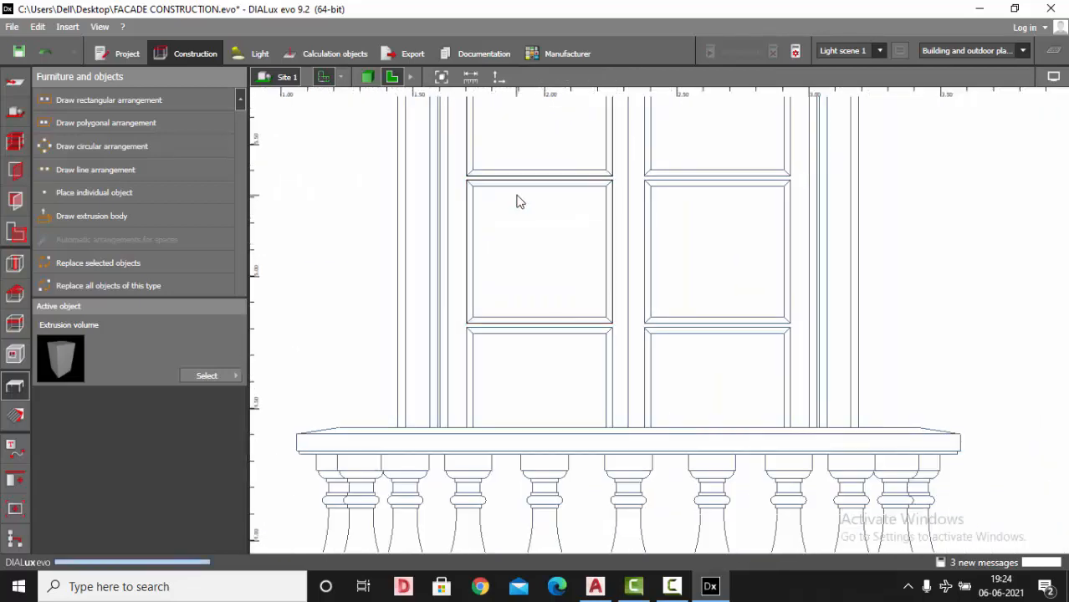
left_click_drag(539, 201, 538, 343)
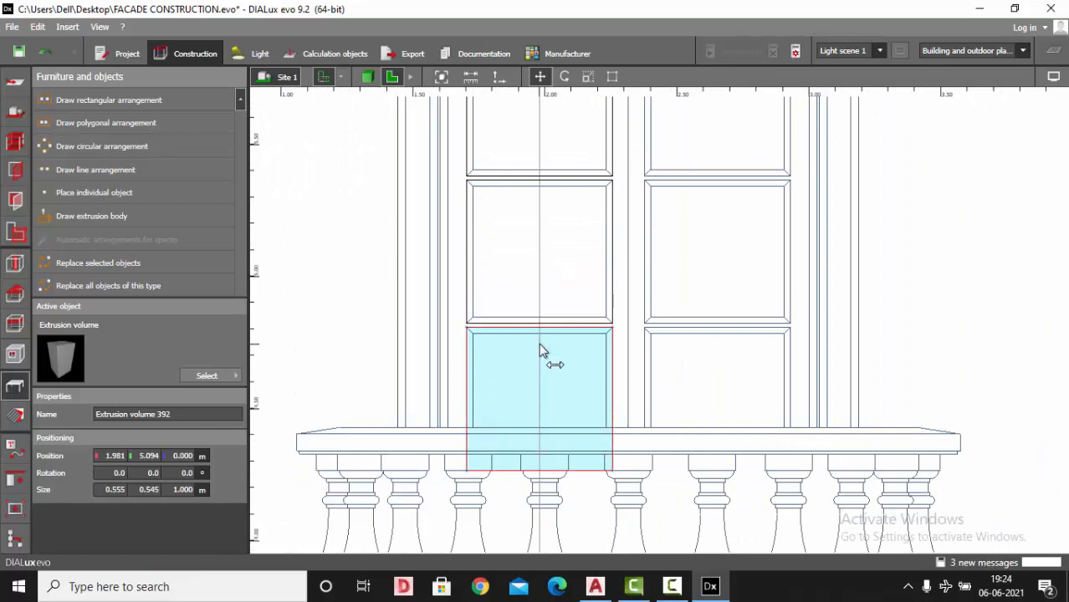
scroll(538, 342, "down", 3)
scroll(560, 389, "down", 3)
key("Escape")
- Start an extrusion body on the left arch surround, tracing its inner curve from the keystone's lower-left corner with short segments
scroll(544, 242, "up", 3)
scroll(479, 313, "down", 3)
scroll(485, 189, "up", 2)
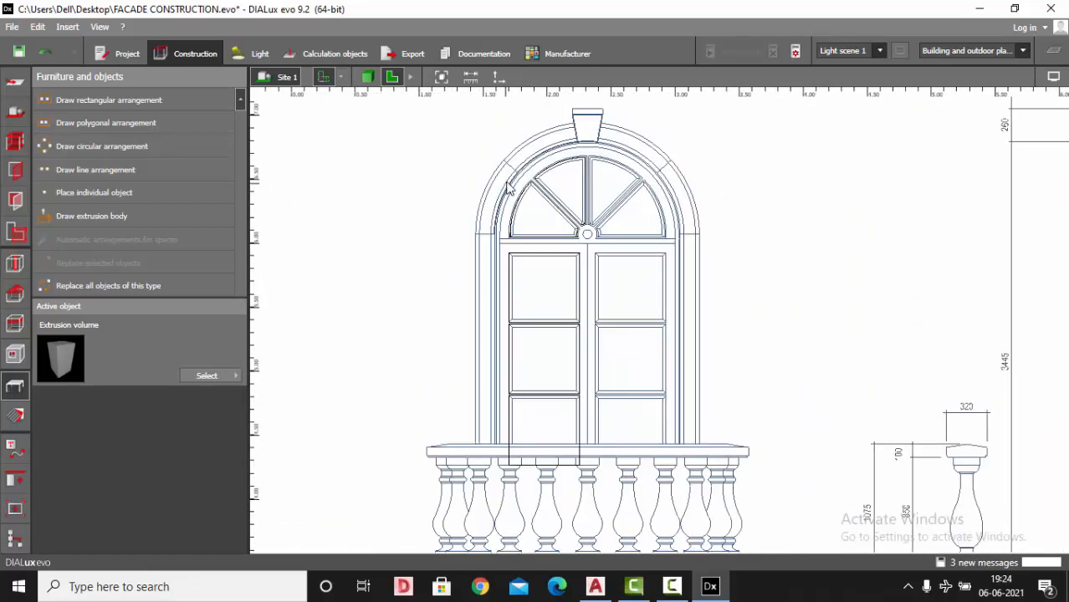
left_click(101, 216)
scroll(633, 194, "up", 1)
scroll(544, 138, "up", 1)
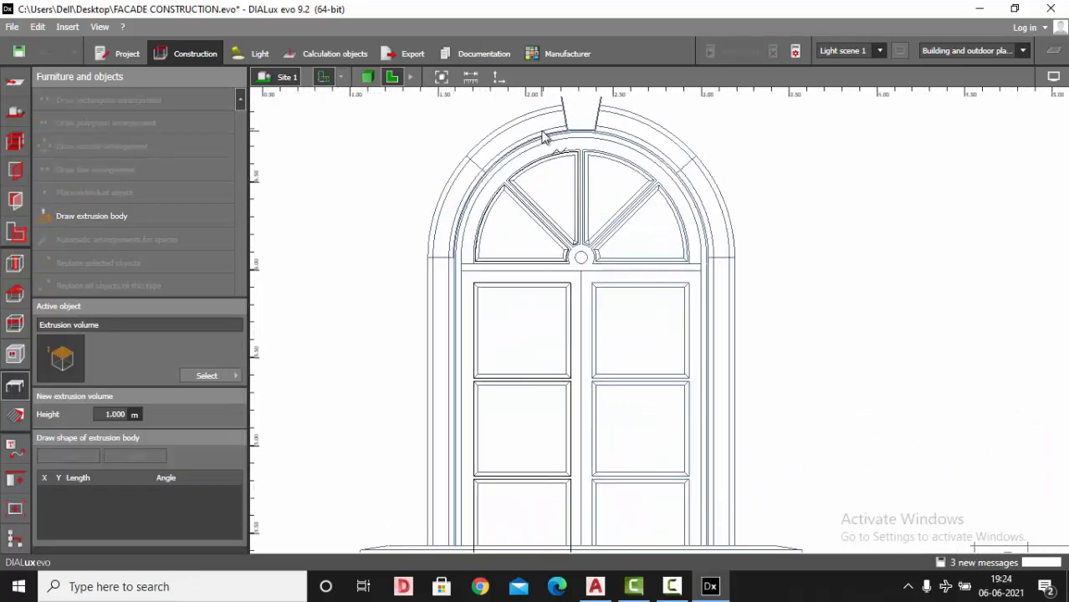
scroll(544, 138, "up", 2)
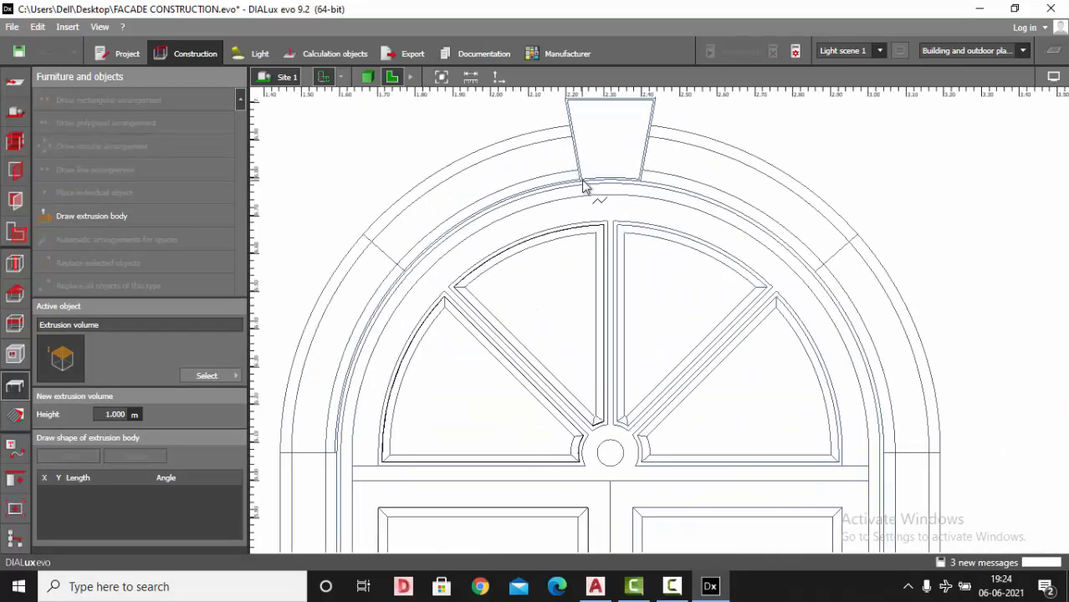
scroll(583, 186, "up", 2)
left_click(583, 177)
left_click(557, 181)
left_click(533, 185)
left_click(475, 199)
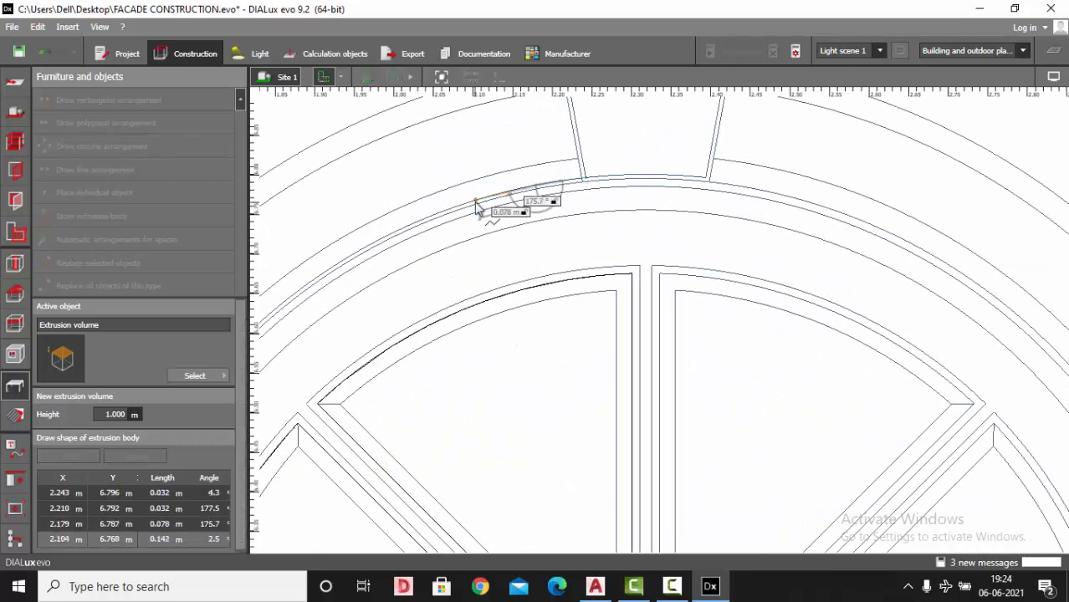
left_click(437, 212)
- Continue the surround's inner curve with short segments down to the diagonal joint line
left_click(543, 131)
scroll(608, 124, "down", 2)
scroll(402, 201, "up", 2)
left_click(540, 184)
left_click(508, 199)
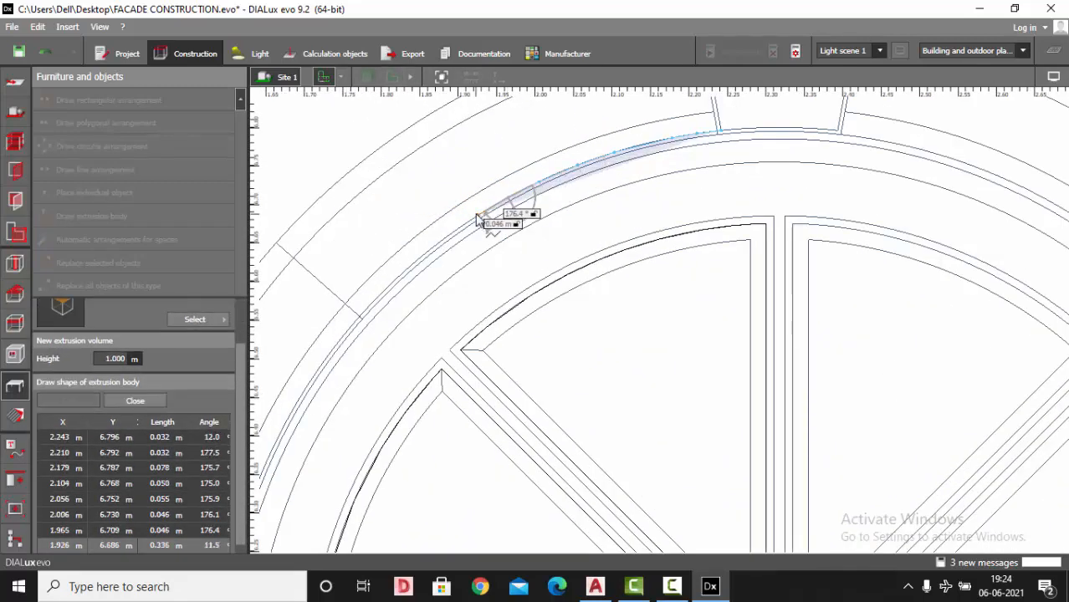
left_click(478, 217)
left_click(448, 237)
left_click(426, 253)
left_click(406, 271)
left_click(383, 293)
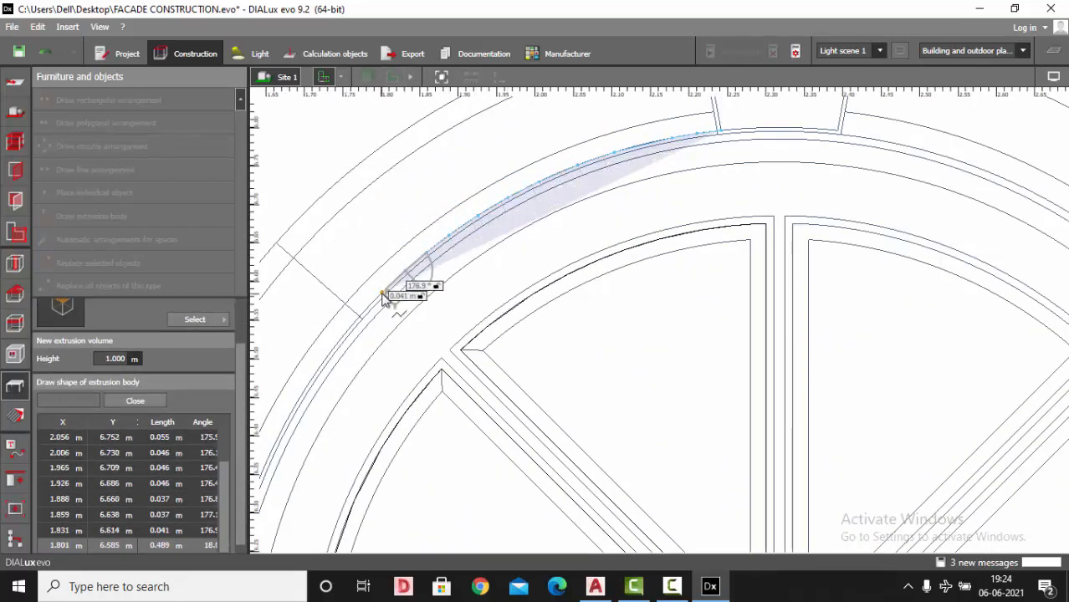
left_click(362, 317)
- Trace the surround's inner curve below the diagonal joint with short segments through the steepening part of the arch
scroll(518, 185, "down", 3)
scroll(425, 294, "up", 4)
left_click(508, 157)
left_click(496, 171)
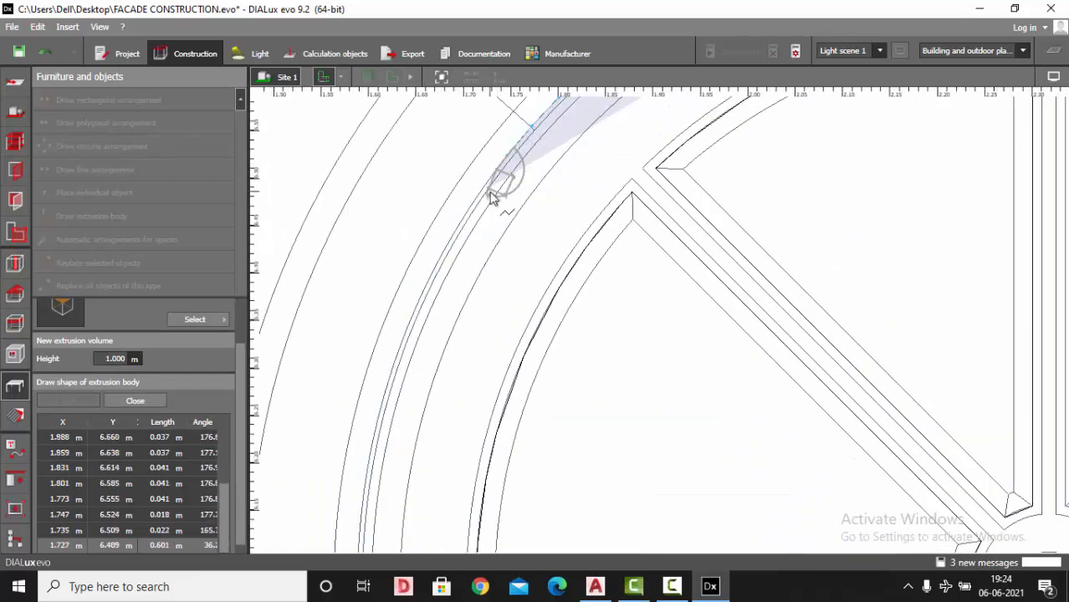
left_click(480, 195)
left_click(466, 220)
left_click(451, 244)
left_click(424, 288)
scroll(424, 290, "up", 1)
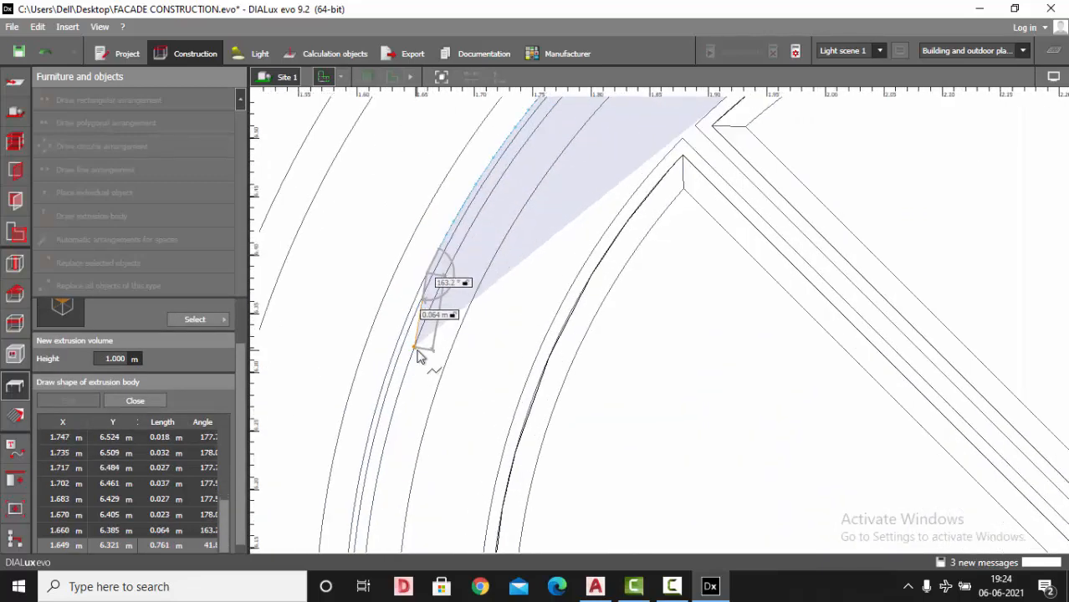
left_click(404, 328)
left_click(394, 354)
middle_click_drag(401, 336, 413, 222)
left_click(394, 270)
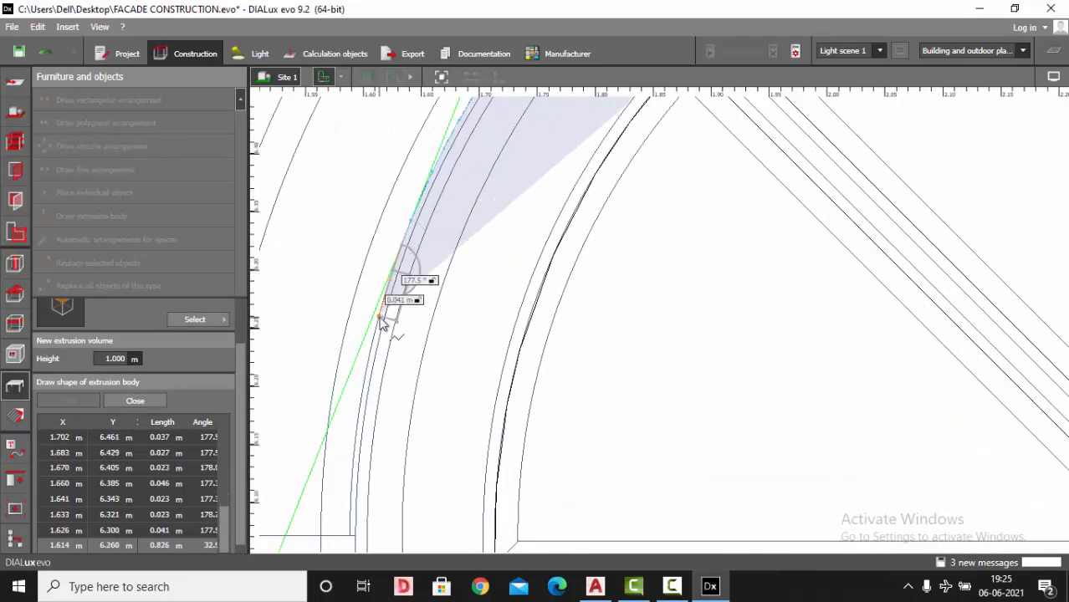
- Trace the last part of the surround's inner curve down to the horizontal line at the arch's base
left_click(380, 316)
left_click(367, 367)
scroll(389, 251, "down", 2)
scroll(365, 393, "up", 3)
left_click(375, 310)
left_click(370, 362)
left_click(365, 417)
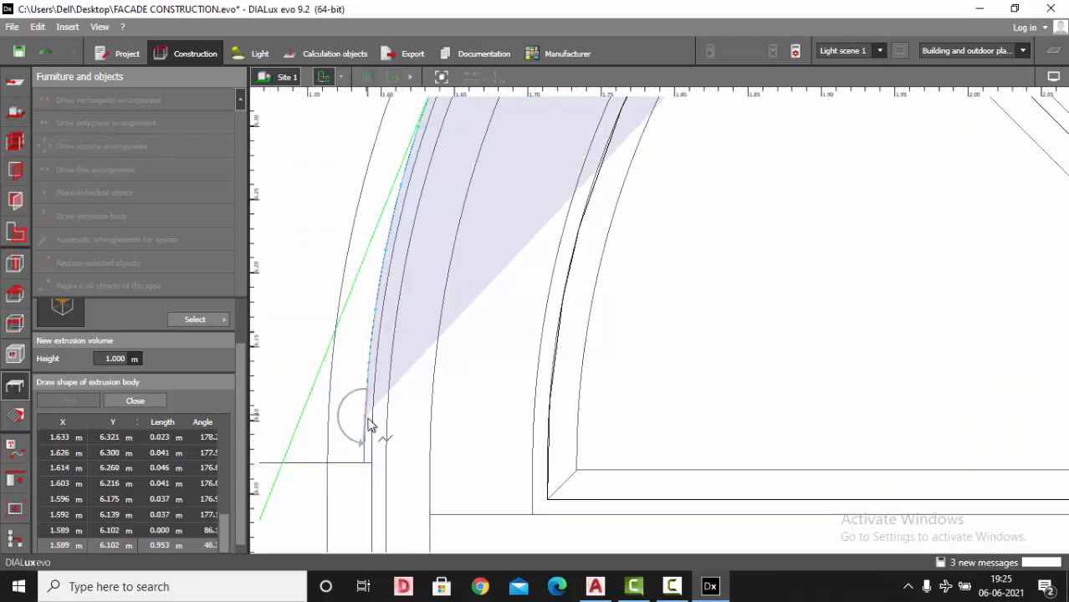
left_click(364, 463)
- Trace the surround's horizontal base edge outward, about 0.145 m, and the lowest part of its outer curve upward
scroll(649, 289, "down", 1)
left_click(267, 423)
scroll(560, 354, "down", 2)
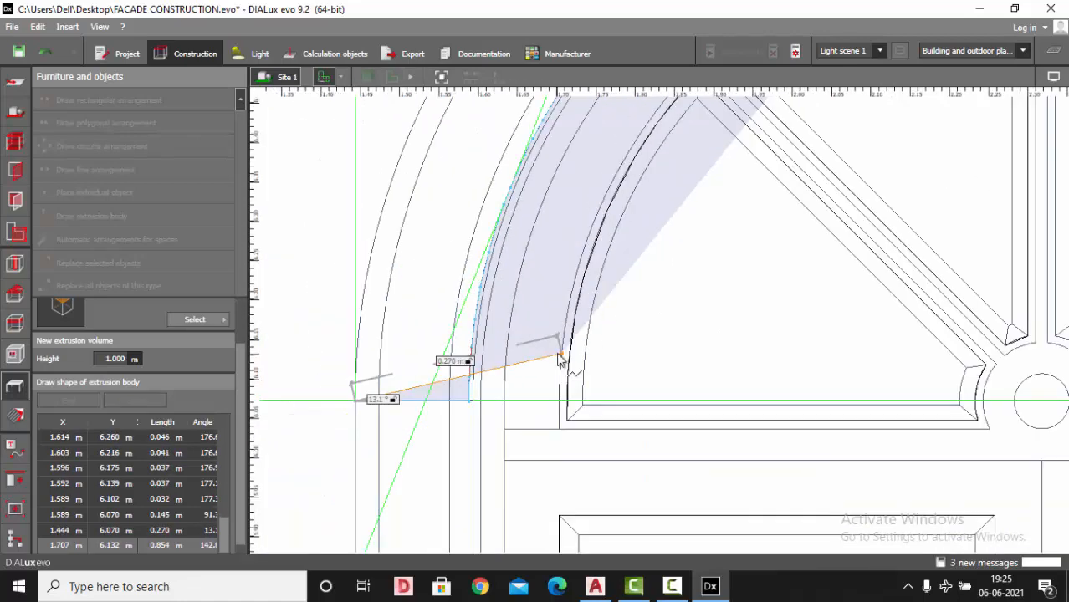
scroll(352, 343, "up", 1)
left_click(363, 339)
left_click(369, 281)
left_click(381, 221)
left_click(397, 161)
scroll(395, 168, "down", 2)
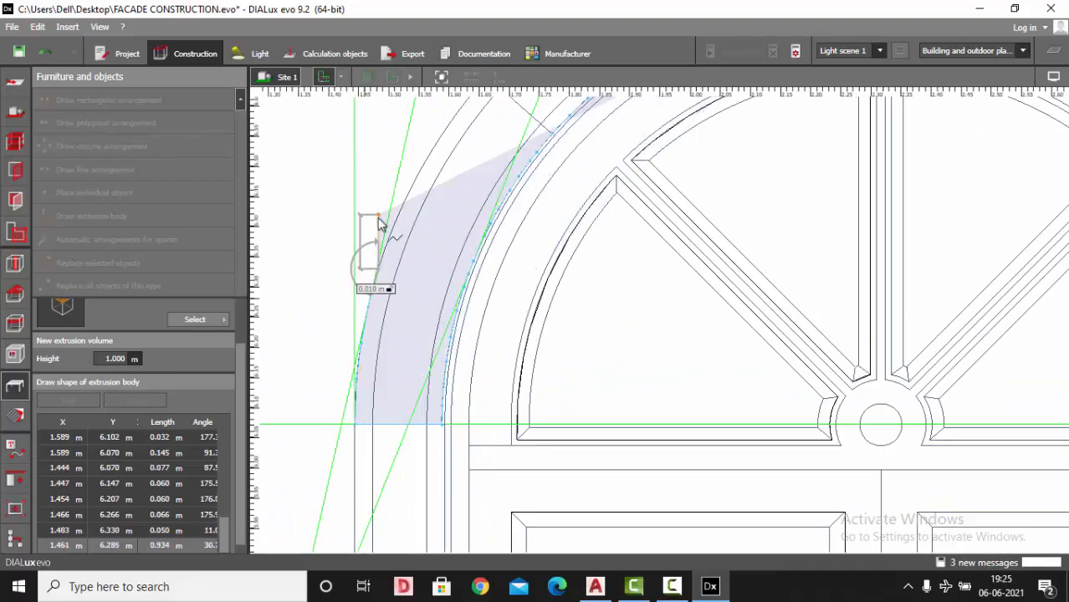
- Trace the surround's outer curve with short segments up to the outer end of the diagonal joint line
scroll(379, 224, "up", 2)
left_click(393, 247)
left_click(417, 191)
left_click(443, 142)
scroll(445, 201, "down", 1)
left_click(452, 220)
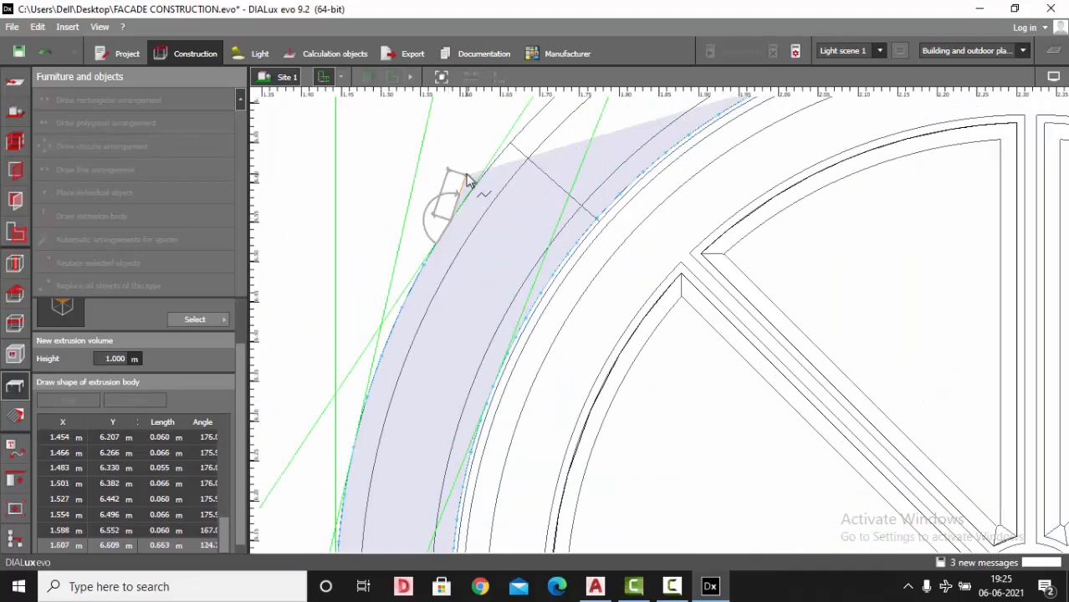
left_click(480, 182)
left_click(511, 143)
- Continue the surround's outer curve past the diagonal joint toward the crown of the arch
scroll(507, 159, "down", 2)
scroll(501, 192, "up", 2)
left_click(519, 173)
left_click(566, 138)
scroll(562, 154, "down", 2)
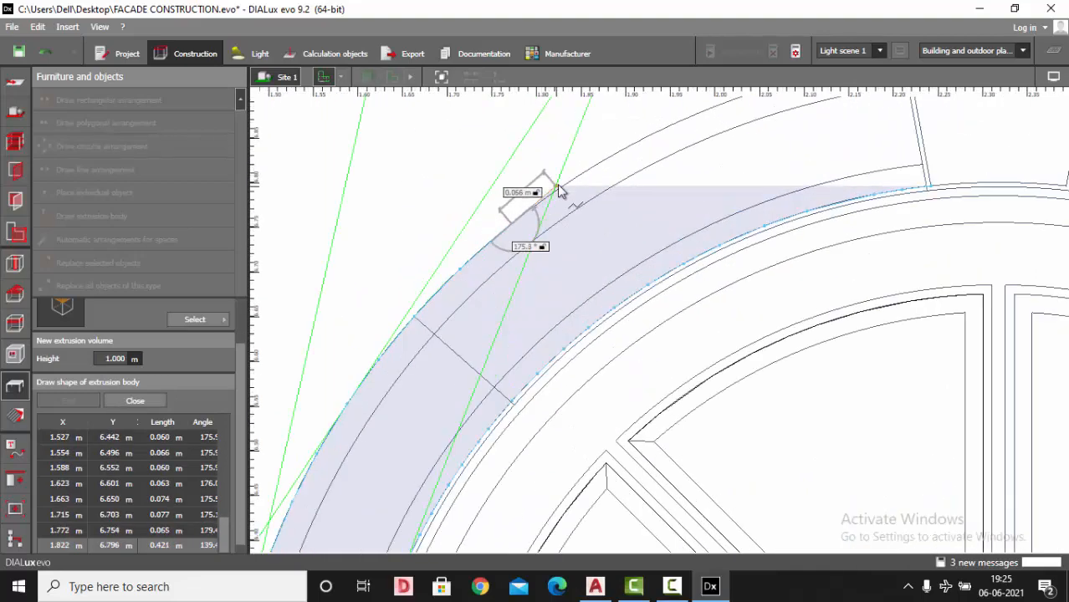
left_click(539, 181)
left_click(562, 172)
scroll(627, 158, "up", 2)
left_click(516, 237)
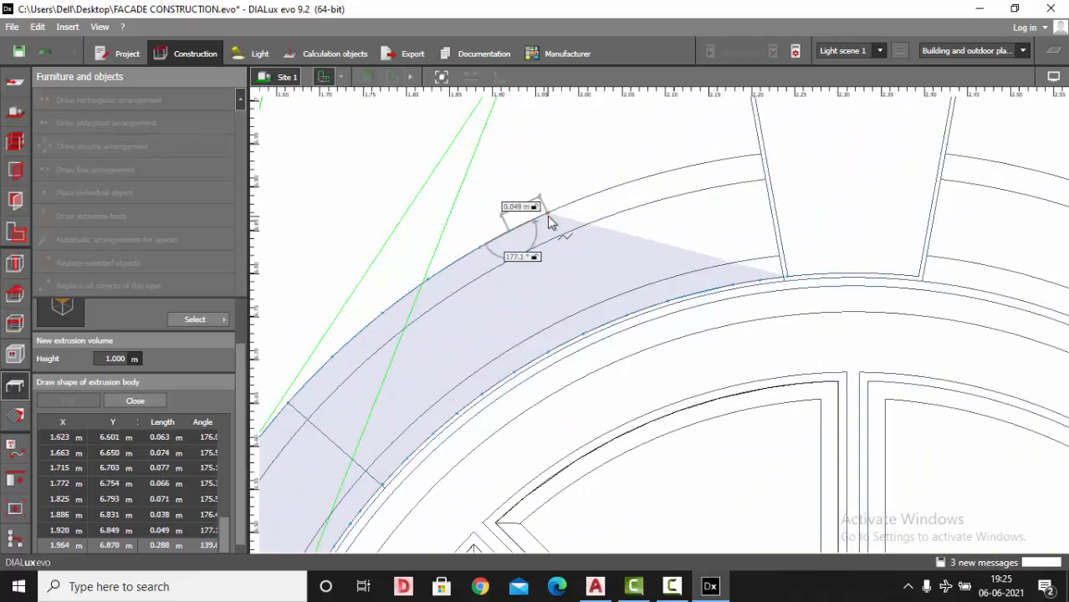
- Trace the outer curve up to the keystone and close the polygon to finish the left surround's extrusion, about 0.80 by 0.87 m
left_click(554, 218)
left_click(597, 201)
left_click(628, 190)
left_click(656, 182)
left_click(687, 173)
left_click(711, 169)
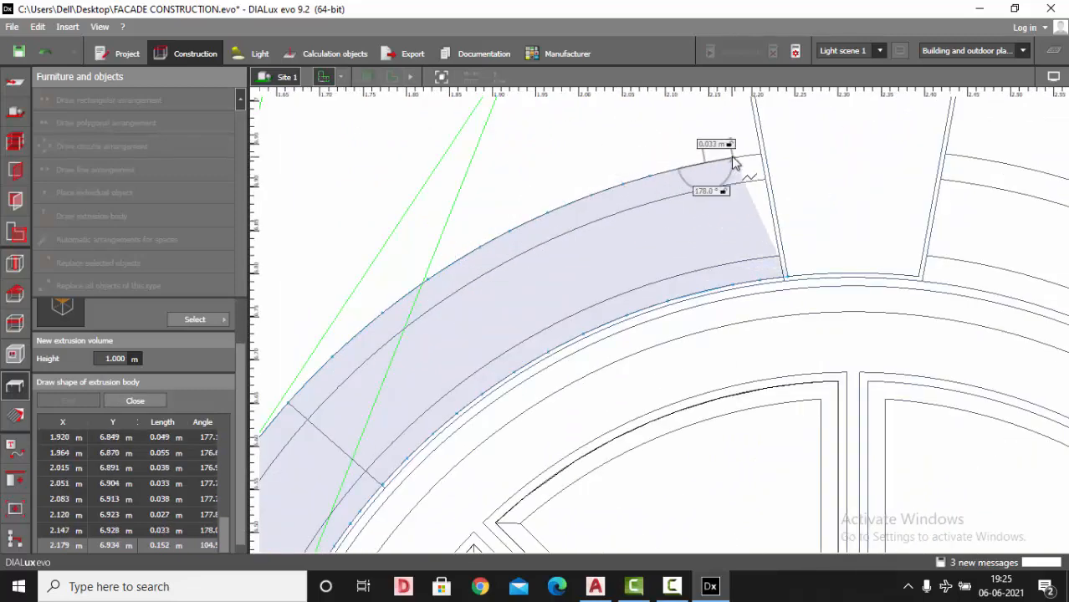
left_click(739, 164)
left_click(758, 162)
left_click(767, 159)
right_click(749, 213)
left_click(786, 220)
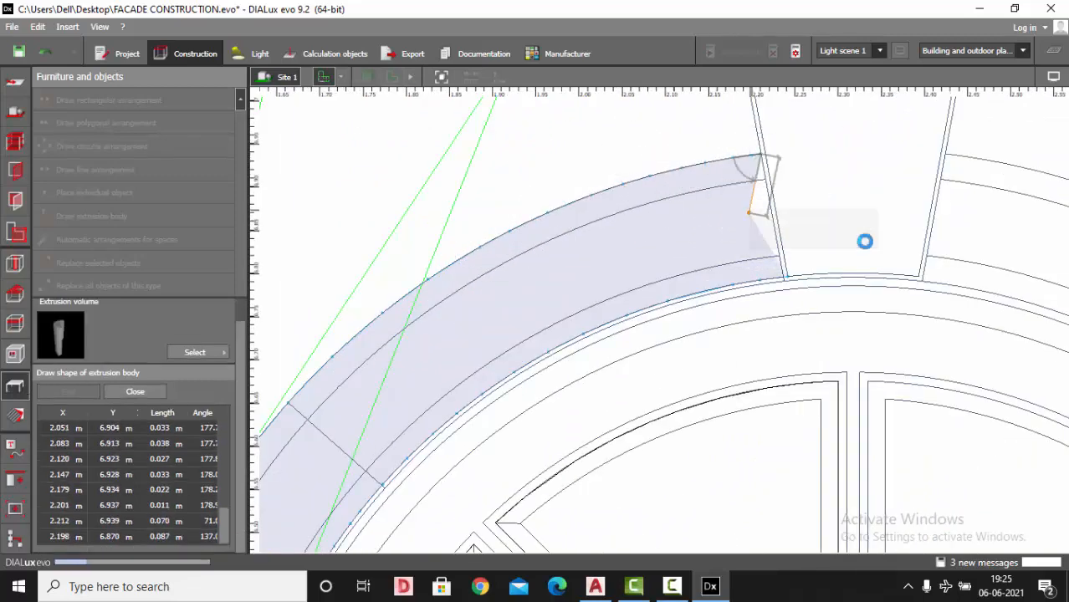
- Edit the left surround's shape by moving its inner corner vertex onto the keystone's lower-left corner
scroll(809, 275, "up", 2)
left_click(612, 76)
scroll(759, 277, "up", 1)
left_click_drag(741, 276, 737, 274)
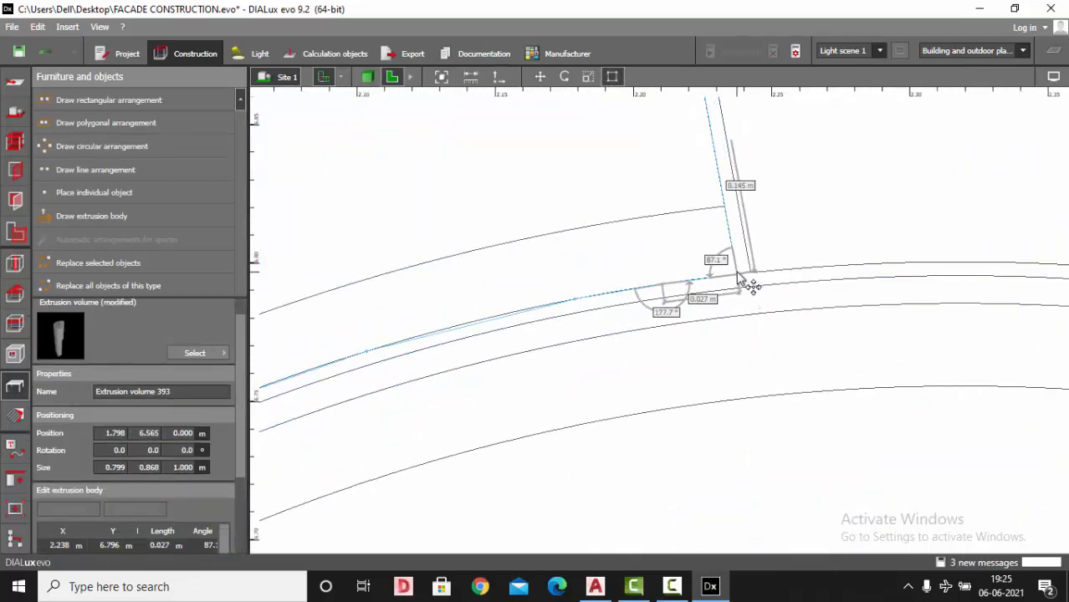
left_click(607, 182)
scroll(606, 182, "down", 10)
scroll(559, 229, "up", 2)
scroll(559, 235, "up", 2)
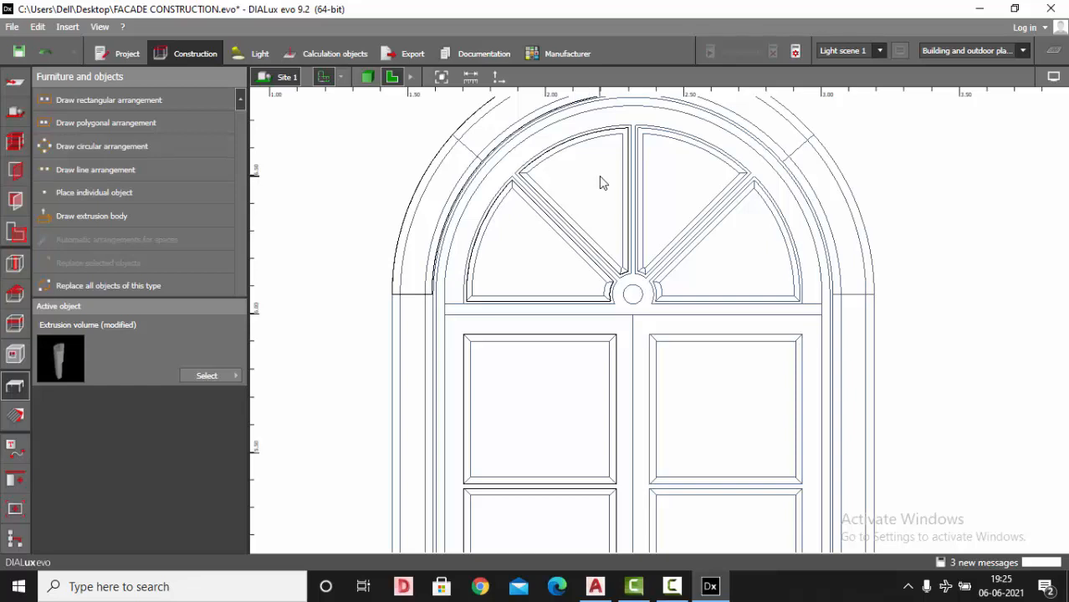
- Select the left surround, both left fanlight panes and the three left rectangular panes, and set their height to 0.05 m
scroll(558, 271, "up", 2)
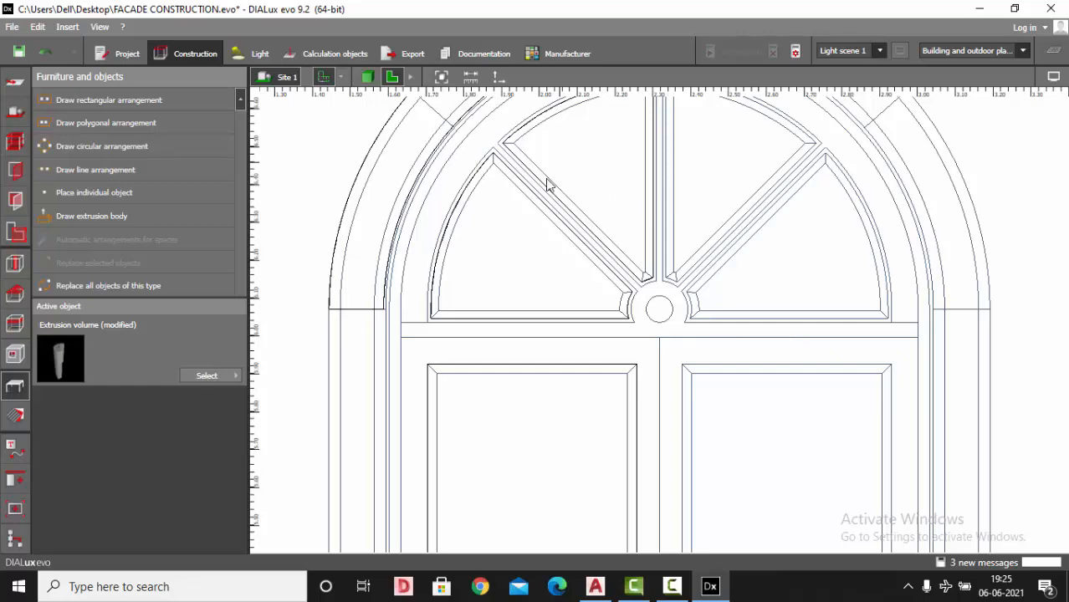
scroll(545, 178, "down", 4)
left_click(495, 266)
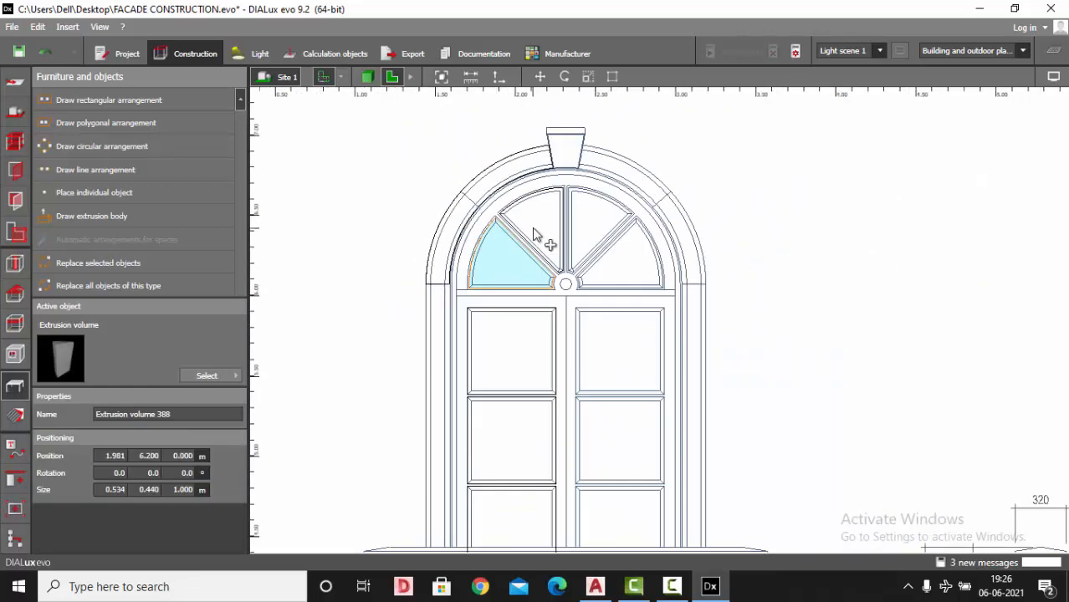
left_click(533, 231, "ctrl")
left_click(511, 360, "ctrl")
left_click(502, 427, "ctrl")
scroll(499, 425, "down", 2)
left_click(499, 408, "ctrl")
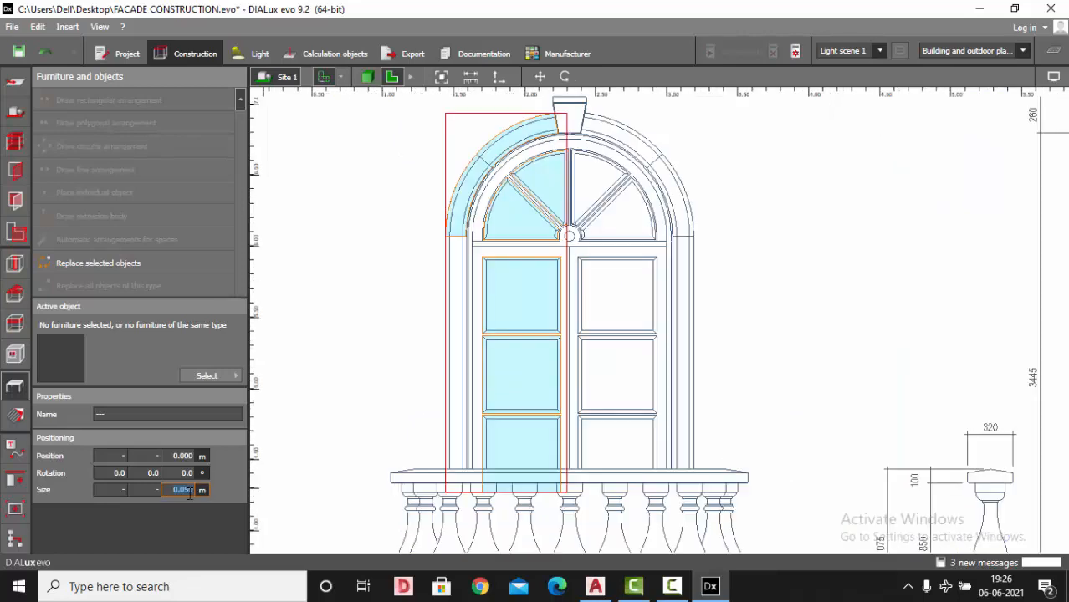
key("Escape")
scroll(542, 218, "up", 3)
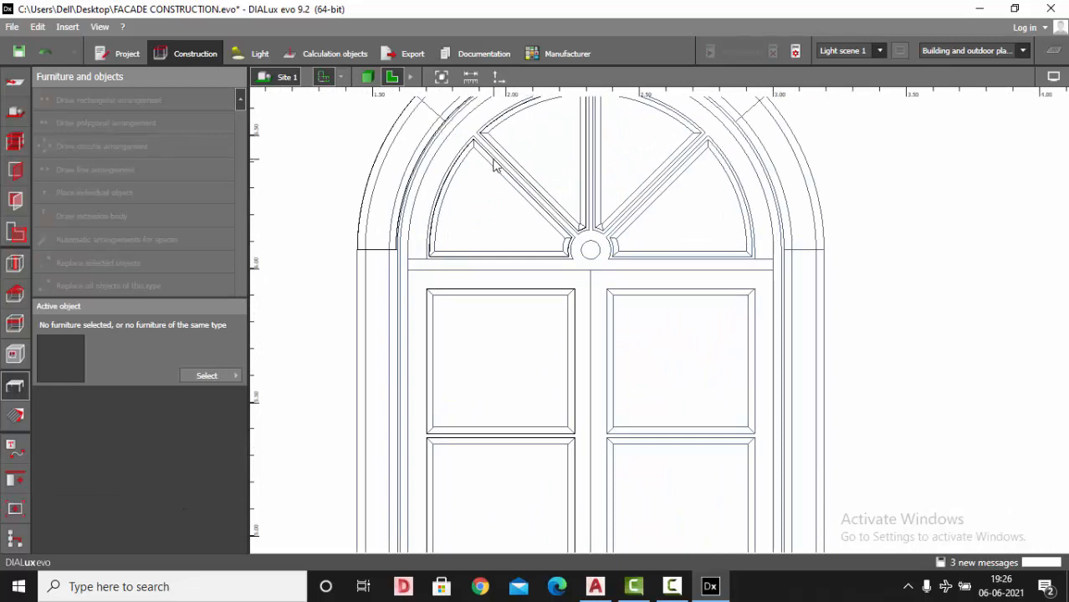
- Start an extrusion body at the upper corner of the lower-left fanlight pane's inner outline and trace partway down its curved edge
left_click(437, 351)
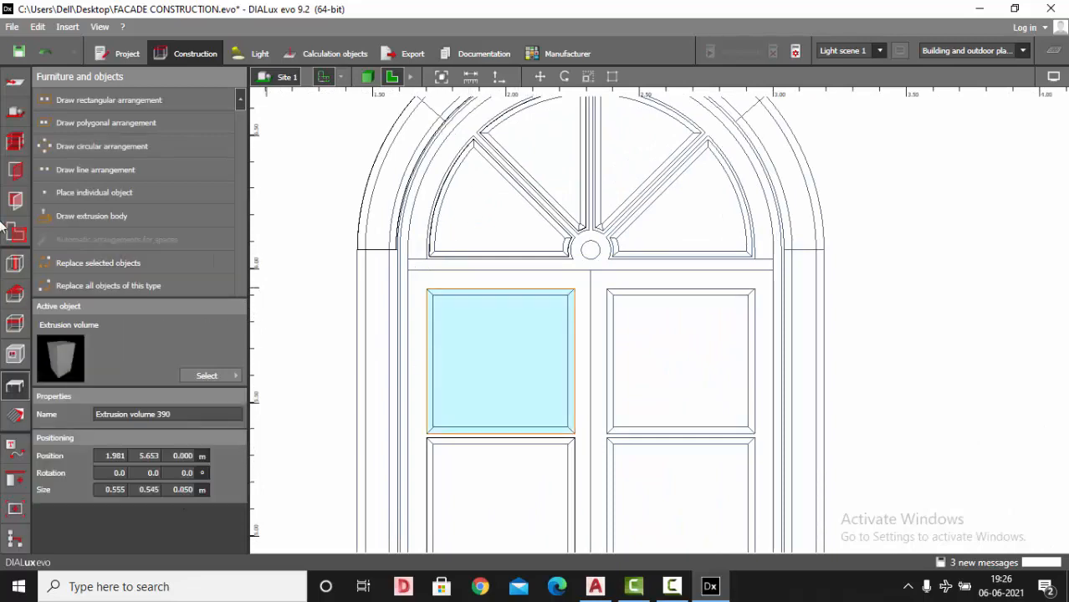
key("Escape")
left_click(73, 217)
scroll(439, 162, "up", 4)
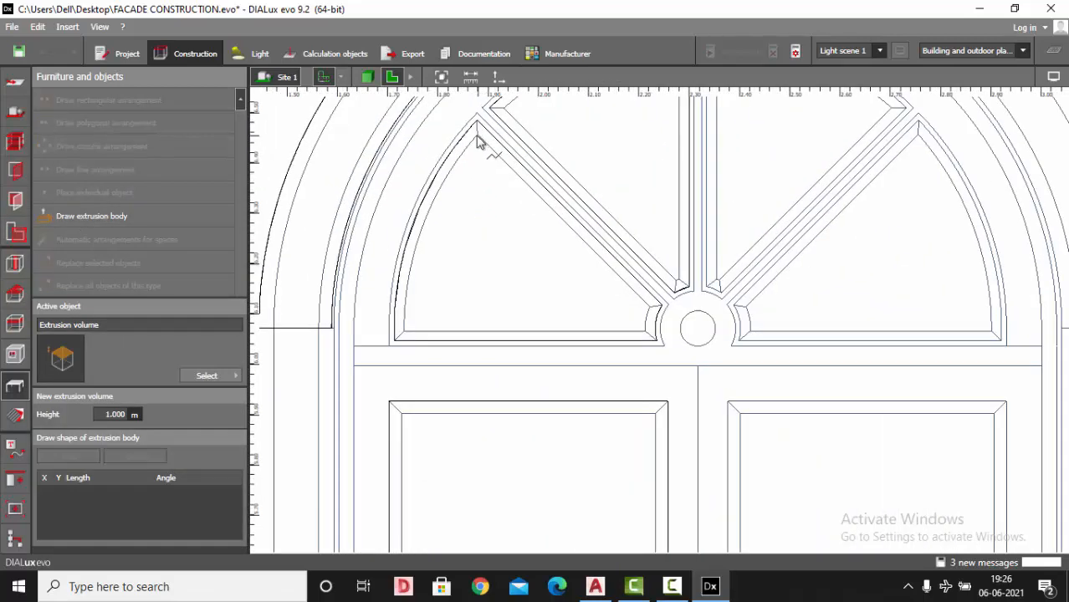
left_click(476, 140)
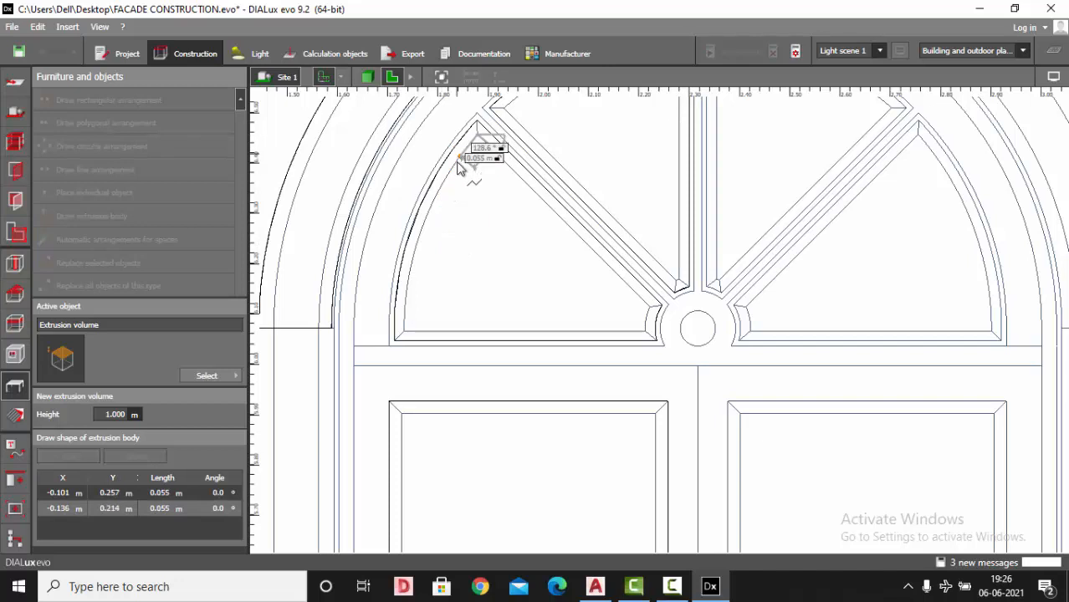
left_click(457, 167)
left_click(453, 176)
left_click(441, 197)
left_click(426, 234)
left_click(419, 255)
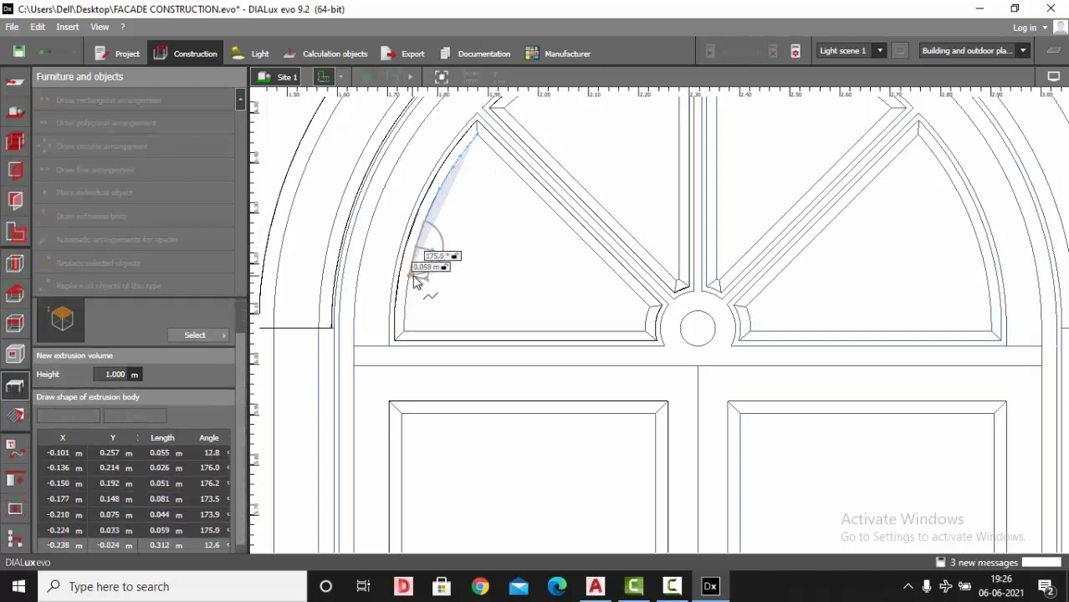
- Continue the outline down the curve to the lower-left corner, along the bottom edge and up the short arc beside the hub
left_click(413, 276)
left_click(410, 290)
left_click(405, 327)
left_click(405, 332)
left_click(645, 332)
scroll(643, 315, "up", 2)
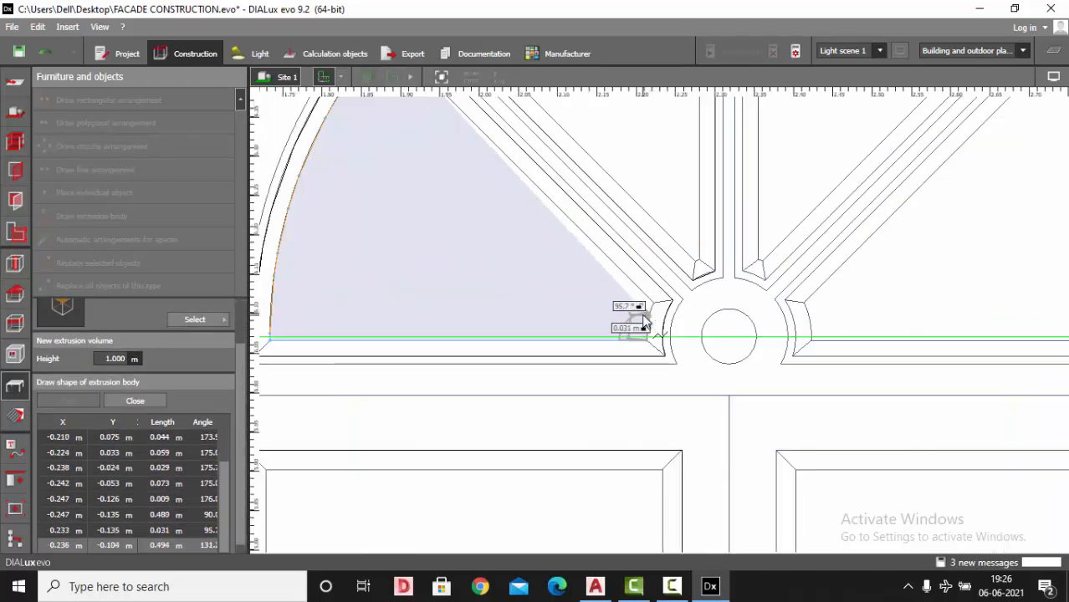
left_click(645, 316)
left_click(651, 302)
- Trace the diagonal edge and close the polygon to finish the lower-left fanlight's inner extrusion, about 0.49 by 0.39 m
scroll(583, 230, "down", 1)
left_click(575, 224)
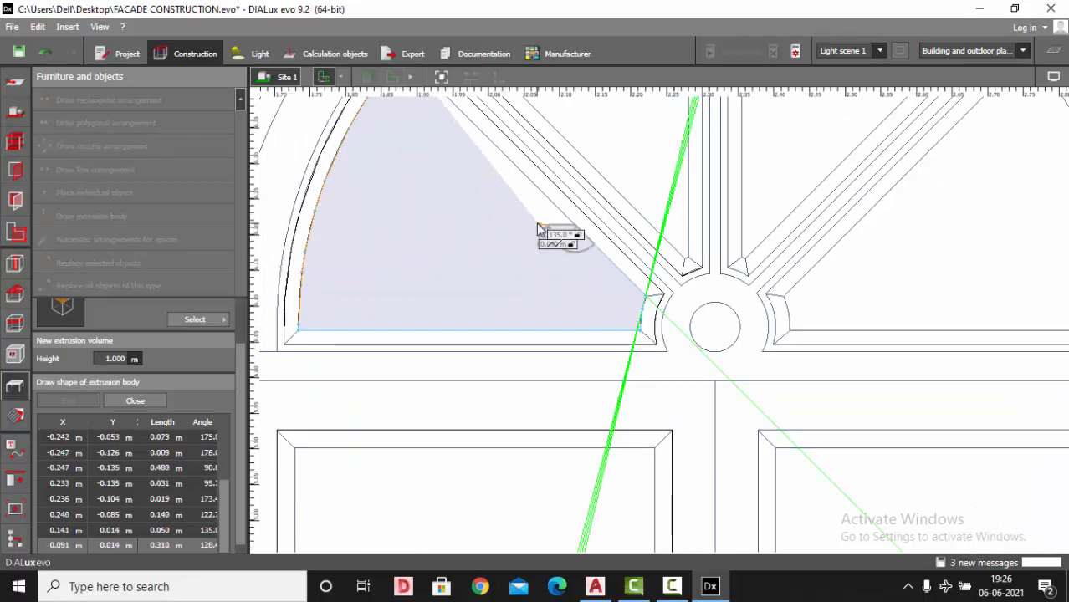
right_click(539, 230)
left_click(544, 234)
scroll(658, 329, "up", 2)
scroll(596, 342, "down", 4)
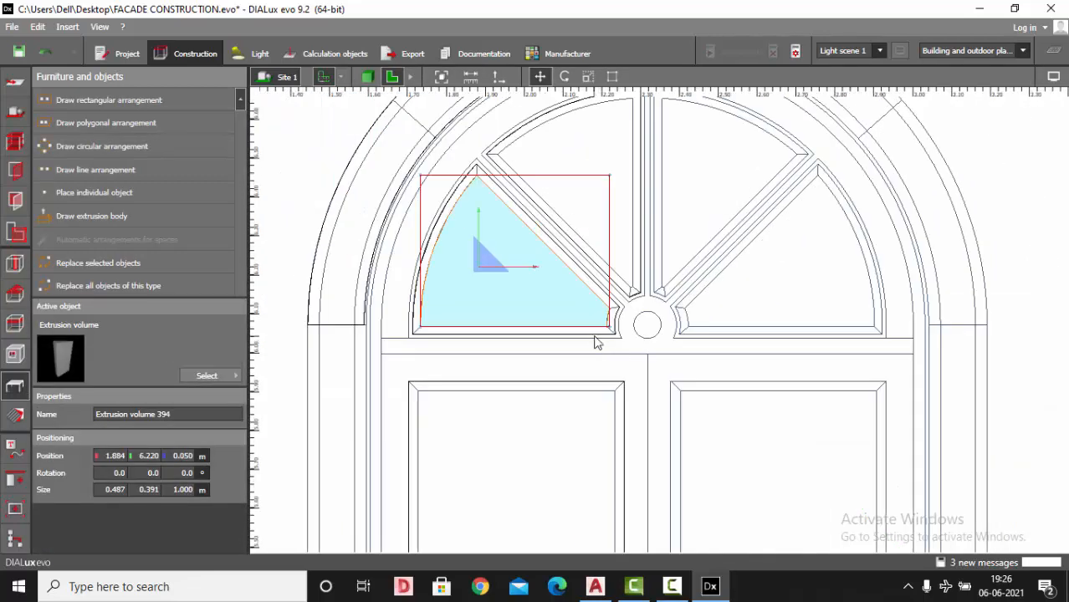
left_click(626, 241)
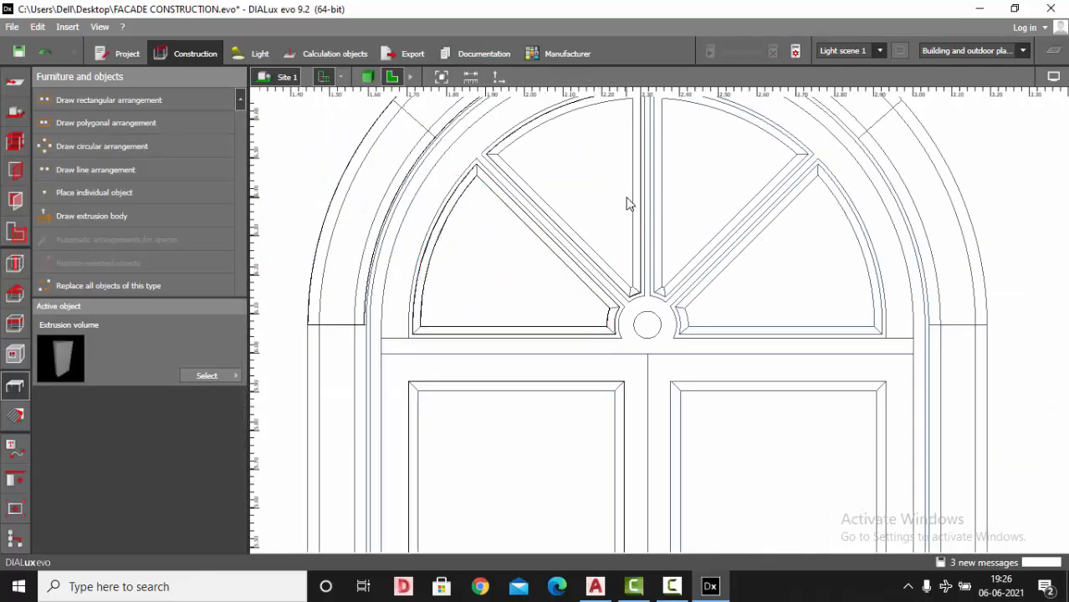
left_click(92, 215)
scroll(554, 219, "up", 2)
scroll(613, 343, "up", 2)
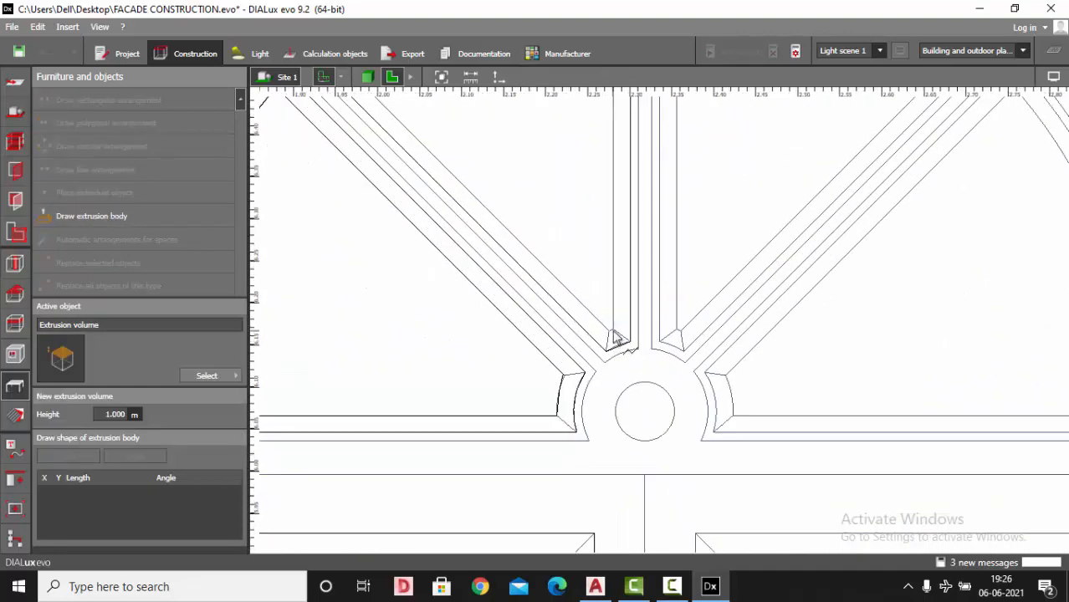
left_click(613, 331)
scroll(614, 333, "down", 3)
scroll(593, 162, "up", 2)
left_click(623, 174)
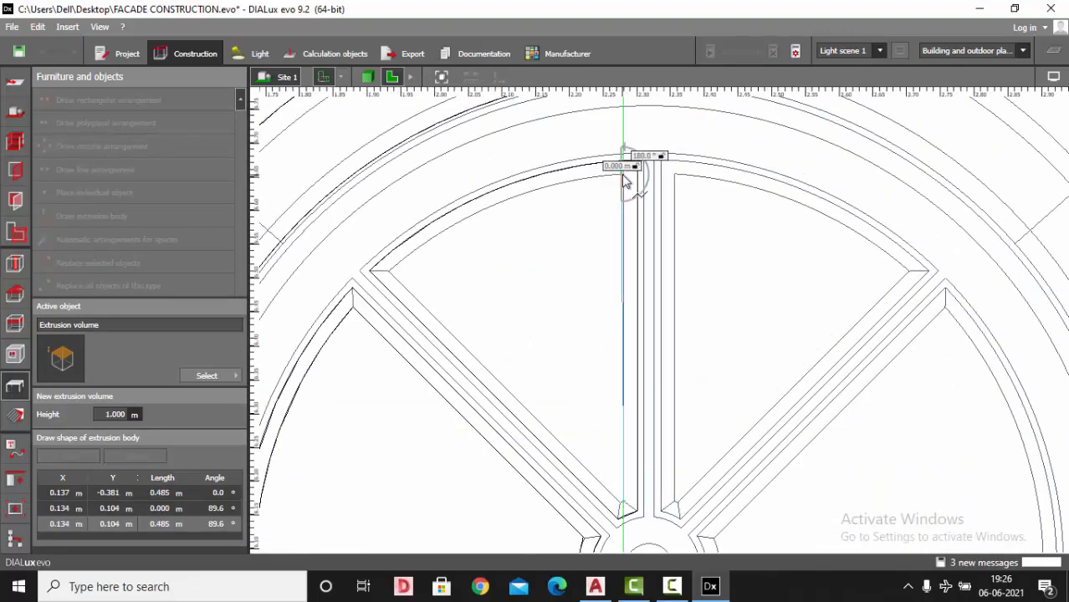
scroll(623, 176, "up", 2)
key("Escape")
- Start an extrusion body on the upper-left fanlight pane's inner outline, tracing its vertical edge upward and the first part of the curve
left_click(92, 216)
scroll(368, 223, "down", 3)
scroll(502, 448, "up", 2)
left_click(497, 447)
scroll(499, 435, "down", 2)
scroll(505, 159, "up", 2)
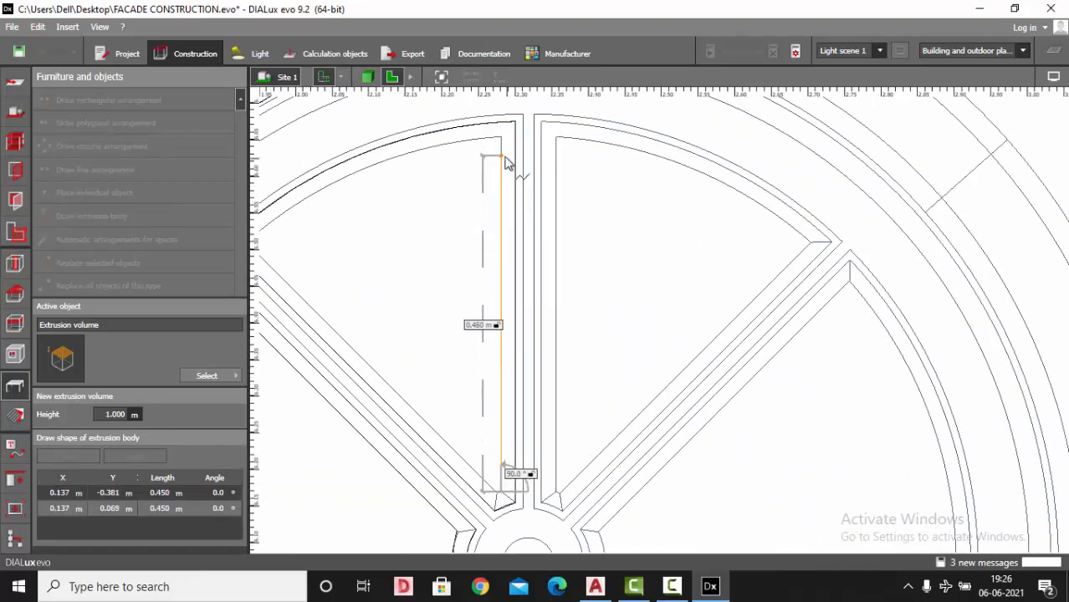
left_click(502, 135)
left_click(475, 138)
left_click(436, 144)
left_click(399, 154)
left_click(368, 168)
- Continue tracing the upper-left fanlight pane's inner curve down to its outer left corner
scroll(347, 182, "up", 1)
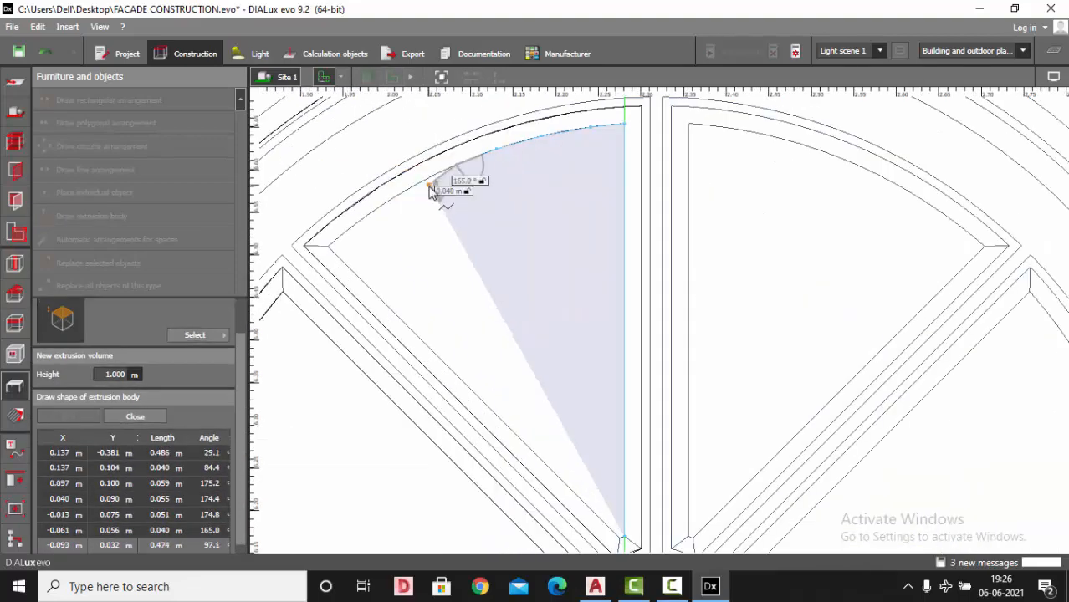
left_click(425, 180)
left_click(392, 198)
left_click(360, 219)
left_click(338, 235)
left_click(326, 247)
- Trace the diagonal edge back to the bottom corner near the hub and finish the upper-left fanlight's inner extrusion
scroll(329, 253, "down", 2)
scroll(372, 360, "up", 2)
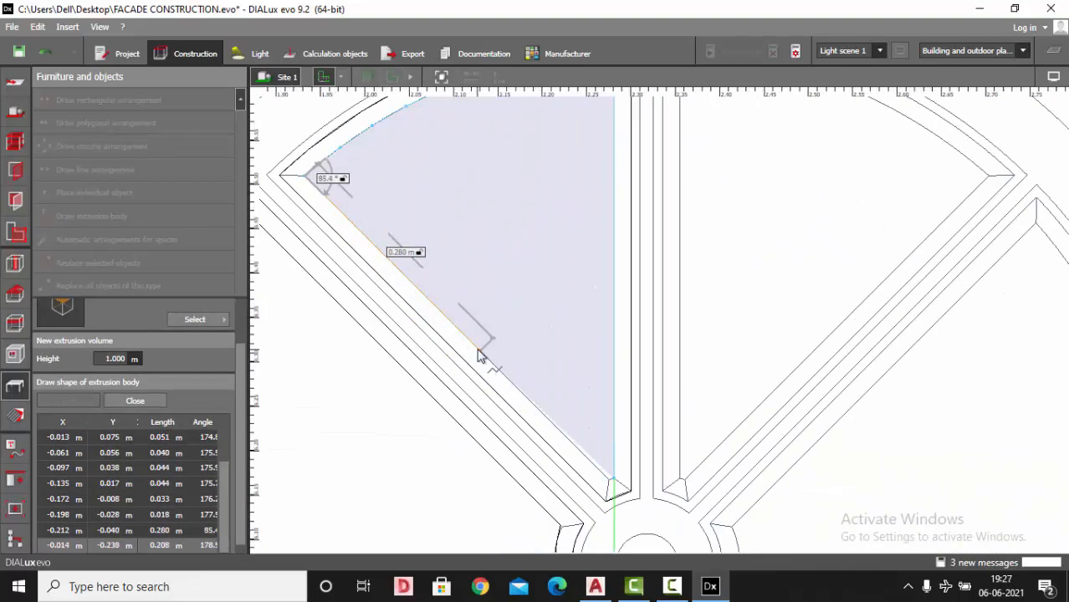
left_click(487, 359)
scroll(610, 483, "up", 1)
left_click(610, 484)
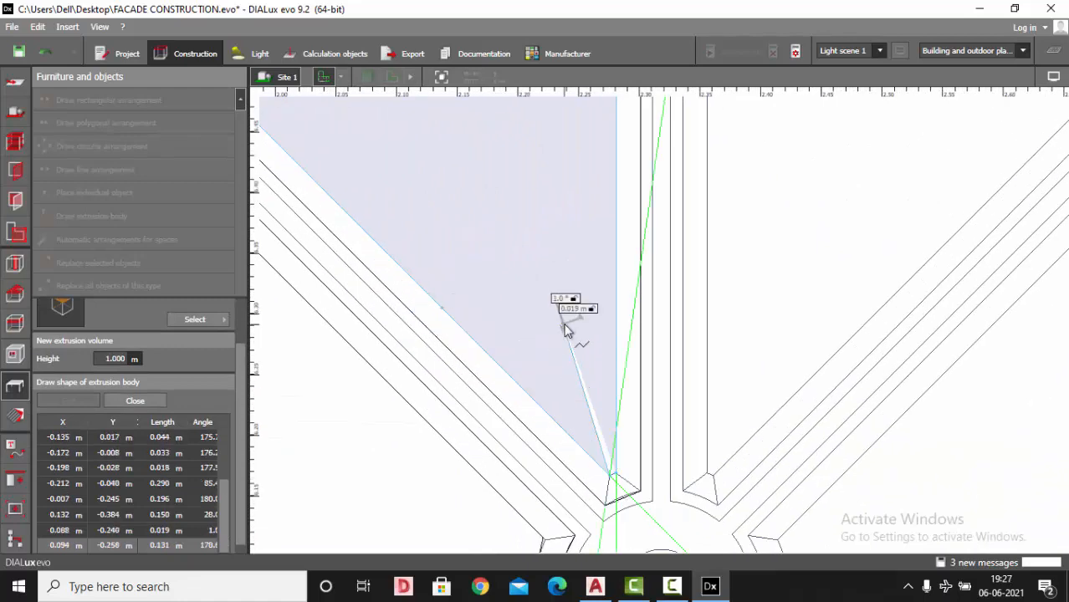
left_click(588, 312)
scroll(581, 179, "down", 5)
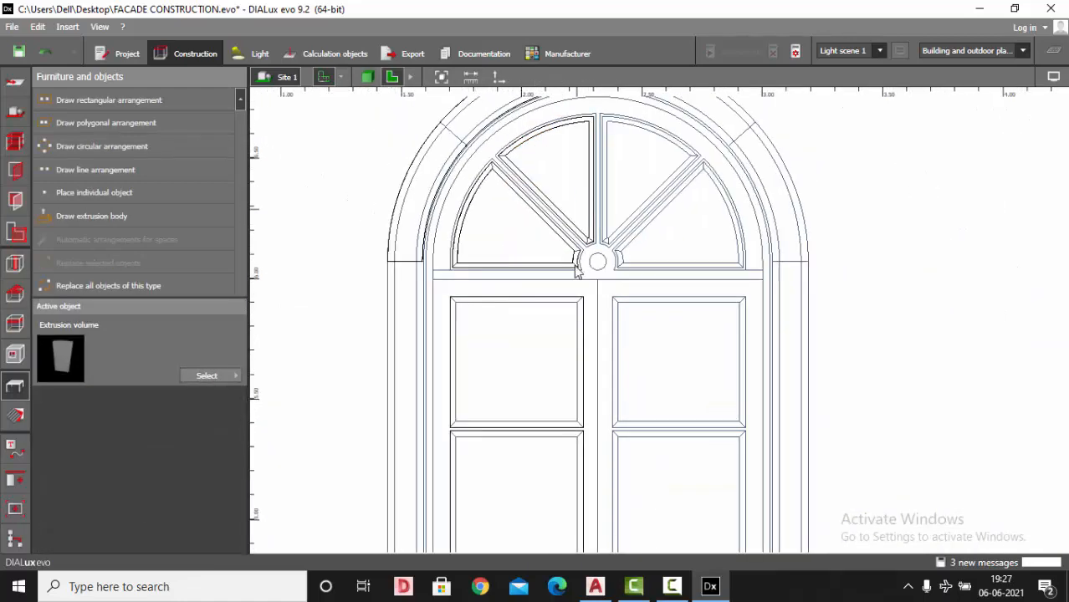
- Draw an extrusion body about 0.505 by 0.495 m on the inner outline of the upper-left rectangular pane and close the polygon
scroll(462, 404, "up", 3)
left_click(91, 216)
scroll(393, 416, "up", 1)
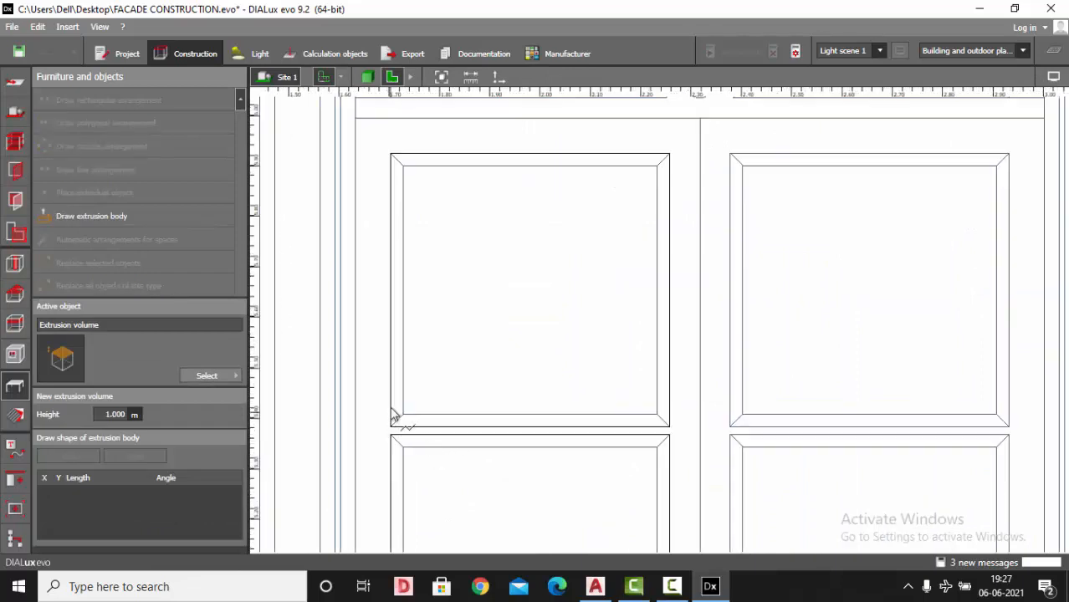
left_click(404, 415)
left_click(404, 166)
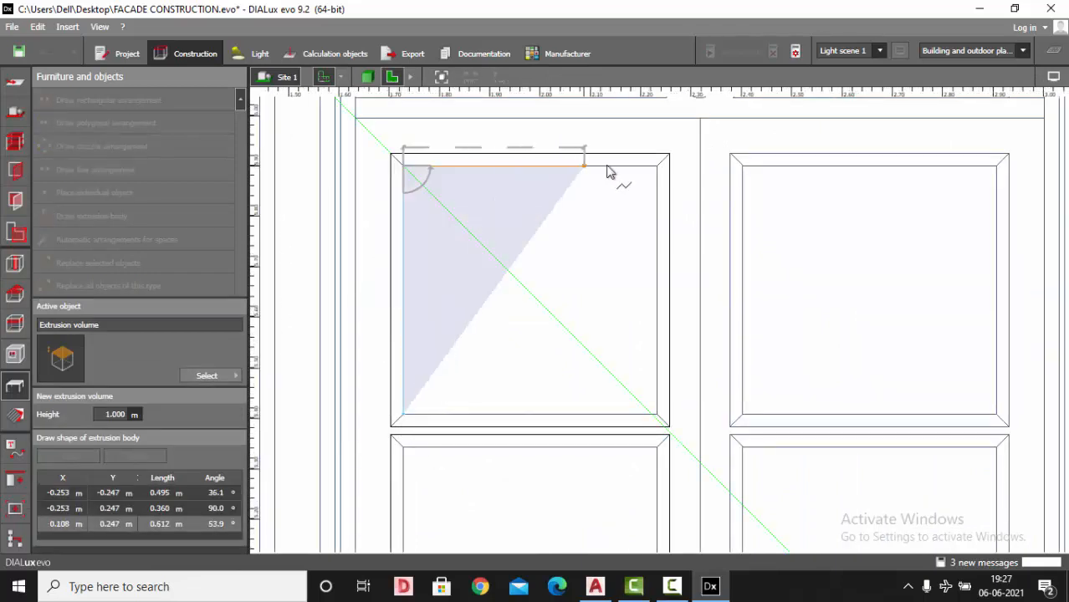
left_click(657, 172)
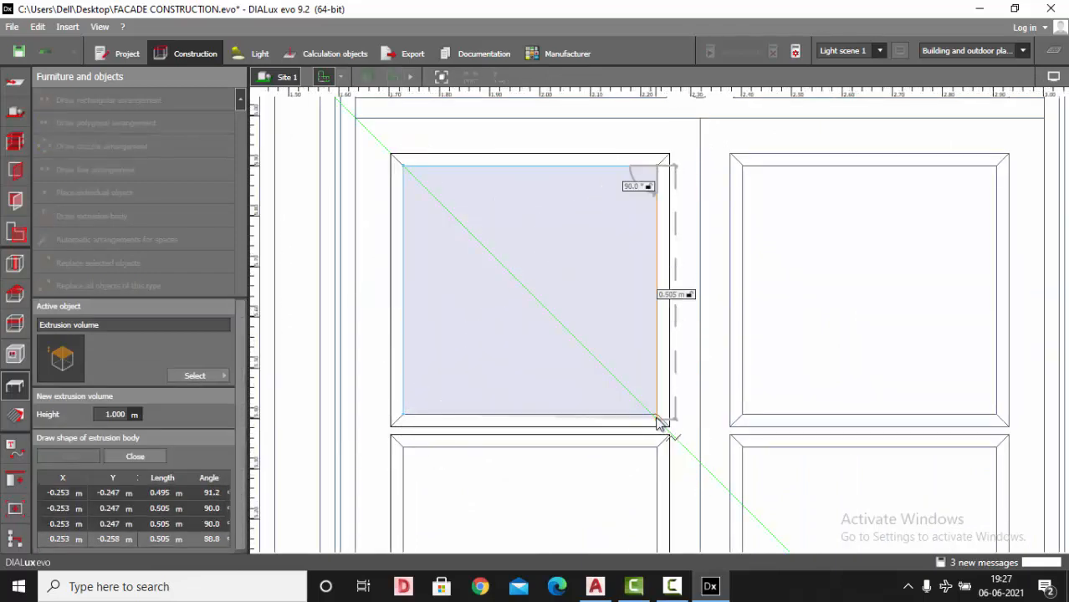
left_click(657, 416)
right_click(540, 389)
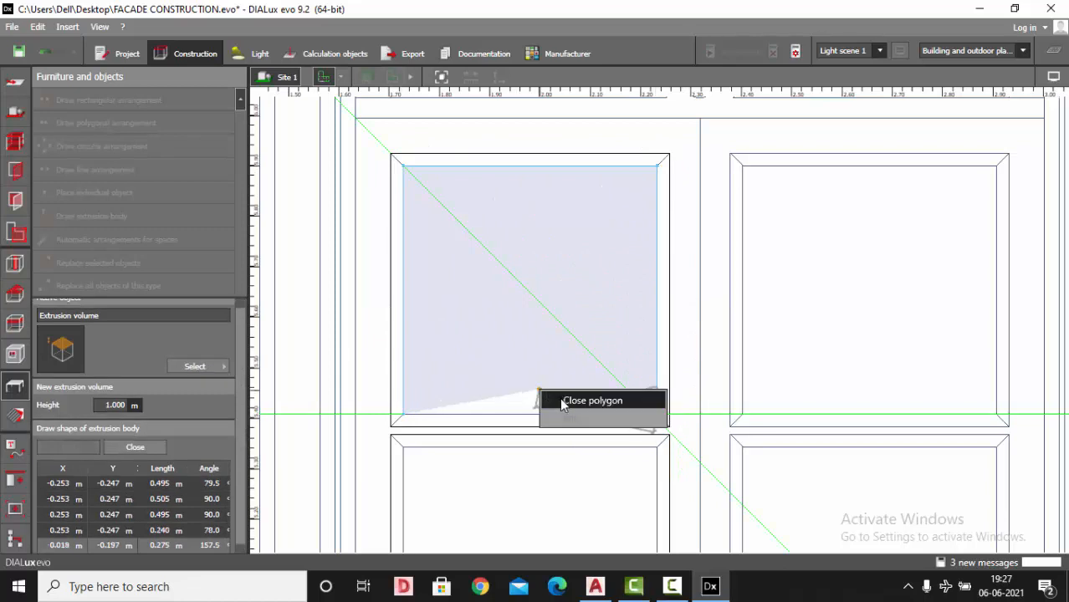
left_click(564, 402)
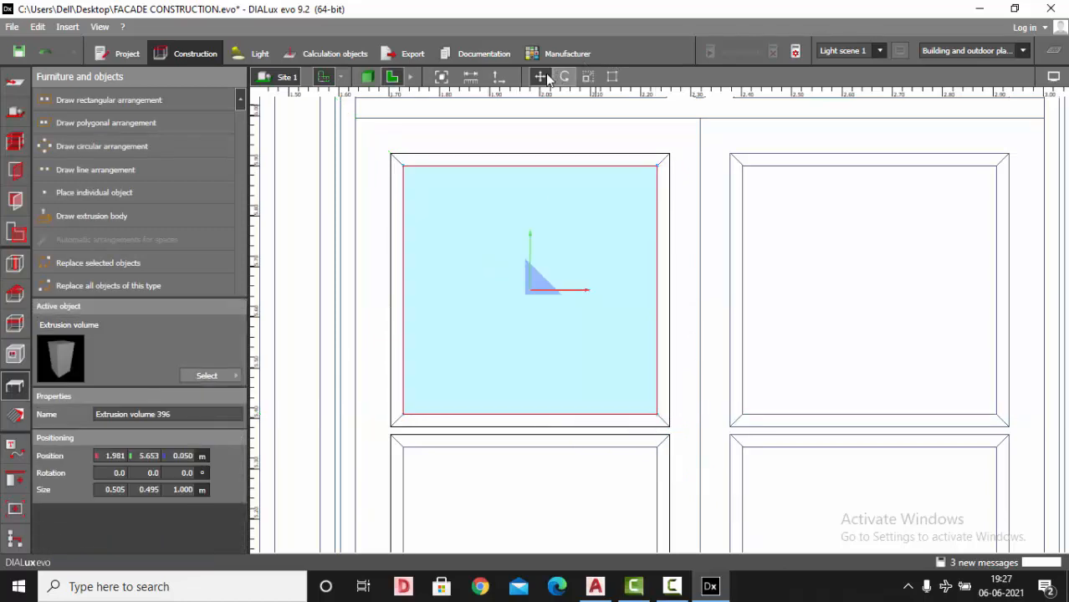
- Copy the inner rectangular extrusion into the middle and bottom panes of the left column
scroll(545, 242, "down", 2)
scroll(544, 238, "down", 1)
key("ctrl+c")
key("ctrl+v")
scroll(544, 238, "down", 4)
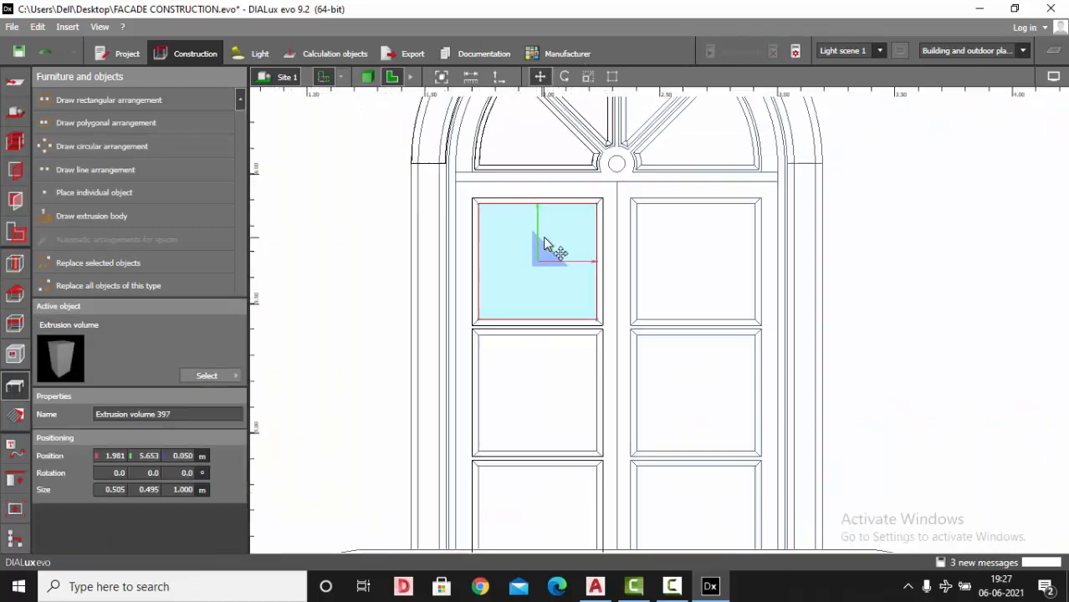
left_click_drag(541, 223, 539, 424)
key("ctrl+c")
key("ctrl+v")
key("Escape")
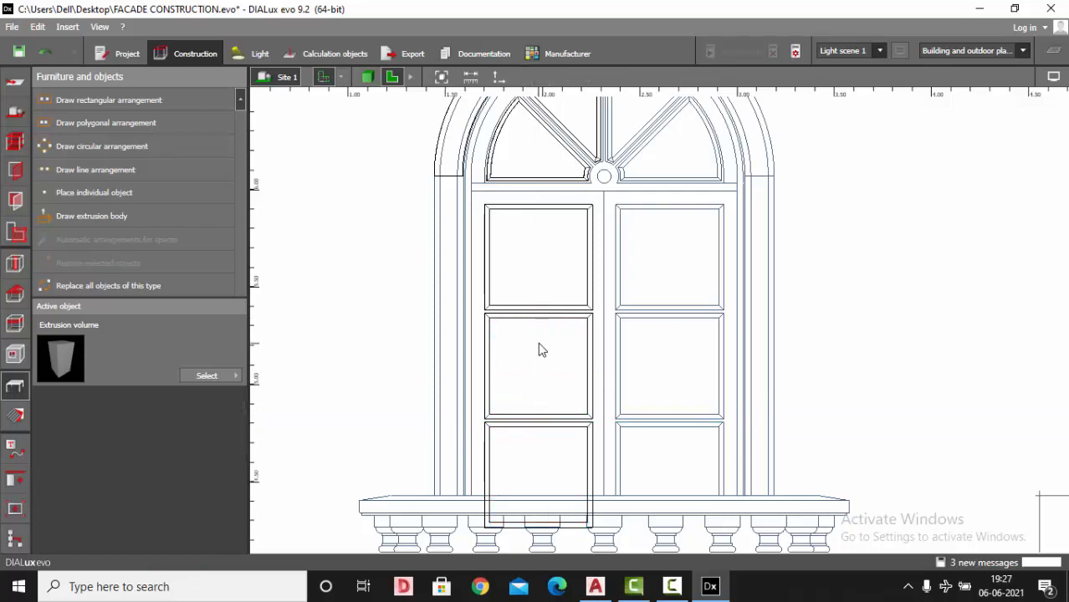
- Select the outer extrusions of the lower-left and upper-left fanlight panes together, leaving out their inner bodies
scroll(538, 343, "down", 5)
scroll(537, 219, "up", 4)
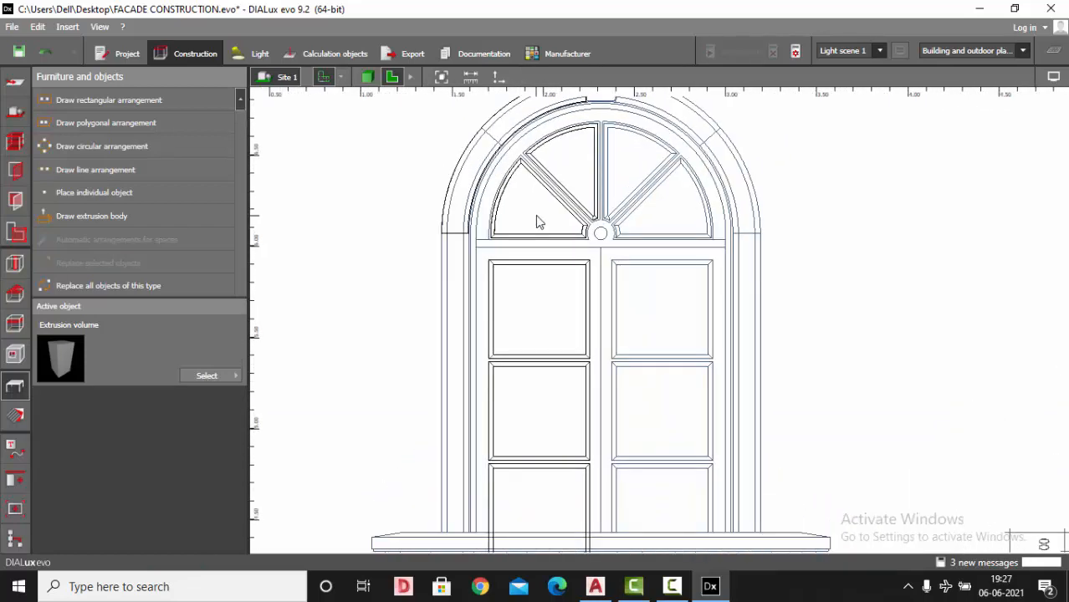
scroll(538, 215, "up", 2)
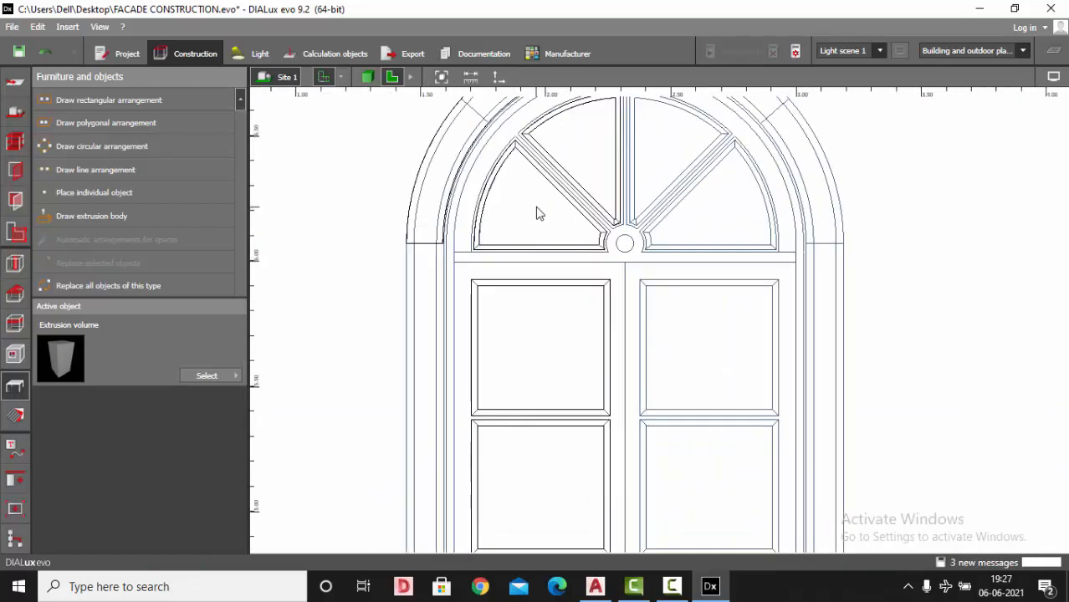
left_click(500, 175)
left_click(499, 168)
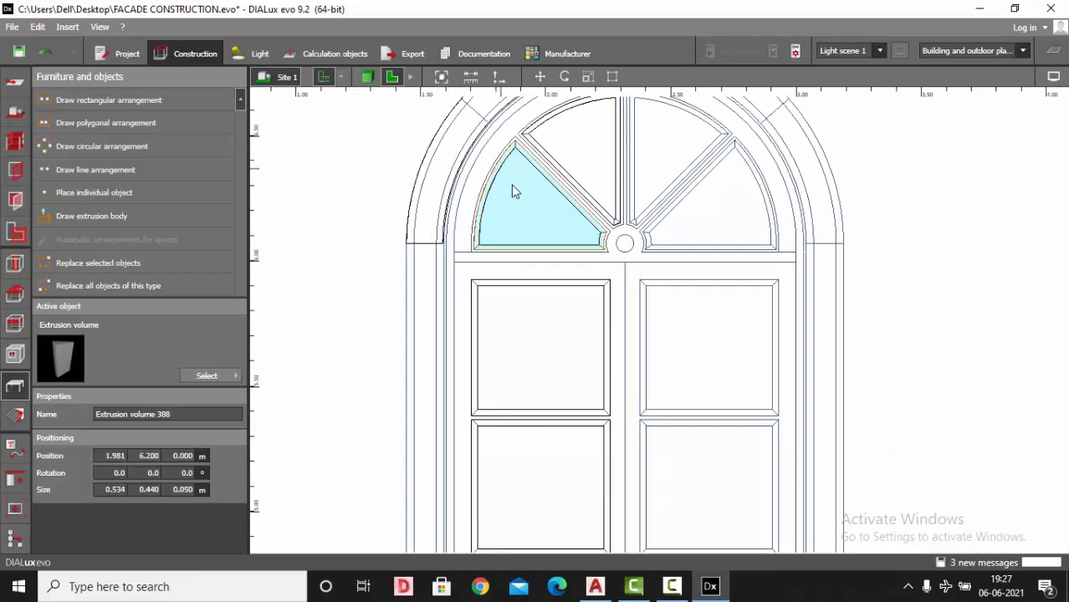
left_click(515, 191)
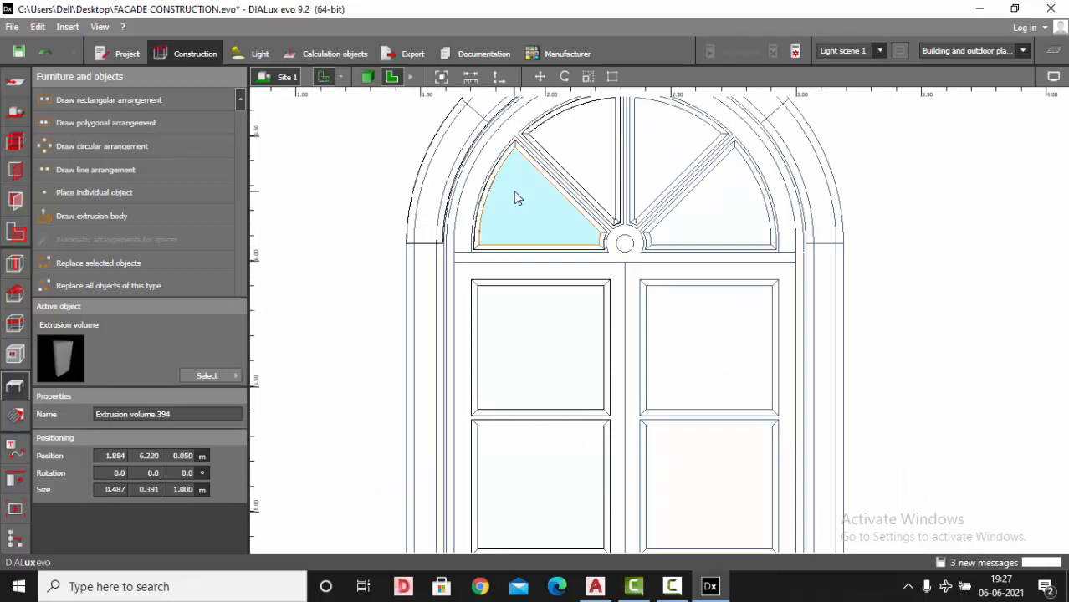
scroll(495, 176, "up", 1)
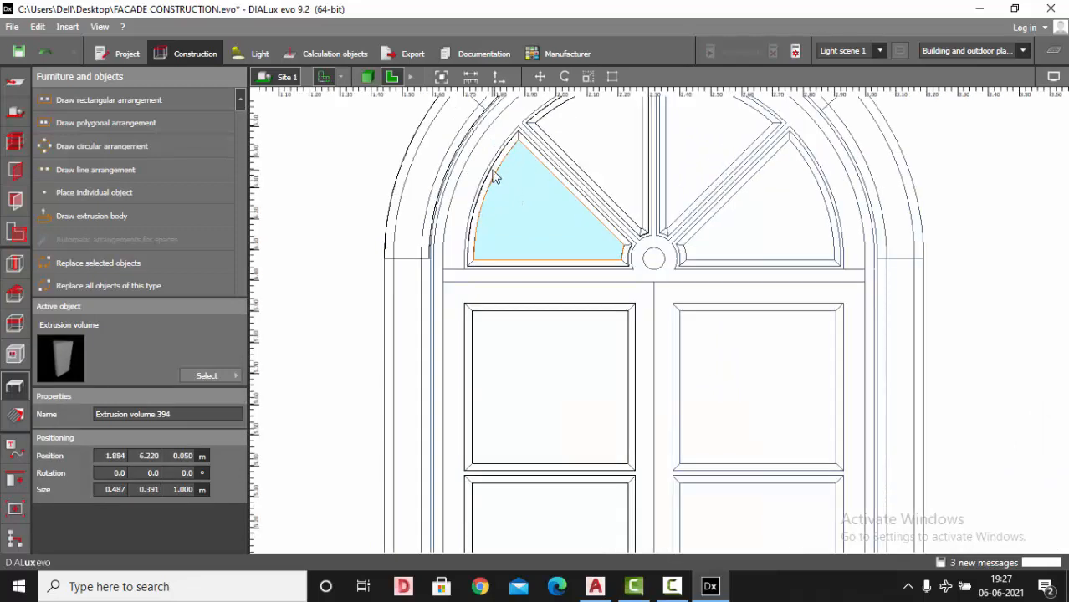
left_click(494, 176)
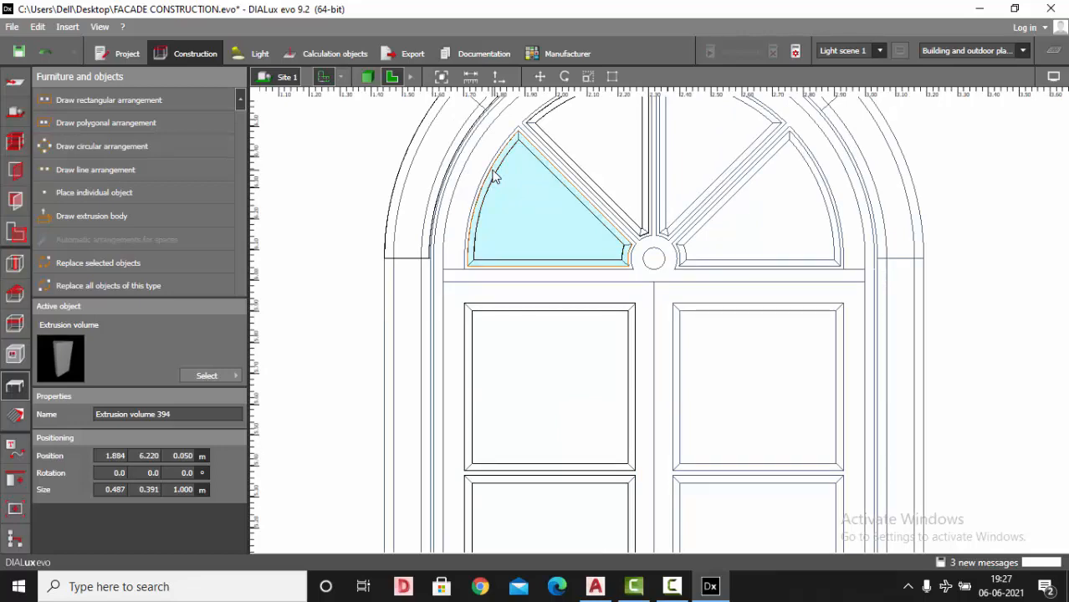
scroll(494, 176, "down", 2)
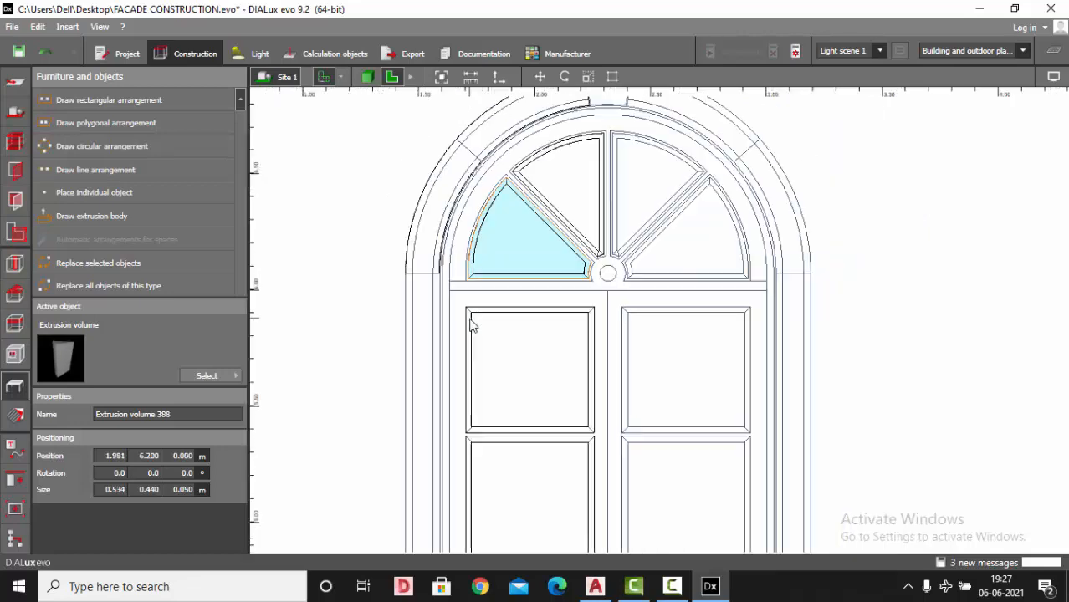
scroll(517, 182, "up", 3)
left_click(521, 170, "ctrl")
scroll(521, 169, "up", 2)
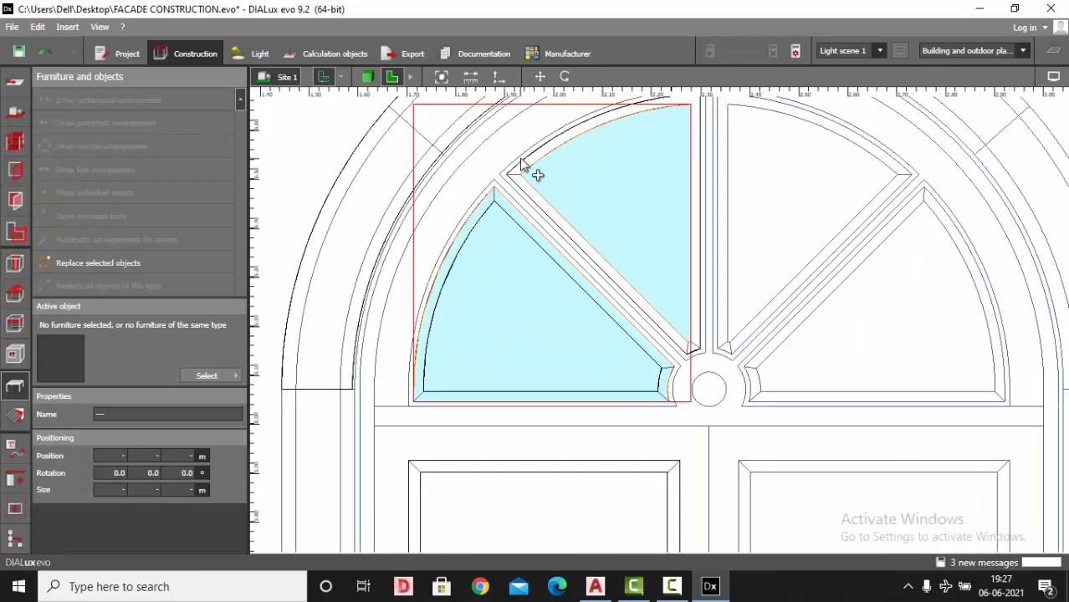
scroll(538, 180, "down", 2)
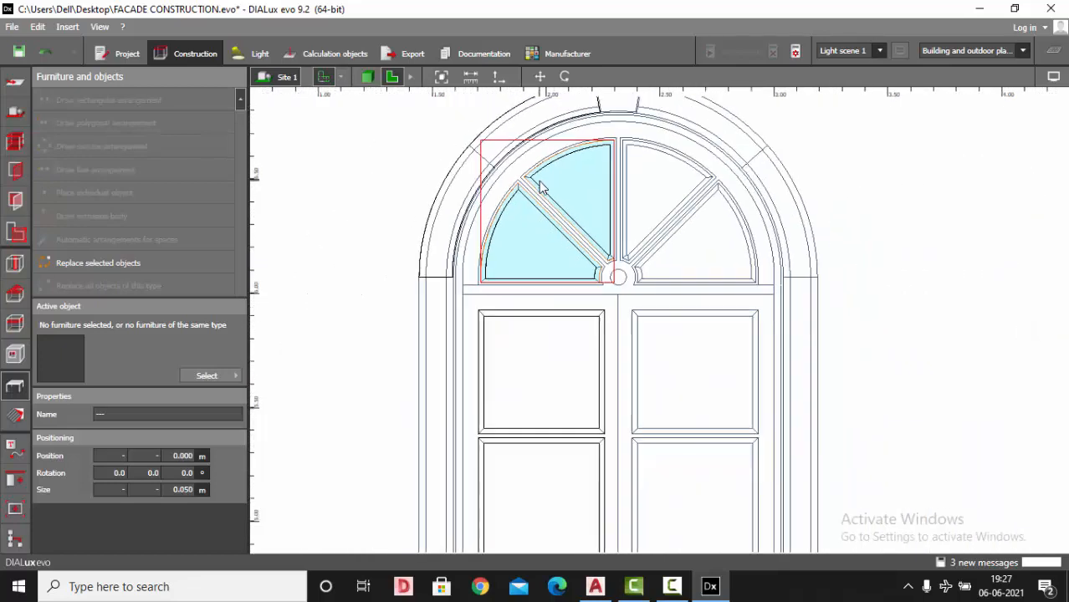
- Add the outer extrusions of the upper and middle rectangular panes in the left column to the selected fanlight bodies
scroll(464, 297, "up", 3)
scroll(480, 293, "down", 2)
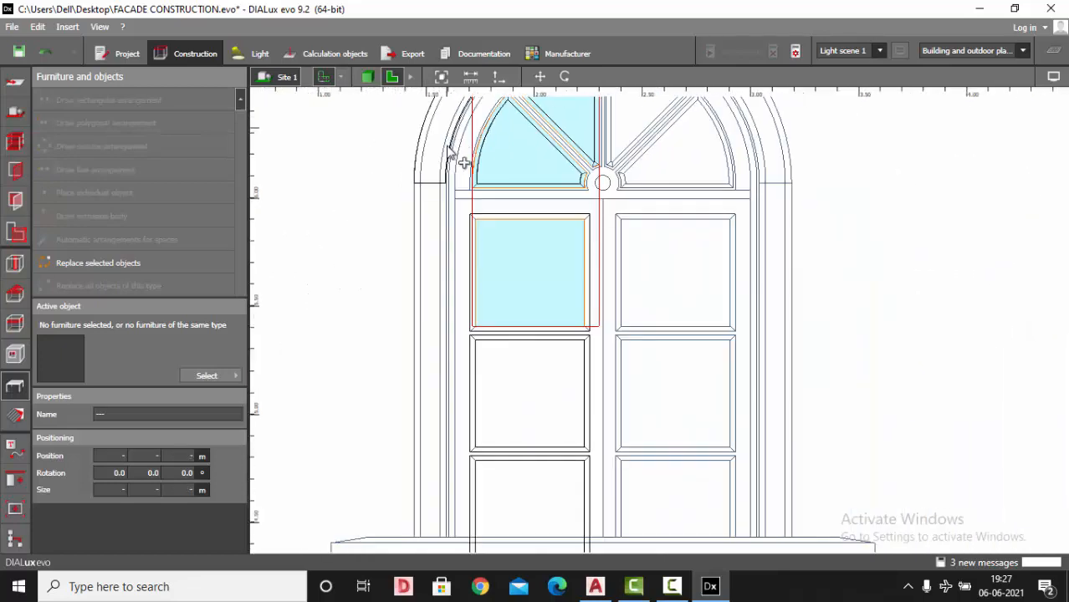
scroll(513, 274, "up", 3)
left_click(474, 232, "ctrl")
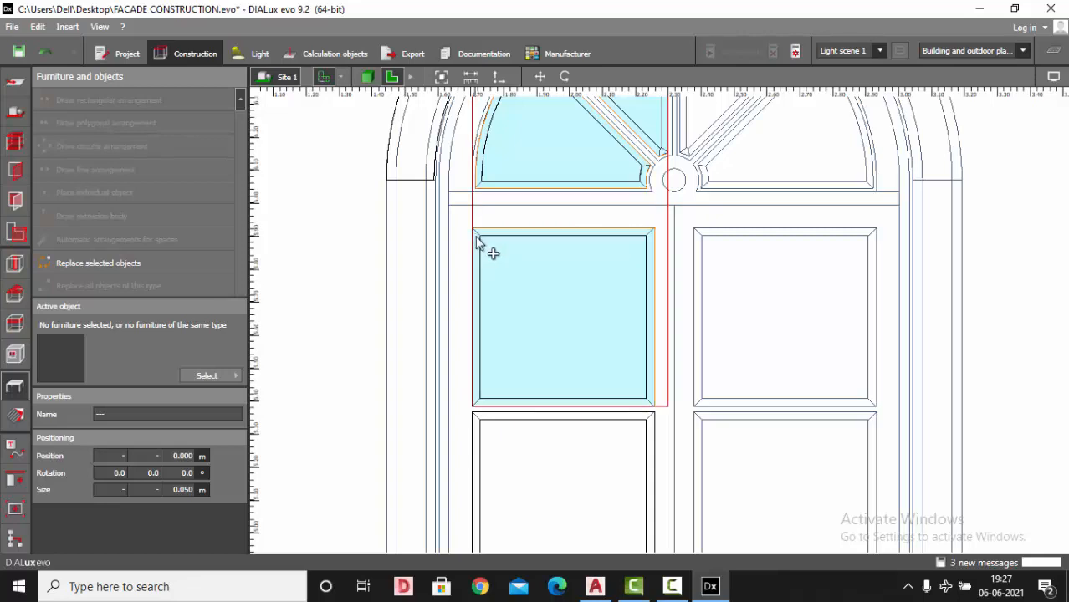
scroll(476, 234, "down", 2)
scroll(479, 345, "up", 3)
left_click(474, 332, "ctrl")
scroll(466, 250, "down", 2)
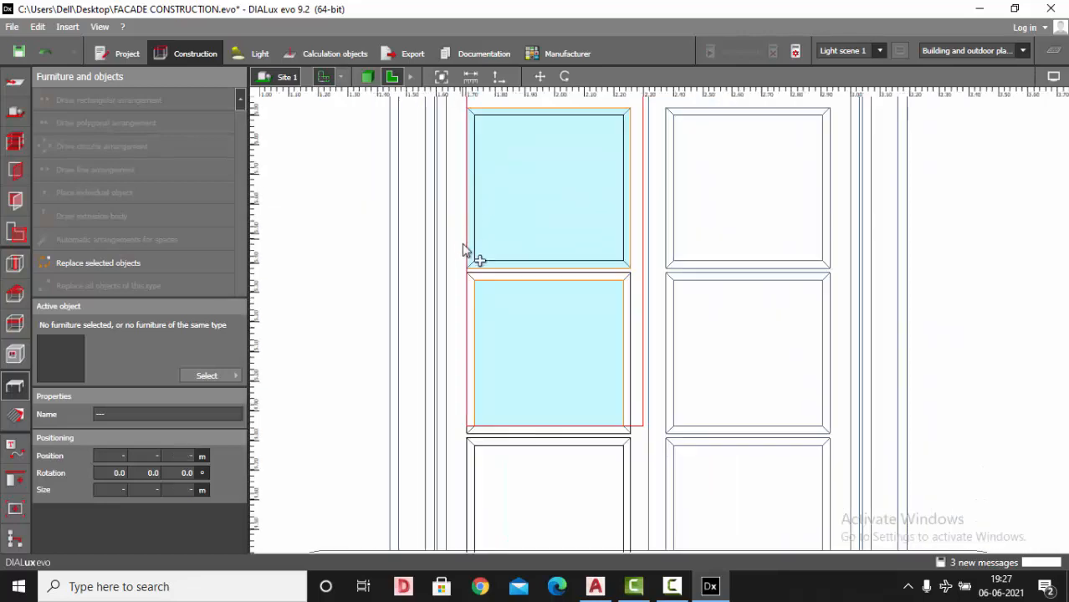
scroll(474, 301, "up", 3)
left_click(470, 298, "ctrl")
scroll(452, 268, "down", 2)
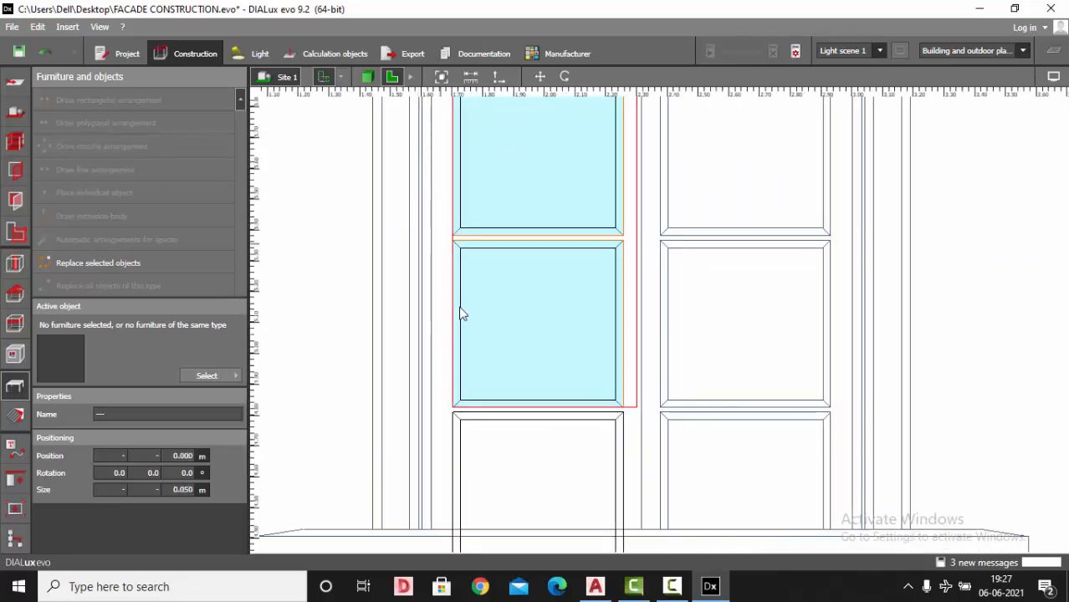
- Add the bottom-left rectangular pane's outer extrusion to the selection, leaving its inner body out
scroll(455, 452, "up", 3)
left_click(458, 429, "ctrl")
left_click(459, 422, "ctrl")
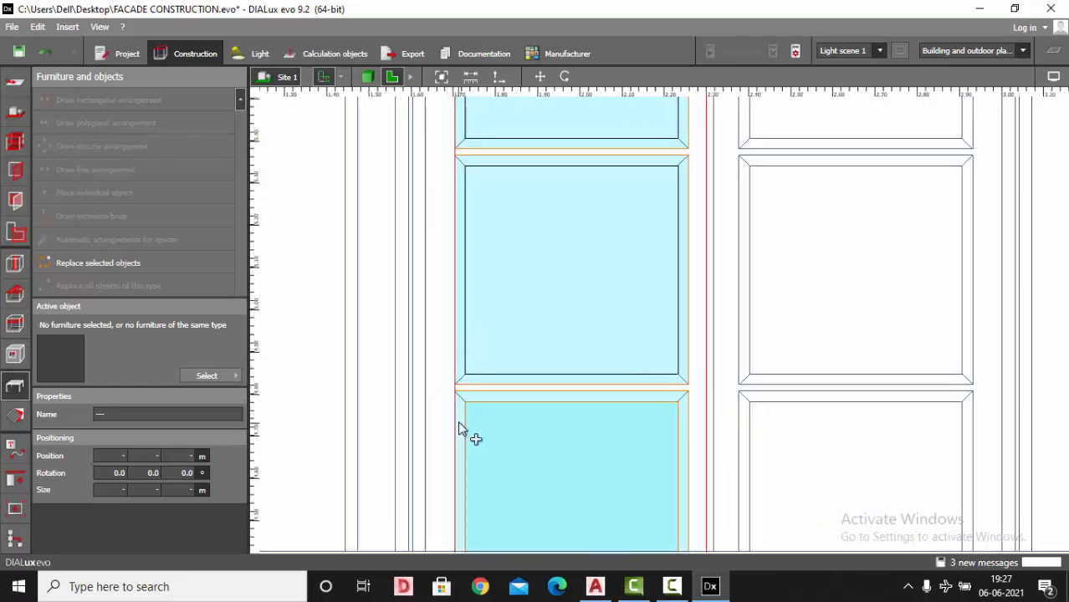
left_click(482, 428, "ctrl")
scroll(457, 205, "down", 3)
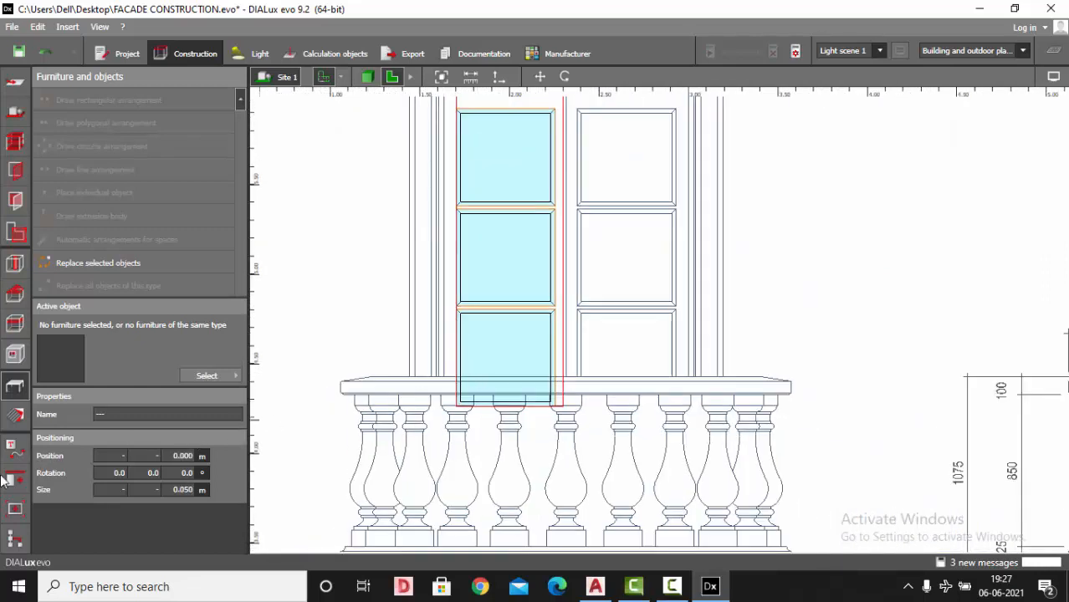
- Group the five selected outer extrusions and combine them into one object with the Boolean Combine operation
left_click(12, 478)
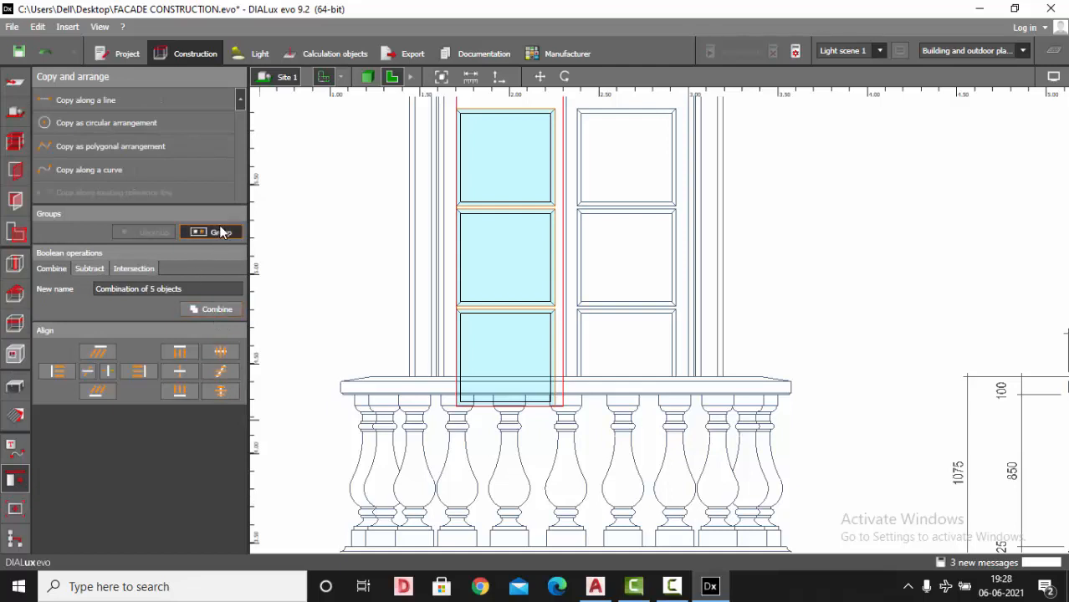
left_click(219, 228)
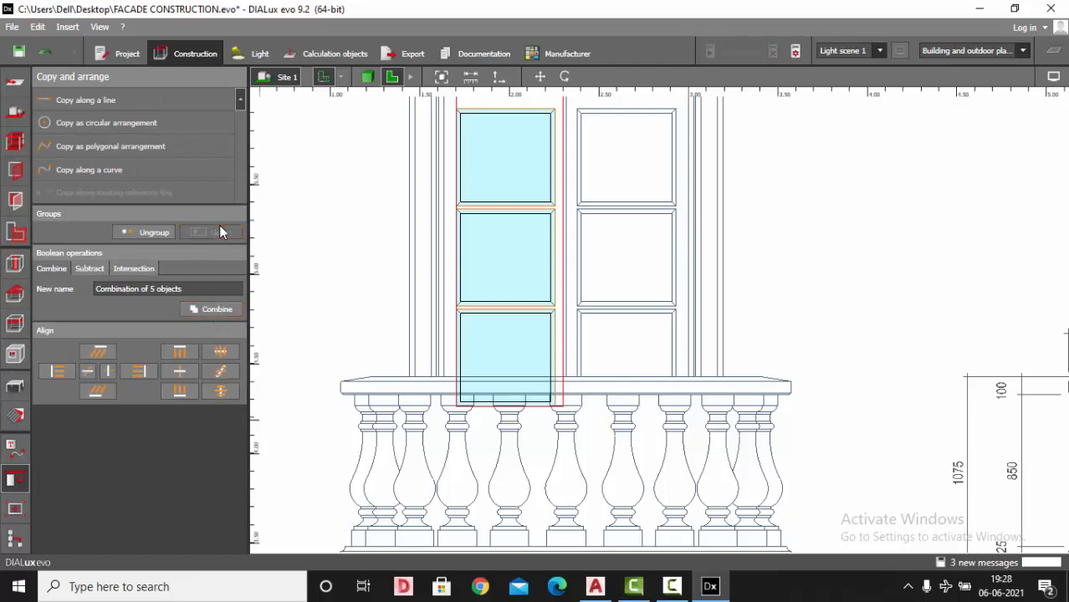
left_click(216, 309)
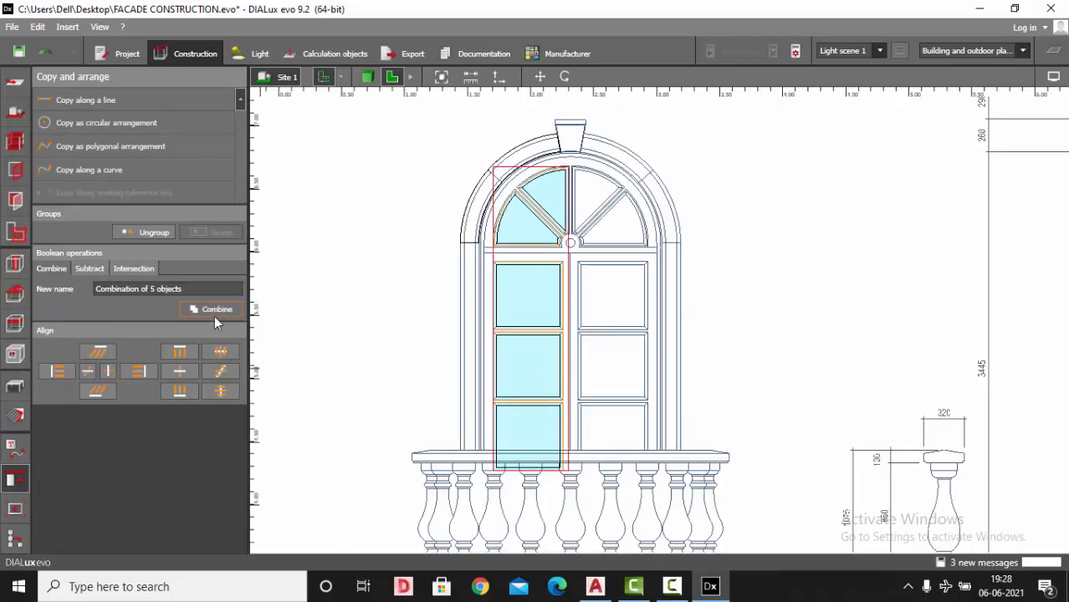
left_click(218, 311)
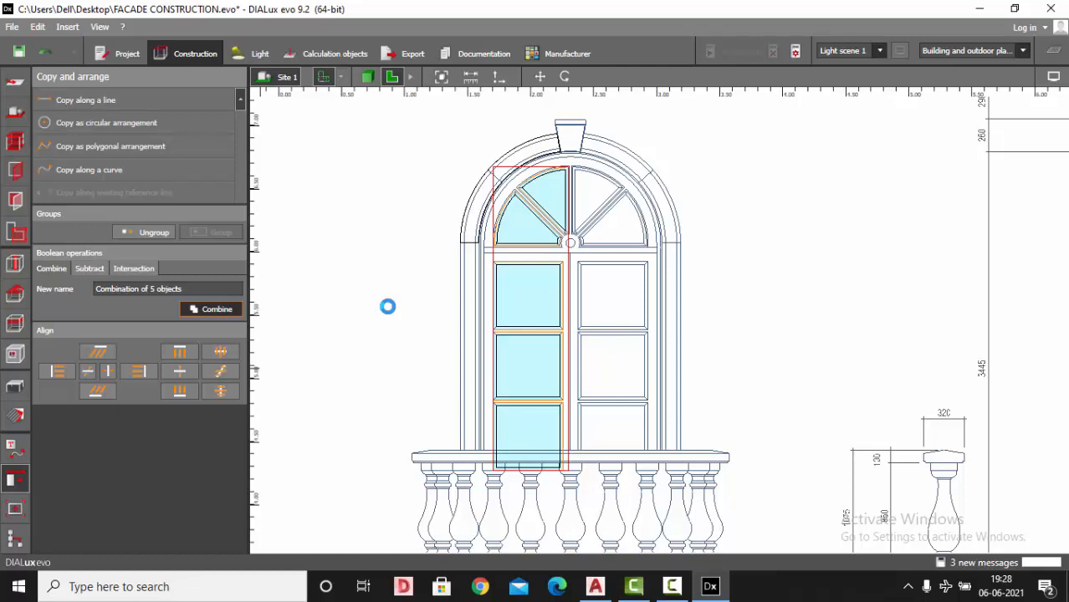
- Select the five inner extrusions of the two left fanlight panes and the three rectangular panes below them
scroll(406, 306, "up", 1)
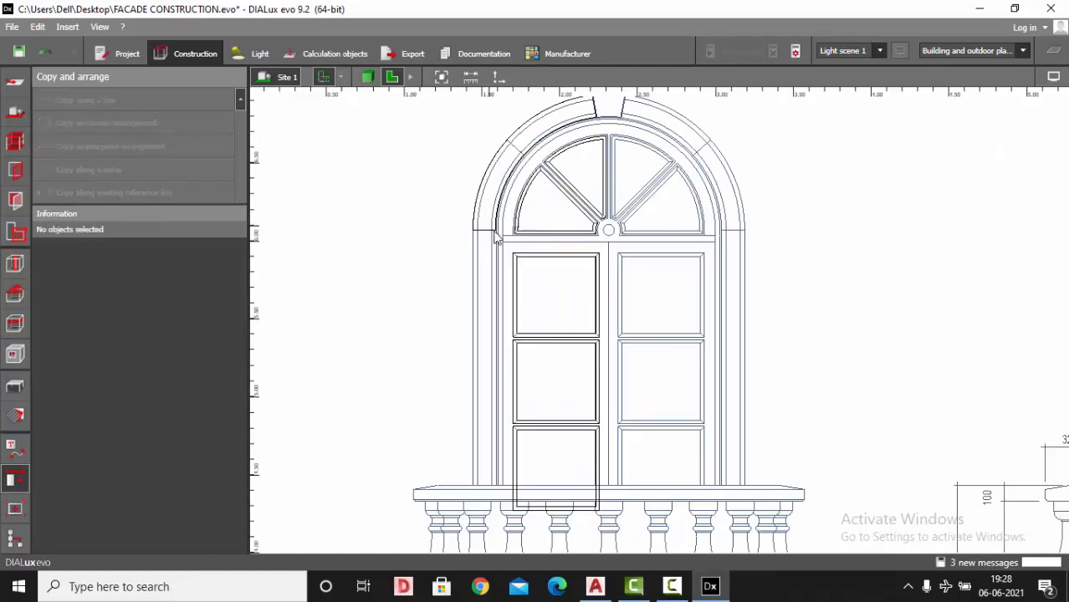
left_click(545, 226)
left_click(551, 280, "ctrl")
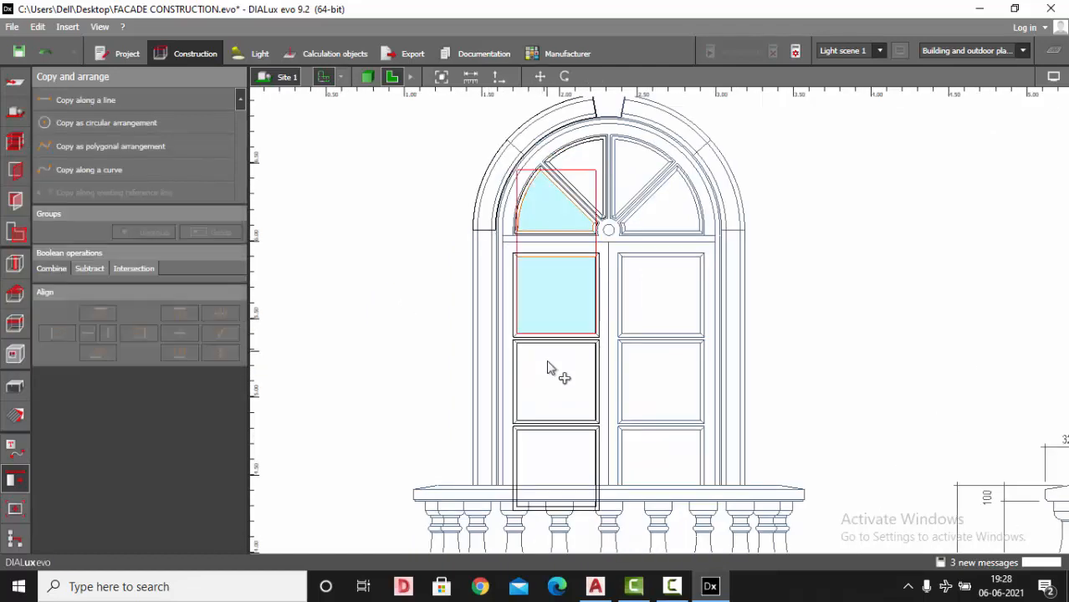
left_click(554, 370, "ctrl")
left_click(553, 466, "ctrl")
left_click(588, 160, "ctrl")
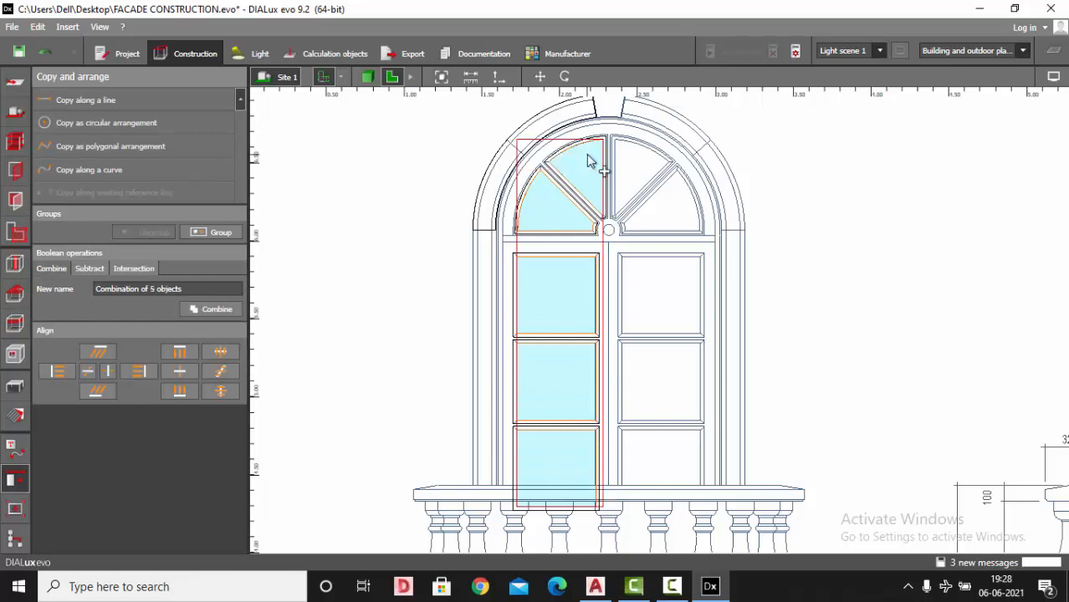
- In the front view, move the five inner bodies down about 0.2 m so they pass fully through the outer body
left_click(411, 77)
left_click(416, 80)
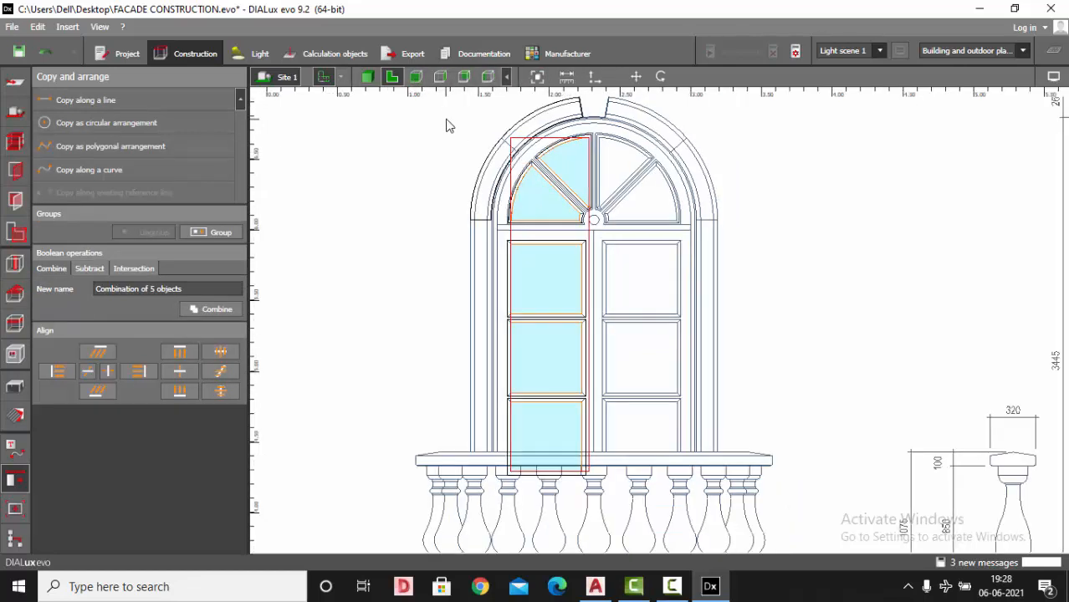
left_click(415, 77)
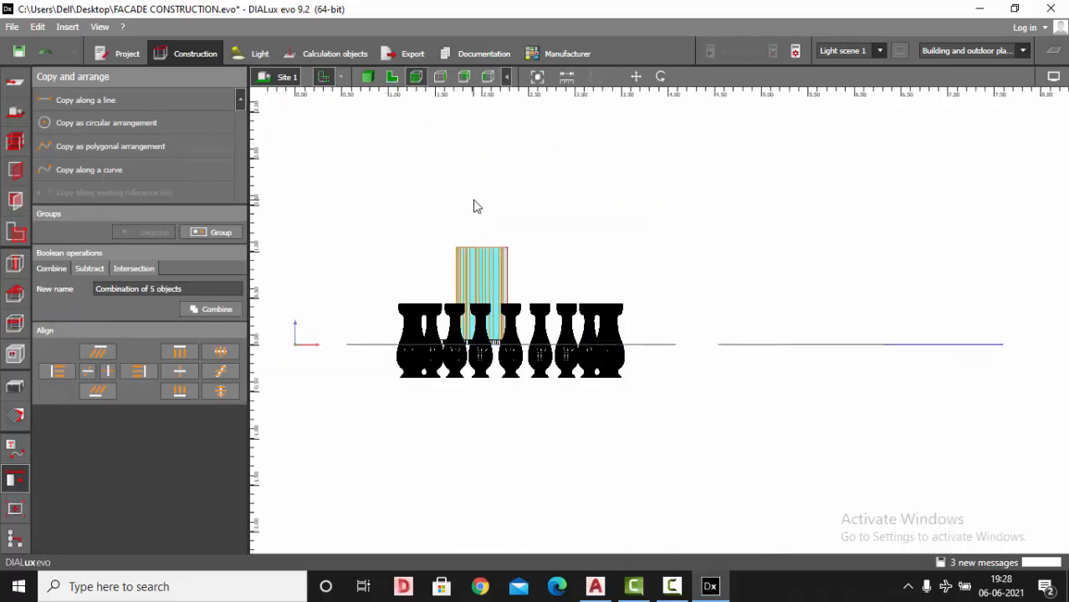
scroll(473, 207, "up", 3)
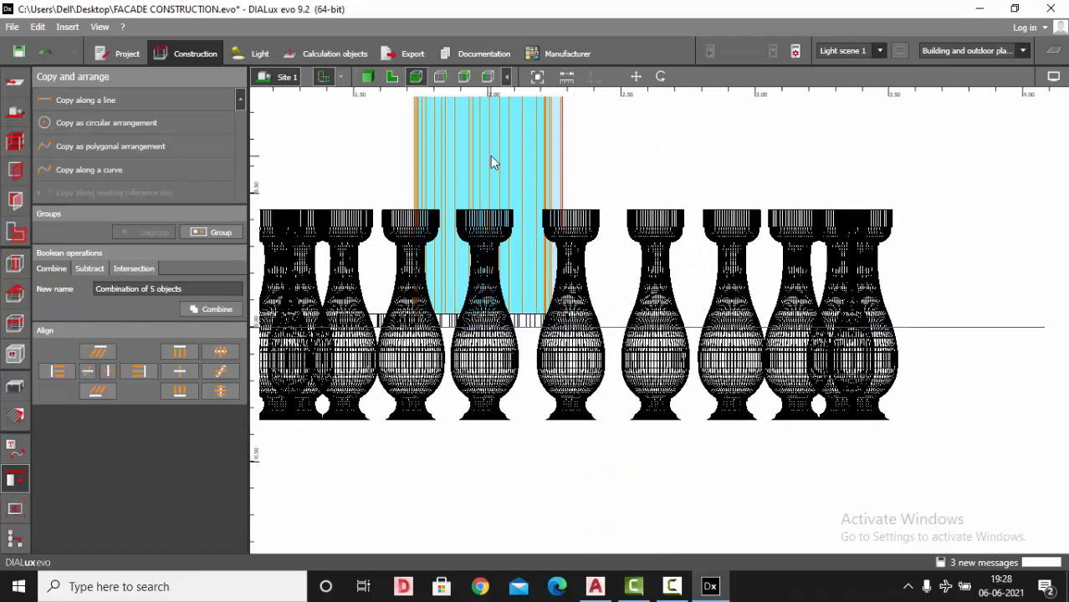
left_click(636, 77)
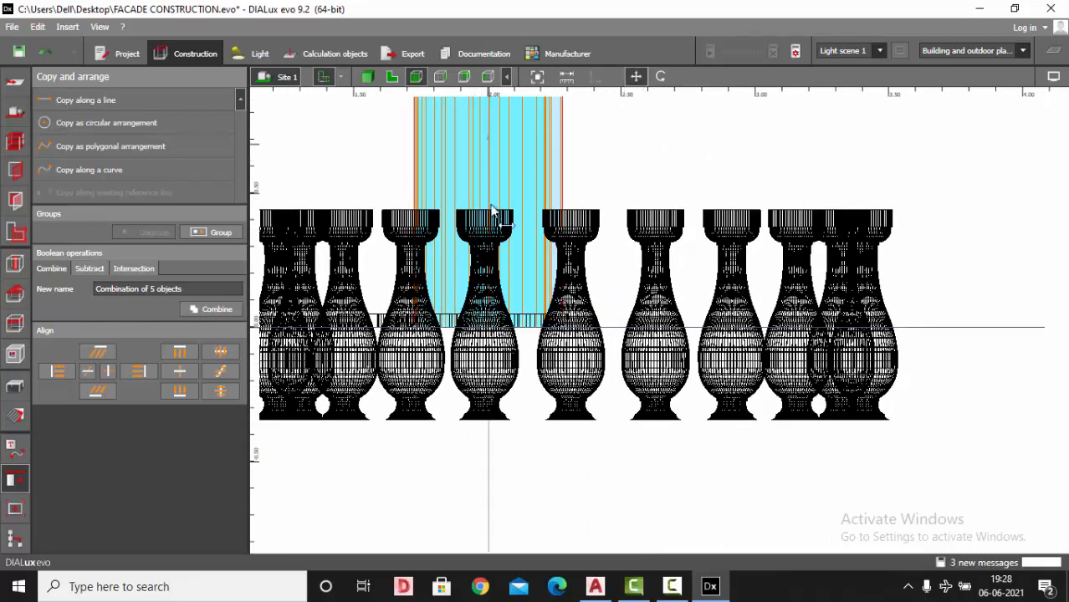
scroll(437, 137, "up", 1)
- Check the inner bodies against the combined outer body from the side and reselect all five inner bodies
left_click(440, 77)
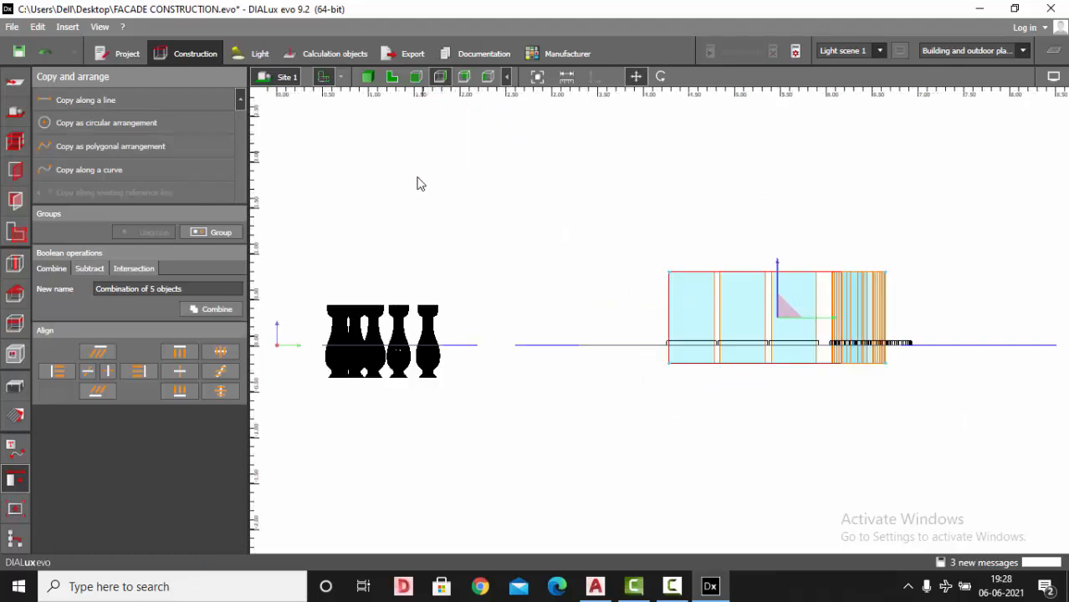
scroll(804, 336, "up", 3)
left_click(910, 353)
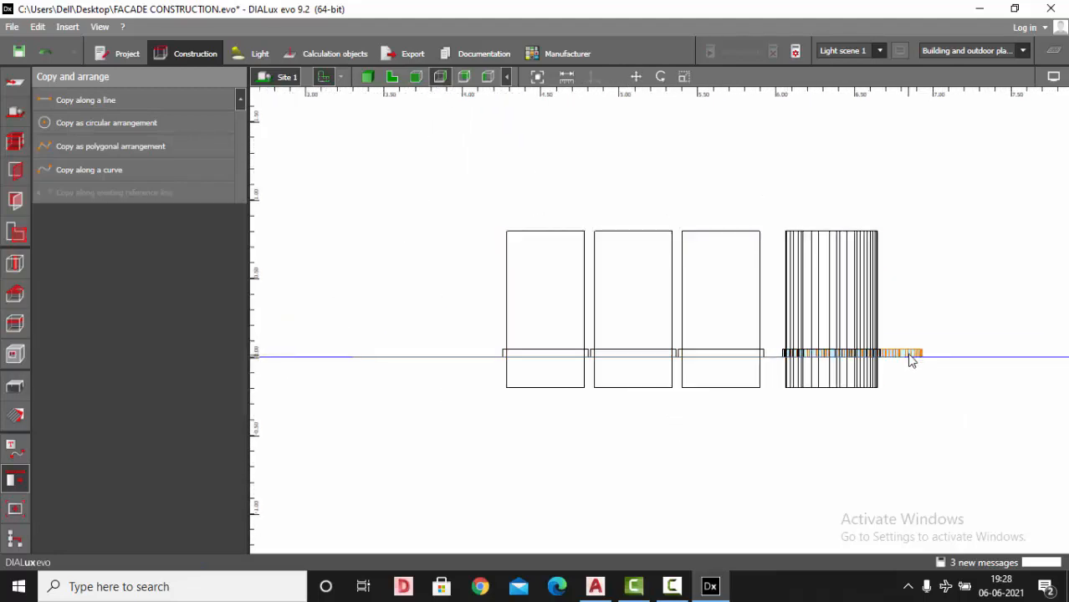
left_click(718, 359)
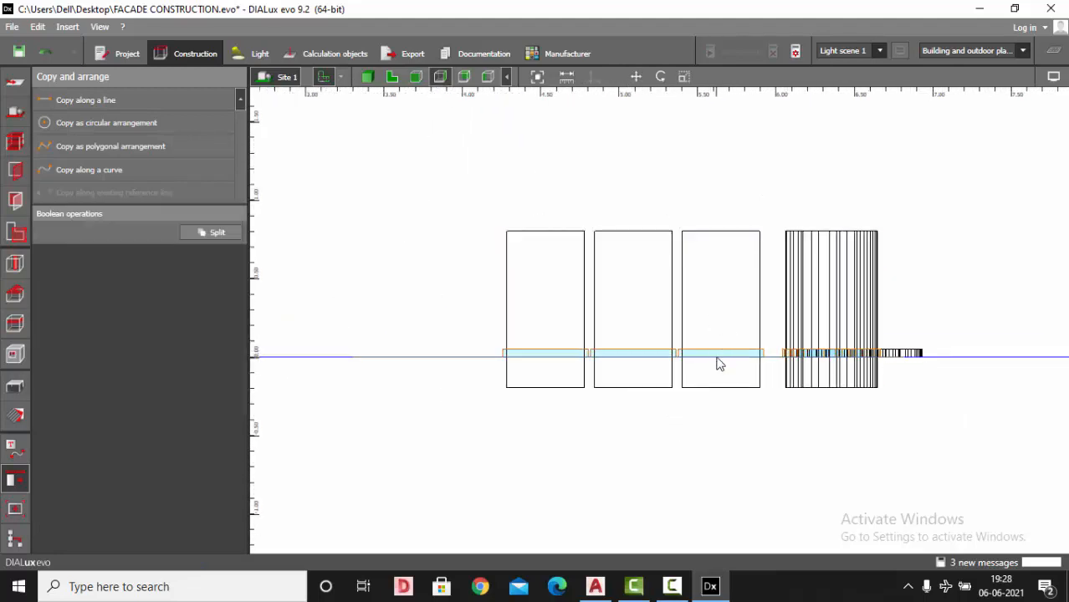
left_click(706, 293)
left_click_drag(905, 264, 388, 214)
left_click(391, 77)
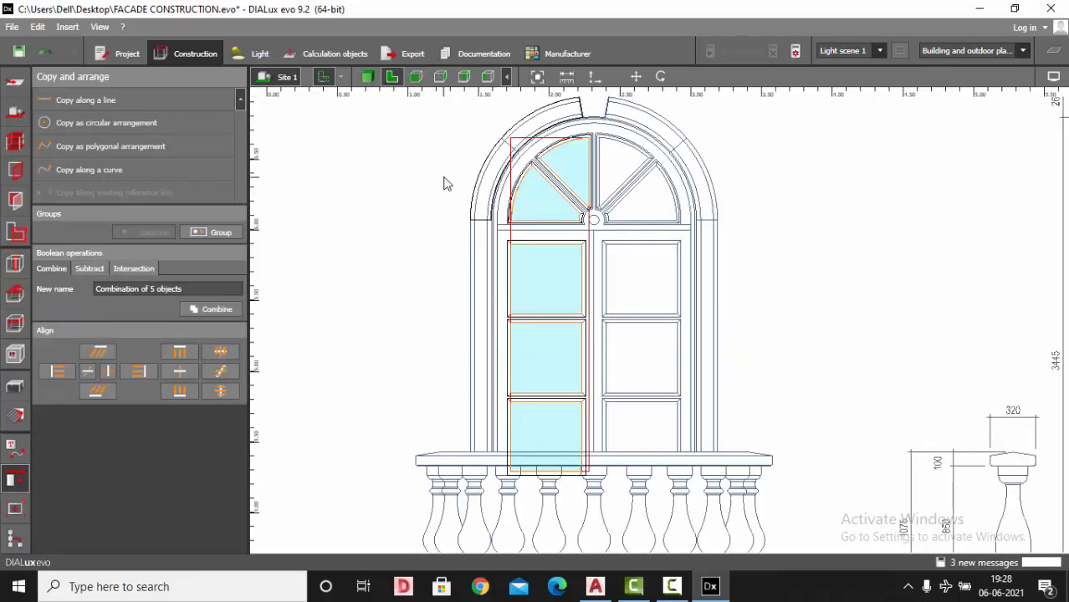
- In the 3D view, add the combined outer body to the selection of the five inner bodies
left_click(364, 80)
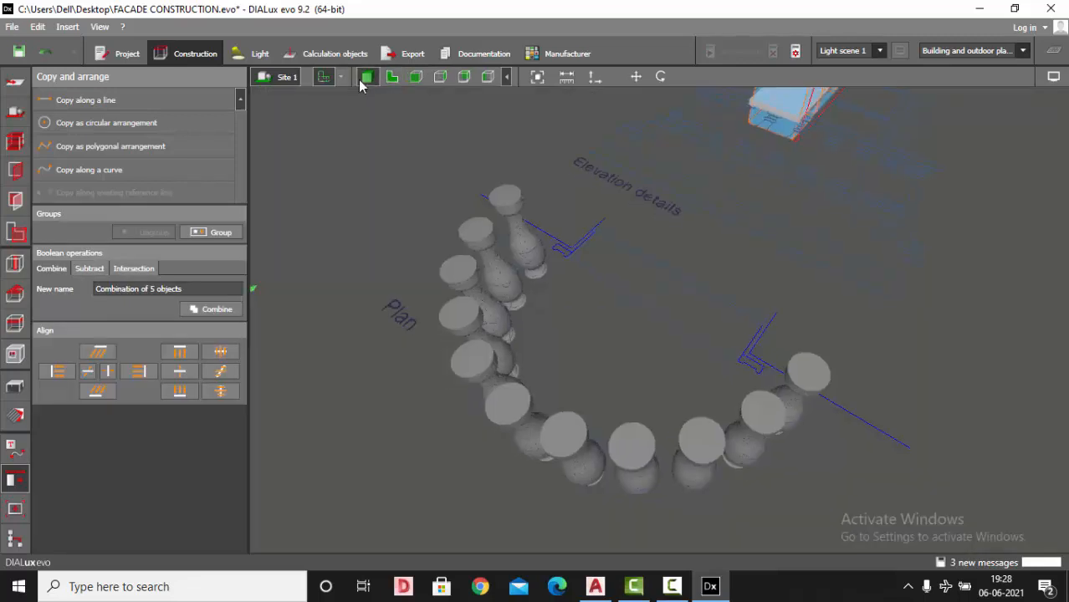
right_click_drag(401, 315, 532, 401)
scroll(579, 322, "up", 3)
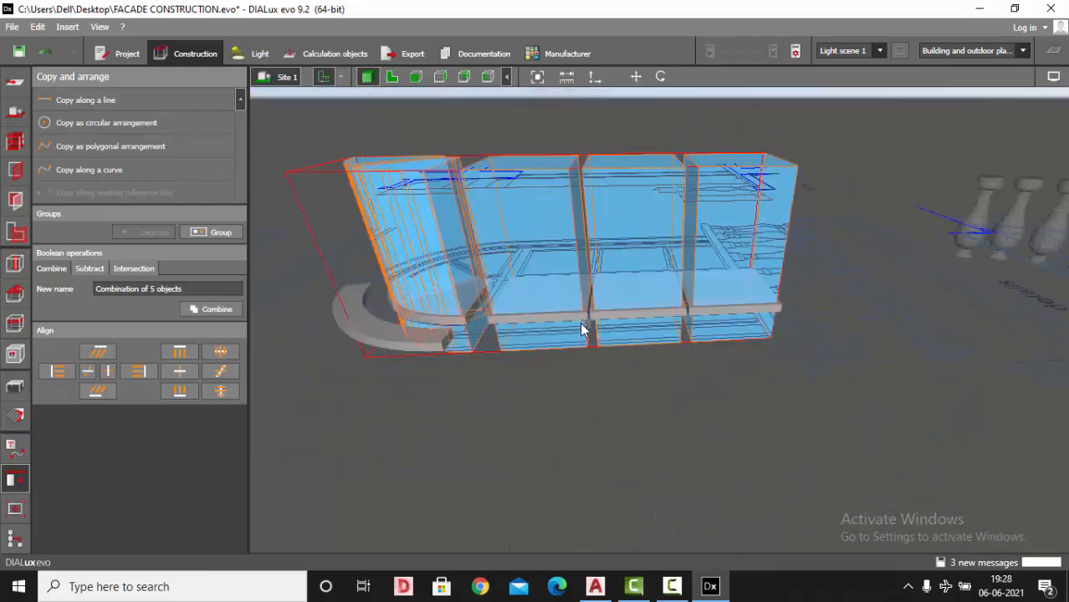
left_click(614, 322, "ctrl")
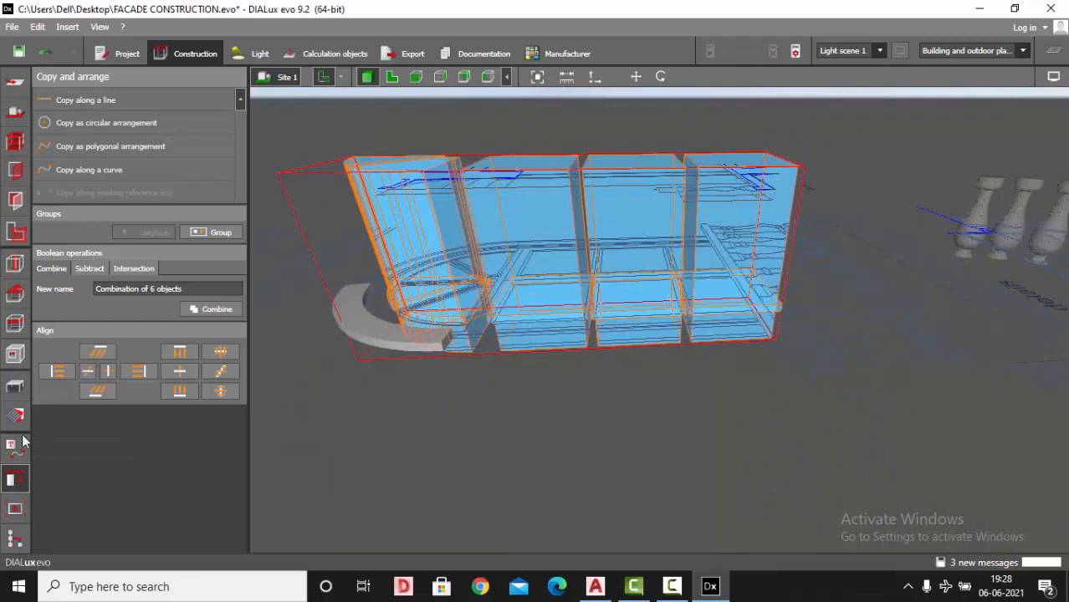
- Subtract the five inner bodies from the object Combination of 5 objects to leave hollow pane frames
left_click(90, 268)
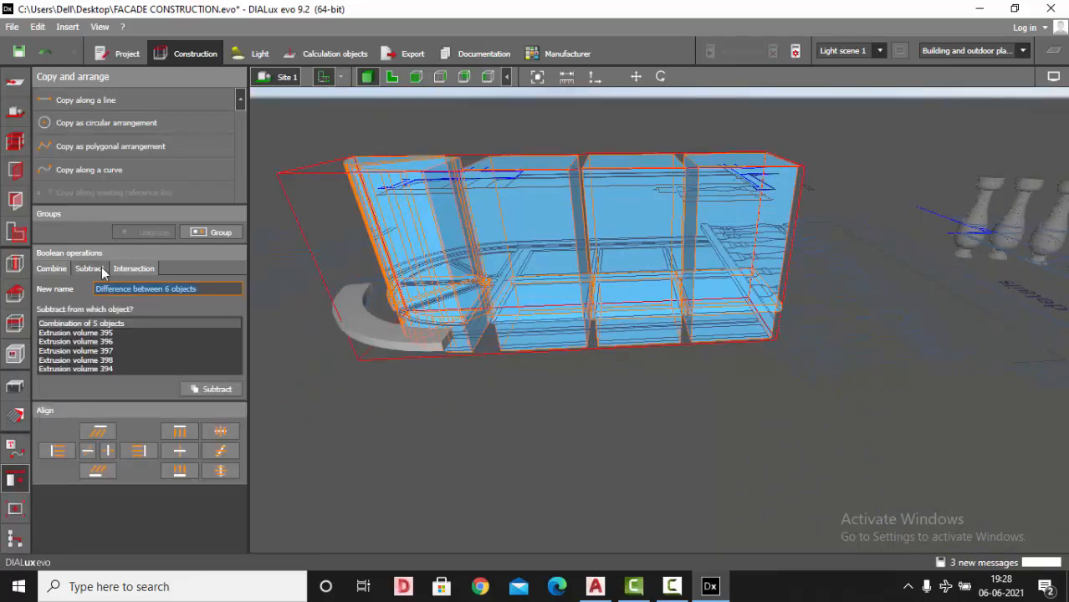
left_click(112, 333)
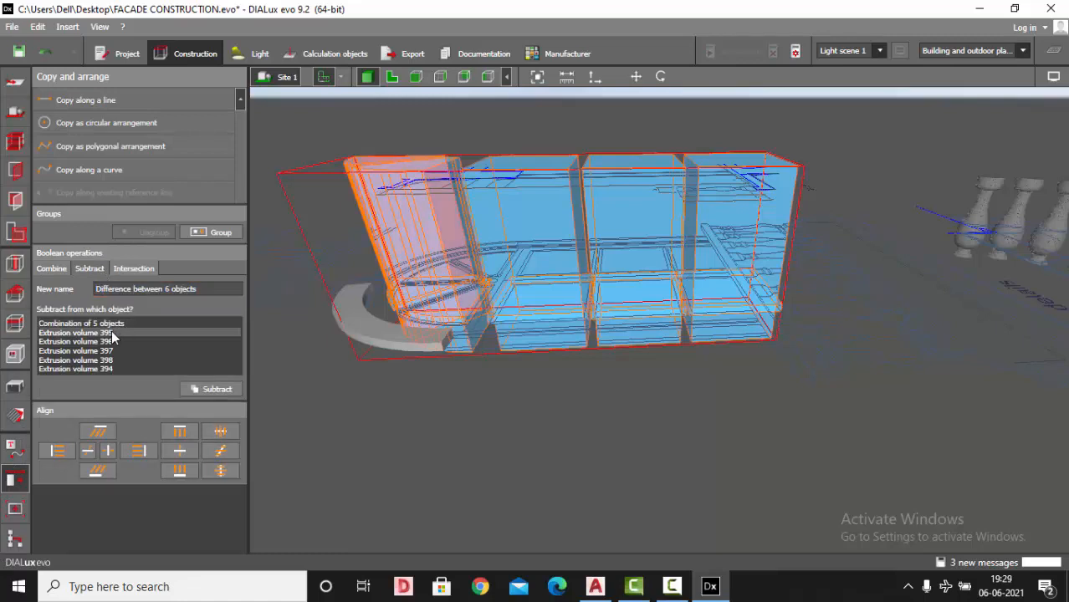
left_click(125, 323)
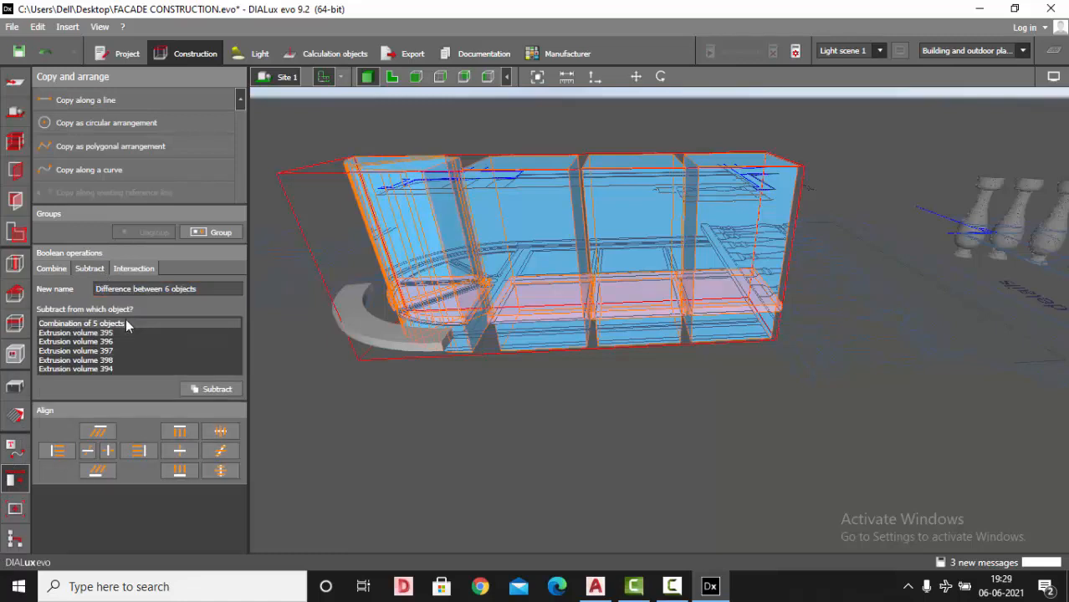
left_click_drag(813, 251, 739, 261)
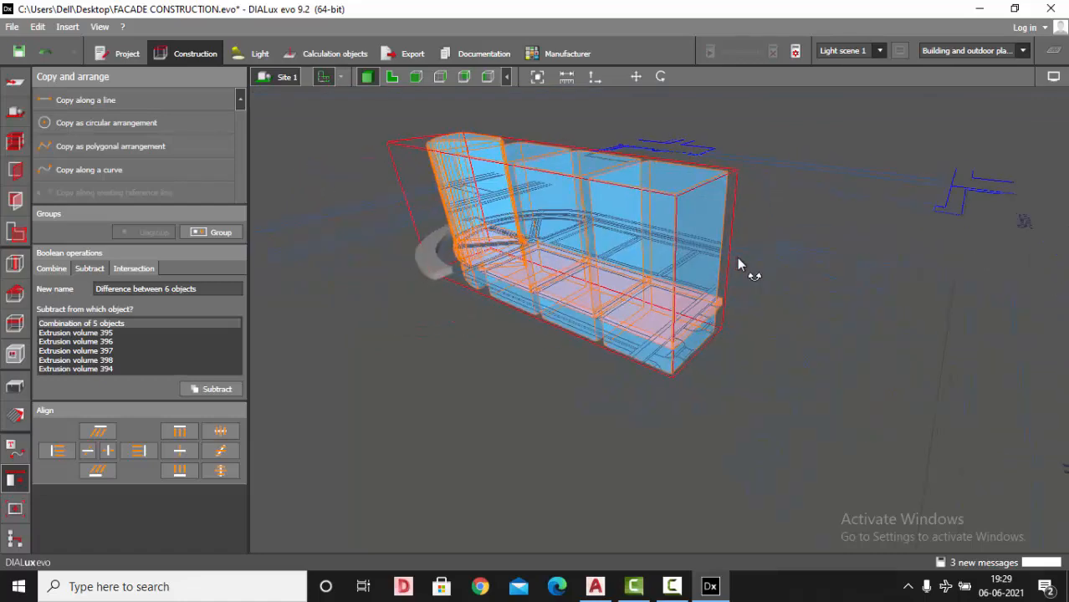
scroll(639, 332, "up", 3)
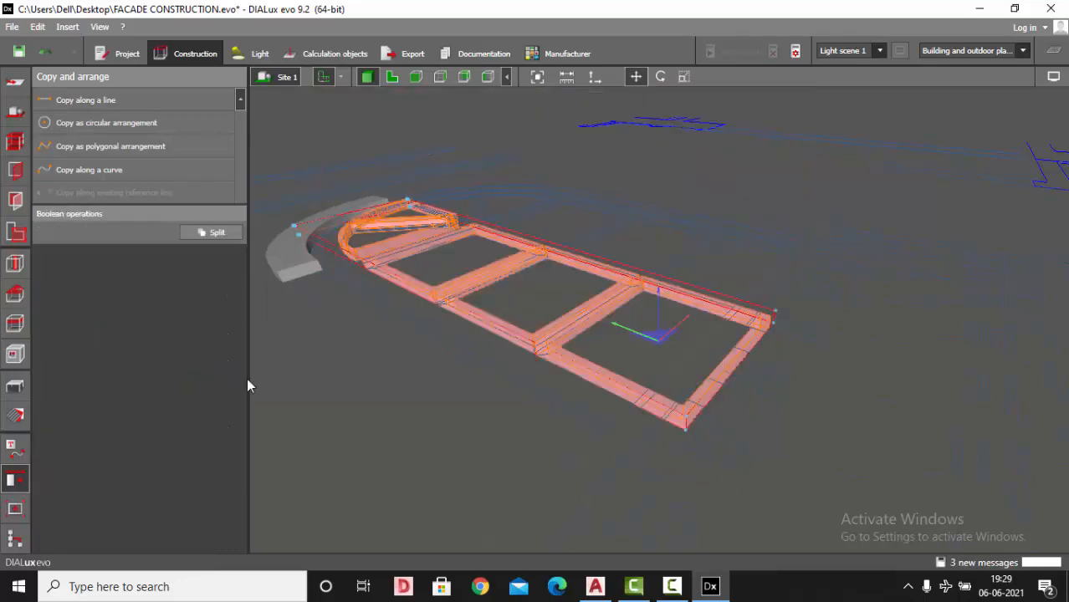
left_click(410, 413)
left_click_drag(410, 413, 655, 289)
- Select the hollowed left pane frame and copy it horizontally onto the right-hand panes of the door
left_click(443, 77)
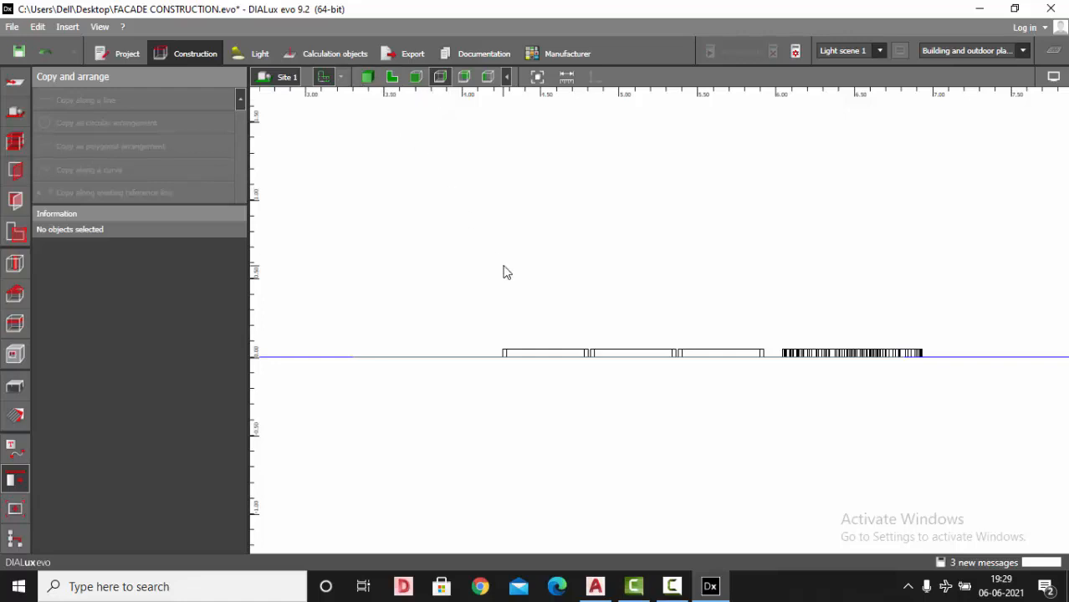
left_click(367, 77)
middle_click_drag(549, 332, 608, 188)
left_click(594, 215)
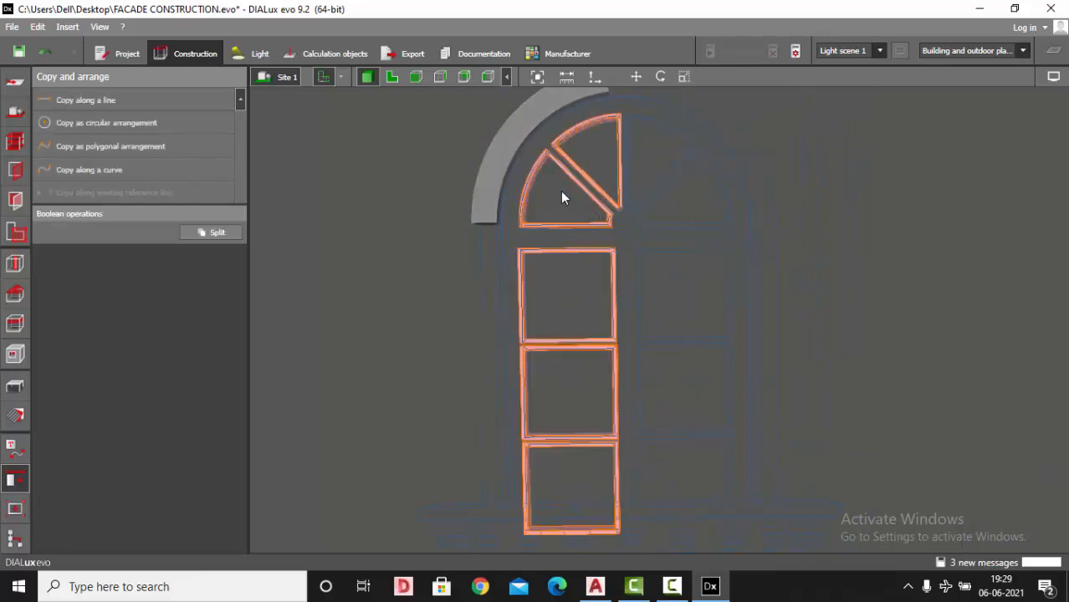
left_click(391, 77)
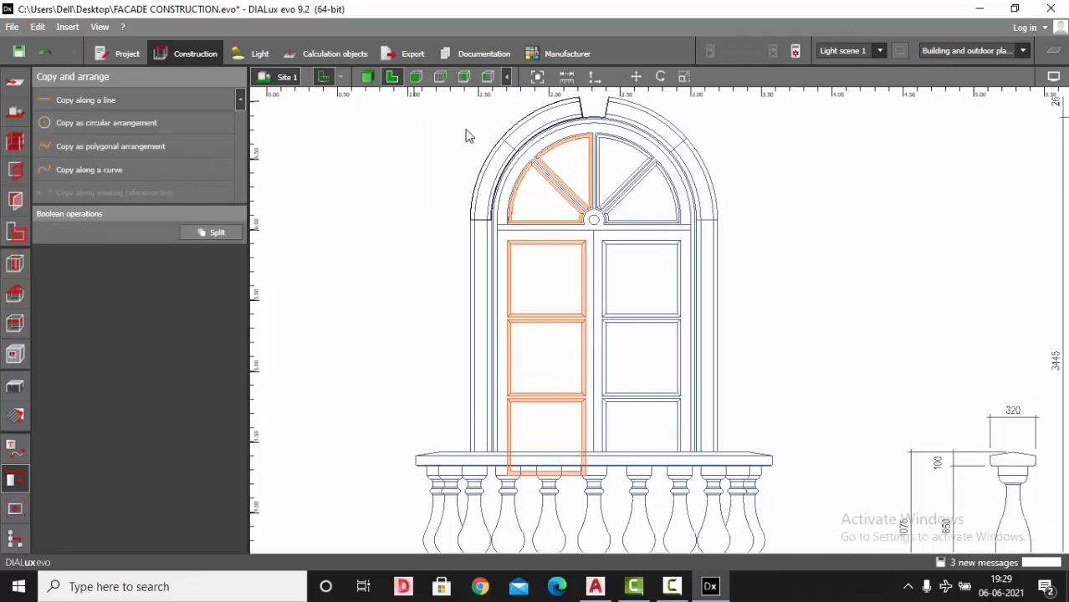
left_click(638, 79)
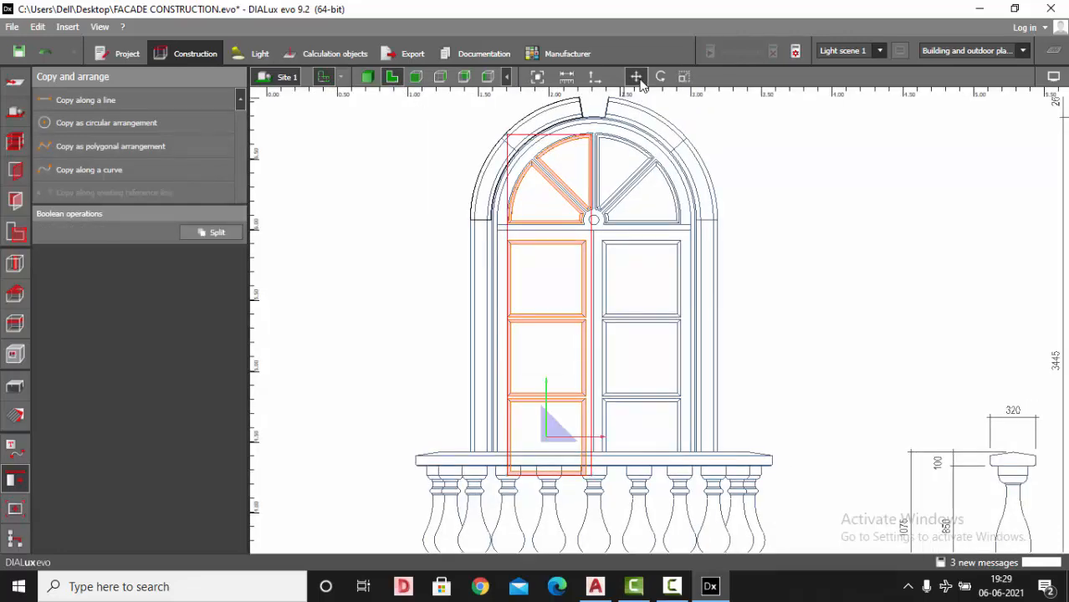
left_click_drag(605, 436, 699, 431)
left_click(440, 77)
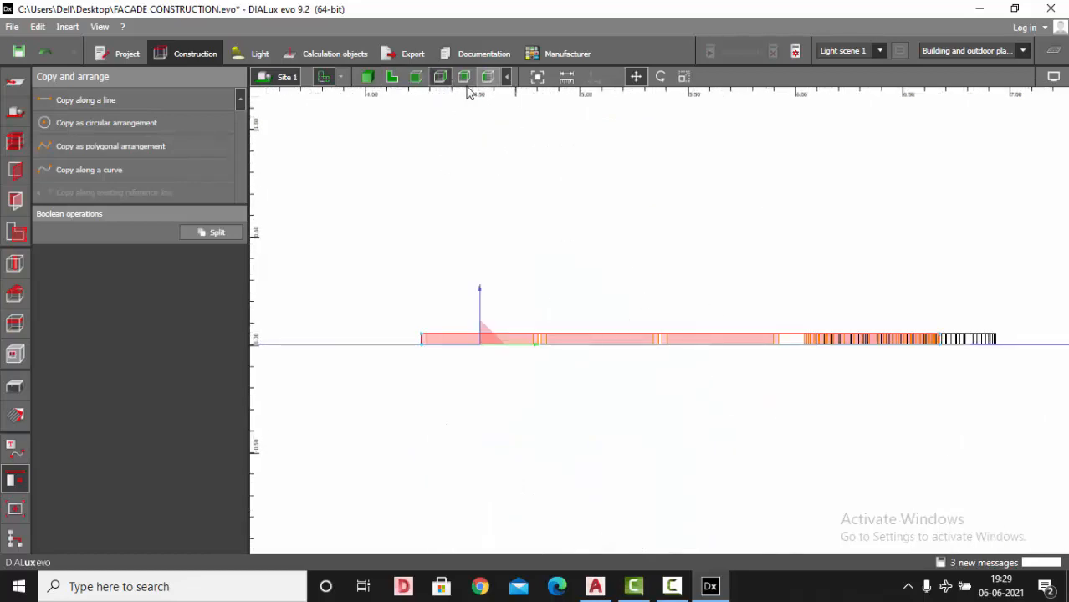
left_click(463, 77)
left_click(416, 78)
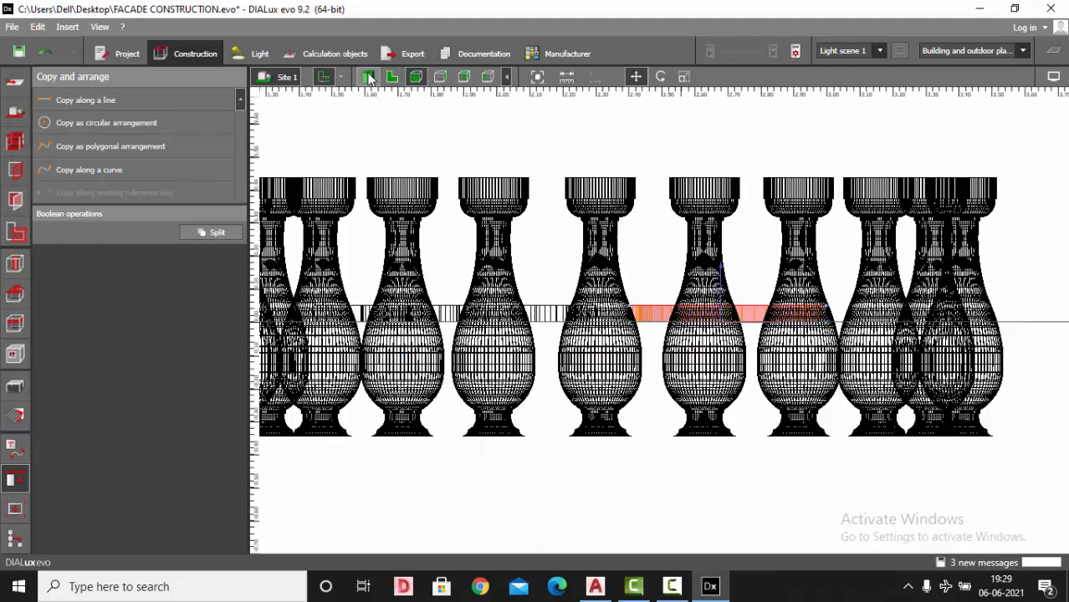
- Rotate the copied right-hand pane frame to -180° about the Y axis
left_click(368, 77)
left_click(660, 77)
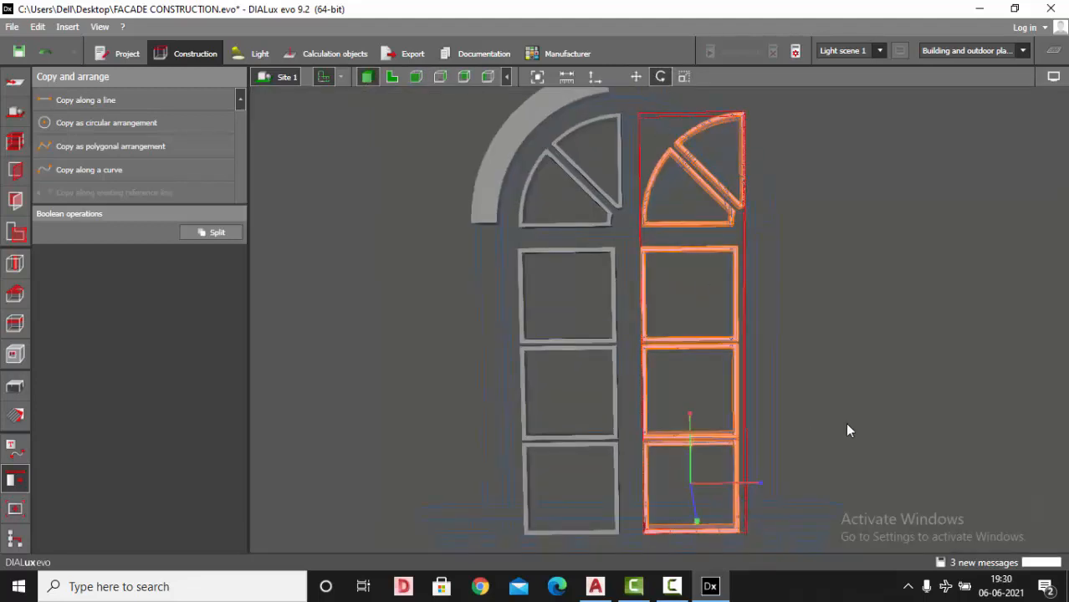
left_click_drag(845, 422, 689, 411)
left_click(13, 388)
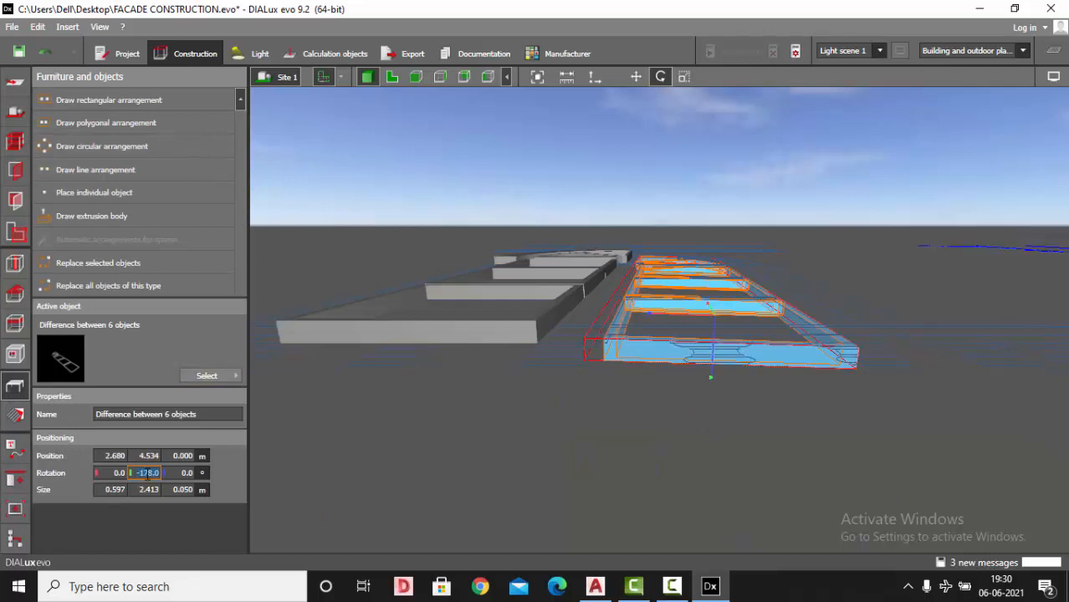
key("Return")
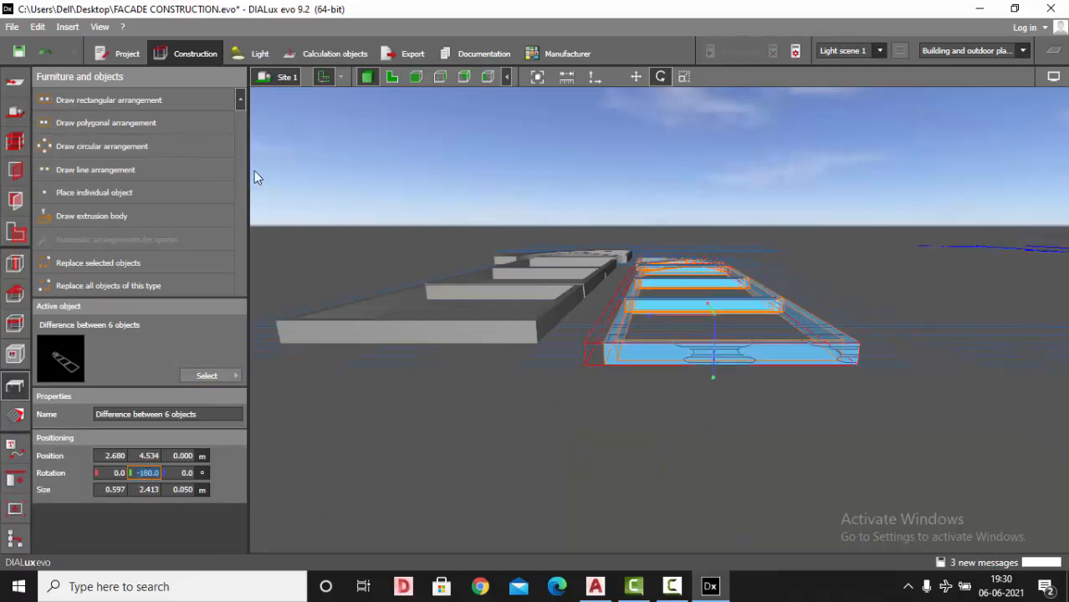
- Raise the mirrored right pane frame to a Z position of 0.050 m so it lines up with the left frame
left_click(488, 76)
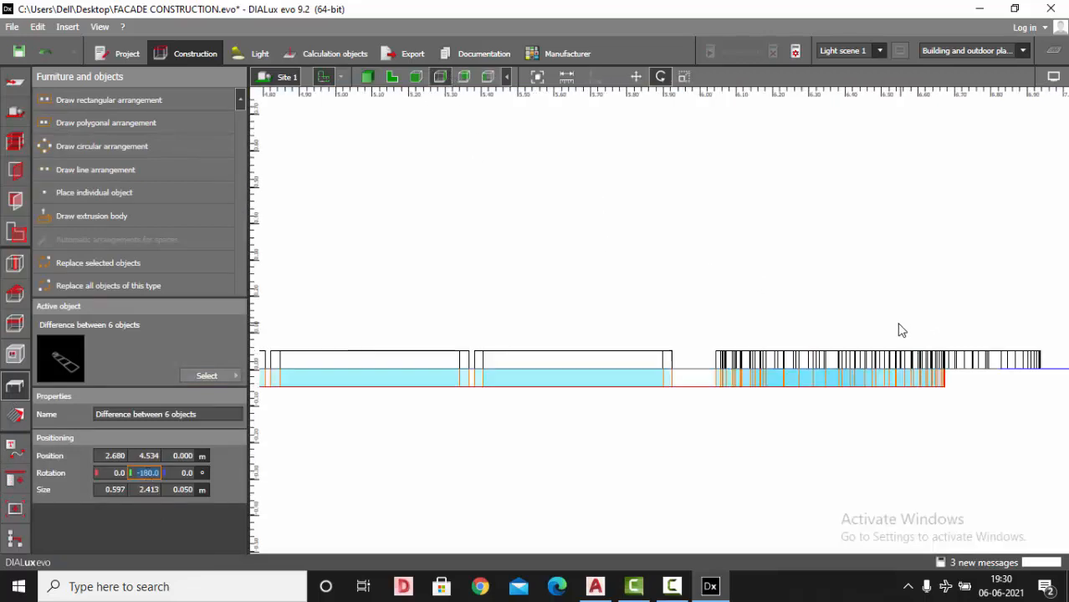
left_click(634, 77)
scroll(691, 255, "down", 3)
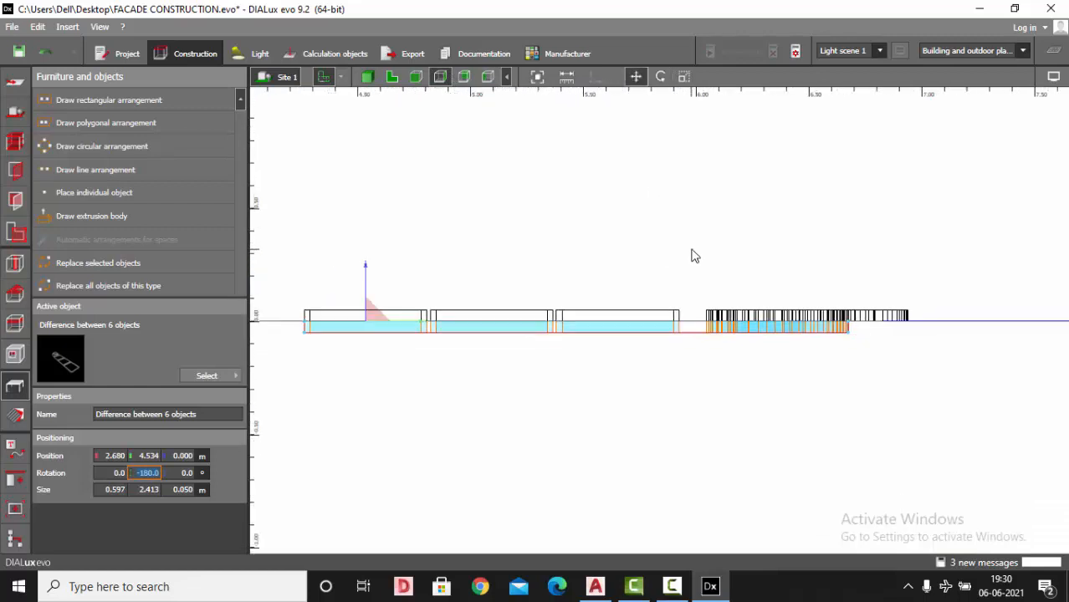
left_click_drag(382, 280, 377, 268)
left_click(392, 78)
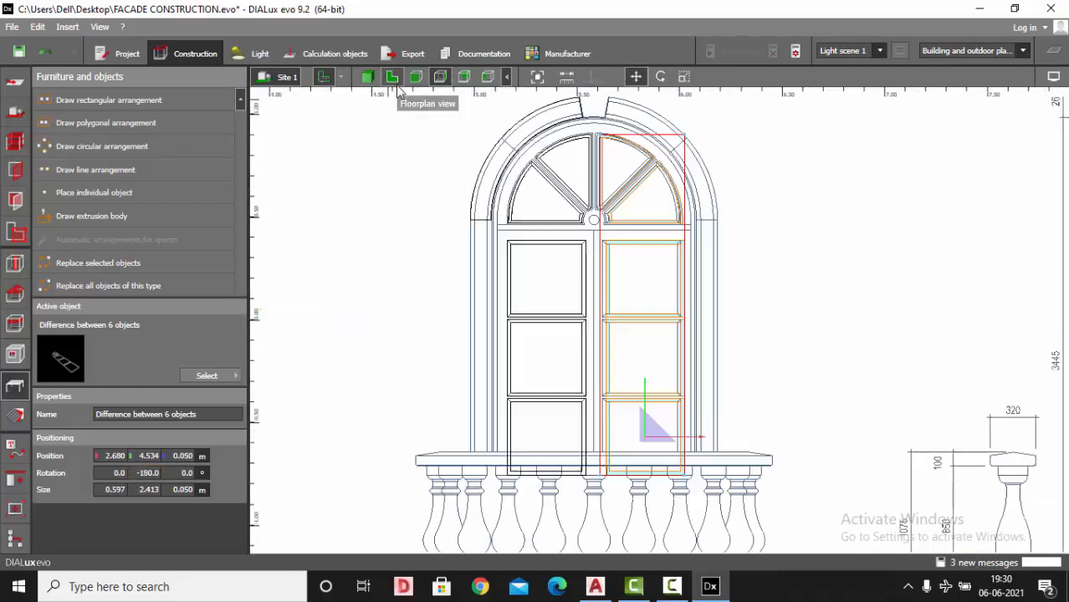
left_click(424, 138)
scroll(677, 288, "up", 2)
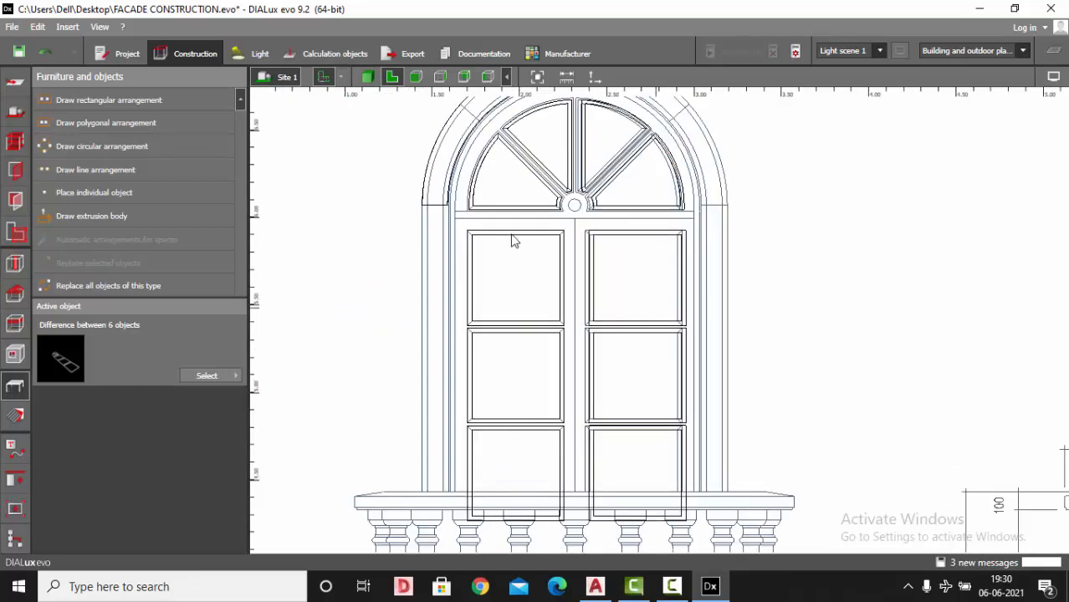
left_click(371, 79)
right_click_drag(554, 252, 602, 376)
- Set the colour material to brown (RGB 130, 101, 82) and replace the grey material of the pane frames and arch segment with it
left_click(15, 415)
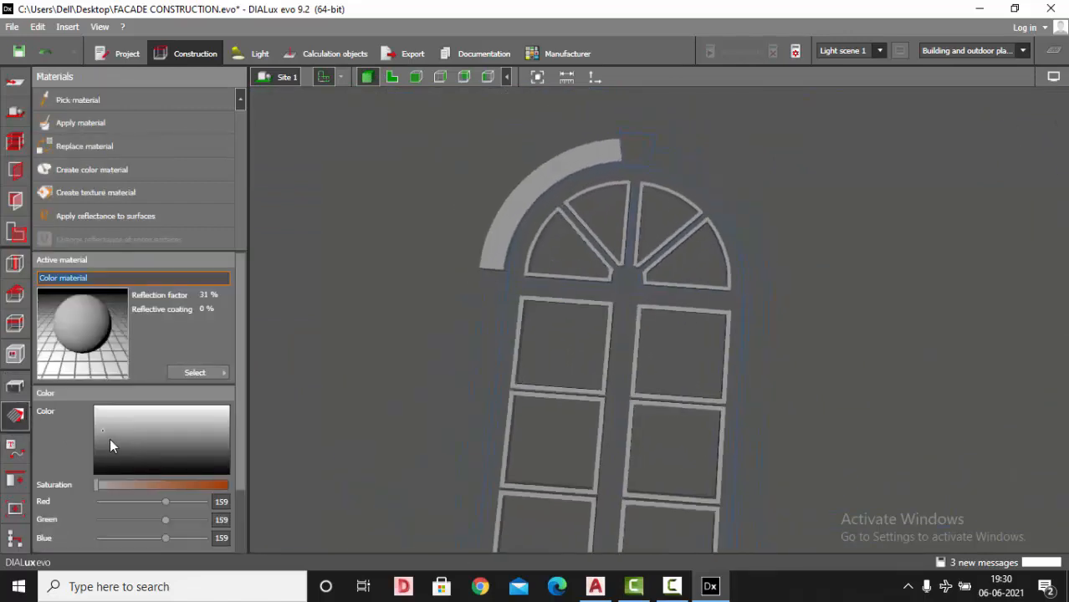
left_click(106, 438)
left_click_drag(97, 482, 143, 484)
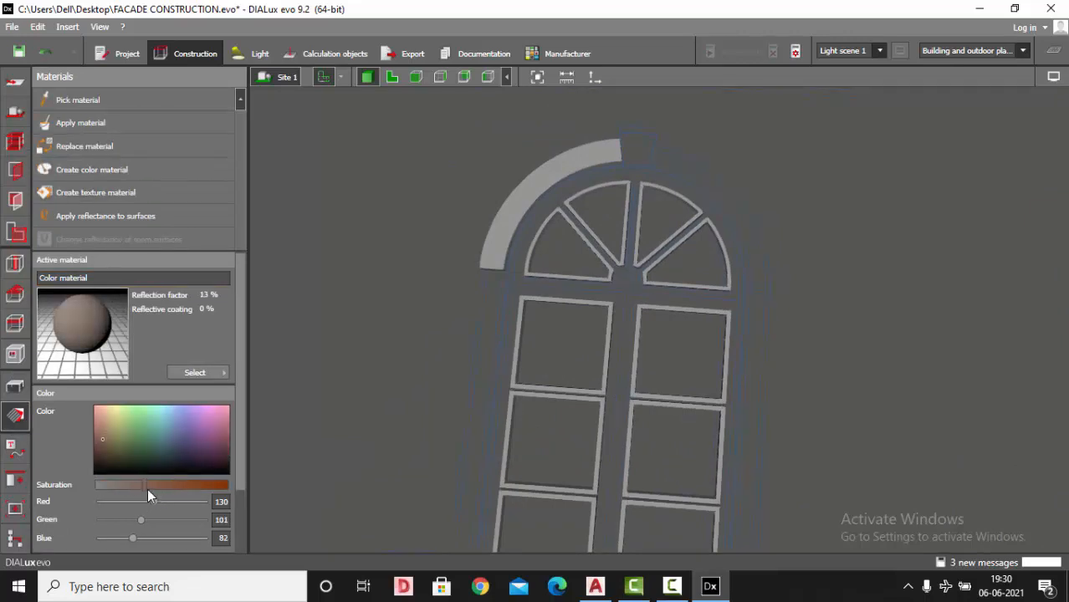
left_click(88, 148)
scroll(586, 209, "up", 4)
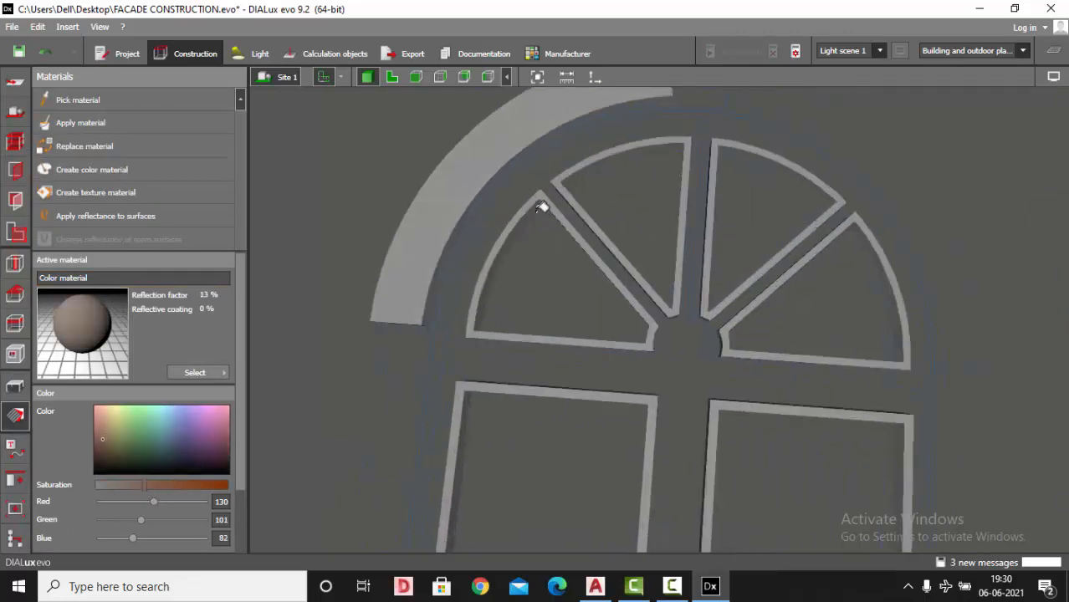
scroll(530, 209, "down", 6)
right_click_drag(570, 230, 648, 286)
left_click(15, 389)
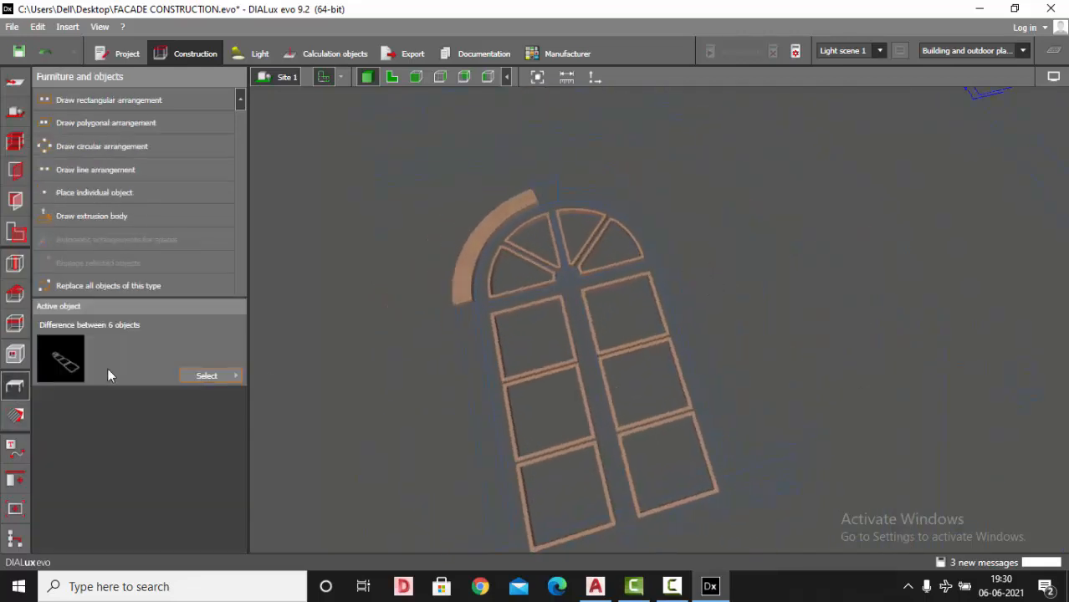
scroll(472, 314, "up", 3)
right_click_drag(493, 330, 448, 309)
scroll(511, 237, "down", 2)
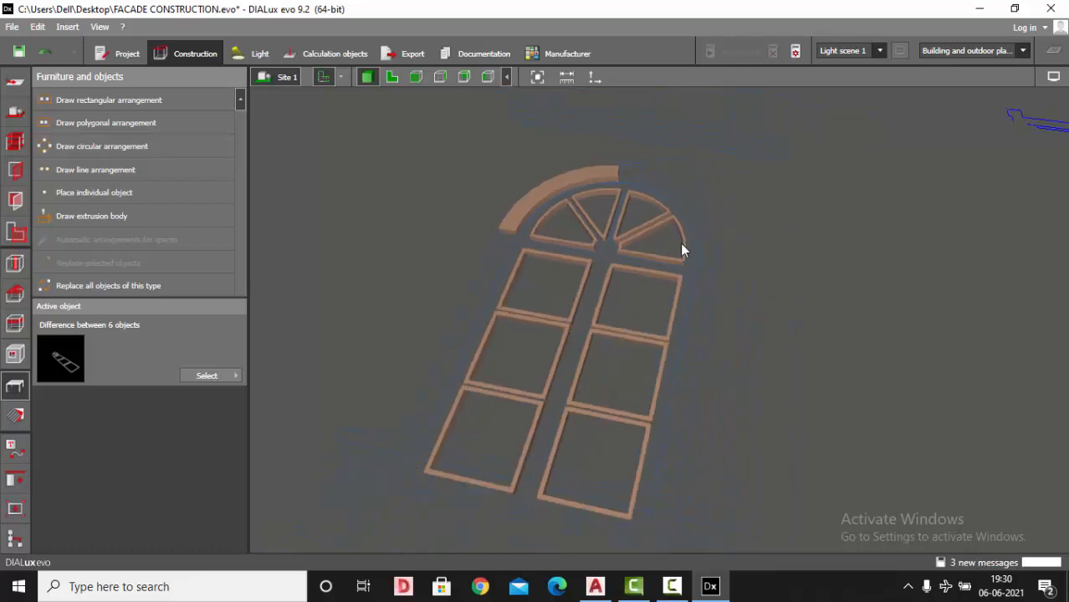
scroll(639, 157, "up", 3)
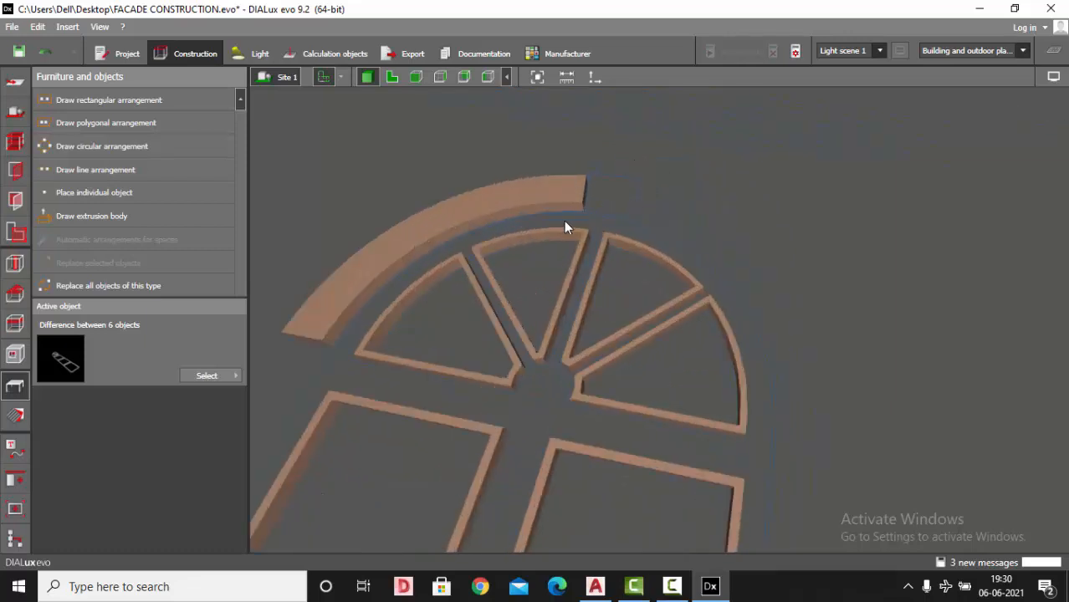
- Draw an extrusion body over the door's left vertical surround, from the arch's lower end to the balcony ledge, about 0.160 by 1.645 m
left_click(393, 77)
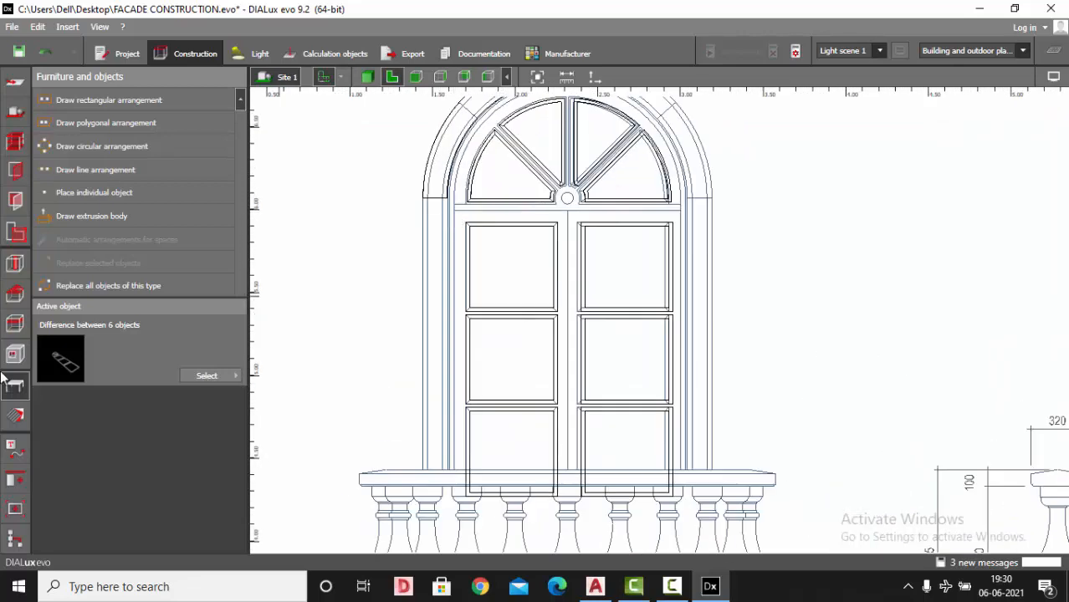
left_click(91, 215)
scroll(371, 238, "up", 2)
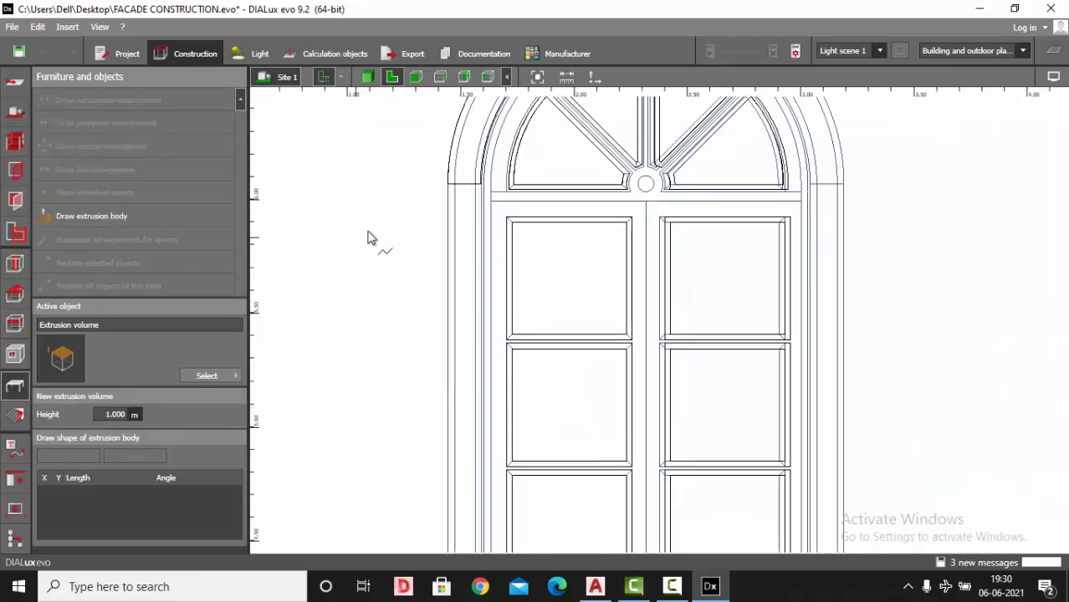
left_click(448, 186)
scroll(448, 185, "down", 1)
scroll(427, 535, "up", 2)
left_click(461, 439)
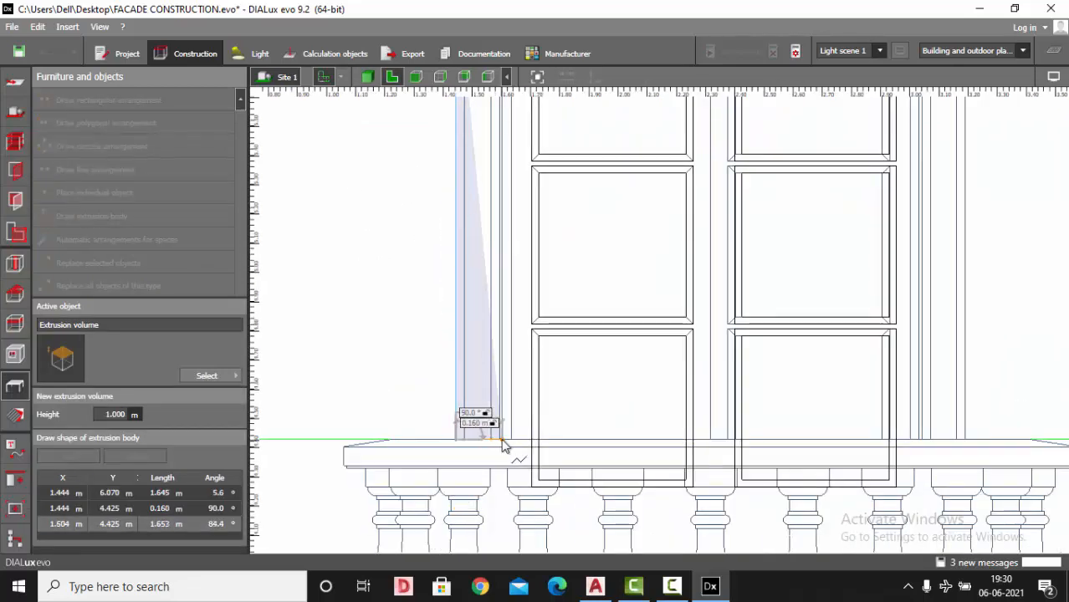
left_click(502, 441)
scroll(504, 443, "down", 2)
scroll(500, 146, "up", 4)
left_click(499, 144)
scroll(482, 199, "up", 1)
right_click(478, 204)
left_click(512, 215)
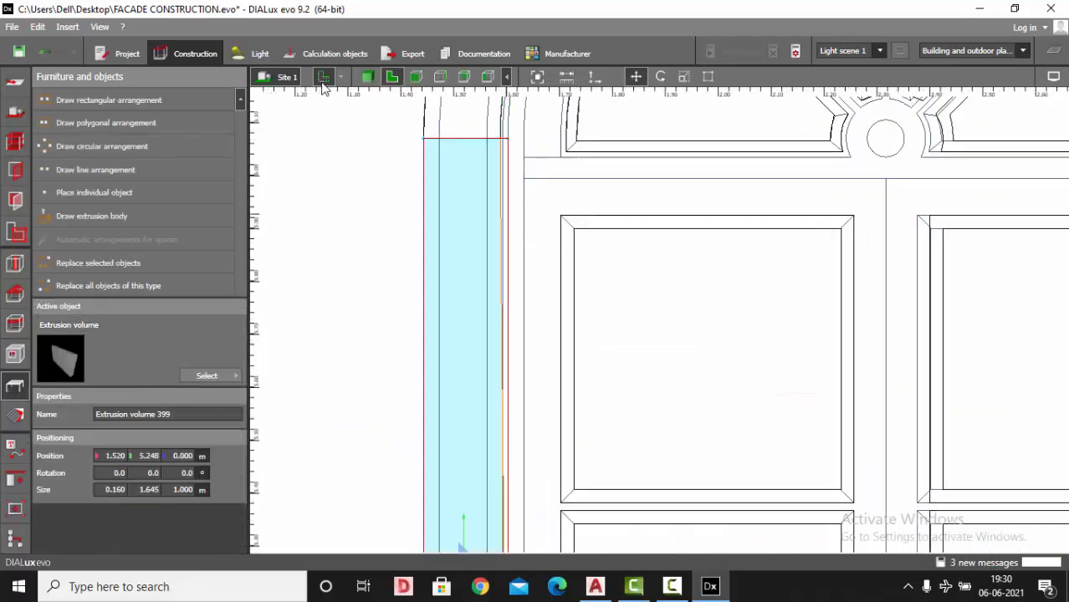
- Edit the outline of the left vertical surround, moving its lower inner corner to make the strip 0.145 m wide
scroll(443, 127, "down", 2)
left_click(707, 76)
scroll(544, 267, "down", 3)
scroll(511, 539, "up", 2)
left_click_drag(515, 515, 509, 517)
key("Escape")
scroll(428, 389, "down", 4)
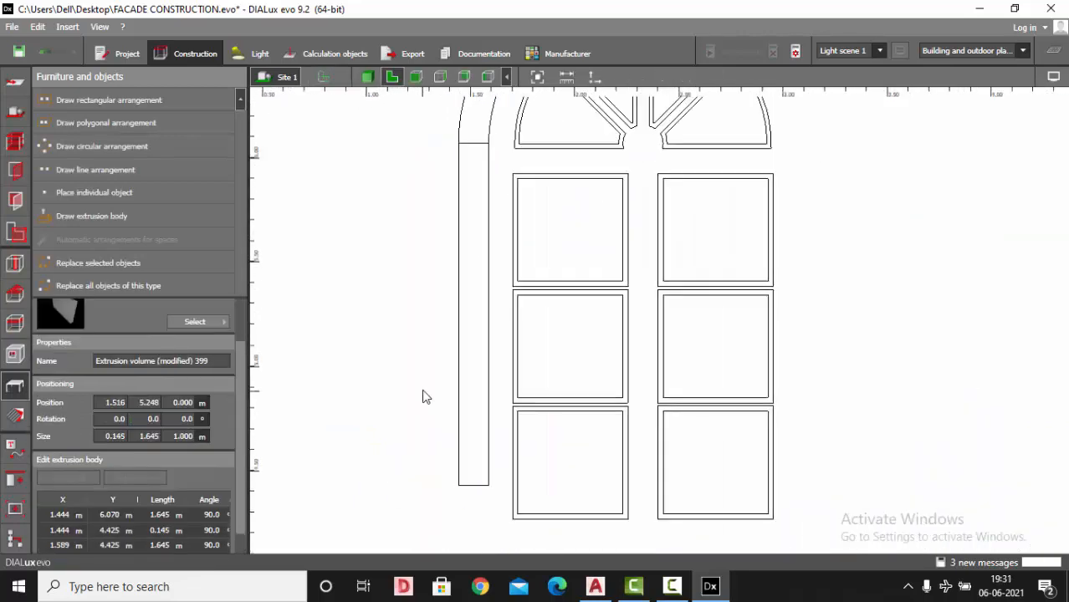
scroll(467, 235, "up", 1)
left_click(454, 221)
left_click(409, 125)
- In the 3D view, set the height of the left vertical surround body to 0.050 m
left_click(368, 77)
scroll(416, 333, "down", 3)
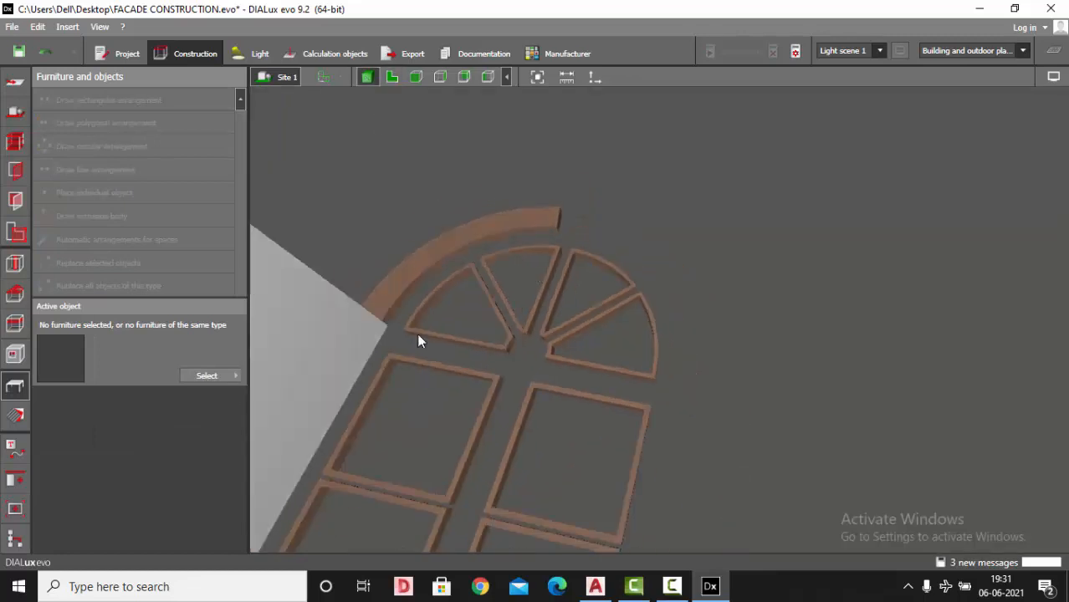
right_click_drag(416, 333, 668, 216)
scroll(668, 216, "up", 2)
left_click(626, 285)
left_click(636, 251)
left_click(512, 222)
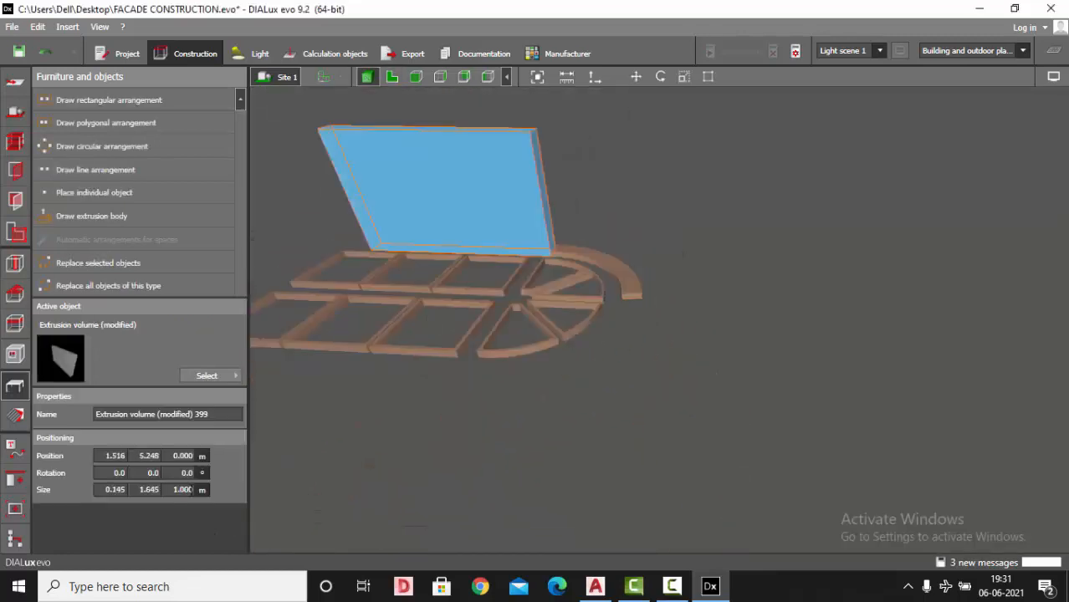
key("Return")
- Replace the white material of the left vertical surround with the brown colour material
right_click_drag(492, 303, 601, 405)
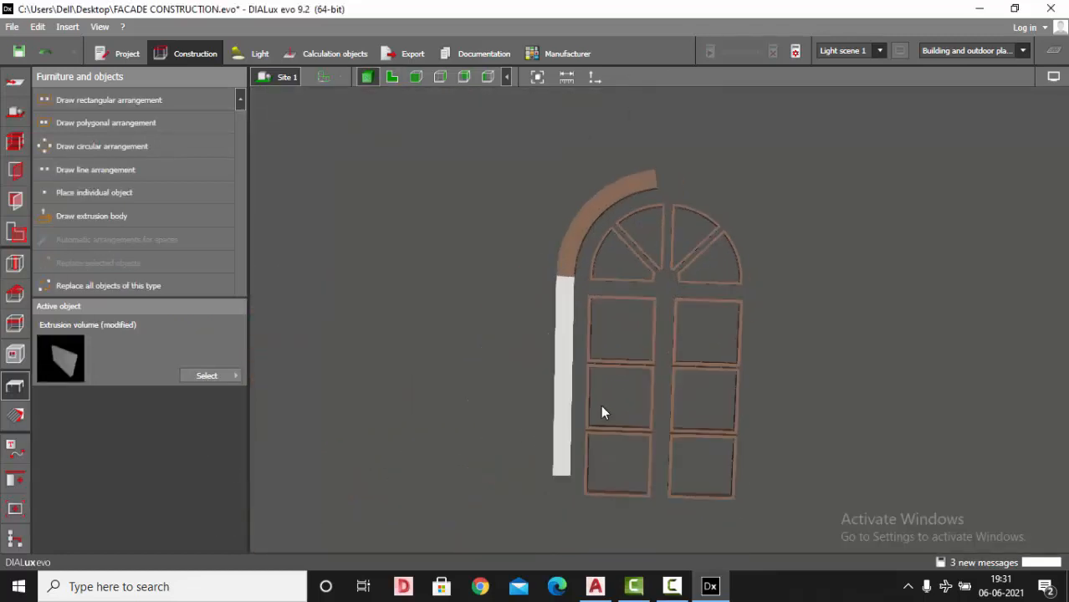
left_click(15, 416)
left_click(65, 154)
left_click(568, 365)
scroll(580, 368, "up", 2)
- Select the left vertical surround and the arch segment and combine them into one object
left_click(15, 386)
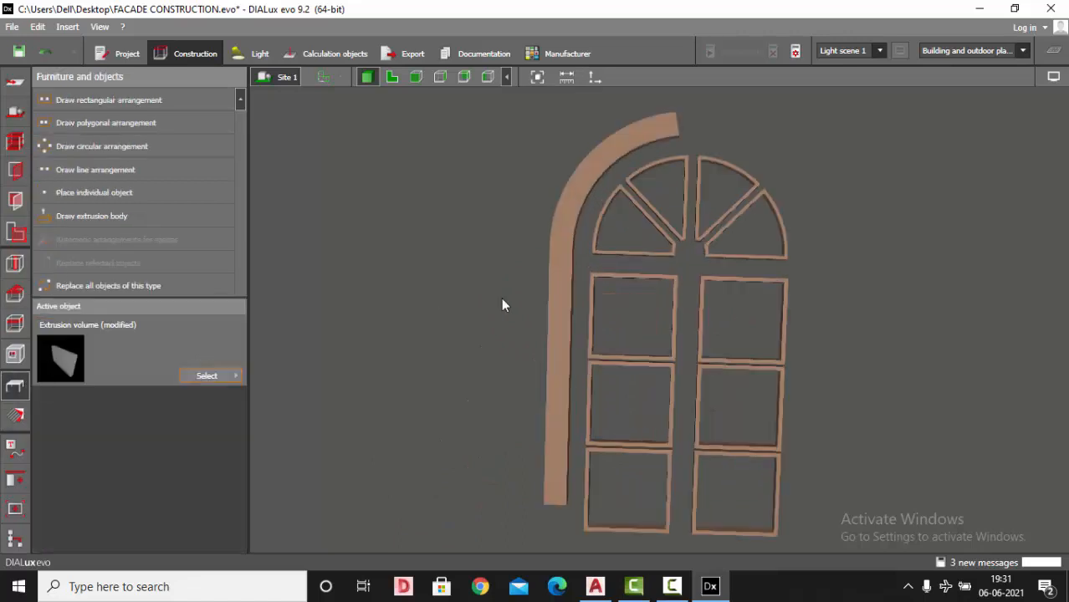
left_click(572, 317)
left_click(571, 212, "ctrl")
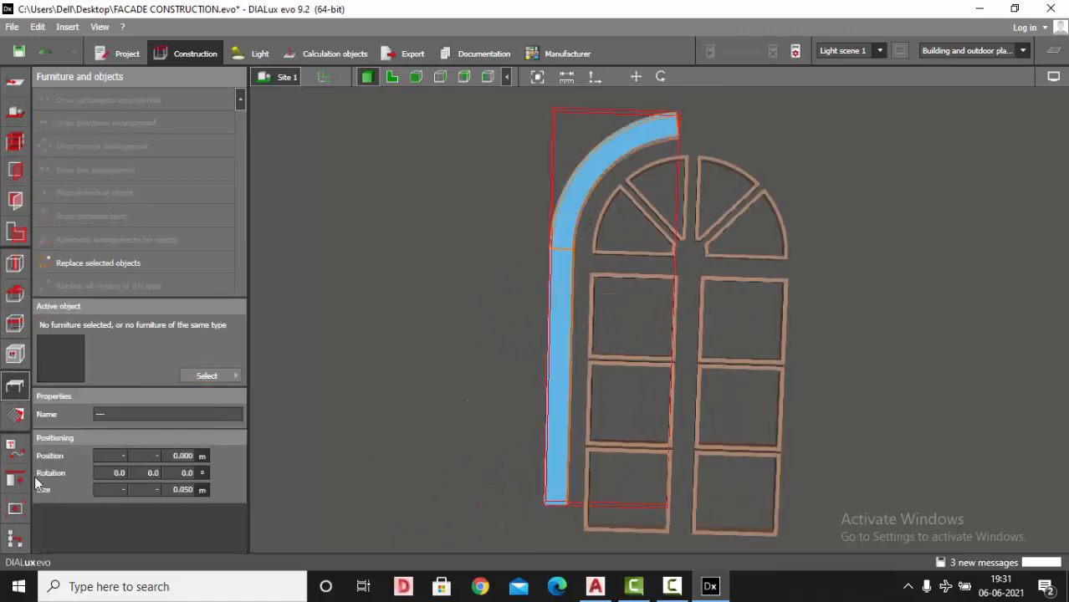
left_click(15, 479)
left_click(60, 268)
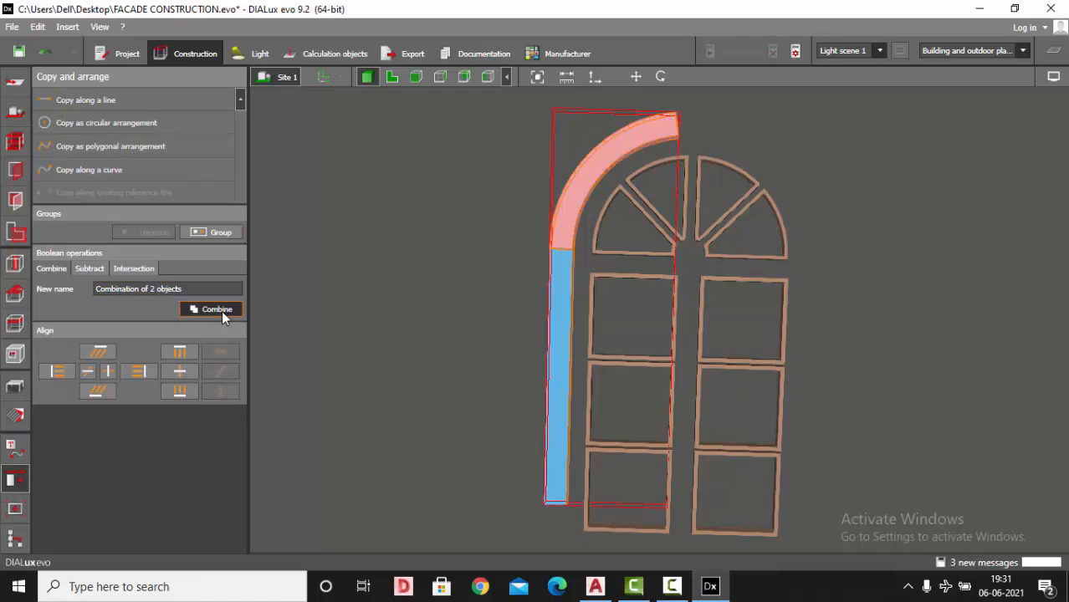
left_click(216, 310)
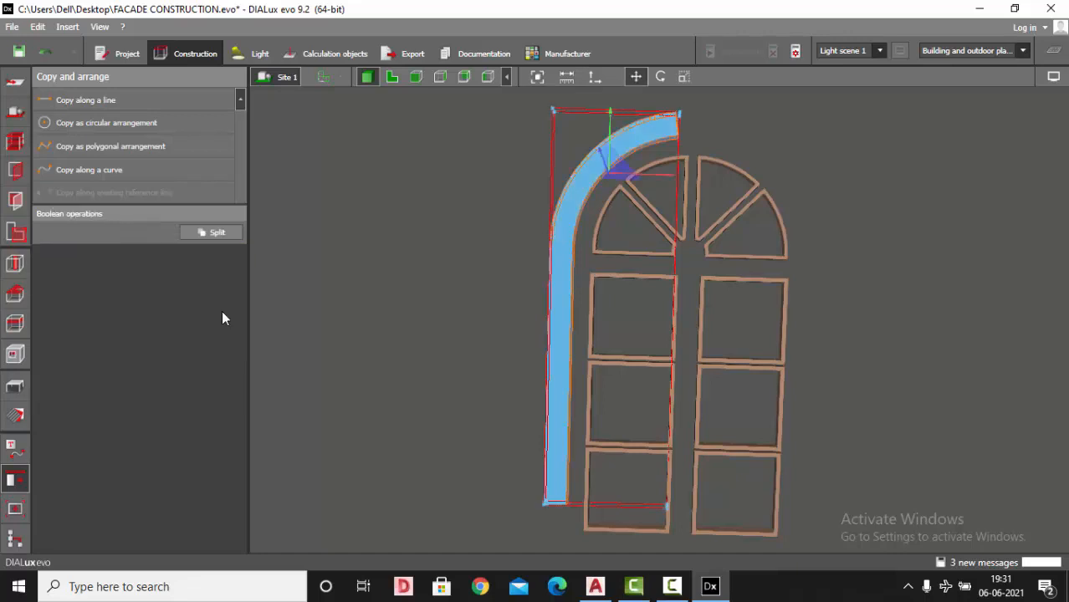
- In the floorplan, copy the combined left surround horizontally onto the door's right side
left_click(488, 395)
left_click(558, 384)
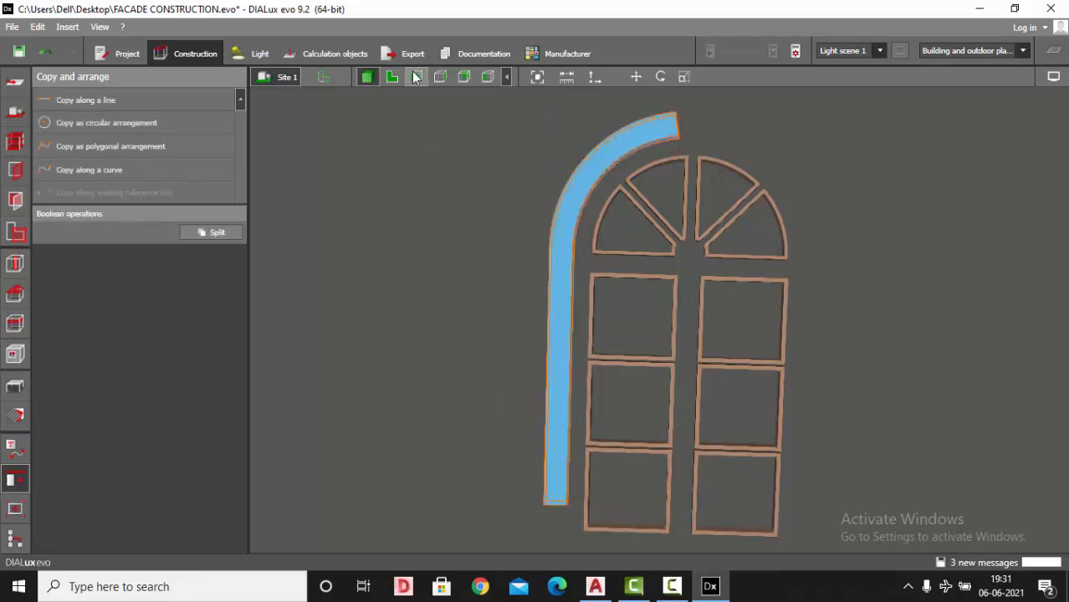
left_click(392, 76)
left_click(644, 75)
left_click(317, 77)
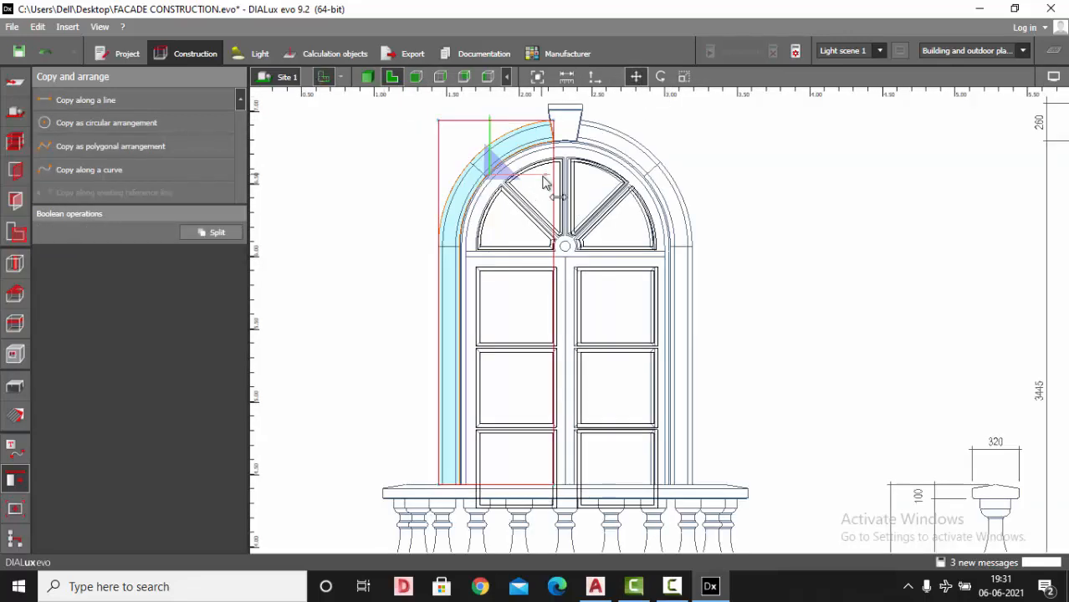
left_click_drag(545, 184, 776, 181)
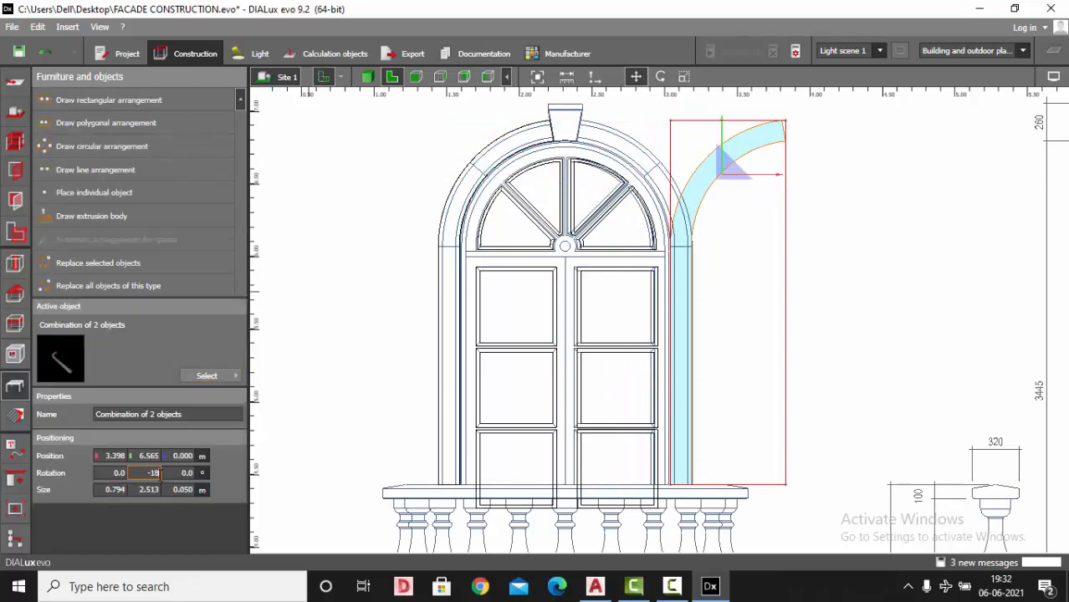
- Rotate the copied surround to -180° about the Y axis and move it onto the right half of the arch
scroll(686, 157, "up", 2)
left_click_drag(744, 174, 641, 176)
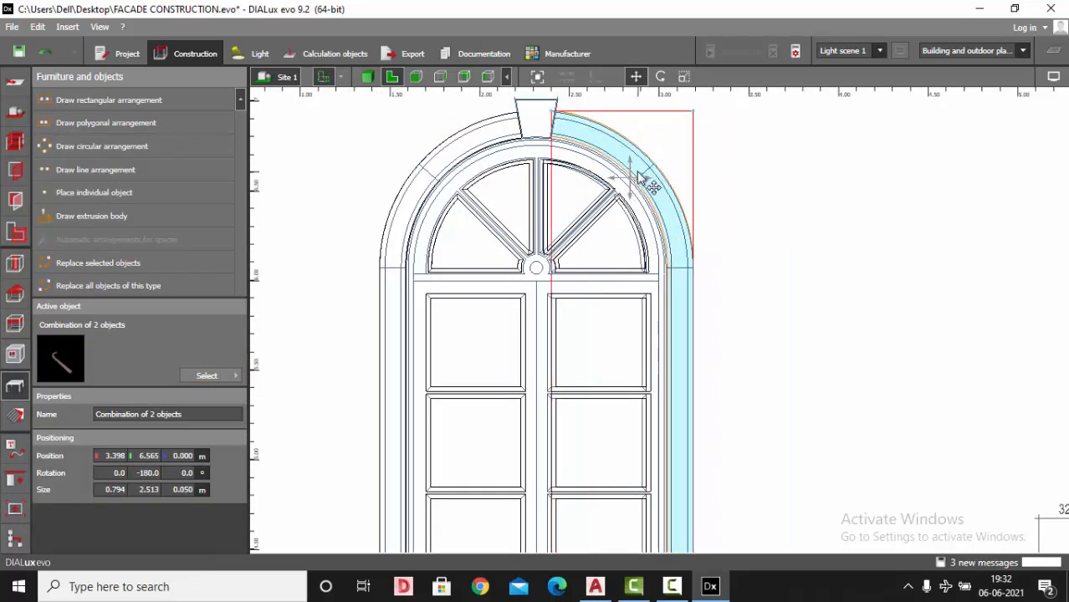
key("Escape")
left_click(368, 77)
mouse_move(648, 271)
right_mouse_down()
mouse_move(521, 265)
mouse_move(654, 271)
right_mouse_up()
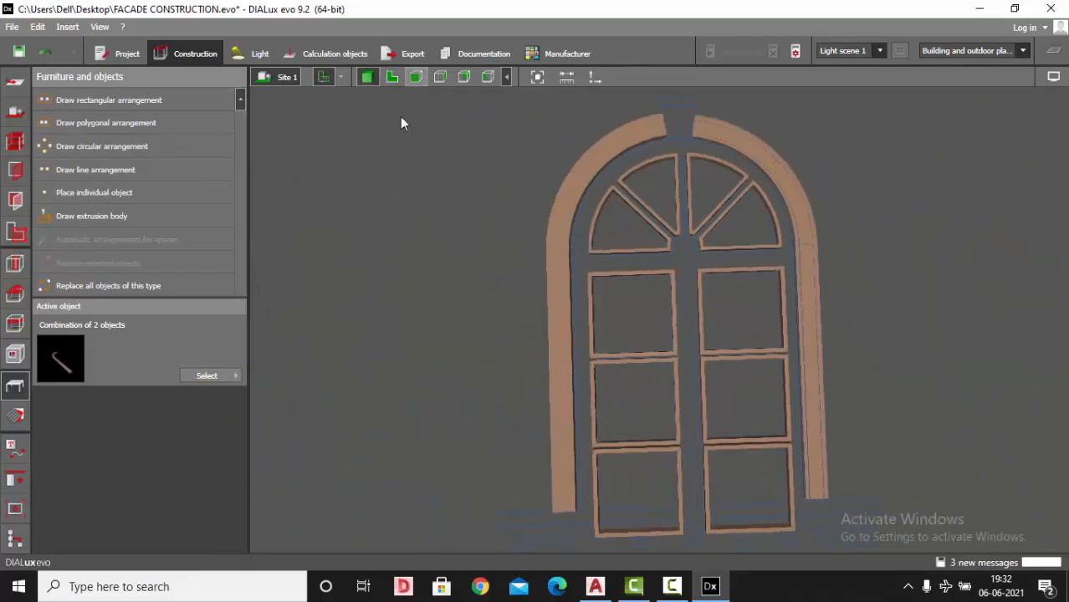
left_click(392, 77)
scroll(511, 146, "up", 2)
scroll(523, 209, "up", 3)
left_click(74, 219)
scroll(540, 304, "up", 2)
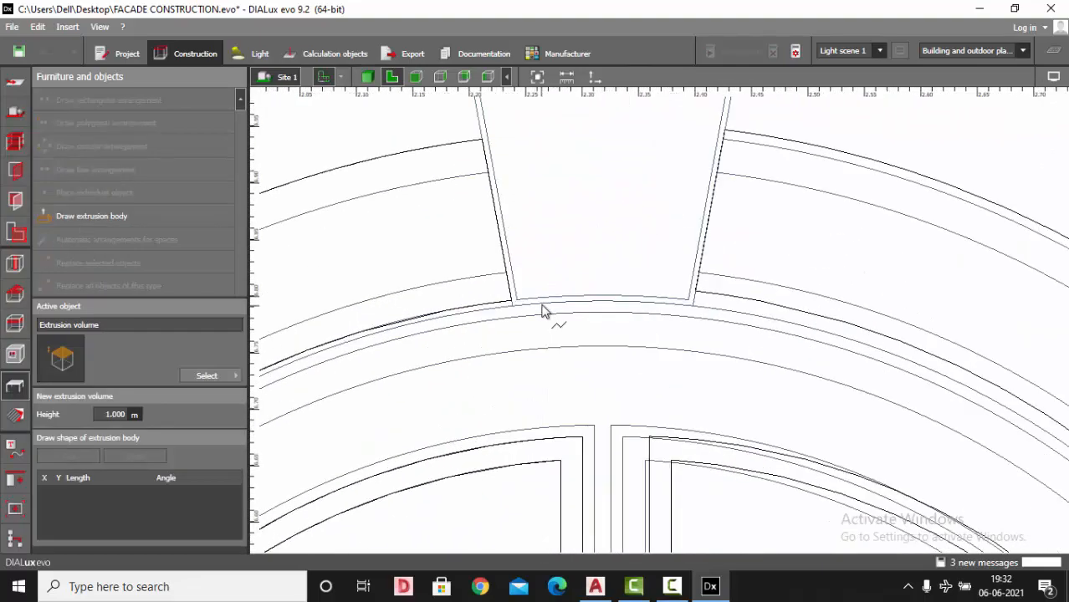
left_click(510, 306)
left_click(74, 216)
left_click(74, 217)
scroll(509, 302, "up", 5)
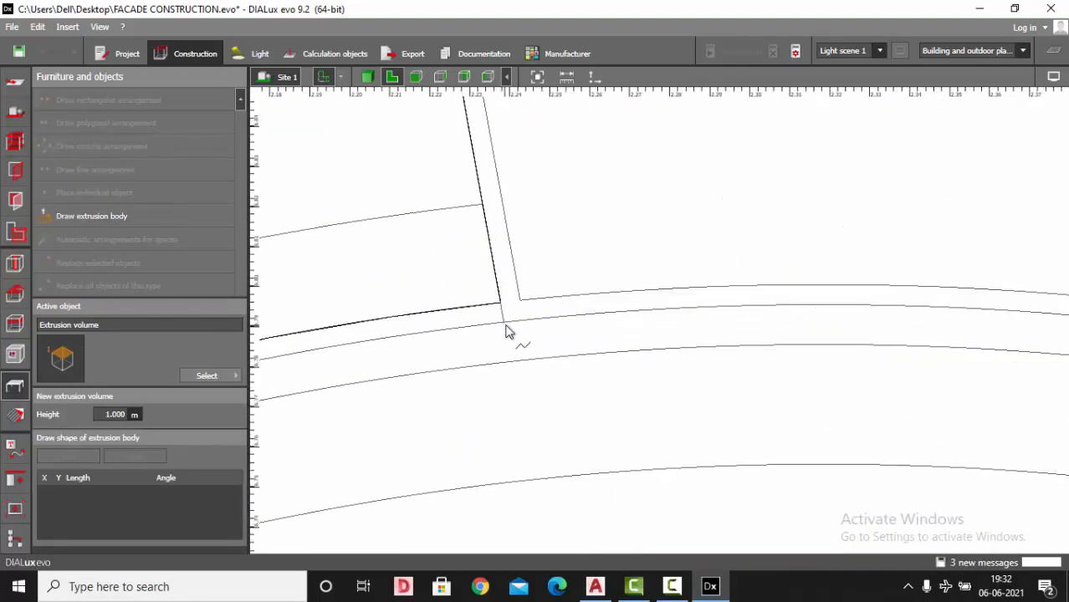
key("Escape")
scroll(494, 275, "down", 7)
- Start an extrusion body at the keystone's lower right corner and trace its curved bottom edge to the lower left corner
left_click(73, 218)
scroll(572, 297, "up", 2)
left_click(634, 290)
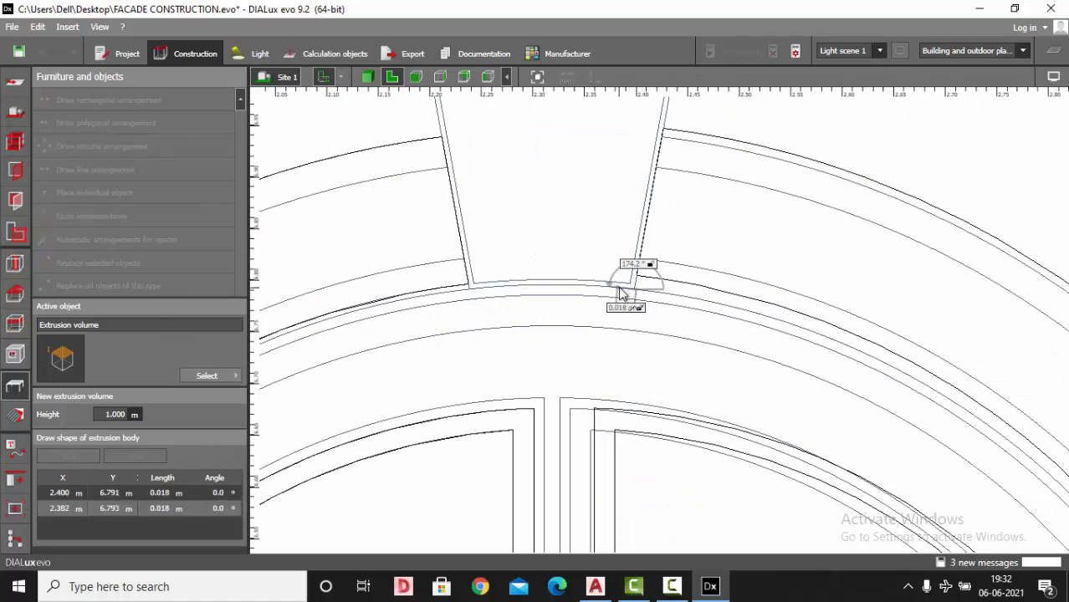
left_click(616, 290)
left_click(574, 288)
left_click(514, 287)
left_click(490, 289)
left_click(481, 289)
left_click(470, 290)
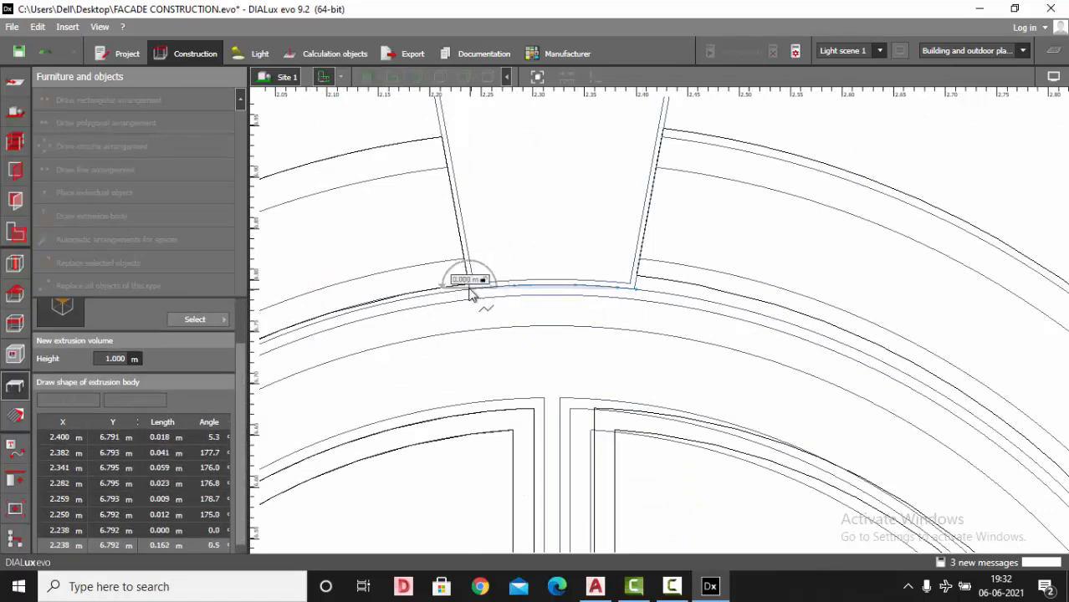
- Complete the keystone outline up its left slope and around the rectangular cap, and close it into an extrusion body 0.240 by 0.260 m
scroll(467, 289, "down", 6)
scroll(457, 187, "up", 5)
left_click(455, 186)
left_click(454, 146)
left_click(667, 146)
left_click(667, 189)
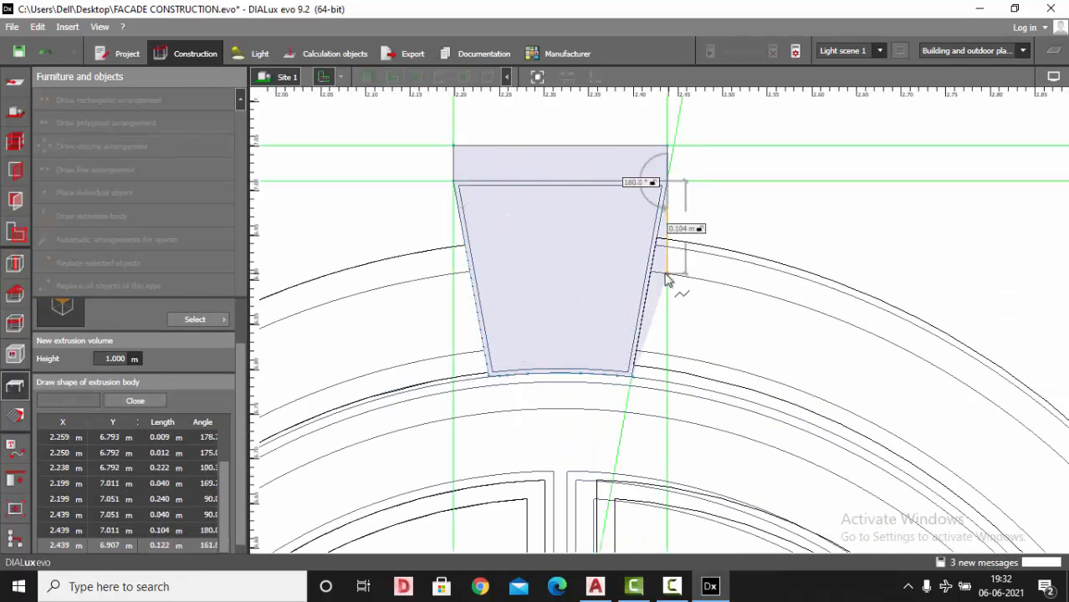
right_click(649, 281)
left_click(681, 291)
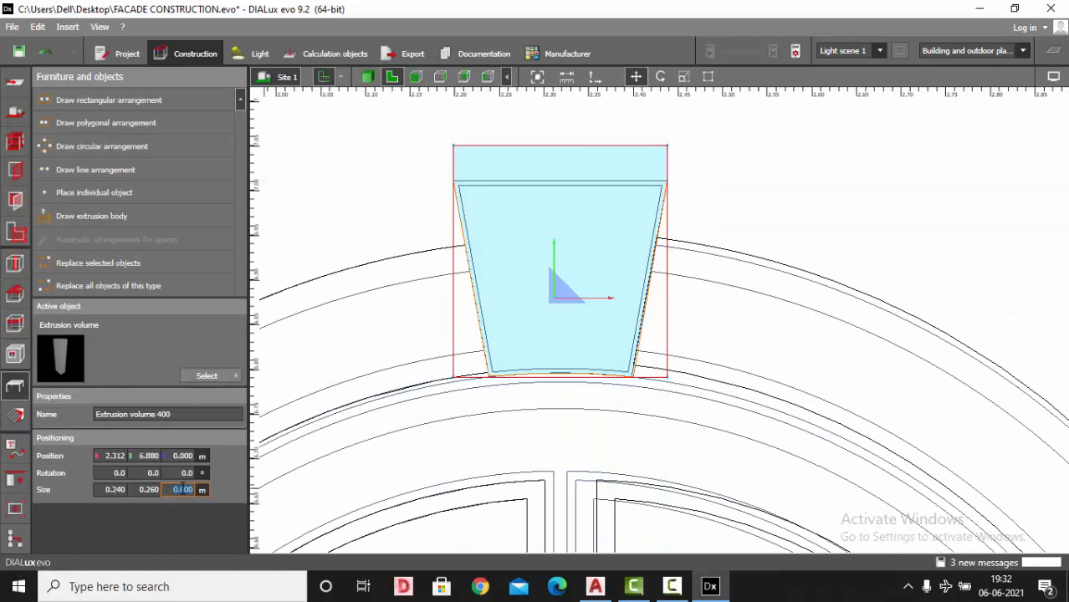
- Set the keystone body's height to 0.060 m and duplicate it in place
left_click(387, 298)
left_click(555, 226)
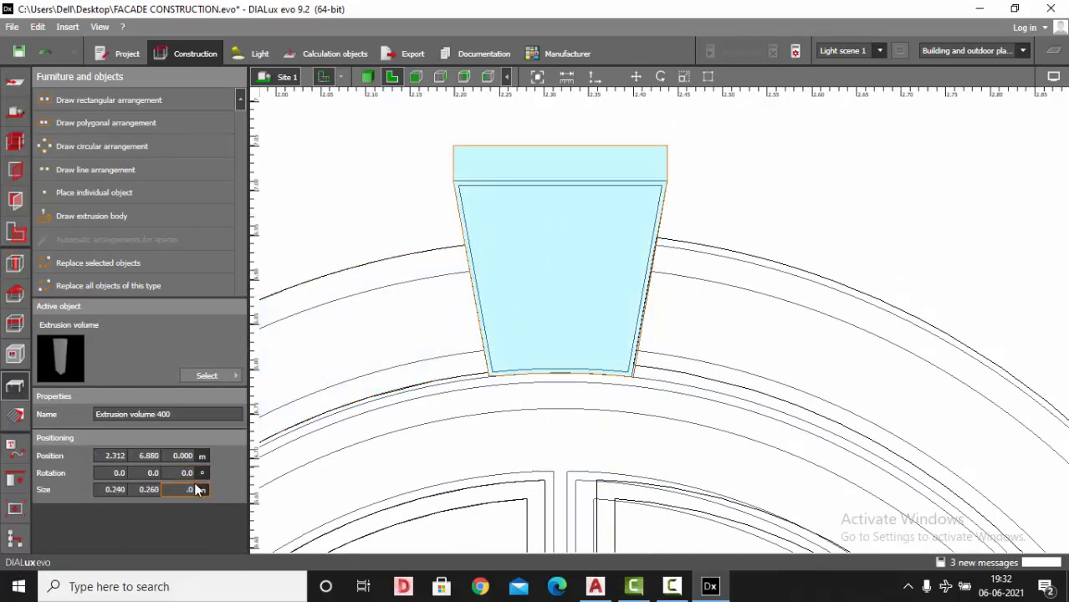
left_click(551, 214)
left_click(554, 217)
- Delete the two upper corner points of the keystone copy to remove its rectangular cap
left_click(708, 76)
right_click(666, 149)
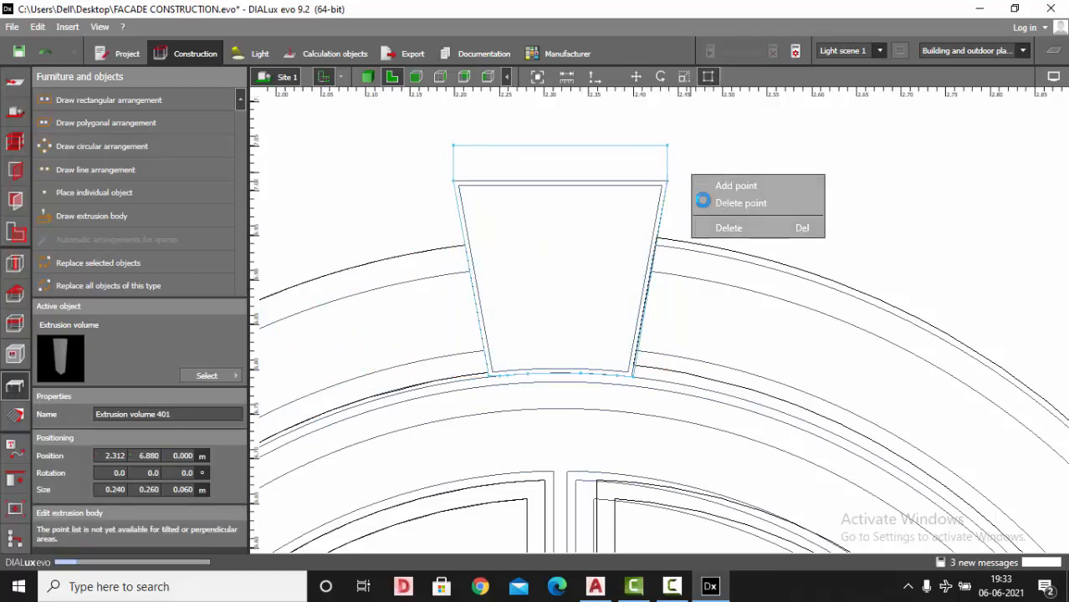
left_click(707, 202)
right_click(486, 177)
left_click(500, 198)
left_click(485, 159)
left_click(491, 161)
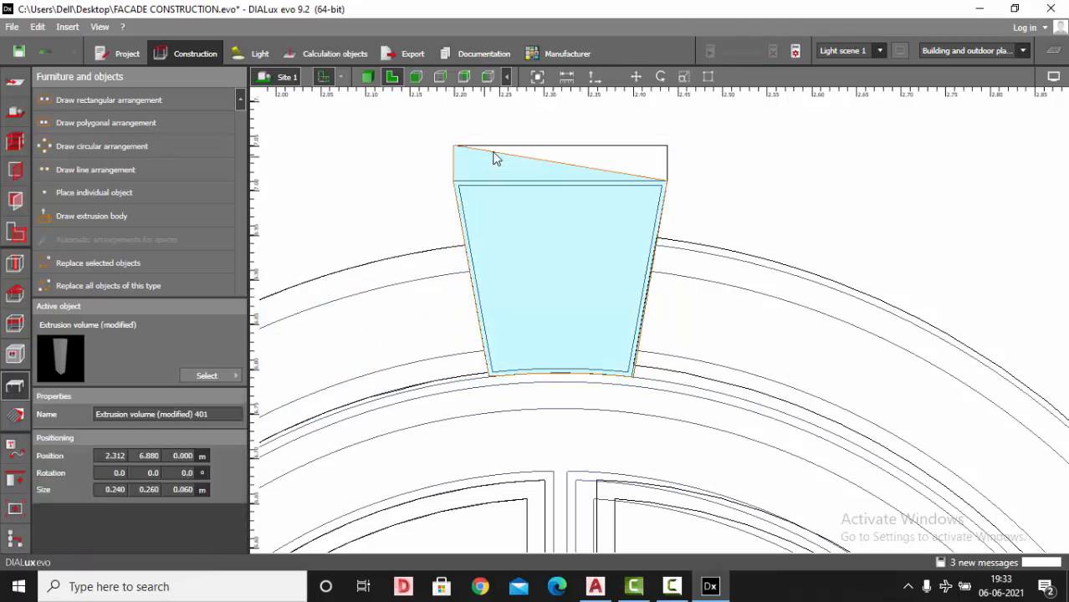
left_click(709, 76)
right_click(454, 146)
left_click(484, 173)
- Offset the copy's top edge and both sloping side edges inward onto the inner keystone lines of the drawing
scroll(498, 197, "up", 2)
left_click_drag(538, 175, 538, 181)
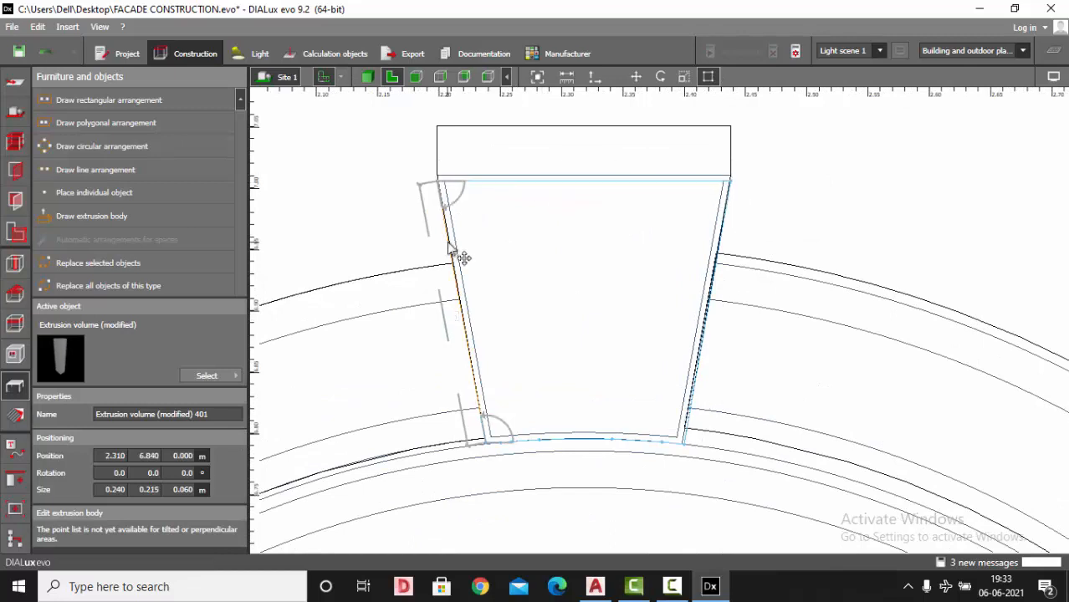
left_click_drag(449, 244, 456, 243)
left_click_drag(707, 317, 699, 317)
left_click(724, 299)
left_click(645, 247)
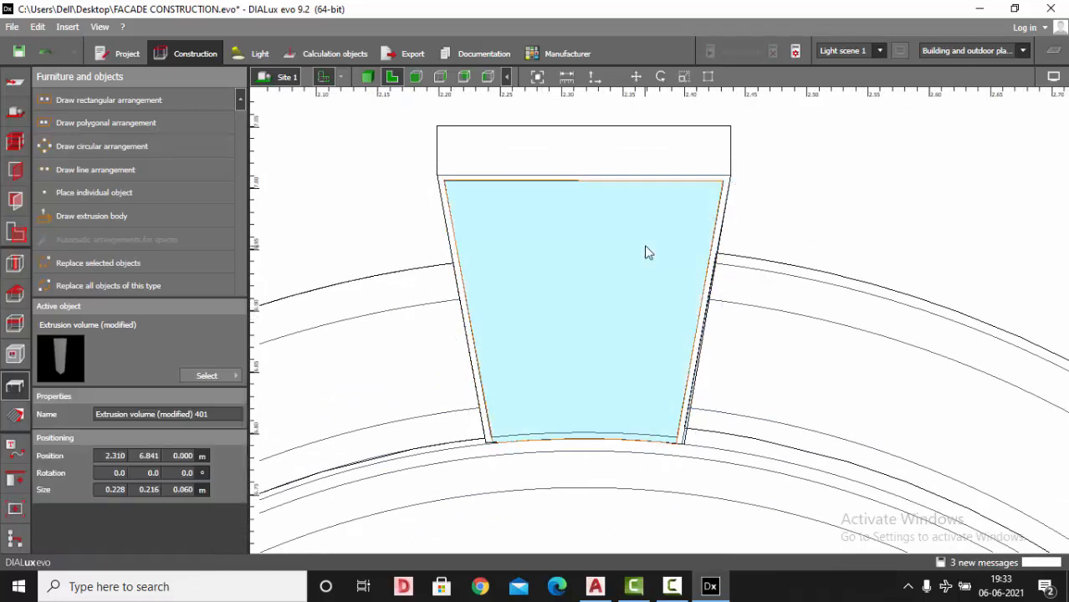
- Scale the copy's curved lower edge up to the inner keystone line, giving a Y size of 0.212 m
left_click(688, 77)
scroll(583, 462, "up", 1)
left_click_drag(596, 438, 595, 433)
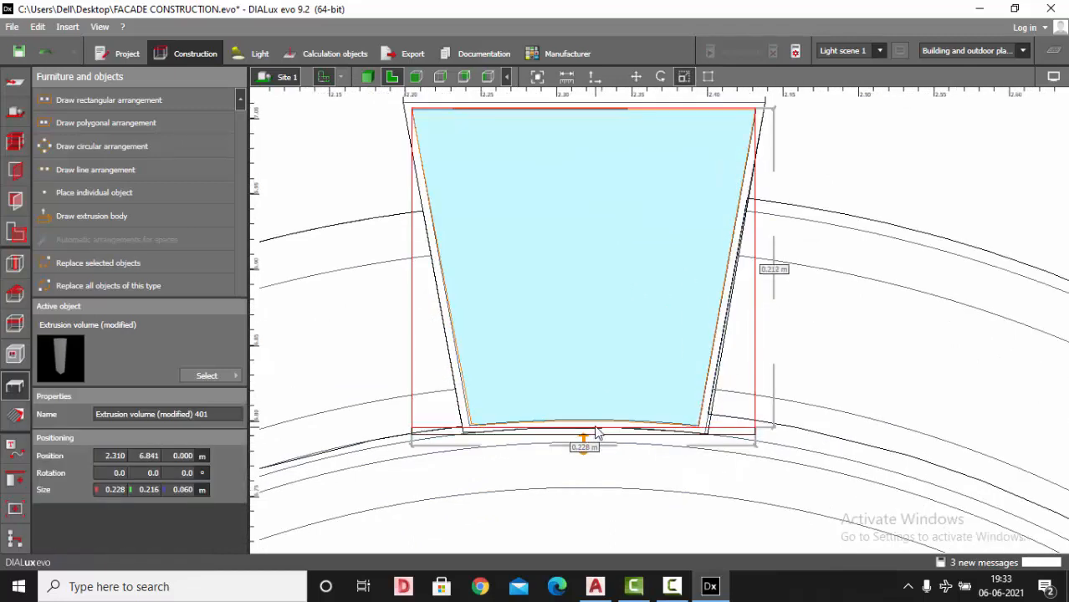
left_click(584, 347)
left_click(584, 348)
left_click(583, 348)
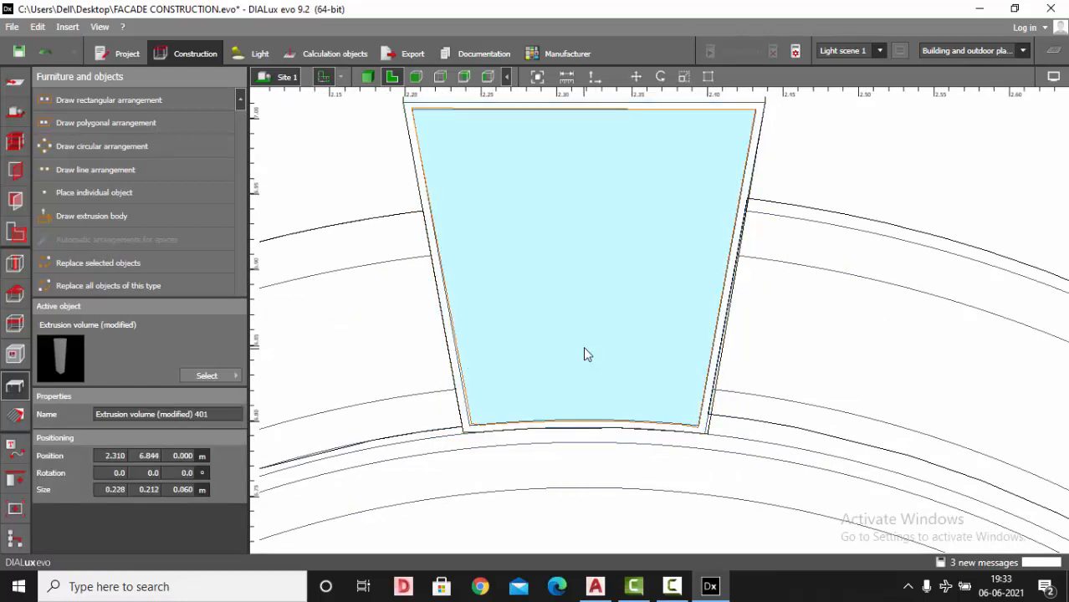
- In a side view, raise the keystone copy to Z position 0.060 m on top of the base body and set its height to 0.040 m
left_click(441, 77)
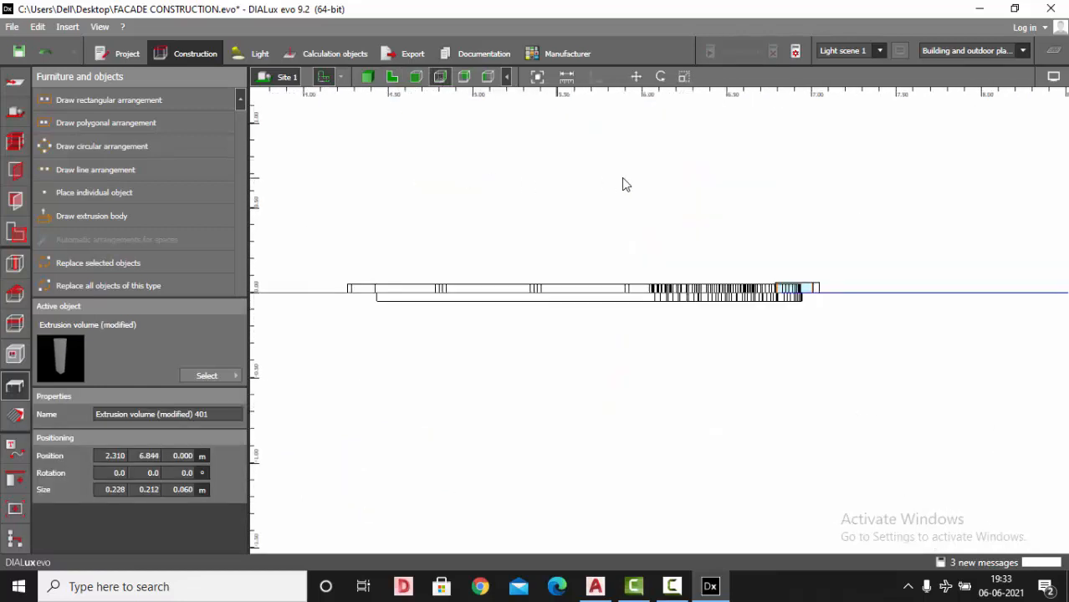
scroll(669, 328, "up", 2)
scroll(669, 328, "up", 3)
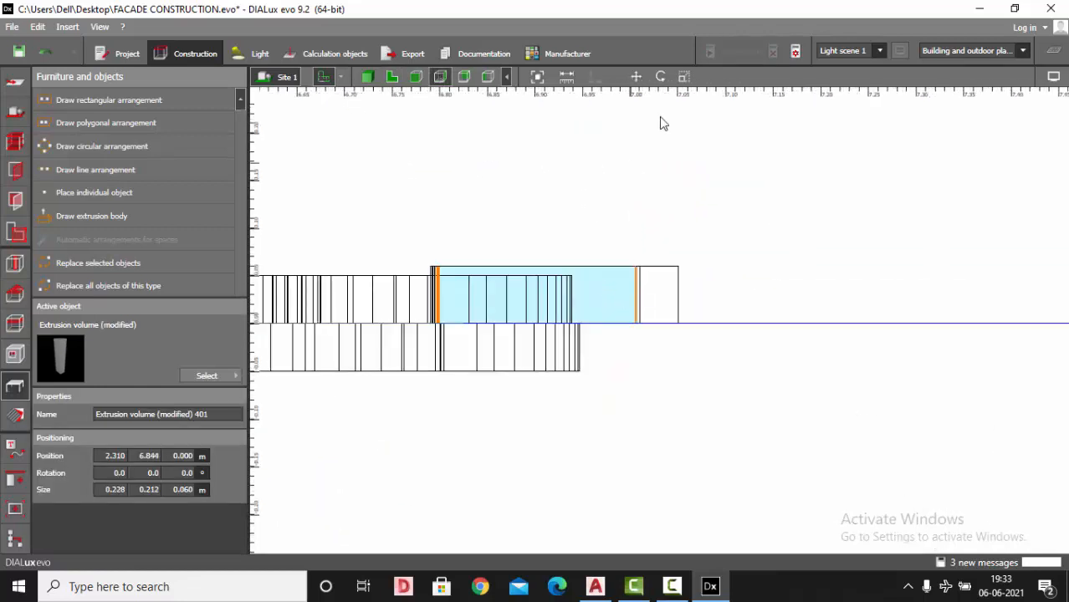
left_click(637, 82)
scroll(539, 242, "up", 2)
left_click_drag(460, 299, 473, 237)
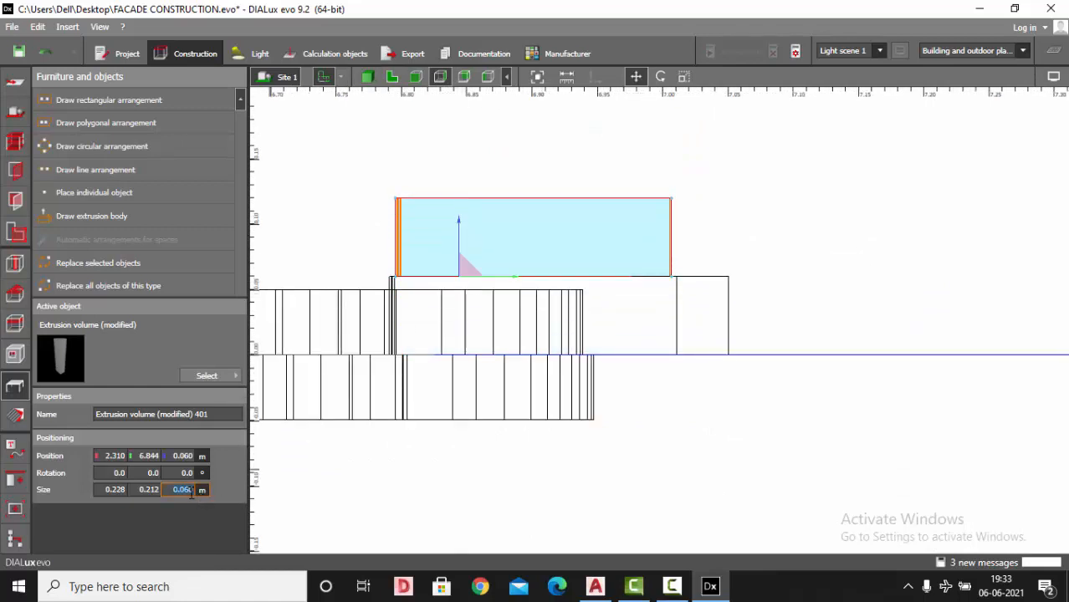
key("Return")
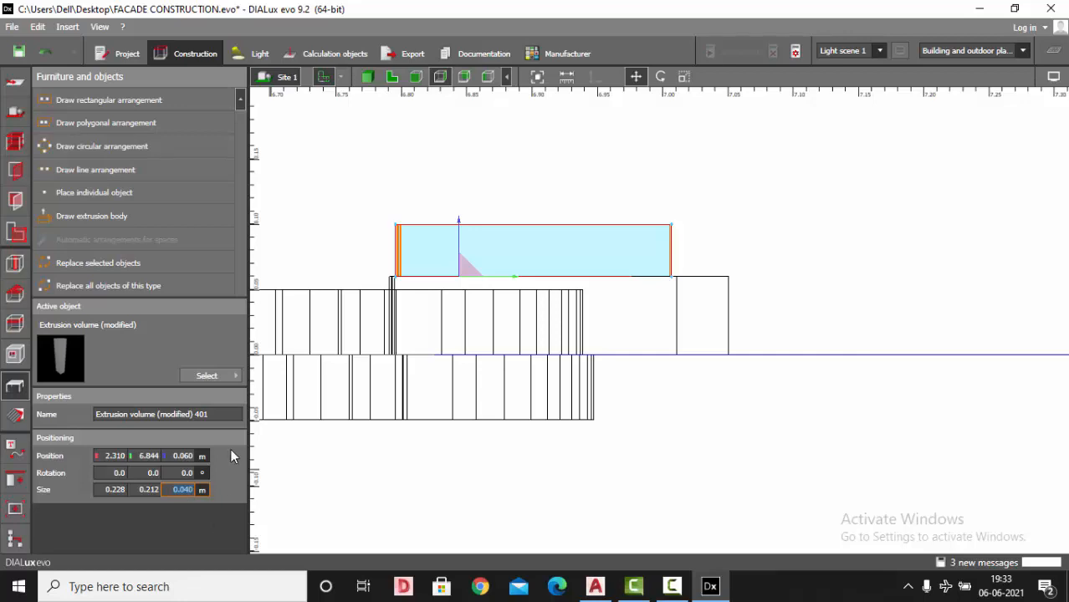
left_click(318, 204)
- Examine the two-layer keystone and its fit on the arch surround up close in 3D
left_click(369, 78)
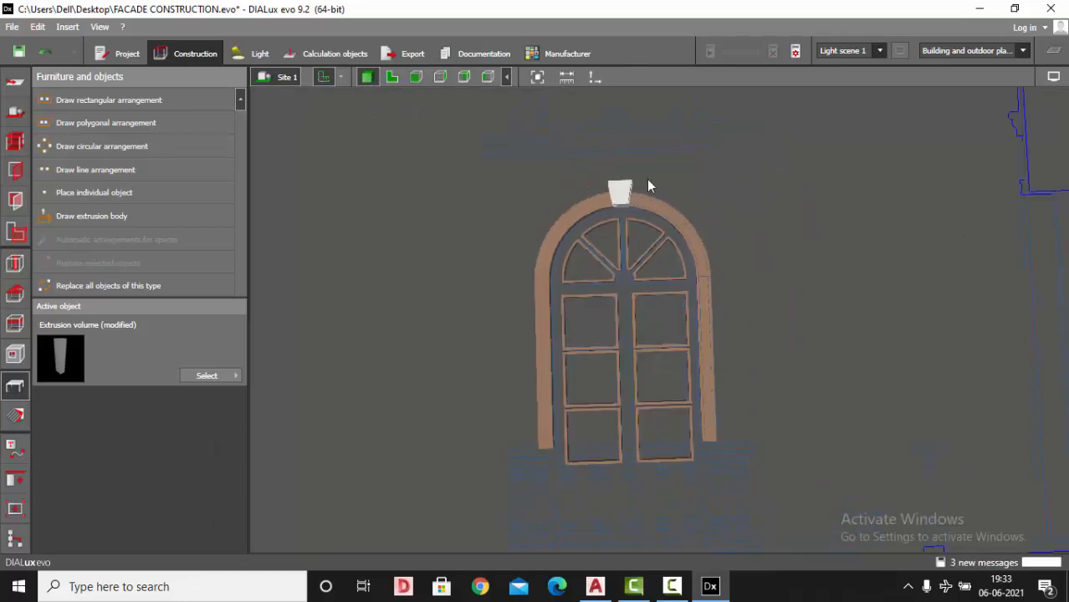
scroll(622, 188, "up", 5)
right_click_drag(520, 235, 639, 142)
scroll(483, 169, "up", 5)
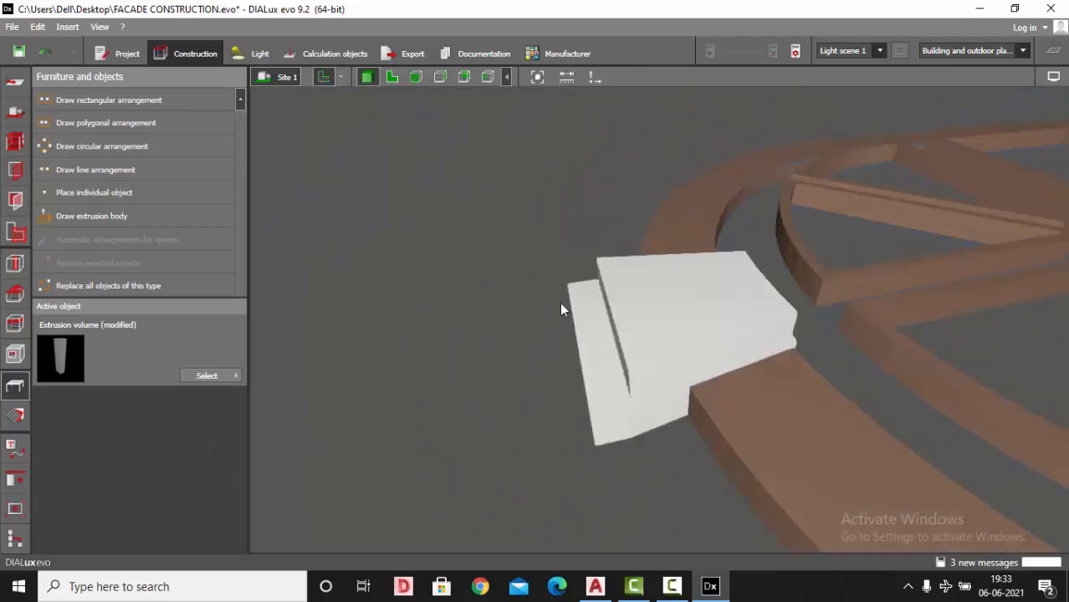
right_click_drag(560, 306, 536, 318)
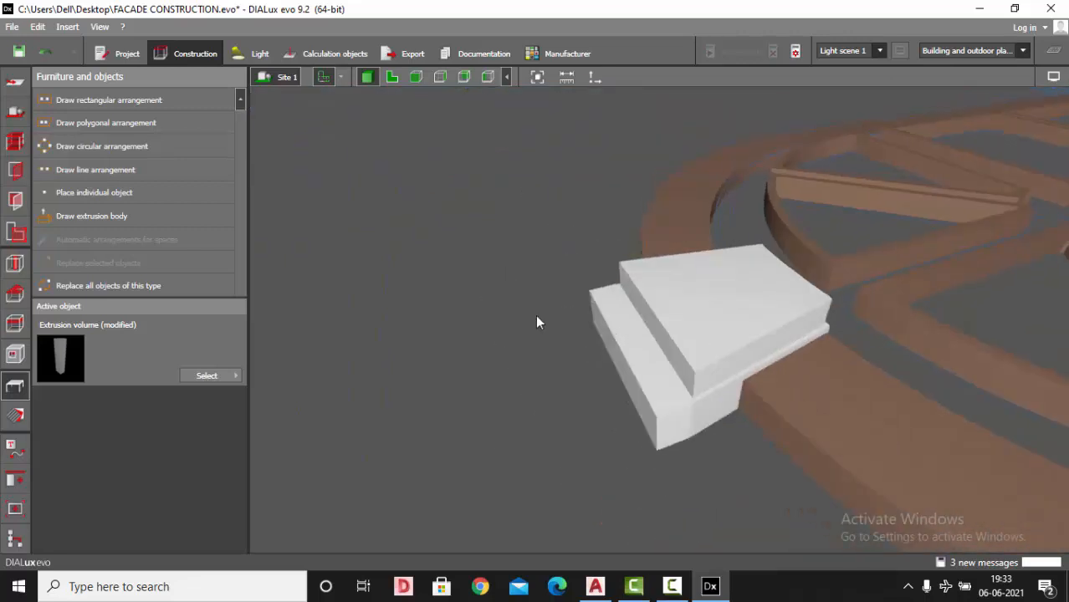
- Apply the active brown color material (RGB 130, 101, 82) to the white keystone blocks above the arch
left_click(16, 416)
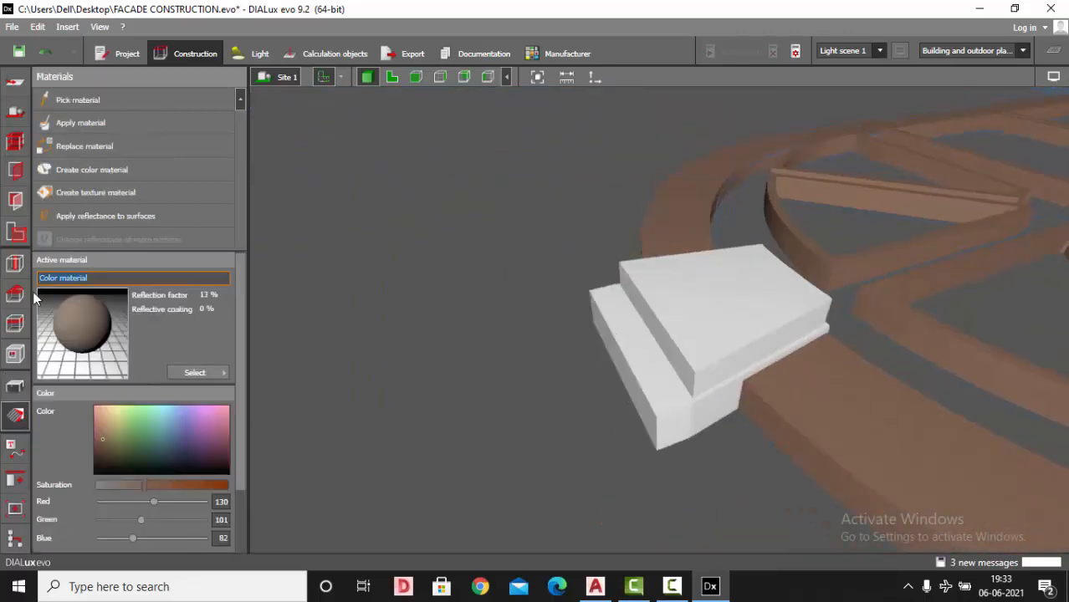
left_click(653, 372)
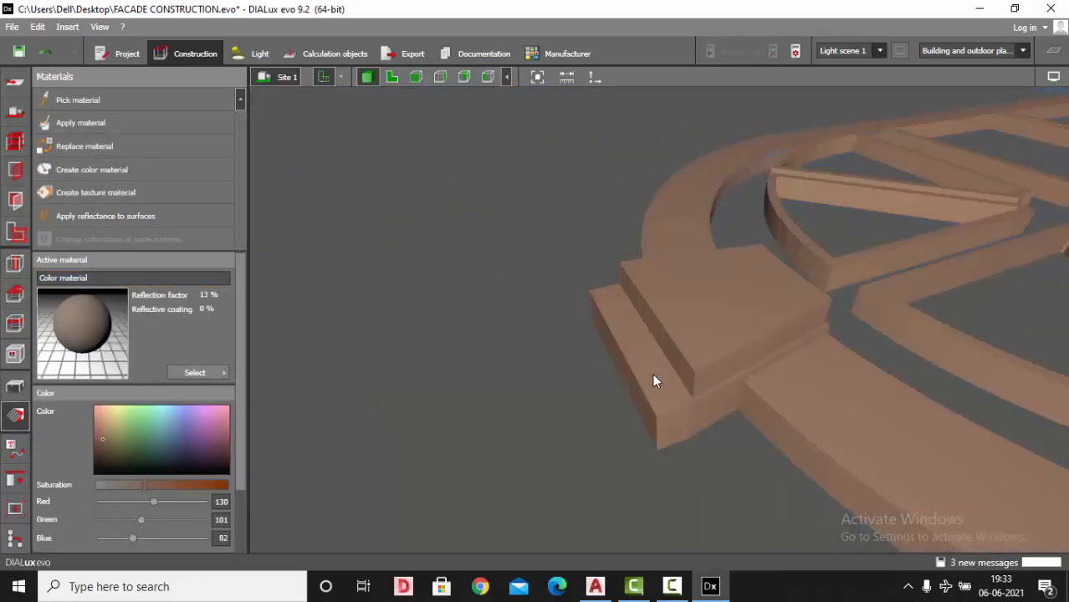
- Set the color material to RGB 202, 142, 128 and apply it to the keystone's front face
left_click_drag(102, 431, 97, 420)
left_click(87, 124)
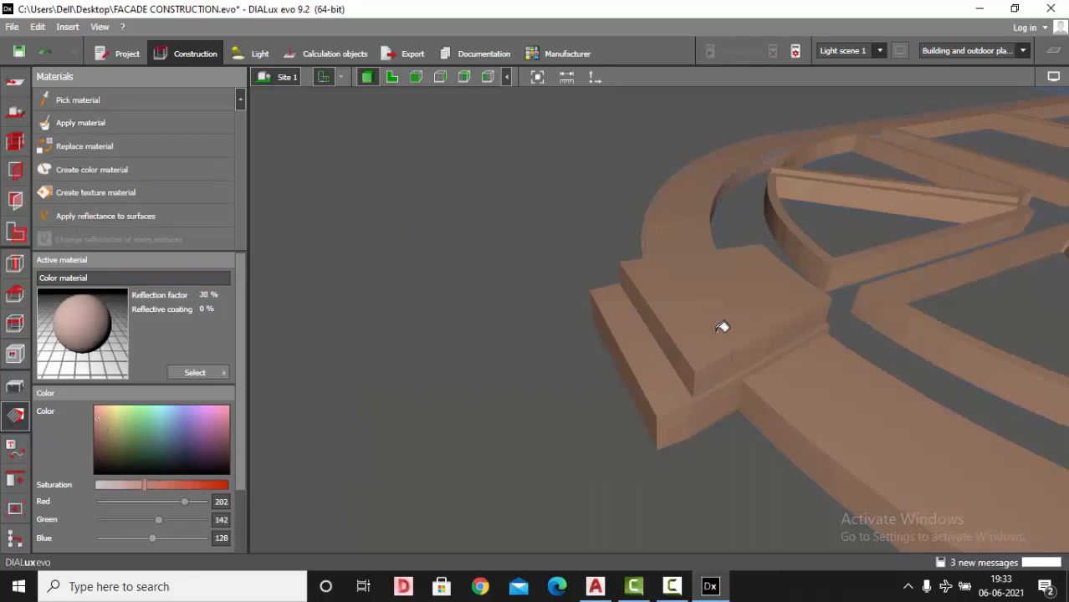
left_click(722, 327)
right_click_drag(698, 370, 481, 291)
scroll(480, 292, "up", 3)
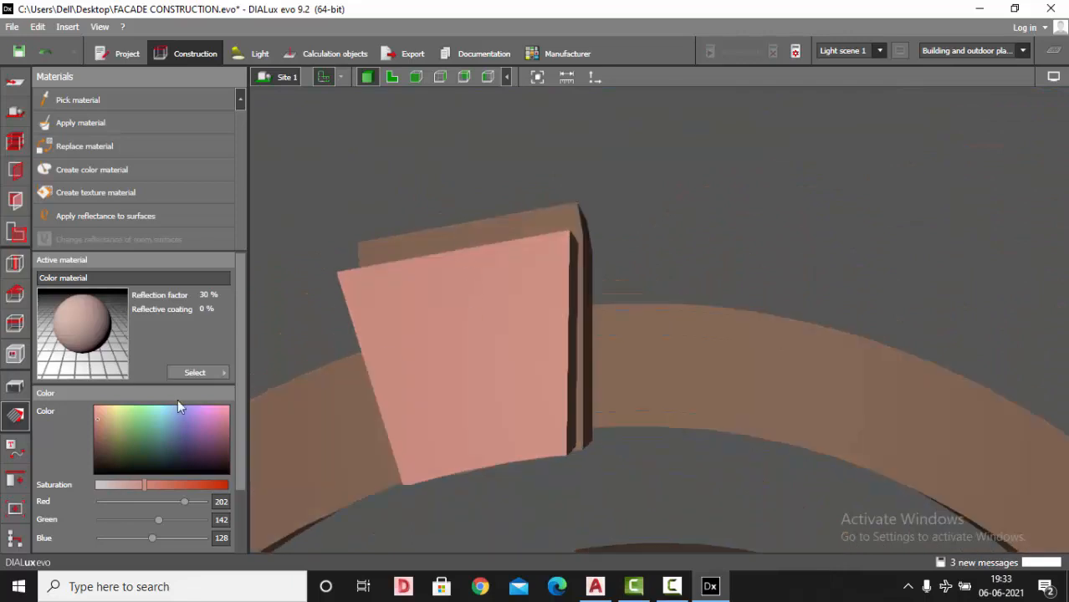
- Set the color material to RGB 240, 208, 152 and apply it to the keystone's front face
left_click_drag(106, 416, 109, 409)
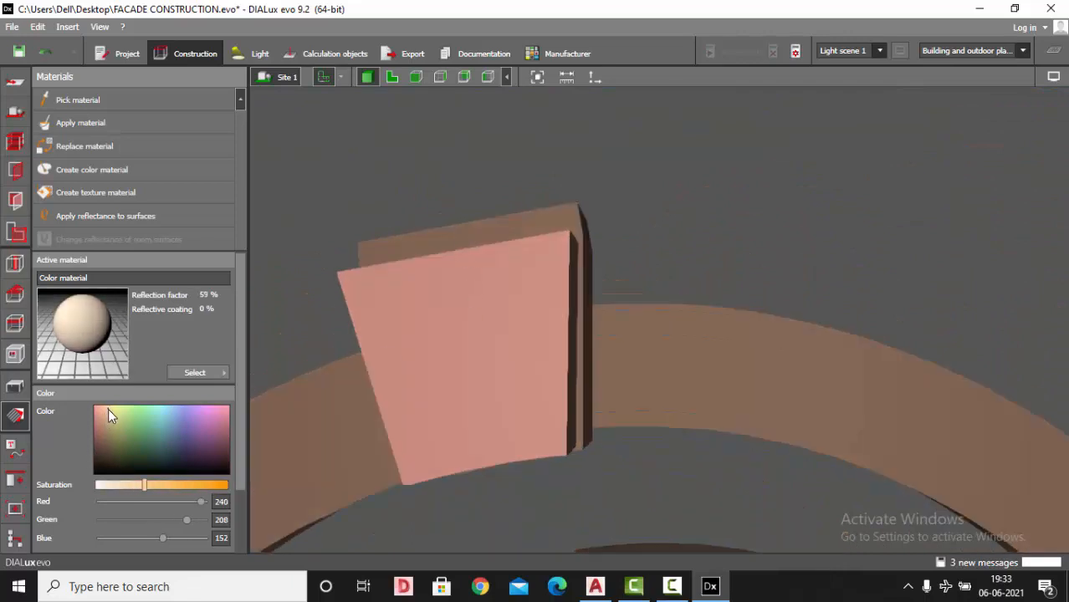
left_click(79, 124)
left_click(489, 377)
scroll(557, 324, "down", 3)
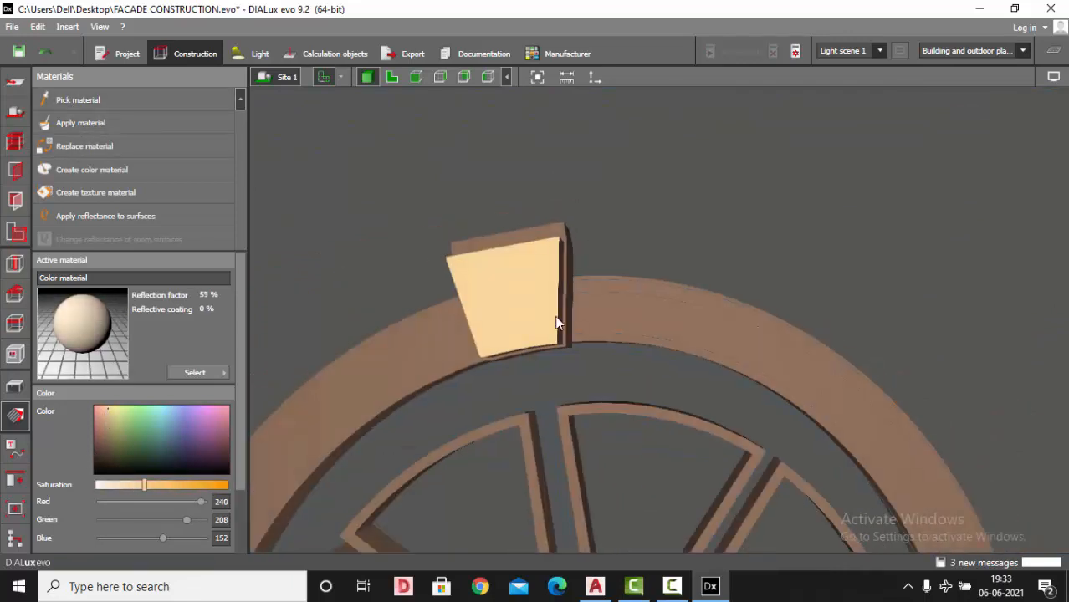
- Apply the same cream color material to a side face of the keystone's front block
right_click_drag(556, 318, 672, 221)
scroll(672, 220, "up", 3)
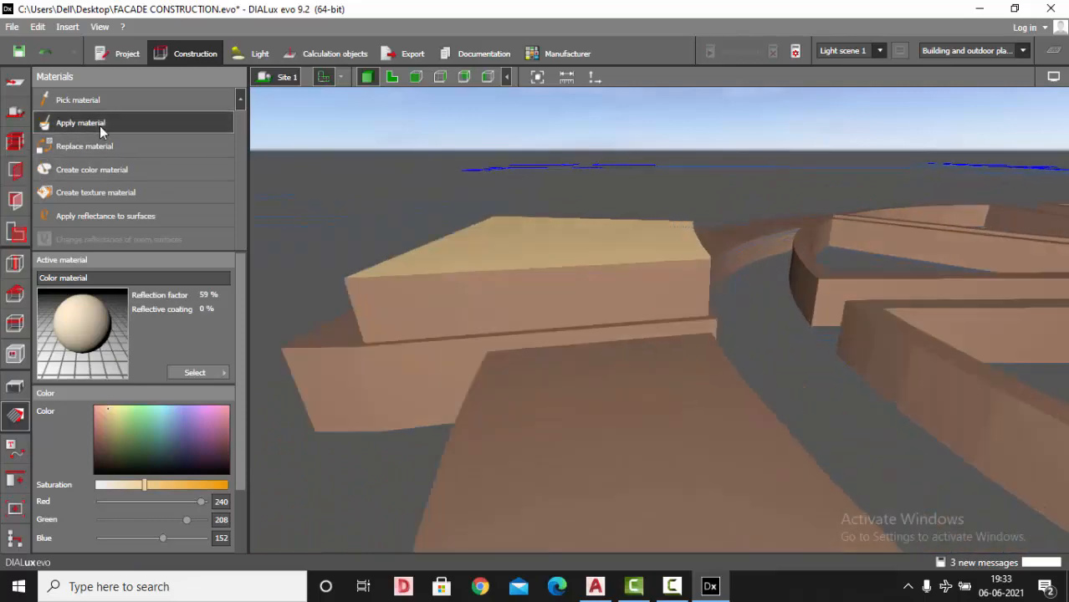
left_click(100, 128)
left_click(458, 294)
right_click_drag(458, 295, 431, 348)
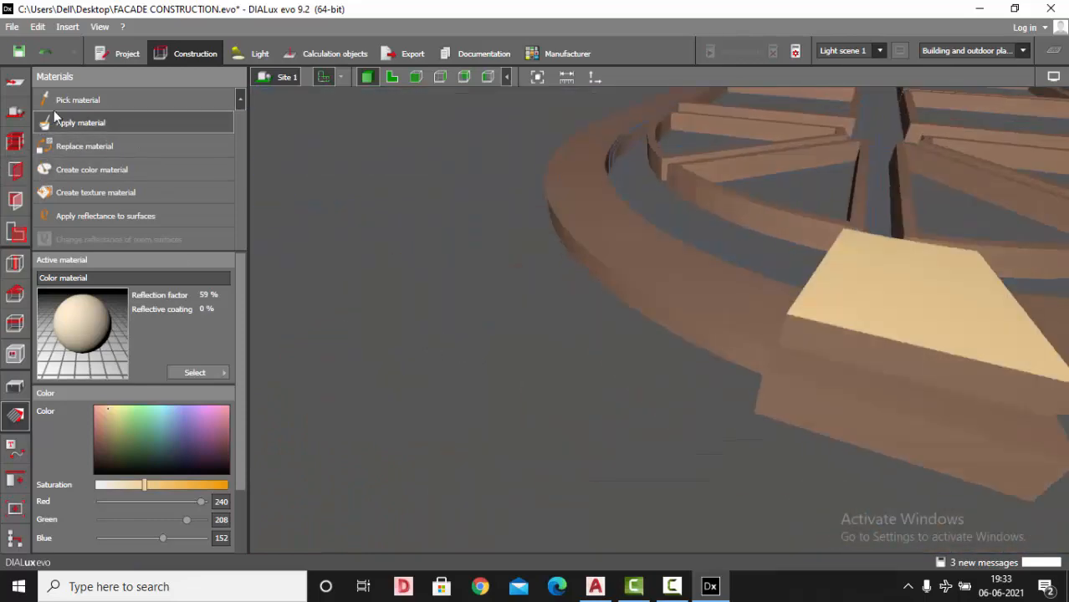
right_click_drag(859, 429, 2, 249)
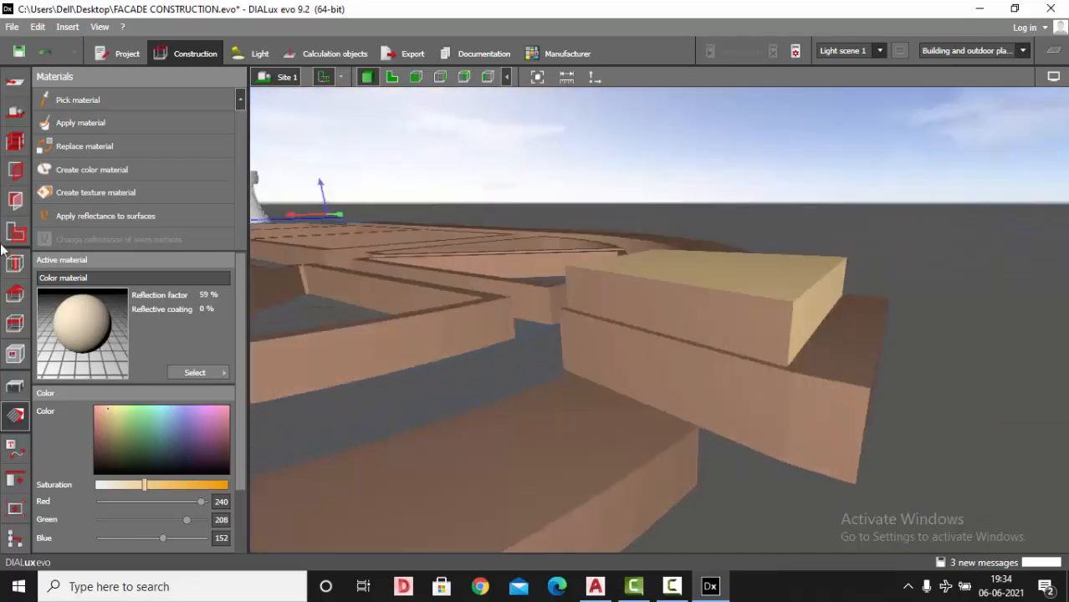
right_click_drag(692, 320, 772, 433)
- Raise the sunken right half of the arch surround to a height of 0.050 m, level with the window frames
left_click(14, 386)
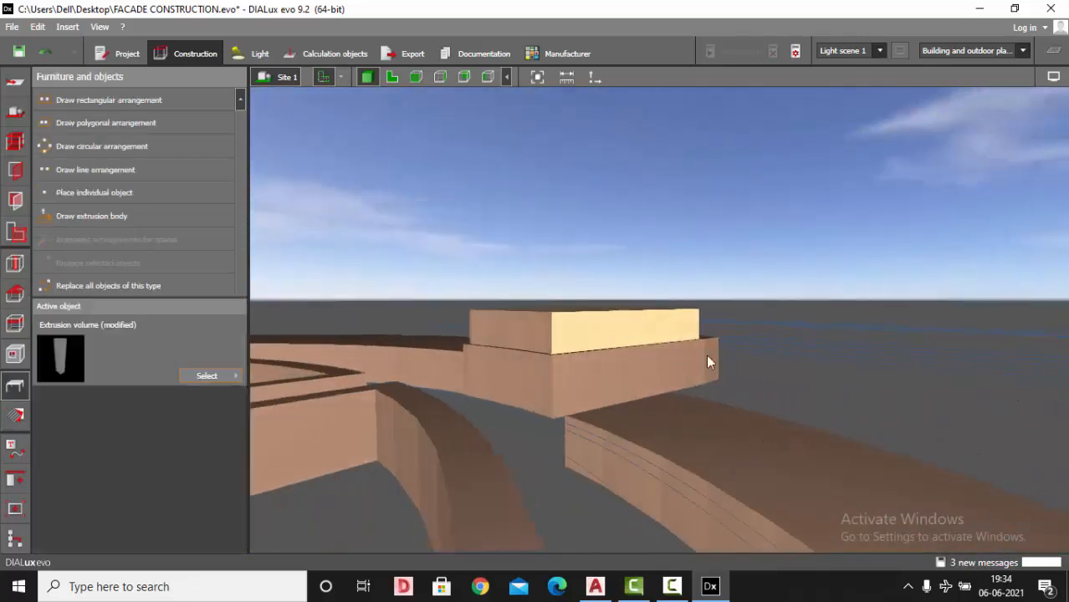
left_click(775, 445)
scroll(738, 320, "down", 5)
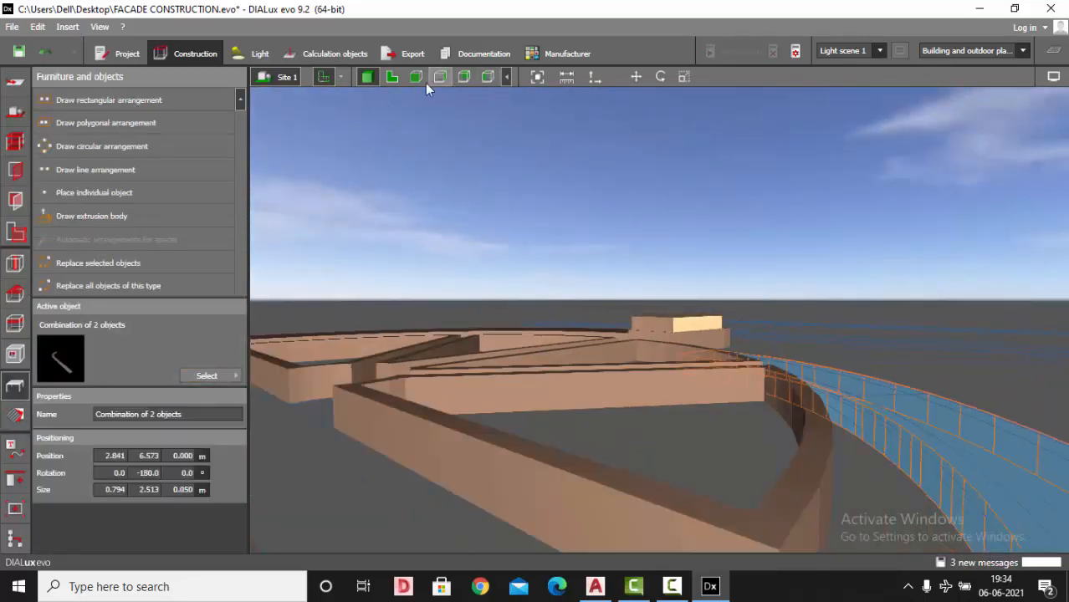
left_click(464, 77)
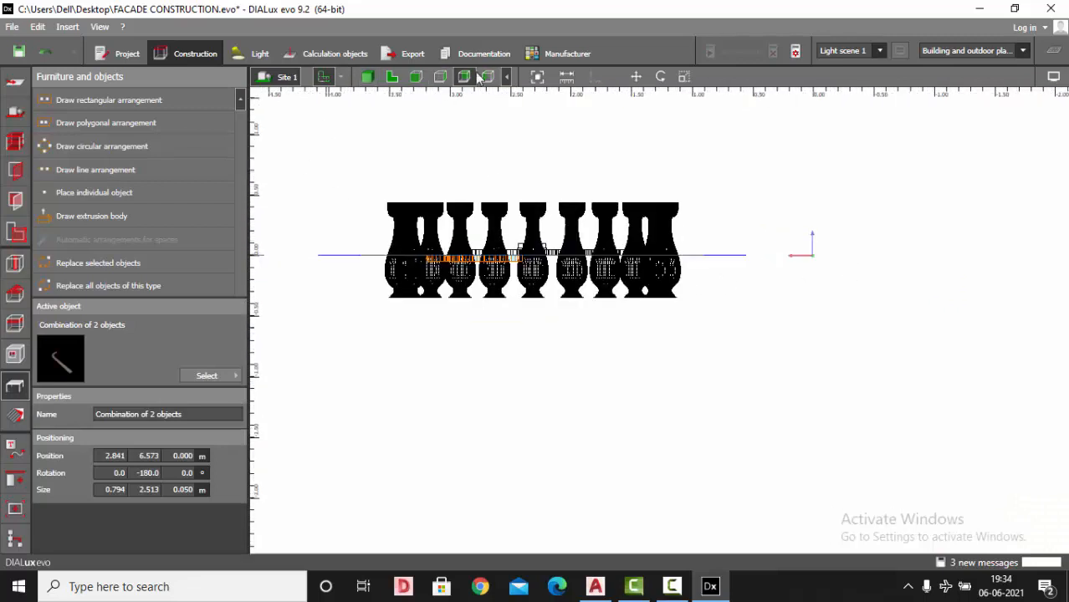
left_click(441, 77)
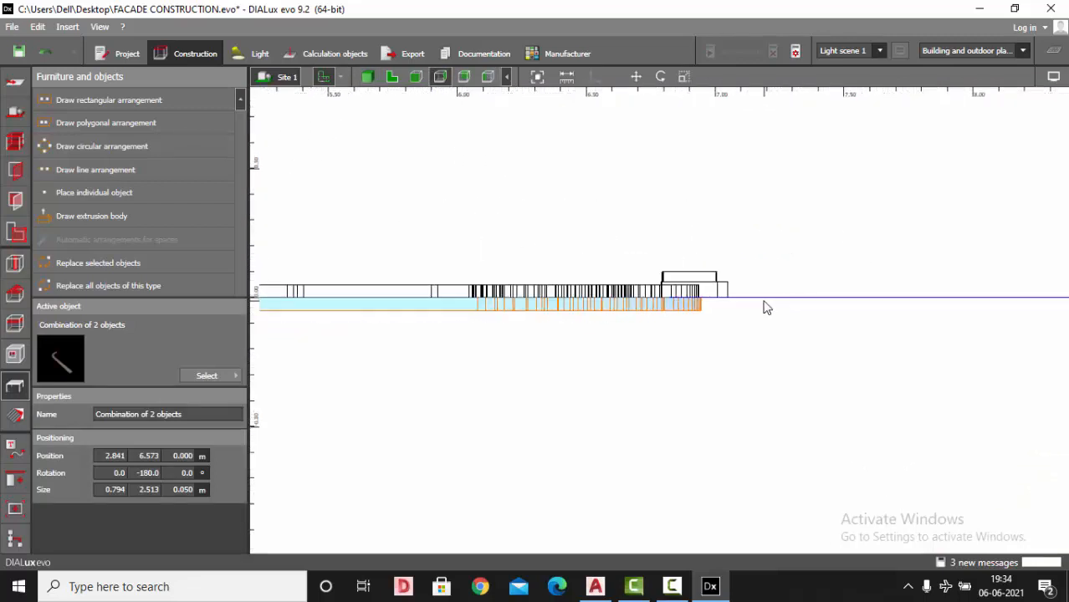
scroll(534, 331, "up", 2)
scroll(718, 272, "up", 2)
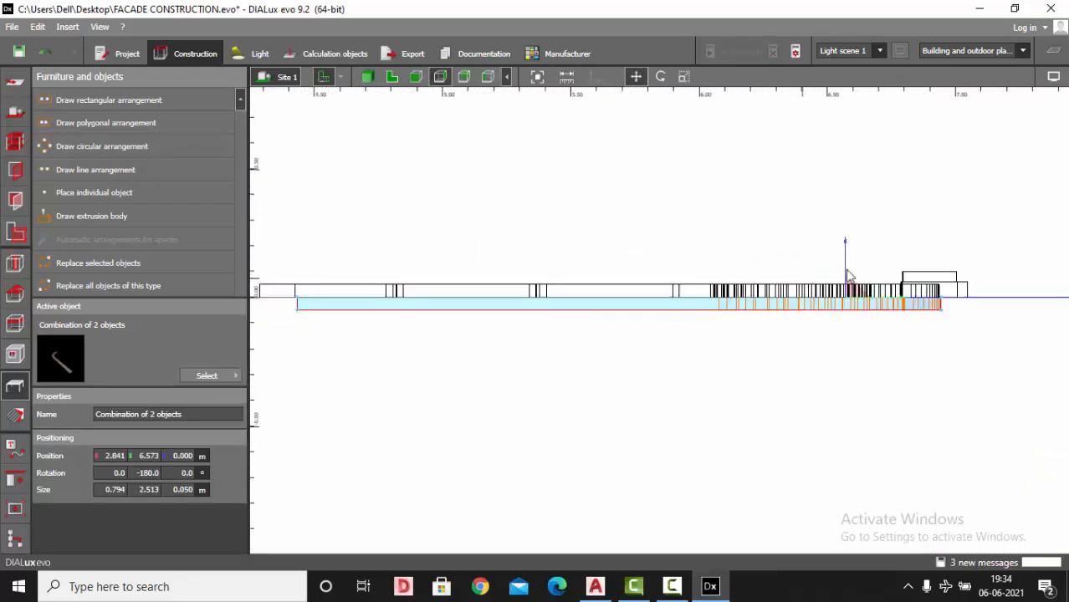
left_click_drag(846, 257, 845, 238)
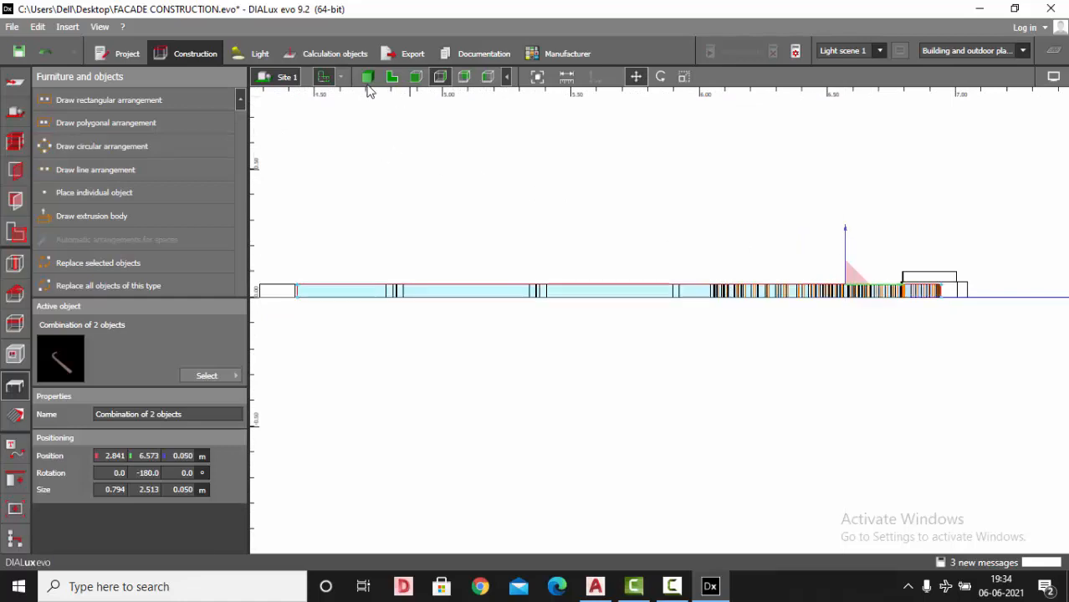
left_click(367, 80)
left_click(597, 276)
right_click_drag(597, 276, 640, 349)
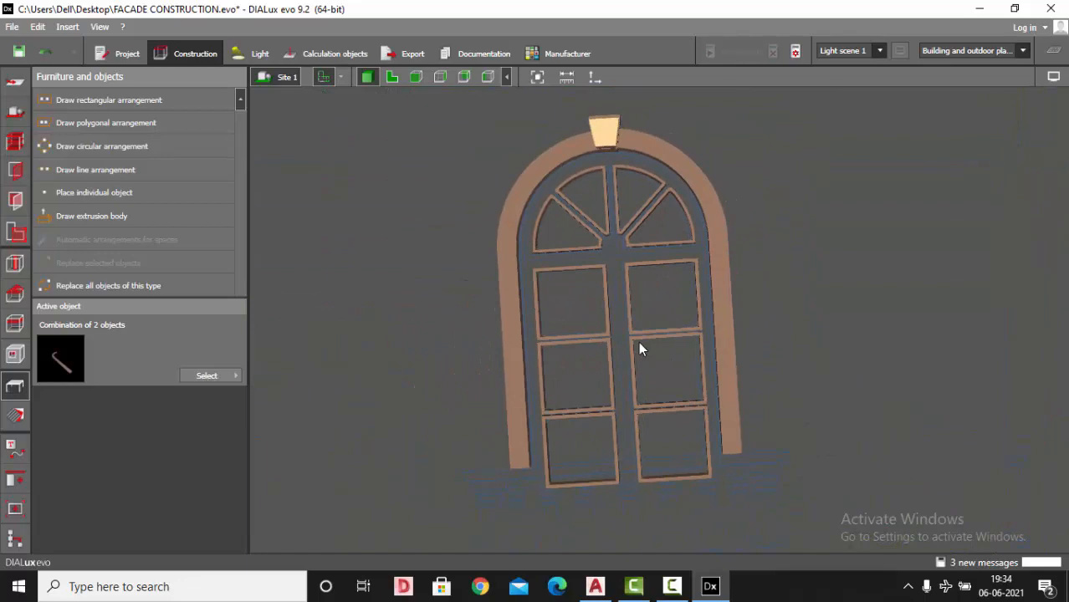
- Group the window frames, arch surround and keystone in the elevation drawing into one object
left_click(385, 78)
scroll(592, 155, "down", 4)
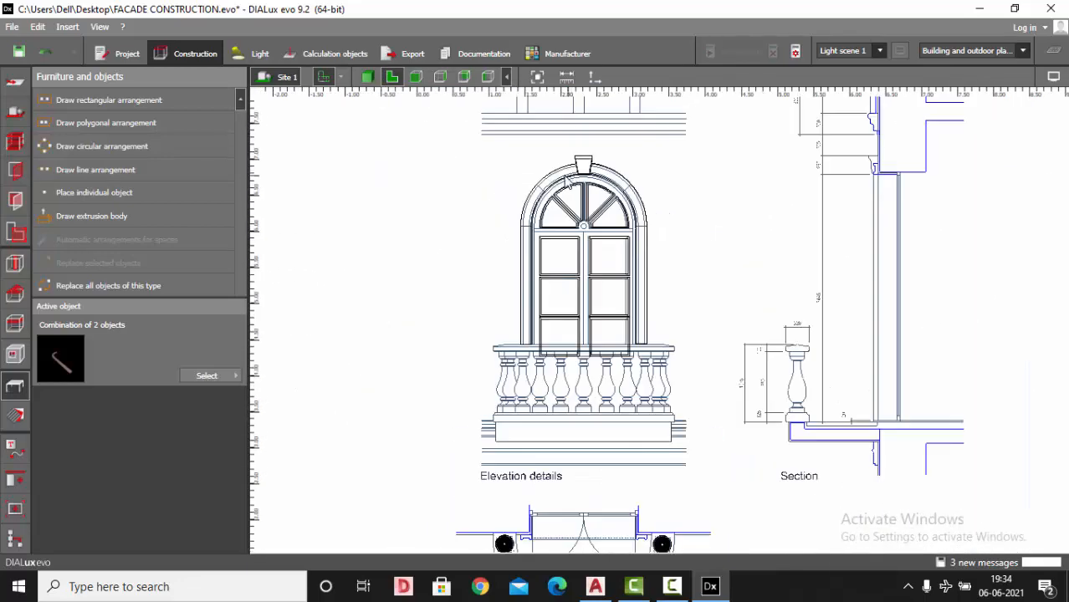
scroll(536, 177, "up", 2)
left_click_drag(434, 126, 753, 467)
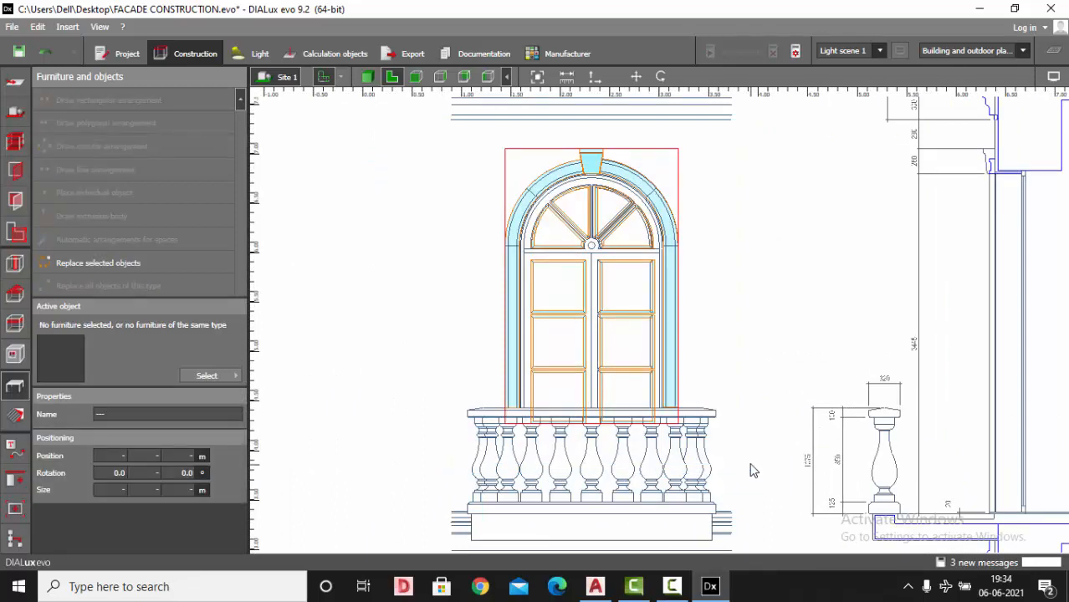
left_click(15, 481)
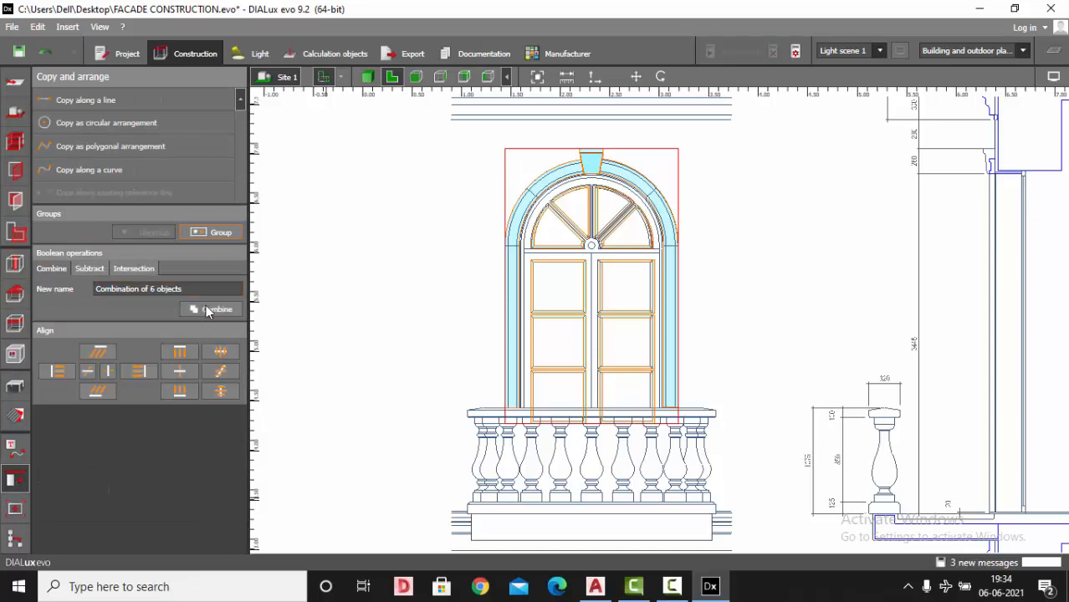
left_click(219, 232)
left_click(418, 261)
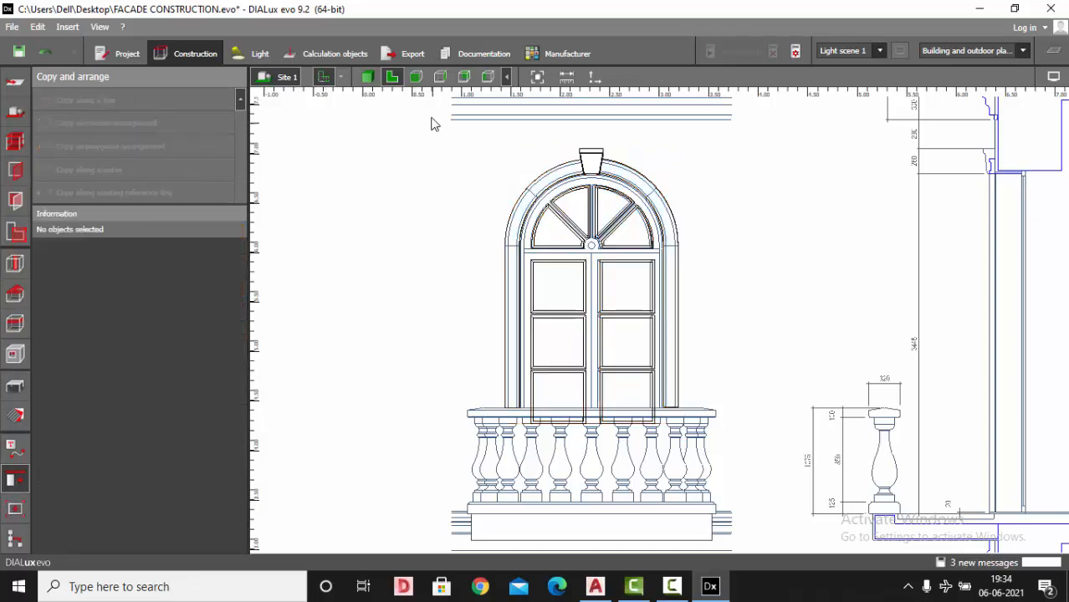
- Ungroup the window assembly and group its parts again
left_click(374, 80)
scroll(564, 264, "down", 3)
mouse_move(567, 282)
right_mouse_down()
mouse_move(630, 211)
mouse_move(689, 230)
mouse_move(585, 276)
right_mouse_up()
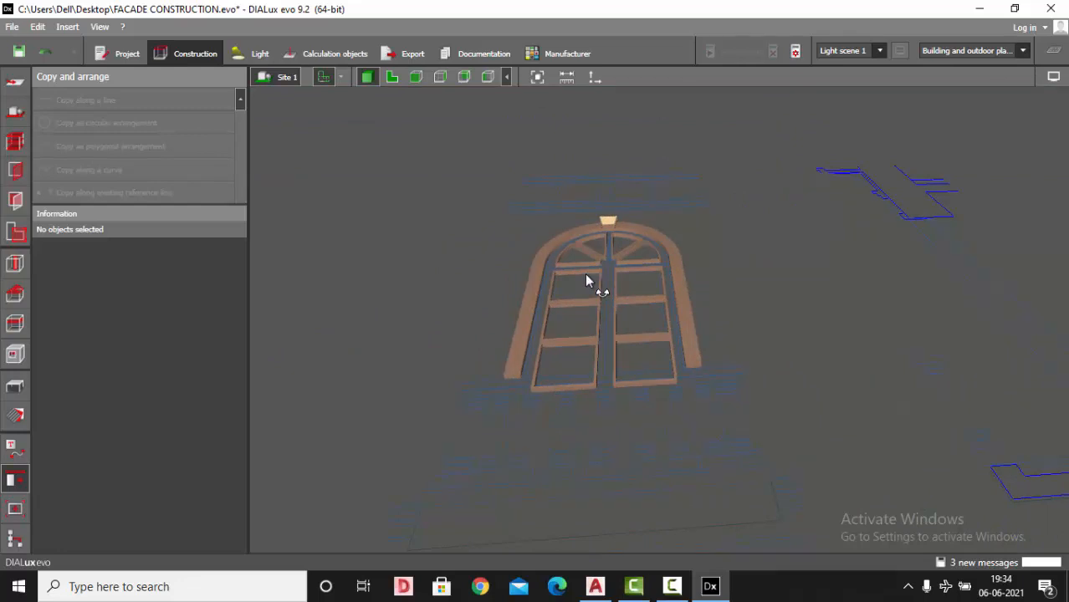
right_click_drag(585, 272, 609, 358)
left_click(589, 248)
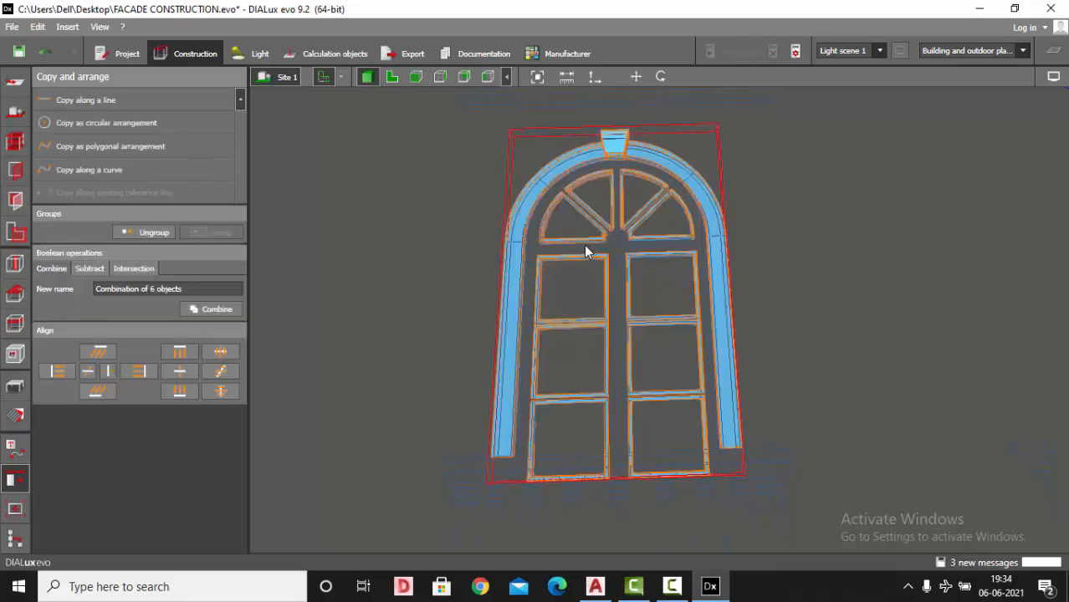
left_click(163, 234)
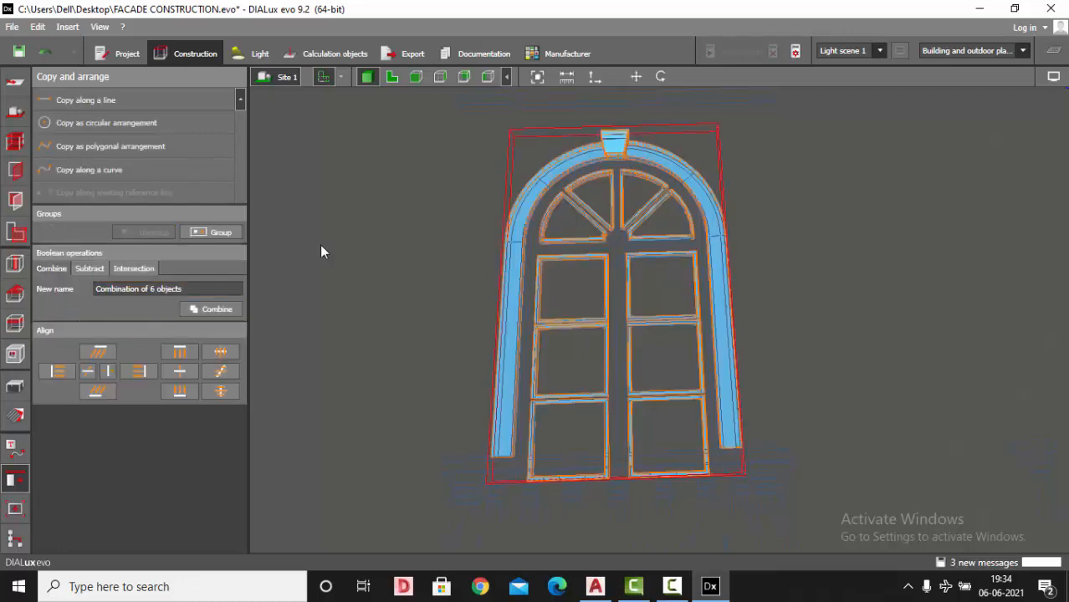
left_click(218, 234)
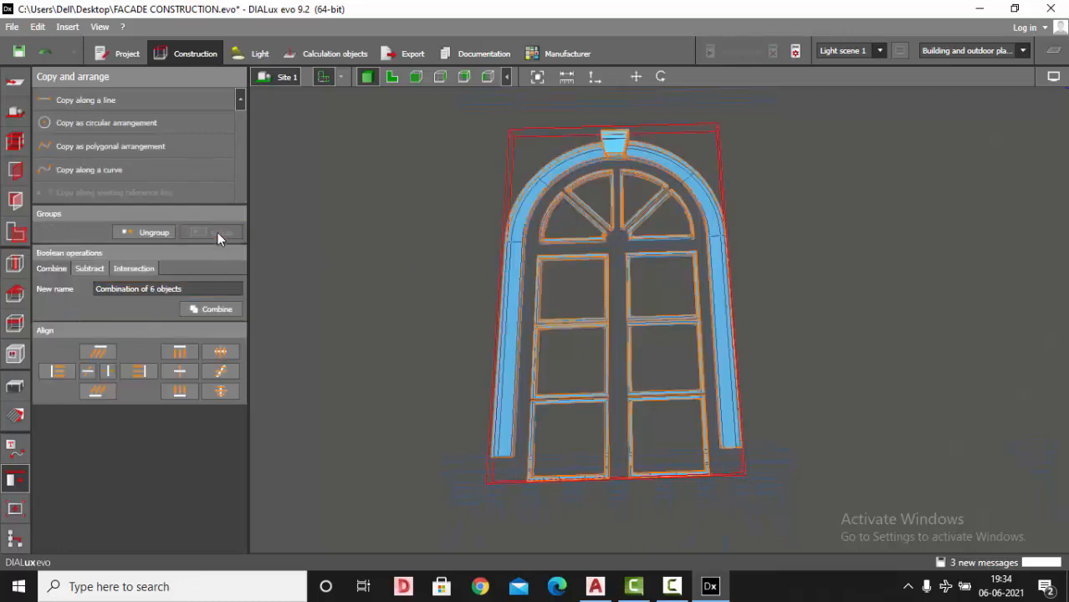
left_click(331, 229)
- Rotate the grouped window in the side view from lying flat to standing upright
right_click_drag(719, 145, 697, 246)
left_click(708, 268)
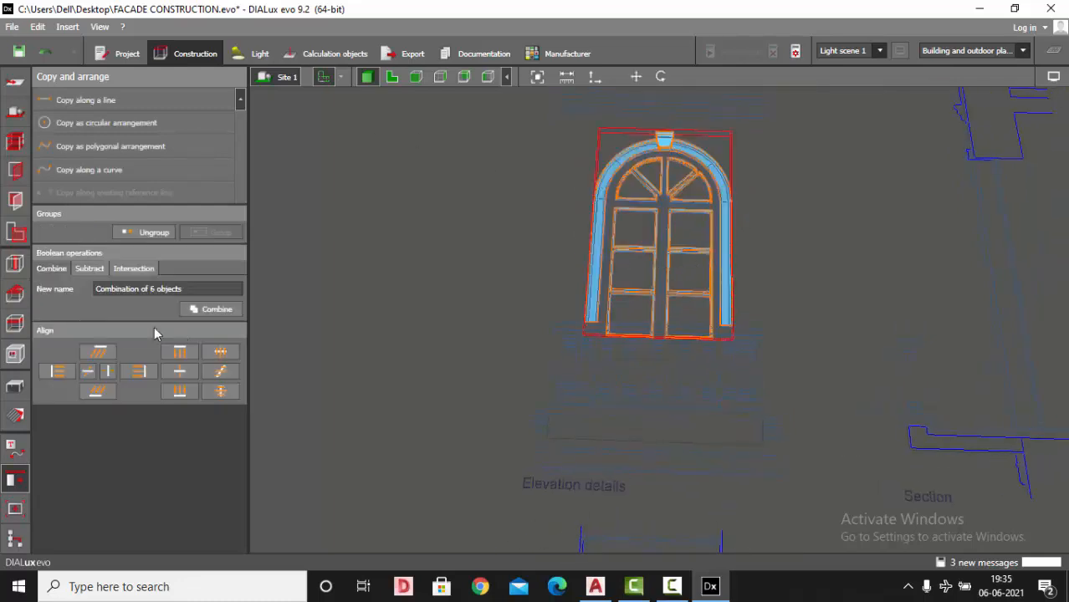
left_click(439, 76)
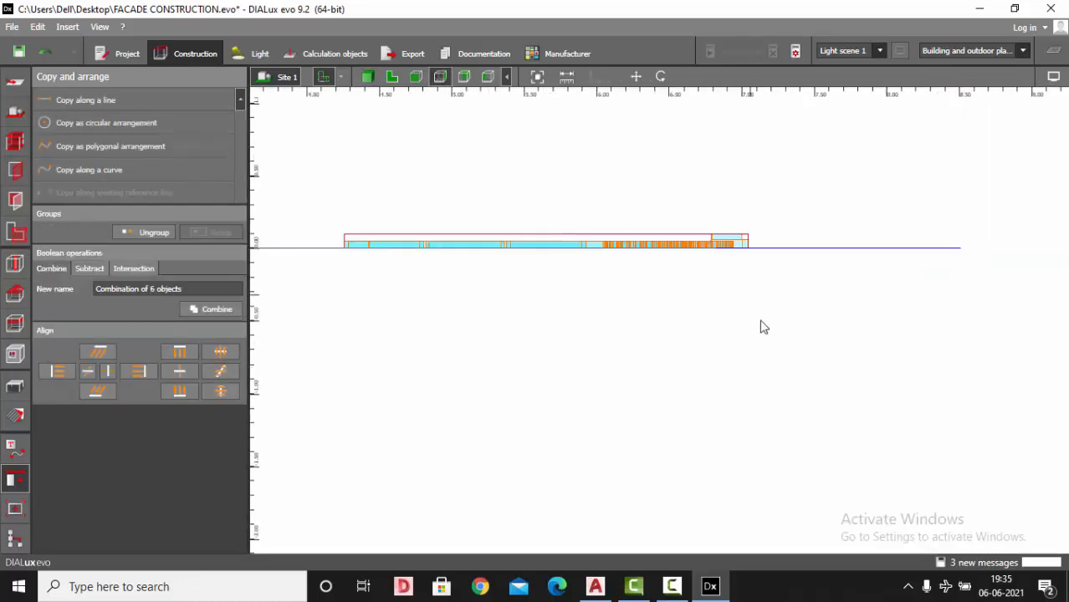
scroll(642, 171, "up", 2)
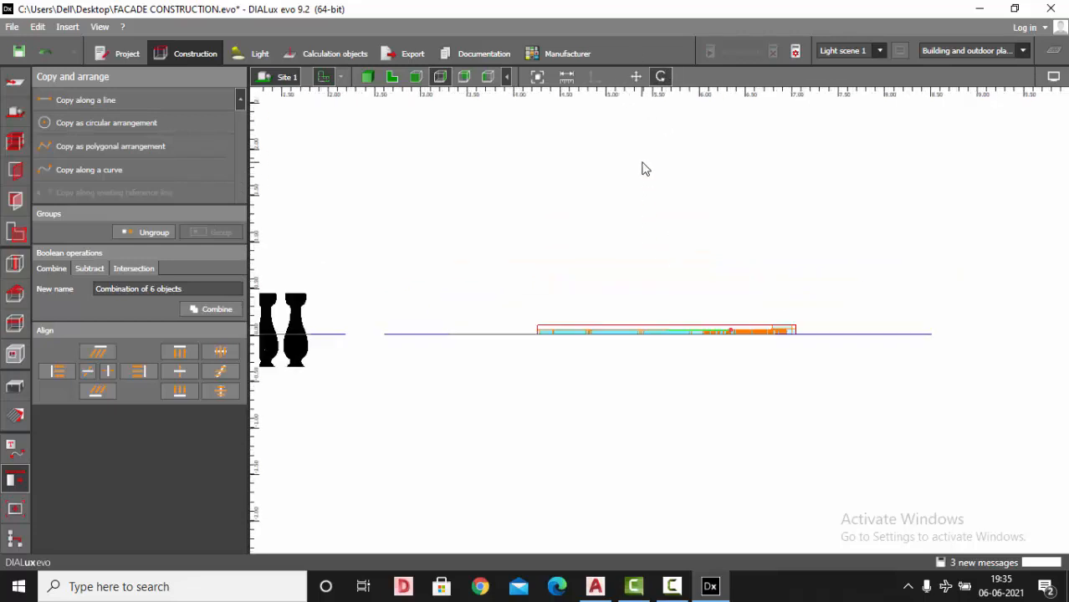
left_click_drag(739, 352, 675, 290)
- Move the upright window up until its base rests on the ground line
left_click(636, 76)
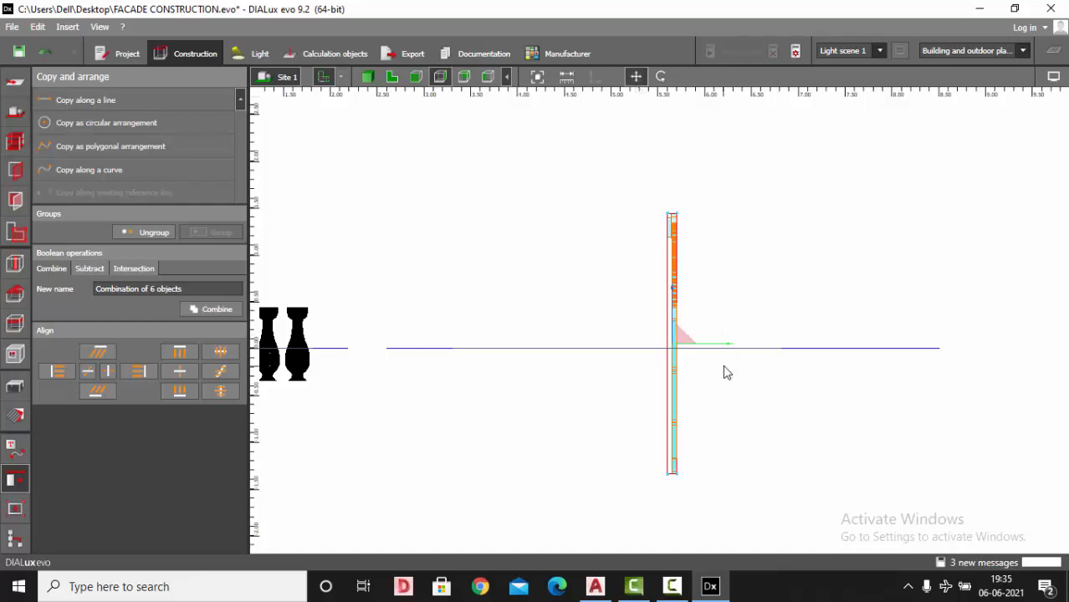
left_click_drag(679, 341, 649, 219)
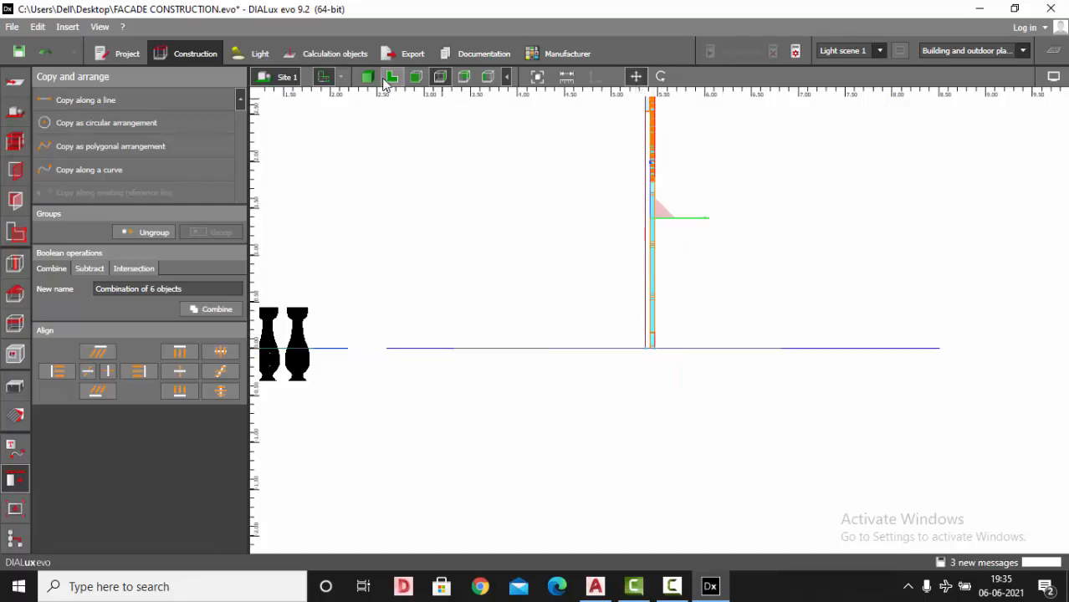
left_click(367, 76)
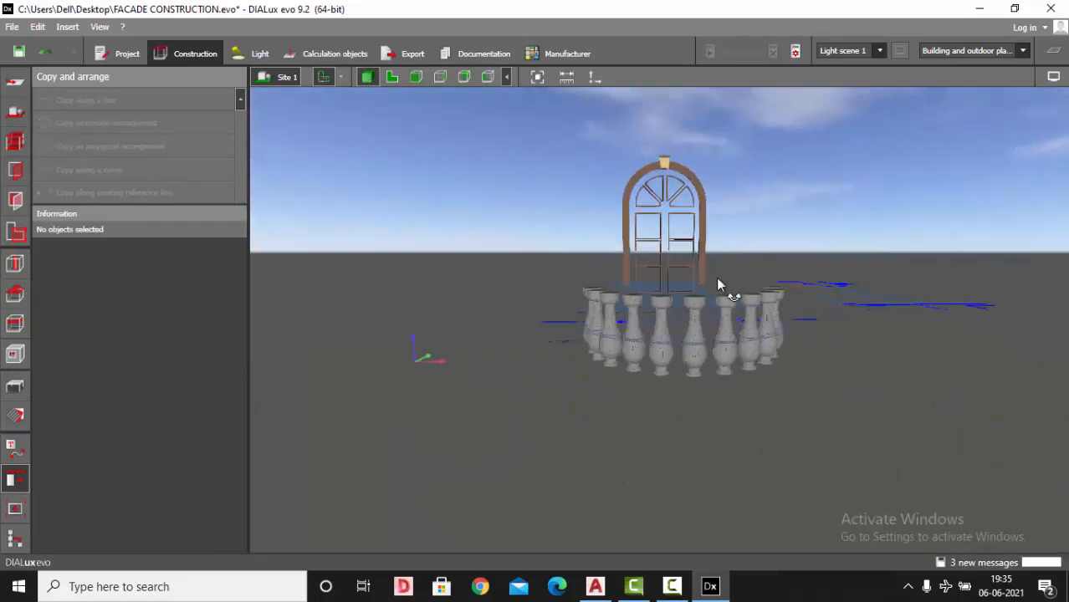
left_click_drag(697, 250, 765, 211)
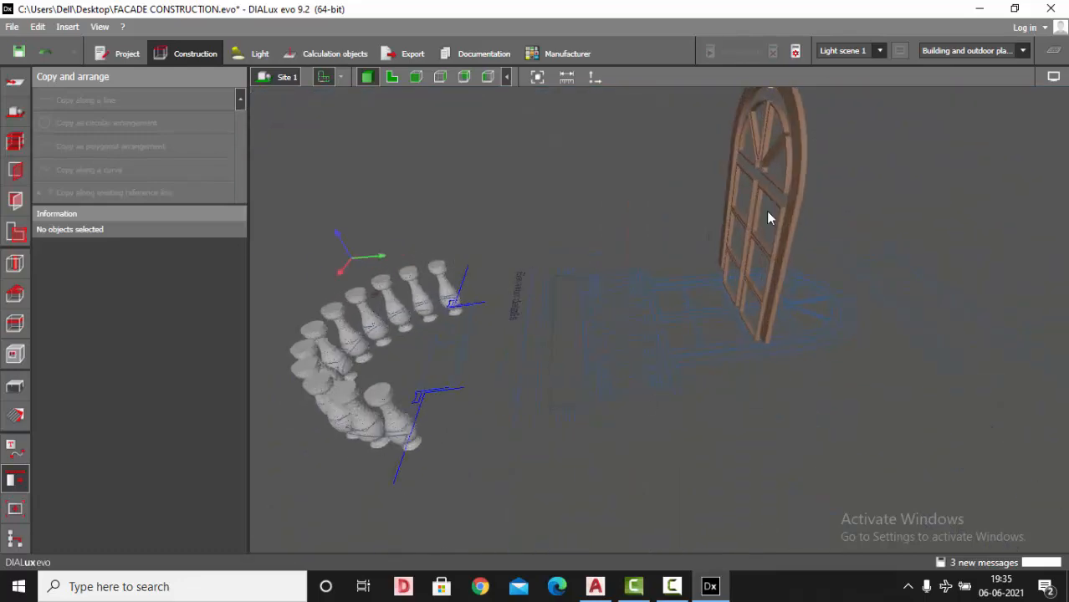
- Move the window group onto the door opening of the plan drawing, in line with the wall behind the balusters
left_click(768, 163)
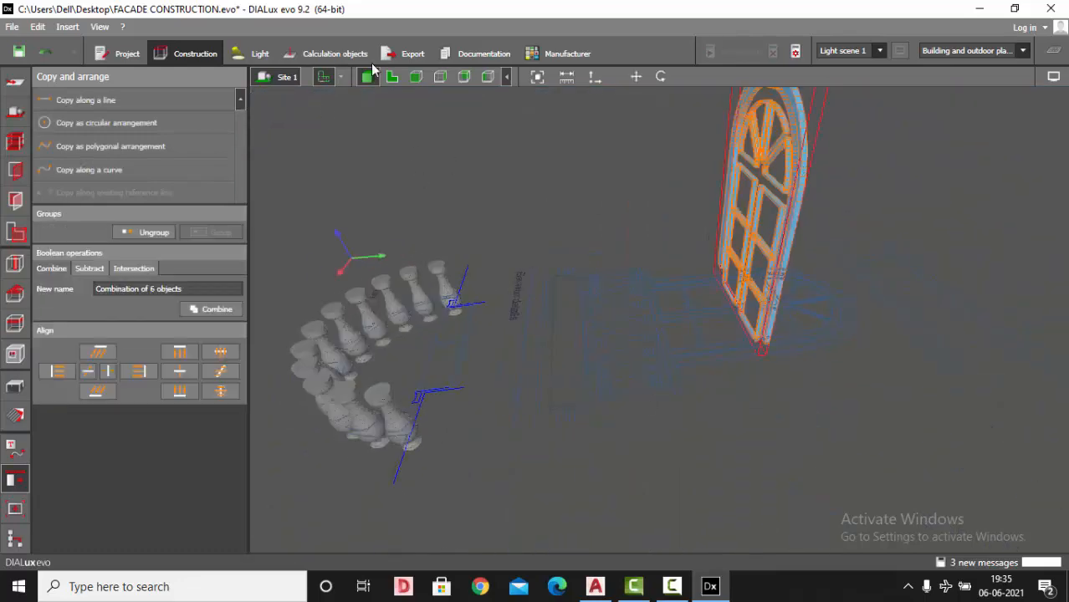
left_click(391, 77)
scroll(575, 193, "down", 5)
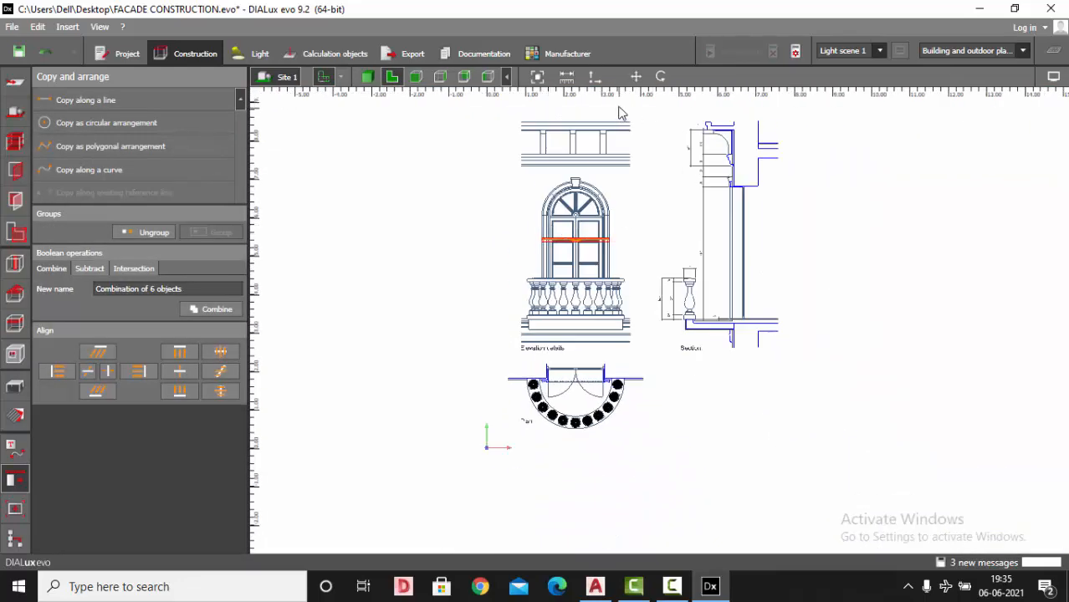
scroll(586, 292, "up", 3)
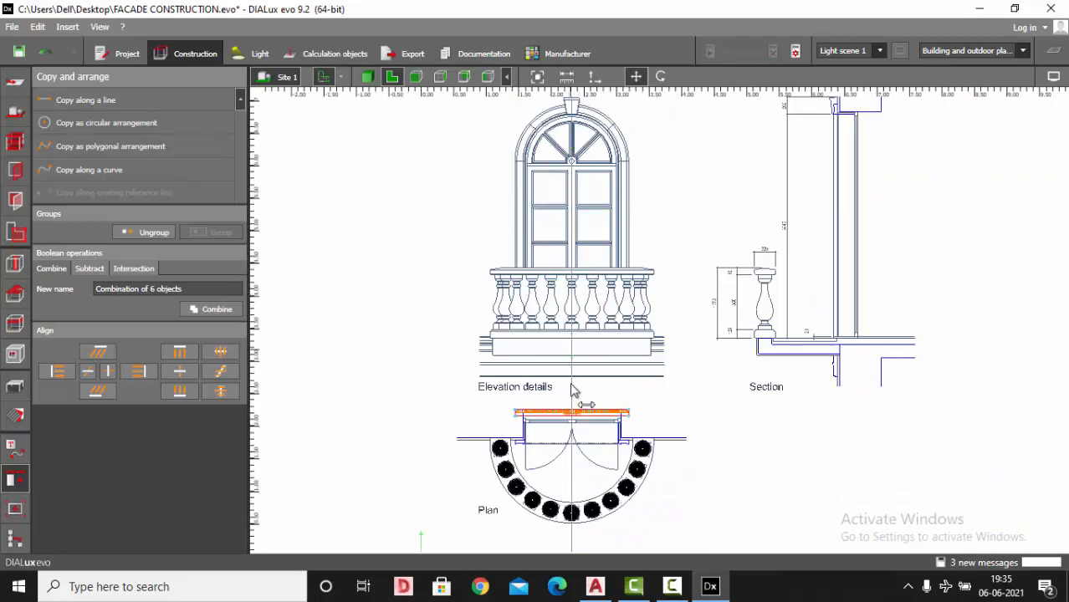
scroll(611, 351, "up", 6)
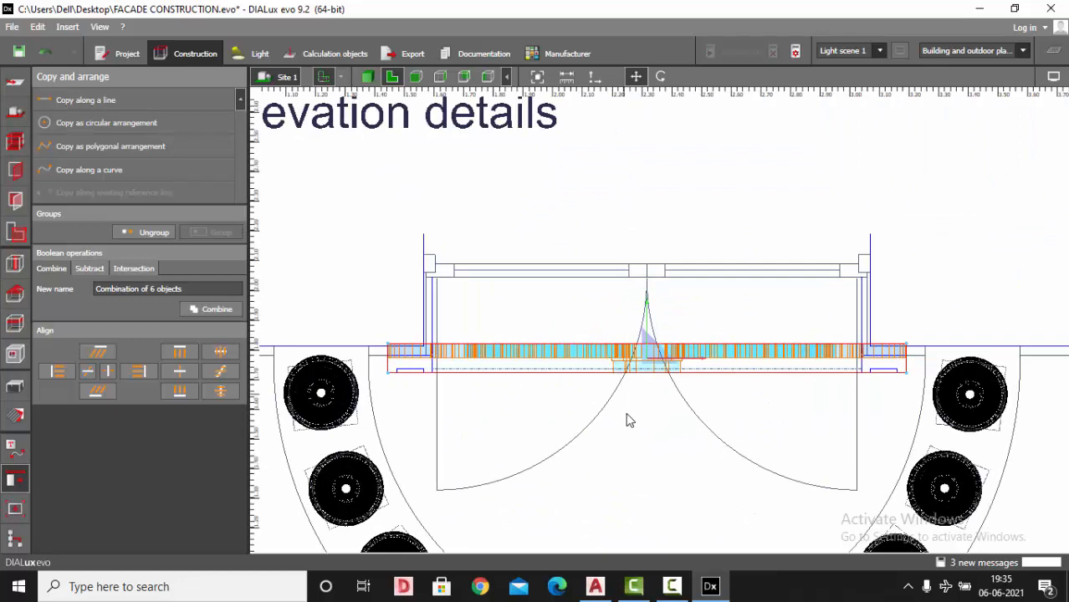
- Deselect the window group and examine its placement against the balusters in 3D
scroll(629, 420, "up", 3)
scroll(764, 191, "down", 2)
key("Escape")
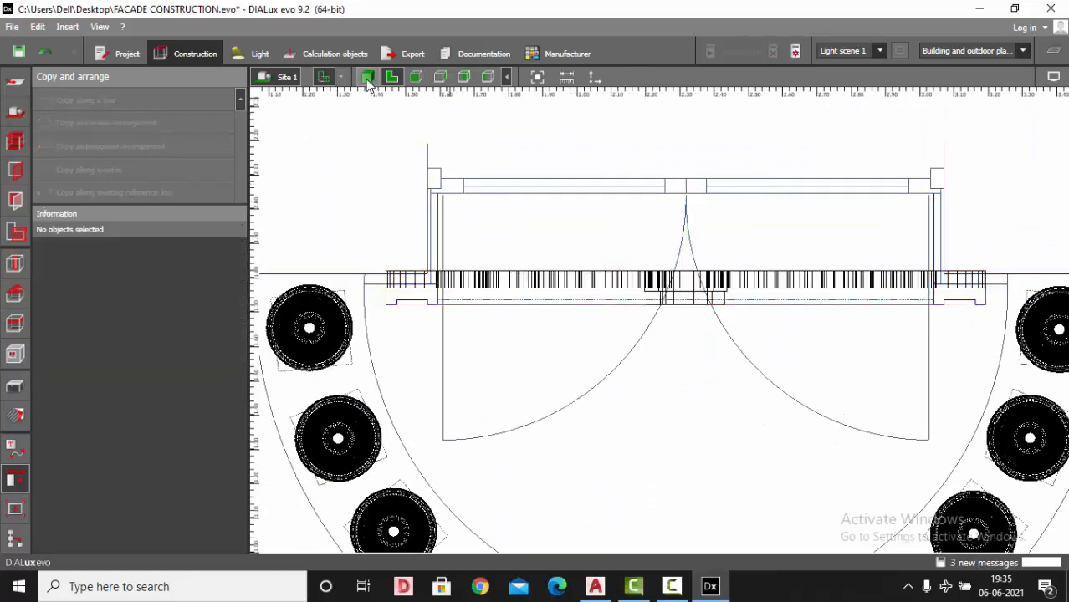
left_click(367, 77)
left_click_drag(658, 211, 530, 193)
left_click(391, 78)
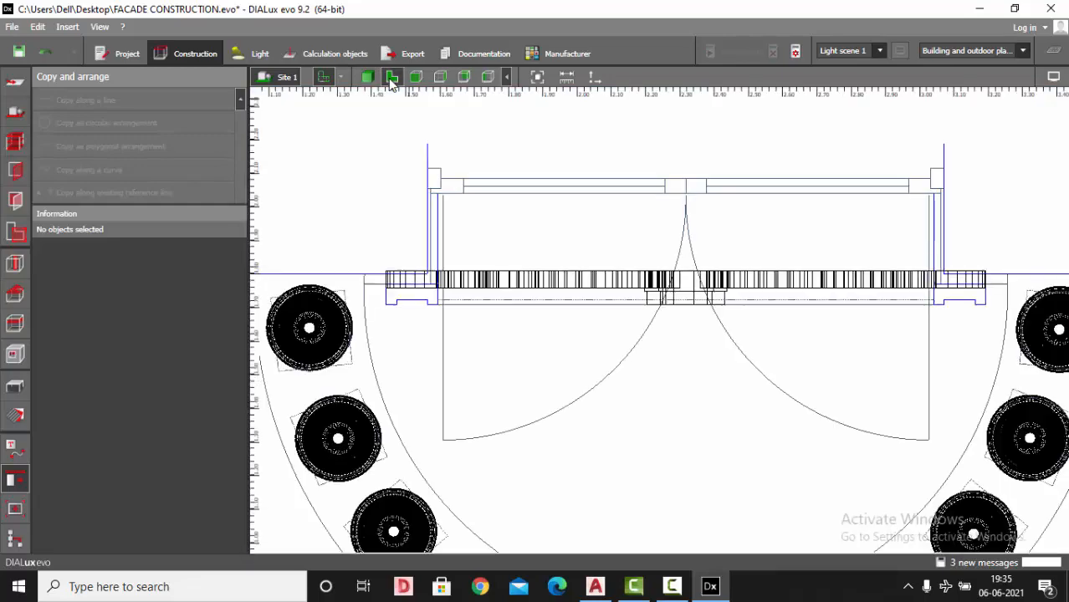
- Draw a rectangular room about 3.54 m by 3.20 m with its front edge along the full wall line of the plan
scroll(541, 296, "down", 5)
scroll(540, 296, "down", 2)
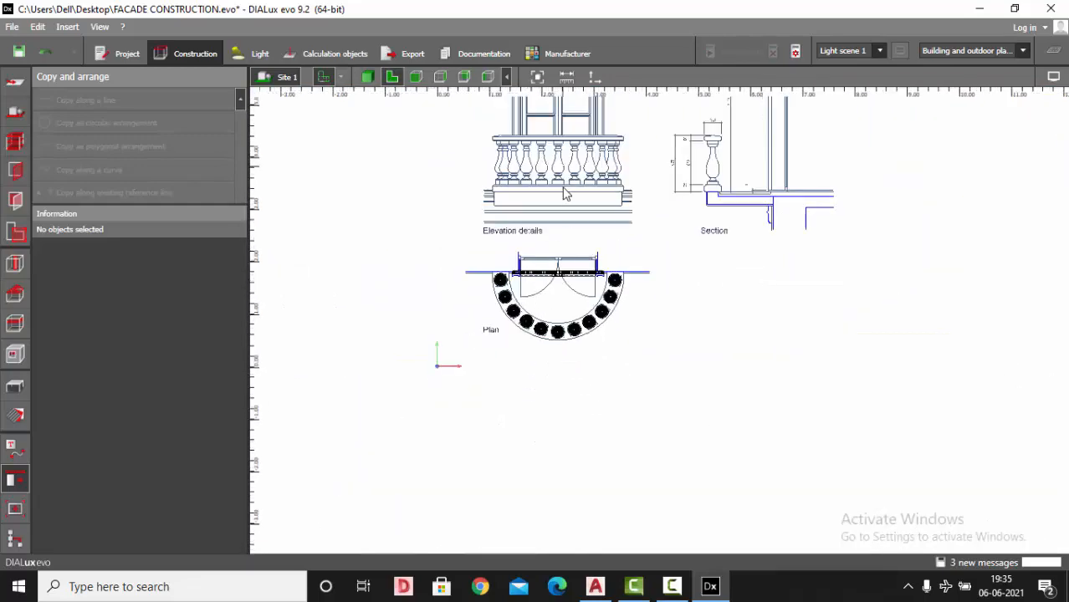
left_click(21, 143)
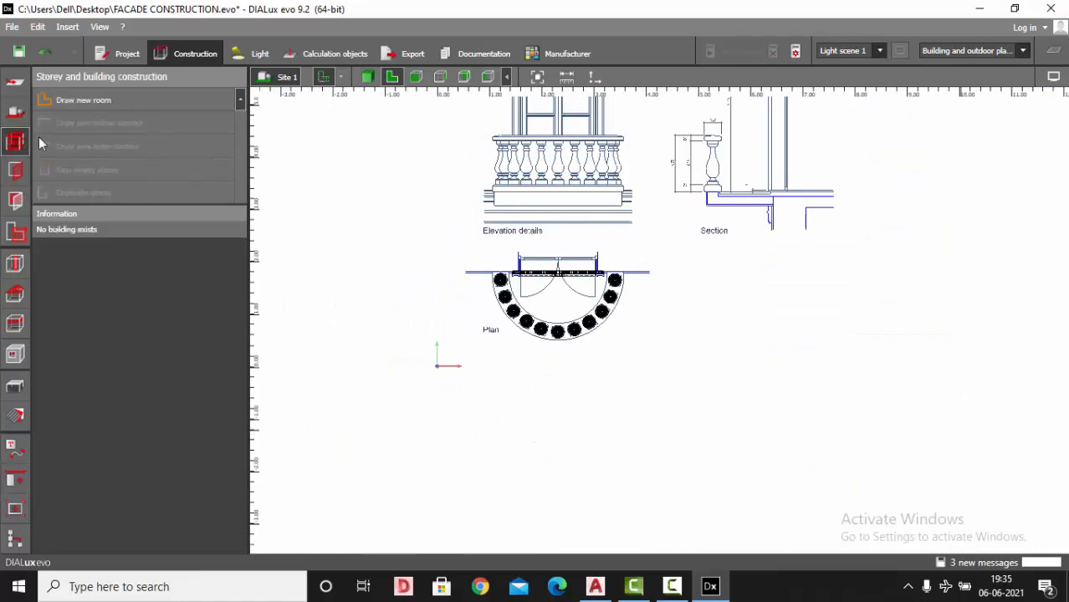
left_click(133, 100)
scroll(456, 267, "up", 3)
scroll(446, 301, "up", 2)
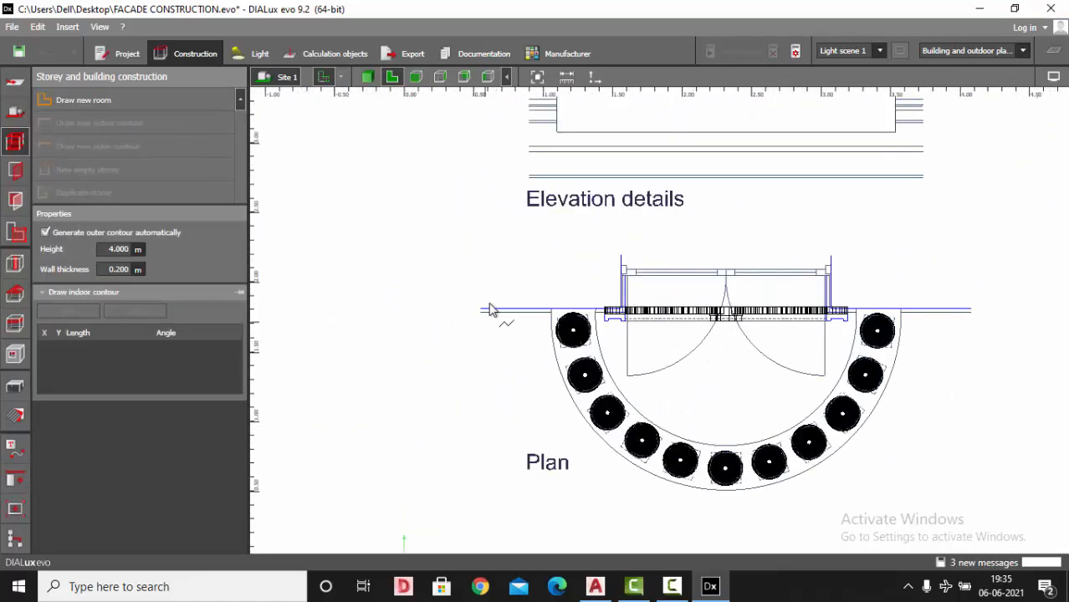
left_click(481, 310)
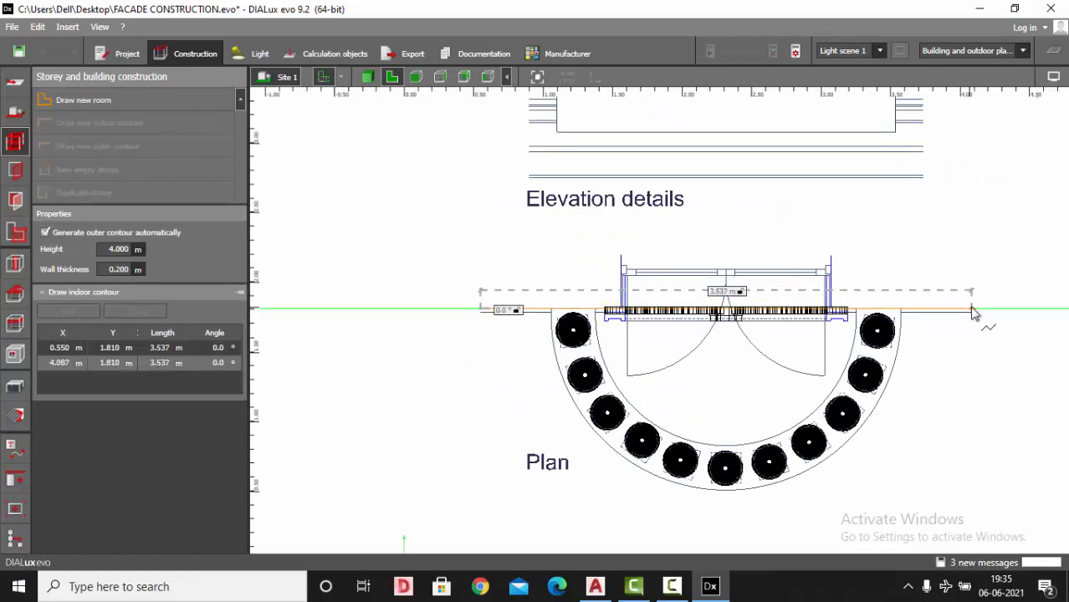
left_click(914, 347)
scroll(914, 347, "down", 3)
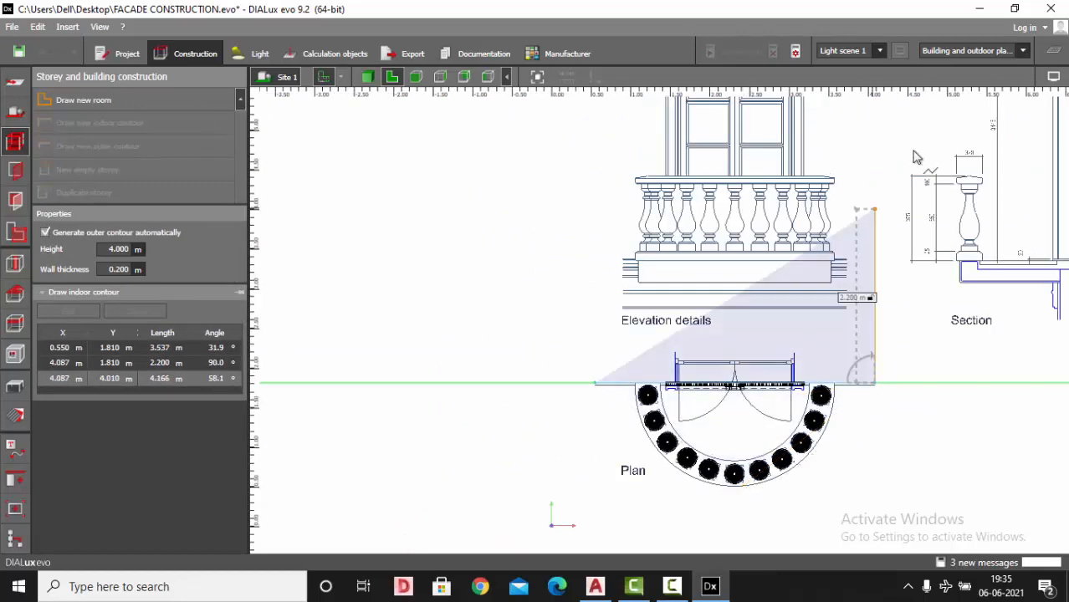
left_click(875, 131)
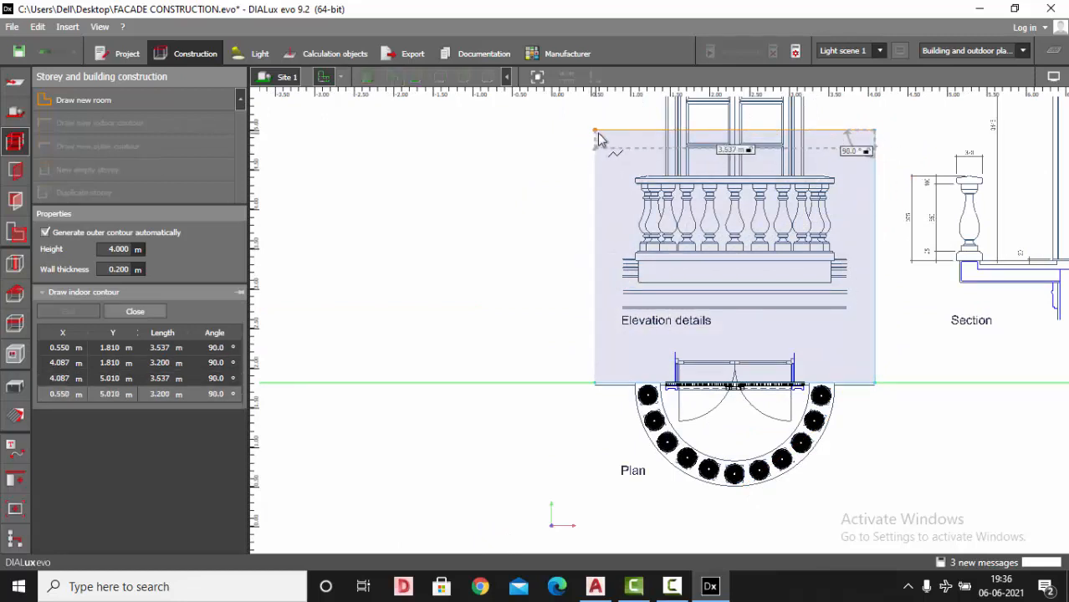
left_click(595, 138)
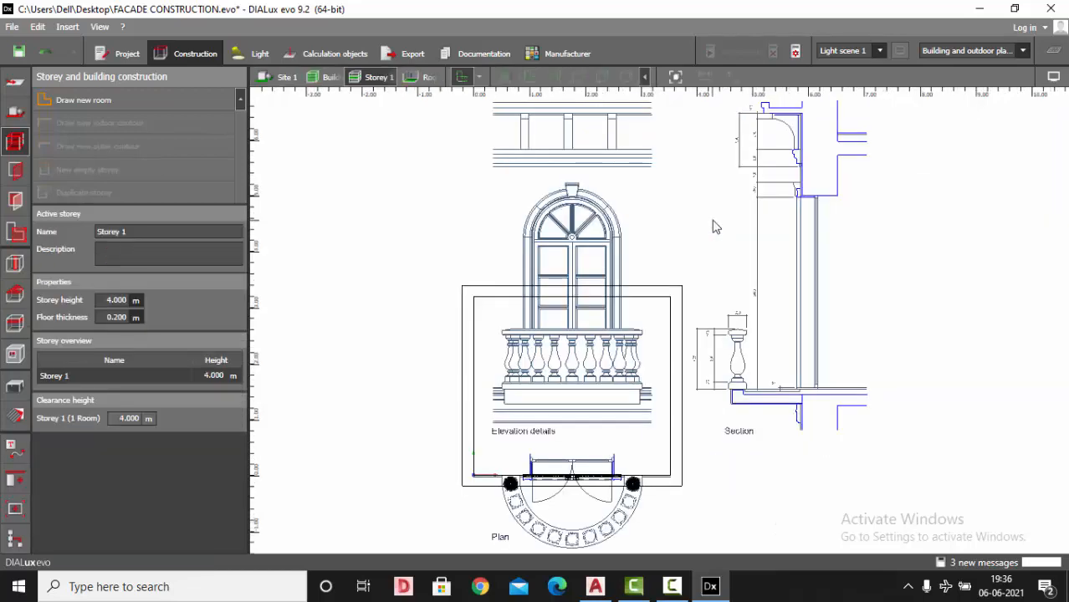
- Pull the front edge of the storey's outer contour in to about 0.04 m from the room's inner contour
scroll(714, 227, "down", 2)
scroll(597, 465, "up", 6)
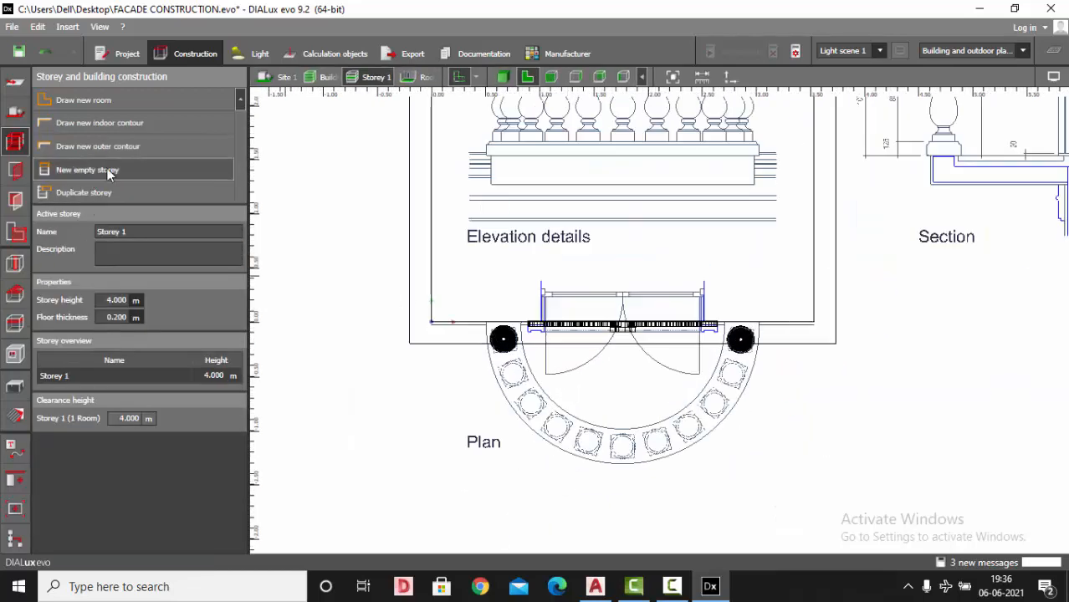
scroll(660, 353, "up", 2)
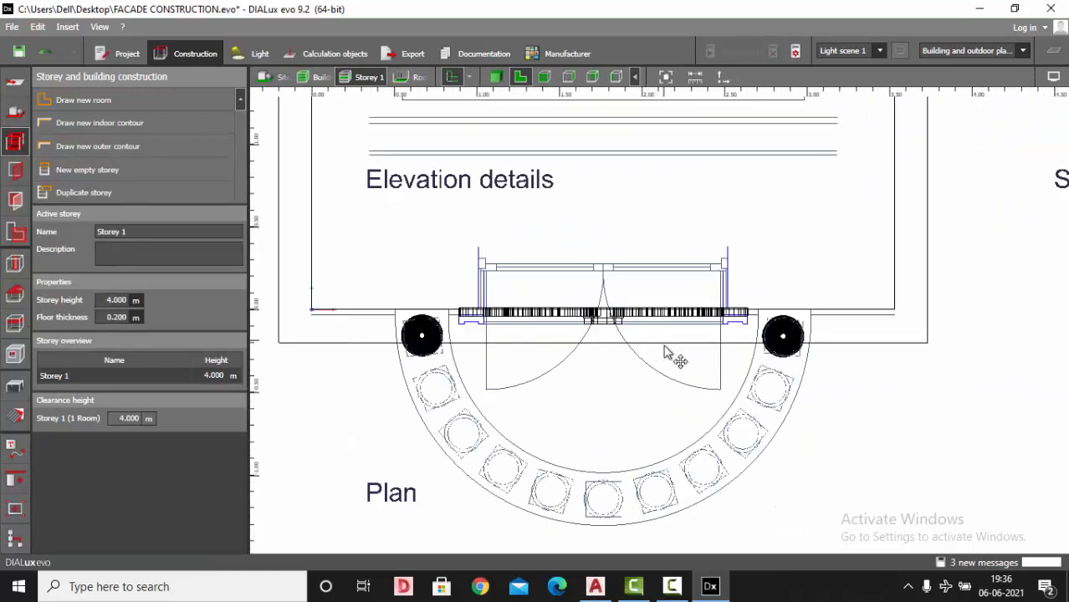
left_click(667, 353)
scroll(660, 353, "up", 2)
left_click_drag(657, 351, 654, 310)
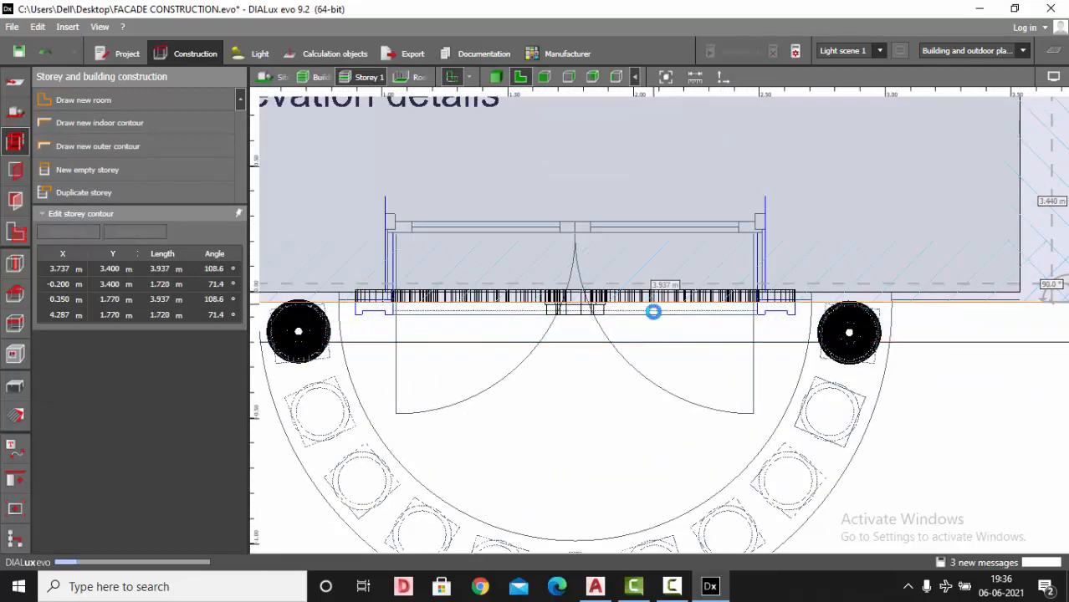
scroll(751, 389, "down", 1)
left_click(570, 316)
scroll(674, 410, "down", 3)
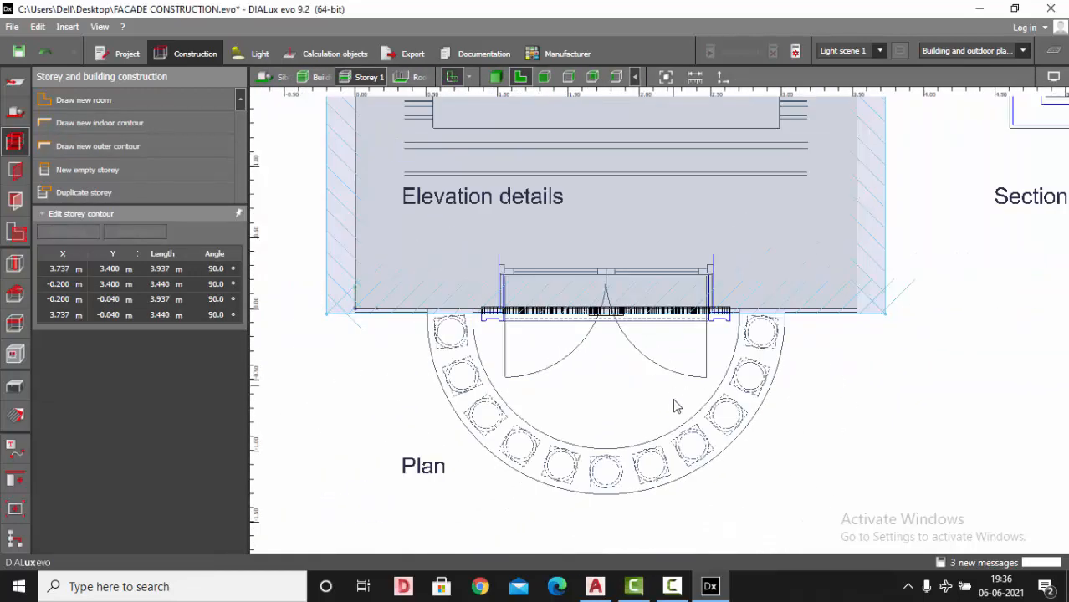
- Thin the other three walls by pulling the outer contour edges to about X 3.614 m, X -0.051 m and Y 3.248 m
scroll(790, 125, "up", 2)
left_click_drag(782, 251, 763, 243)
scroll(718, 241, "down", 2)
scroll(422, 236, "up", 2)
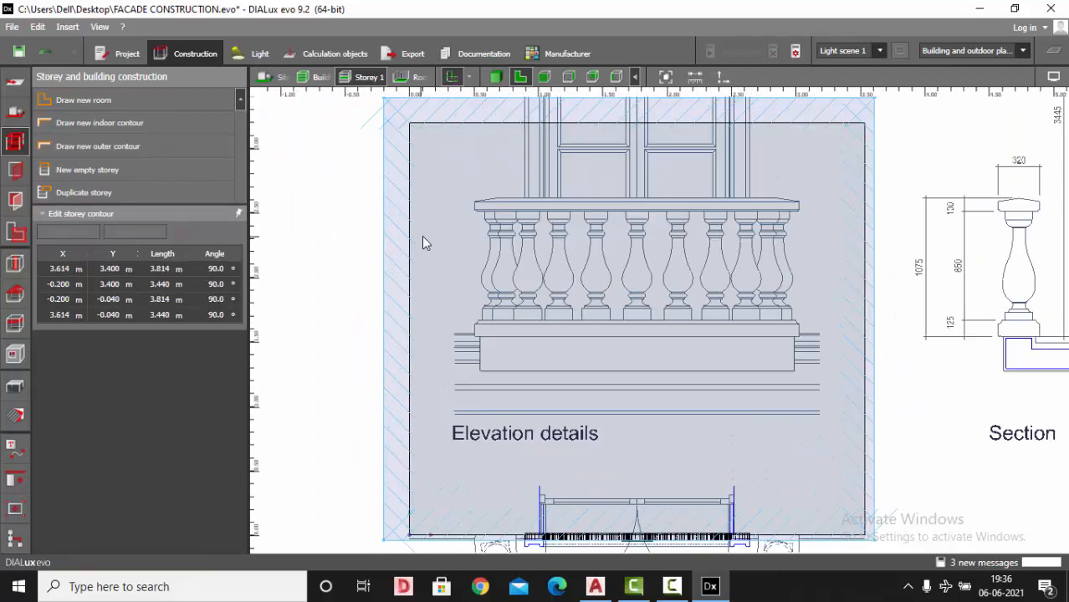
left_click_drag(384, 226, 403, 224)
scroll(403, 224, "down", 2)
scroll(556, 159, "up", 2)
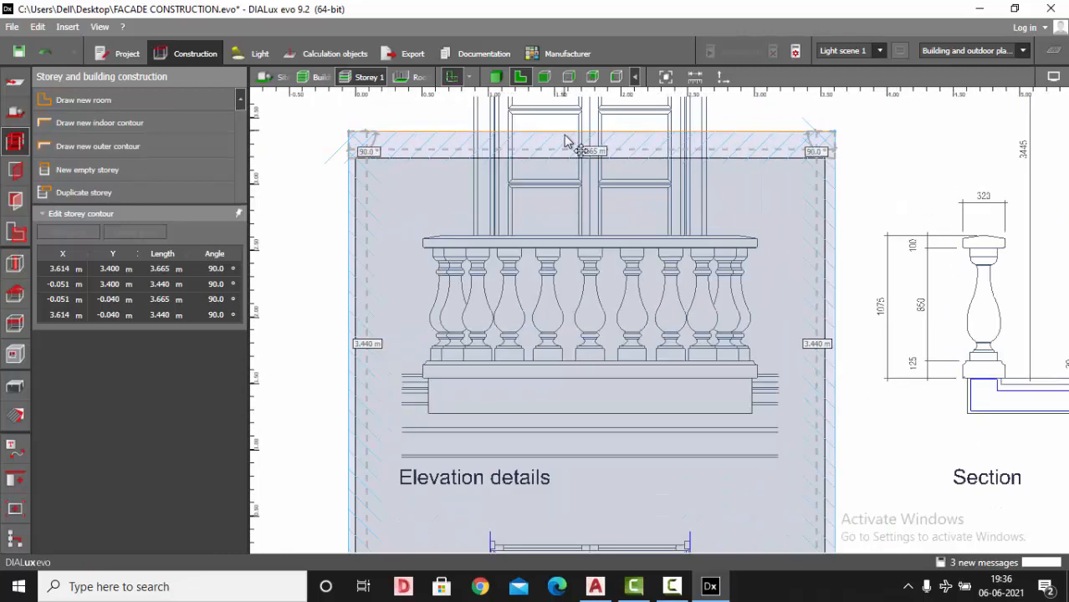
left_click_drag(565, 155, 566, 160)
scroll(564, 163, "up", 1)
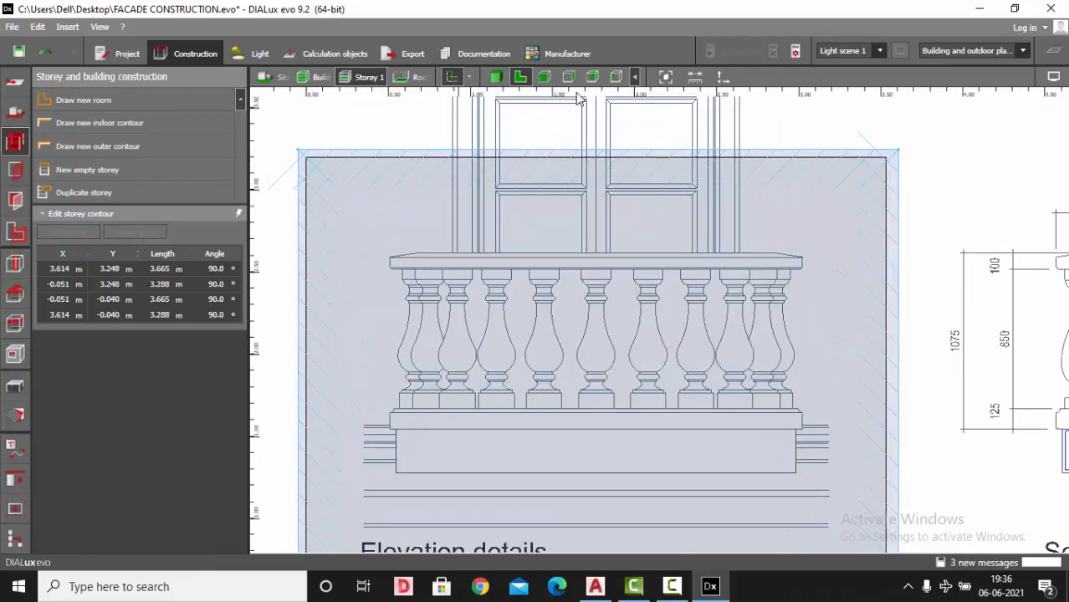
- Move the window group slightly forward in the plan, toward the outer face of the front wall
left_click(495, 77)
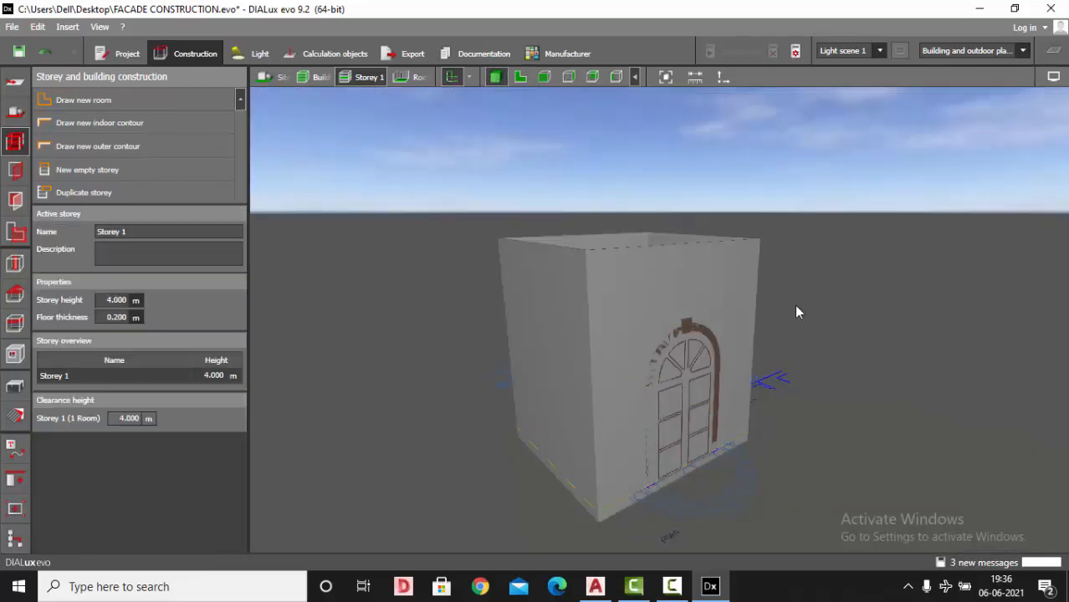
middle_click_drag(797, 310, 540, 288)
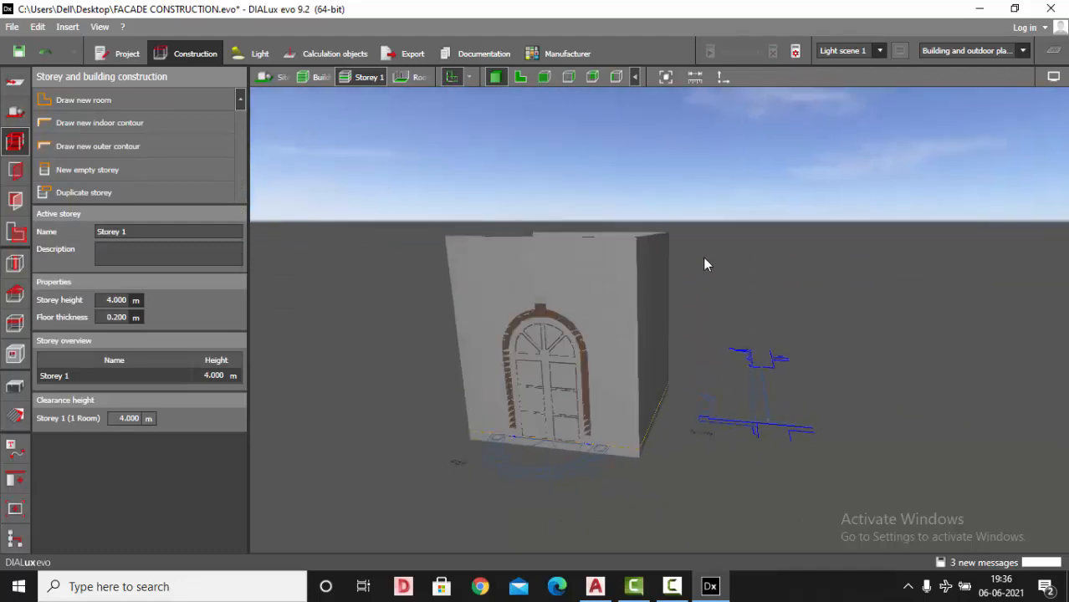
middle_click_drag(705, 264, 523, 222)
left_click(520, 78)
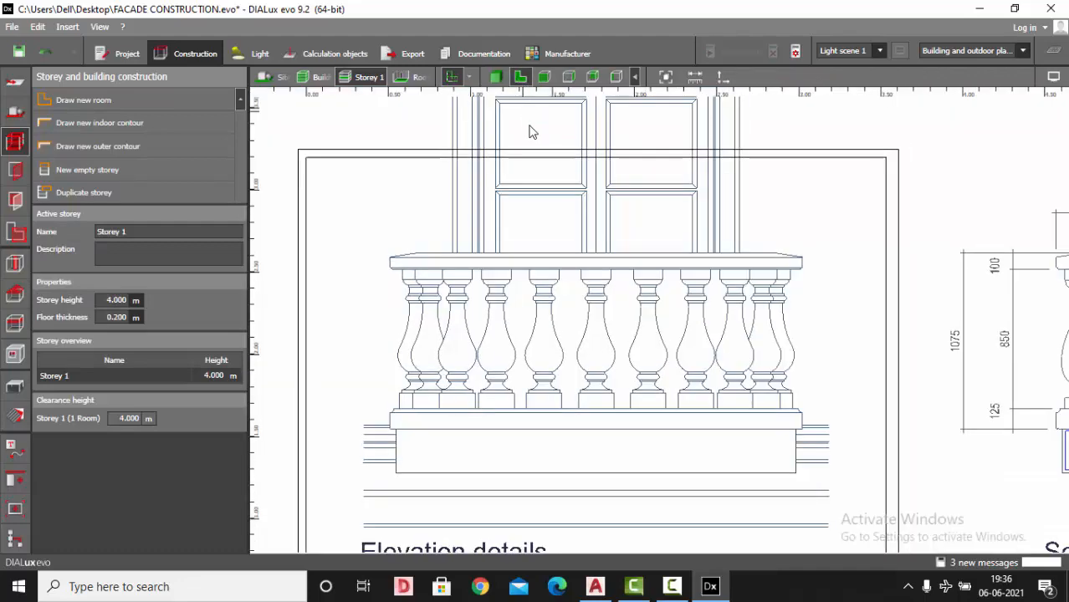
scroll(553, 175, "down", 5)
scroll(543, 443, "up", 5)
scroll(519, 371, "up", 2)
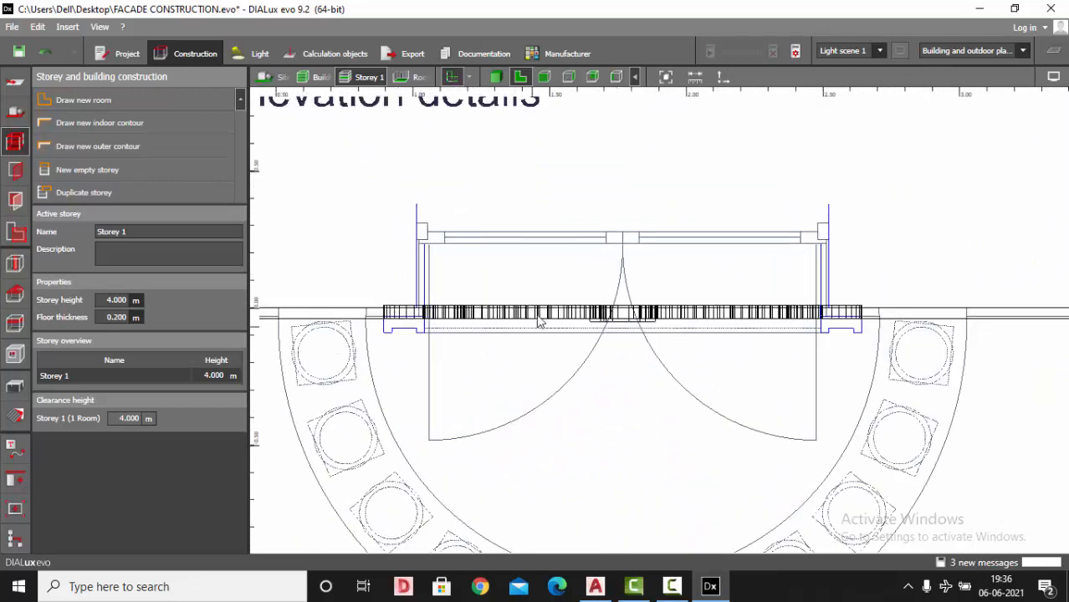
left_click(542, 318)
left_click(764, 75)
scroll(587, 321, "up", 1)
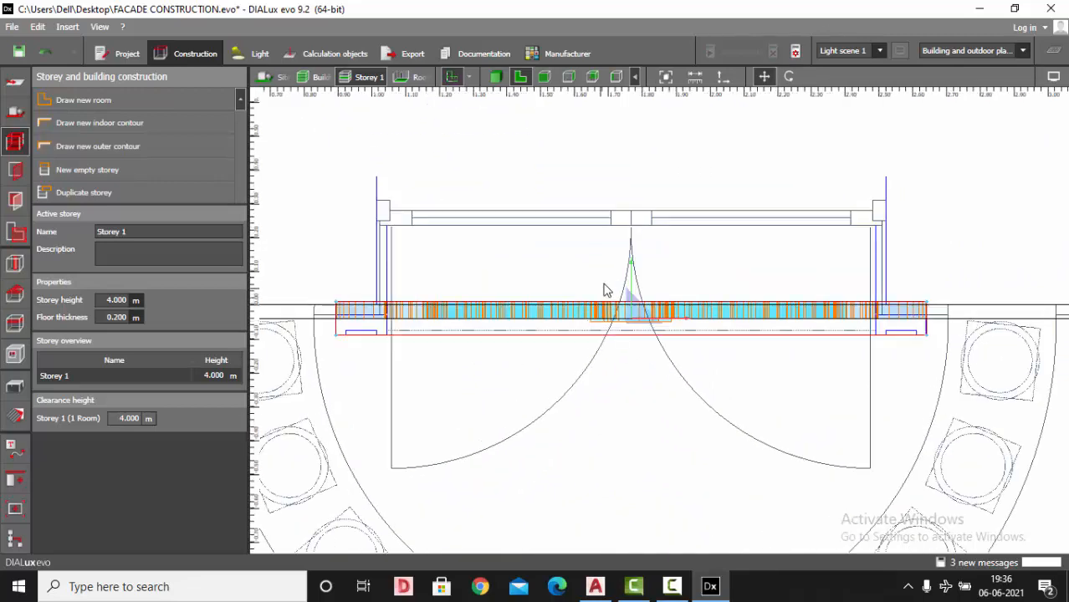
left_click_drag(626, 262, 628, 286)
- Examine in 3D how the moved window sits on the front wall, viewing the storey and the whole site
left_click(495, 76)
left_click_drag(632, 329, 682, 294)
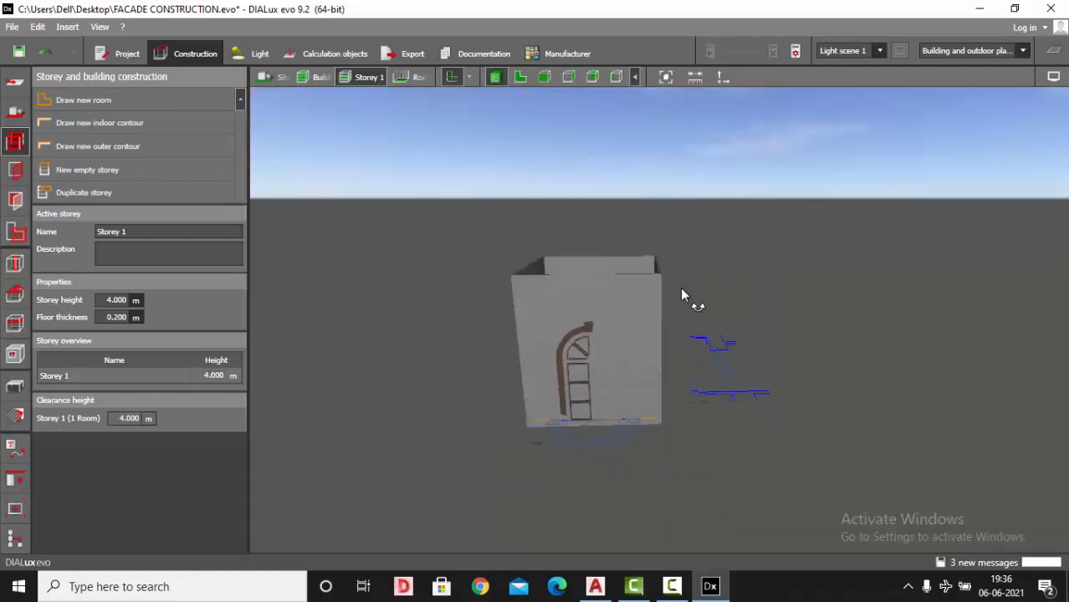
right_click_drag(681, 289, 700, 264)
scroll(638, 325, "up", 3)
left_click(574, 312)
right_click_drag(594, 348, 527, 364)
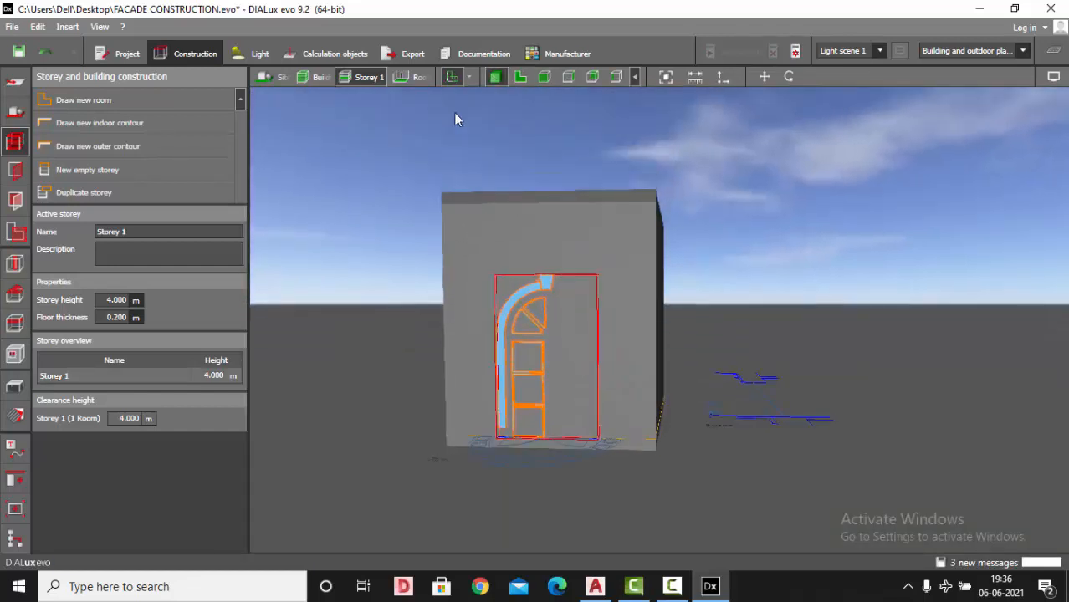
left_click(517, 77)
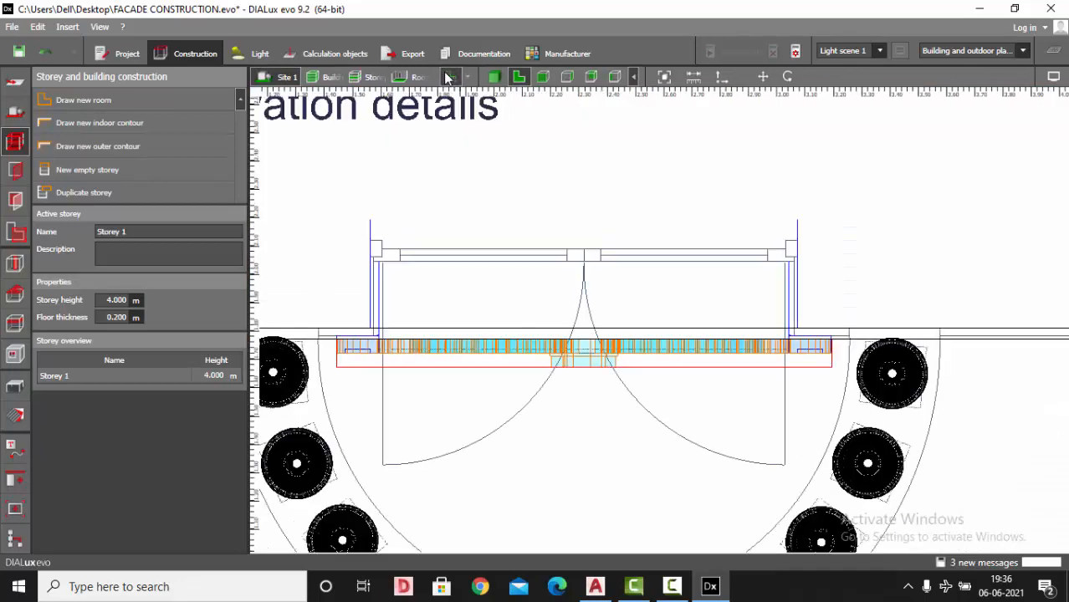
left_click(495, 77)
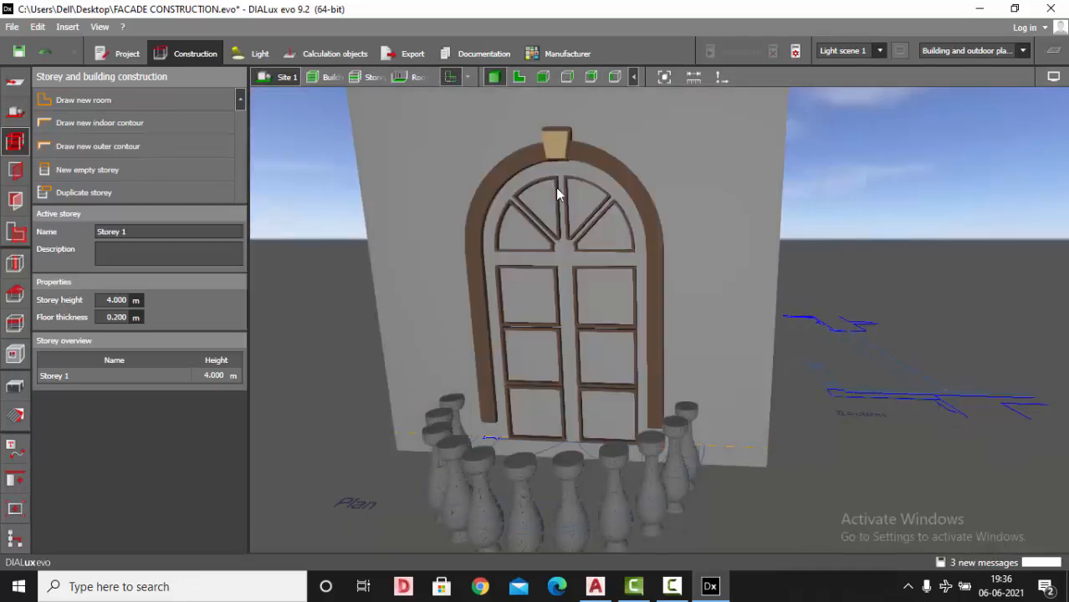
scroll(643, 255, "down", 5)
right_click_drag(754, 331, 819, 305)
scroll(768, 274, "up", 3)
right_click_drag(769, 274, 749, 344)
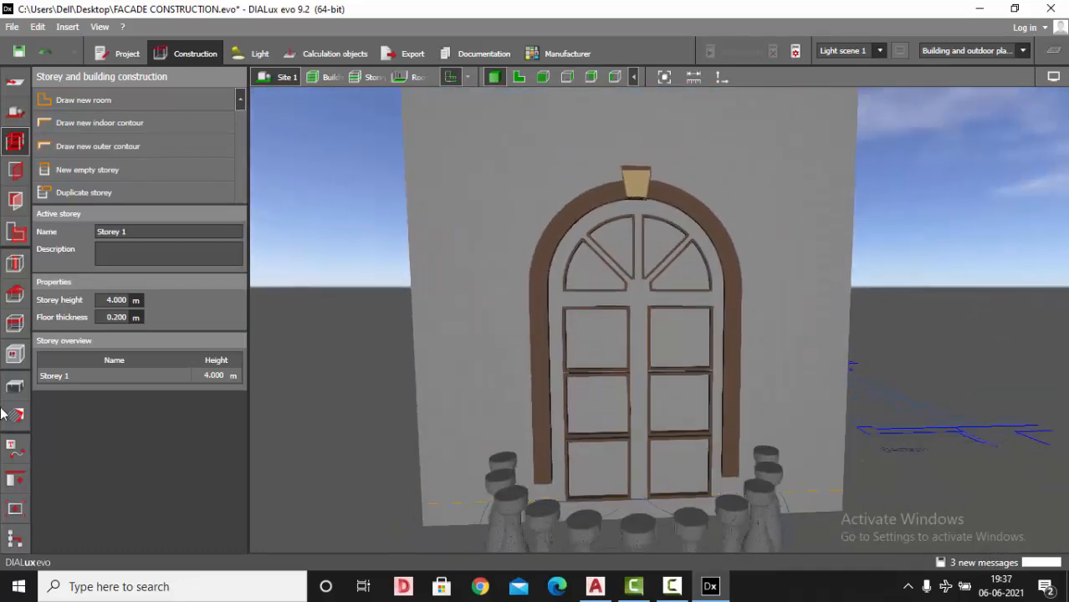
- Choose the Arched window aperture and place it in the front wall, centred behind the modelled window frame
left_click(14, 172)
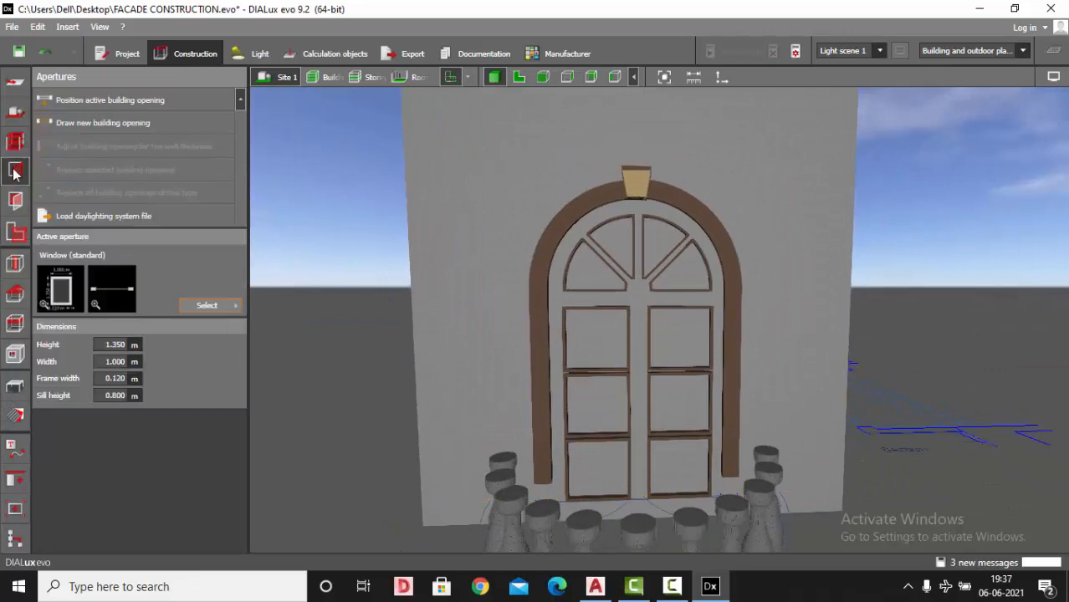
left_click(209, 306)
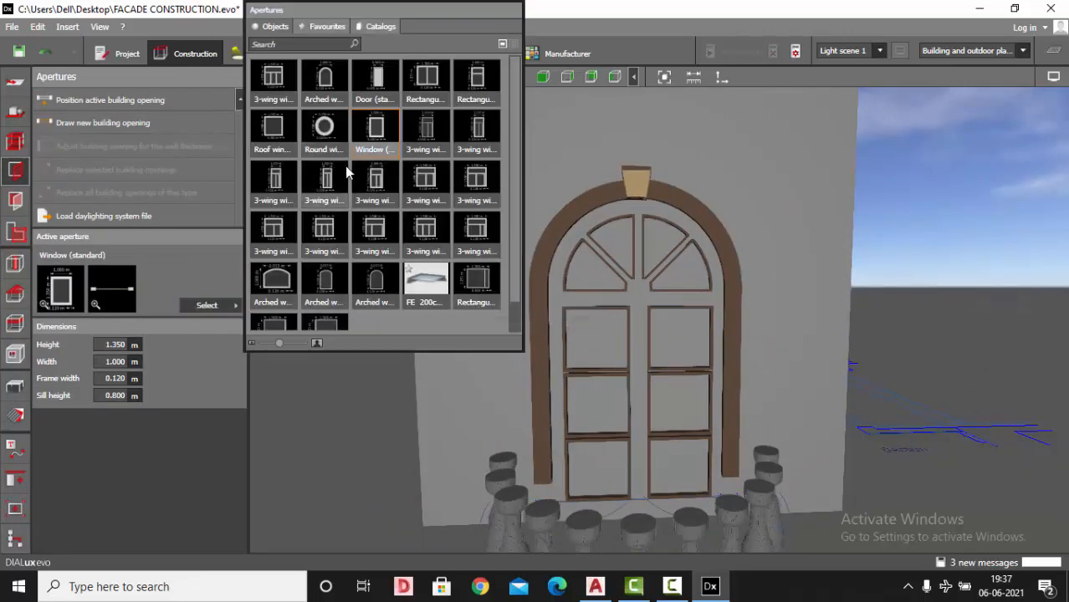
left_click(322, 83)
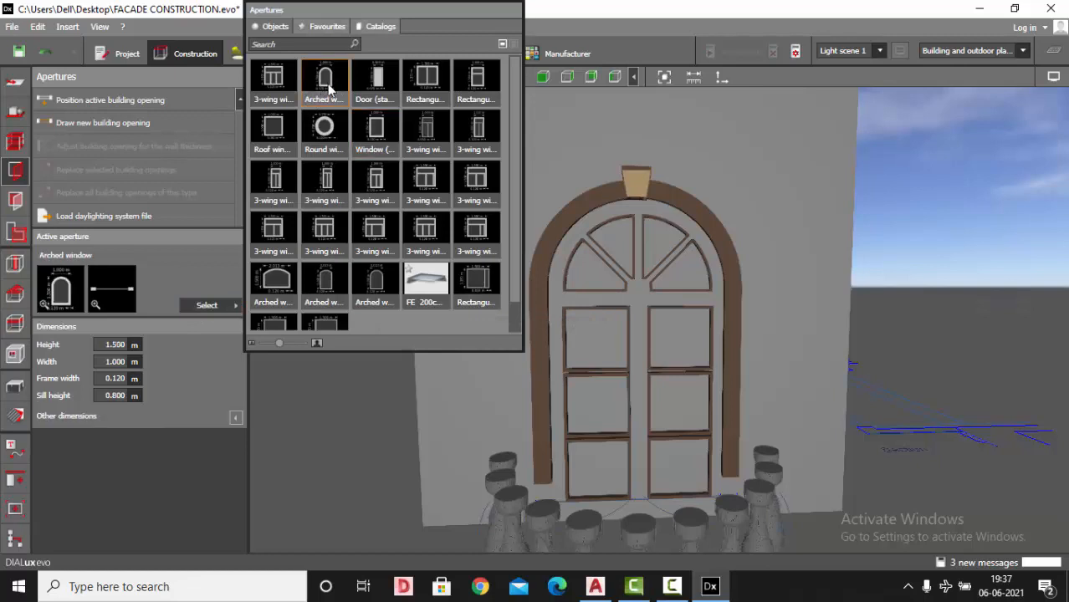
left_click(134, 101)
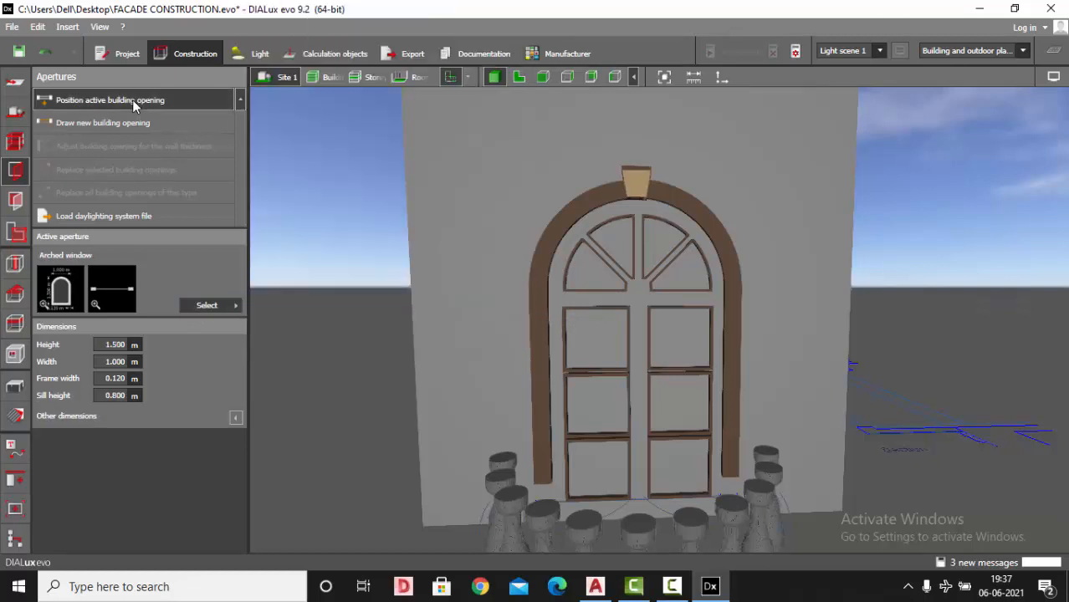
left_click(637, 360)
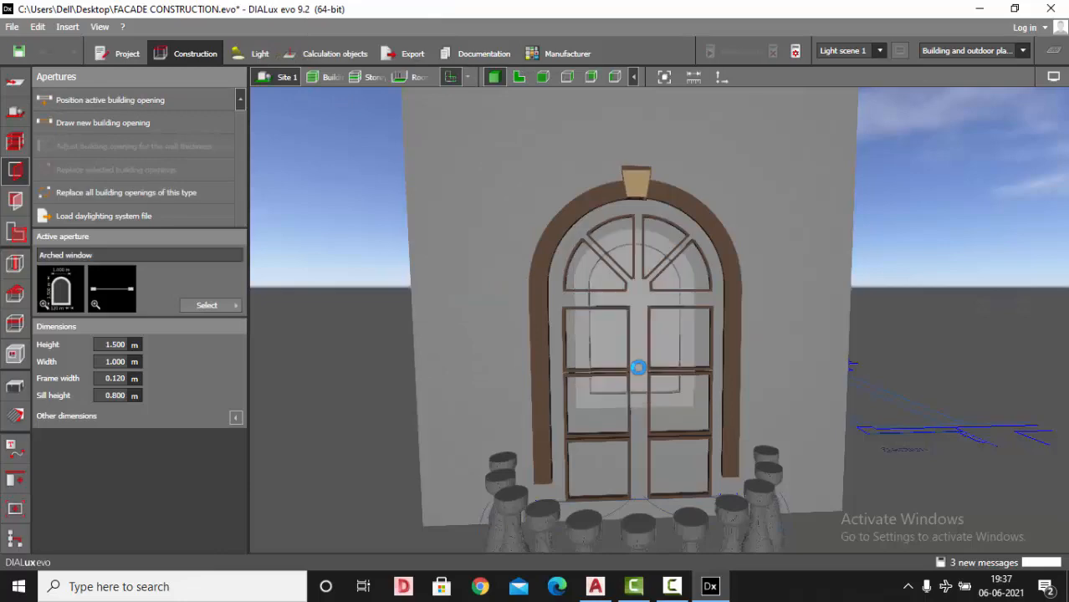
- Select the arched window aperture in the front elevation and stretch its upper edge up to a height of about 1.891 m
left_click(642, 368)
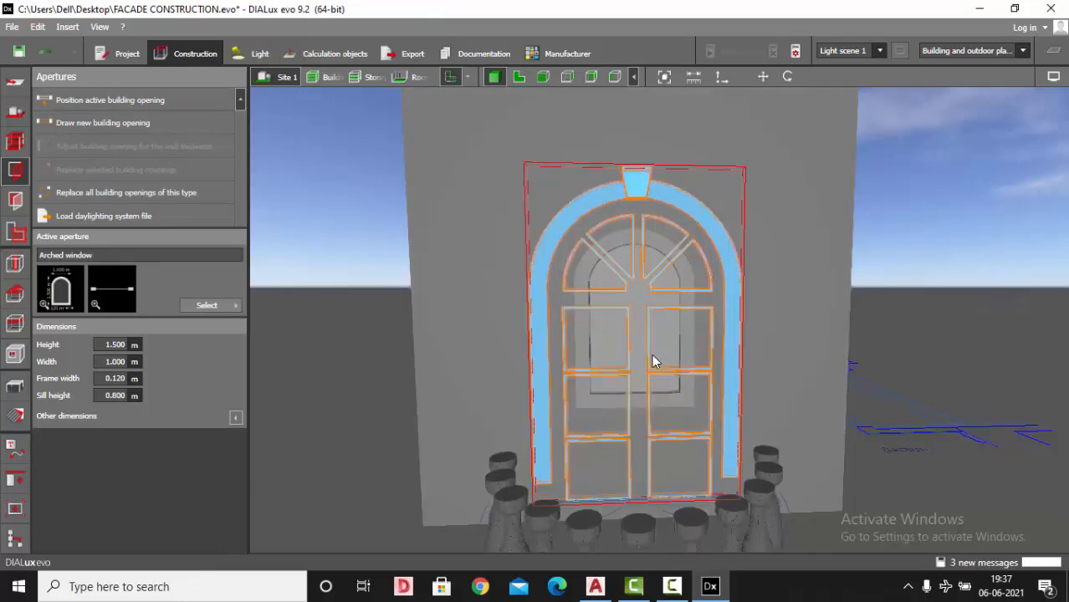
left_click(636, 317)
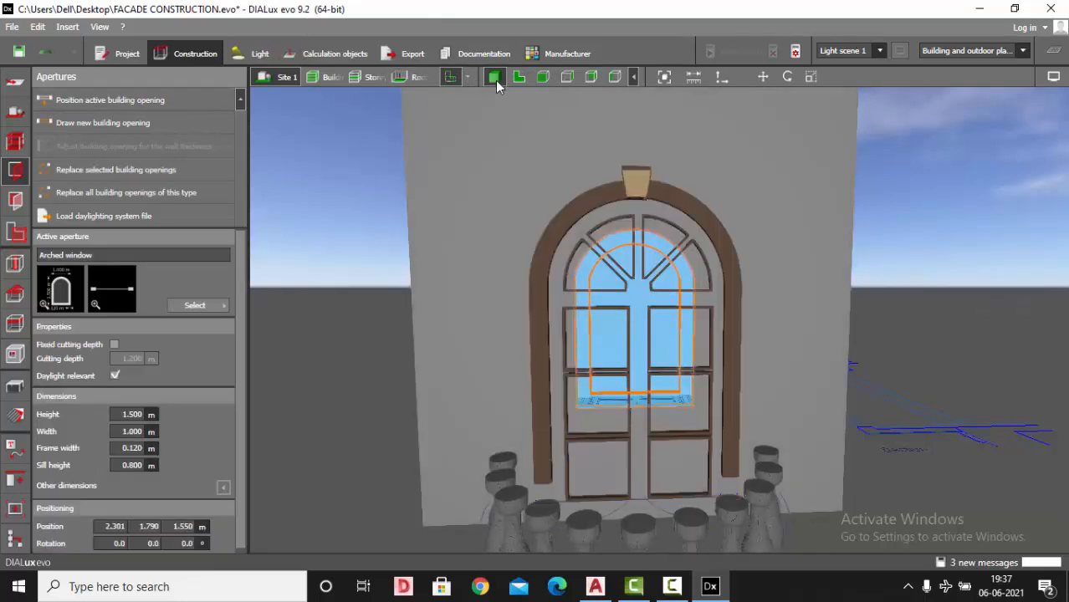
left_click(517, 80)
left_click(542, 76)
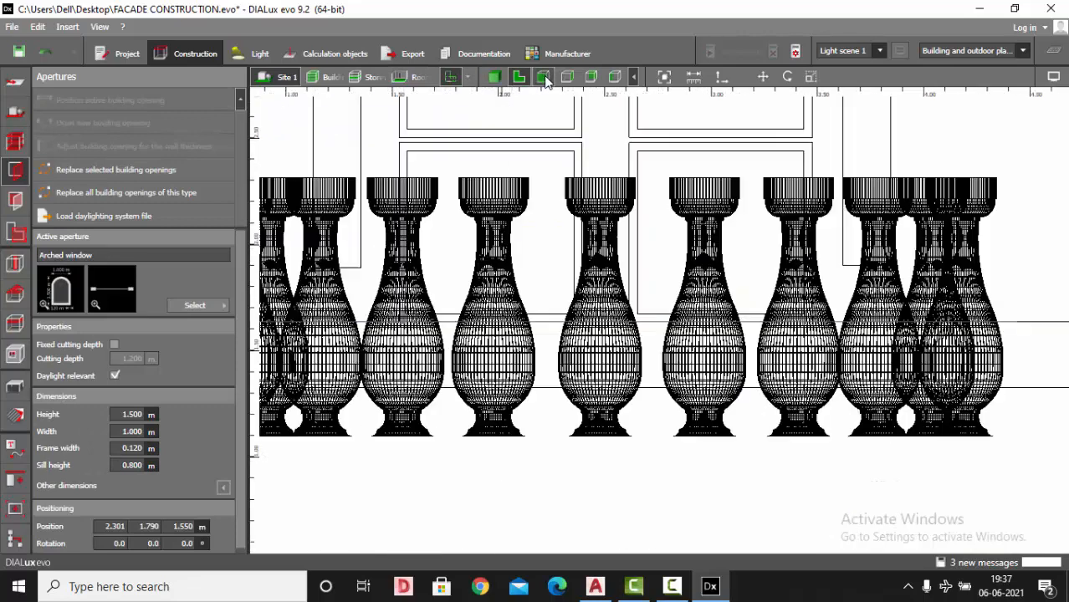
scroll(579, 384, "down", 4)
scroll(541, 194, "up", 2)
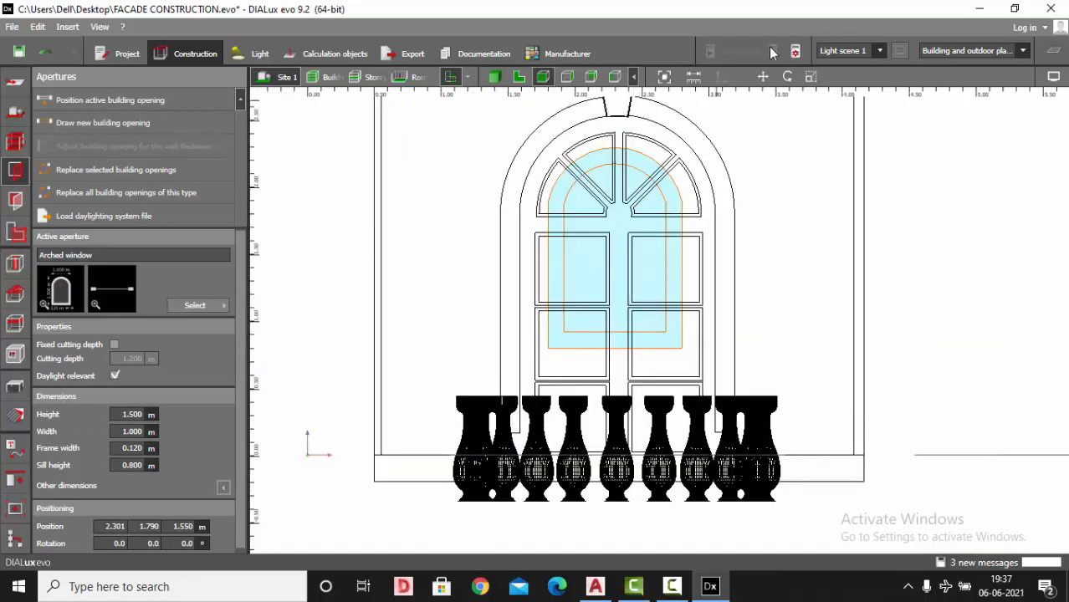
left_click(811, 77)
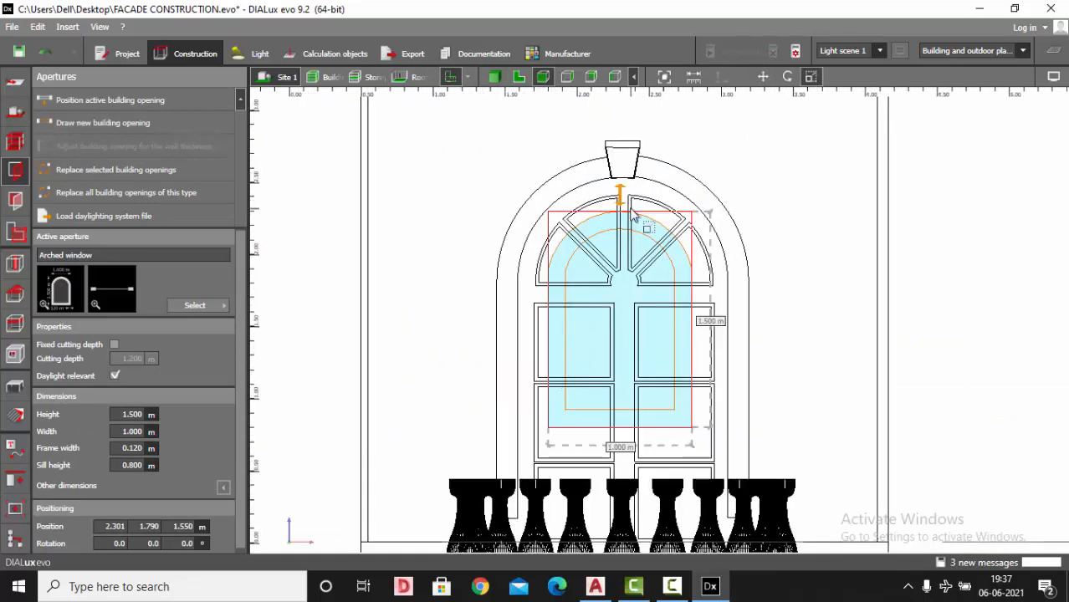
left_click_drag(631, 210, 634, 157)
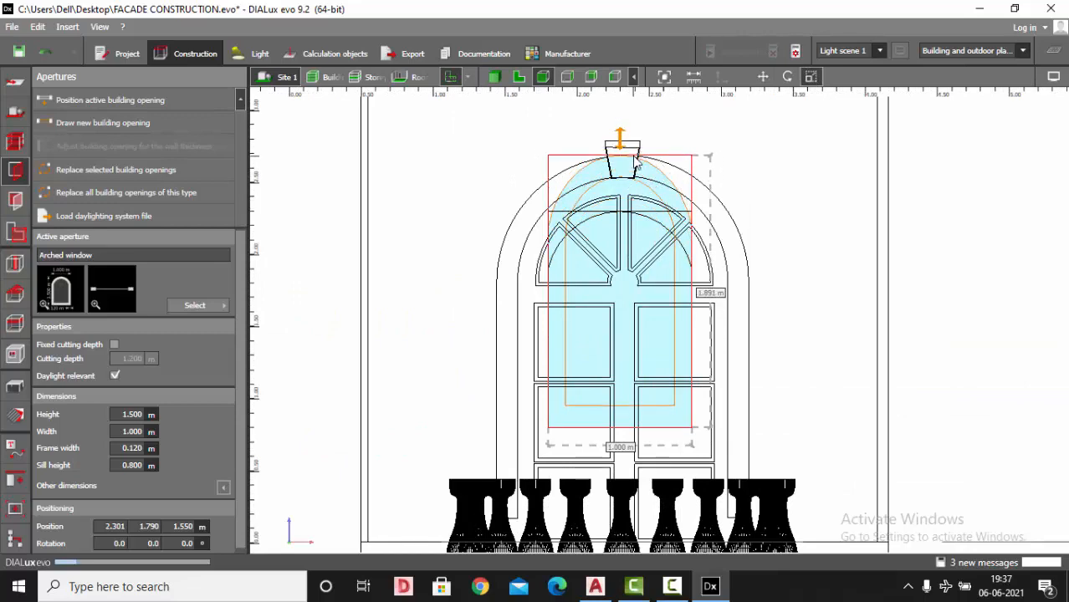
- Extend the arched aperture downward to about 2.851 m high and pull both side edges outward to widen it
scroll(637, 164, "down", 2)
scroll(639, 388, "up", 2)
left_click_drag(636, 300, 625, 441)
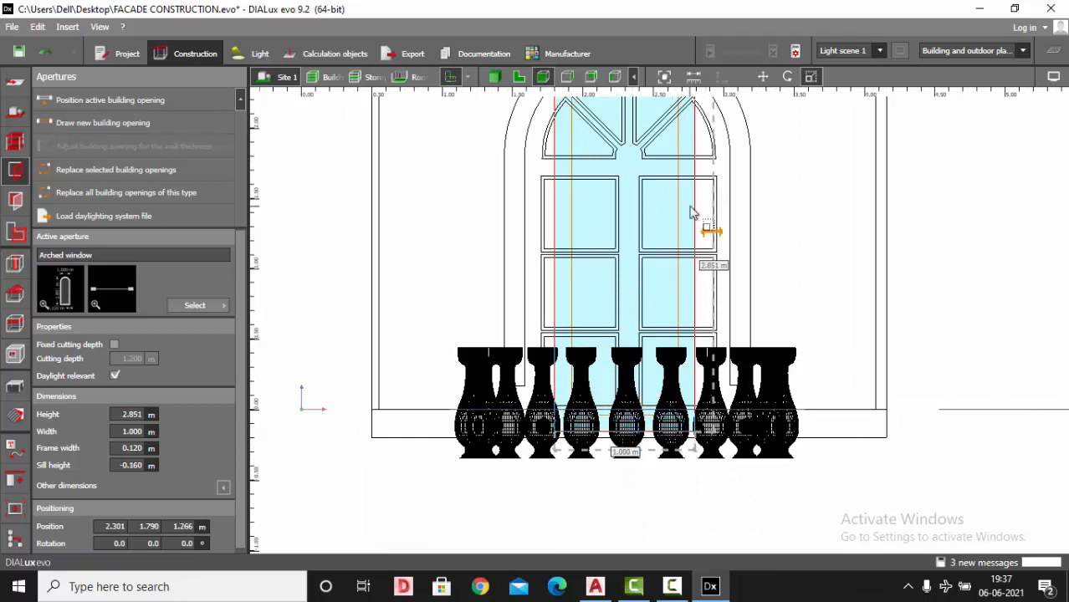
left_click_drag(710, 231, 765, 231)
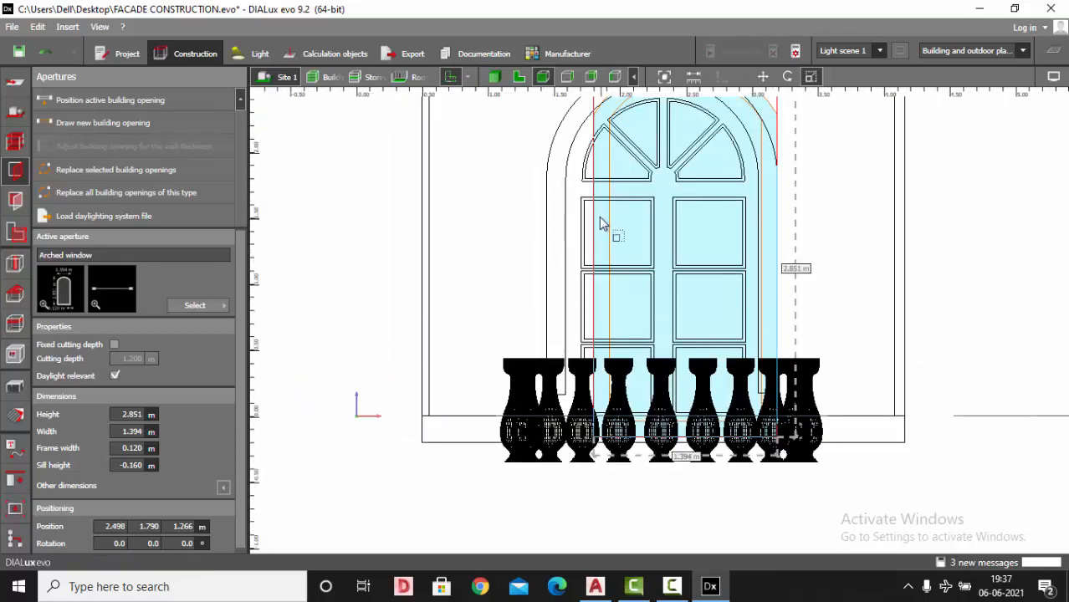
left_click_drag(596, 222, 545, 227)
scroll(629, 267, "up", 4)
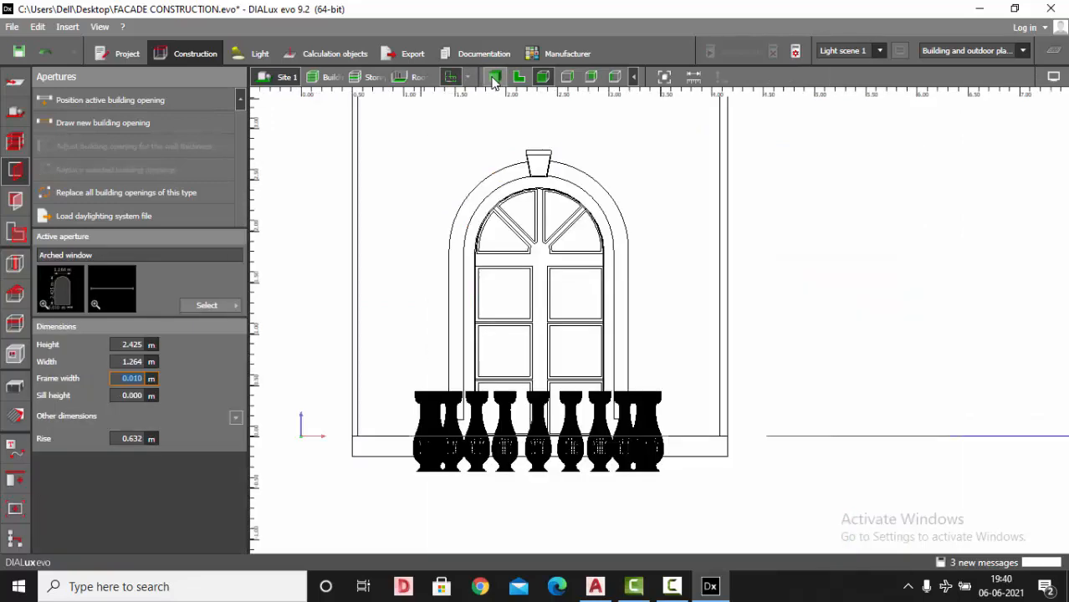
- Pick the transparent glass material of the arched window from the 3D model
left_click(494, 76)
right_click_drag(565, 294, 589, 265)
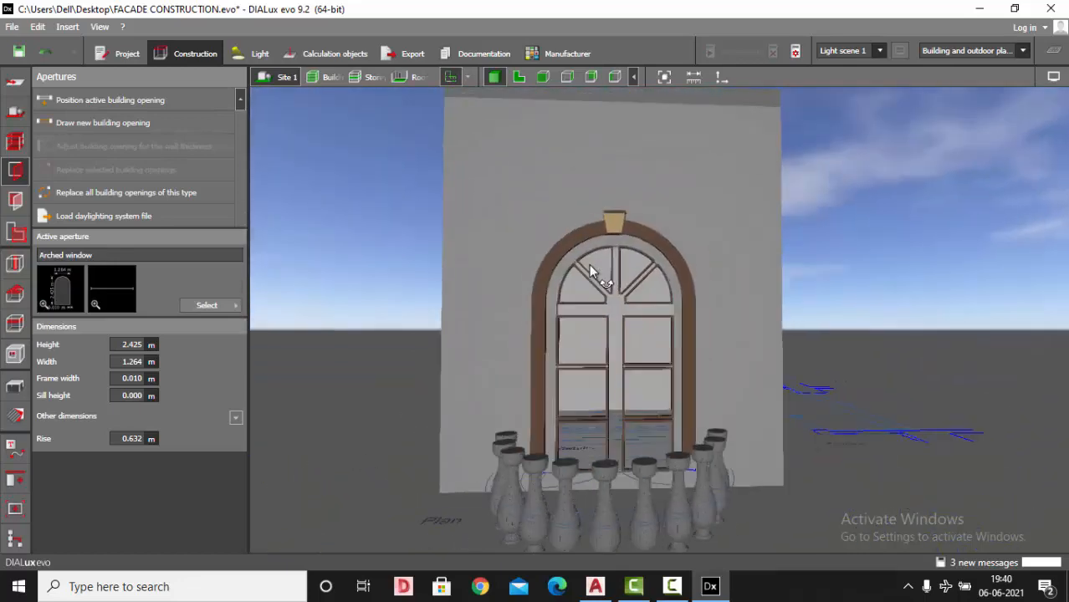
scroll(569, 310, "up", 2)
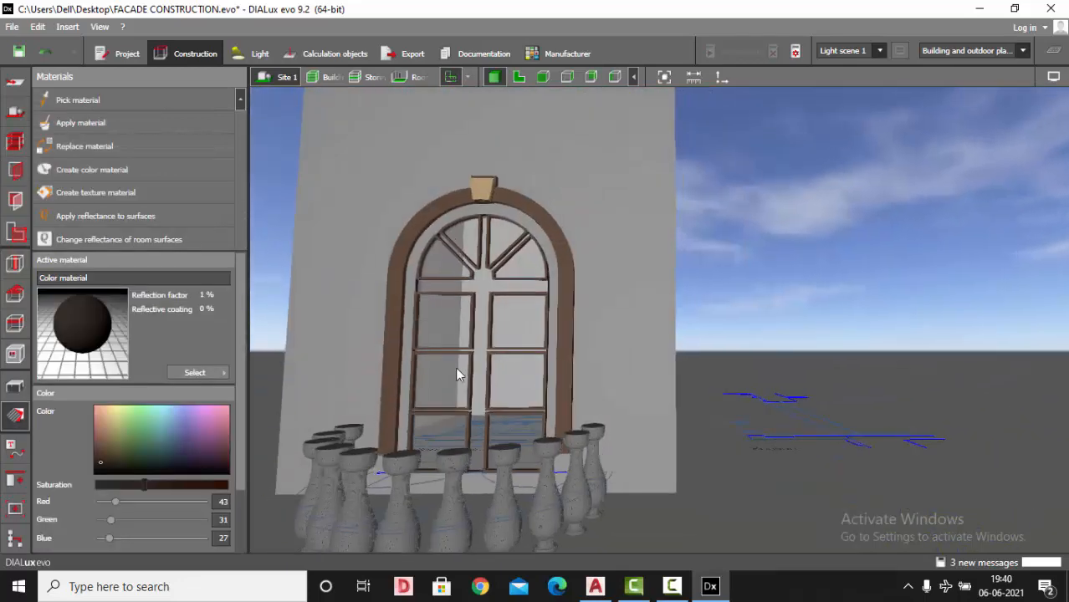
scroll(457, 368, "up", 5)
scroll(585, 352, "down", 5)
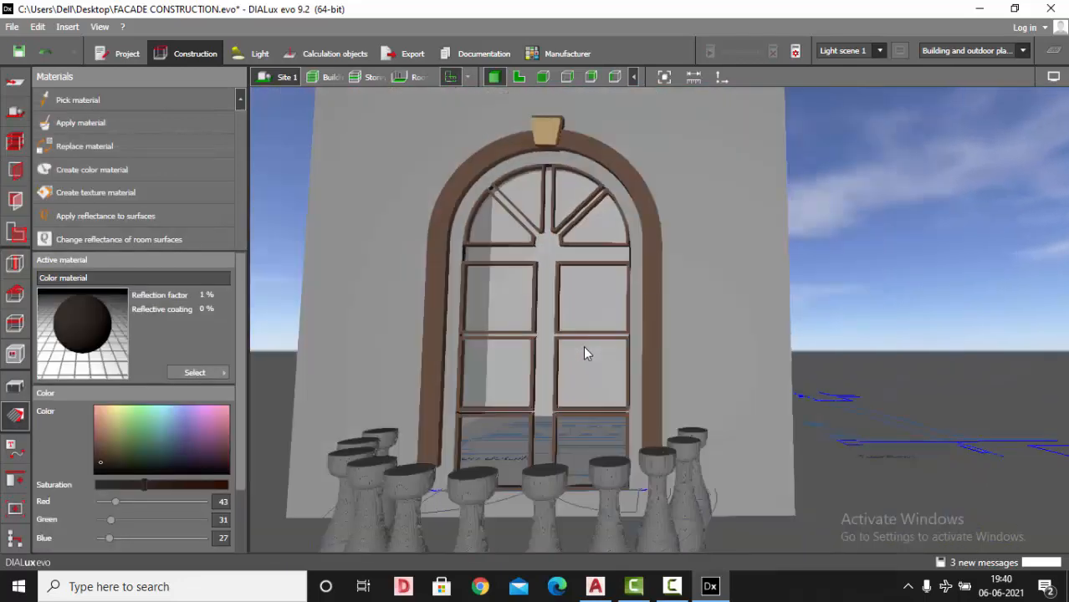
left_click(505, 309)
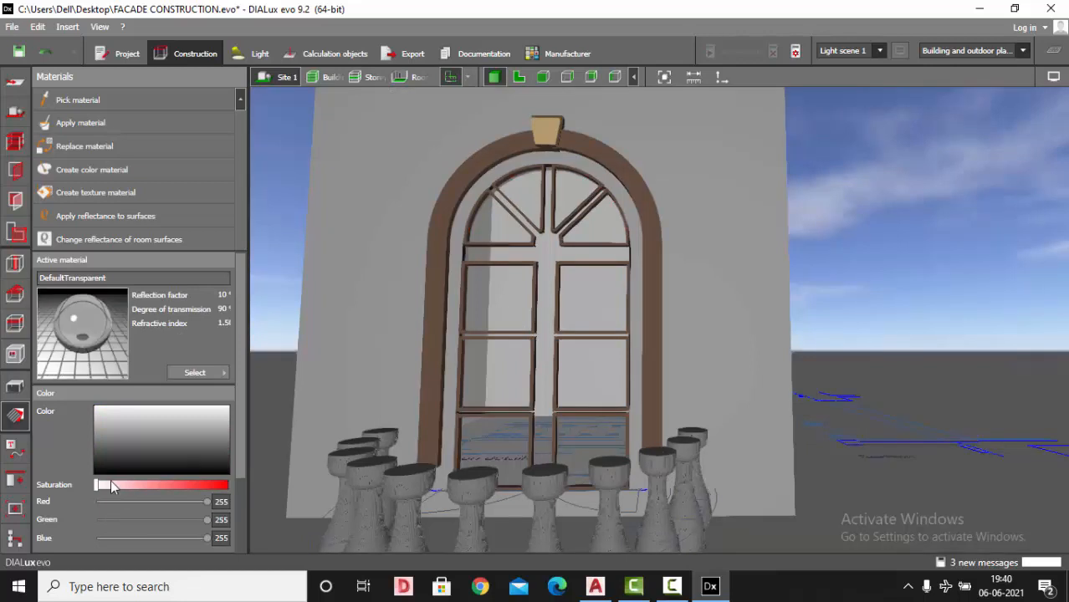
- Tint the transparent material blue-grey (red 157, green 183, blue 199) and replace the window's glass with it
left_click_drag(98, 484, 134, 483)
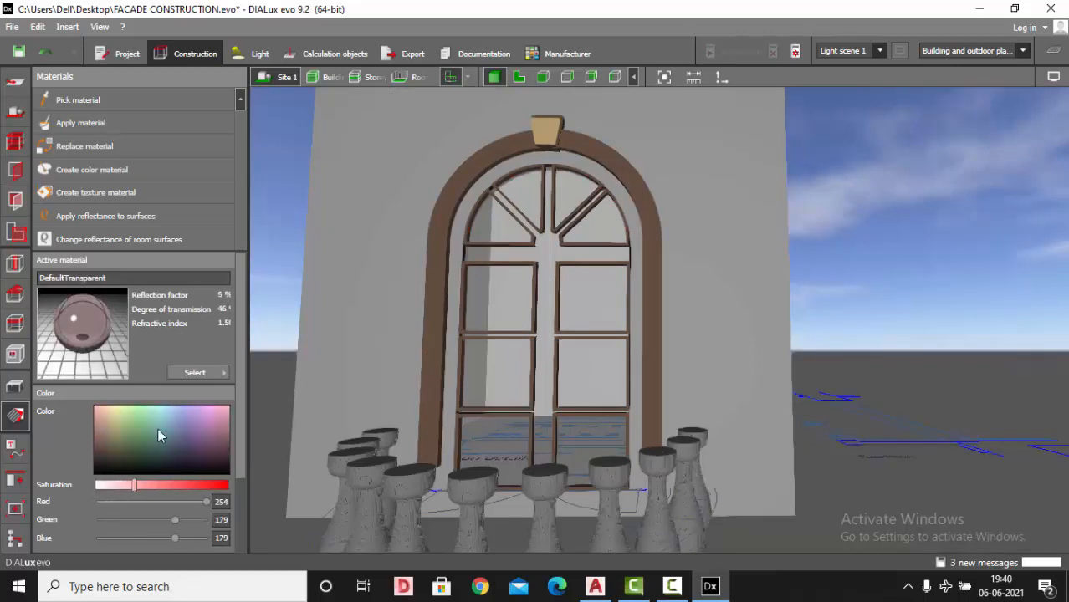
mouse_move(157, 428)
left_mouse_down()
mouse_move(178, 441)
mouse_move(183, 427)
left_mouse_up()
left_click_drag(136, 485, 125, 485)
left_click(172, 423)
left_click_drag(171, 420, 170, 420)
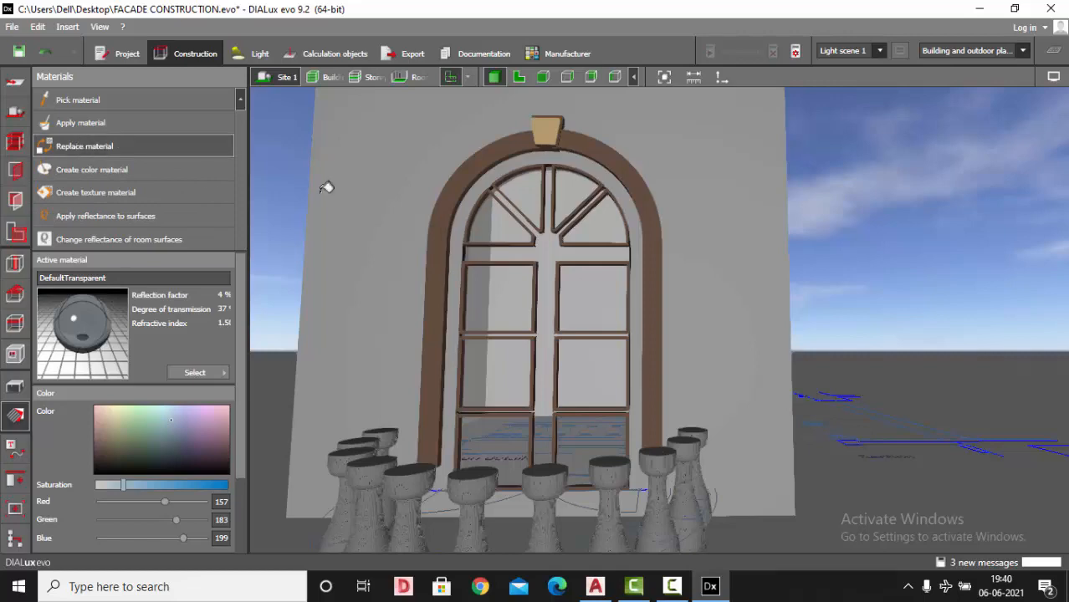
scroll(671, 349, "down", 5)
right_click_drag(672, 343, 708, 324)
scroll(516, 355, "up", 4)
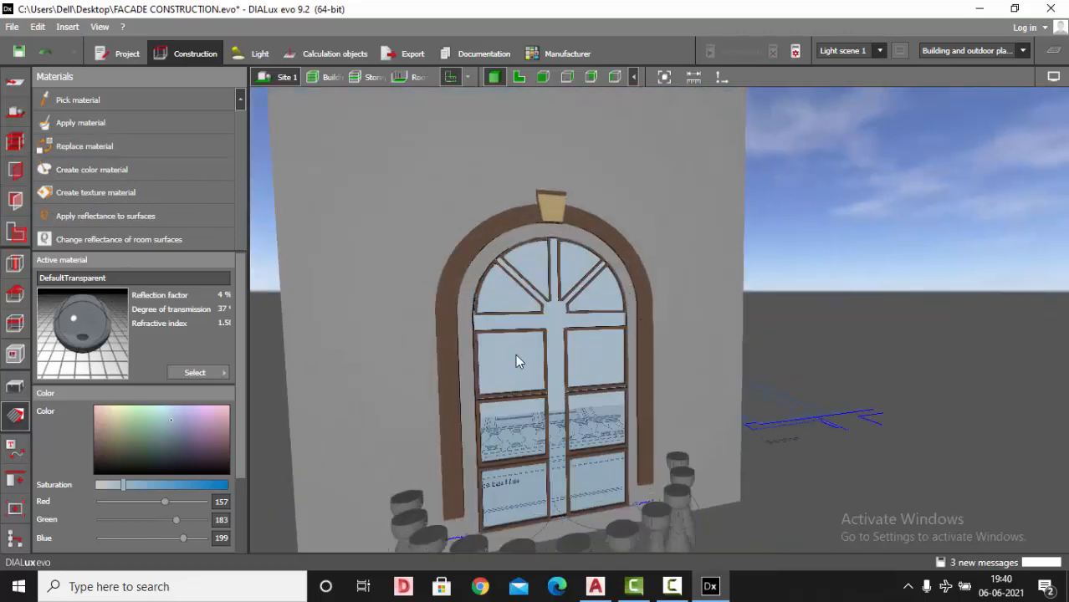
- Choose 7003 (Moss grey) from the 7xxx Grey section of the color catalog
left_click(222, 378)
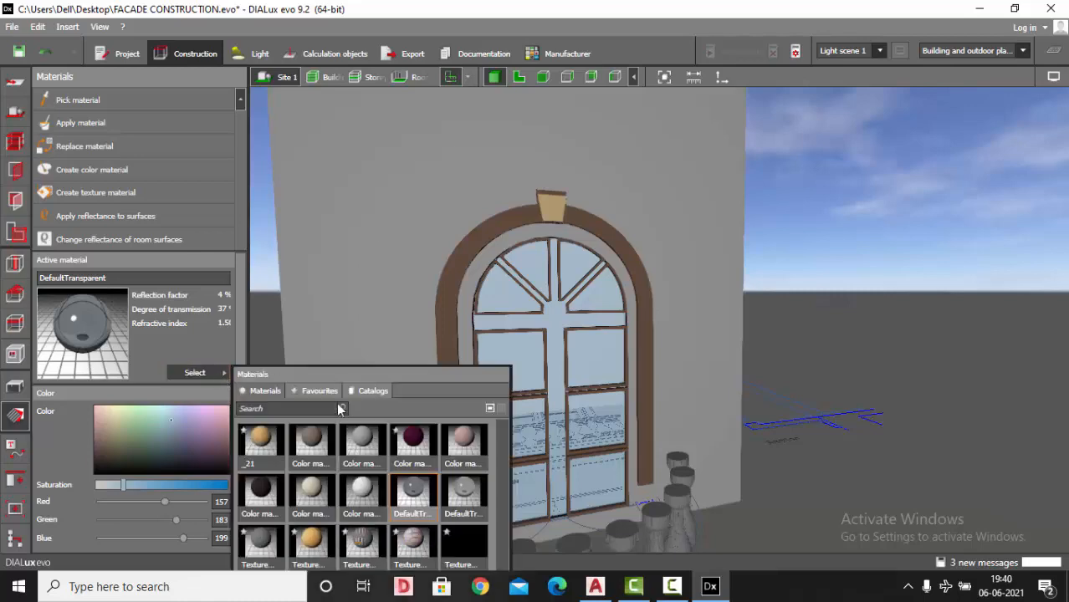
left_click(368, 391)
double_click(311, 444)
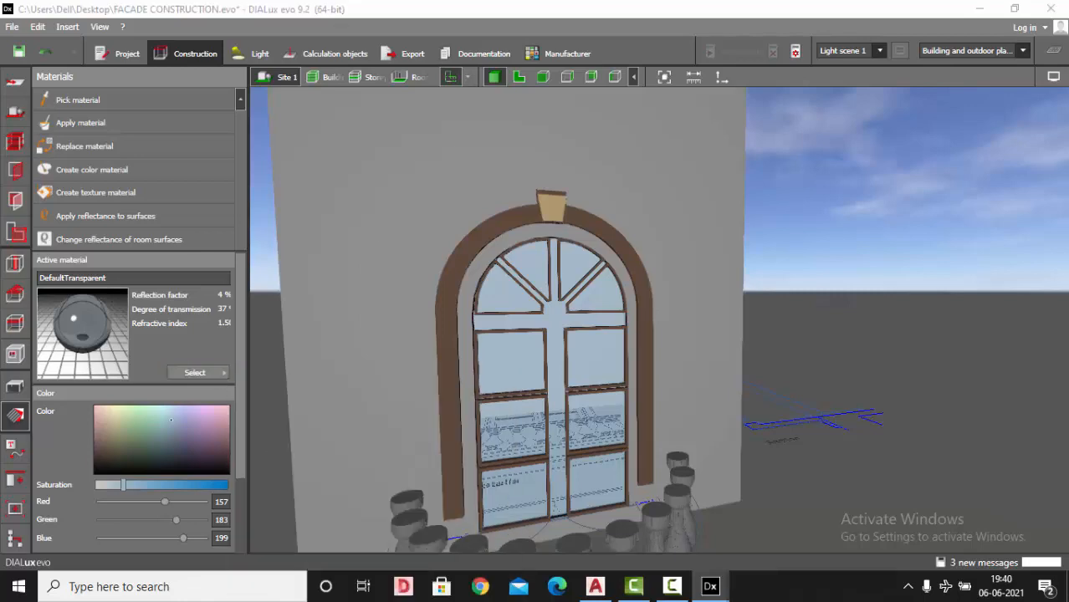
scroll(228, 251, "down", 3)
scroll(228, 269, "down", 2)
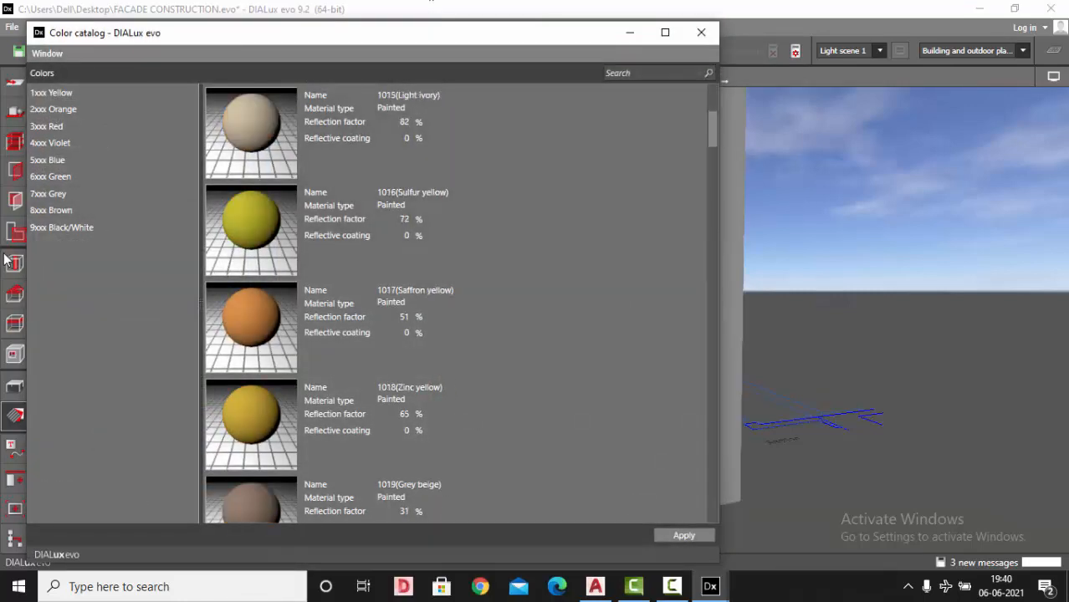
left_click(54, 195)
scroll(257, 291, "down", 3)
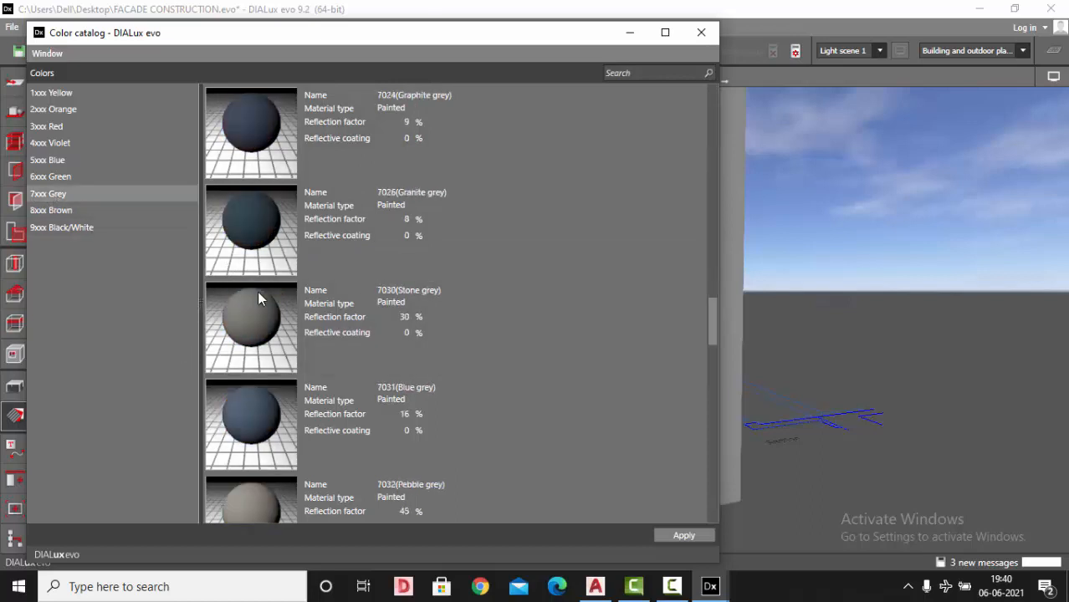
scroll(258, 291, "down", 1)
scroll(257, 298, "up", 2)
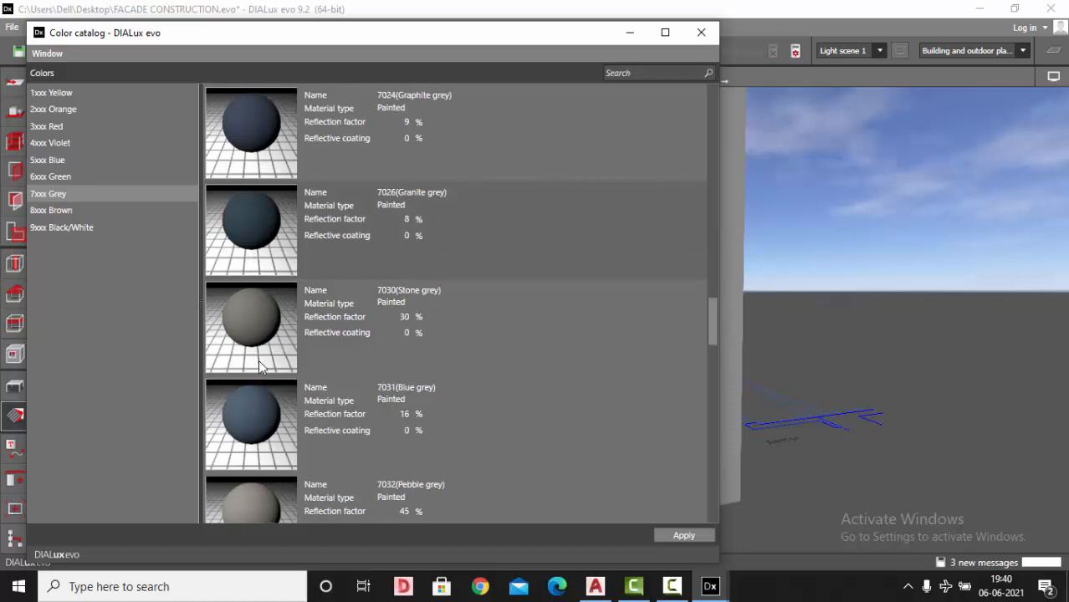
scroll(258, 359, "down", 4)
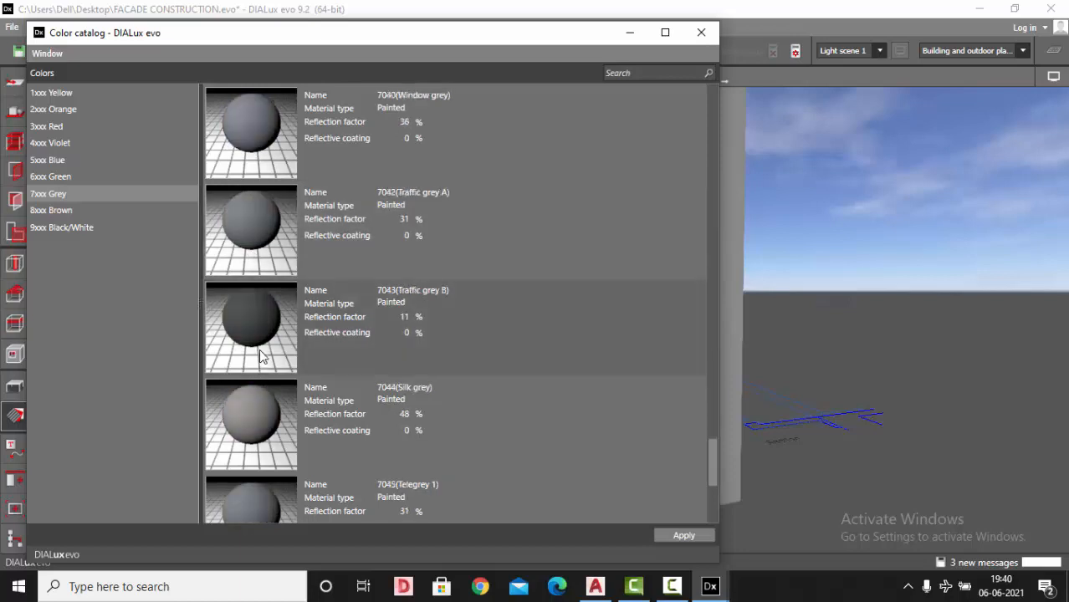
scroll(259, 356, "up", 9)
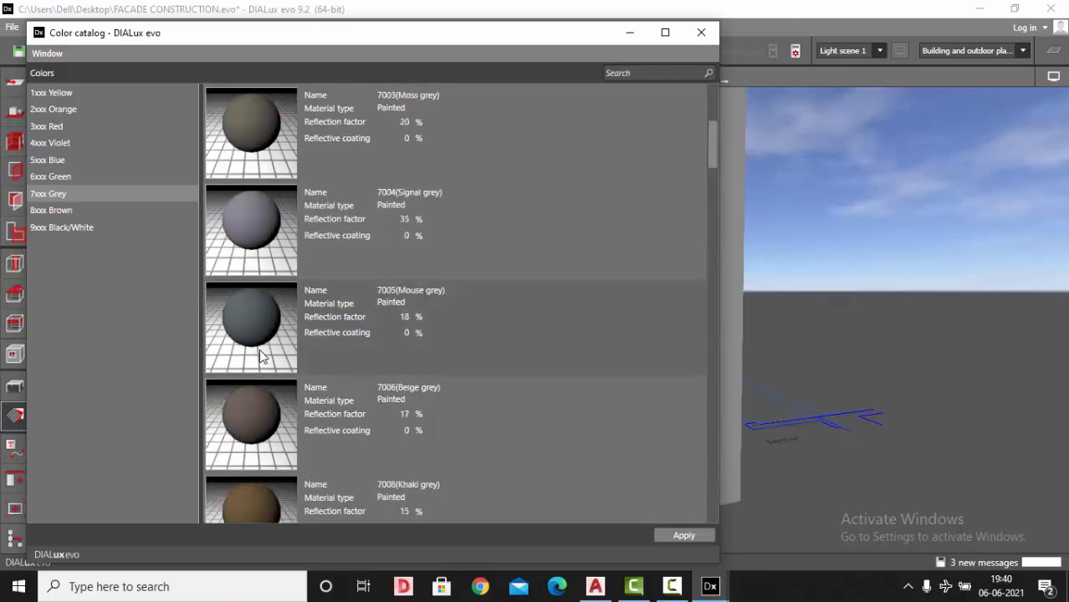
scroll(261, 356, "up", 1)
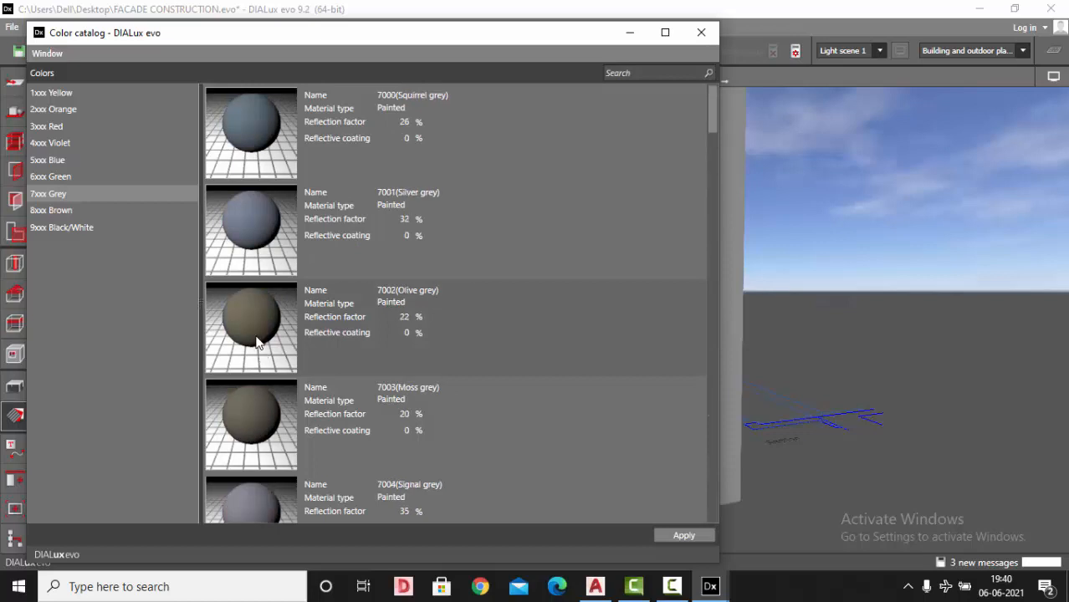
left_click(265, 405)
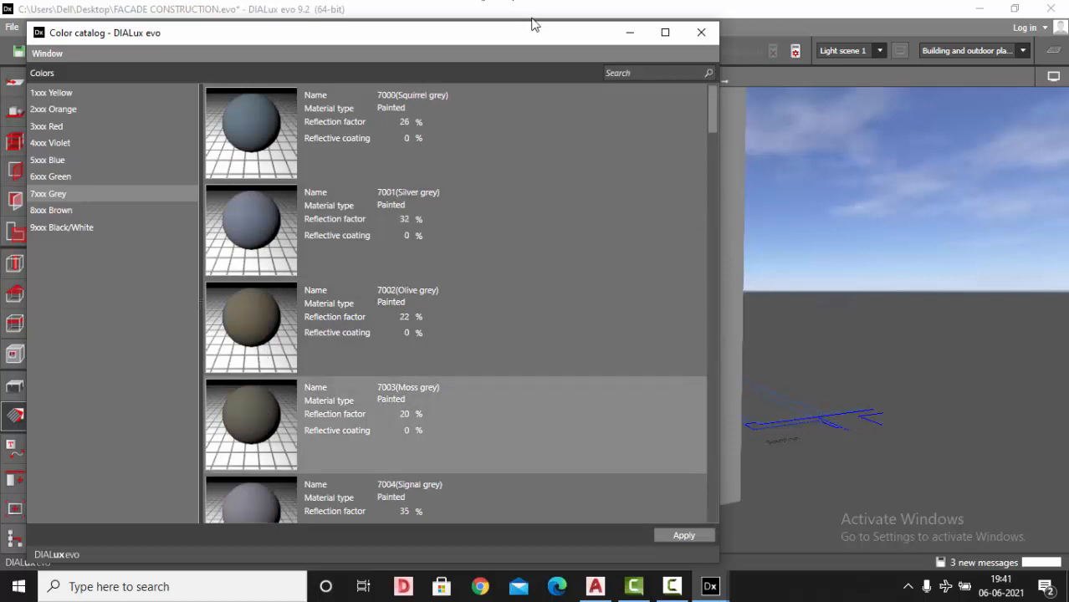
- Replace the facade wall's material with Moss grey and view the building from its corner
left_click(630, 33)
left_click(87, 140)
left_click(355, 127)
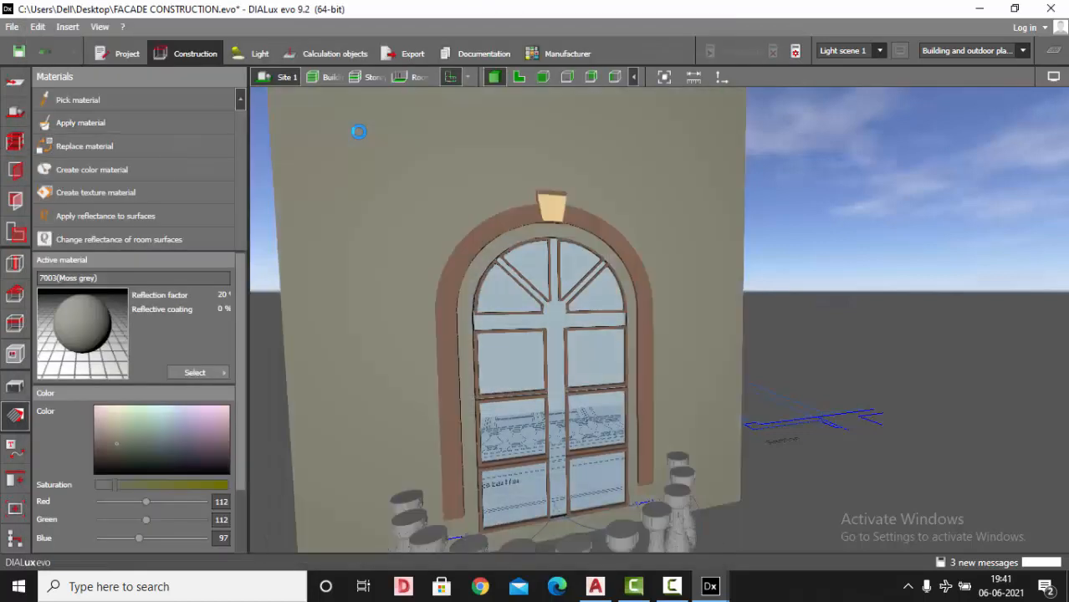
scroll(358, 132, "down", 2)
right_click_drag(908, 287, 835, 331)
scroll(542, 269, "up", 2)
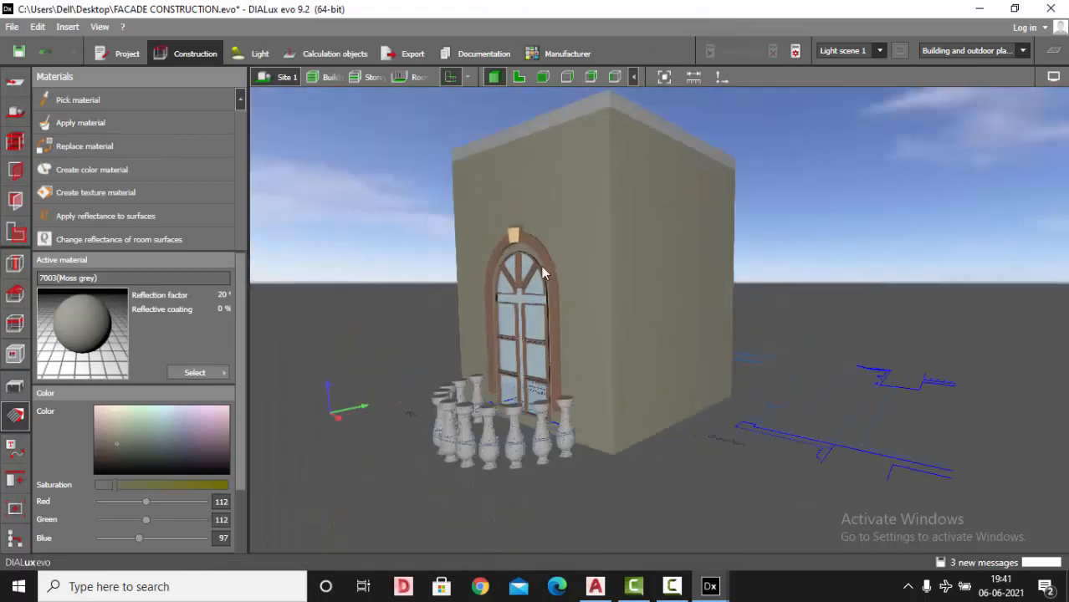
- Dismiss the save reminder and replace the balusters' material with Moss grey at a 25 % reflection factor
right_click_drag(541, 269, 510, 321)
scroll(528, 428, "up", 4)
scroll(400, 443, "down", 2)
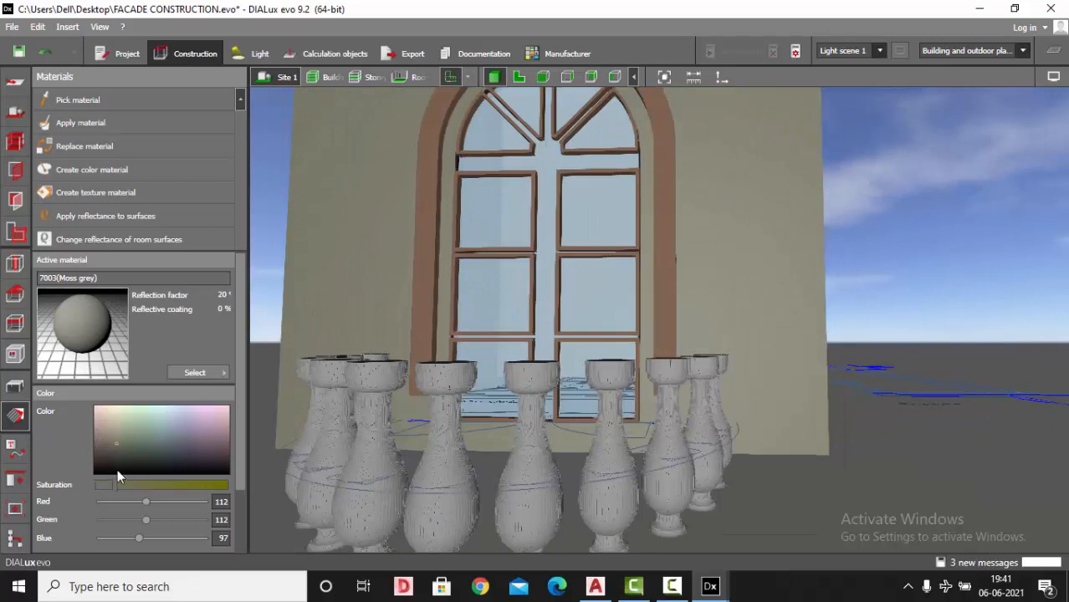
scroll(161, 453, "down", 2)
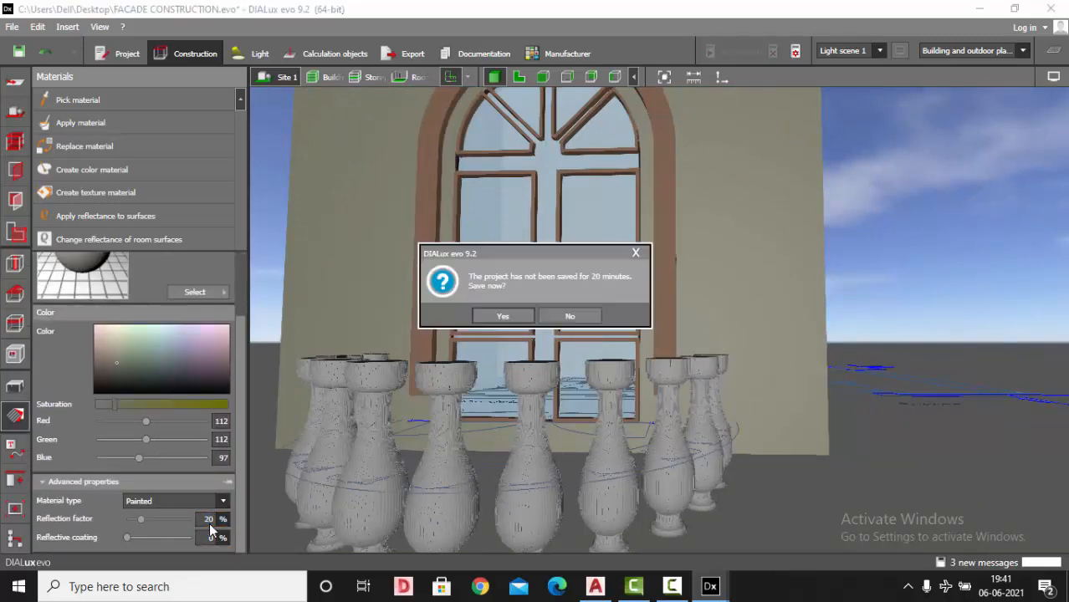
left_click(530, 315)
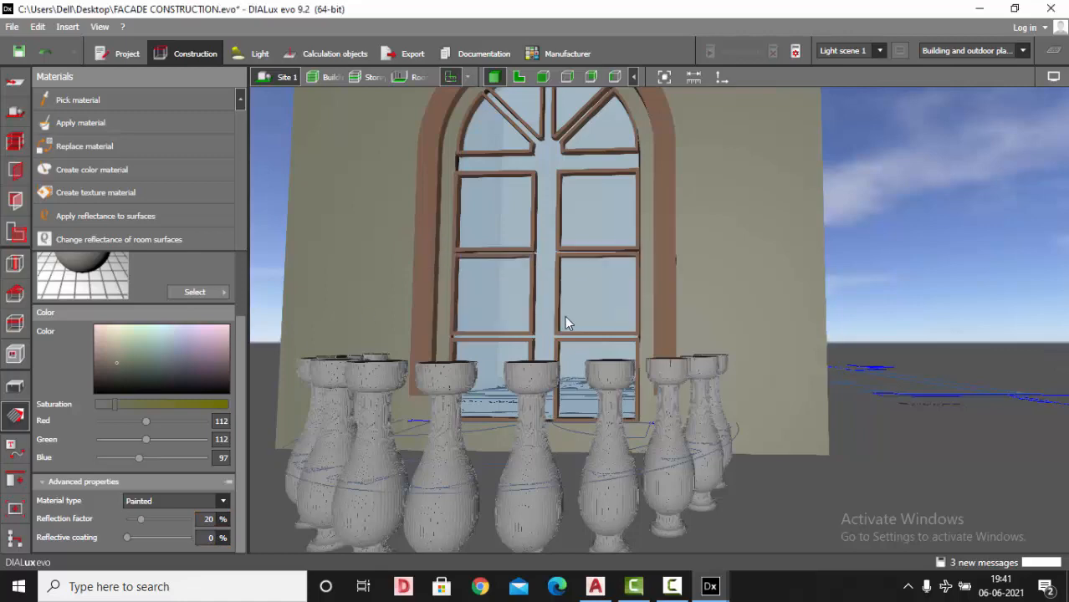
left_click(77, 155)
left_click(369, 420)
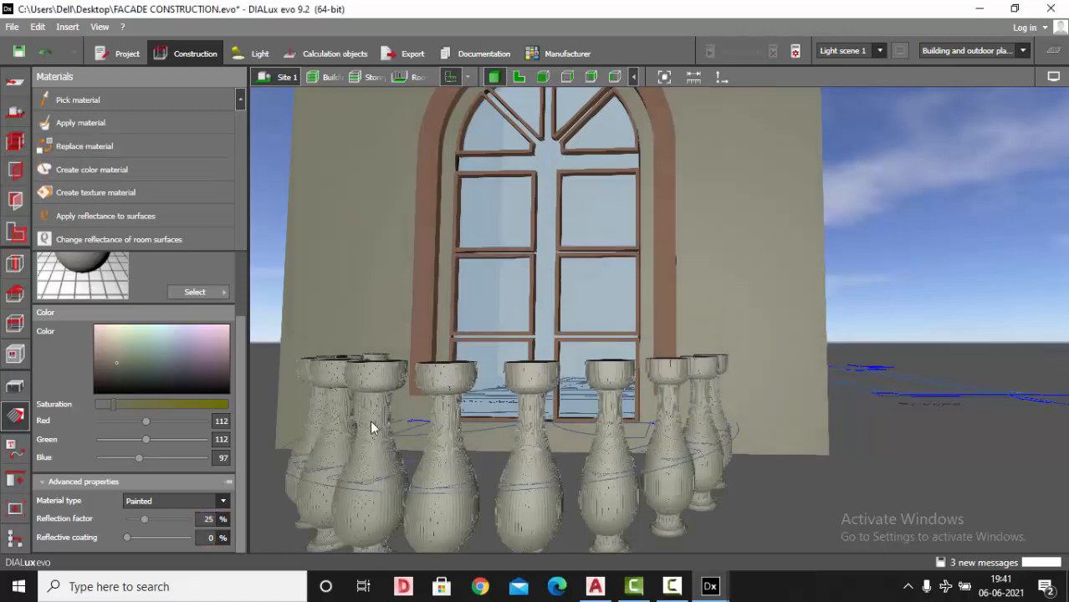
- Pick the wall's Moss grey material, set its reflection factor to 80 % and replace the wall material with it
scroll(655, 382, "down", 3)
right_click_drag(655, 382, 643, 460)
scroll(644, 460, "down", 3)
left_click(78, 99)
left_click(667, 308)
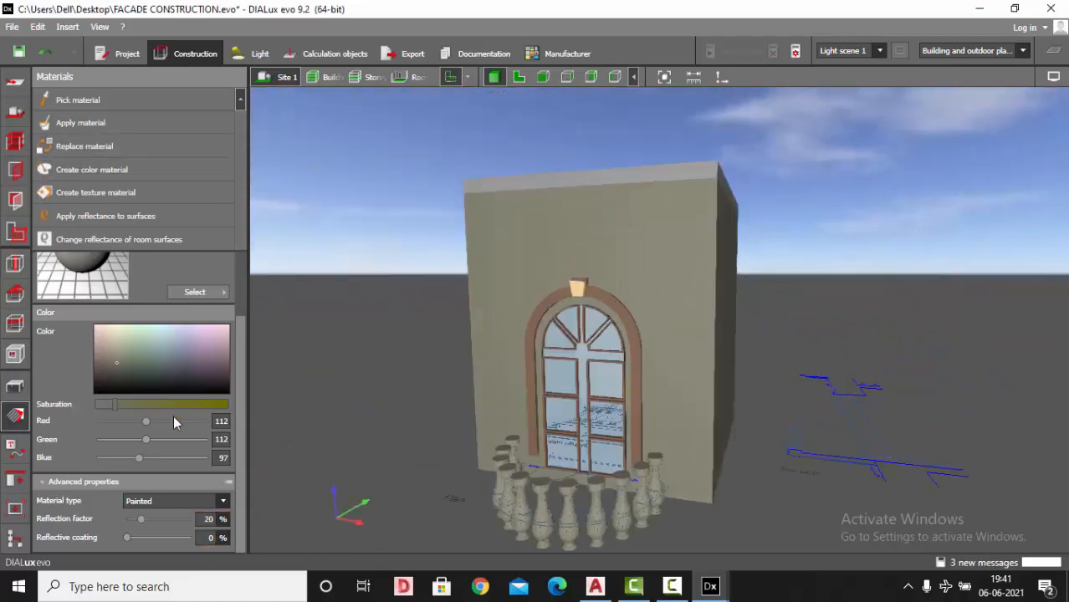
type("6")
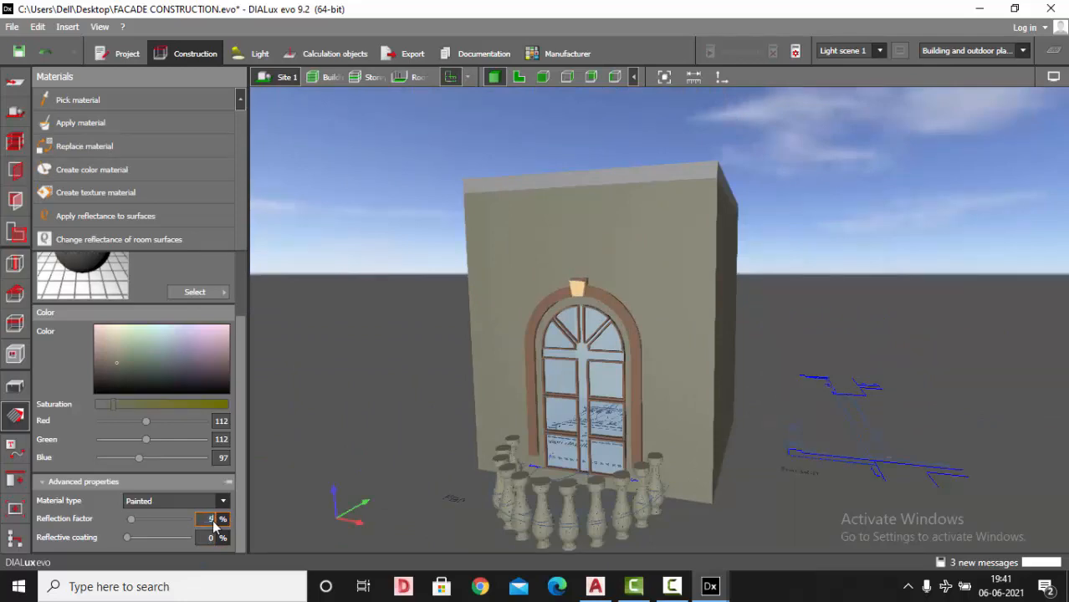
right_click_drag(581, 240, 550, 373)
scroll(611, 469, "up", 3)
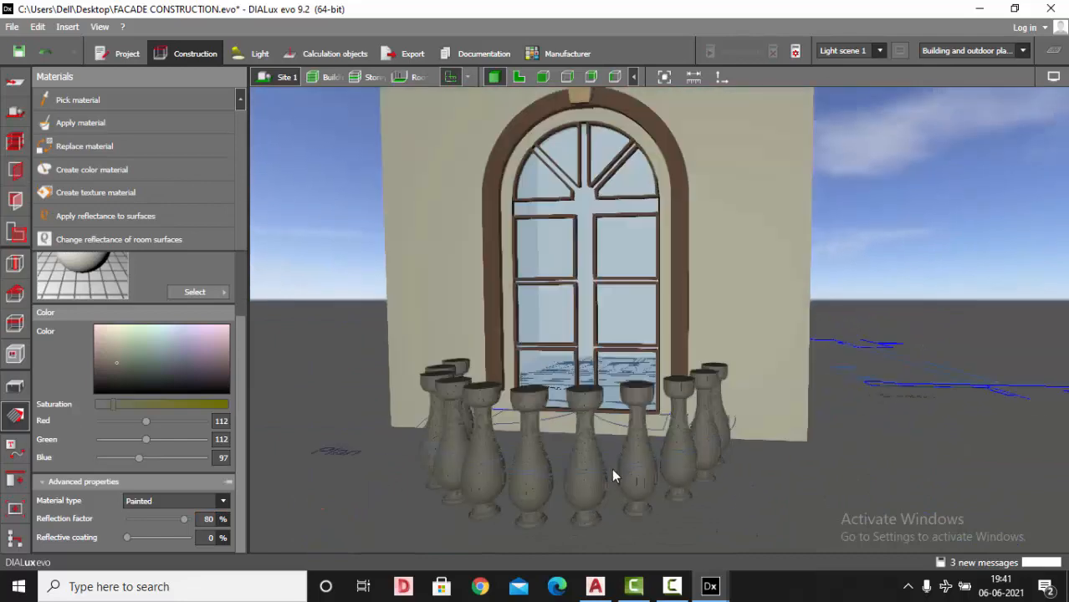
- Choose 7001 (Silver grey) from the color catalog and replace the balusters', arch surround's and window frames' material with it
right_click_drag(612, 469, 561, 436)
left_click(195, 292)
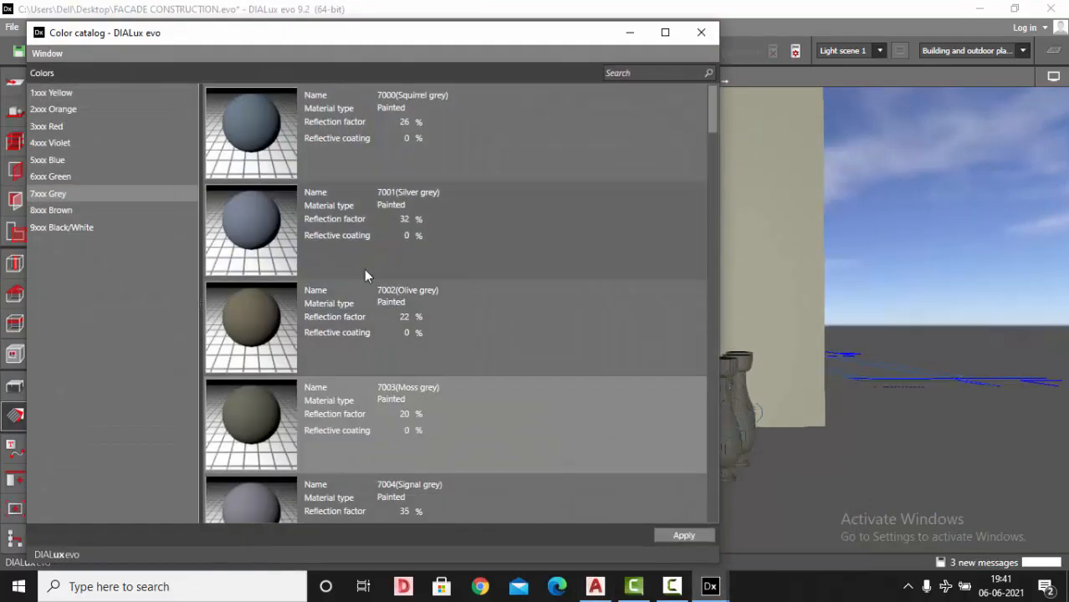
double_click(222, 219)
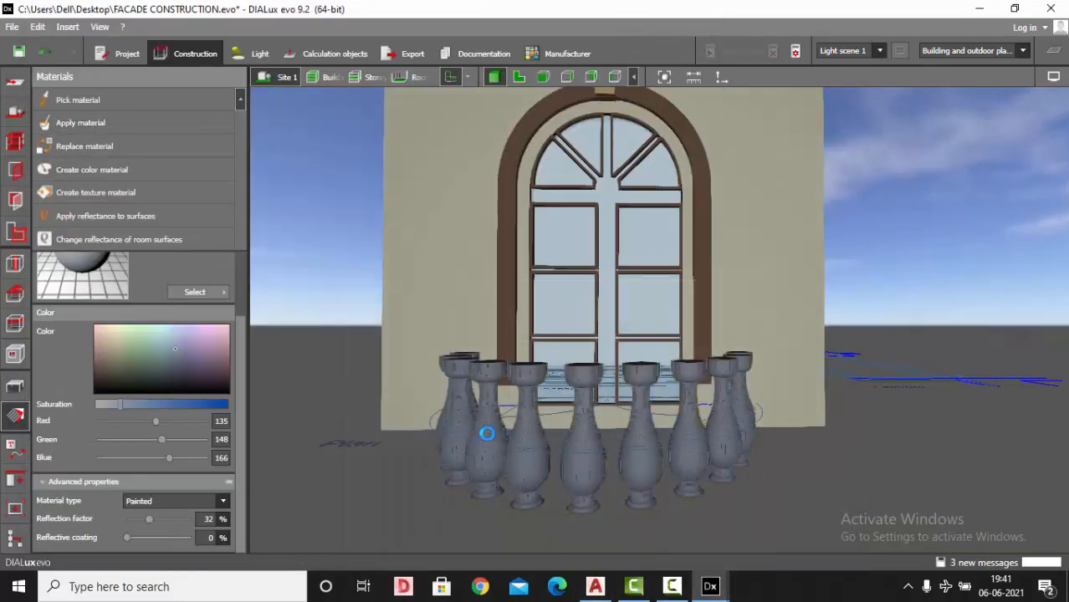
left_click(509, 280)
scroll(510, 282, "down", 4)
right_click_drag(612, 260, 605, 346)
scroll(614, 275, "up", 4)
left_click(679, 226)
- Pick the wall's Moss grey material and apply it to the dark strip along the top of the facade
scroll(679, 228, "down", 3)
mouse_move(679, 234)
right_mouse_down()
mouse_move(692, 281)
mouse_move(718, 295)
mouse_move(738, 346)
mouse_move(724, 331)
right_mouse_up()
scroll(718, 299, "up", 2)
scroll(718, 299, "down", 1)
left_click(695, 167)
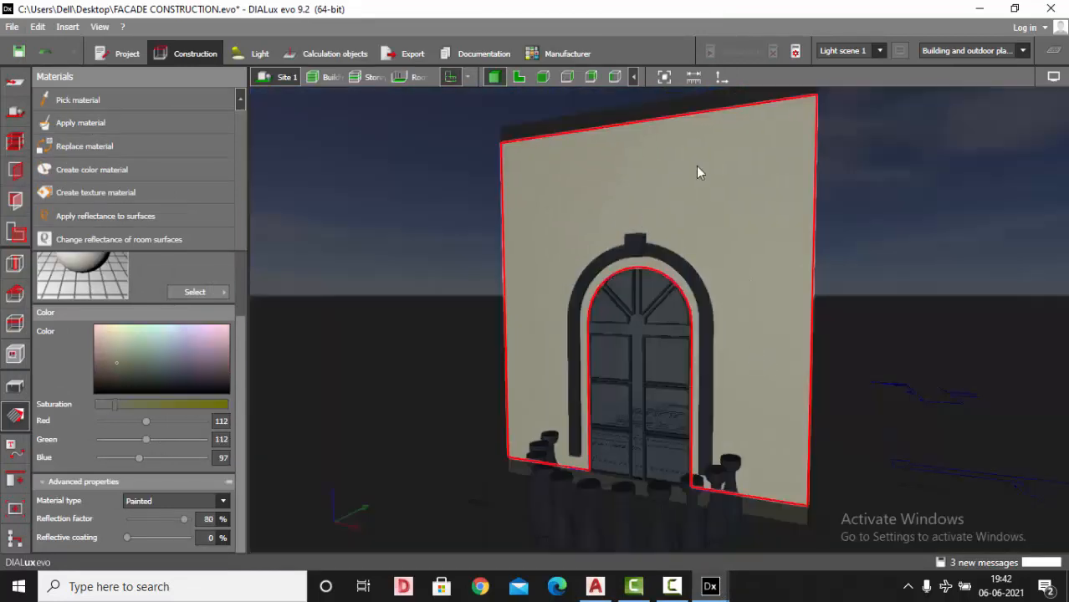
left_click(81, 123)
left_click(627, 113)
- Examine the recoloured wall, arch surround and balusters from several angles in 3D
scroll(687, 206, "down", 4)
right_click_drag(686, 207, 711, 246)
scroll(693, 253, "up", 3)
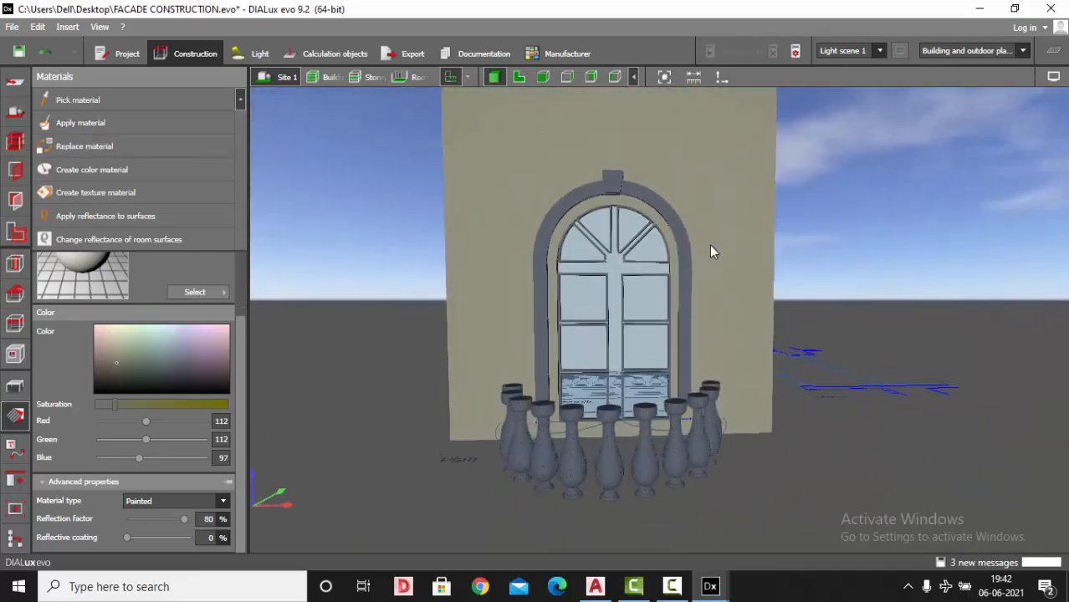
scroll(698, 264, "down", 2)
right_click_drag(691, 274, 661, 283)
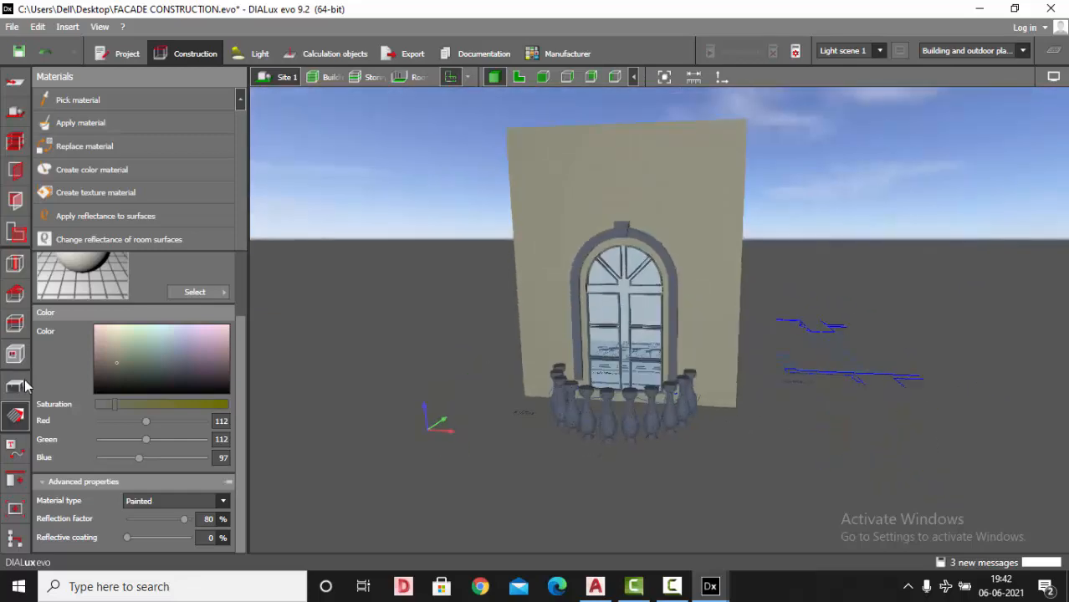
left_click(17, 385)
scroll(606, 324, "up", 1)
right_click_drag(606, 323, 613, 311)
scroll(528, 382, "down", 3)
scroll(681, 297, "up", 2)
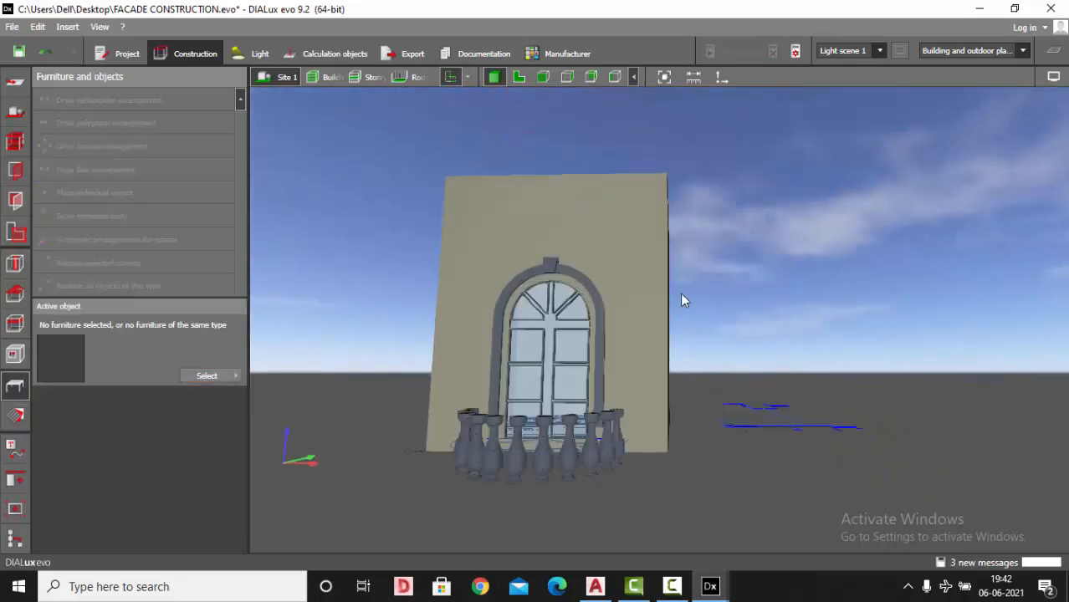
right_click_drag(682, 294, 675, 313)
- Measure the storey's height on the section drawing in the site's floor plan view
left_click(519, 76)
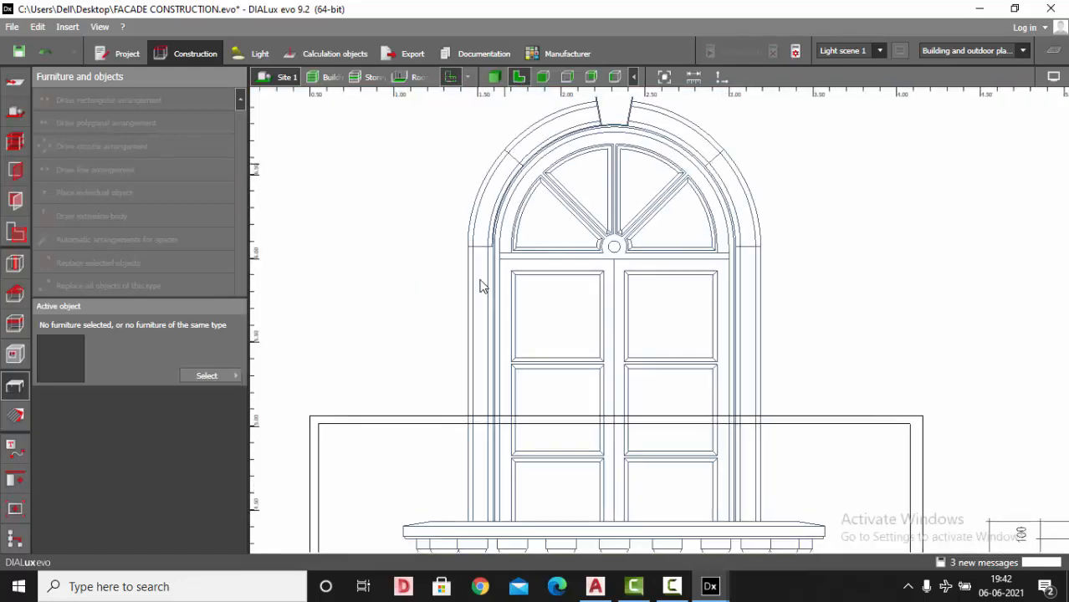
scroll(481, 286, "down", 5)
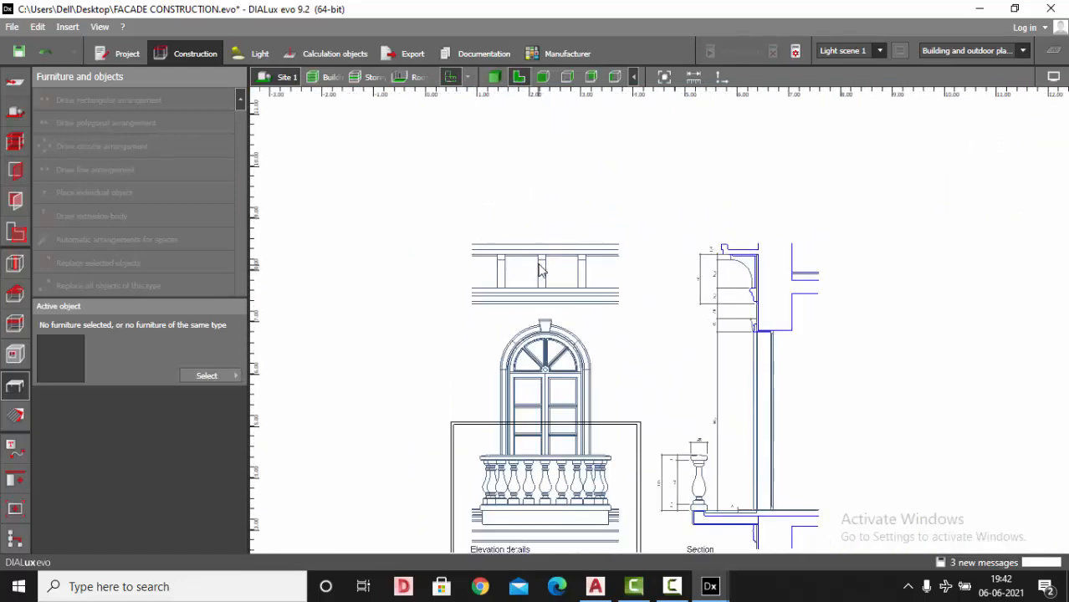
scroll(539, 269, "down", 2)
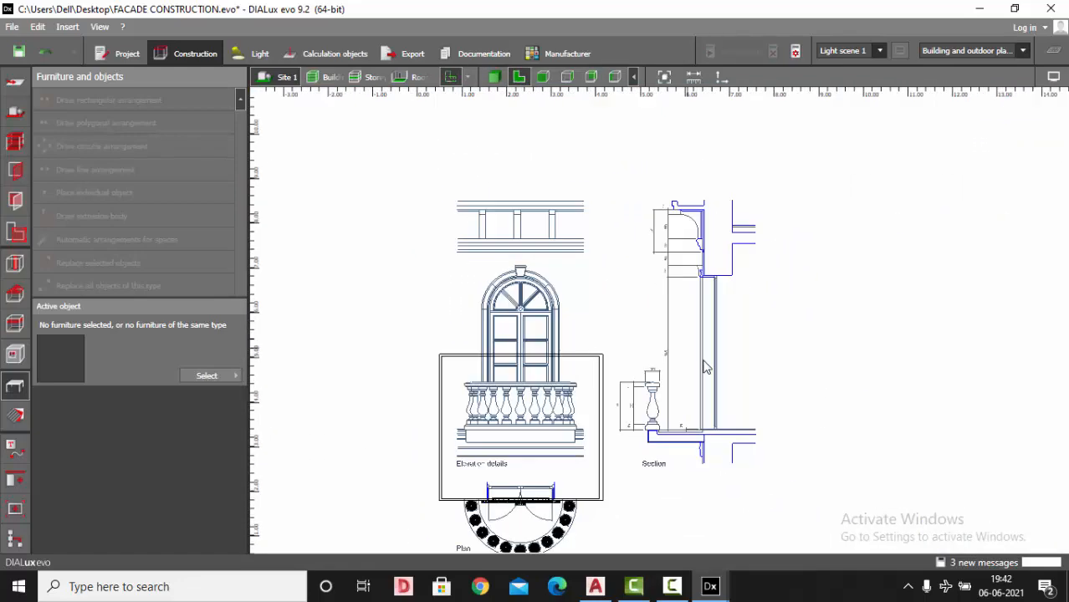
scroll(704, 365, "up", 1)
scroll(692, 407, "up", 1)
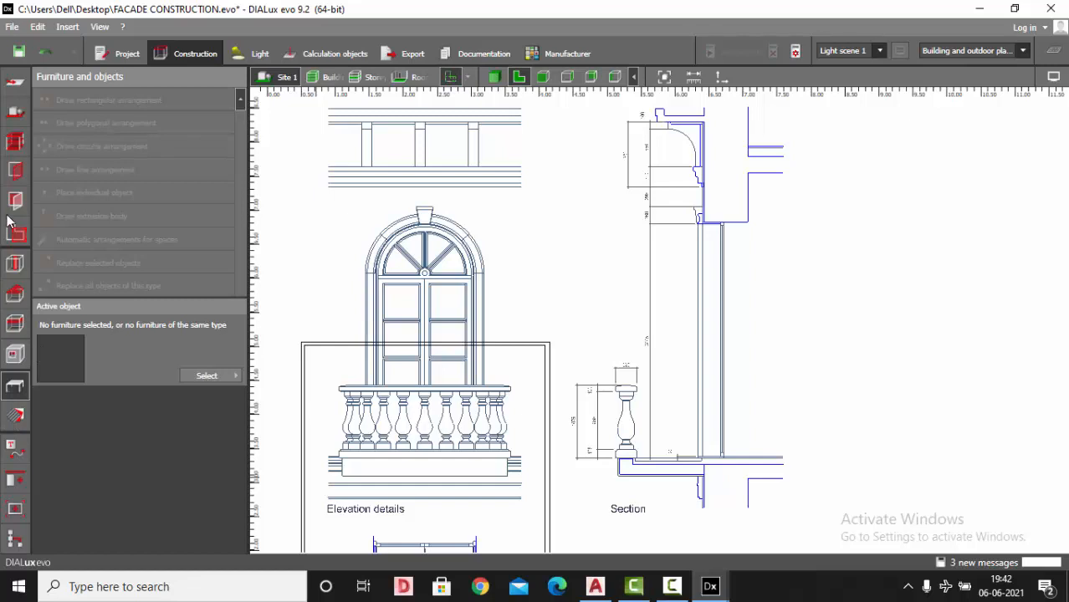
left_click(692, 78)
left_click(685, 118)
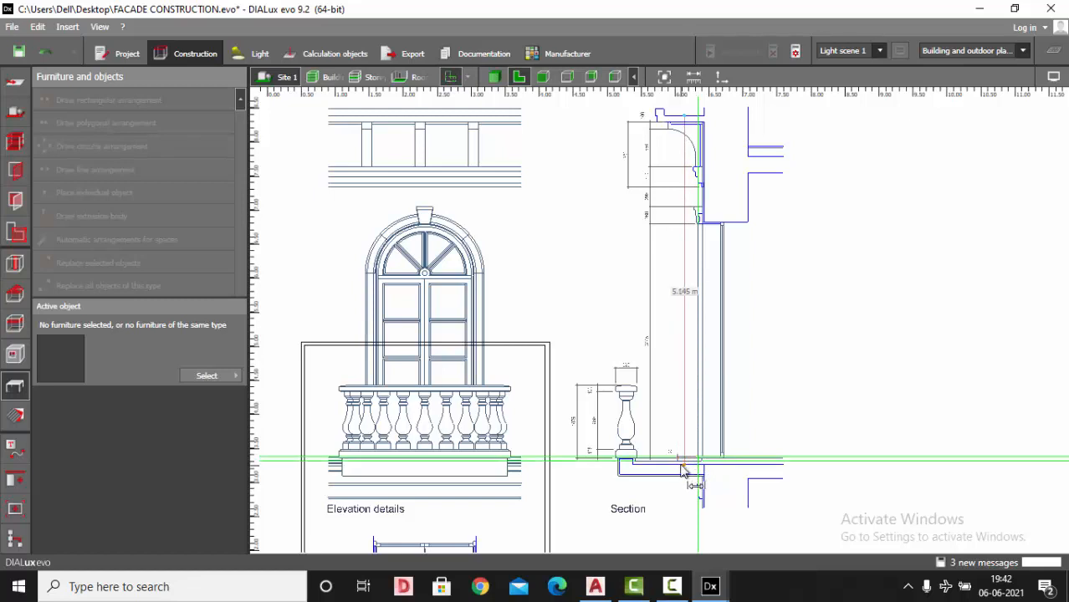
key("Escape")
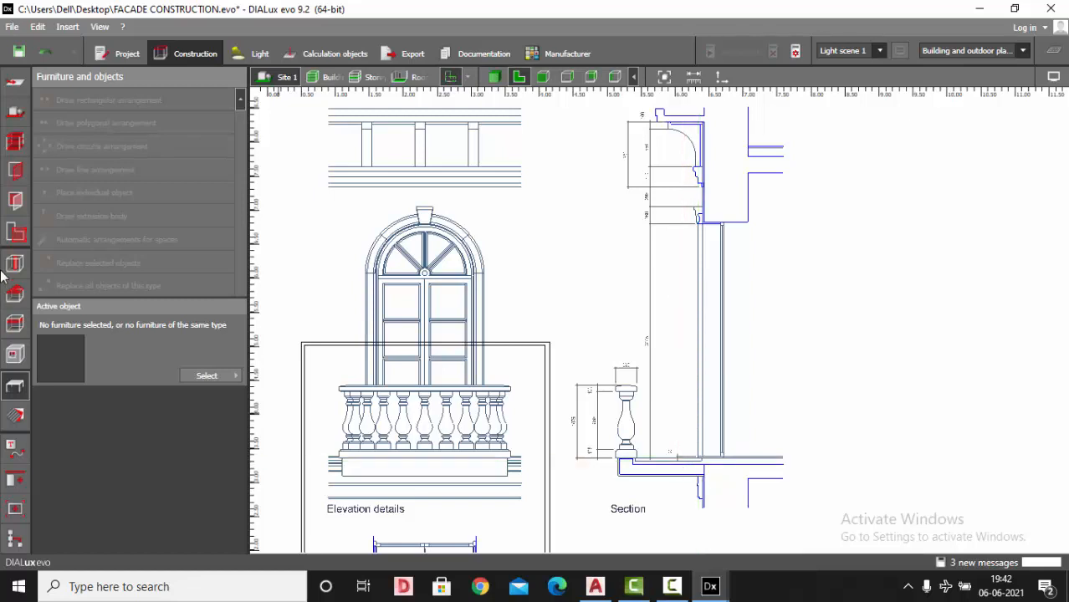
- Set the height of Storey 1 to 5 m and return to the 3D view of the site
left_click(16, 141)
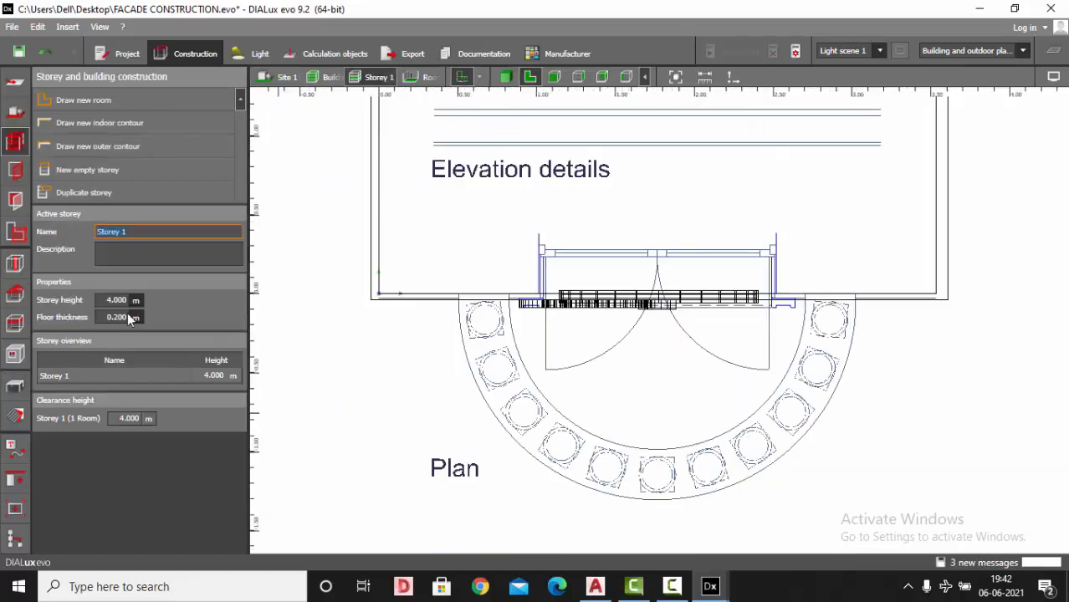
type("5")
key("Return")
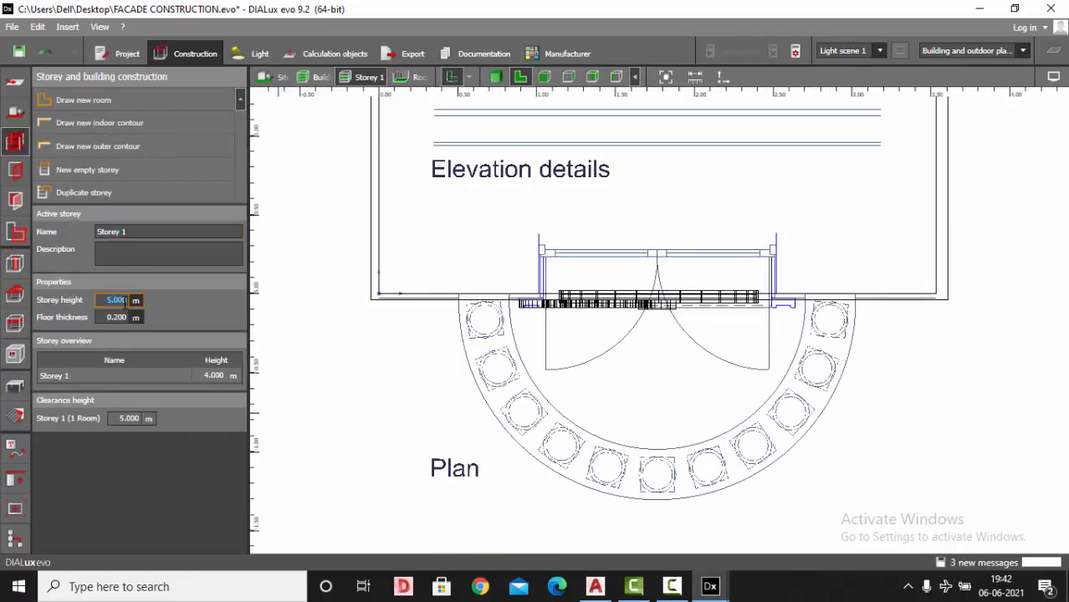
left_click(288, 77)
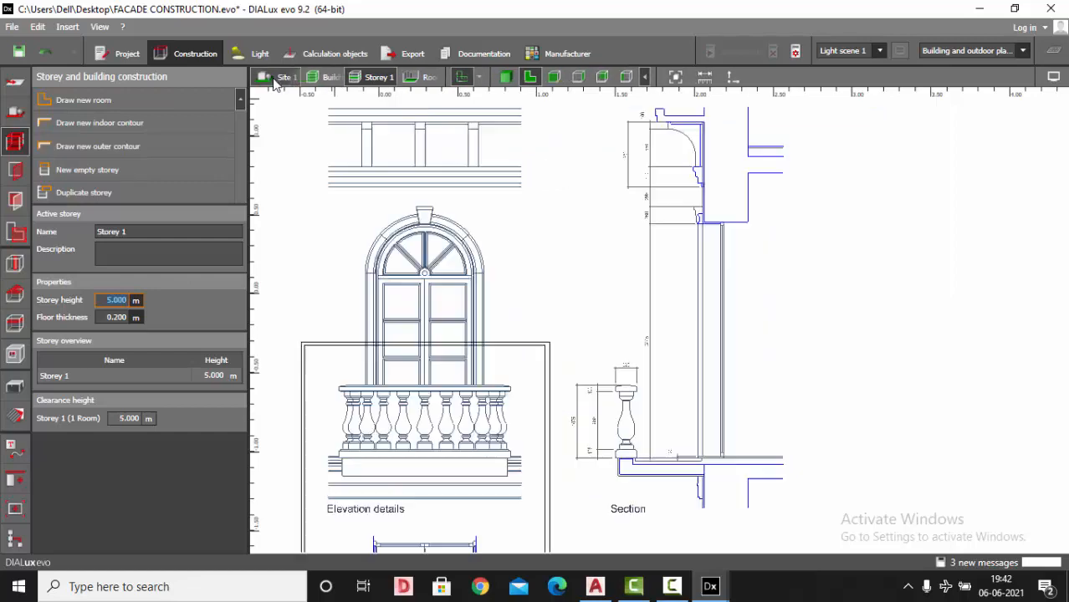
left_click(511, 77)
left_click_drag(585, 258, 479, 301)
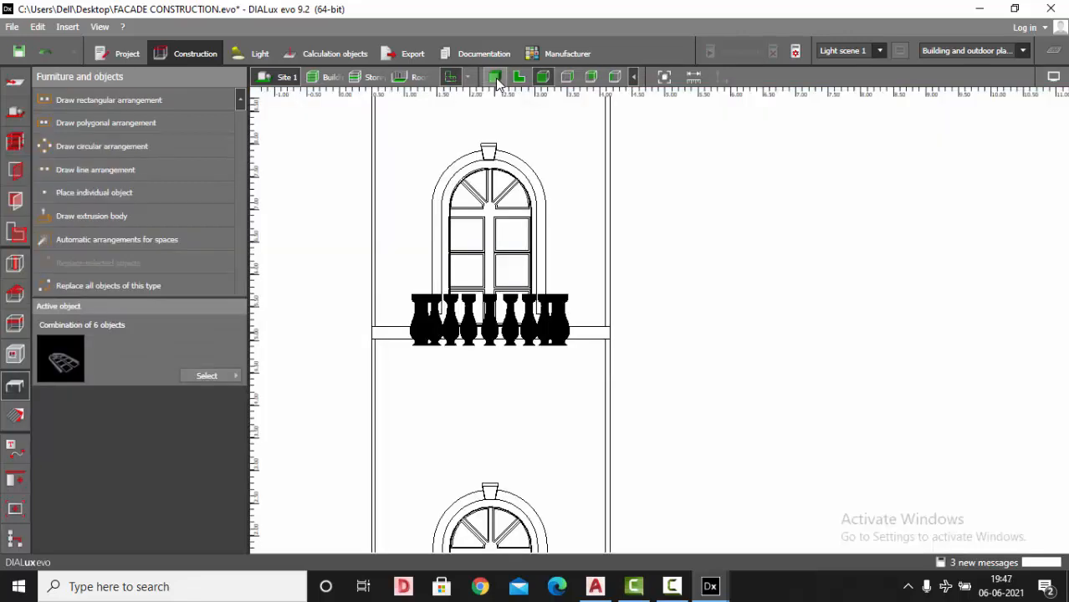
- Examine the two-storey facade in the front view and from several angles in 3D
scroll(564, 227, "down", 3)
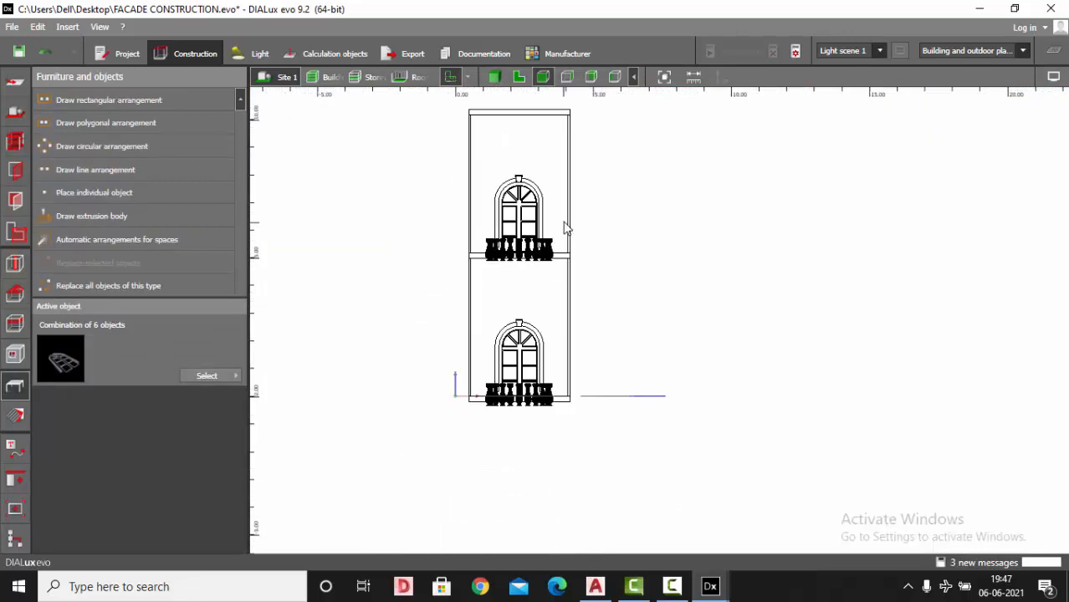
left_click(495, 78)
left_click_drag(626, 287, 576, 374)
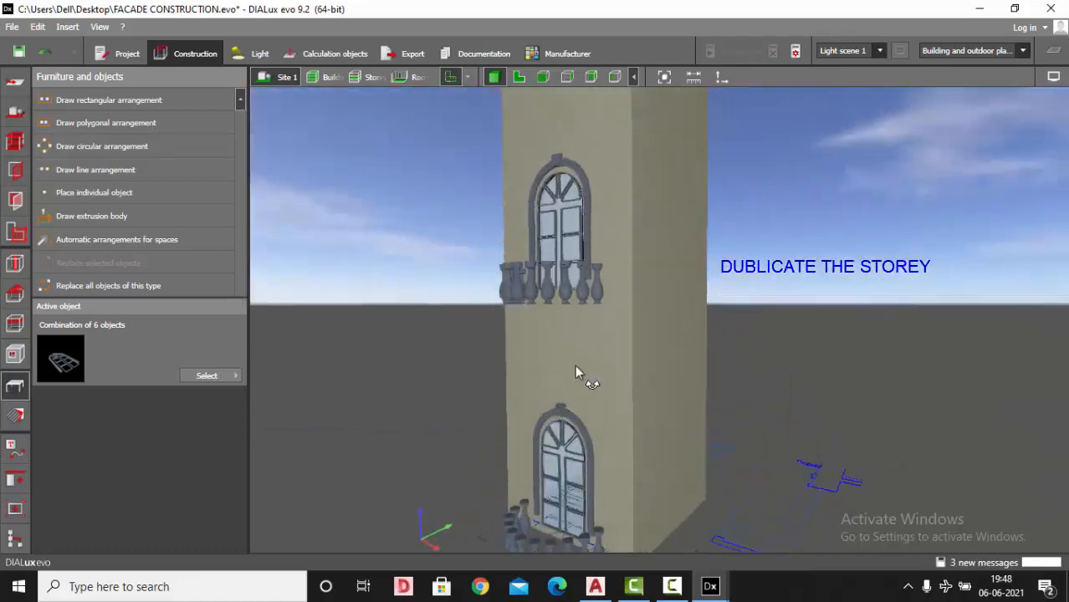
mouse_move(575, 366)
right_mouse_down()
mouse_move(607, 356)
mouse_move(565, 367)
mouse_move(582, 383)
mouse_move(598, 356)
mouse_move(593, 401)
mouse_move(597, 368)
right_mouse_up()
scroll(590, 355, "down", 4)
scroll(607, 316, "up", 4)
right_click_drag(607, 316, 566, 364)
scroll(566, 364, "down", 1)
- Examine the cornice, brackets and mouldings above the arched window in the section and elevation drawings, including the section's dimensions
left_click(519, 77)
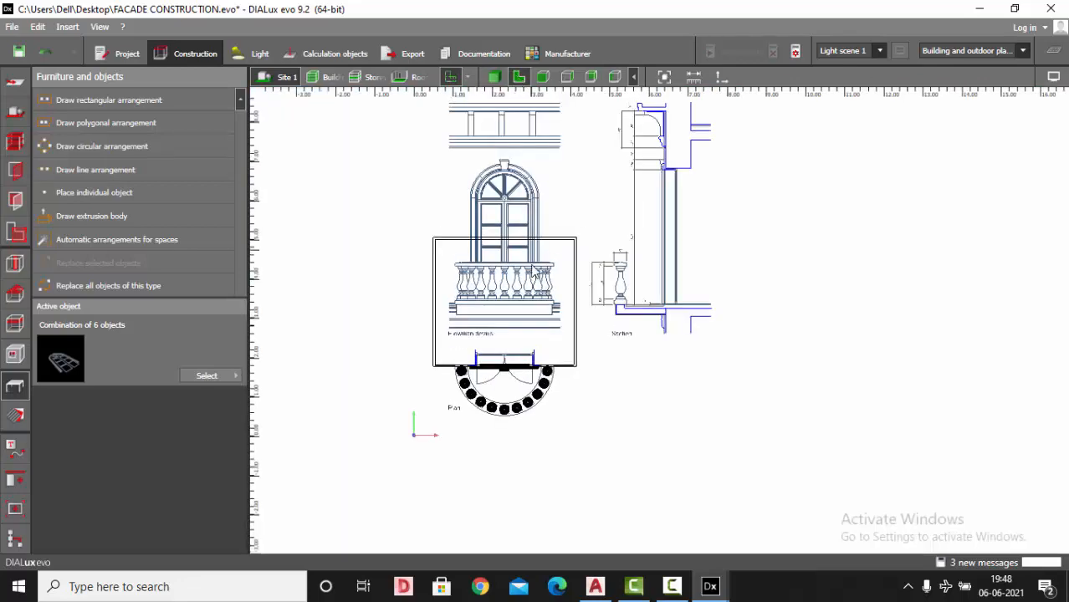
scroll(562, 201, "down", 2)
scroll(684, 271, "up", 4)
scroll(684, 270, "up", 1)
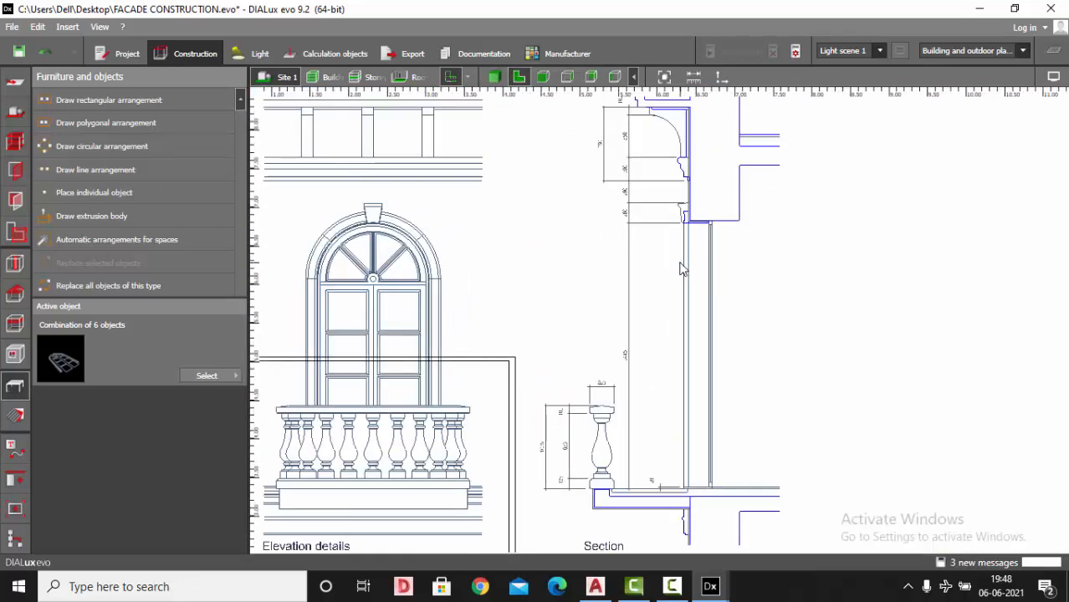
scroll(678, 269, "up", 4)
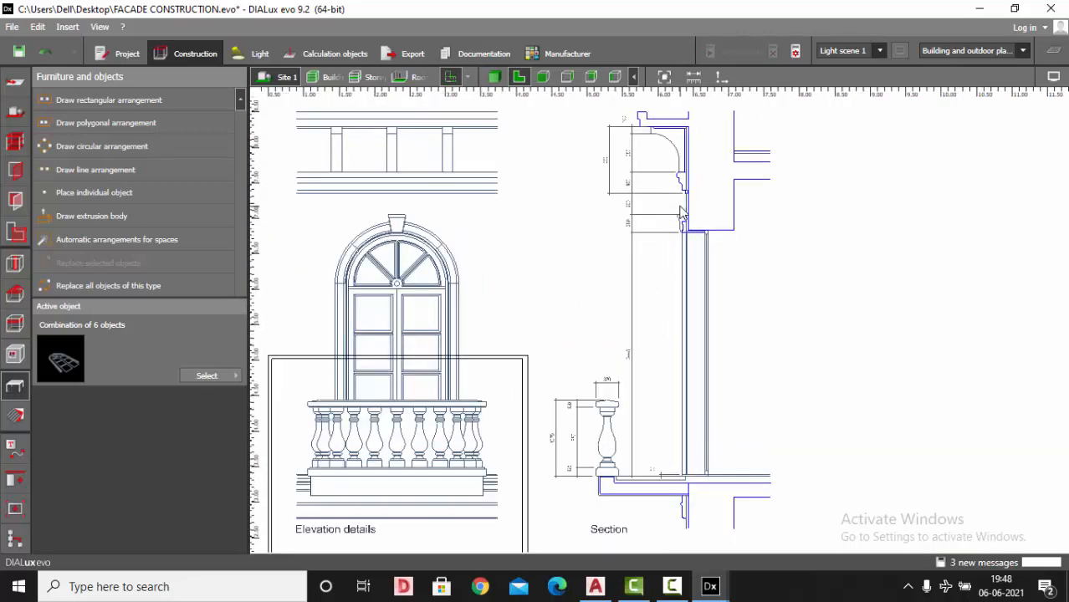
scroll(597, 220, "down", 1)
scroll(733, 230, "down", 2)
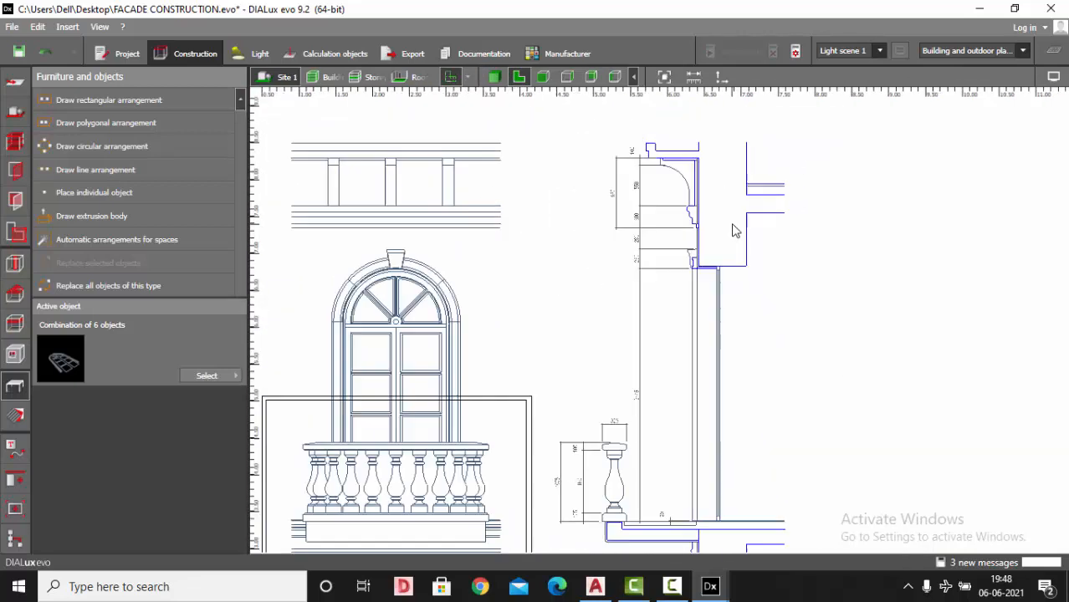
scroll(477, 236, "up", 1)
scroll(665, 234, "up", 1)
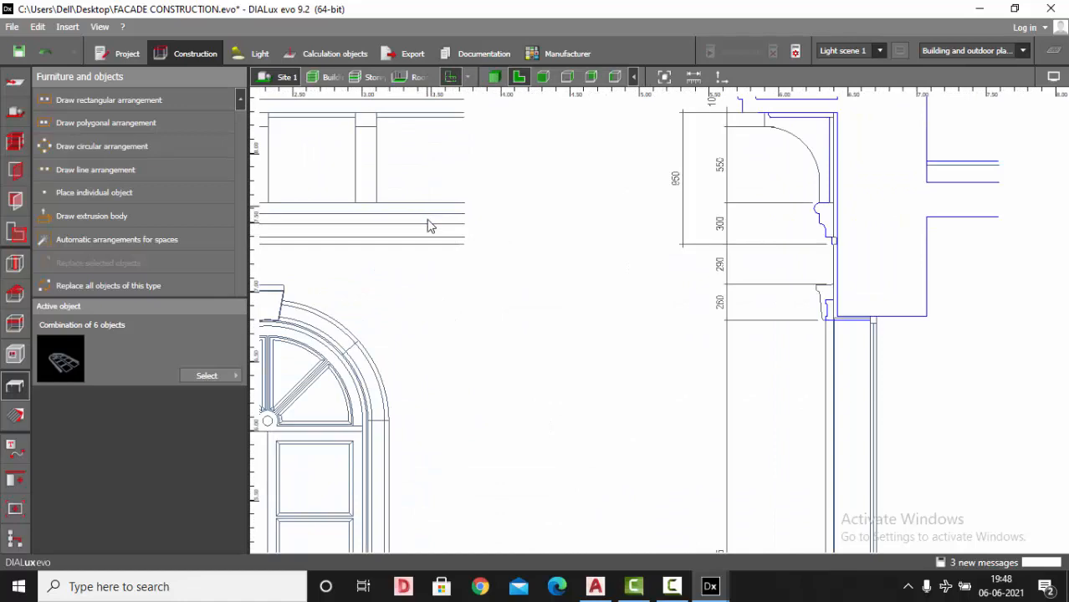
scroll(741, 256, "down", 1)
scroll(515, 244, "up", 1)
scroll(847, 199, "up", 1)
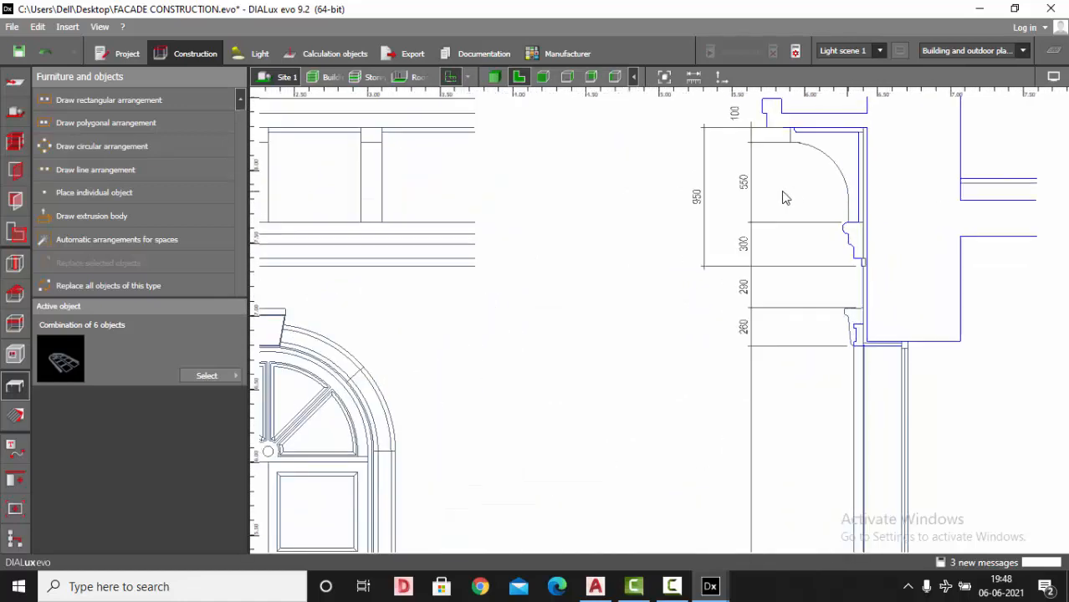
scroll(760, 247, "up", 1)
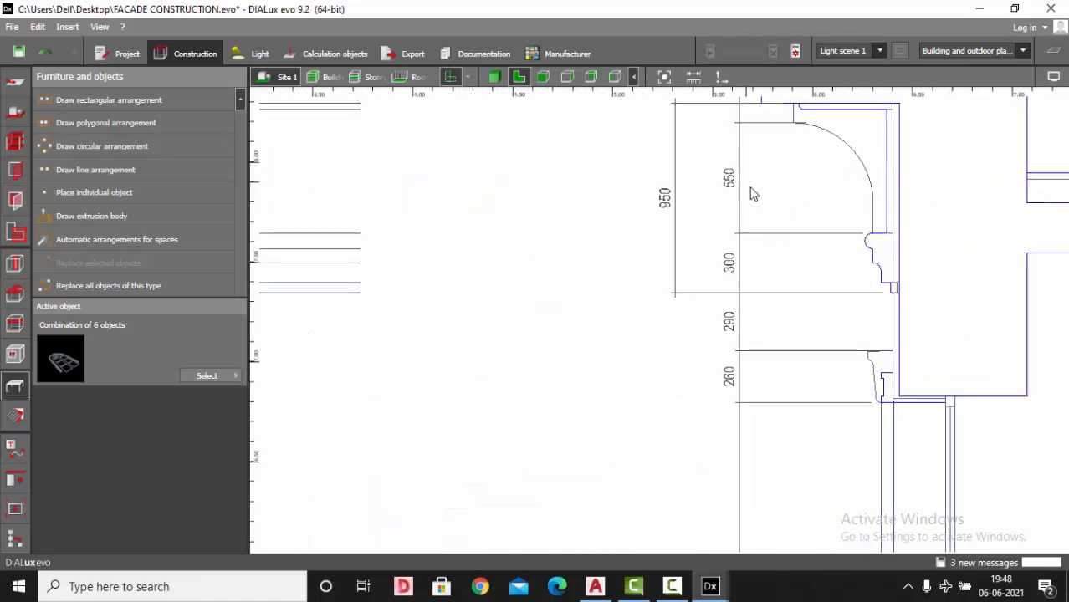
scroll(842, 250, "down", 3)
scroll(549, 222, "up", 2)
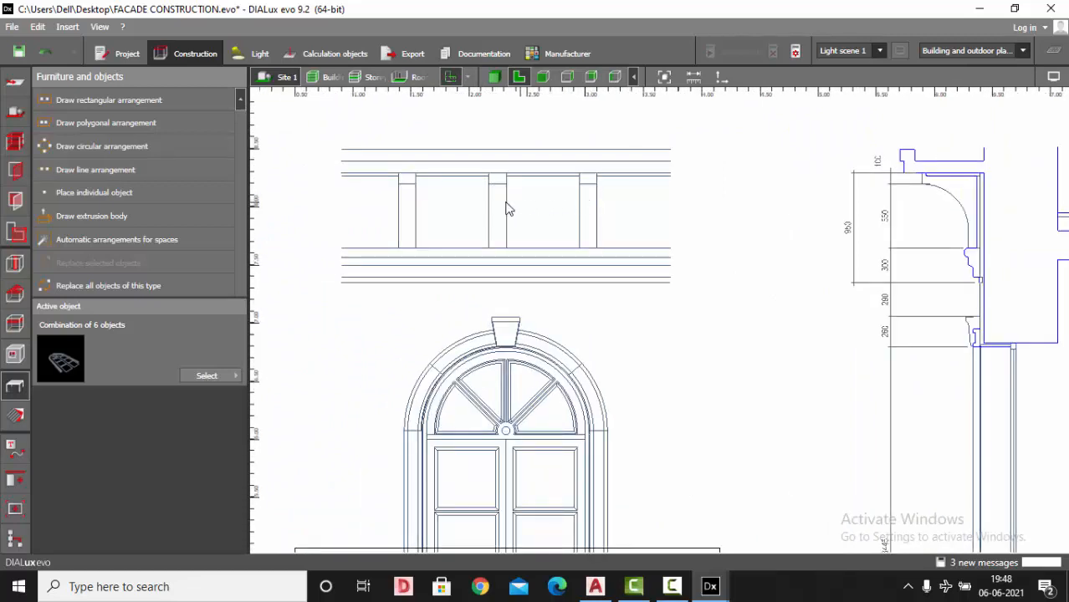
scroll(496, 204, "up", 1)
scroll(885, 178, "up", 2)
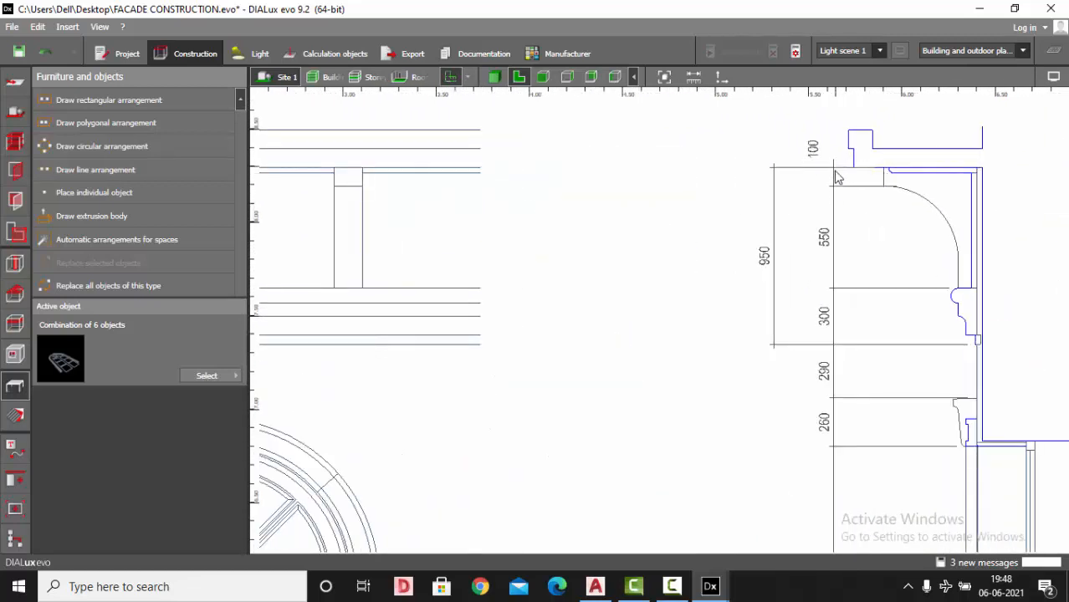
scroll(869, 177, "down", 1)
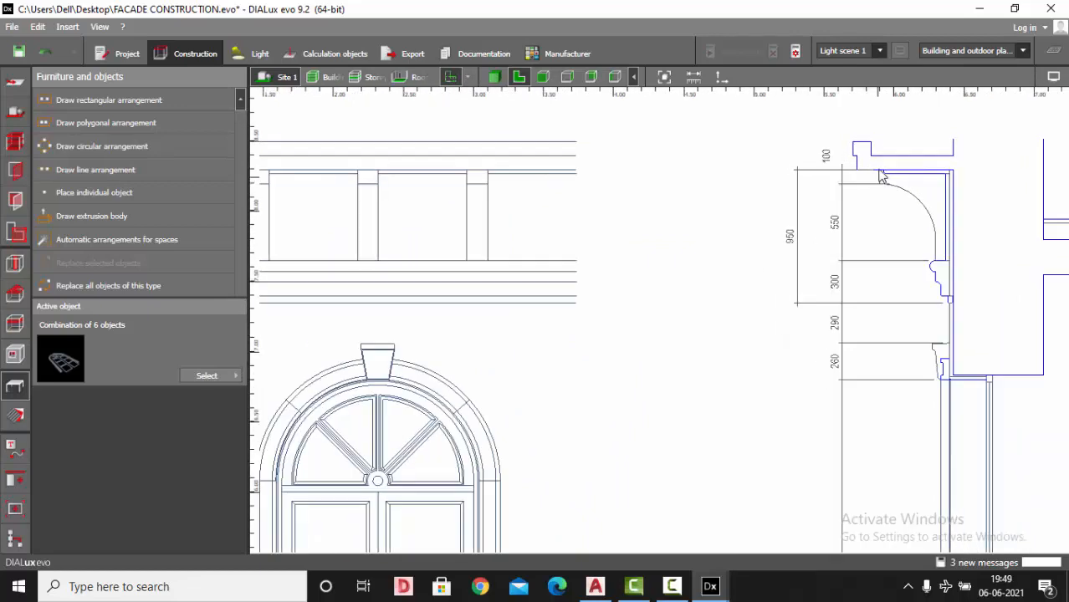
scroll(565, 167, "down", 1)
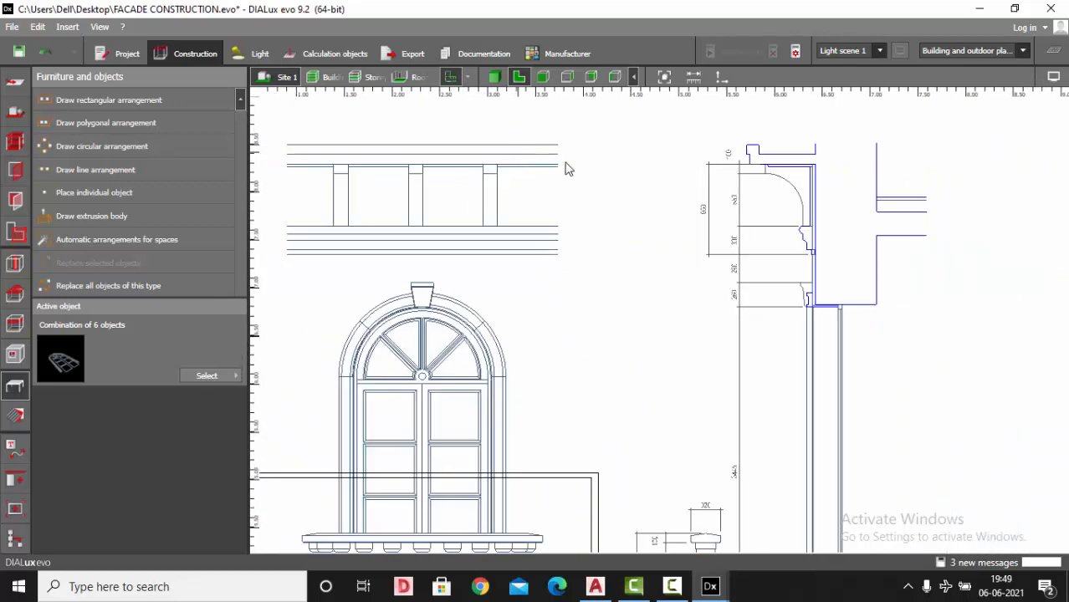
scroll(823, 293, "up", 1)
scroll(859, 258, "down", 1)
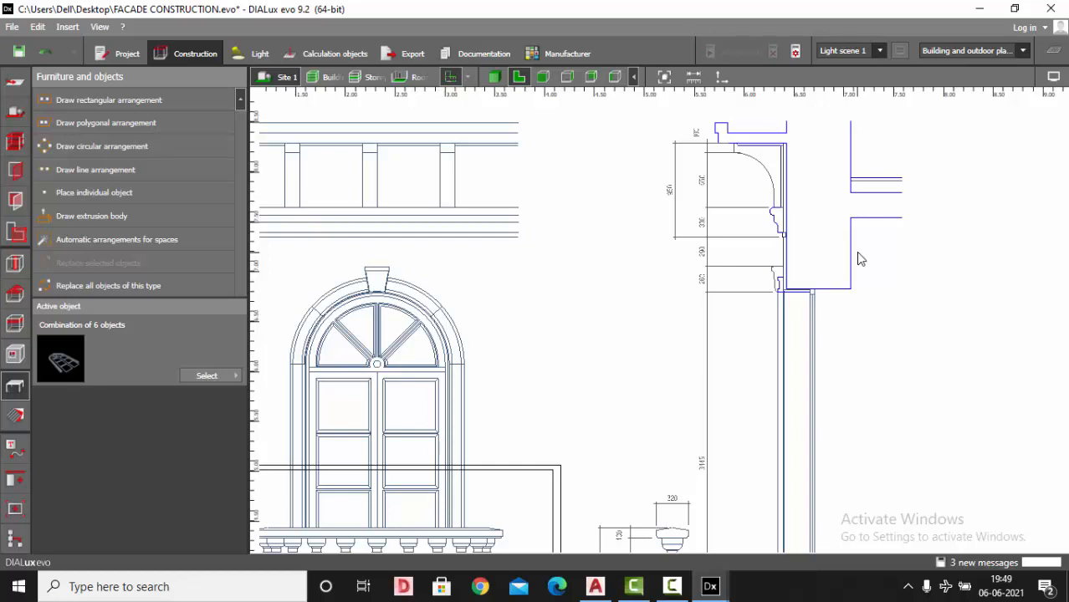
scroll(795, 239, "up", 1)
scroll(724, 240, "up", 1)
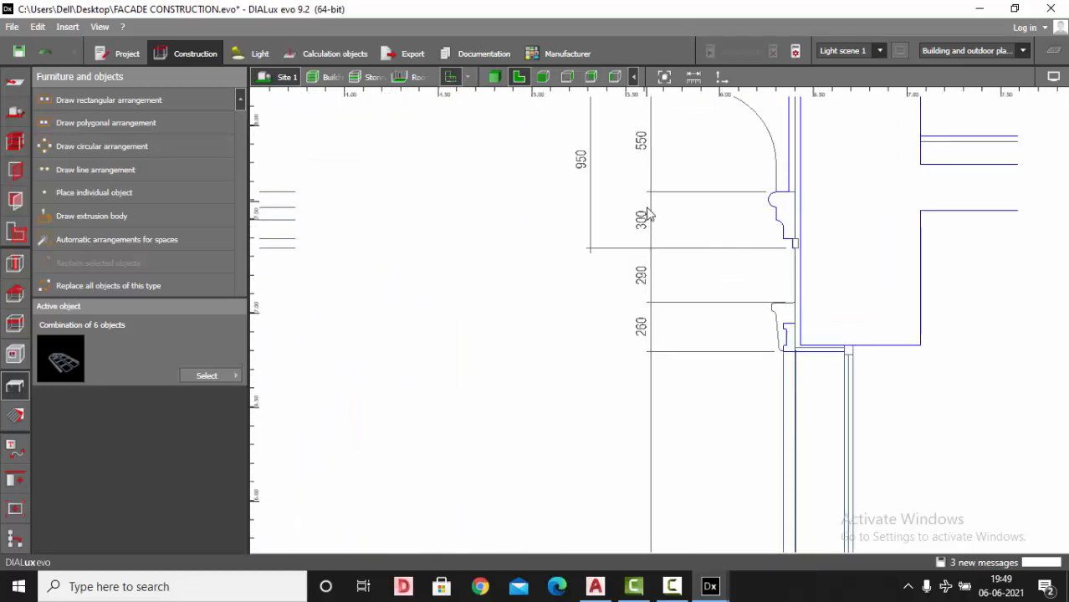
- Start an extrusion volume on the section's 300 mm moulding, tracing its top edge and the upper half of the rounded nose
left_click(54, 217)
scroll(810, 156, "up", 2)
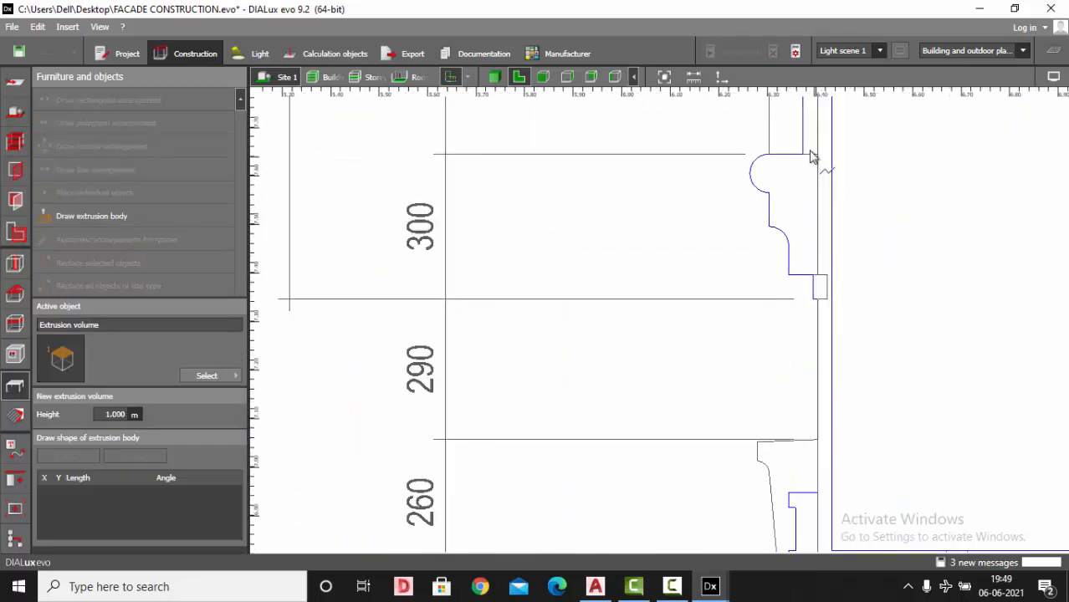
scroll(811, 158, "up", 2)
left_click(822, 155)
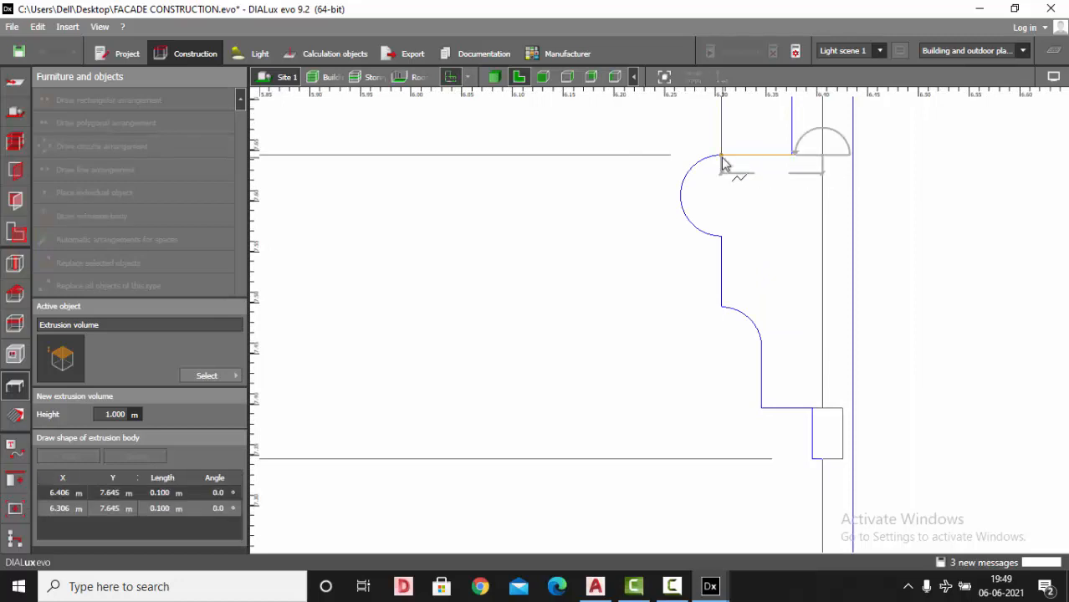
left_click(721, 155)
left_click(708, 157)
left_click(700, 161)
left_click(688, 169)
left_click(681, 184)
left_click(681, 198)
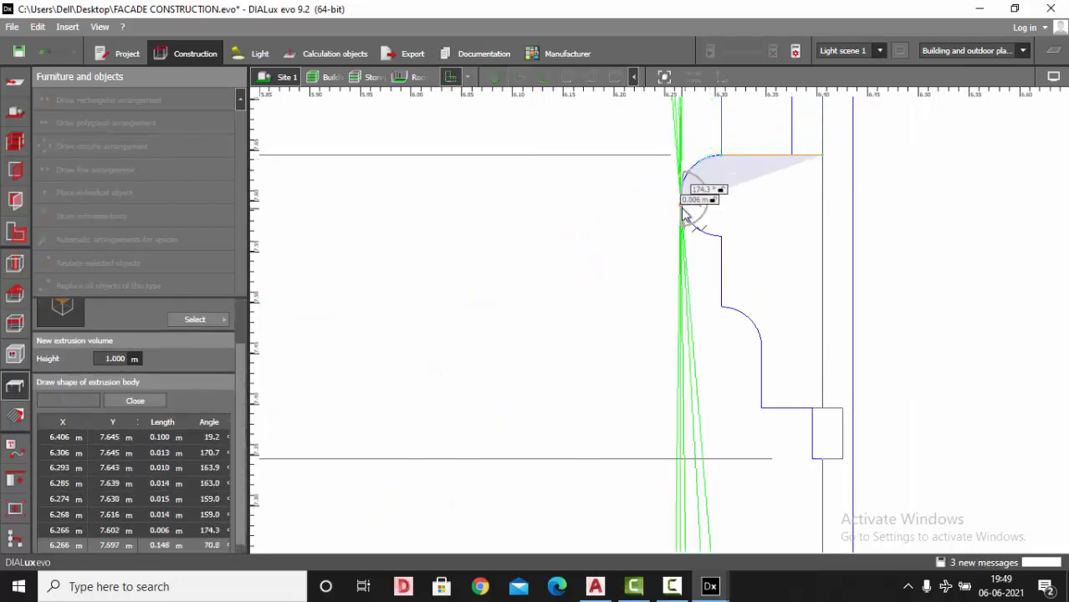
- Trace the lower half of the moulding's rounded nose and the straight vertical edge below it
left_click(680, 203)
left_click(686, 215)
left_click(693, 224)
left_click(695, 227)
left_click(709, 233)
left_click(721, 235)
left_click(720, 303)
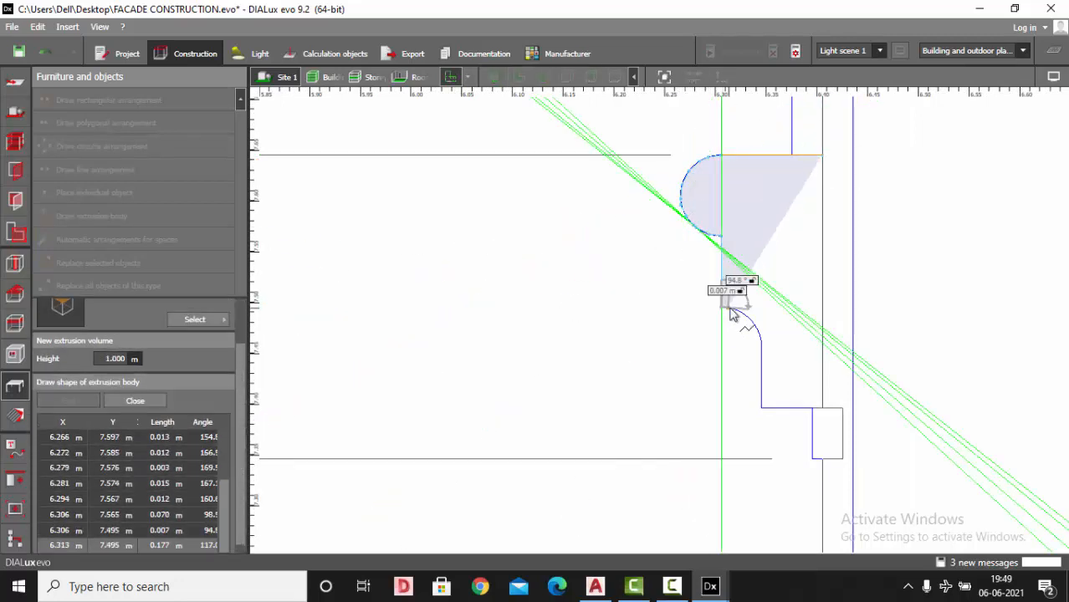
- Trace the quarter-round curve, the vertical edge beneath it and the bottom edge to the wall line, and close the extrusion profile
left_click(729, 312)
left_click(737, 315)
left_click(746, 320)
left_click(751, 324)
left_click(756, 331)
left_click(759, 334)
left_click(763, 344)
left_click(762, 348)
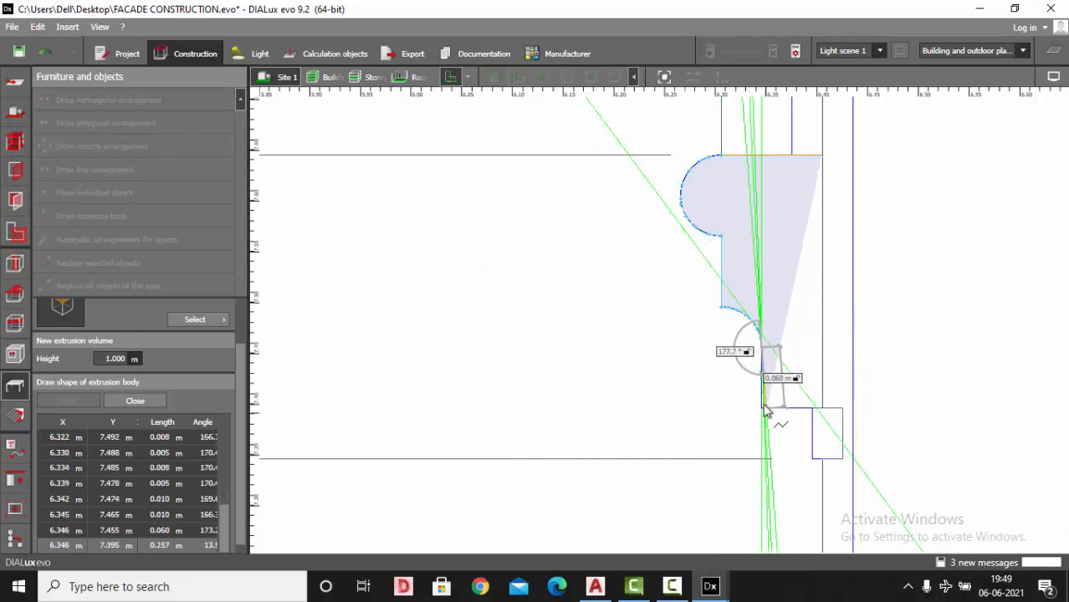
left_click(762, 409)
left_click(822, 408)
right_click(804, 258)
left_click(829, 269)
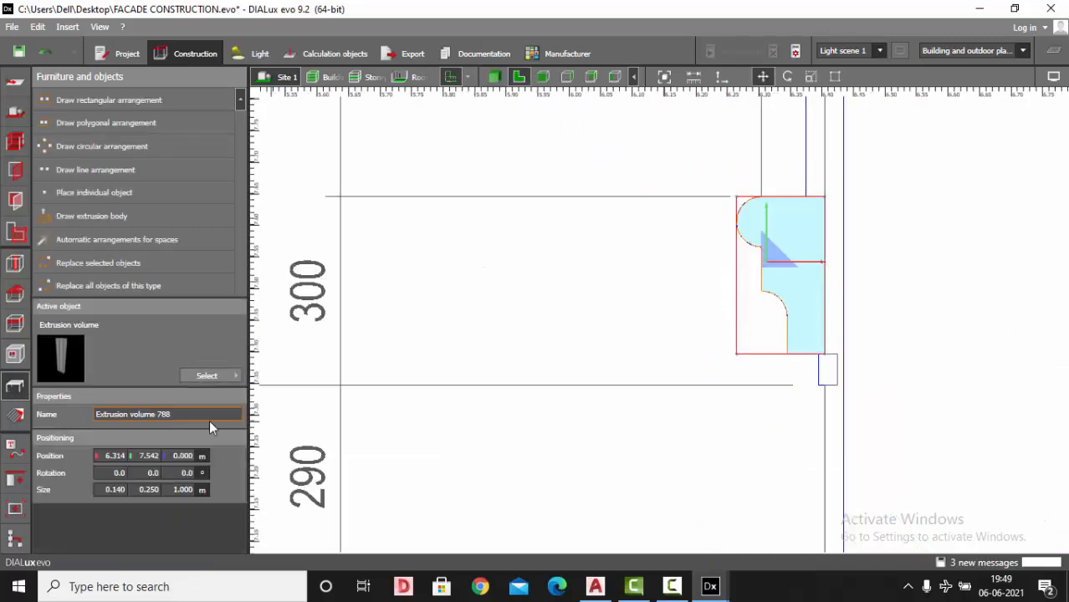
- Set the moulding's rotation to 90° about X, 0° about Y and 180° about Z
left_click(154, 473)
type("90")
key("Return")
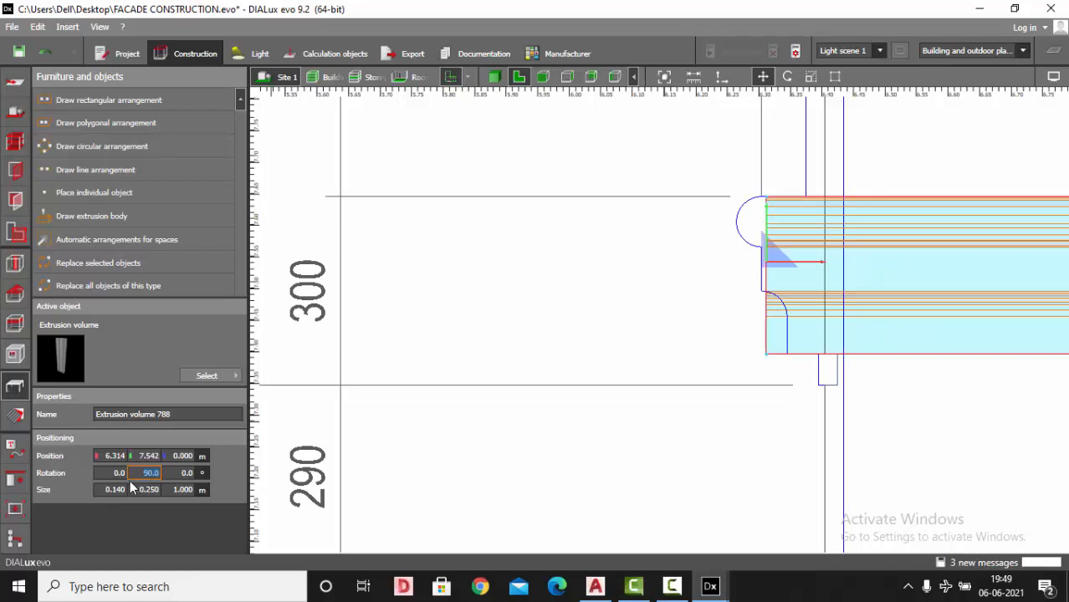
type("90")
key("Return")
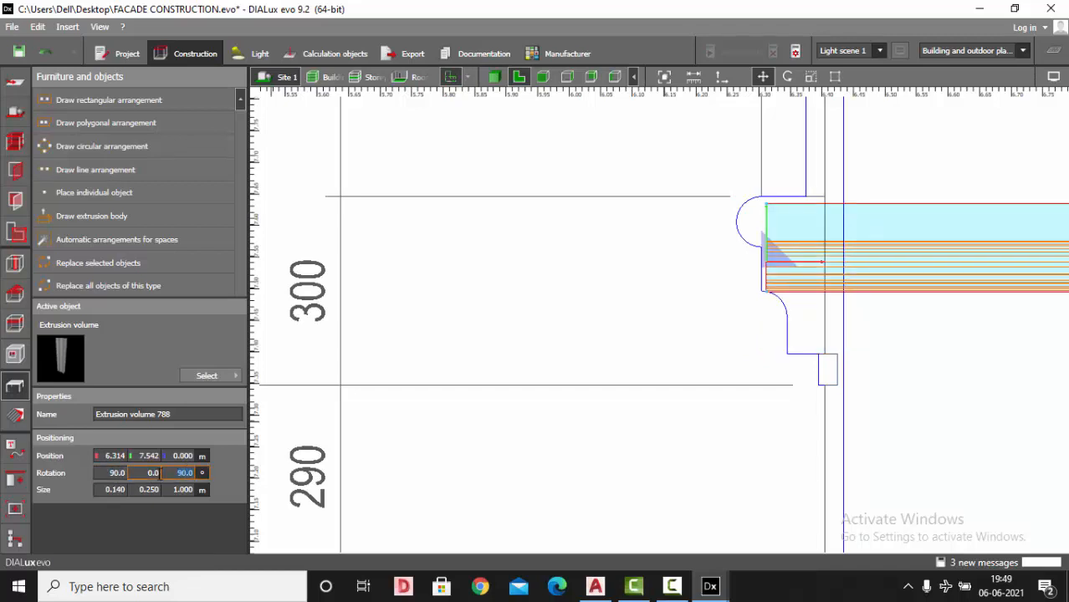
type("90")
key("Return")
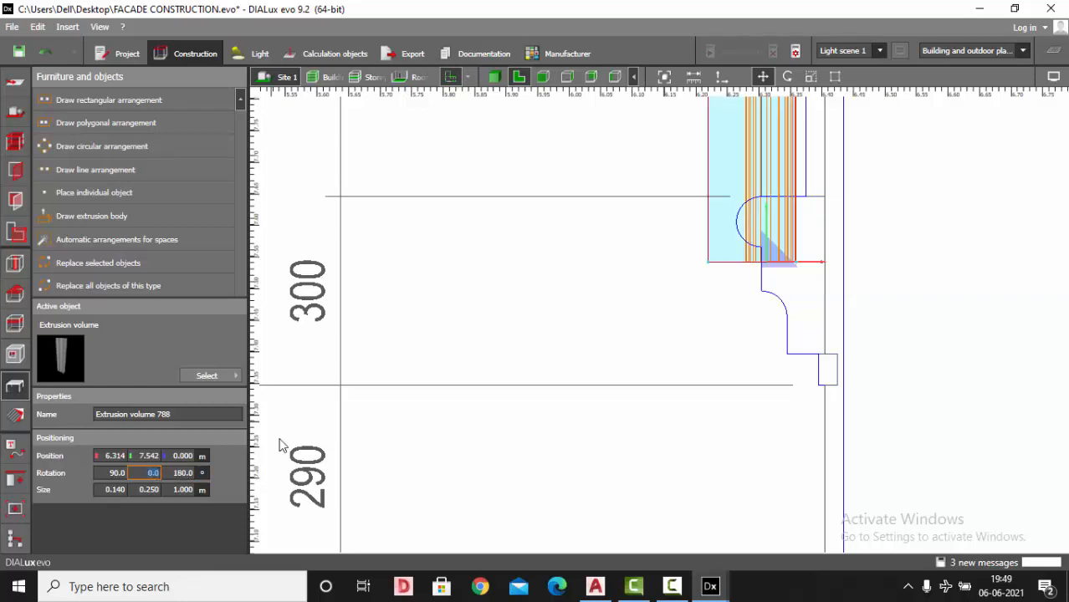
- Rotate the moulding in plan to 90° about Z so that it runs parallel to the facade
scroll(639, 329, "down", 5)
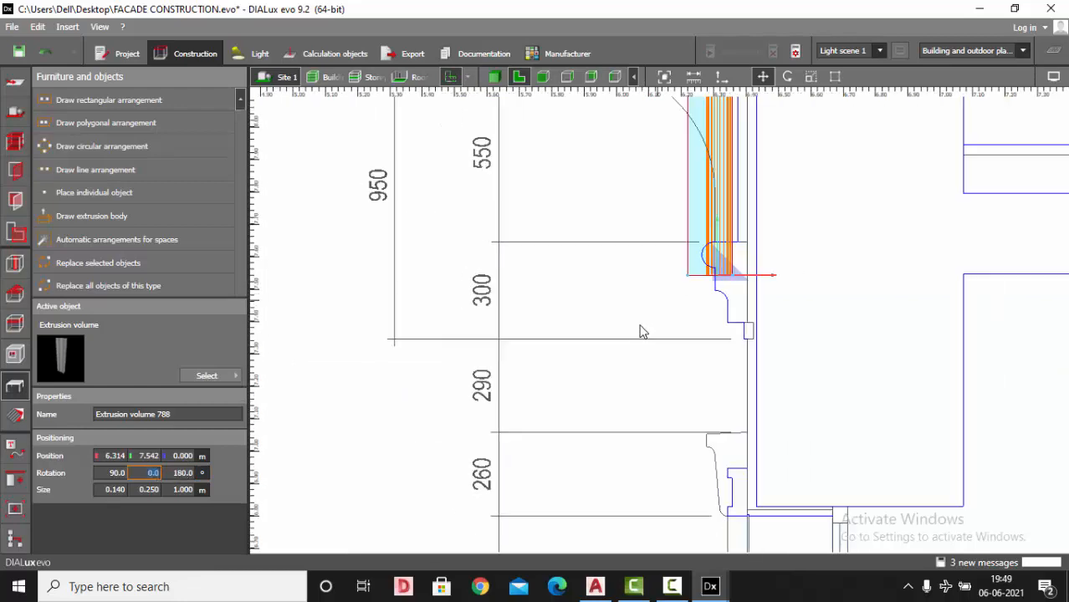
left_click(787, 76)
scroll(770, 224, "up", 2)
left_click_drag(773, 218, 808, 261)
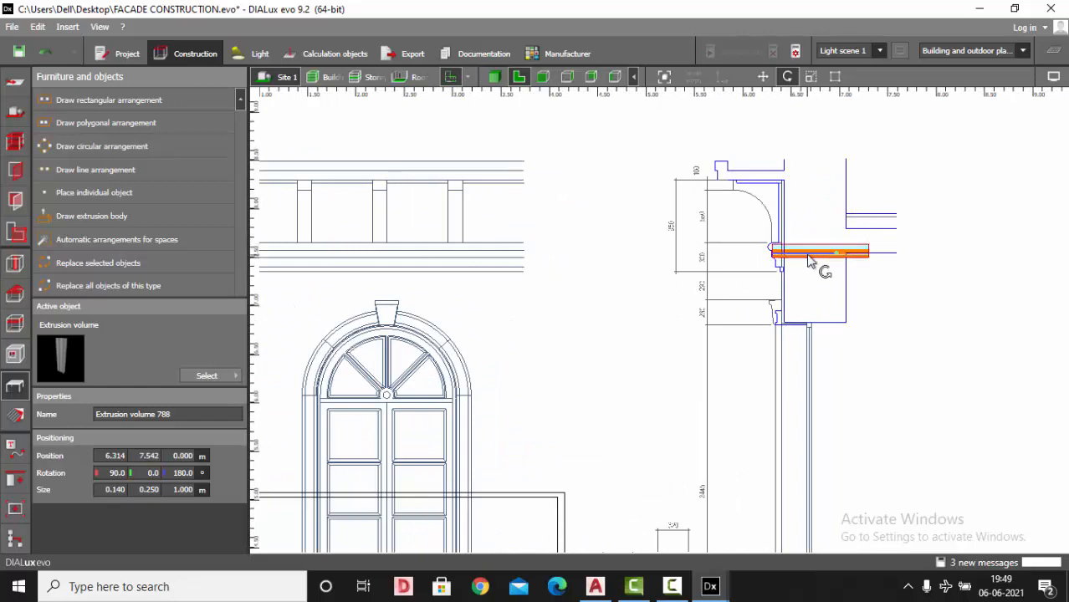
- Move the moulding to the building's outer front corner in plan, at about X 0.50 m and Y 1.68 m, with its back against the wall
scroll(669, 351, "down", 3)
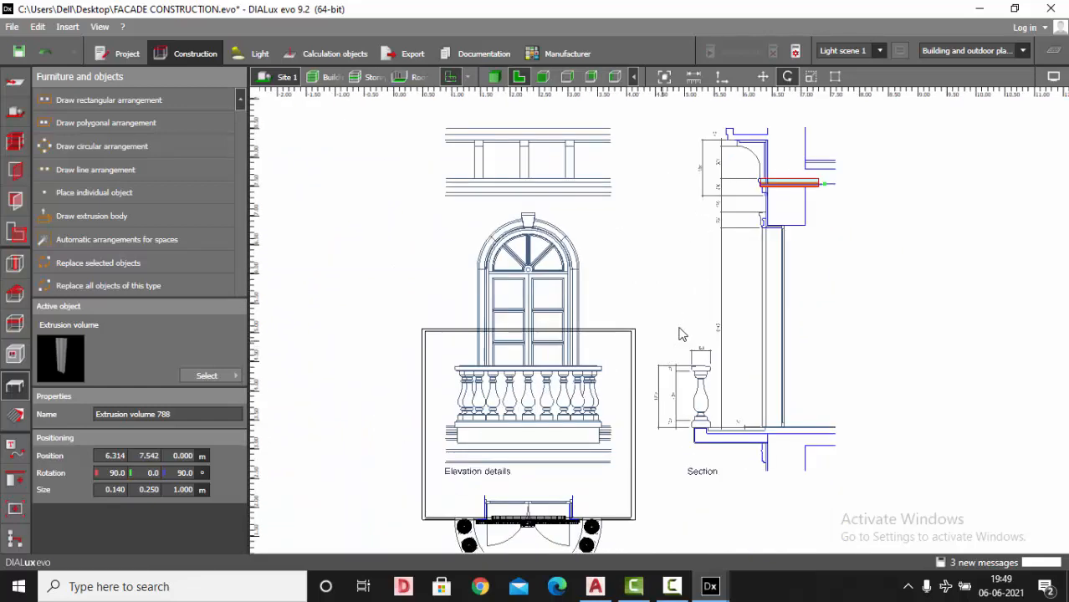
scroll(808, 255, "up", 2)
scroll(755, 170, "up", 2)
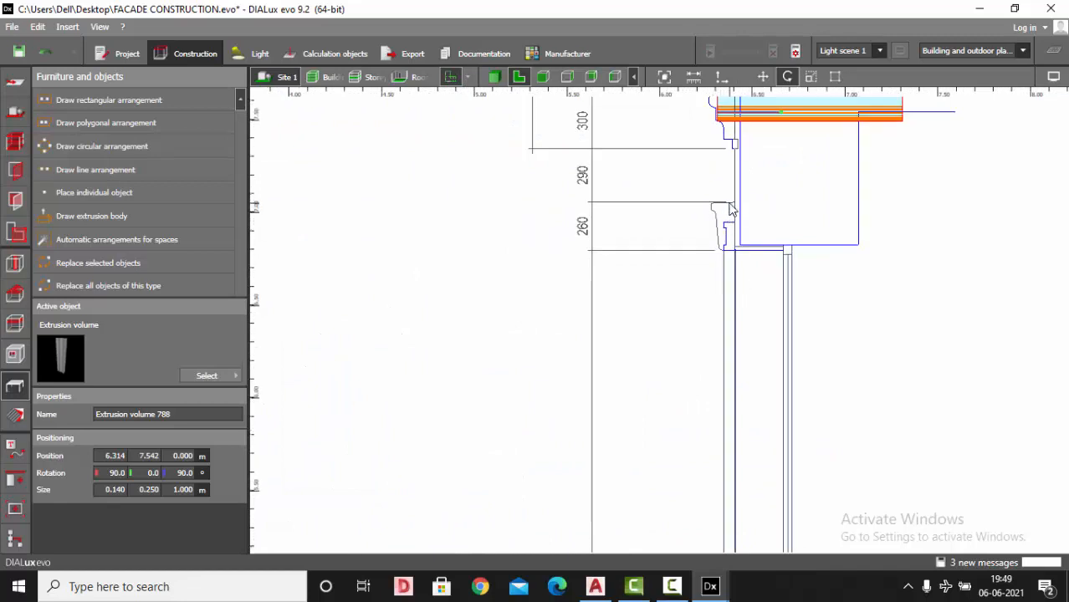
scroll(627, 193, "down", 1)
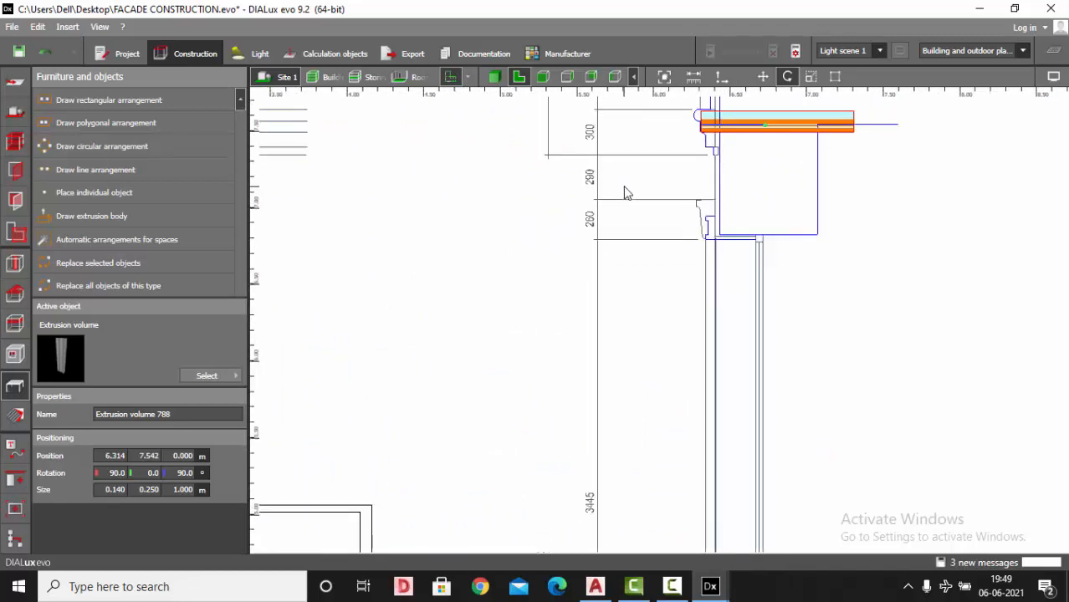
scroll(759, 187, "down", 1)
scroll(668, 148, "down", 1)
scroll(669, 152, "up", 2)
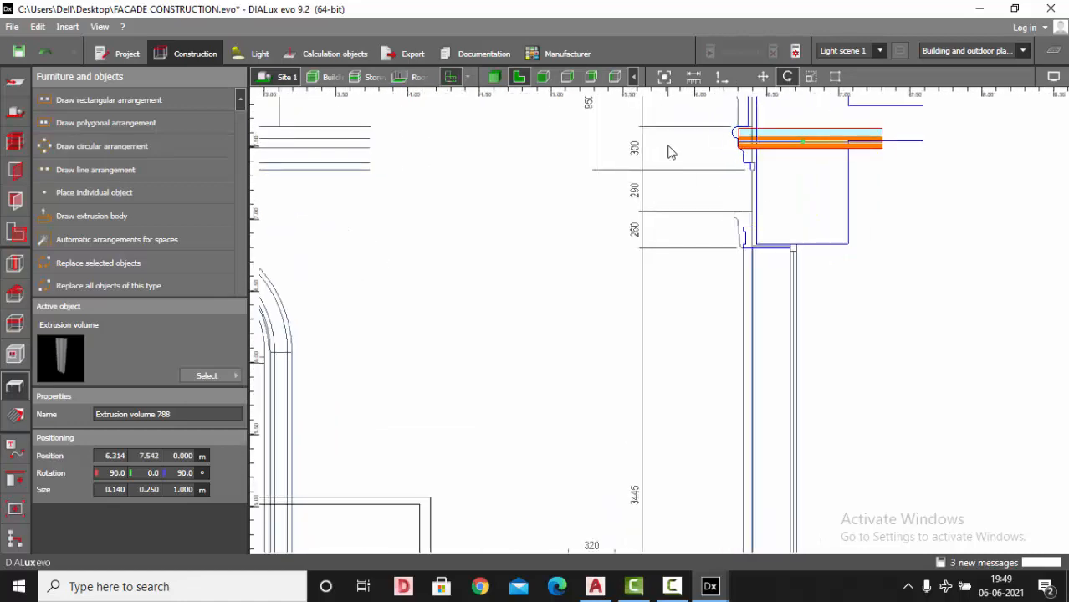
scroll(842, 182, "down", 4)
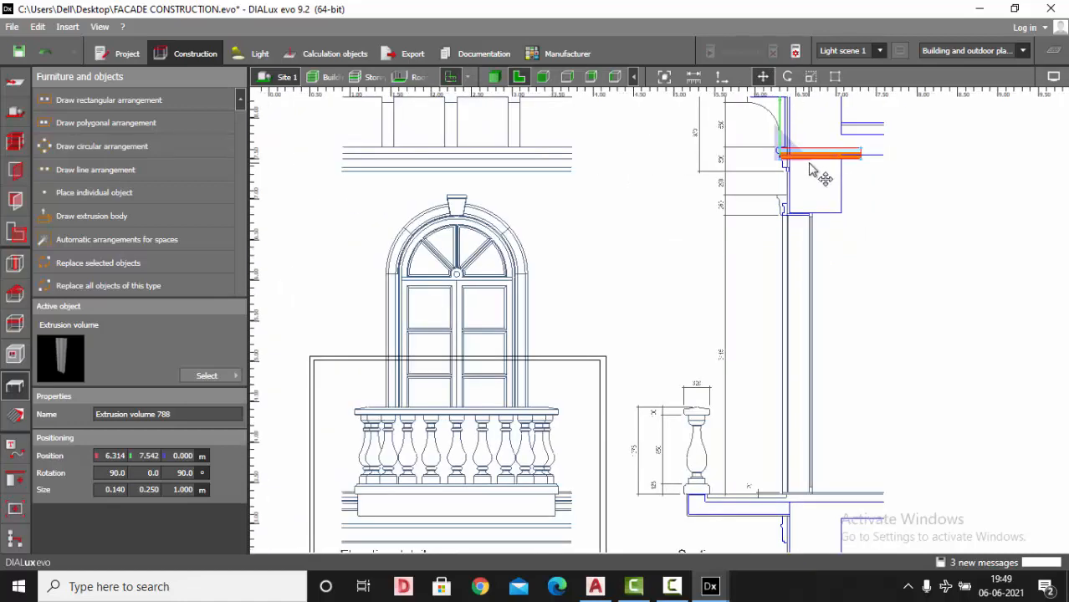
mouse_move(813, 168)
left_mouse_down()
mouse_move(586, 475)
mouse_move(523, 485)
mouse_move(492, 462)
left_mouse_up()
scroll(489, 463, "up", 5)
scroll(486, 462, "up", 3)
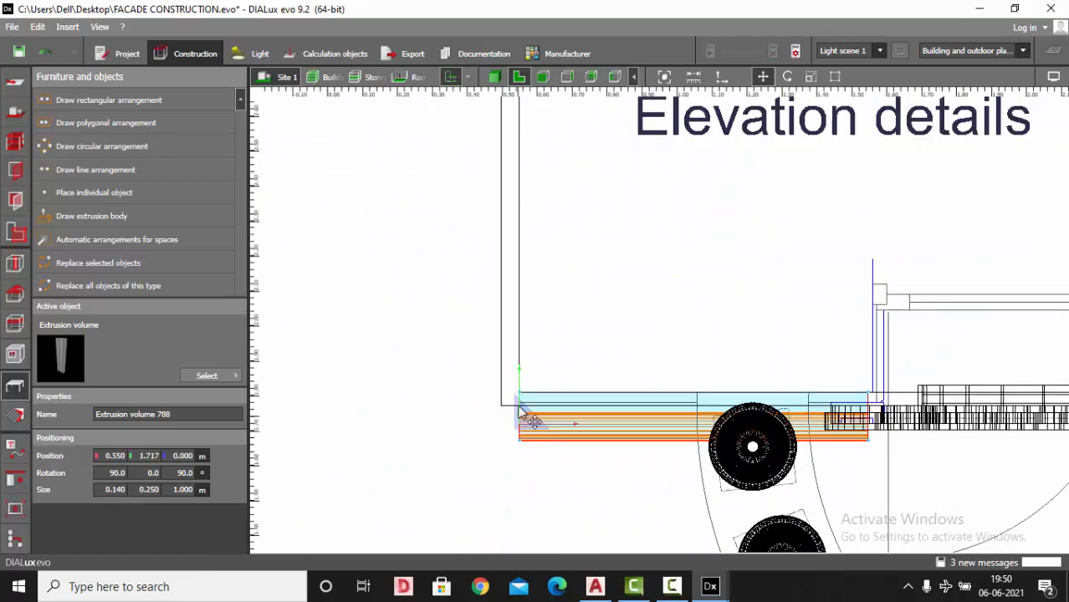
left_click_drag(529, 420, 510, 438)
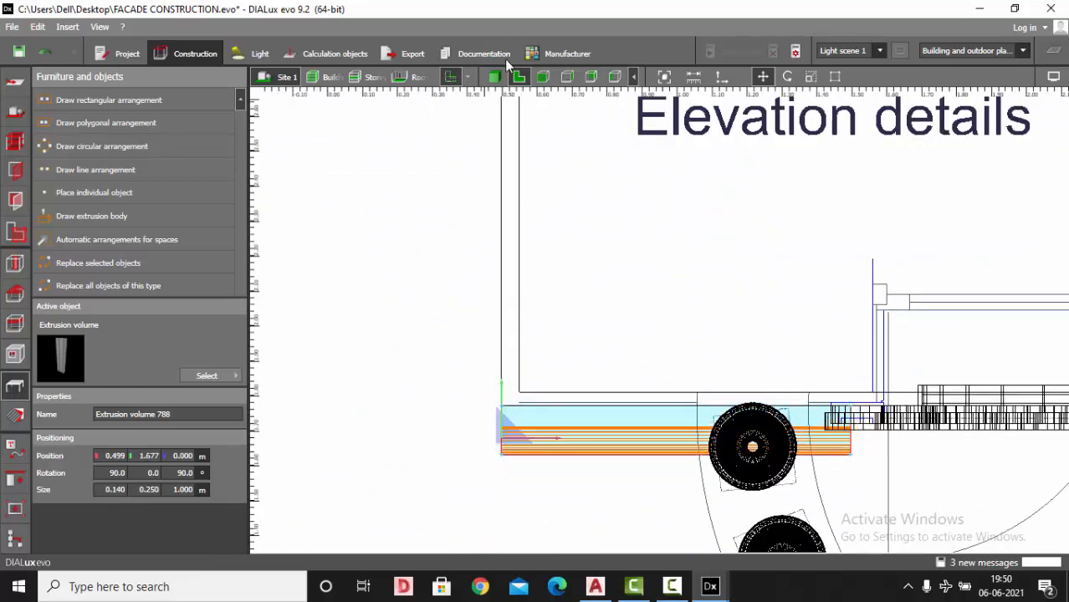
- Raise the moulding up the facade above the lower arched window to a height of about 3.1 m and show it in the front view
left_click(494, 76)
scroll(543, 423, "up", 6)
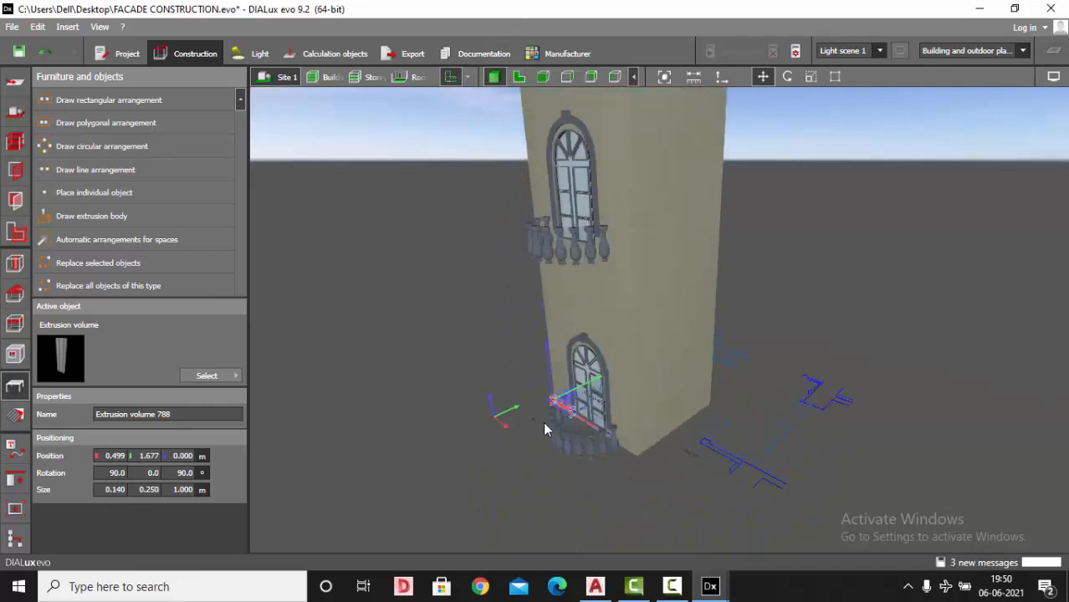
left_click(552, 442)
right_click_drag(553, 444, 528, 477)
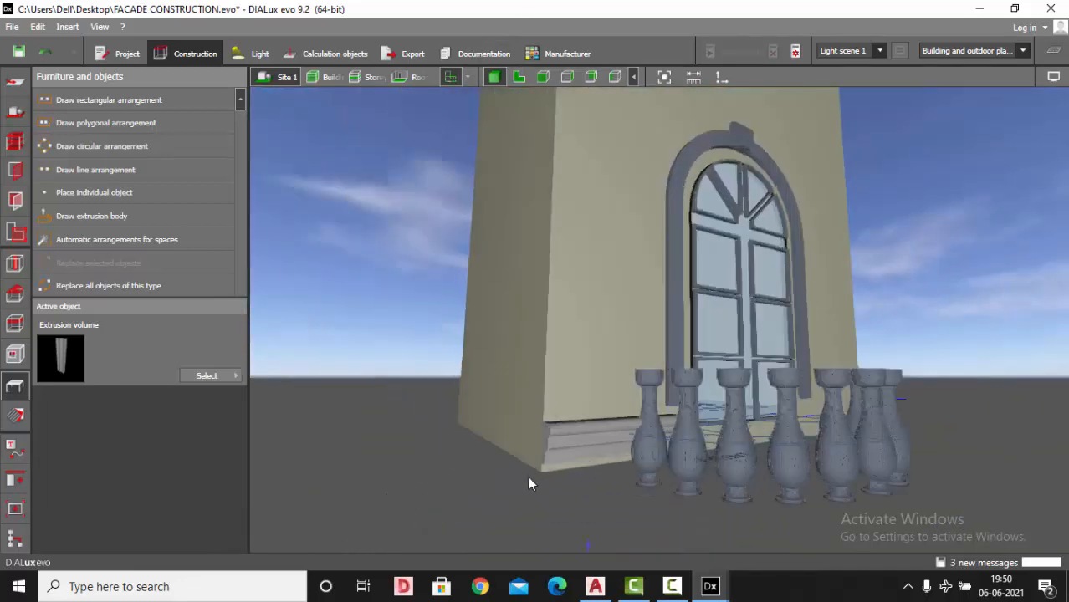
left_click(552, 452)
scroll(531, 466, "down", 3)
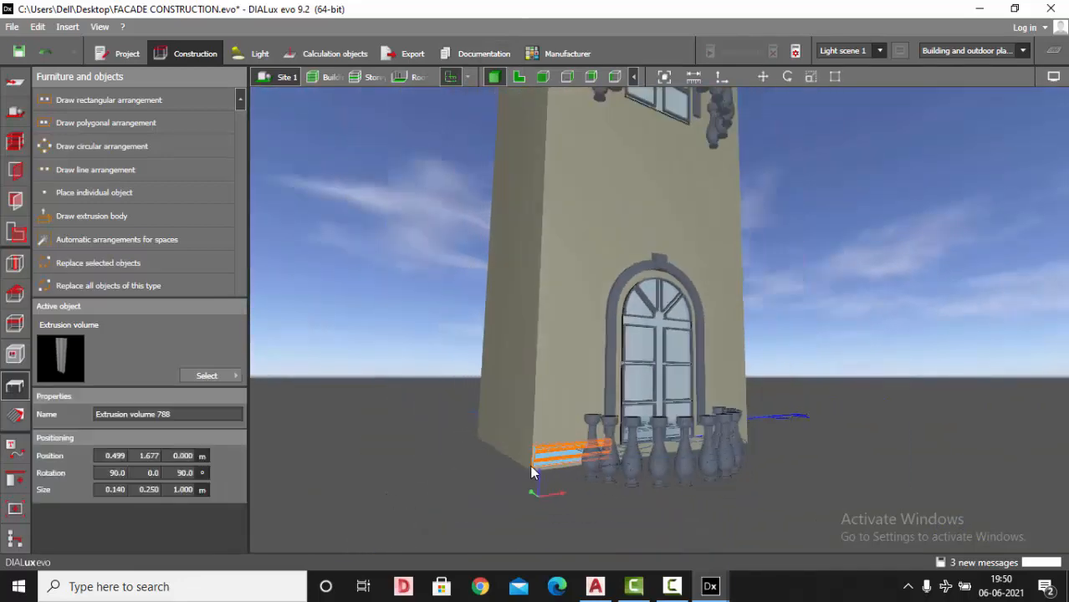
left_click(761, 77)
left_click_drag(539, 403, 546, 163)
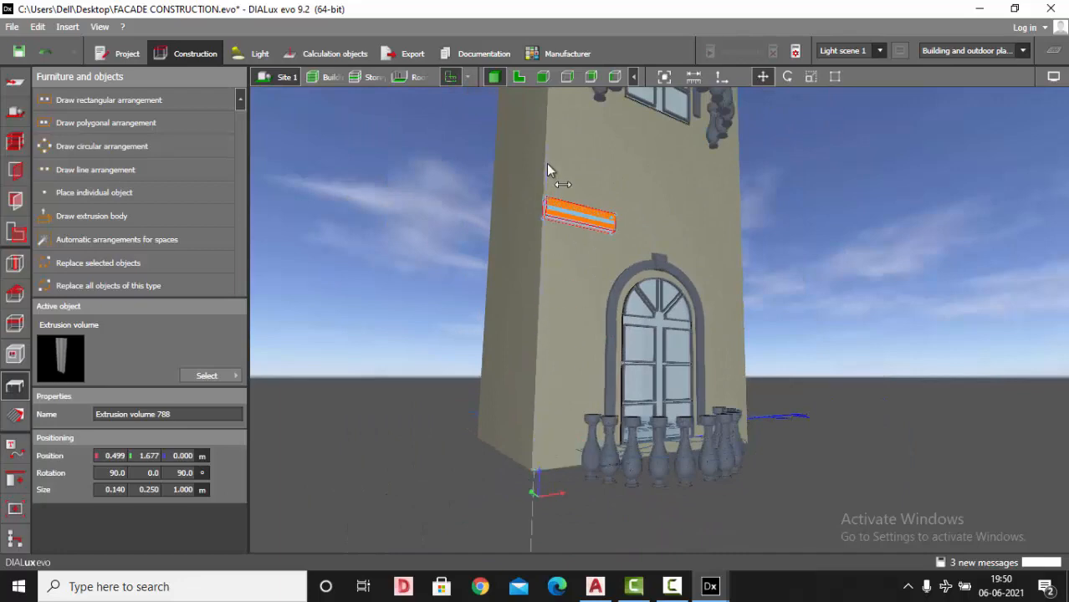
left_click(682, 255)
right_click_drag(681, 255, 600, 295)
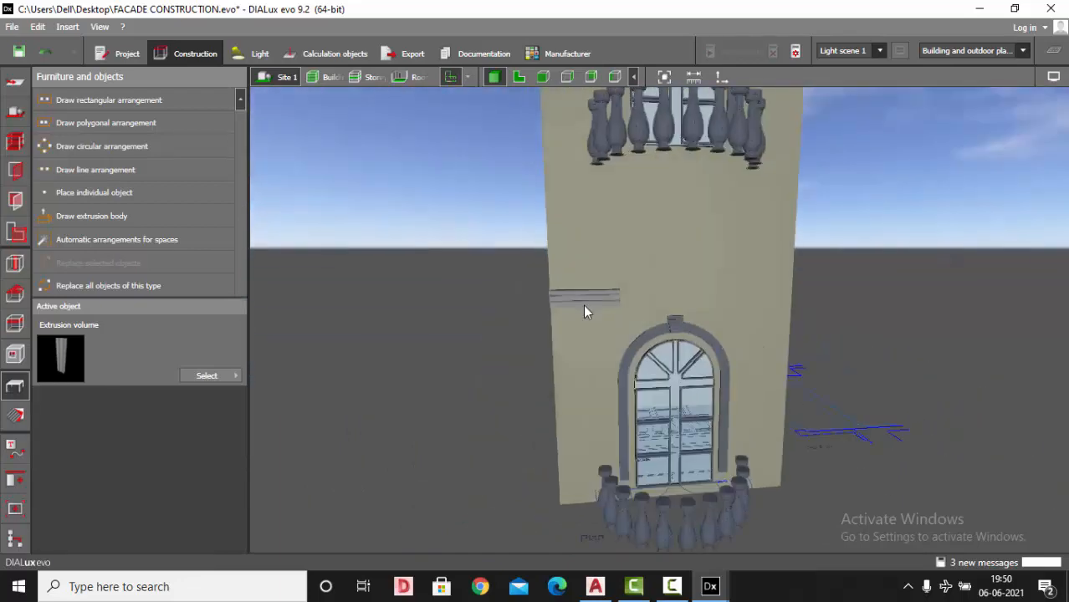
left_click(583, 304)
left_click(567, 76)
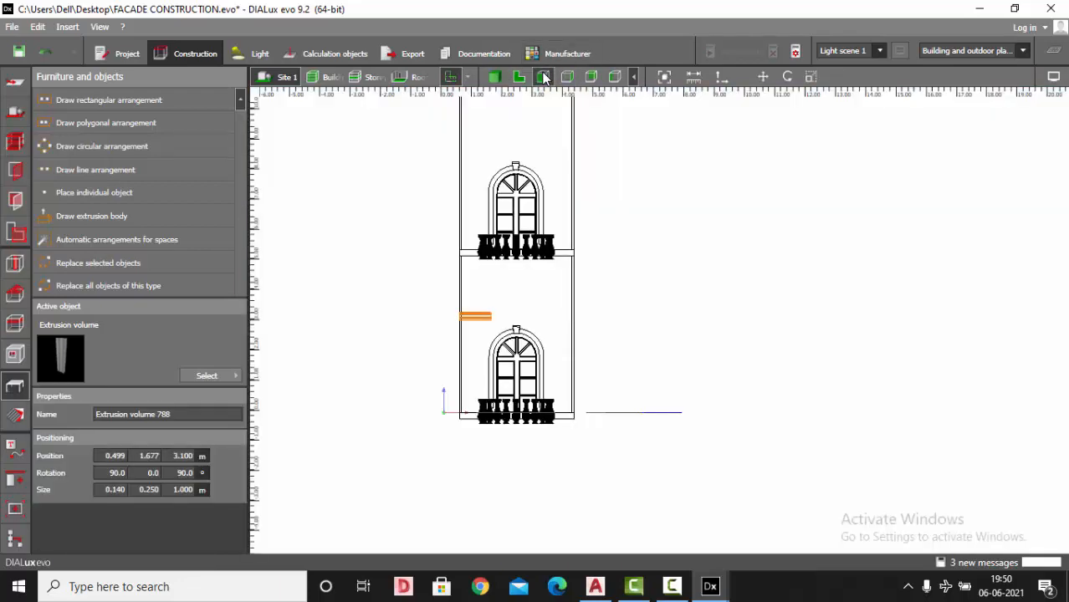
scroll(535, 201, "up", 5)
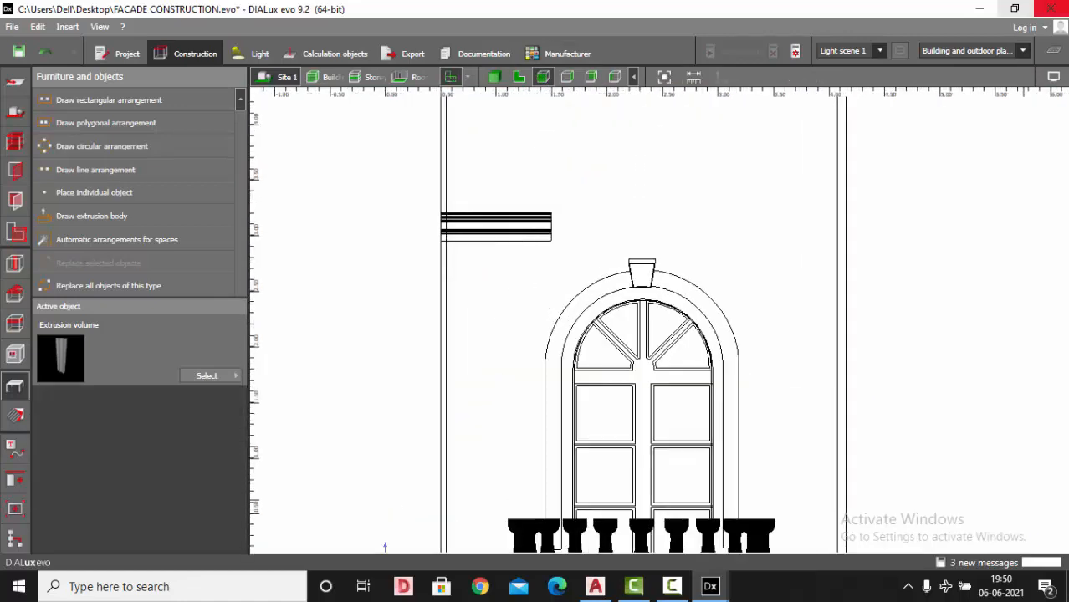
left_click(15, 452)
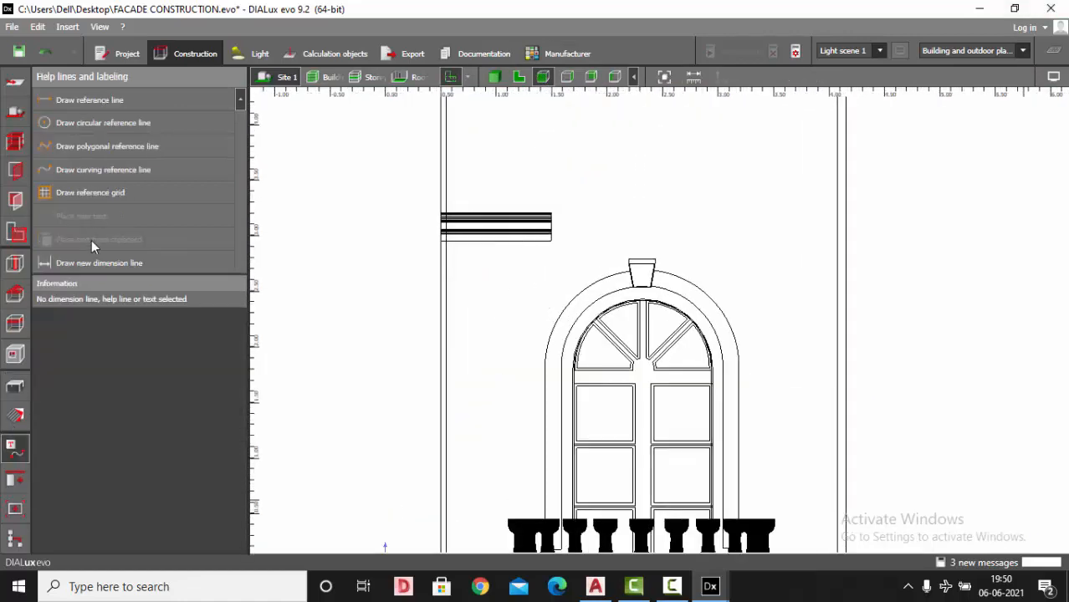
left_click(99, 263)
scroll(681, 244, "up", 4)
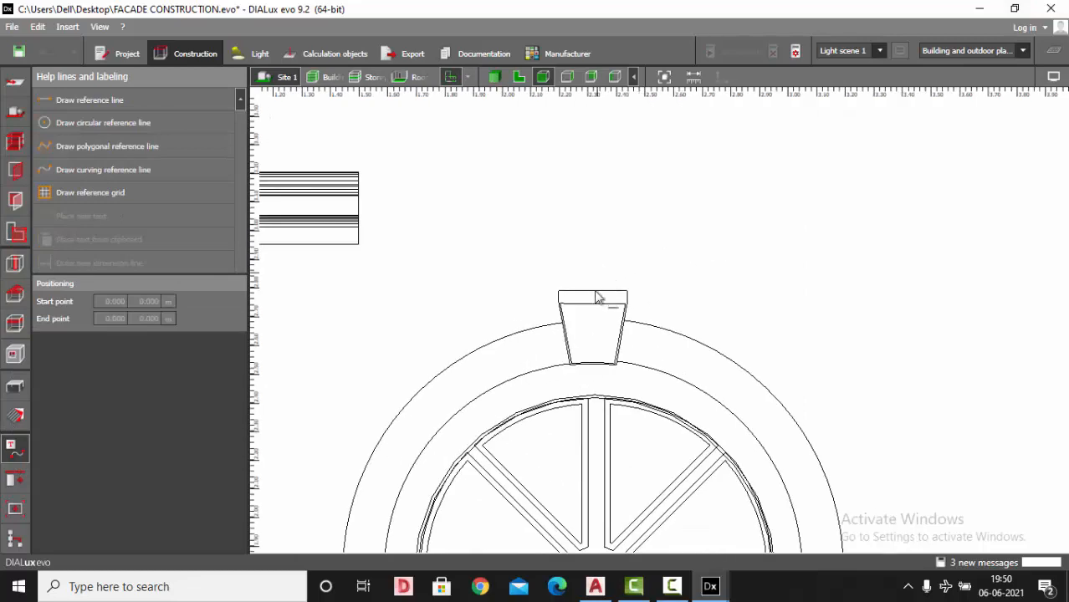
scroll(596, 297, "up", 1)
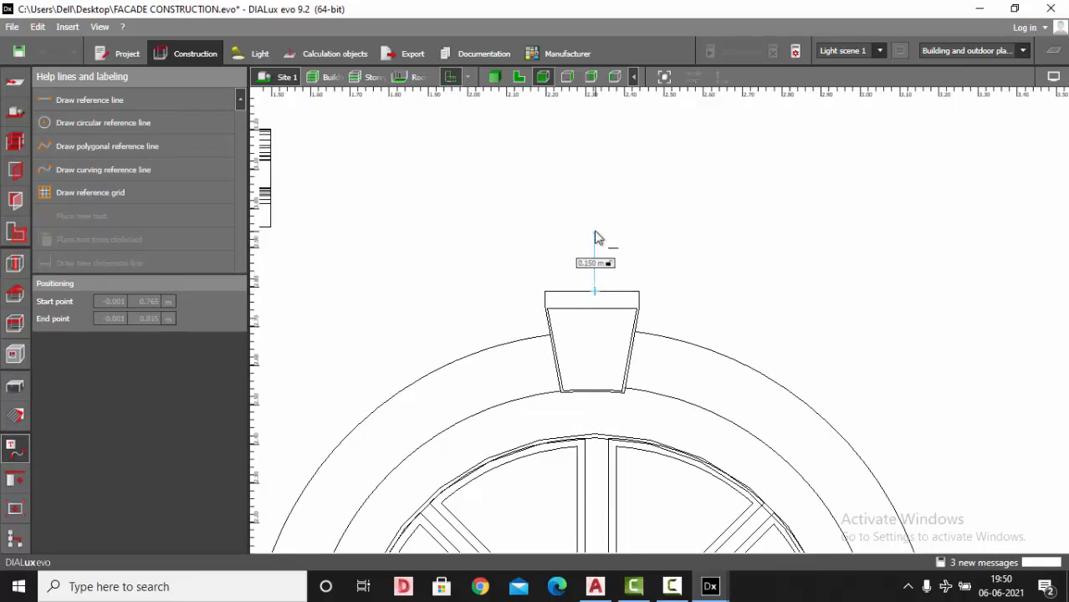
scroll(595, 234, "down", 1)
key("Escape")
scroll(577, 385, "down", 2)
left_click(137, 265)
scroll(560, 370, "up", 2)
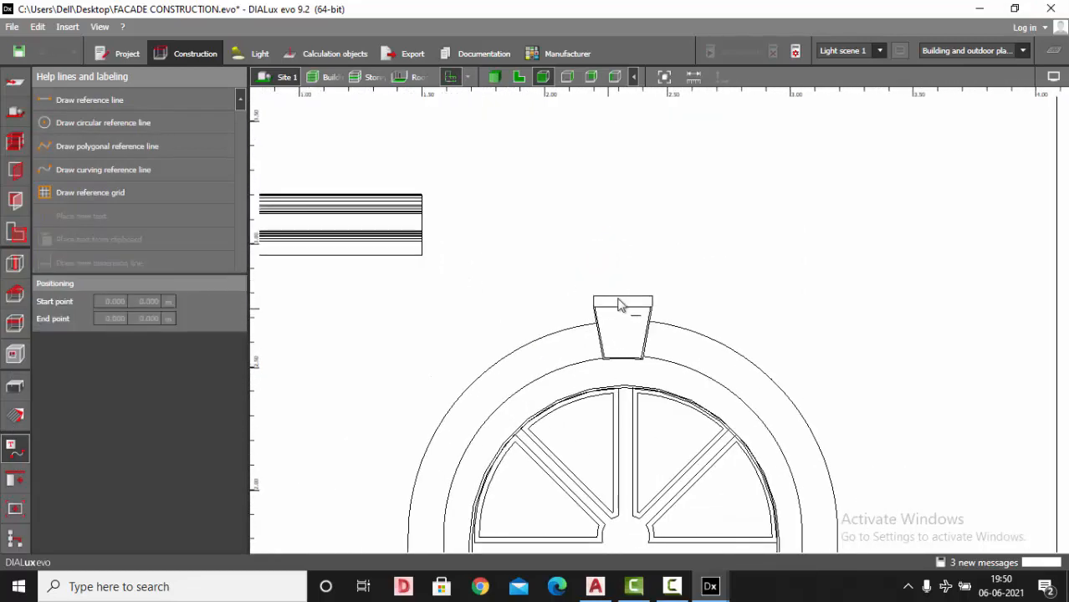
- Draw a vertical reference line 0.290 m long upward from the middle of the lower window's keystone top
left_click(113, 107)
scroll(652, 304, "up", 2)
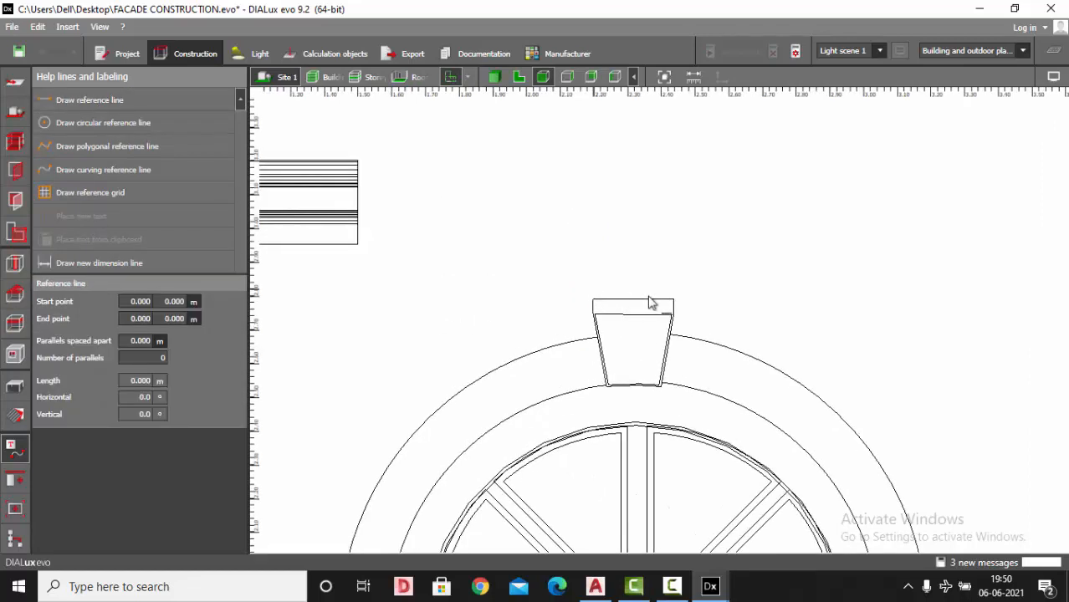
left_click(632, 305)
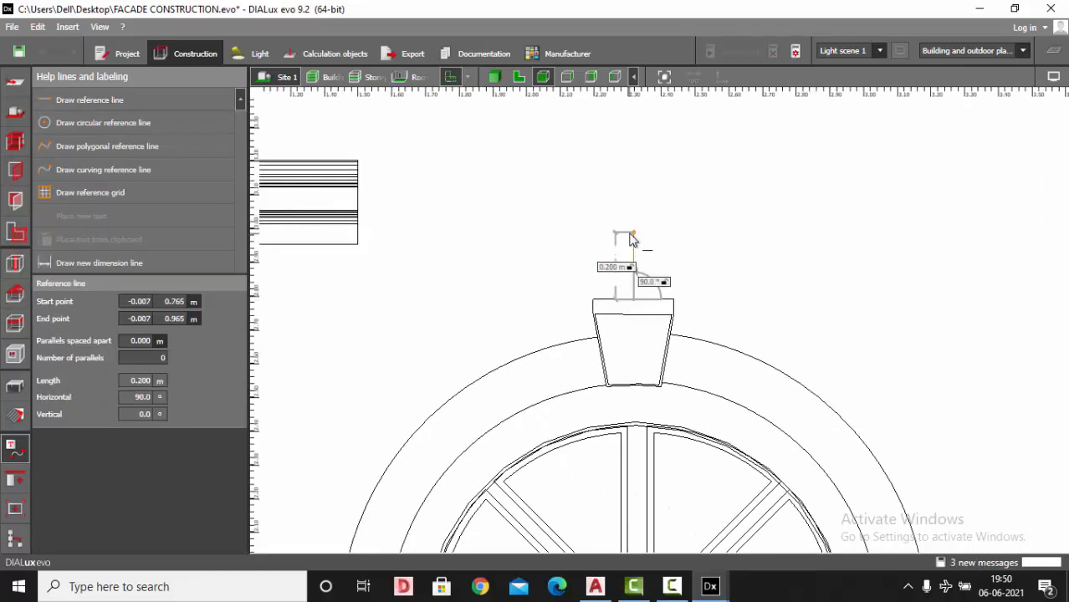
left_click(519, 79)
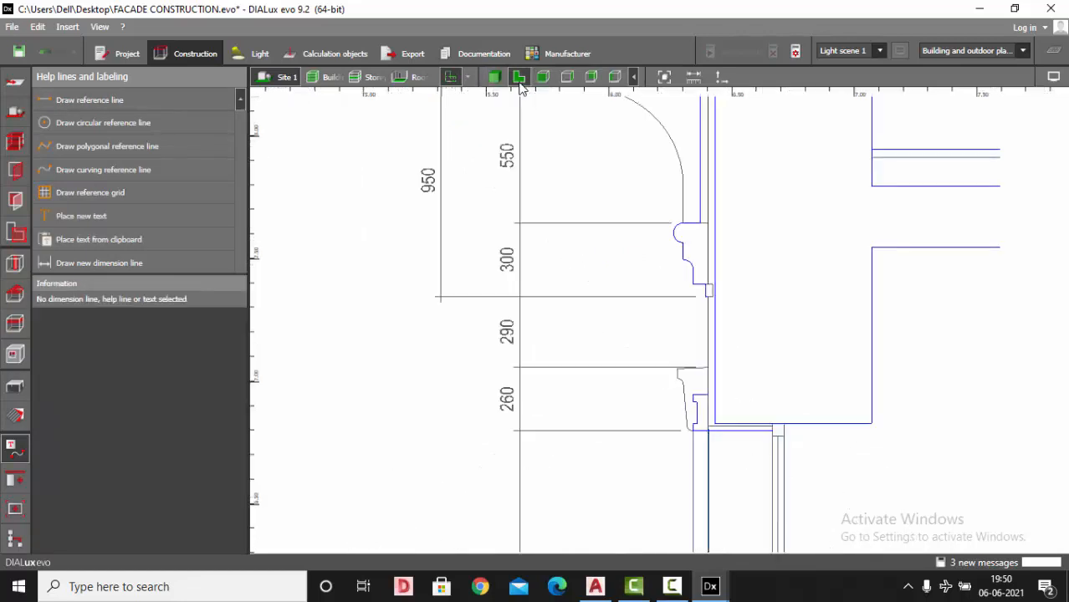
left_click(494, 79)
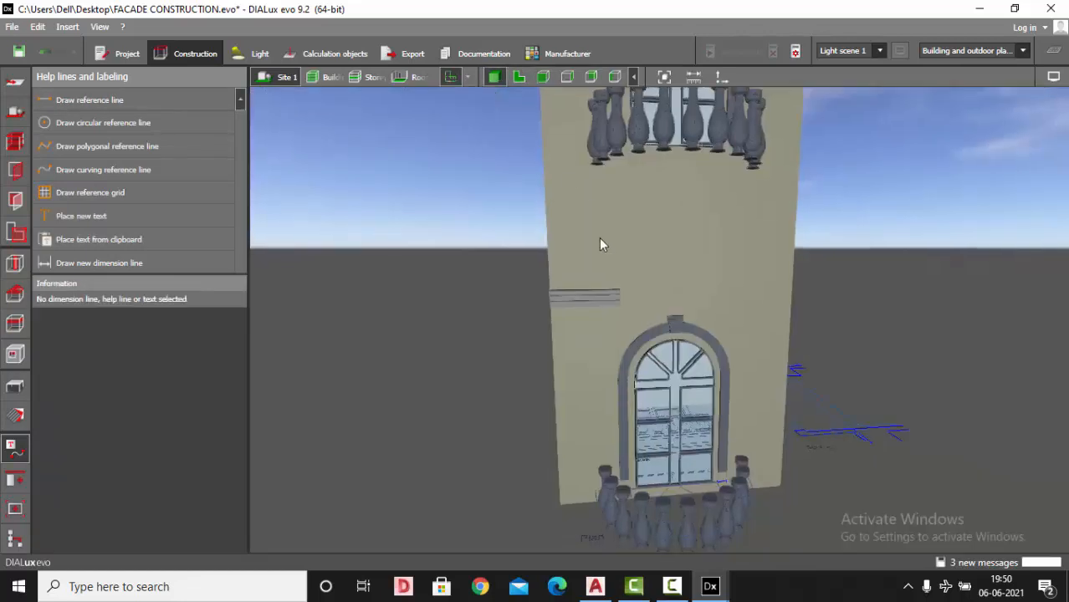
left_click(542, 77)
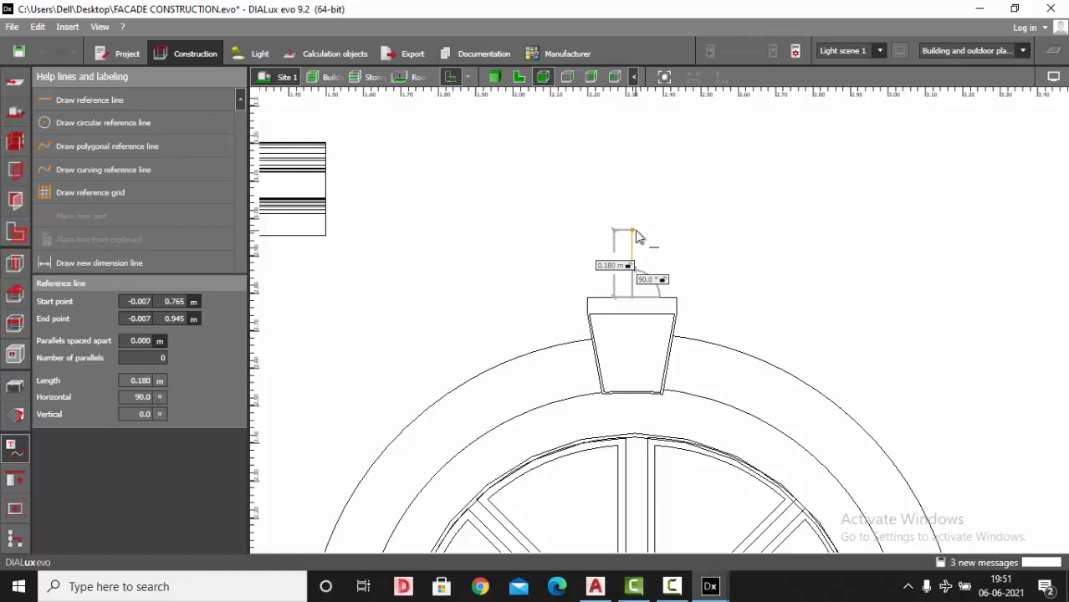
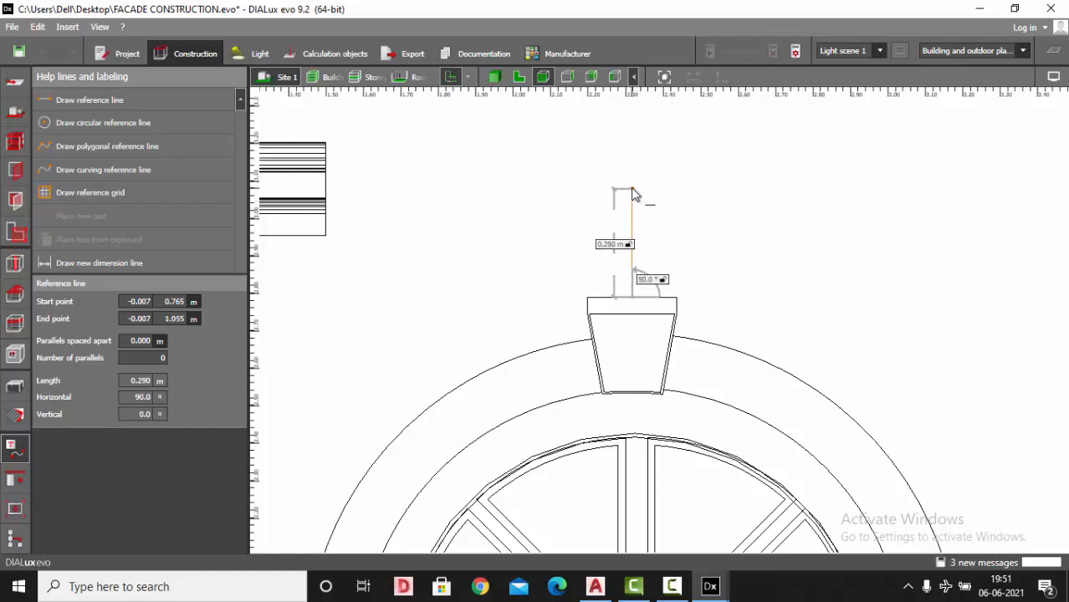
left_click(632, 194)
scroll(613, 284, "down", 2)
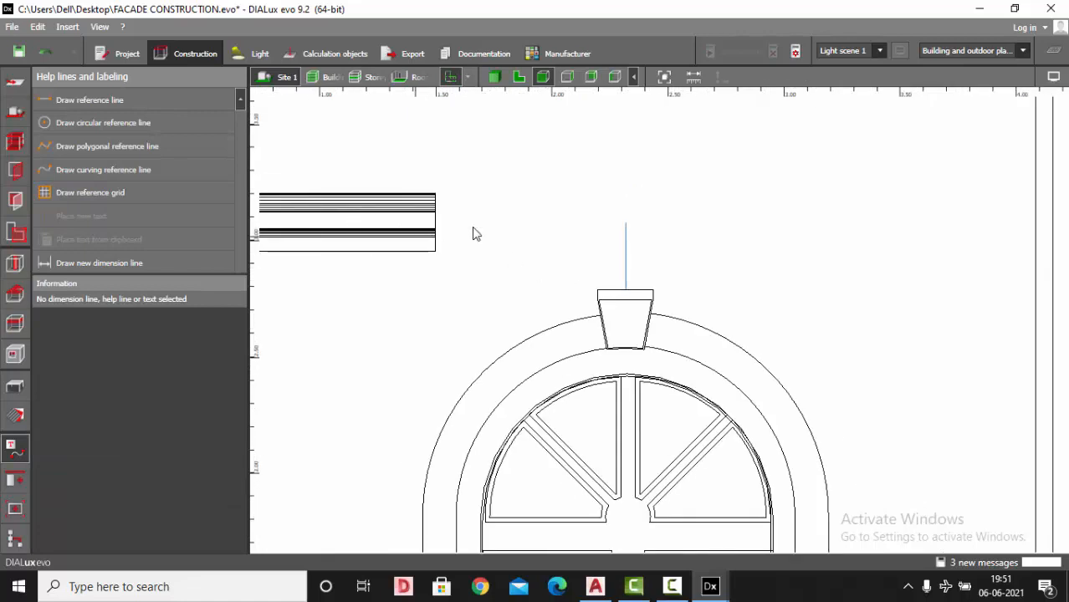
- Move the moulding above the lower window so that its bottom edge meets the upper end of the reference line
double_click(427, 225)
left_click(577, 318)
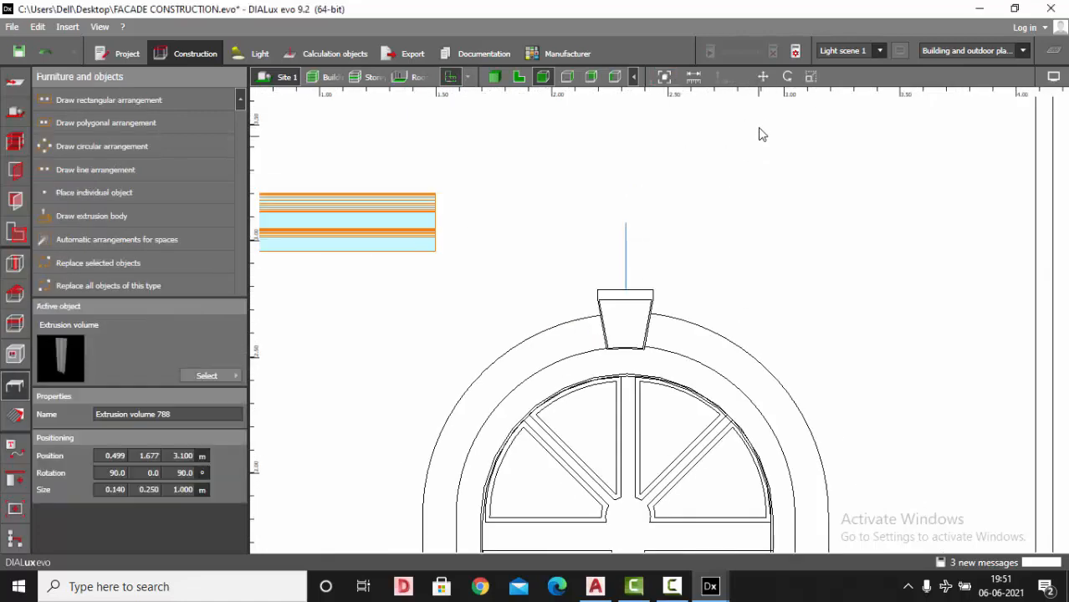
left_click_drag(437, 250, 728, 224)
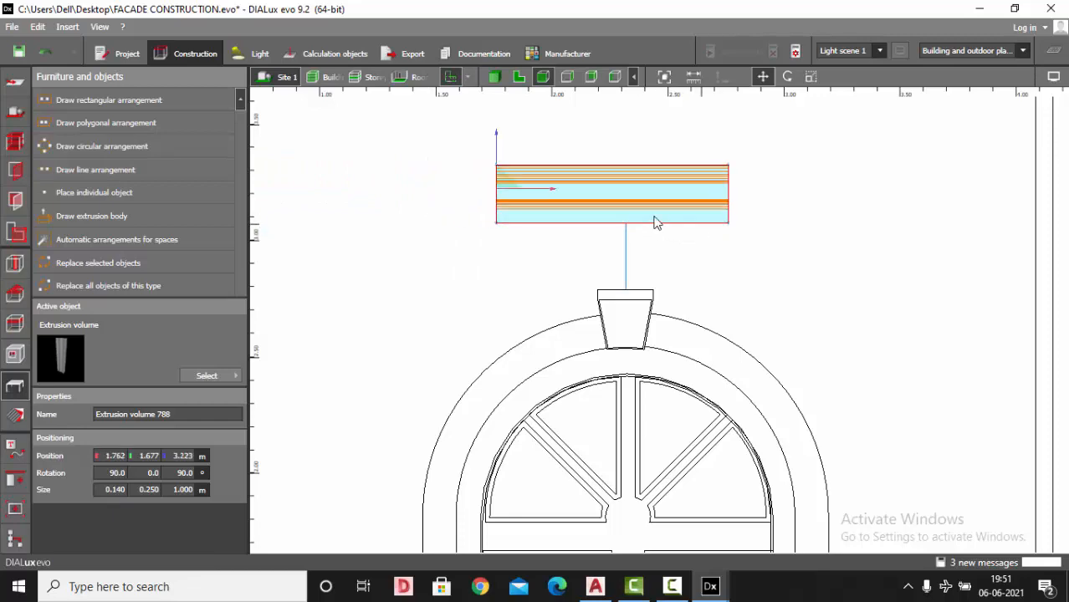
- Stretch the moulding above the lower window at both ends so that it spans the facade between its outer side edges
scroll(553, 267, "up", 1)
scroll(552, 250, "down", 3)
scroll(769, 200, "up", 1)
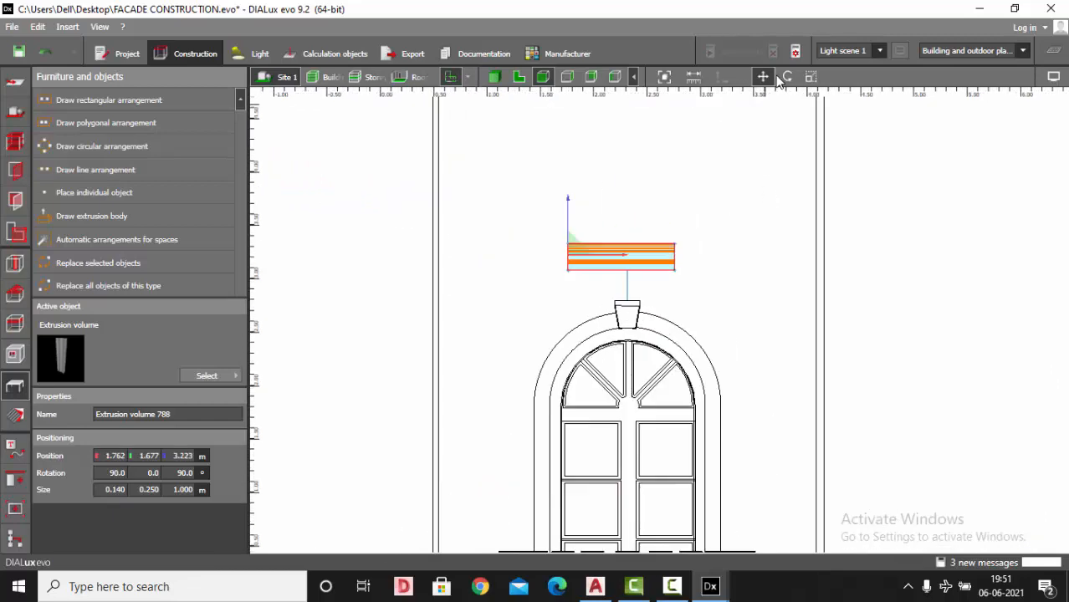
left_click(810, 78)
scroll(663, 302, "up", 3)
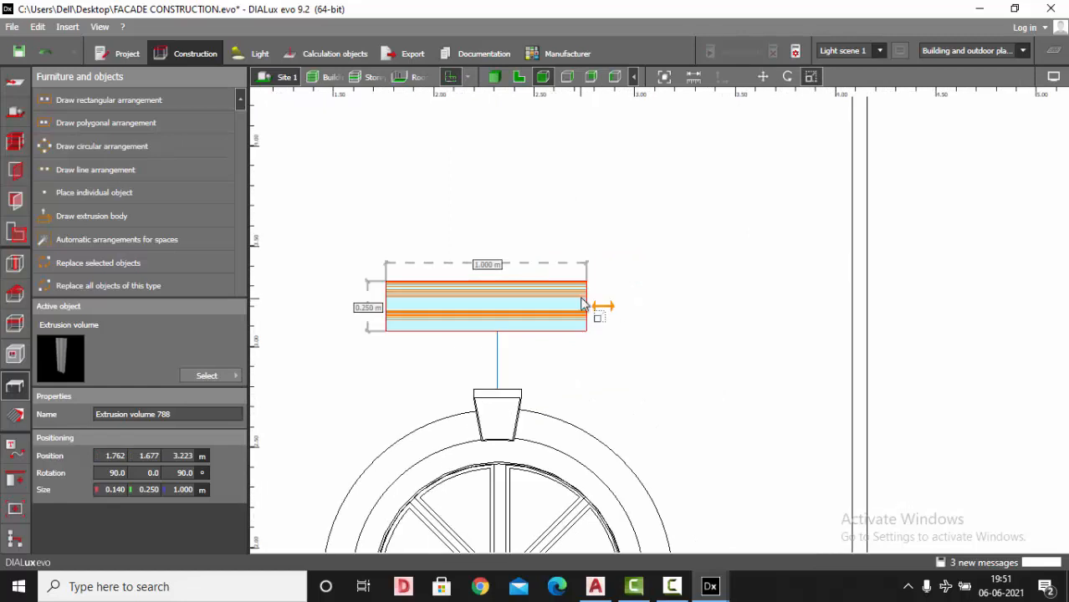
left_click_drag(738, 305, 855, 306)
scroll(912, 250, "down", 2)
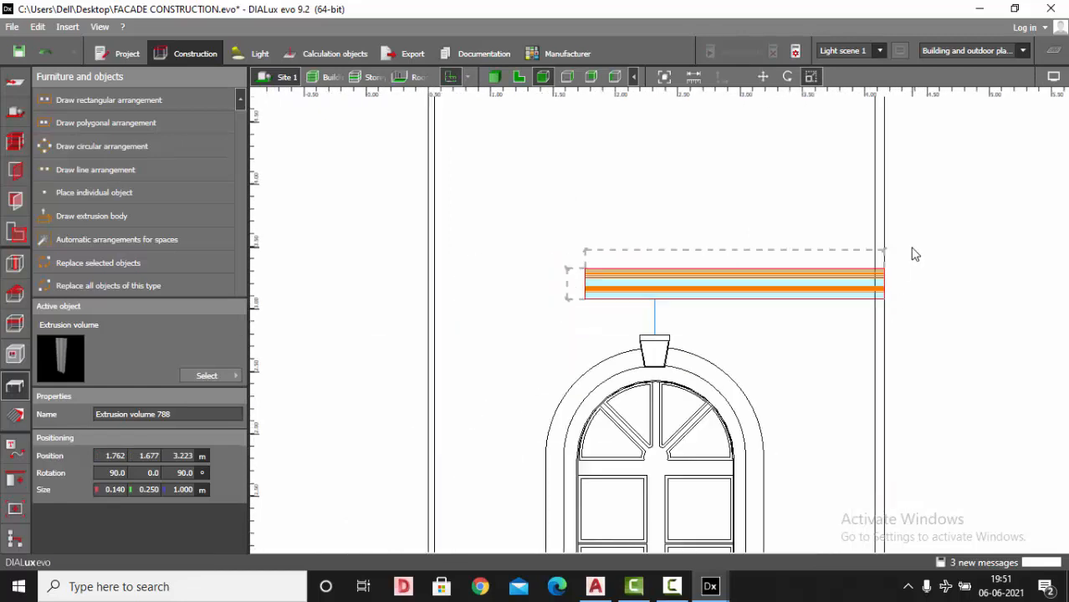
scroll(501, 289, "up", 1)
left_click_drag(623, 286, 399, 287)
- Apply the 7001 (Silver grey) material to the stretched moulding above the lower window in the 3D view
left_click(494, 76)
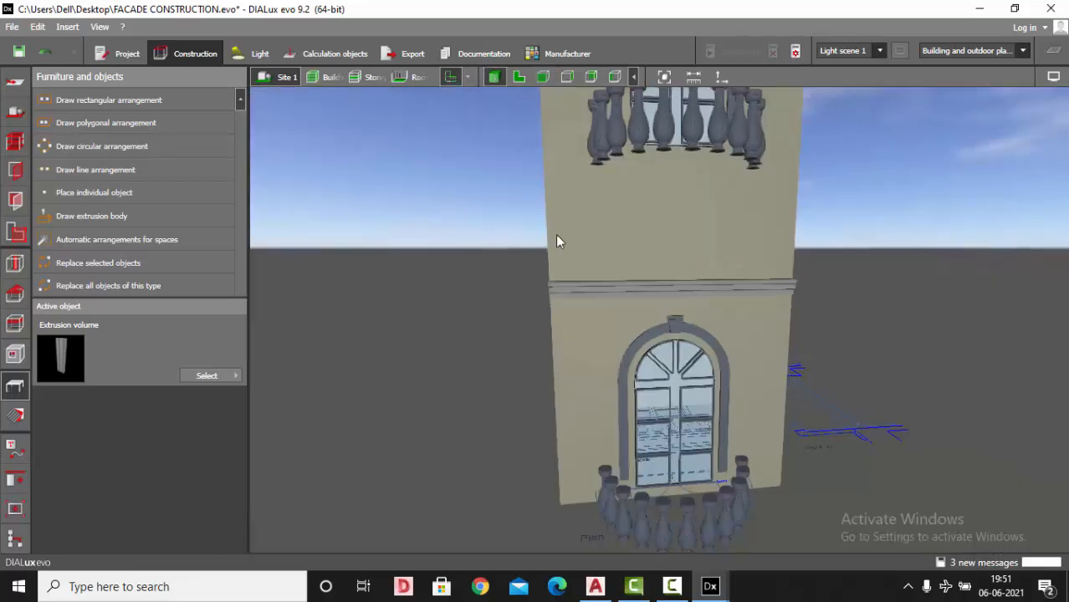
left_click_drag(555, 234, 591, 265)
scroll(621, 321, "up", 3)
left_click_drag(621, 321, 686, 330)
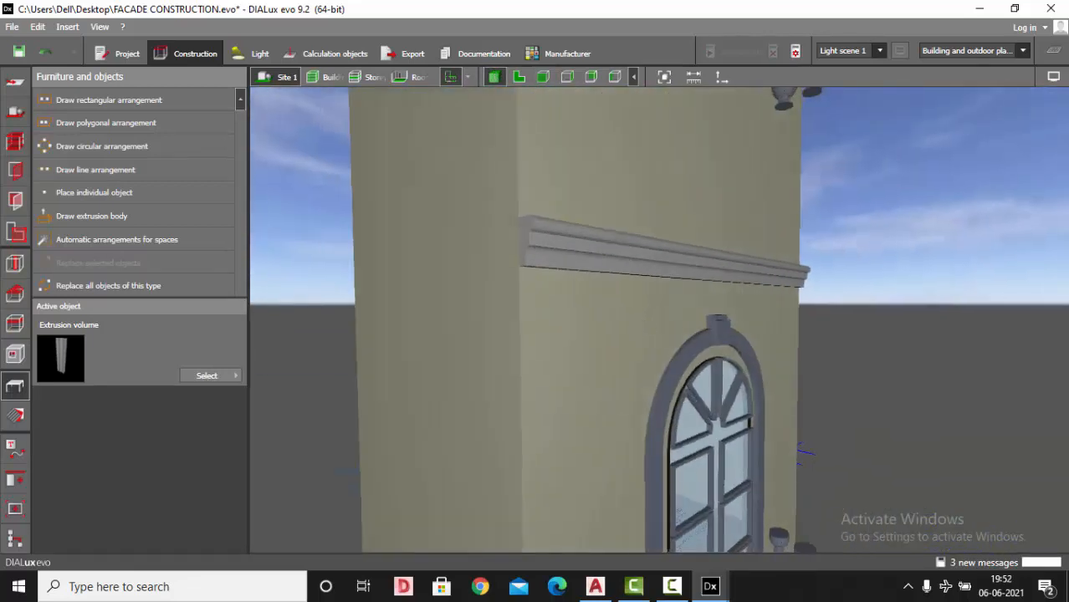
left_click(16, 418)
left_click_drag(543, 397, 718, 399)
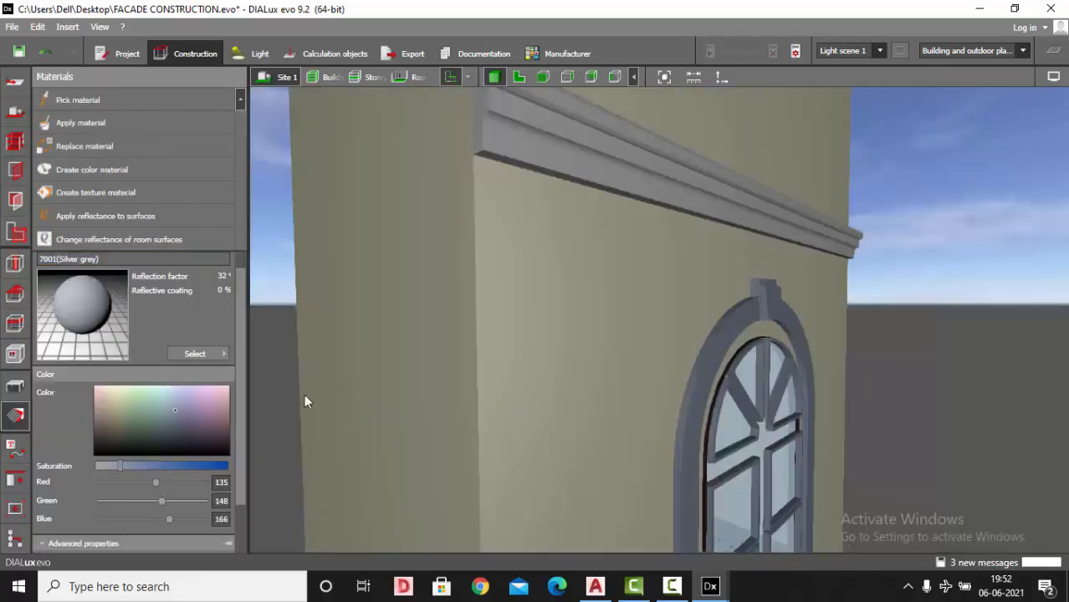
left_click(224, 542)
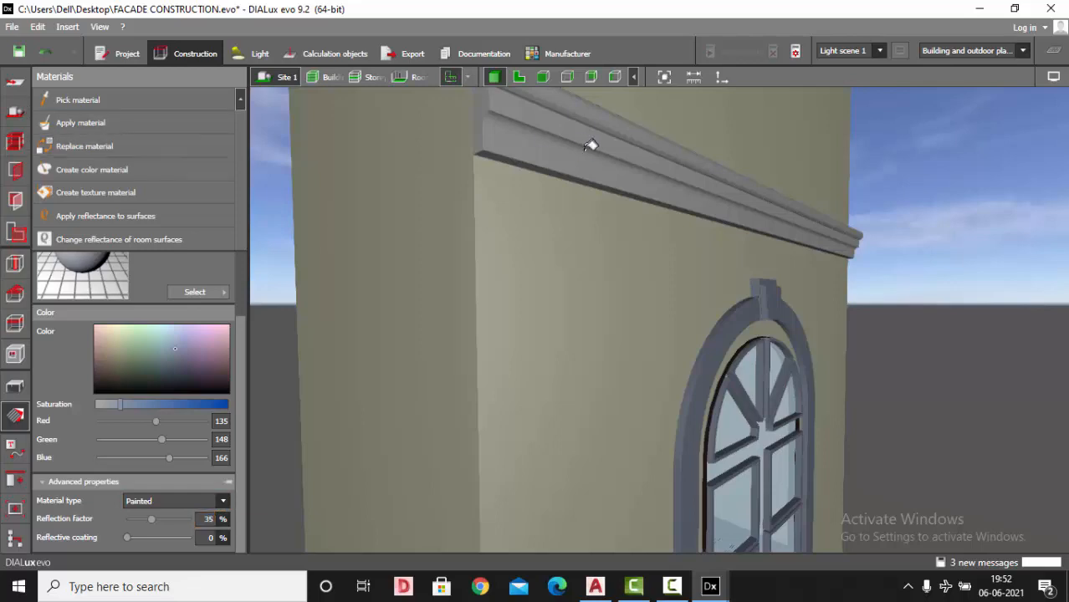
left_click_drag(591, 143, 823, 258)
right_click_drag(822, 258, 776, 265)
scroll(776, 265, "down", 3)
scroll(776, 265, "up", 3)
scroll(419, 530, "down", 3)
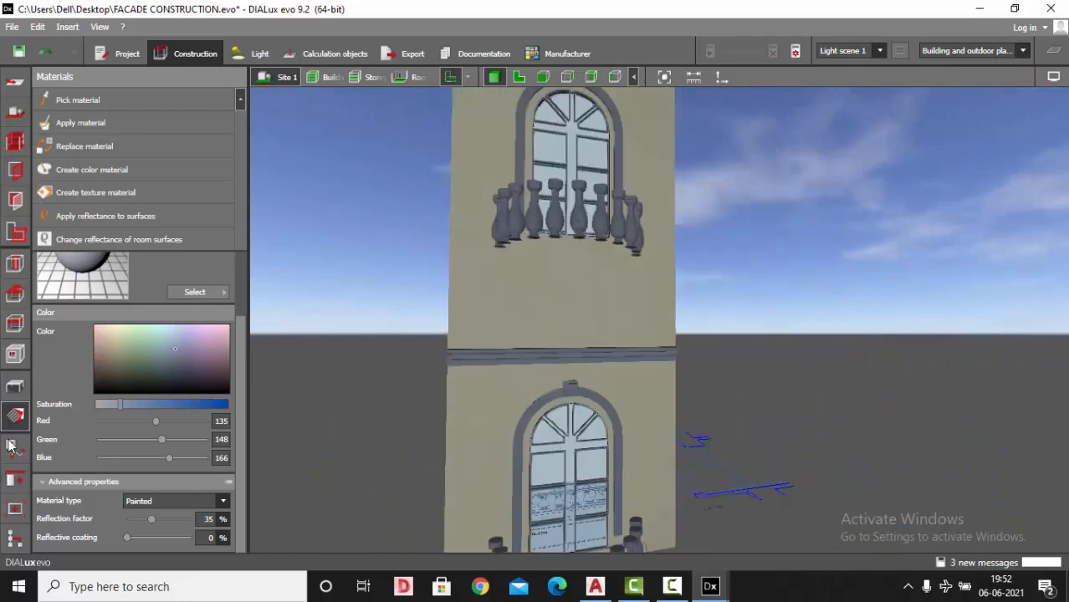
- Examine the upper cornice, curved bracket and lower moulding profiles with their height dimensions in the section drawing
left_click(15, 390)
left_click(519, 77)
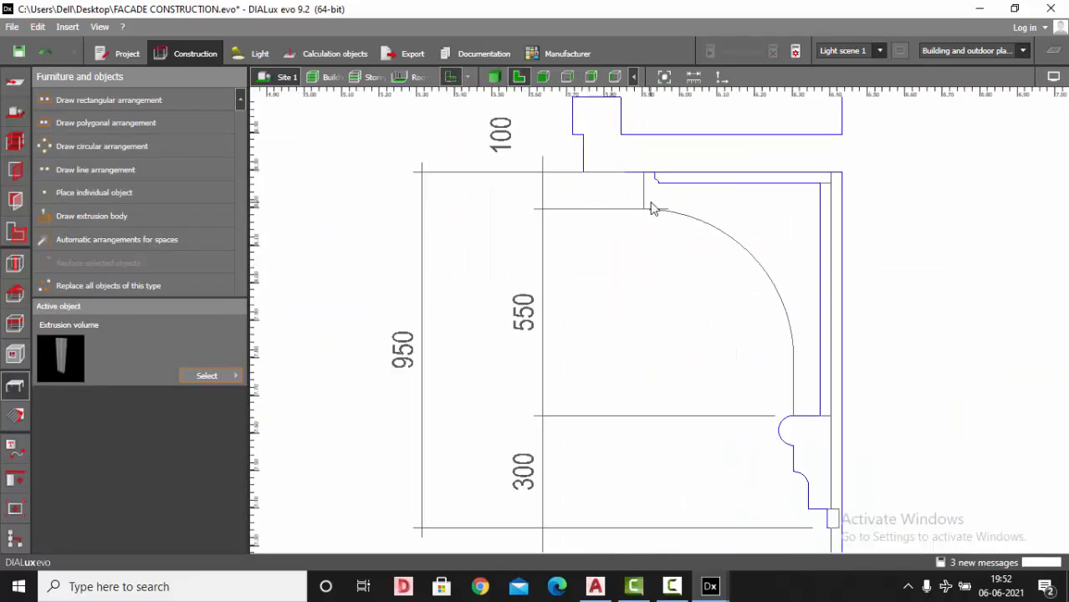
scroll(638, 292, "down", 1)
scroll(636, 236, "down", 1)
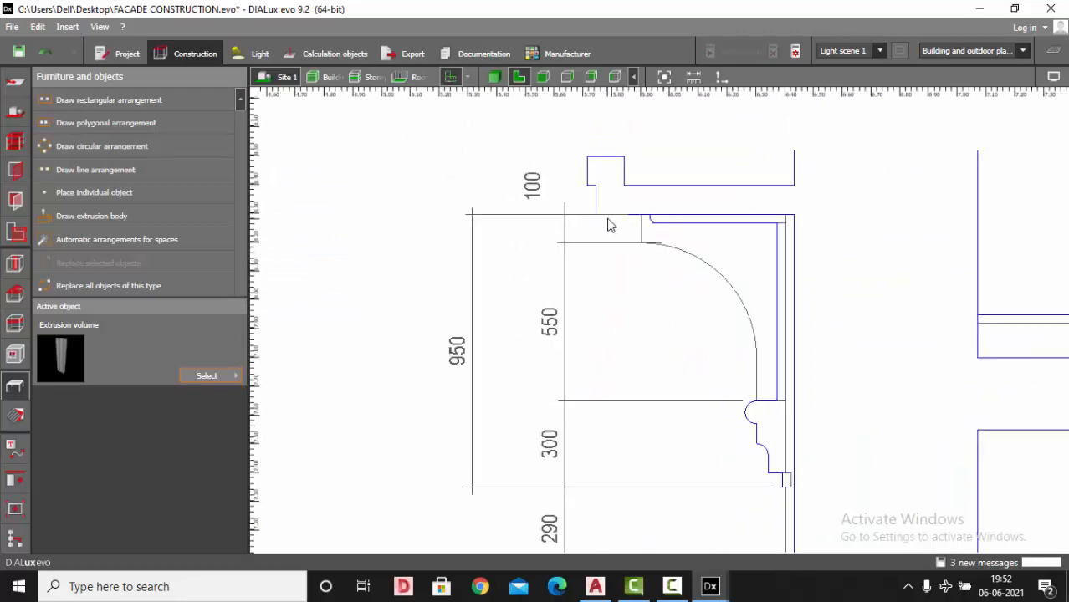
scroll(634, 194, "down", 3)
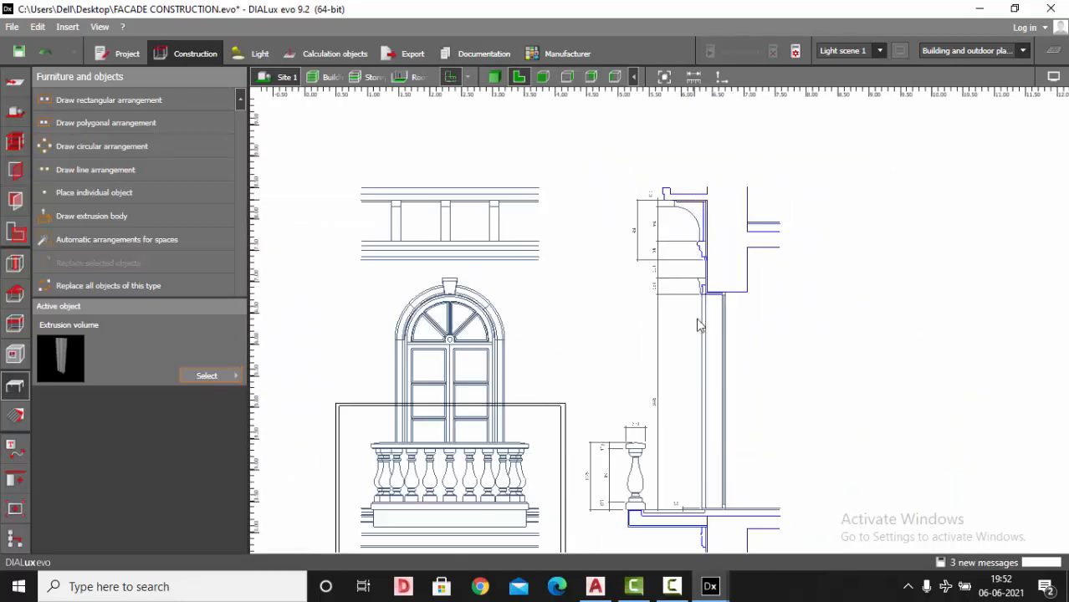
scroll(679, 236, "up", 1)
scroll(681, 234, "up", 2)
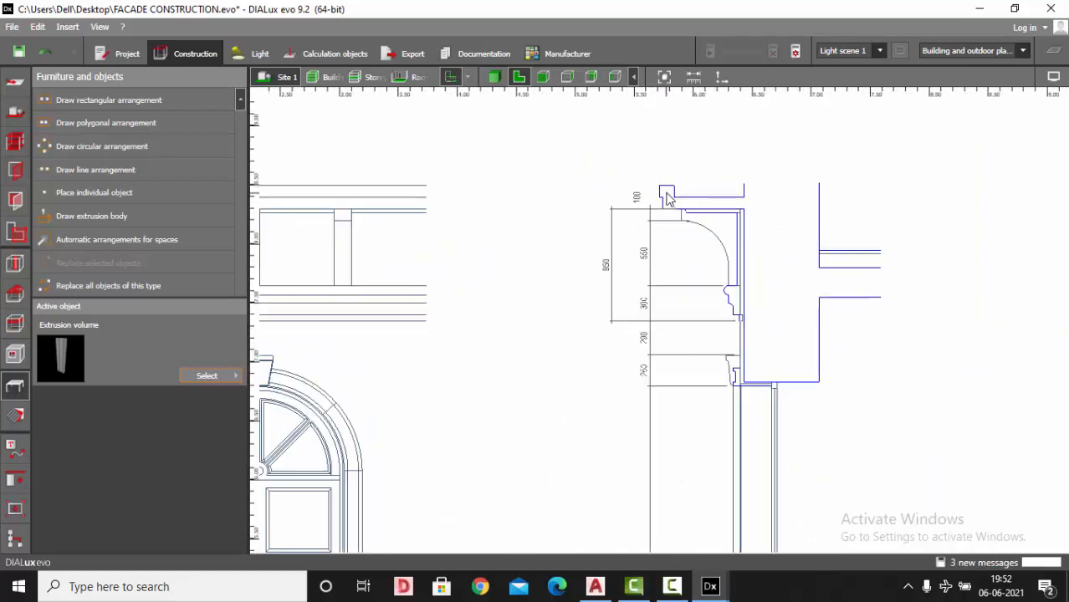
scroll(681, 234, "up", 1)
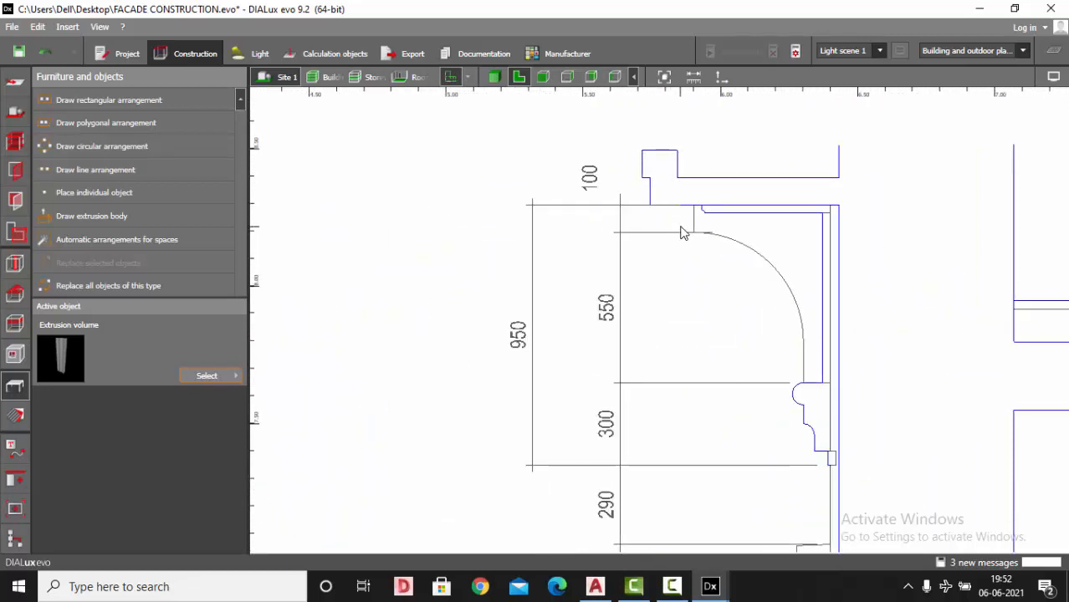
scroll(682, 234, "down", 3)
scroll(730, 459, "up", 2)
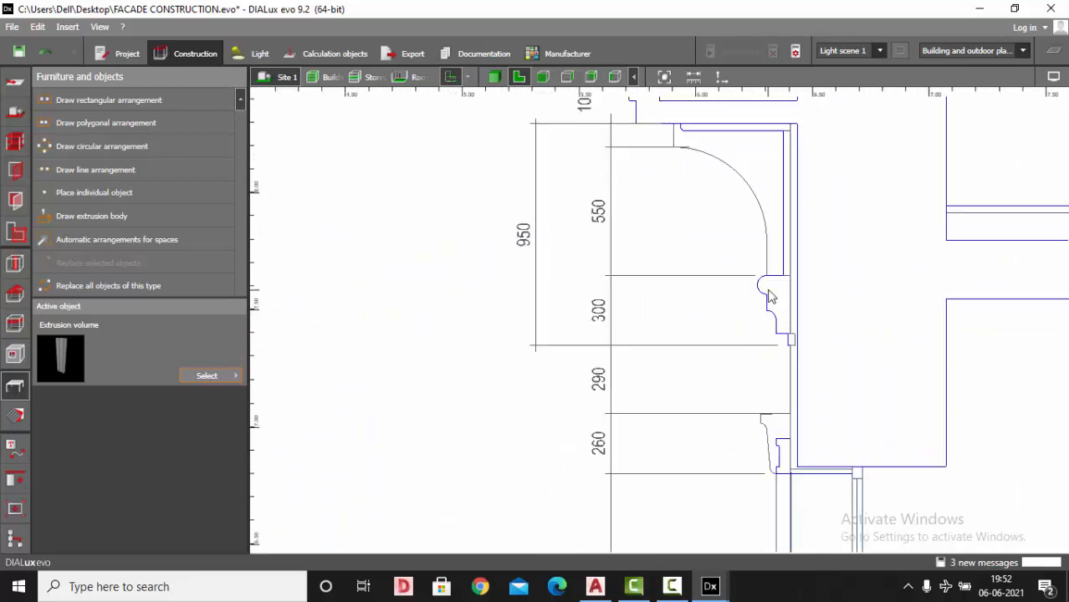
scroll(751, 324, "down", 2)
scroll(687, 147, "up", 3)
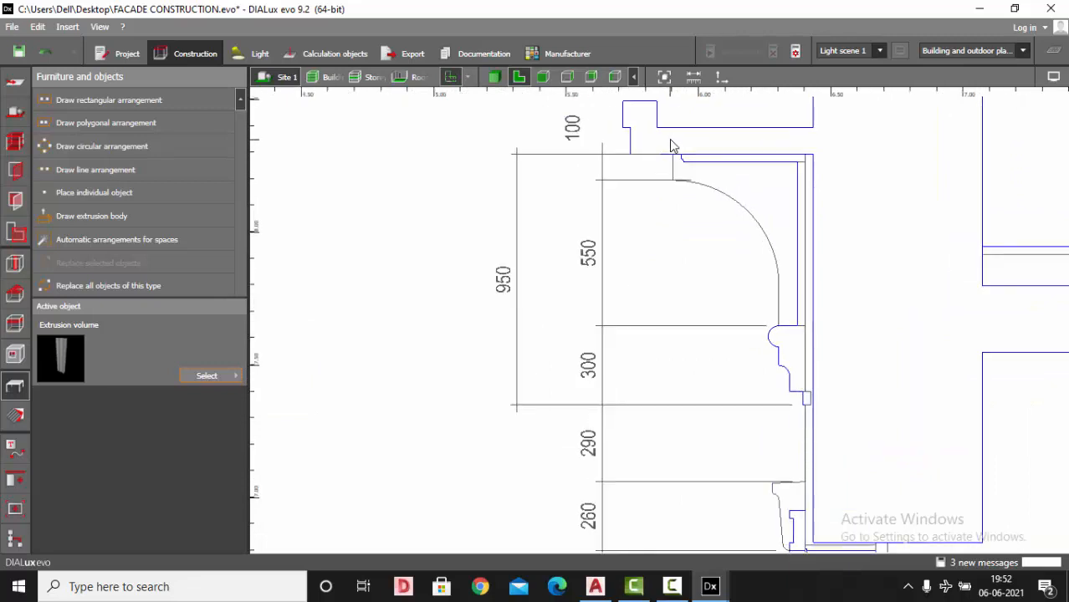
scroll(671, 139, "up", 1)
scroll(652, 240, "down", 3)
scroll(633, 147, "up", 4)
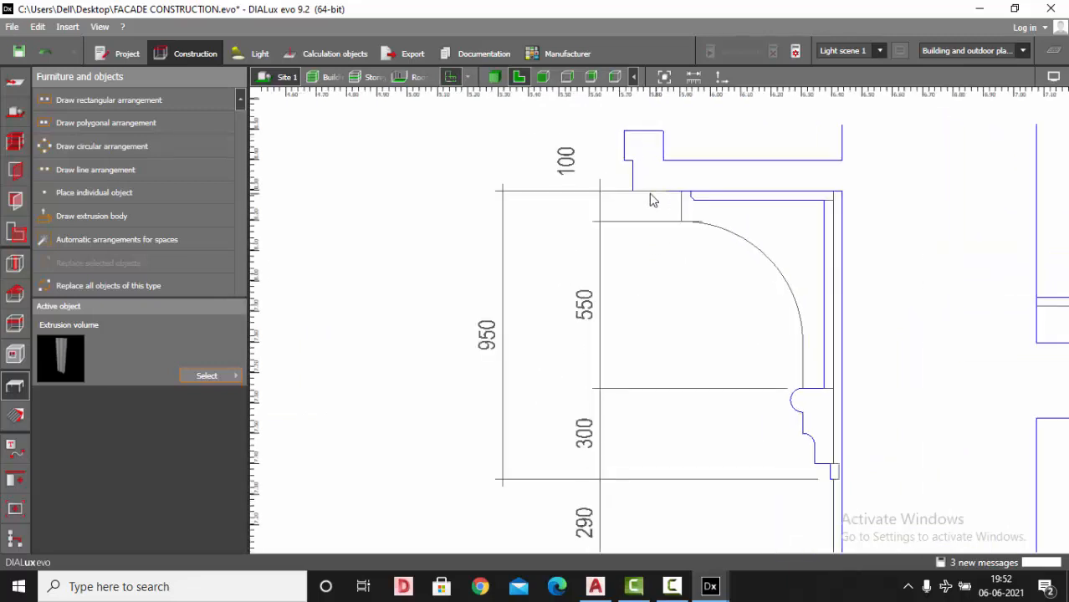
scroll(705, 162, "down", 2)
scroll(728, 242, "up", 2)
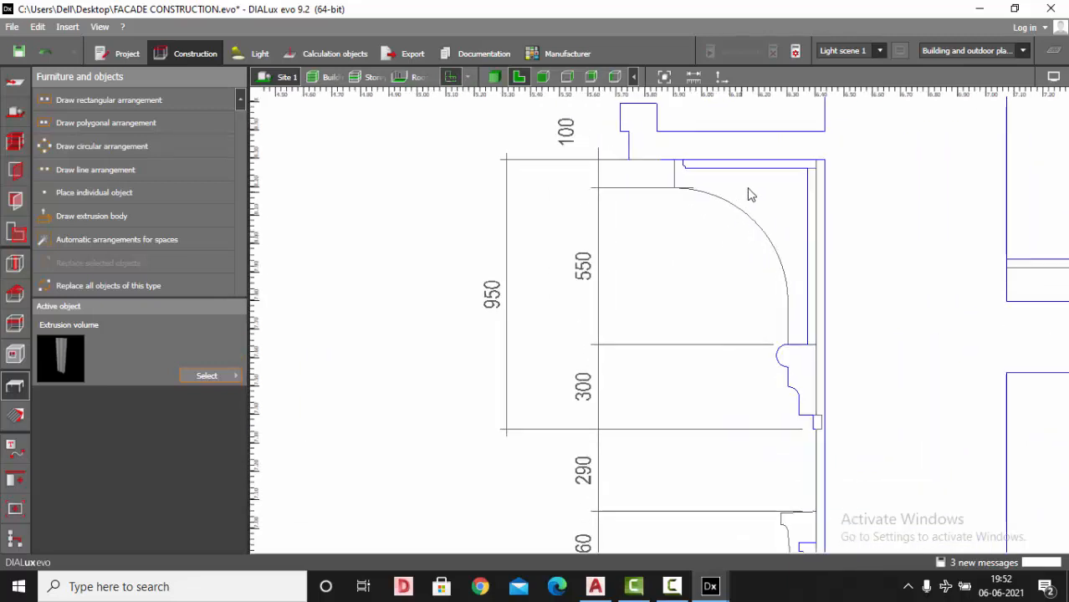
scroll(776, 209, "down", 2)
scroll(758, 226, "up", 2)
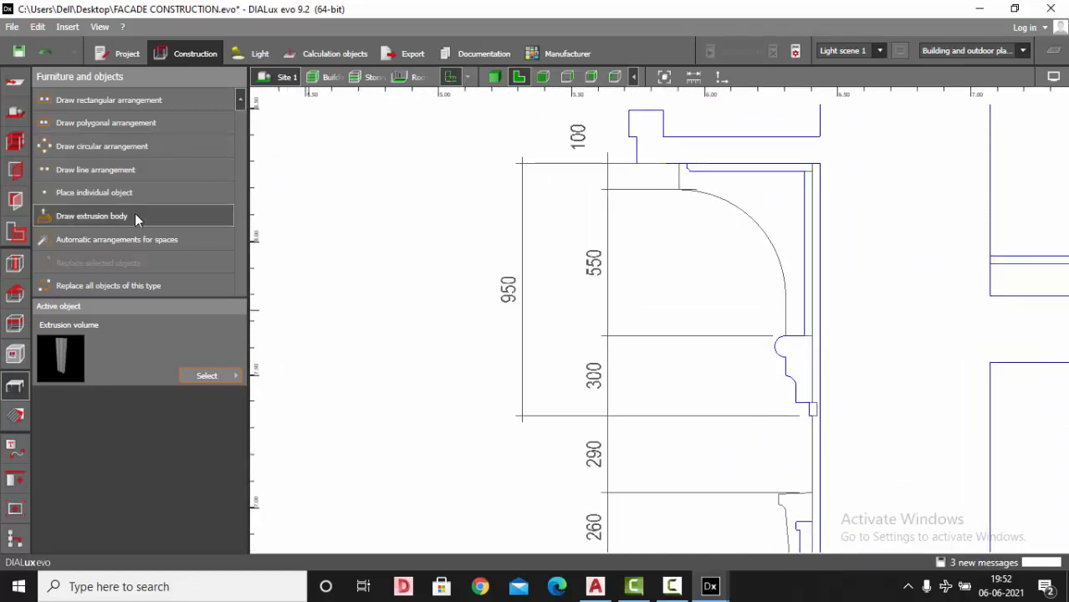
- Start an extrusion body 1.000 m high and trace the curved bracket's bottom edge, vertical front and lower part of the arc in the section
left_click(157, 215)
scroll(790, 351, "up", 3)
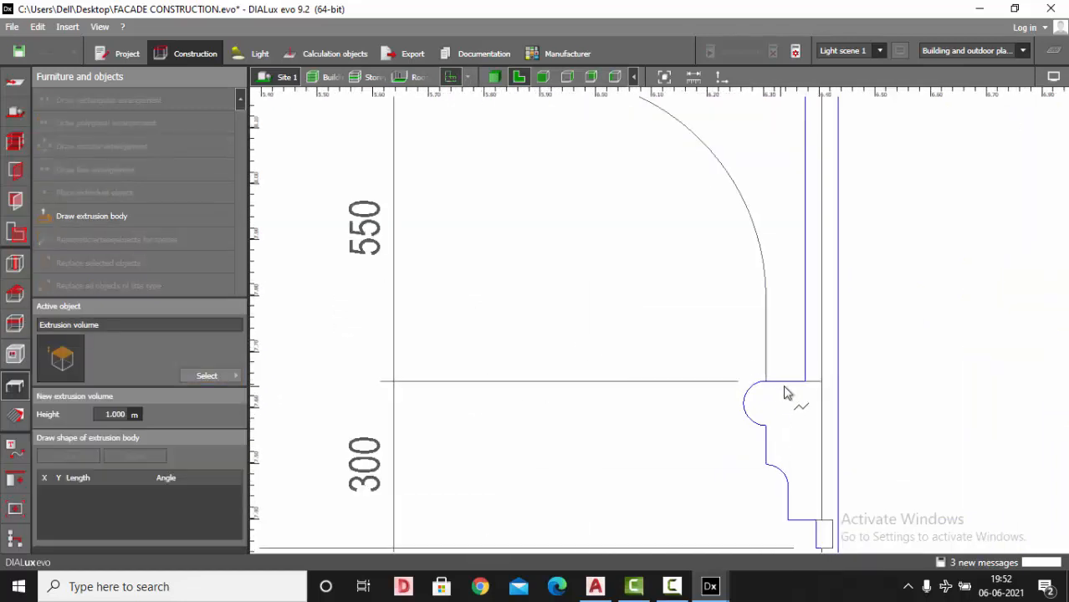
left_click(806, 382)
left_click(767, 381)
left_click(766, 297)
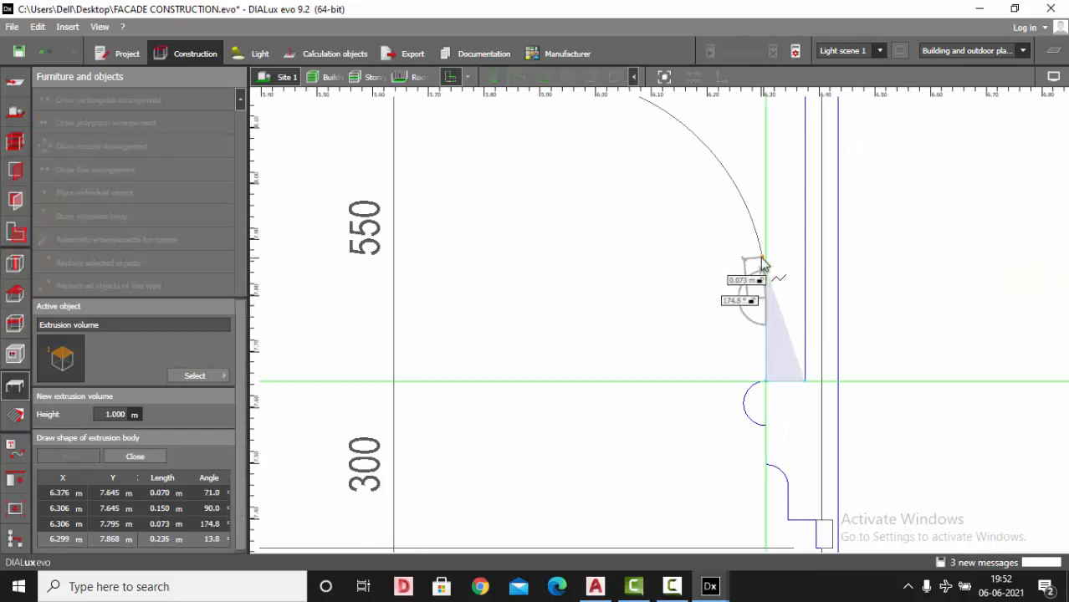
left_click(763, 258)
left_click(756, 235)
left_click(746, 207)
left_click(731, 178)
left_click(714, 155)
scroll(714, 154, "down", 2)
scroll(711, 117, "up", 2)
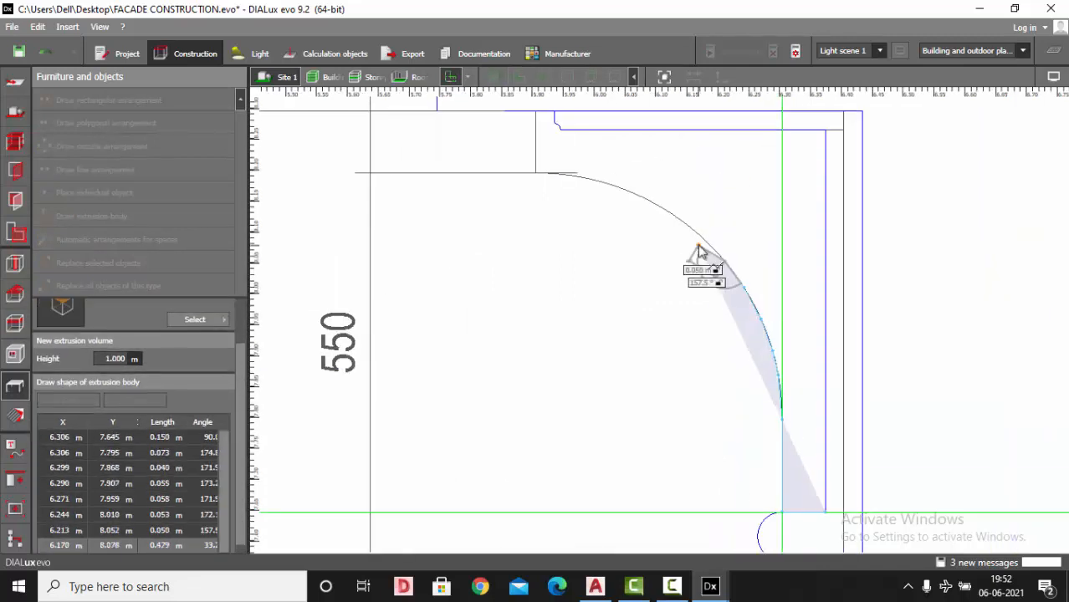
- Continue the outline point by point along the upper part of the bracket's arc to the foot of its short vertical front edge
left_click(698, 235)
left_click(675, 219)
left_click(649, 203)
left_click(624, 192)
left_click(597, 183)
left_click(567, 178)
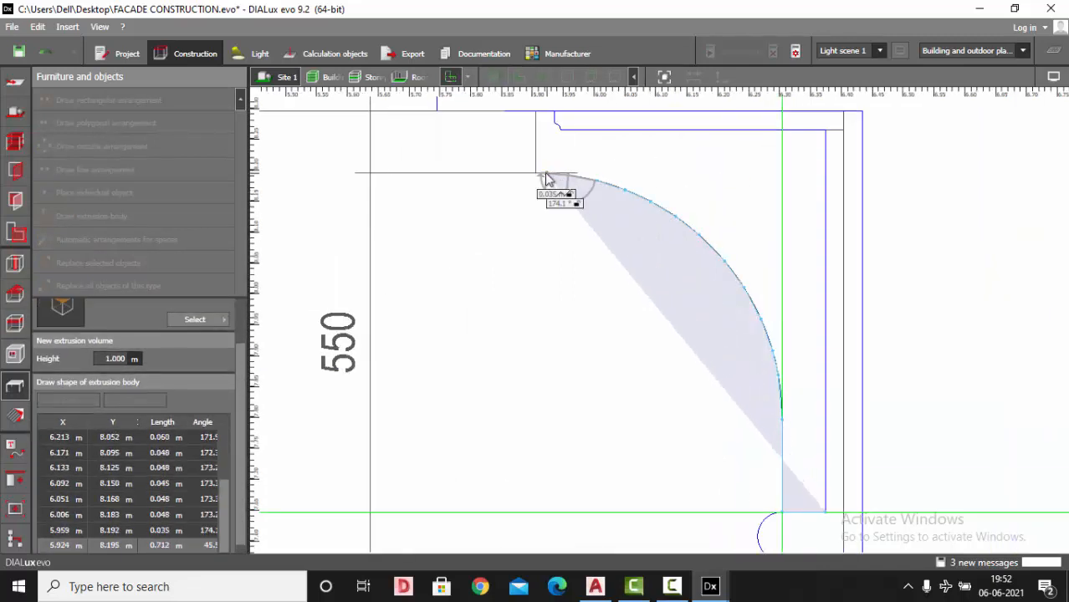
left_click(546, 175)
left_click(536, 173)
- Close the bracket outline along its front, top and back edges, and move the back edge inward to make the top 0.470 m long
left_click(536, 112)
left_click(843, 112)
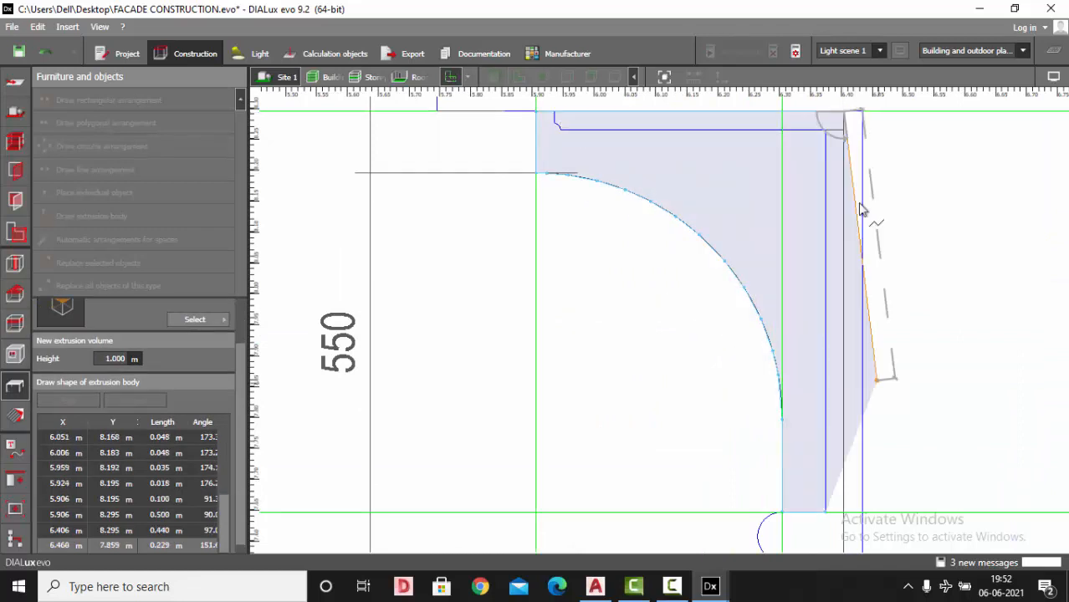
left_click(843, 508)
left_click(826, 358)
key("ctrl+z")
right_click(825, 417)
left_click(840, 424)
scroll(799, 367, "down", 1)
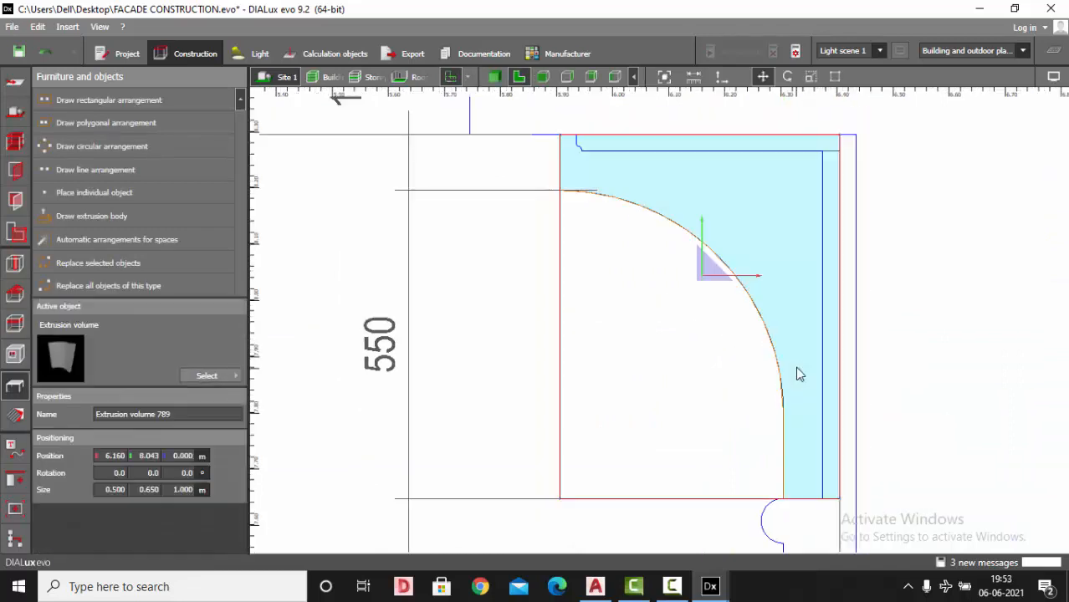
left_click(833, 77)
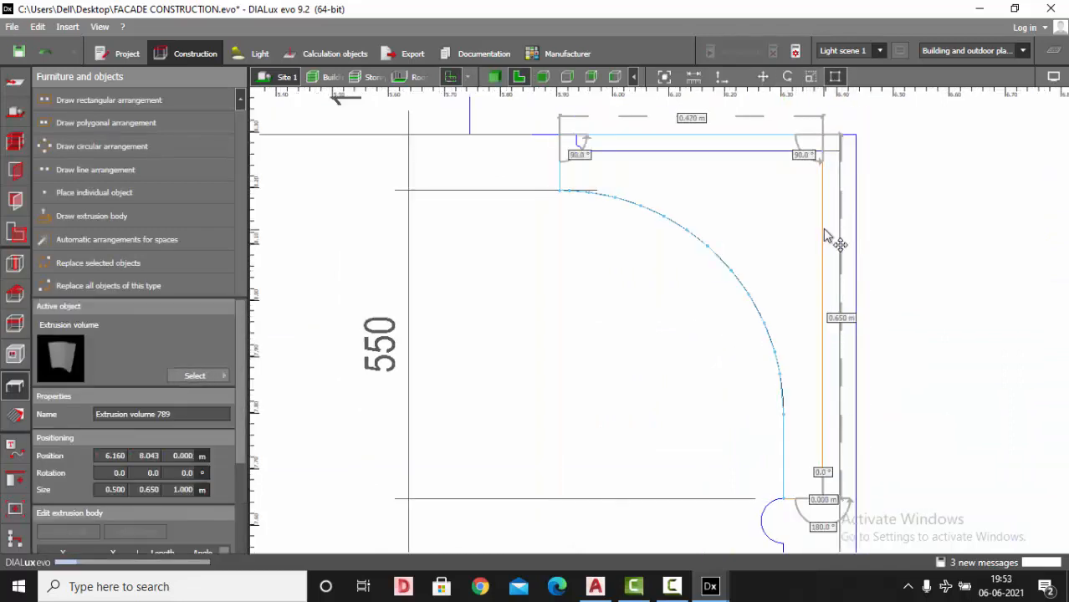
- Rotate the bracket body 90° about X and 90° about Z
scroll(730, 193, "down", 12)
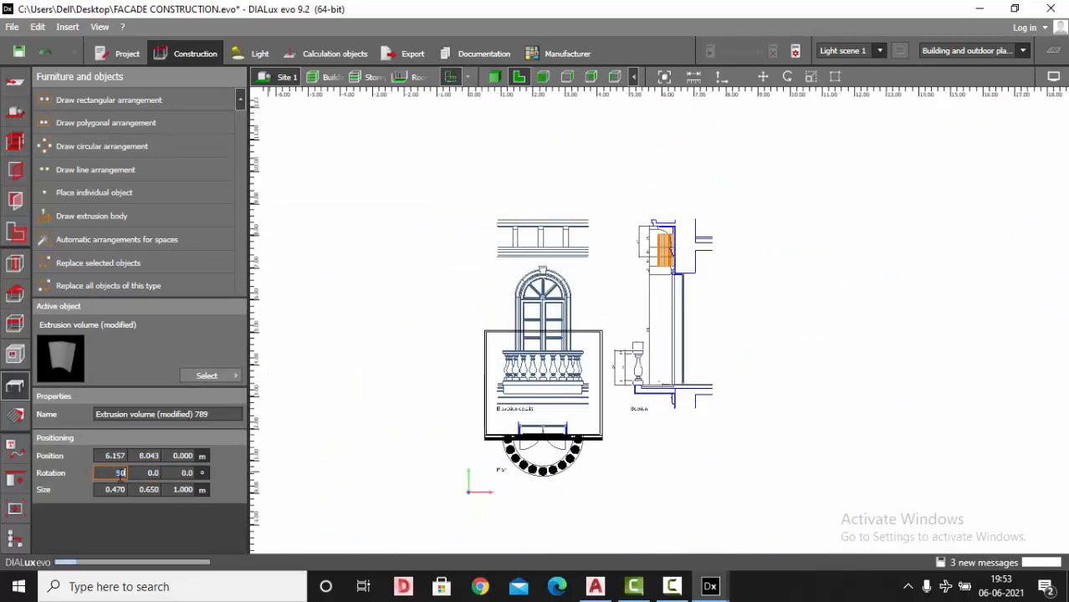
left_click(120, 474)
type("90")
key("Return")
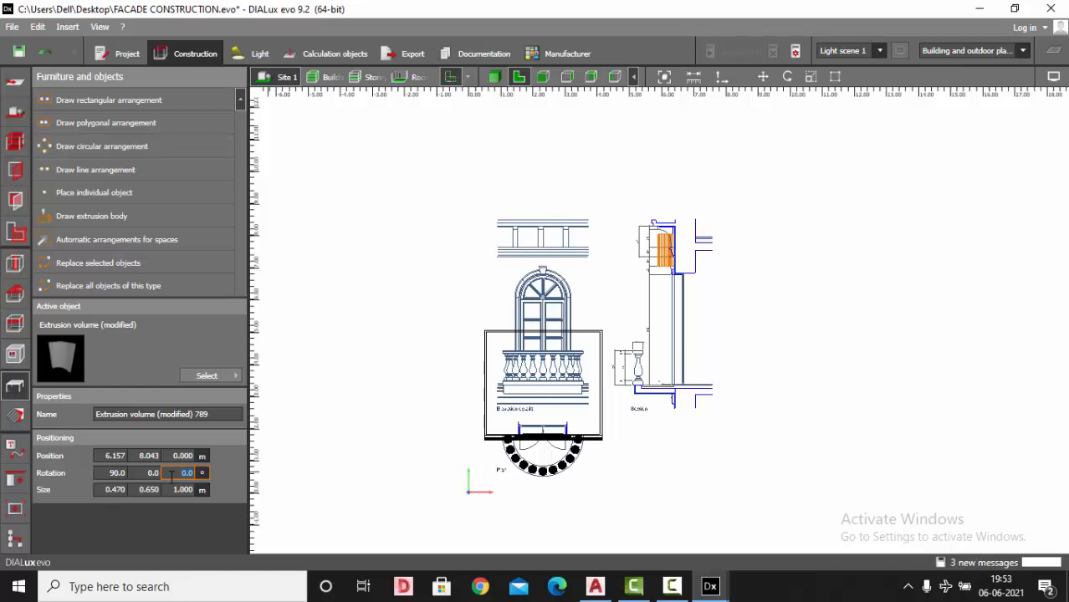
left_click(171, 475)
type("90")
key("Return")
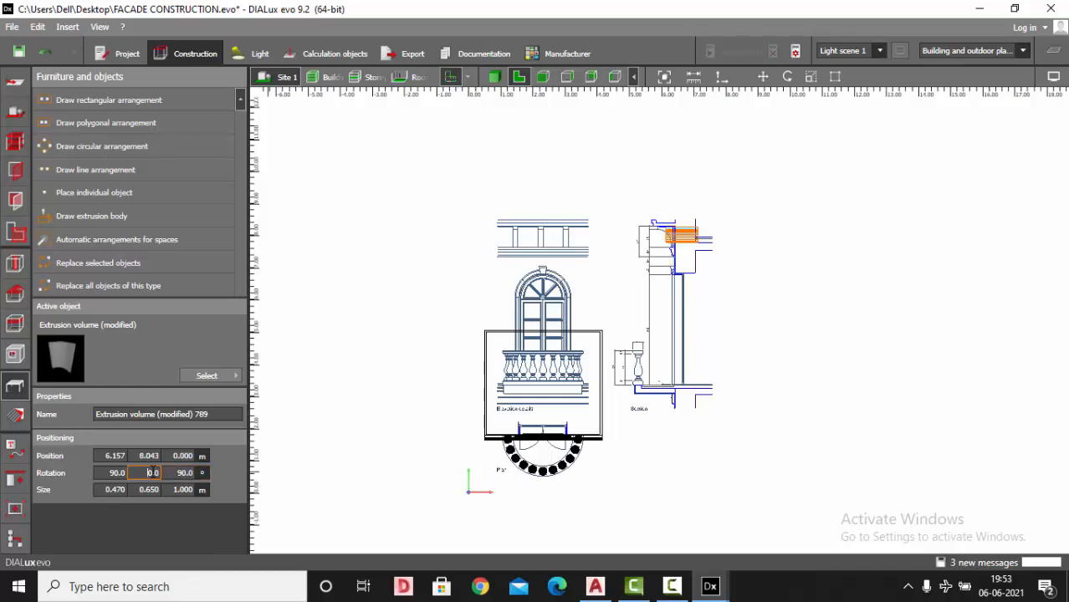
- Try a 90° rotation of the bracket body about Y, and set its Z rotation back to 90°
left_click(154, 472)
type("90")
key("Return")
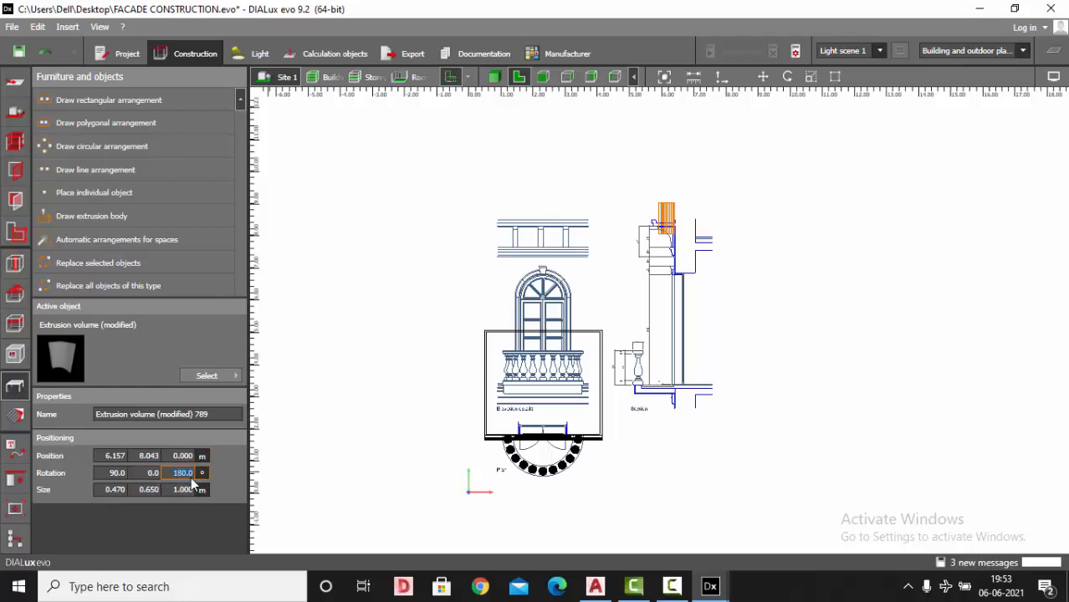
type("90")
key("Return")
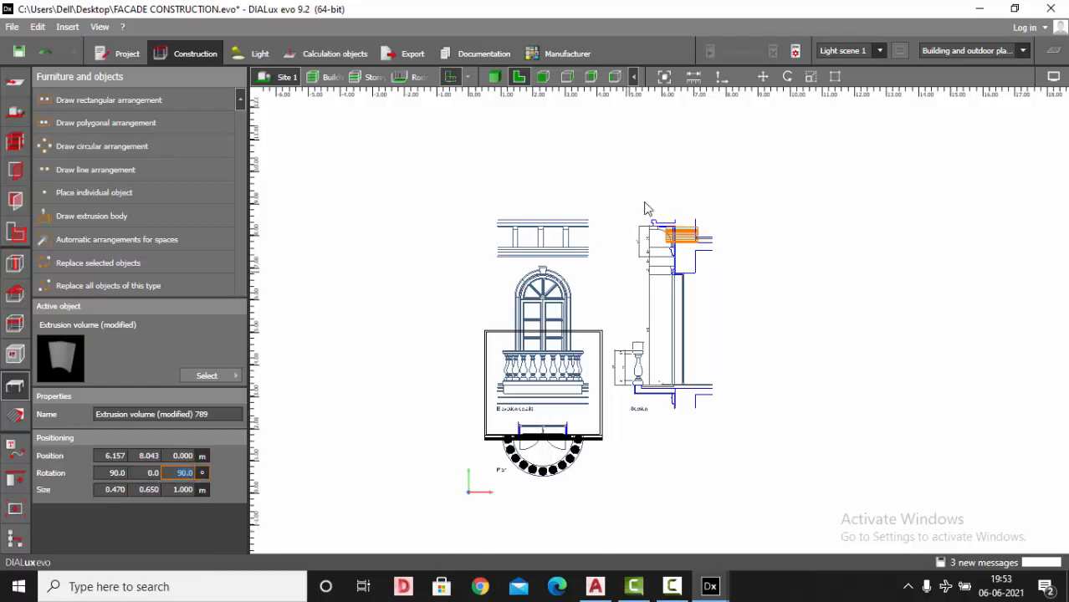
- Move the bracket body onto the first upper bracket in the elevation, at about X 1.390 m and Y 8.077 m, and show the facade in 3D
scroll(645, 208, "up", 3)
scroll(572, 125, "down", 4)
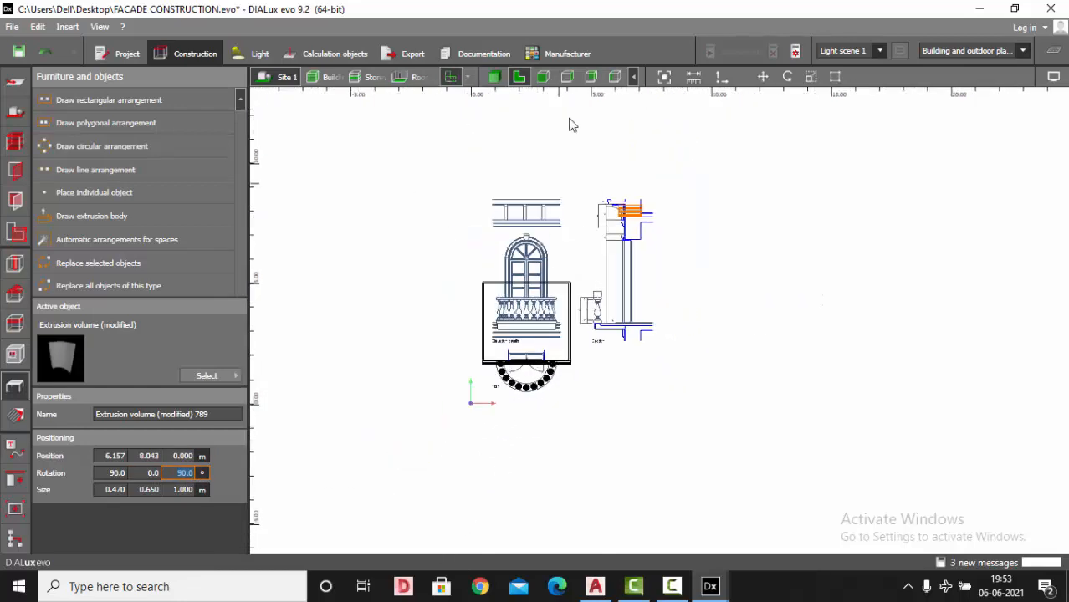
scroll(594, 184, "up", 3)
scroll(770, 184, "up", 3)
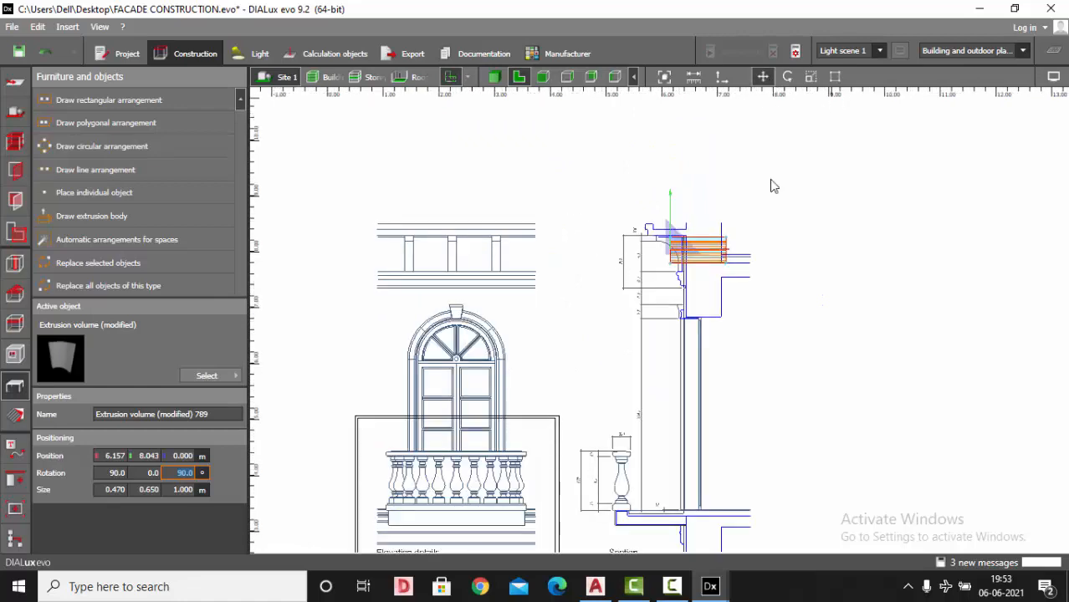
mouse_move(795, 261)
left_mouse_down()
mouse_move(286, 258)
mouse_move(411, 255)
left_mouse_up()
scroll(389, 247, "up", 2)
scroll(388, 260, "up", 2)
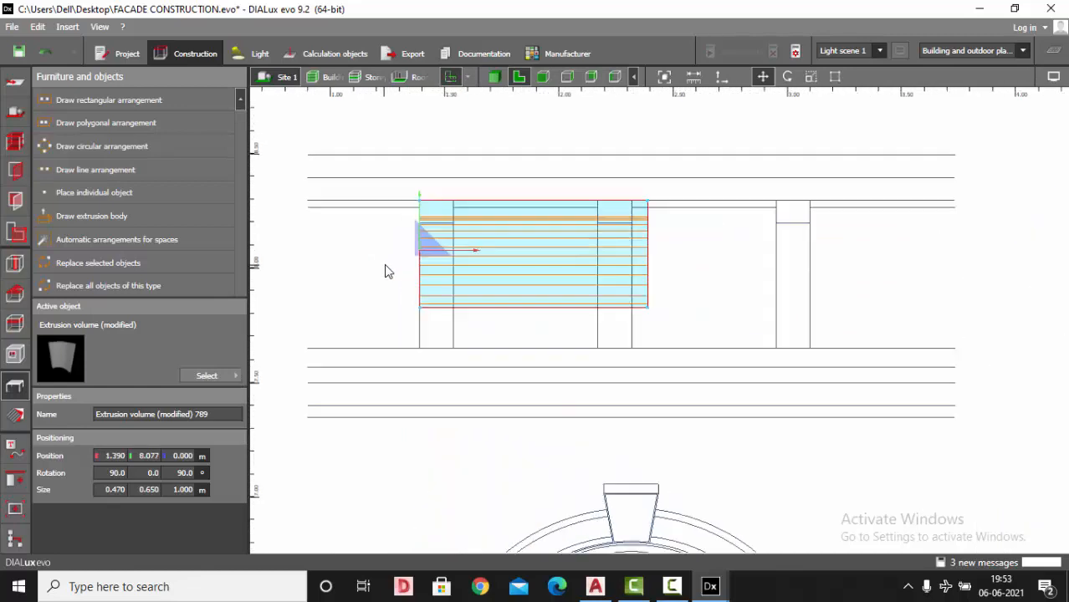
left_click(495, 76)
middle_click_drag(517, 497, 542, 445)
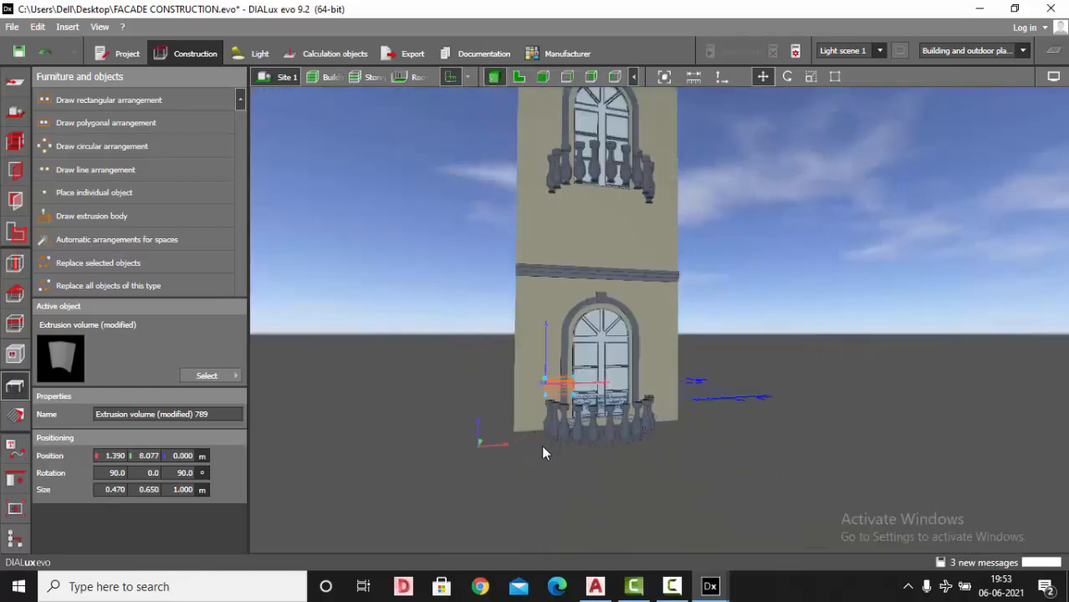
left_click(542, 443)
scroll(543, 395, "up", 5)
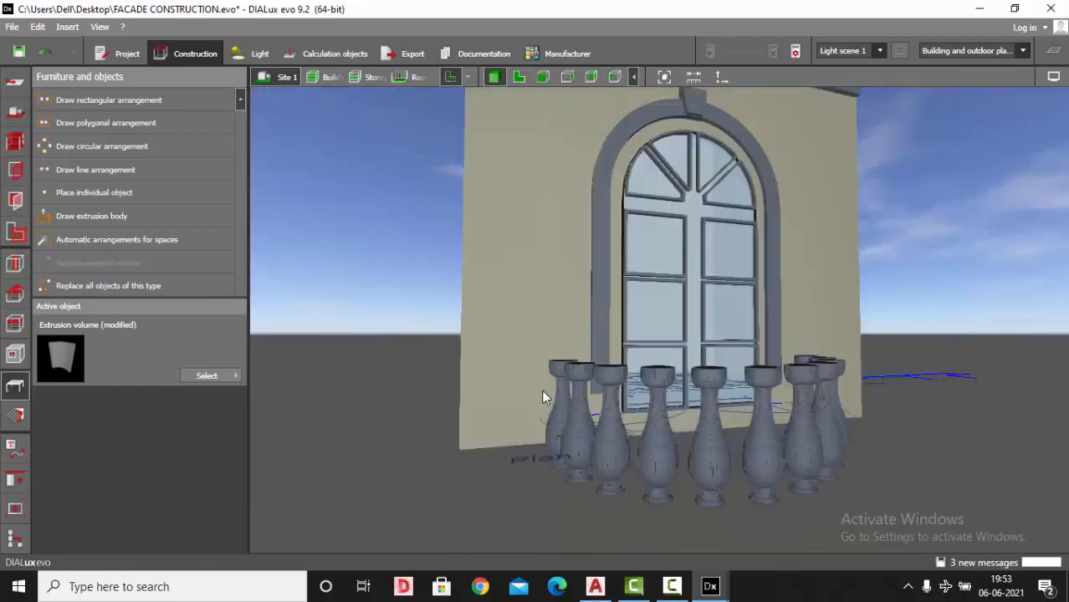
- Examine the bracket body's position and orientation relative to the facade in plan, front and 3D views
left_click(519, 77)
scroll(525, 98, "down", 2)
left_click(560, 174)
left_click(543, 77)
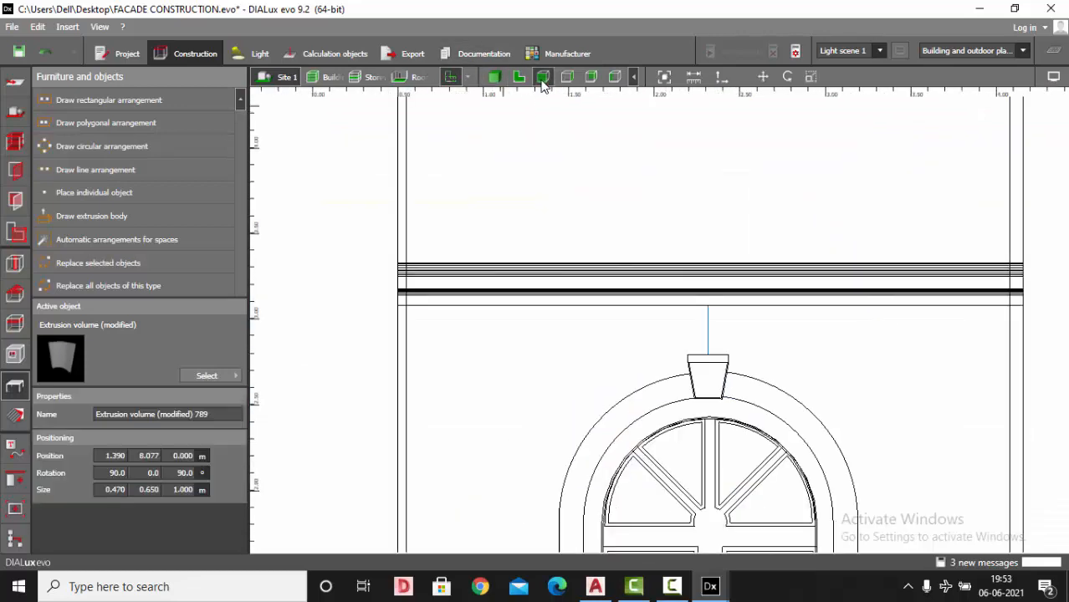
left_click(494, 77)
right_click_drag(520, 208, 595, 330)
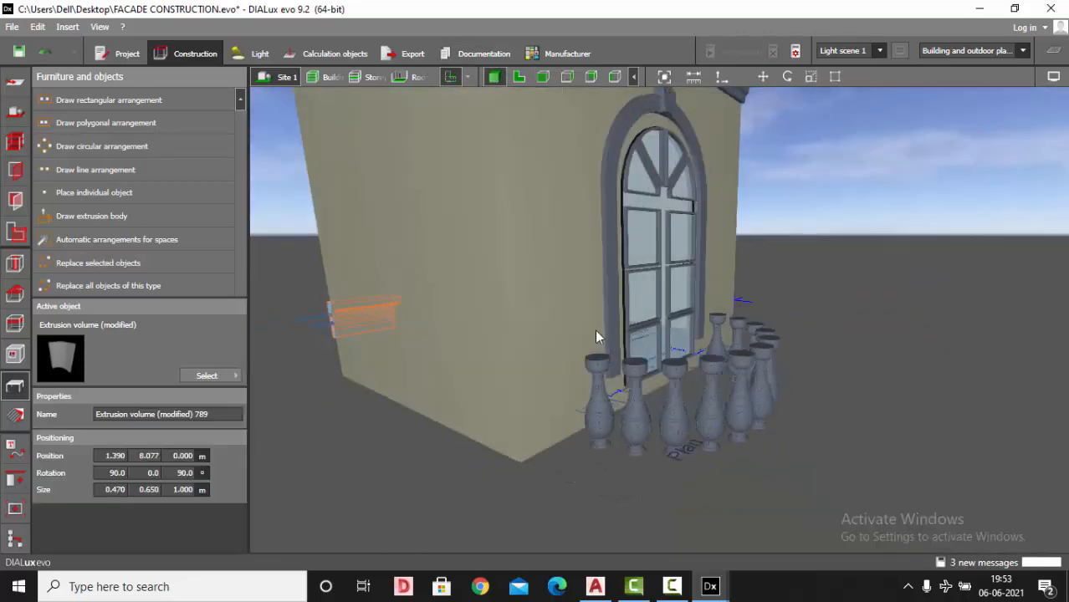
scroll(594, 330, "down", 3)
left_click(400, 366)
scroll(382, 320, "up", 5)
right_click_drag(424, 333, 454, 323)
scroll(463, 333, "up", 2)
left_click(452, 308)
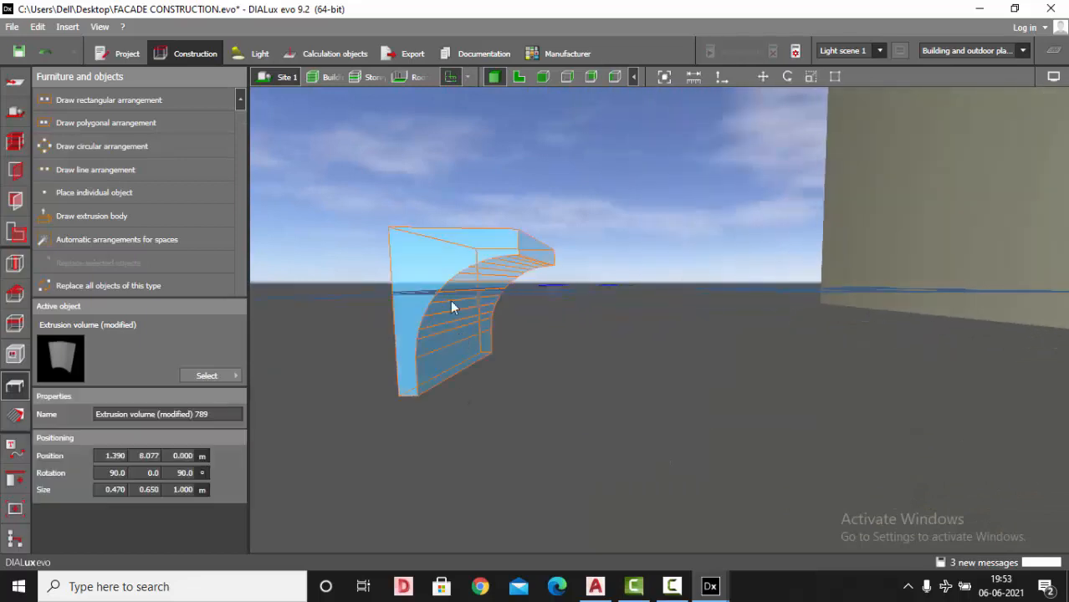
- Scale the bracket body to 0.650 m high and 0.150 m wide to fit the first upper bracket in the elevation
left_click(518, 76)
scroll(544, 138, "up", 2)
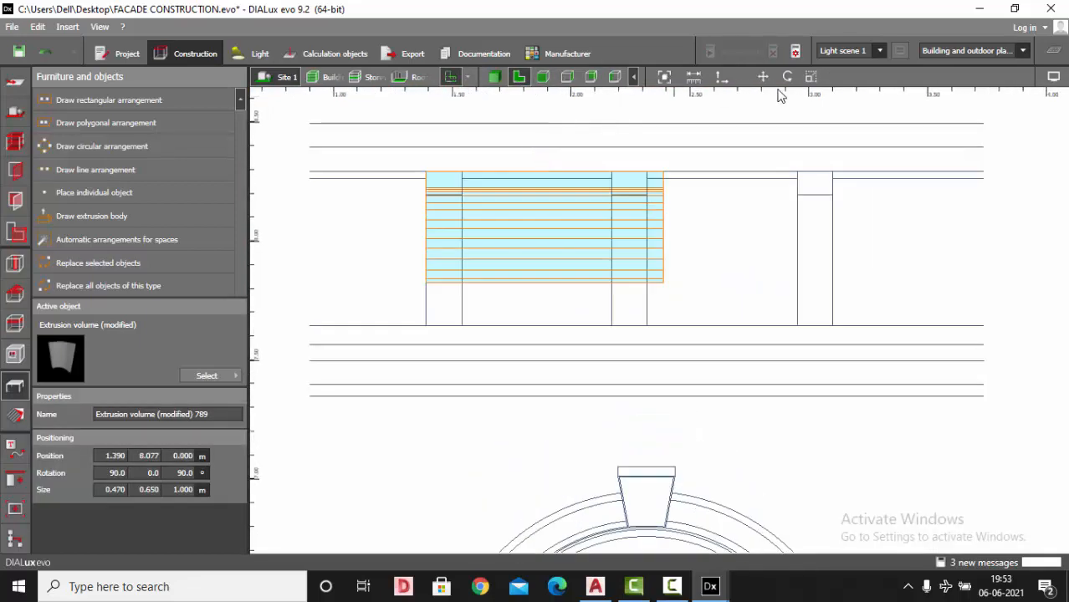
scroll(543, 294, "up", 1)
left_click_drag(541, 294, 543, 344)
scroll(573, 200, "down", 1)
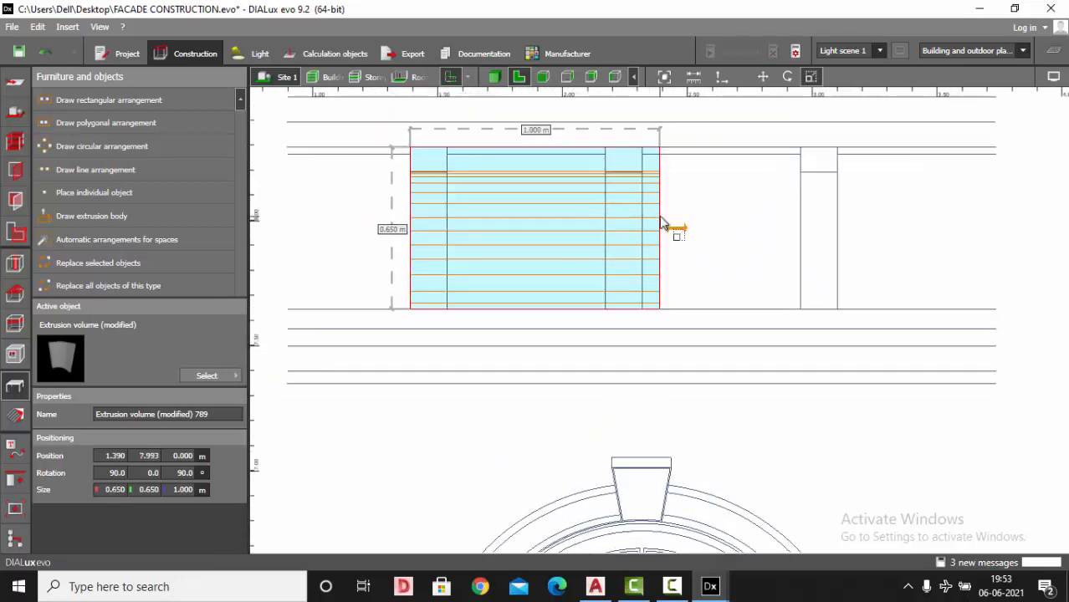
left_click_drag(661, 224, 458, 227)
scroll(506, 232, "down", 2)
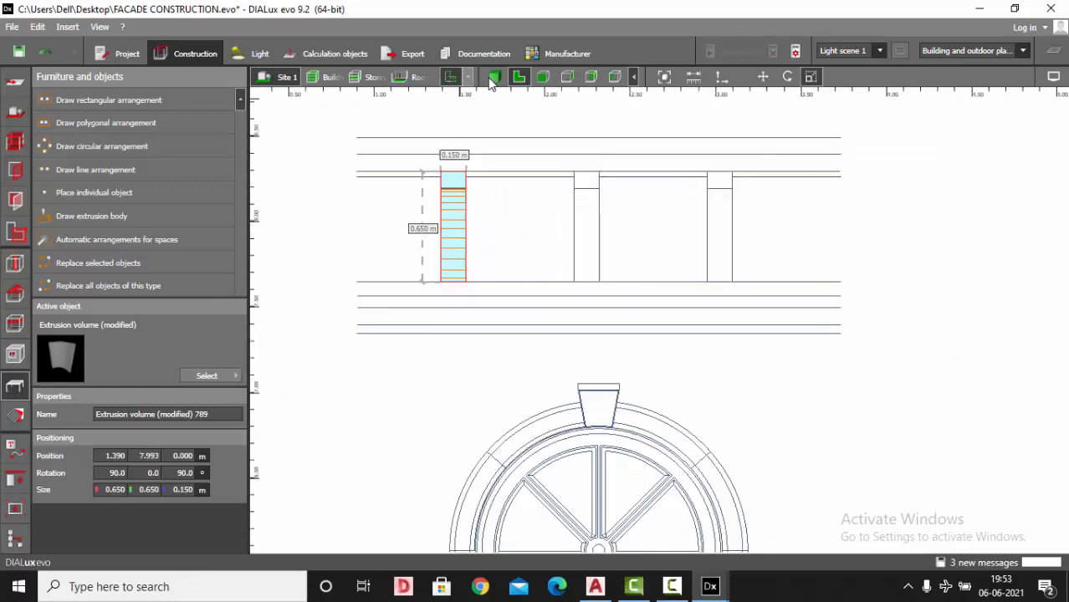
- Check the resized bracket's profile in 3D and its location in the front view
left_click(493, 79)
scroll(617, 189, "down", 2)
left_click(640, 232)
right_click_drag(640, 232, 732, 235)
left_click(737, 244)
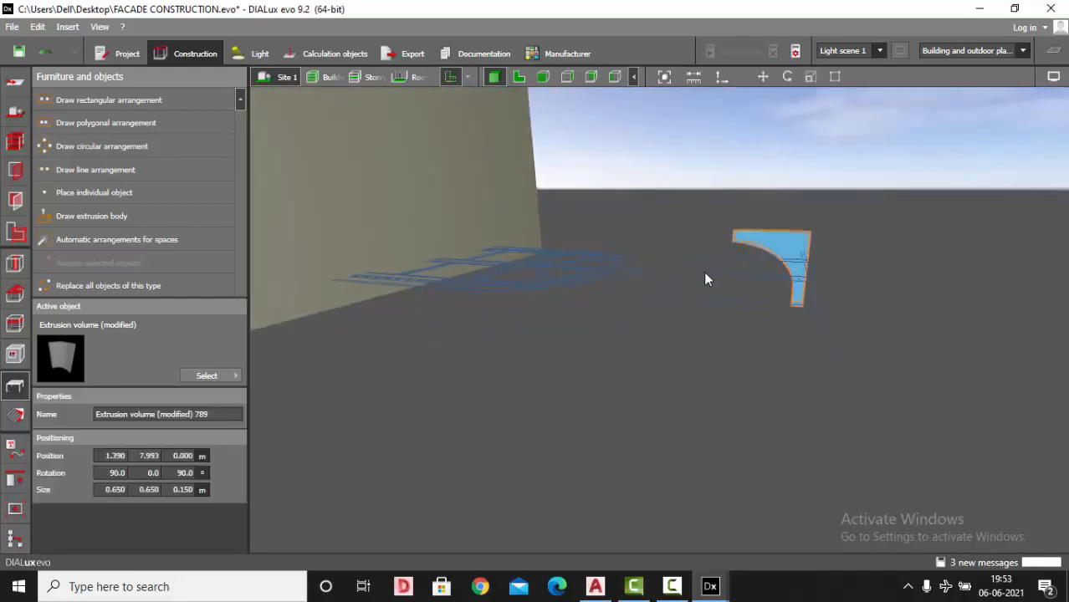
left_click(543, 77)
scroll(587, 163, "down", 5)
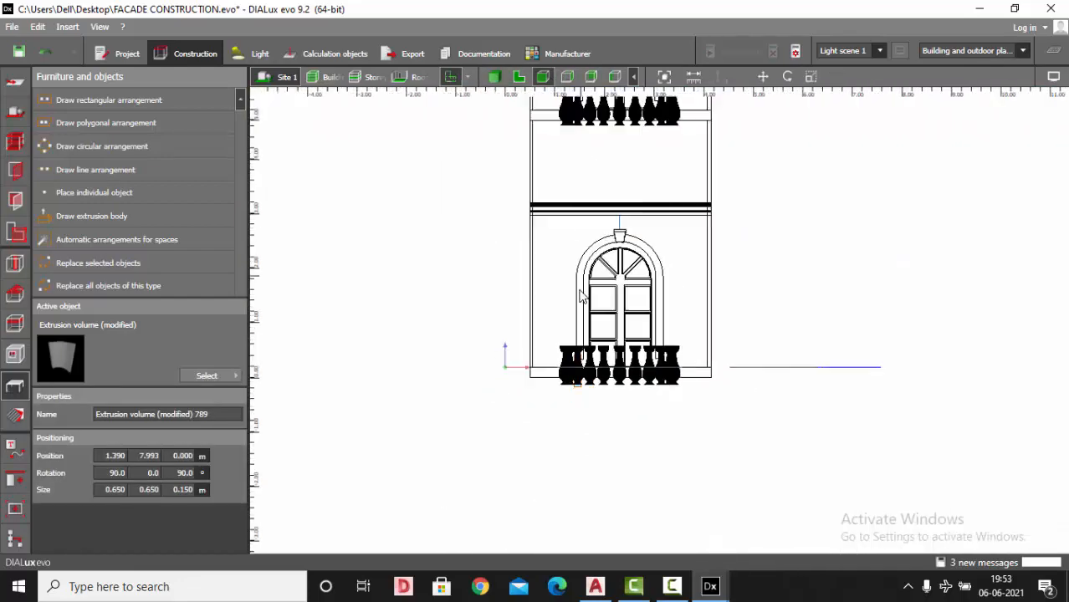
- Copy the bracket onto the second and third bracket positions in the elevation, at X 2.172 m and 2.954 m
left_click(518, 77)
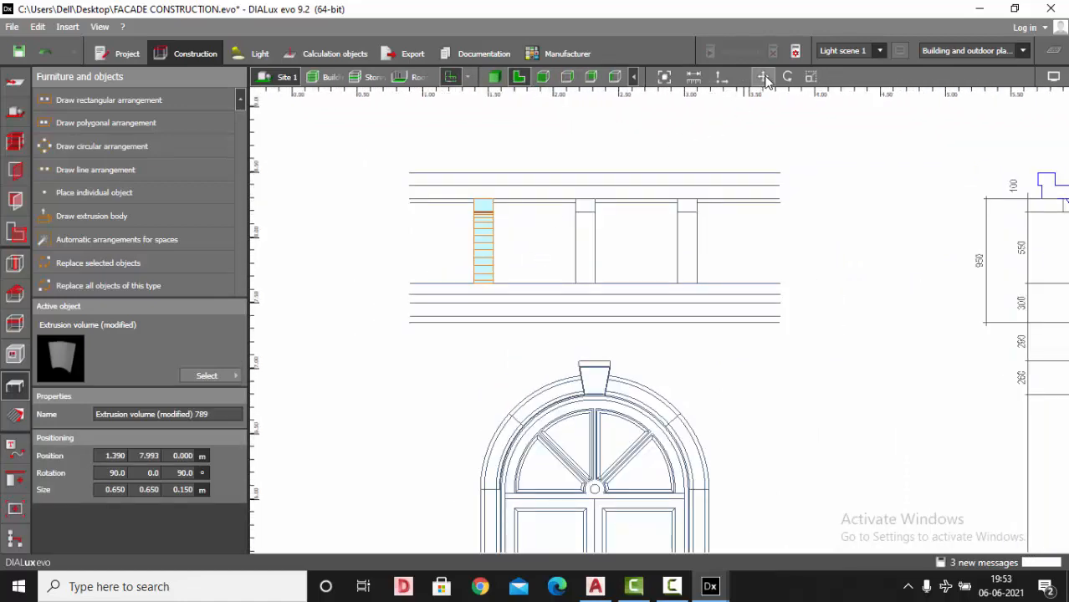
left_click(764, 76)
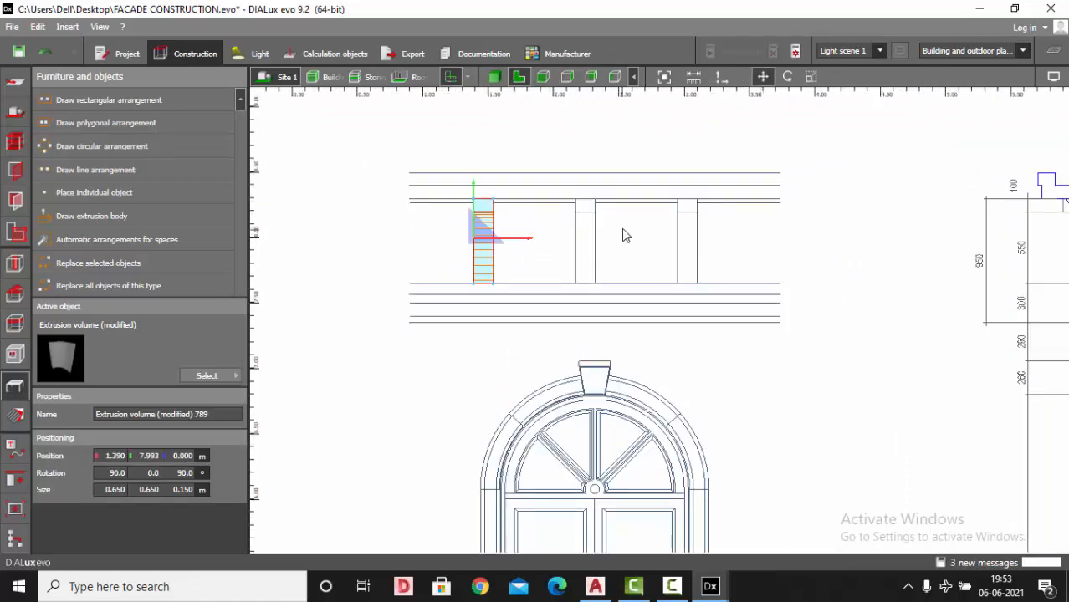
key("ctrl+v")
left_click_drag(528, 241, 724, 248)
key("ctrl+v")
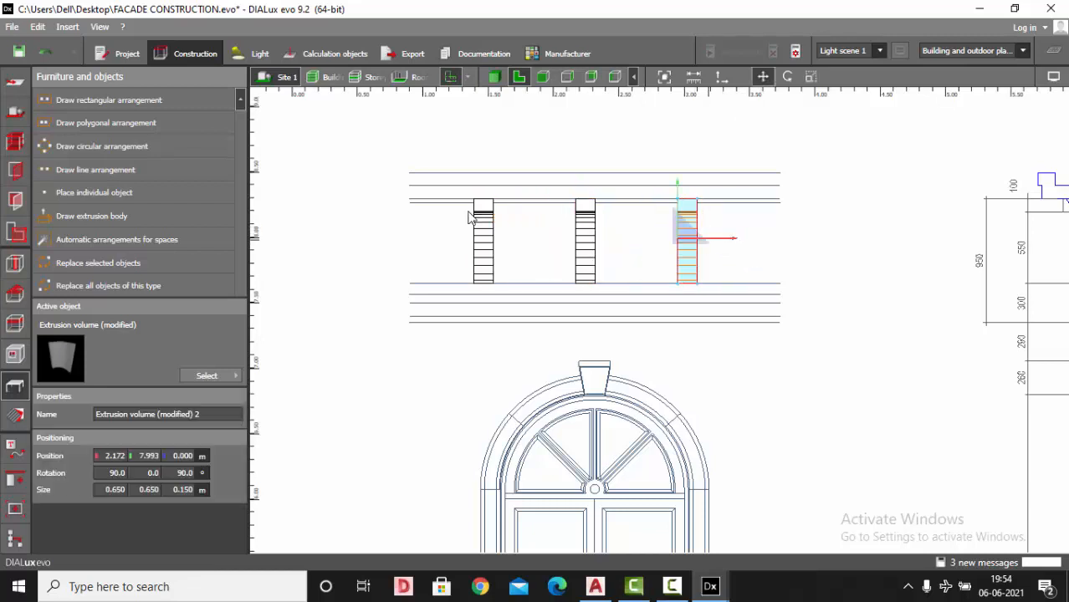
- Group the three upper brackets into one object
scroll(408, 224, "down", 4)
scroll(676, 244, "up", 2)
scroll(917, 242, "down", 2)
scroll(443, 226, "up", 5)
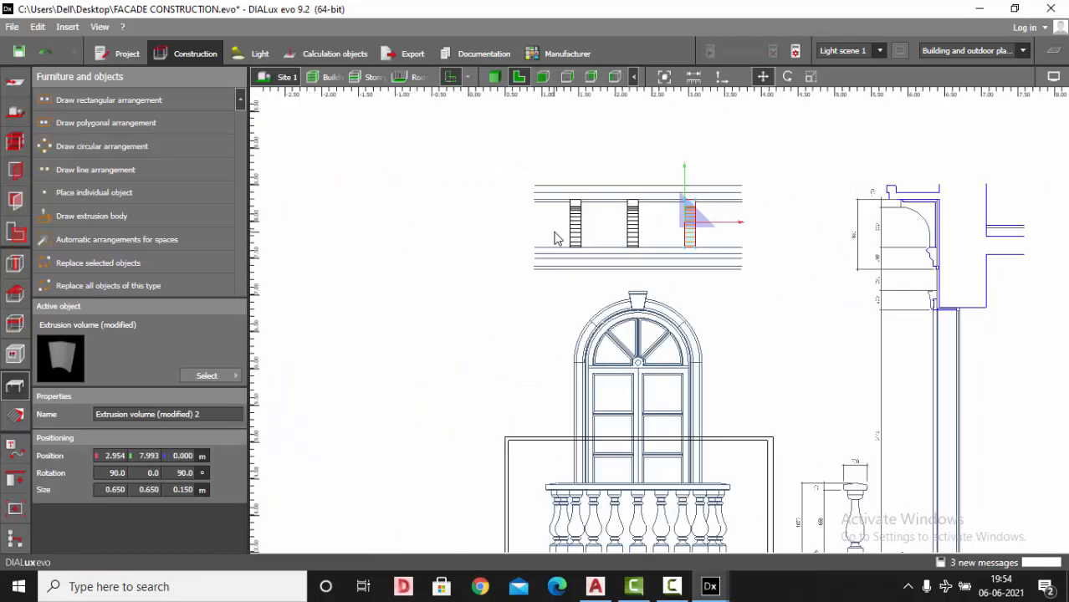
left_click(846, 258)
left_click_drag(805, 270, 541, 171)
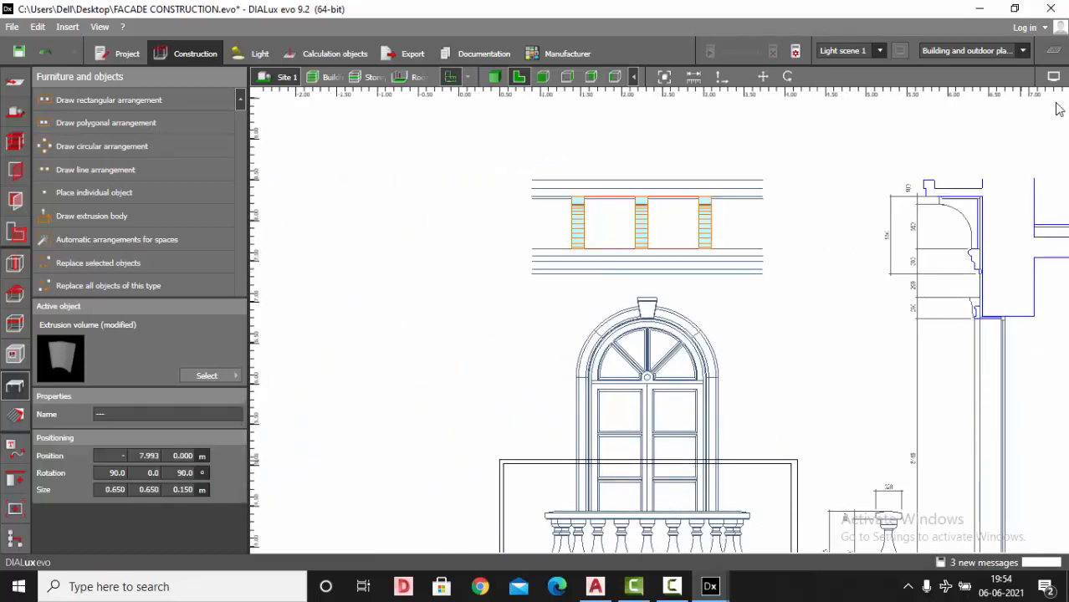
left_click(15, 480)
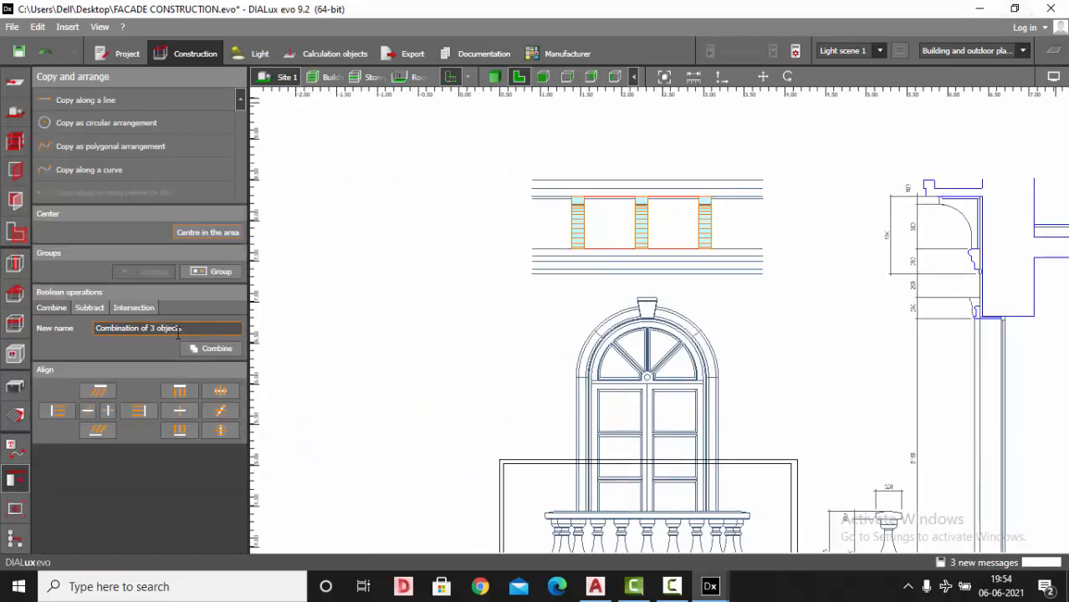
left_click(224, 271)
left_click(527, 280)
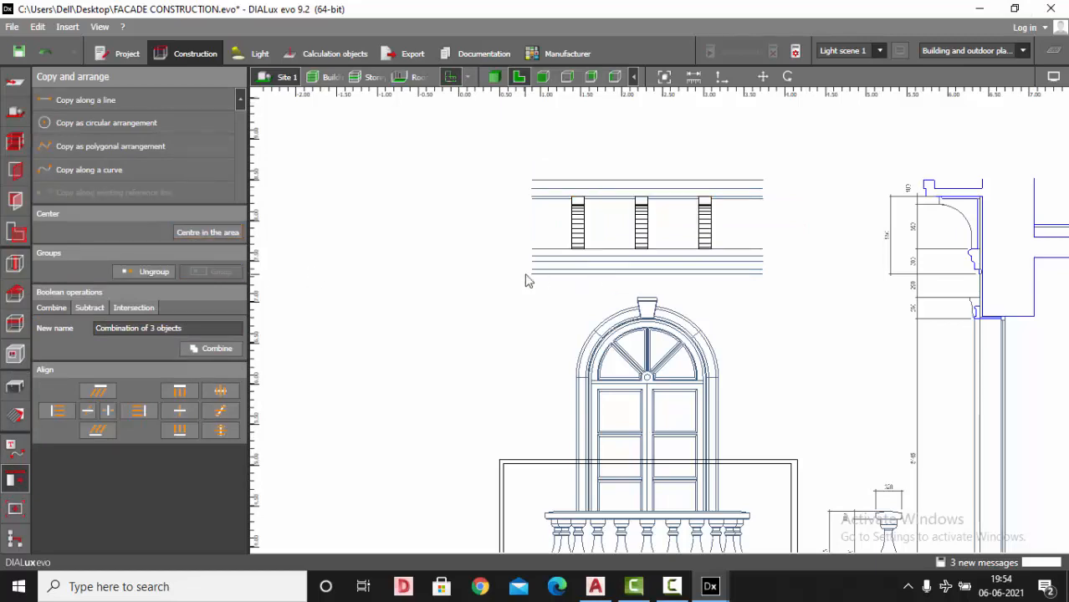
- Draw an extrusion body tracing the top cornice profile in the section, 0.720 m by 0.200 m overall, and close its outline
scroll(405, 265, "down", 4)
scroll(713, 205, "up", 4)
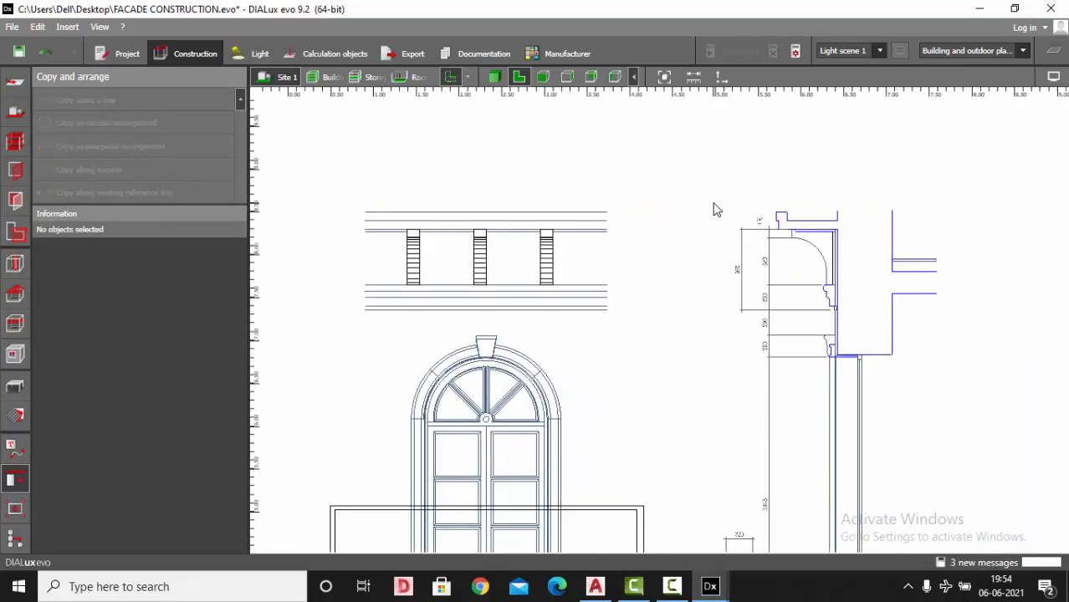
scroll(818, 245, "up", 4)
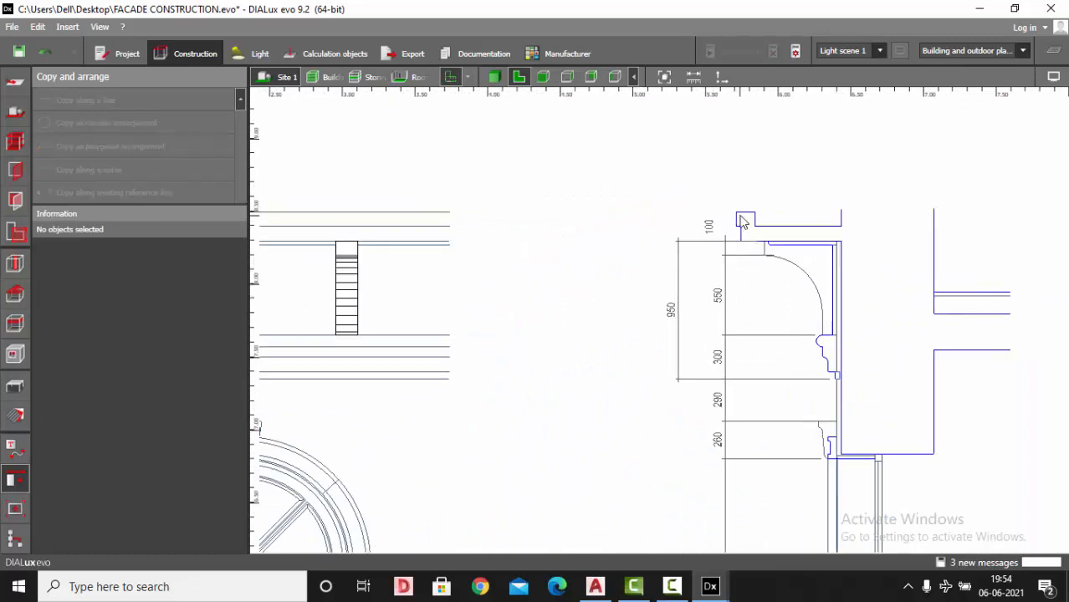
left_click(15, 388)
left_click(92, 216)
scroll(784, 232, "up", 3)
left_click(888, 249)
left_click(700, 249)
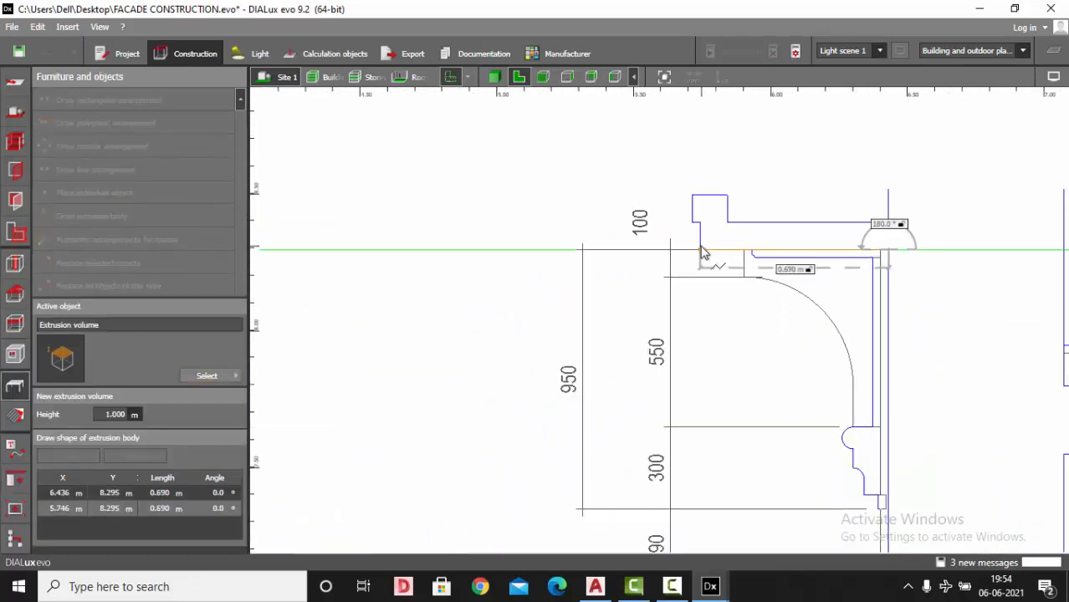
left_click(699, 223)
left_click(692, 223)
left_click(692, 195)
left_click(727, 196)
left_click(726, 222)
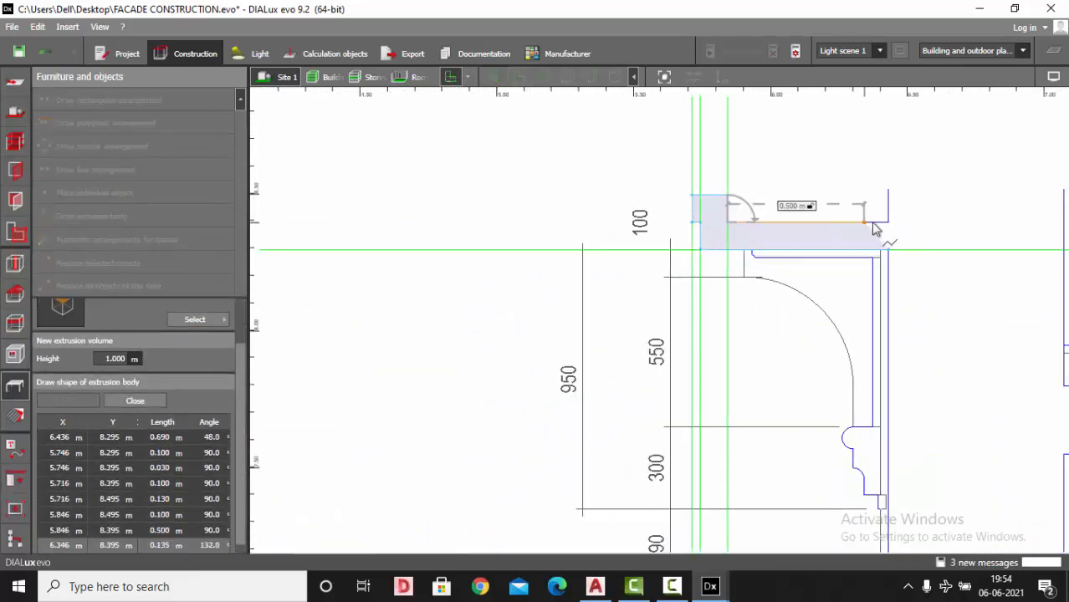
left_click(887, 223)
right_click(866, 232)
left_click(874, 242)
- Rotate the top cornice body 90° about X and 90° about Z
scroll(870, 233, "down", 2)
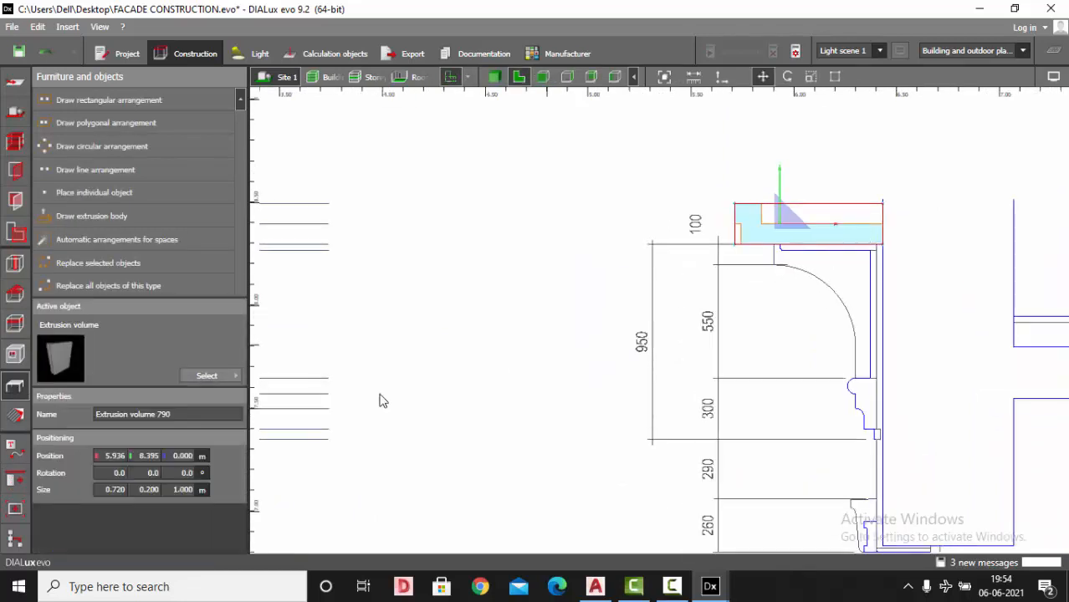
left_click(123, 473)
type("90")
key("Return")
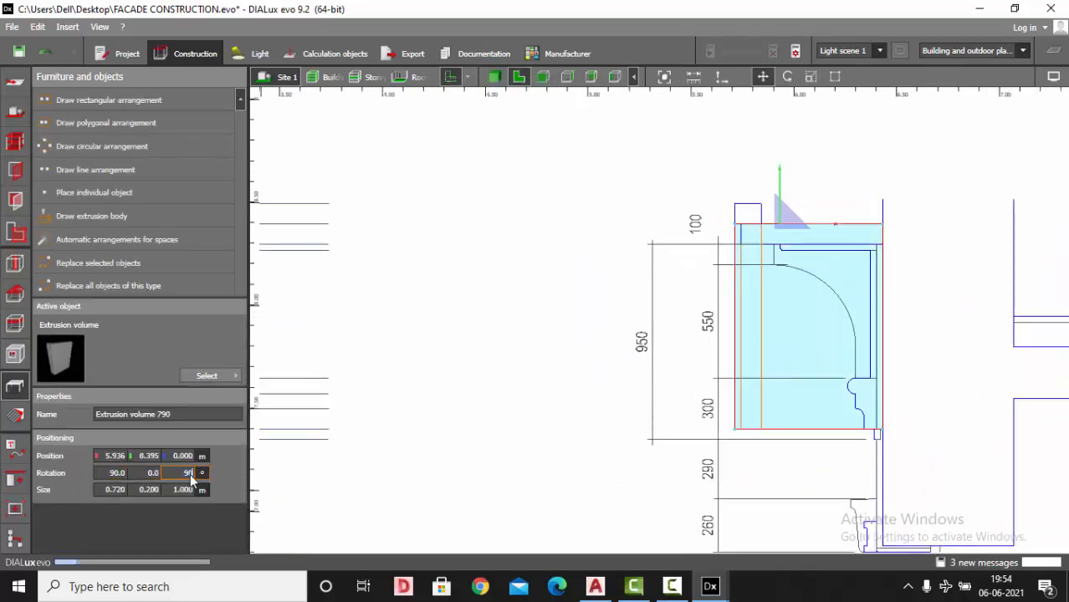
key("Return")
- Move the top cornice body to the cornice's left end in the elevation, at X 0.899 m and Y 8.495 m, and show it in 3D
scroll(403, 425, "down", 3)
left_click_drag(828, 271, 337, 268)
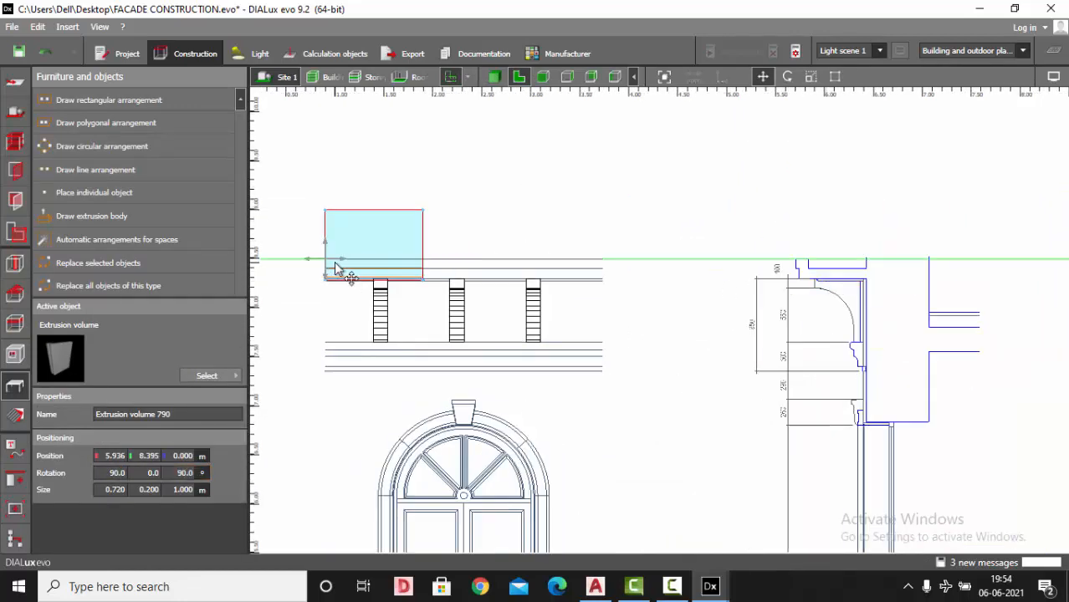
scroll(327, 289, "up", 3)
left_click(495, 77)
left_click(921, 391)
right_click_drag(921, 390, 870, 239)
scroll(872, 240, "up", 3)
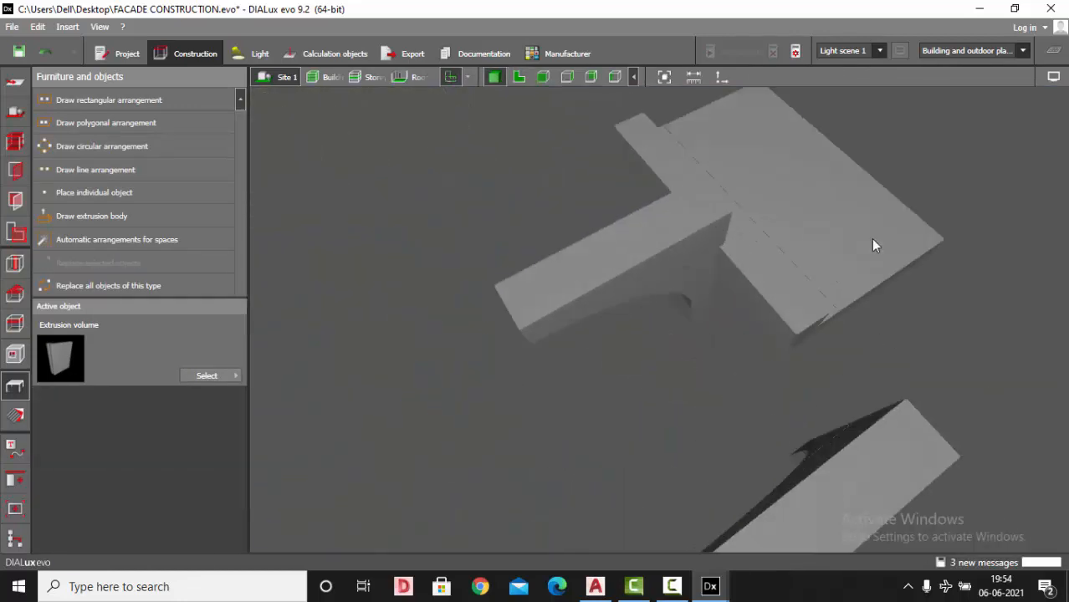
- Try further rotations of the top cornice body, including 180° about Z, and compare it with the brackets in 3D
left_click(872, 245)
scroll(873, 245, "down", 2)
type("90")
key("Return")
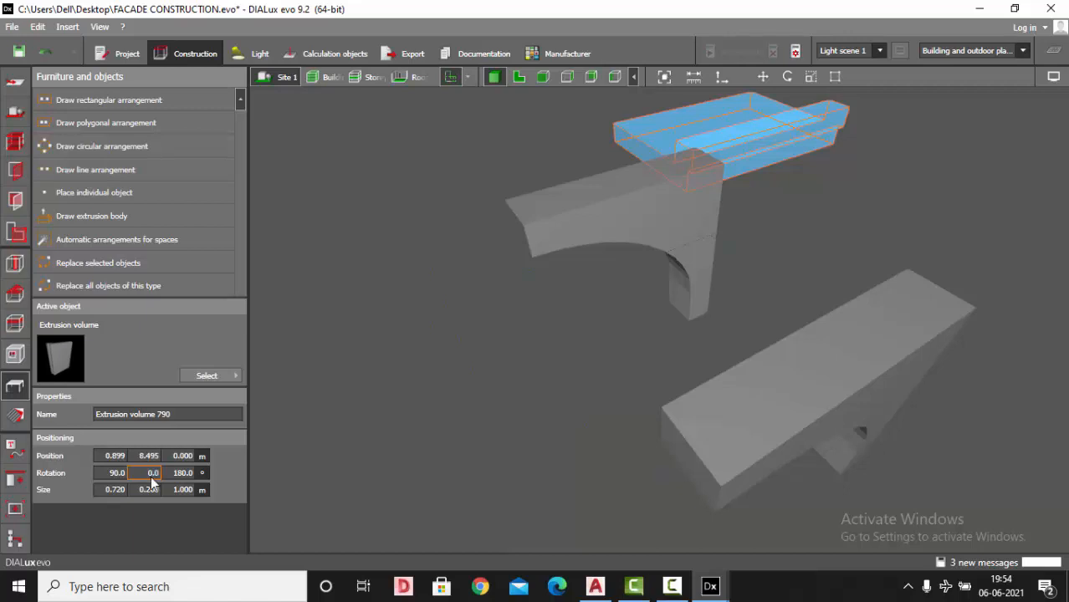
type("90")
key("Return")
left_click(423, 349)
right_click_drag(422, 350, 577, 184)
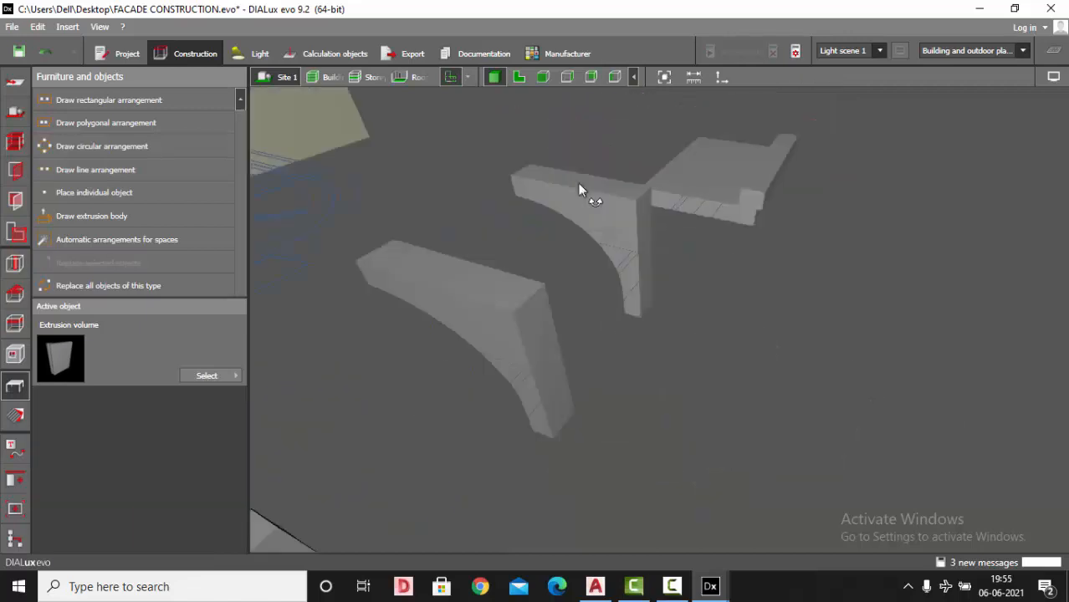
- Try a freehand rotation of the top cornice body in 3D and undo it
scroll(721, 179, "up", 3)
left_click(723, 181)
right_click_drag(722, 181, 753, 117)
left_click(787, 77)
left_click_drag(696, 224, 635, 183)
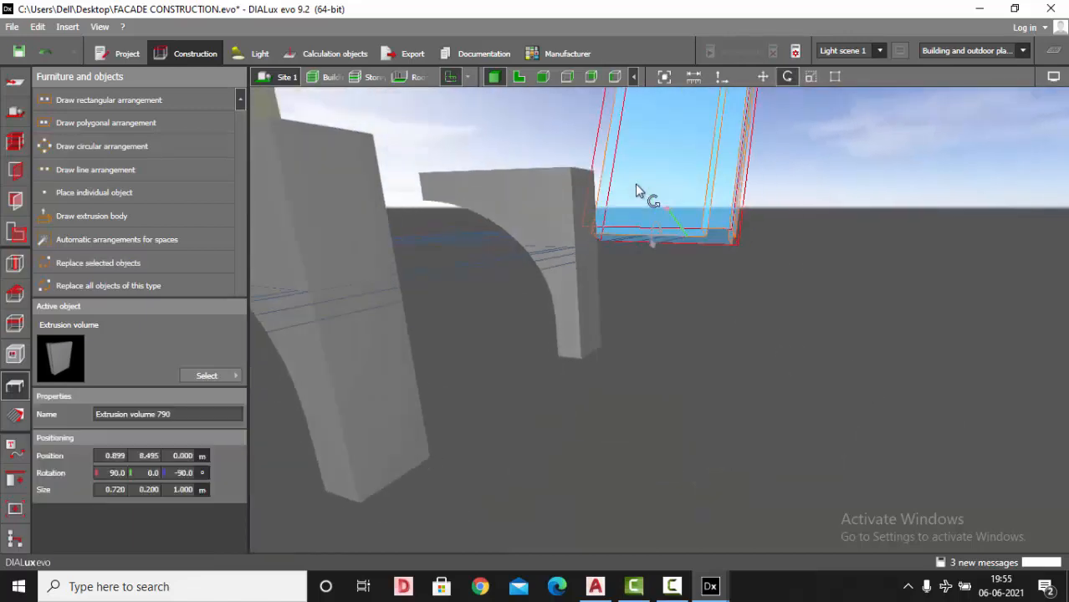
key("ctrl+z")
- Rotate the top cornice body in 3D and adjust its angles to 0° about X, 90° about Y and -180° about Z
scroll(746, 235, "down", 1)
right_click_drag(746, 237, 758, 238)
scroll(758, 238, "down", 2)
left_click_drag(696, 286, 612, 412)
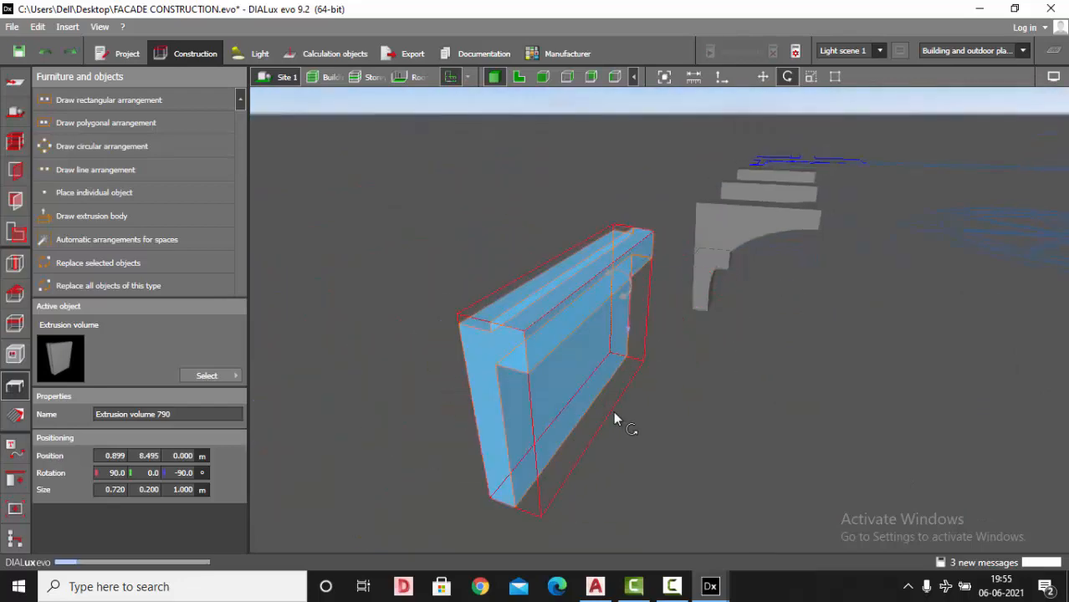
type("0")
key("Return")
left_click(423, 329)
right_click_drag(422, 330, 498, 240)
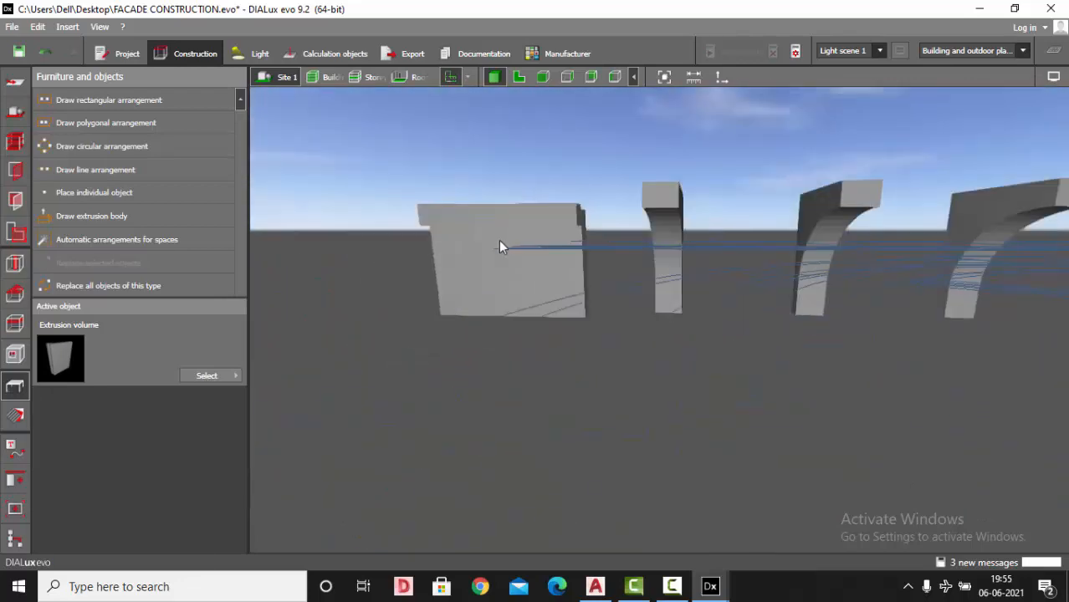
- Move the rotated cornice body onto the left end of the top cornice lines, at X 1.899 m and Y 8.395 m
left_click(498, 240)
left_click(545, 80)
left_click(520, 82)
scroll(651, 174, "down", 2)
middle_click_drag(651, 173, 687, 172)
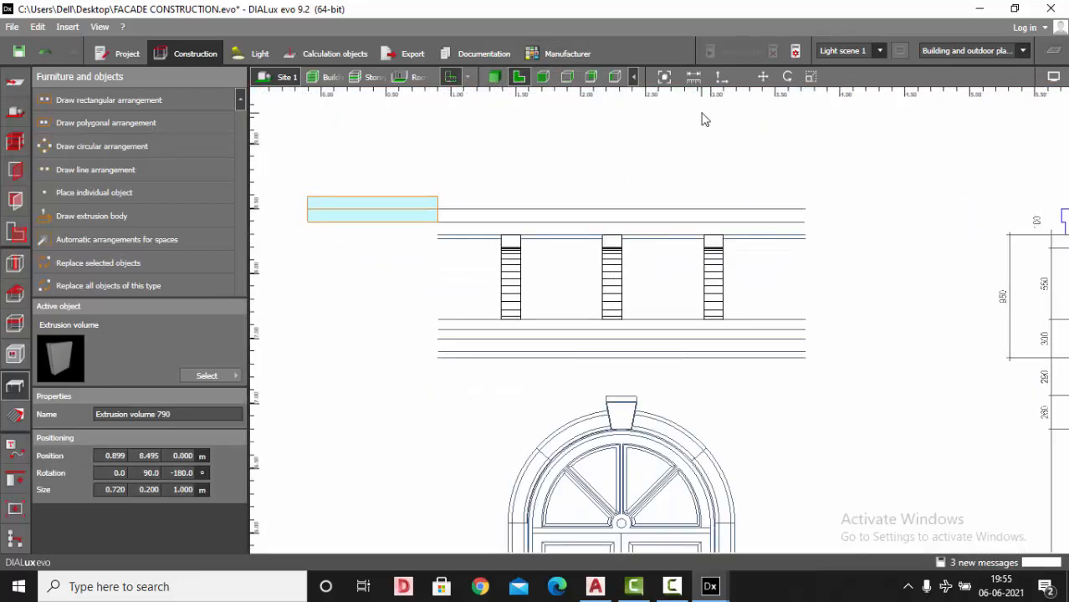
left_click(762, 78)
scroll(425, 210, "up", 3)
left_click_drag(447, 203, 657, 223)
scroll(529, 215, "down", 3)
- Stretch the cornice body along the full top cornice to a length of 2.849 m
left_click(811, 77)
scroll(592, 247, "up", 3)
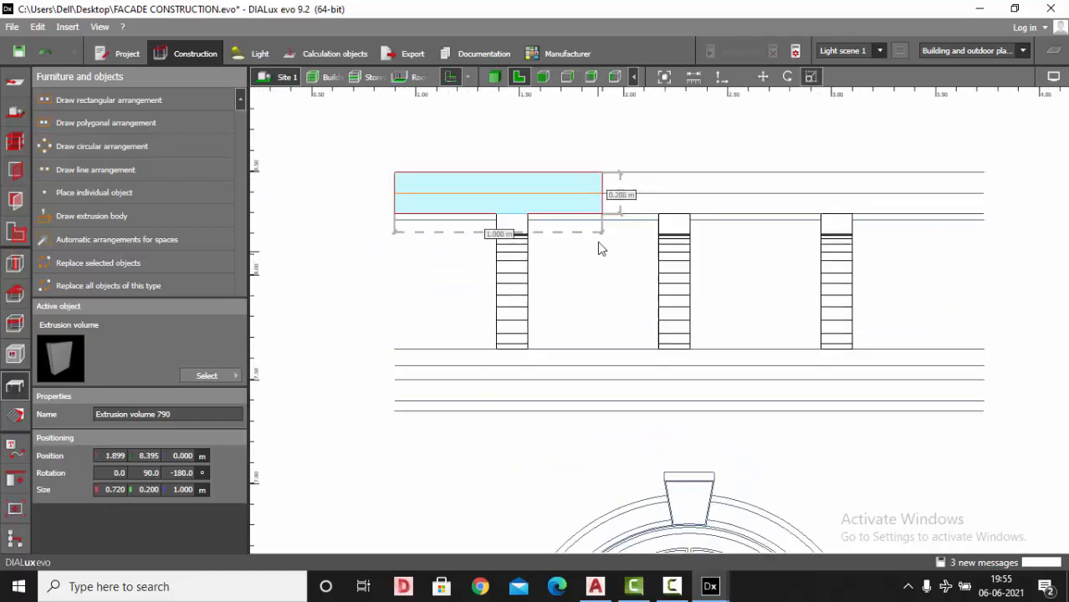
left_click_drag(602, 195, 979, 201)
- Compare the stretched cornice body's orientation with the brackets and the section drawing in plan, front and 3D views
left_click(494, 77)
right_click_drag(526, 156, 759, 112)
left_click(543, 78)
scroll(543, 135, "down", 2)
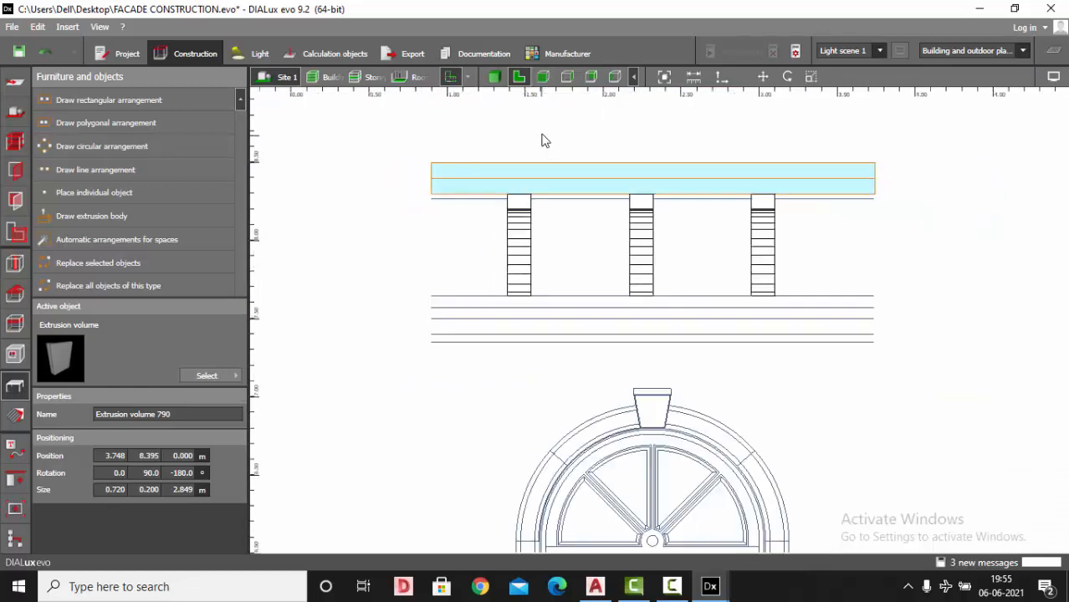
left_click(543, 81)
left_click(495, 77)
left_click(518, 76)
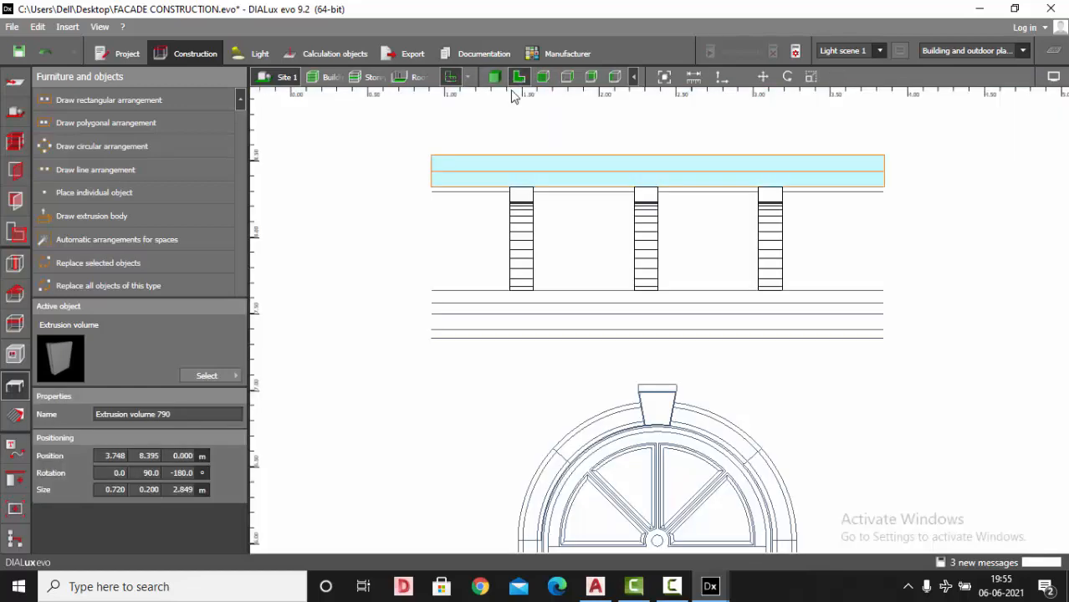
scroll(468, 209, "down", 2)
scroll(660, 218, "up", 2)
scroll(585, 209, "down", 3)
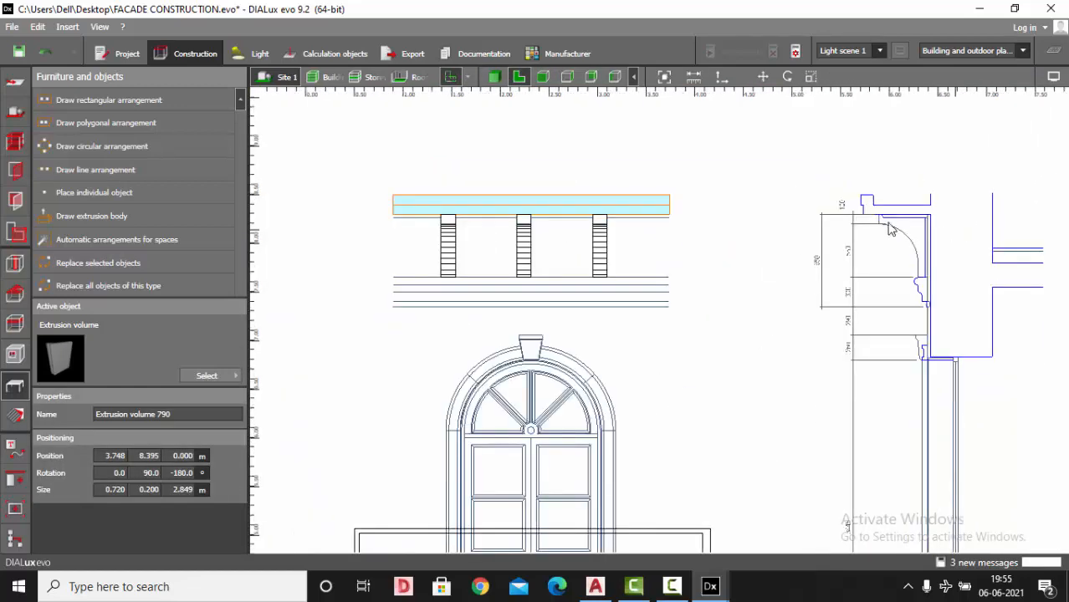
left_click(495, 76)
right_click_drag(631, 178, 642, 201)
left_click(519, 76)
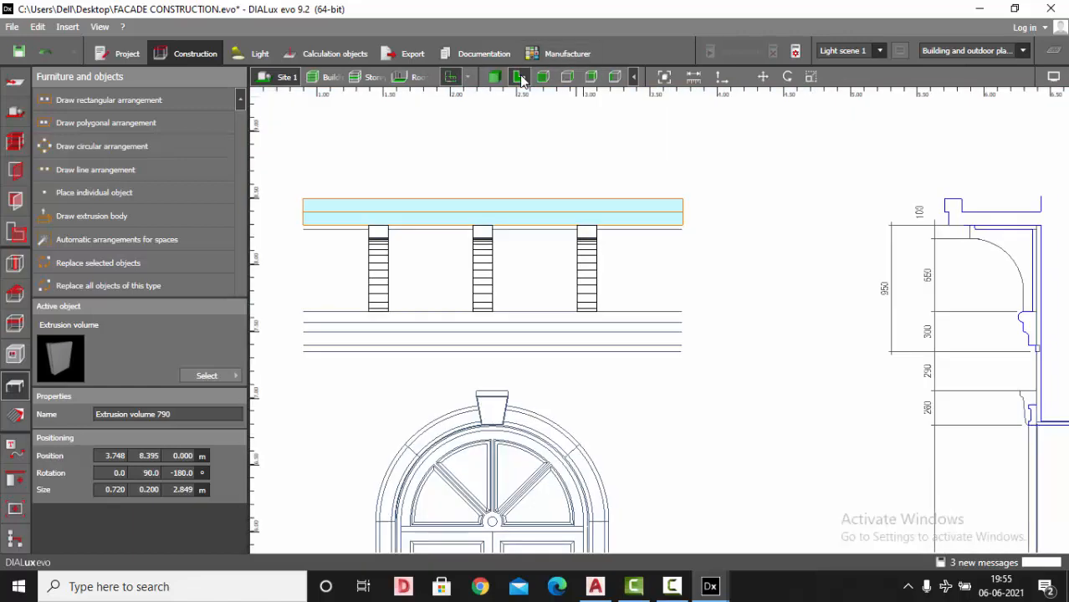
left_click(493, 78)
right_click_drag(490, 129, 656, 249)
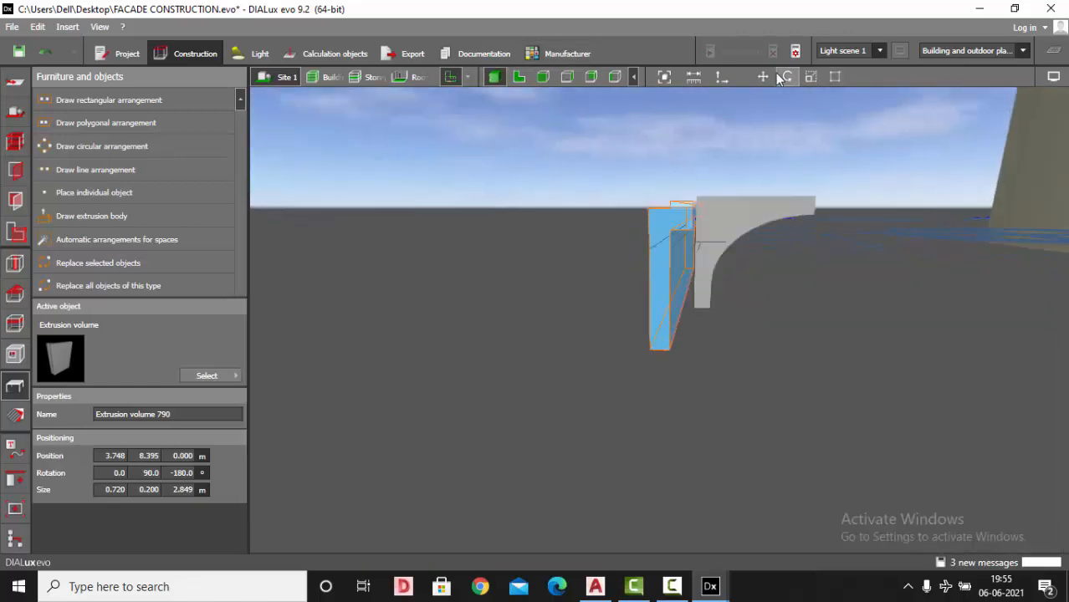
- Rotate the top cornice body to 90° about X, 0° about Y and 90° about Z, keeping it along the cornice lines
left_click_drag(749, 231, 769, 247)
left_click(520, 76)
left_click_drag(620, 209, 311, 209)
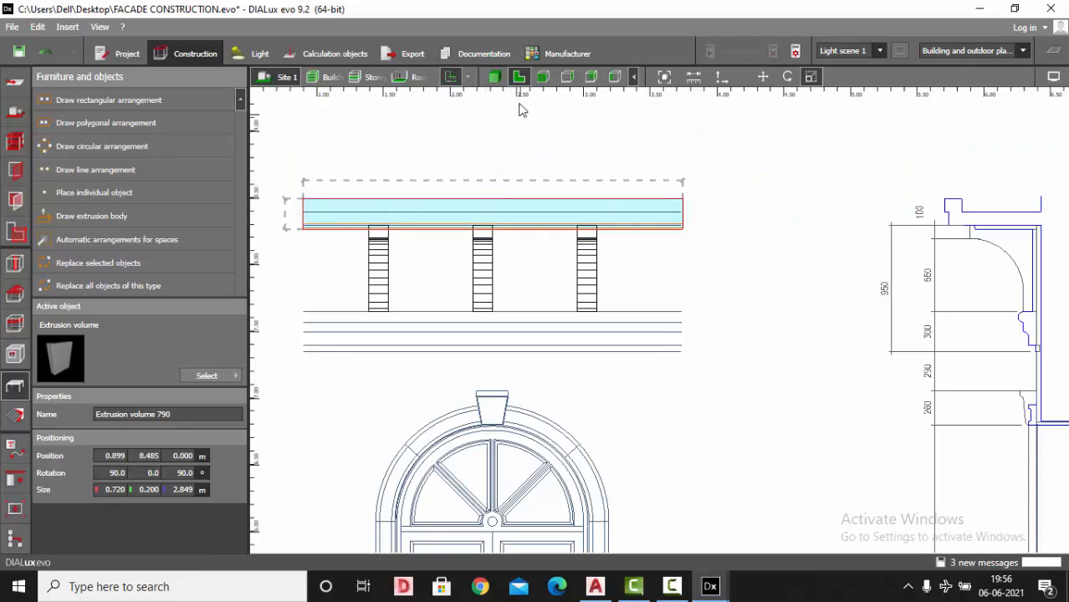
- Scale the cornice body's height down to 0.230 m in 3D, placing it at Y 8.336 m and Z 0.328 m
left_click(494, 77)
left_click_drag(677, 211, 682, 78)
left_click(736, 151)
right_click_drag(745, 168, 614, 254)
left_click(735, 230)
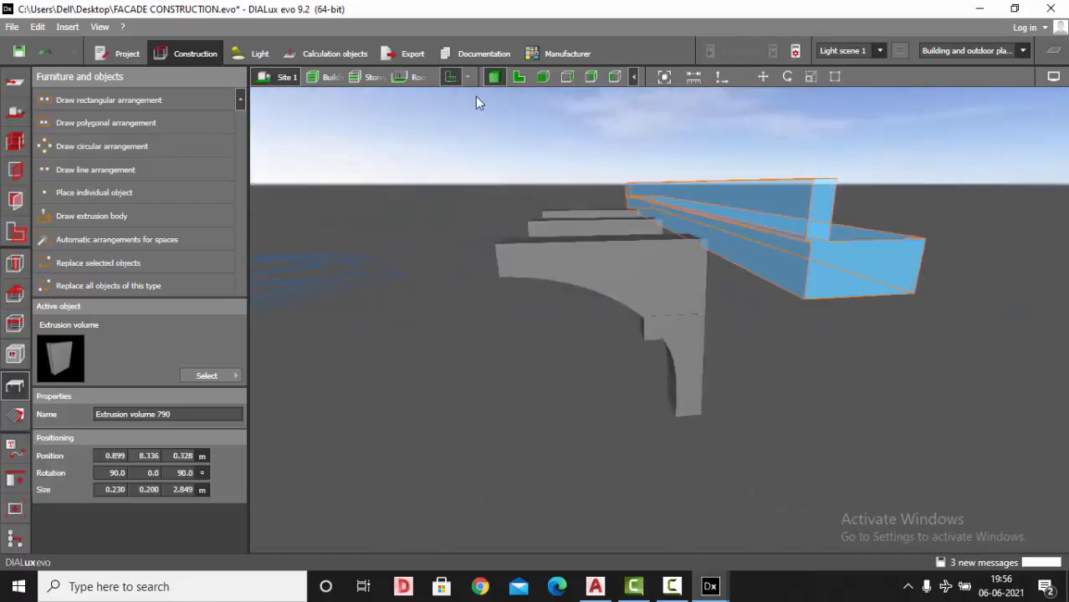
- Move the cornice body to Y 8.136 m over the brackets in plan and stretch its depth past the bracket fronts
left_click(518, 76)
middle_click_drag(575, 219, 620, 212)
scroll(620, 211, "down", 1)
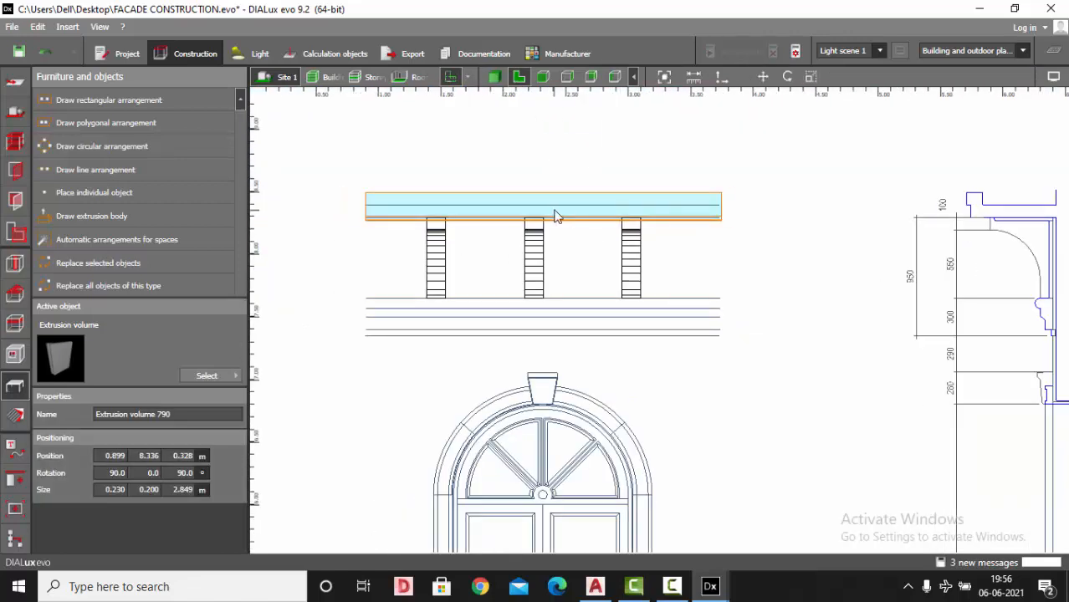
left_click(762, 76)
left_click_drag(365, 164, 365, 189)
left_click(635, 253)
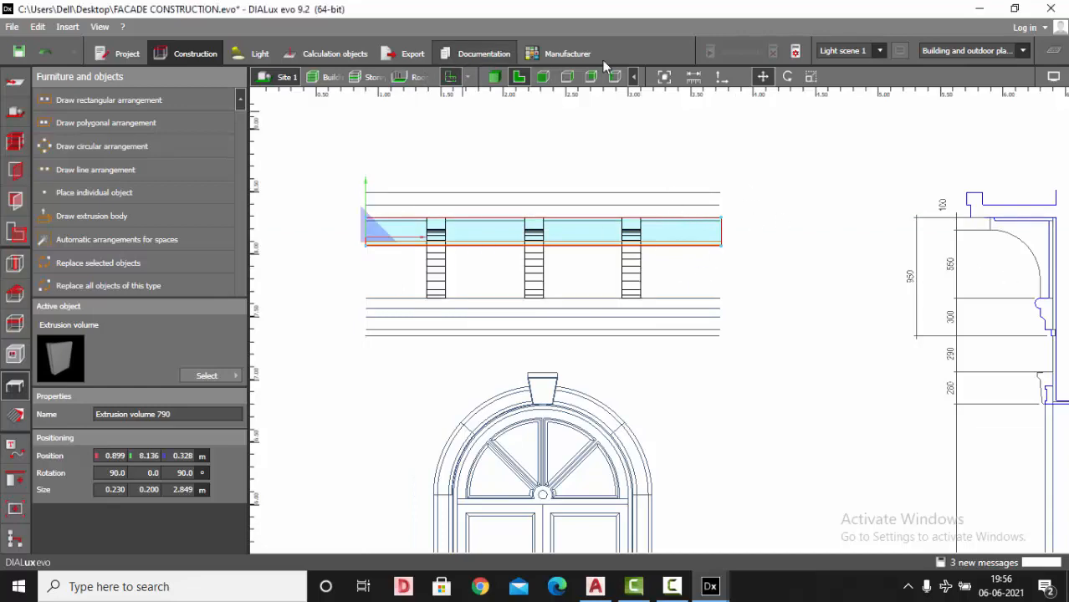
left_click_drag(544, 253, 543, 316)
- Select the cornice body together with the three curved brackets and group them
left_click(495, 77)
right_click_drag(623, 189, 752, 233)
left_click(751, 233)
left_click(606, 233, "ctrl")
left_click(15, 478)
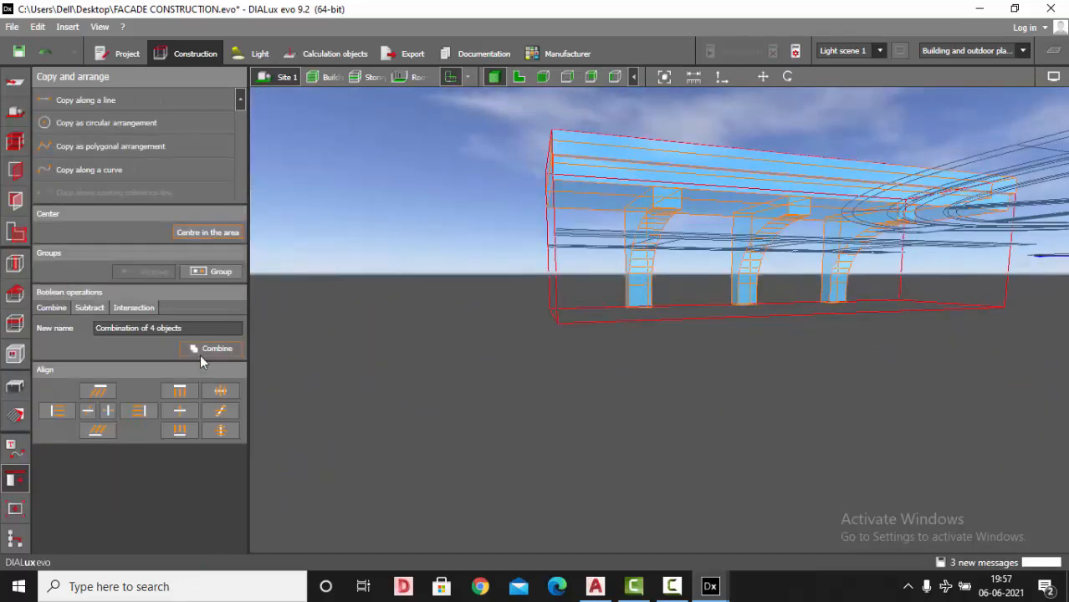
- Move the grouped cornice and brackets in 3D from the elevation drawing to in front of the tower's facade
left_click(518, 77)
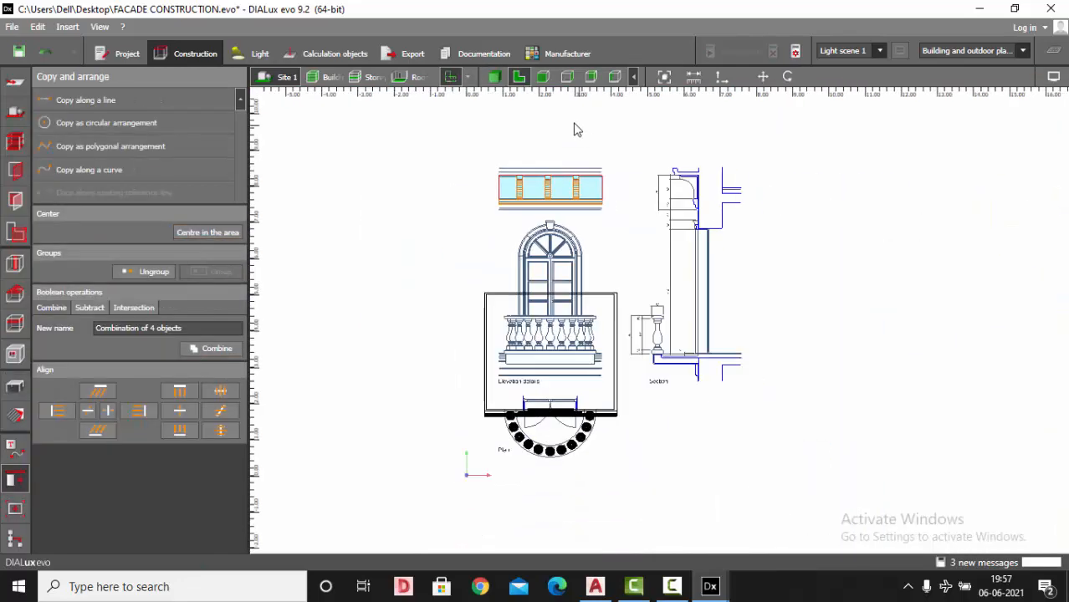
left_click(496, 77)
scroll(585, 299, "down", 5)
right_click_drag(630, 321, 779, 311)
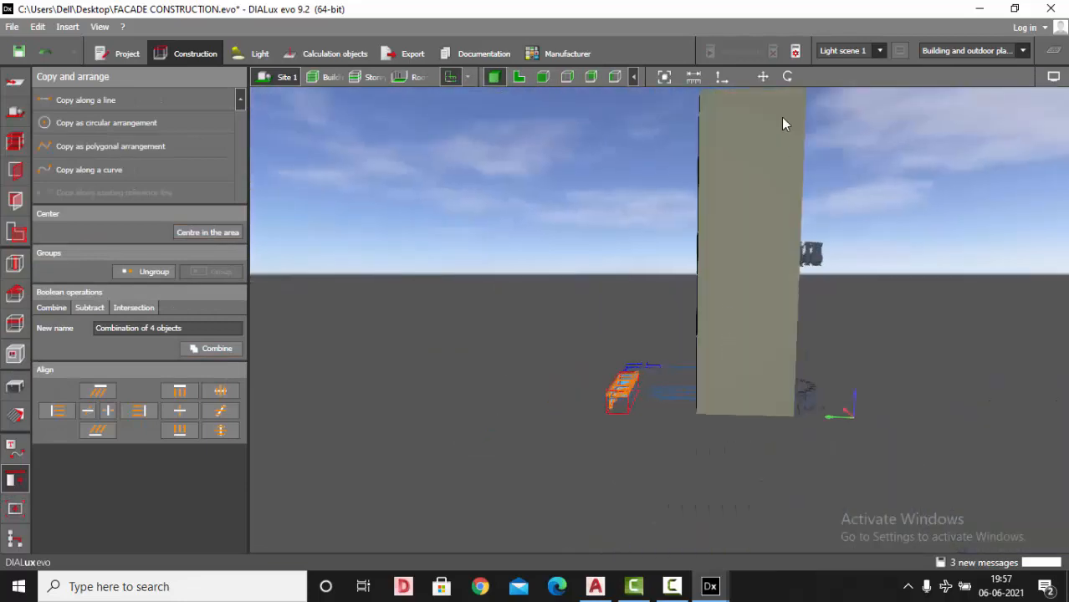
left_click_drag(570, 390, 751, 405)
right_click_drag(912, 473, 763, 483)
- Raise the cornice and bracket group in the front elevation to the string course above the lower arched window
left_click(567, 77)
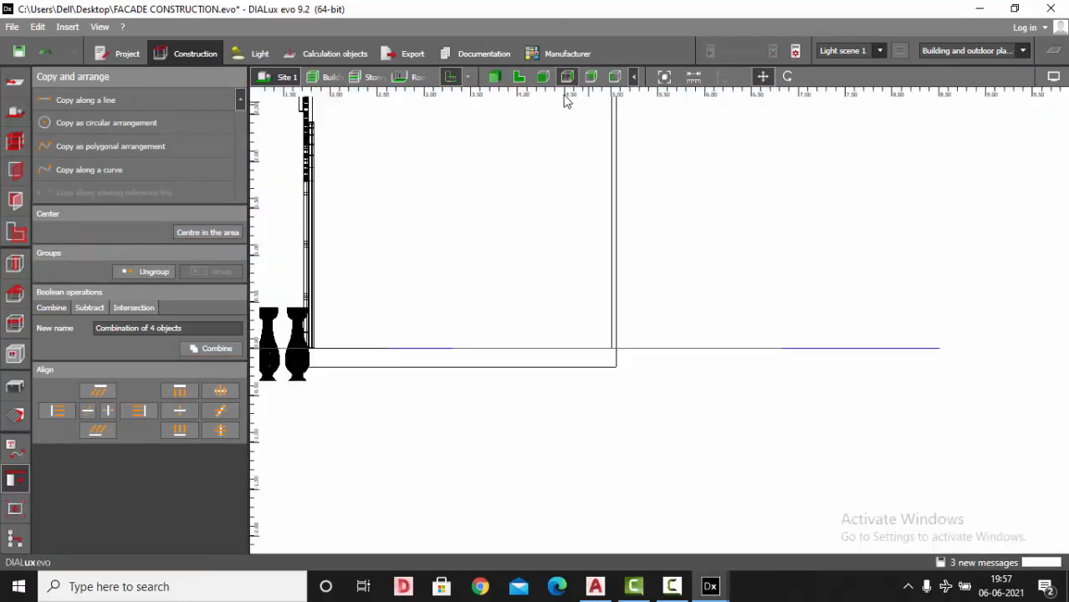
left_click(543, 77)
scroll(596, 188, "down", 3)
scroll(604, 203, "up", 4)
left_click_drag(643, 343, 644, 132)
middle_click_drag(640, 150, 616, 276)
scroll(616, 277, "up", 3)
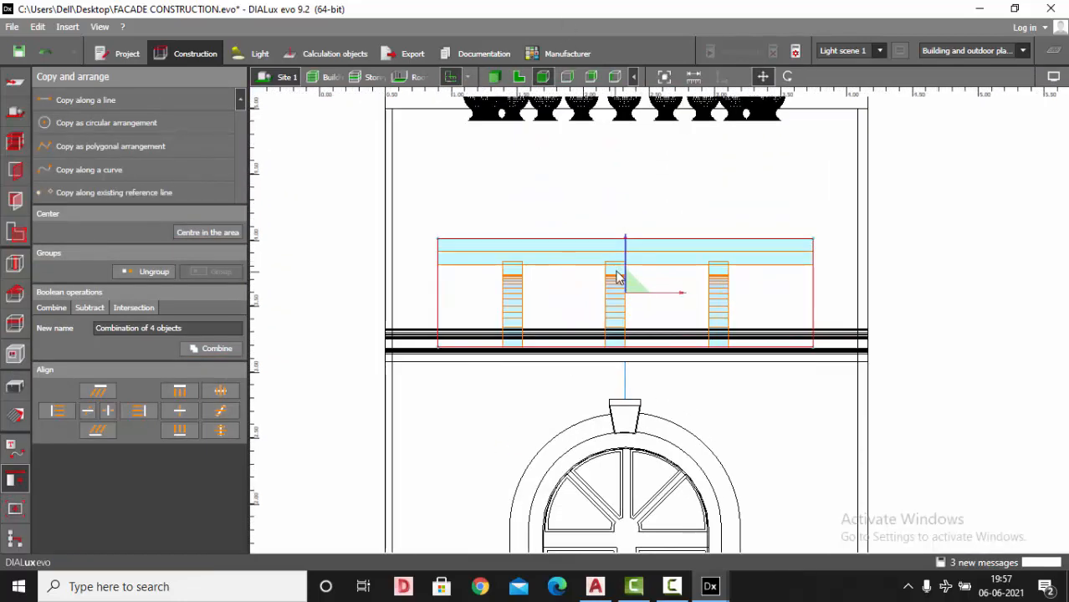
- Check the cornice against the section drawing and move the group back in plan until it meets the tower's front wall
left_click(518, 77)
scroll(630, 213, "up", 6)
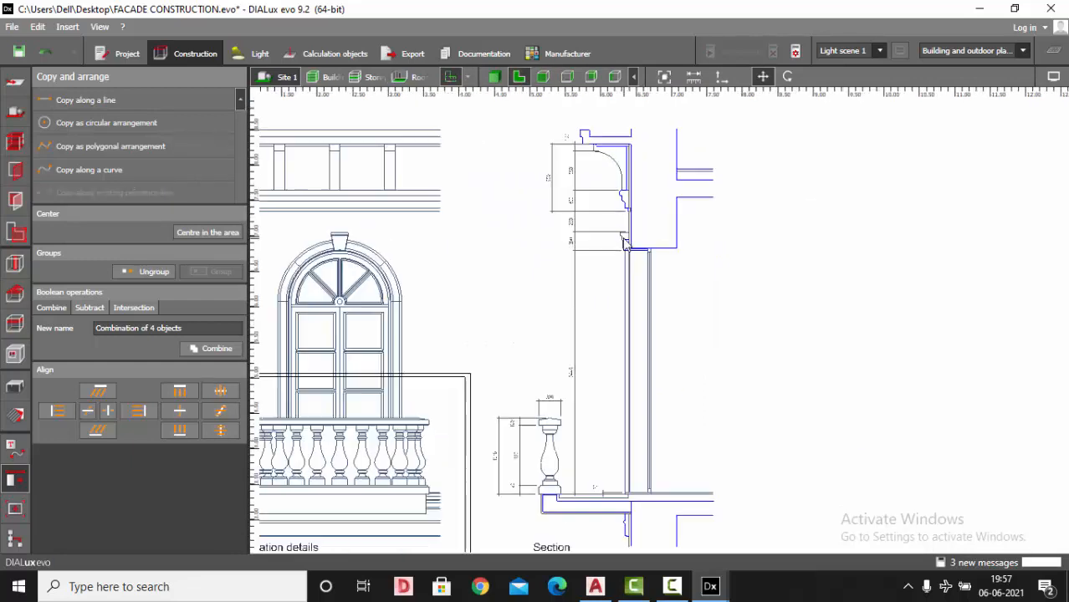
scroll(640, 216, "up", 2)
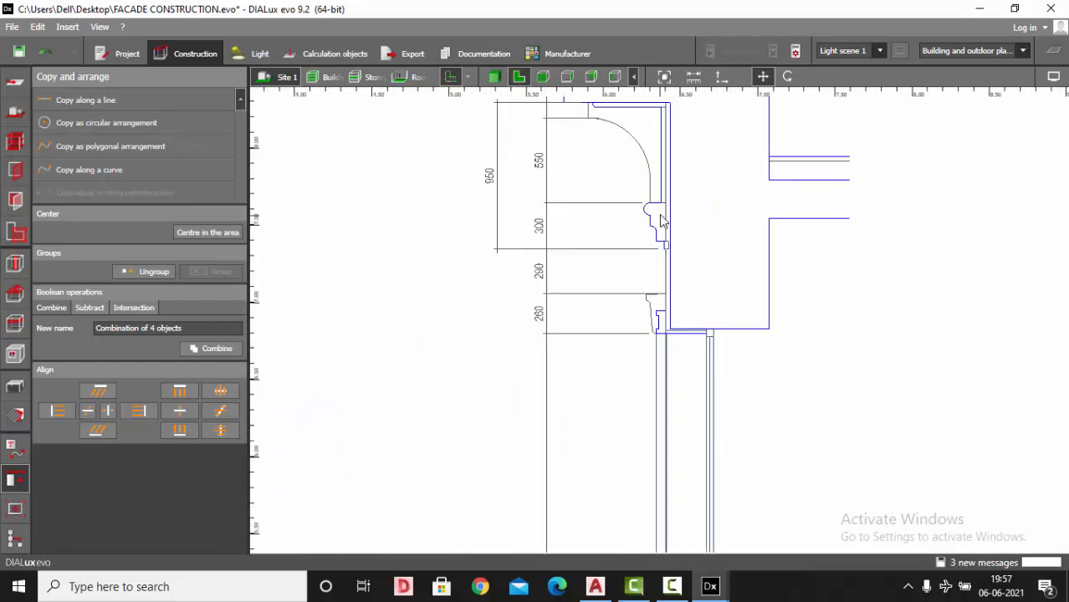
scroll(669, 132, "down", 8)
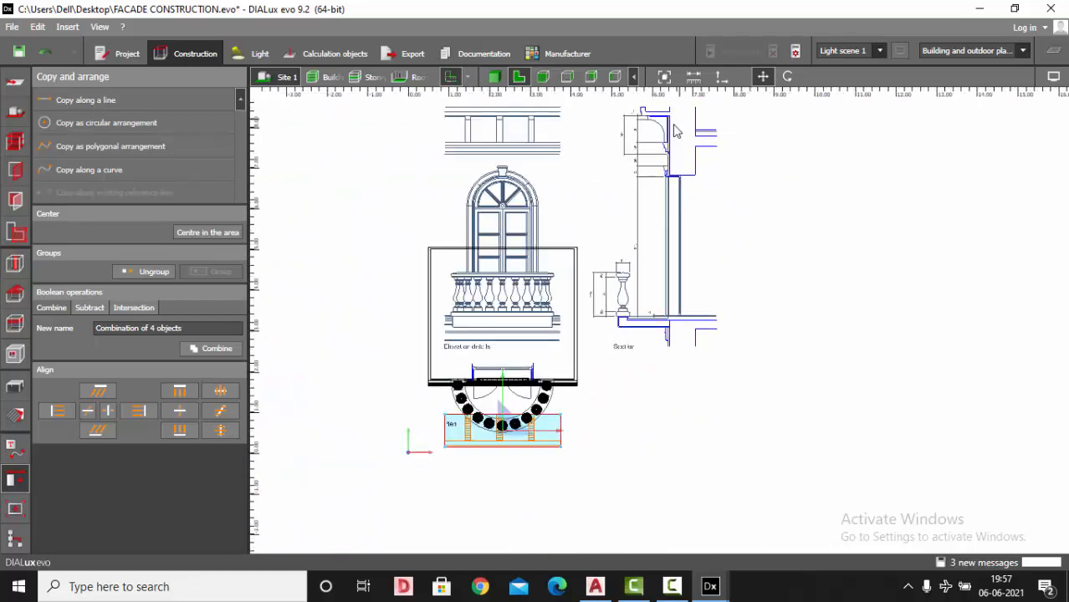
scroll(435, 445, "up", 4)
scroll(544, 339, "up", 1)
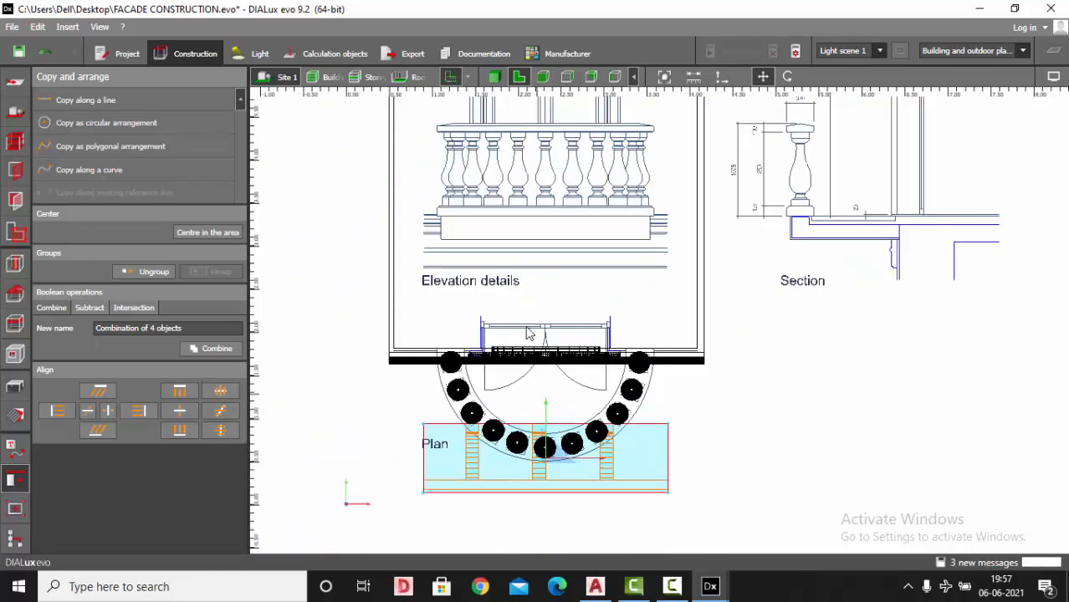
left_click_drag(542, 399, 545, 339)
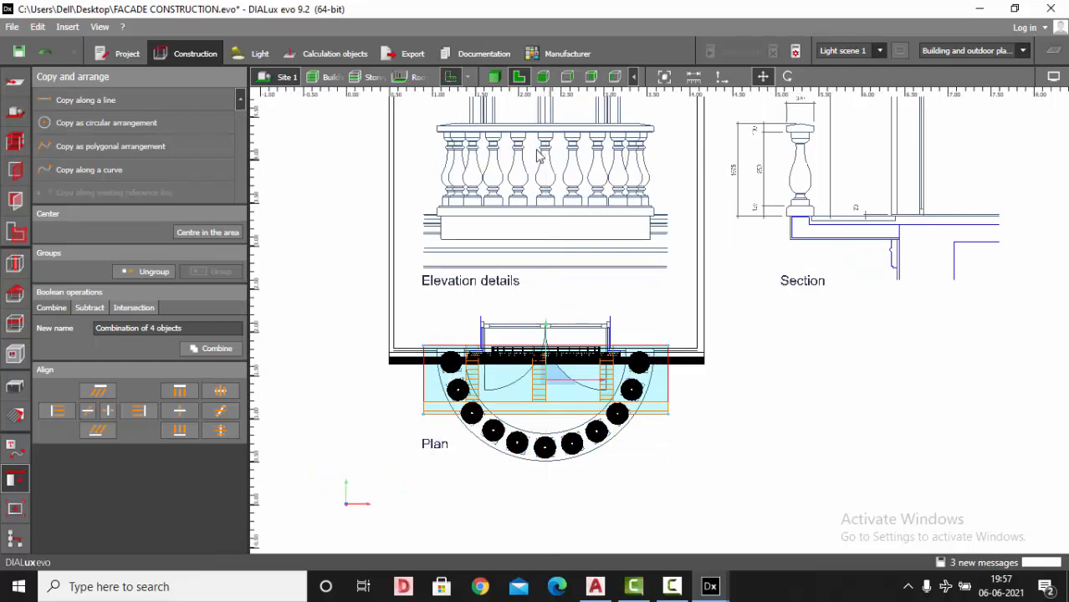
- Seat the group on top of the string course and shift it sideways to centre the middle bracket above the arched window
left_click(496, 77)
scroll(528, 271, "up", 5)
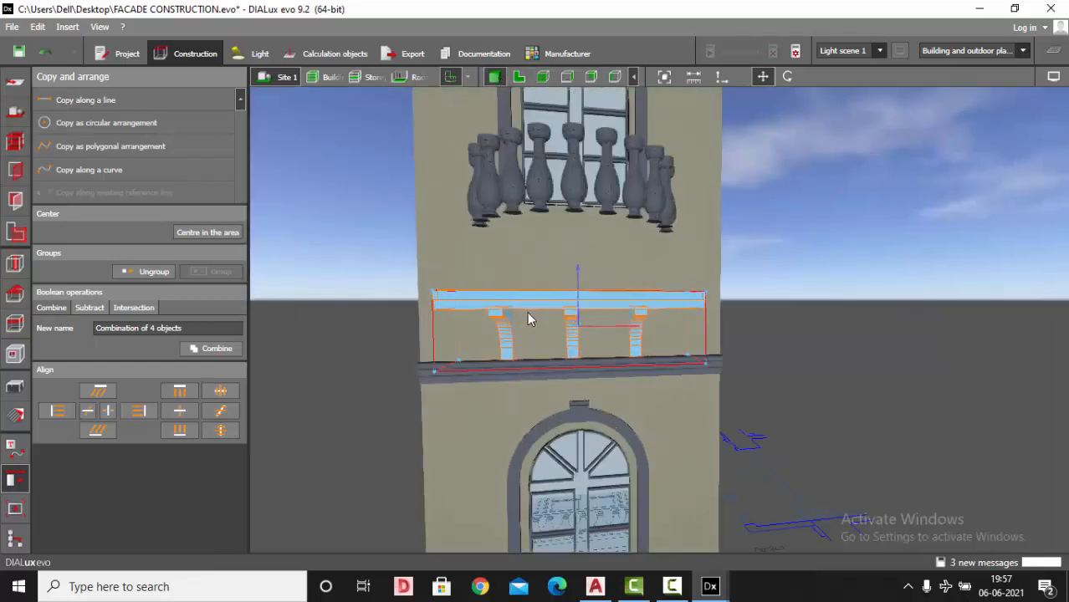
left_click(543, 77)
scroll(596, 275, "up", 3)
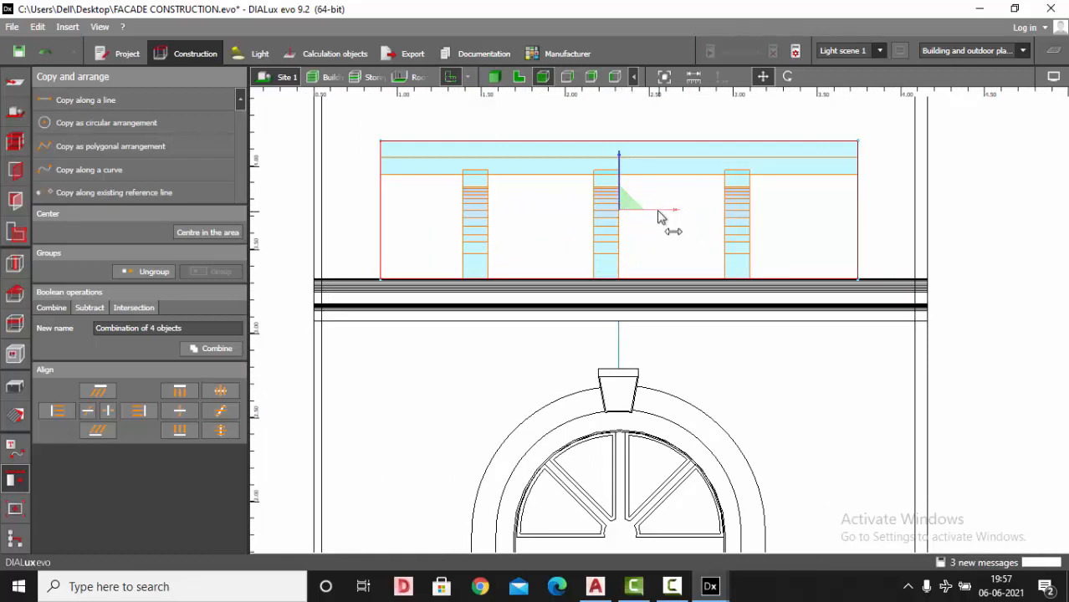
left_click_drag(658, 216, 666, 216)
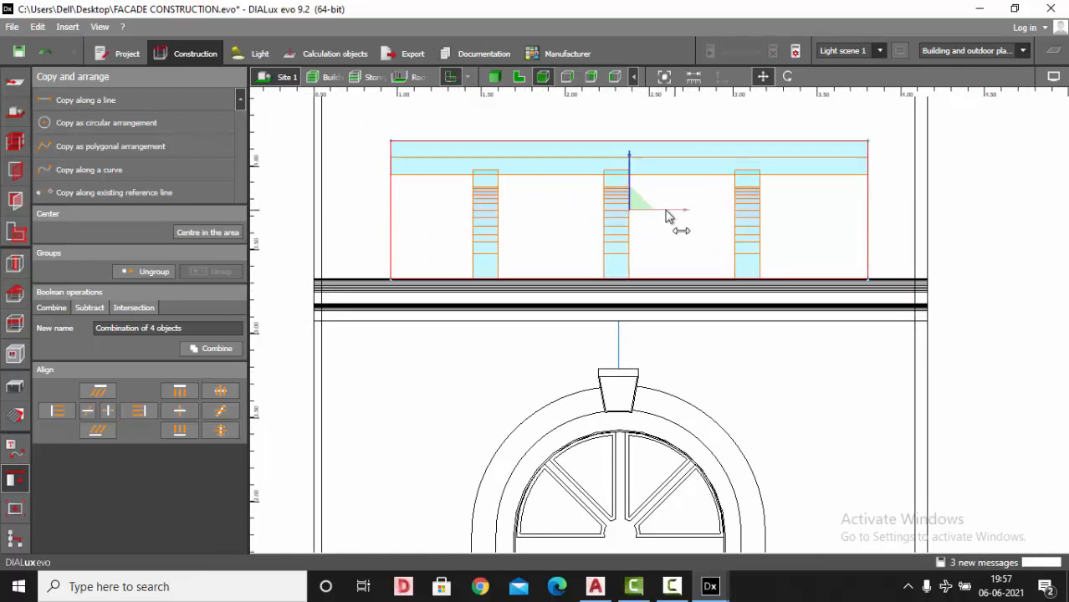
- Align the back of the cornice and bracket group flush with the wall's outer face in the side view
left_click(567, 77)
scroll(594, 161, "up", 3)
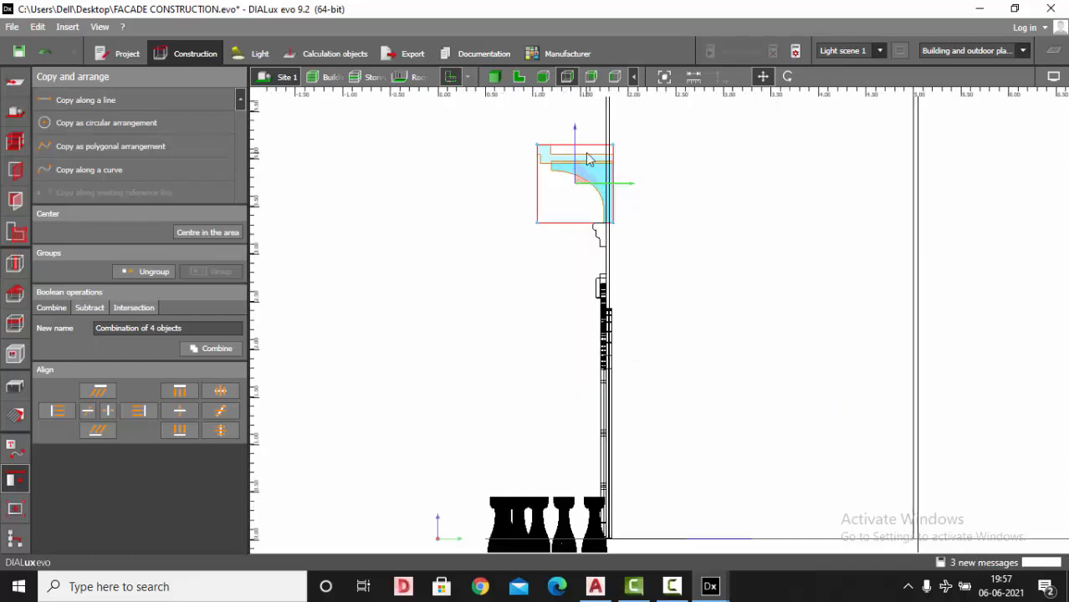
scroll(595, 167, "up", 3)
left_click_drag(623, 332, 608, 334)
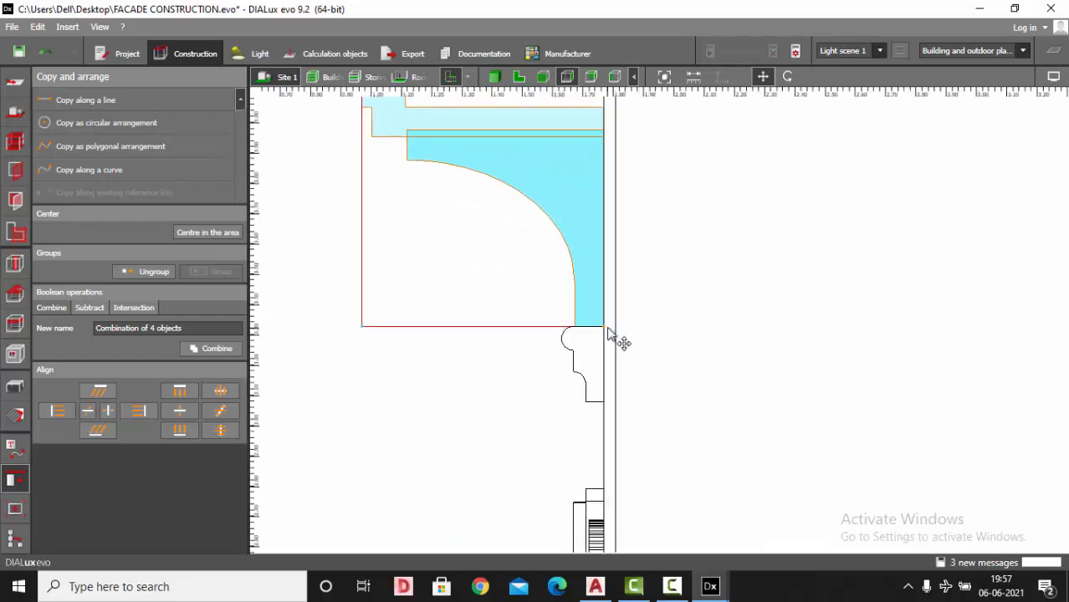
scroll(657, 334, "down", 3)
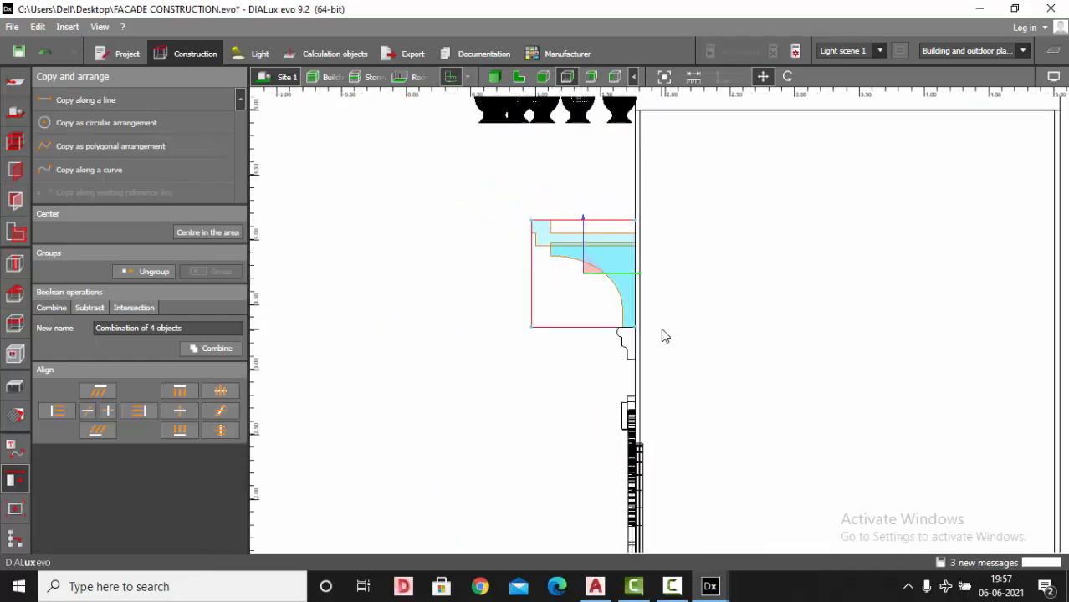
- Pick the 7001 (Silver grey) material from the string course and apply it to the cornice and brackets
left_click(494, 76)
mouse_move(656, 230)
left_mouse_down()
mouse_move(598, 250)
mouse_move(676, 230)
left_mouse_up()
left_click(677, 230)
left_click(15, 416)
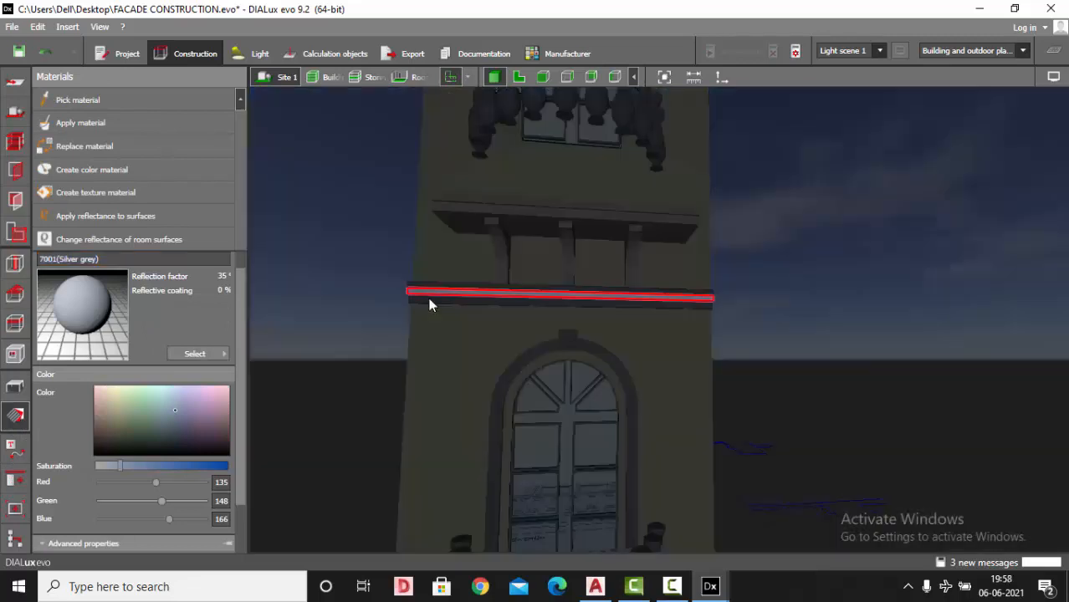
left_click(428, 303)
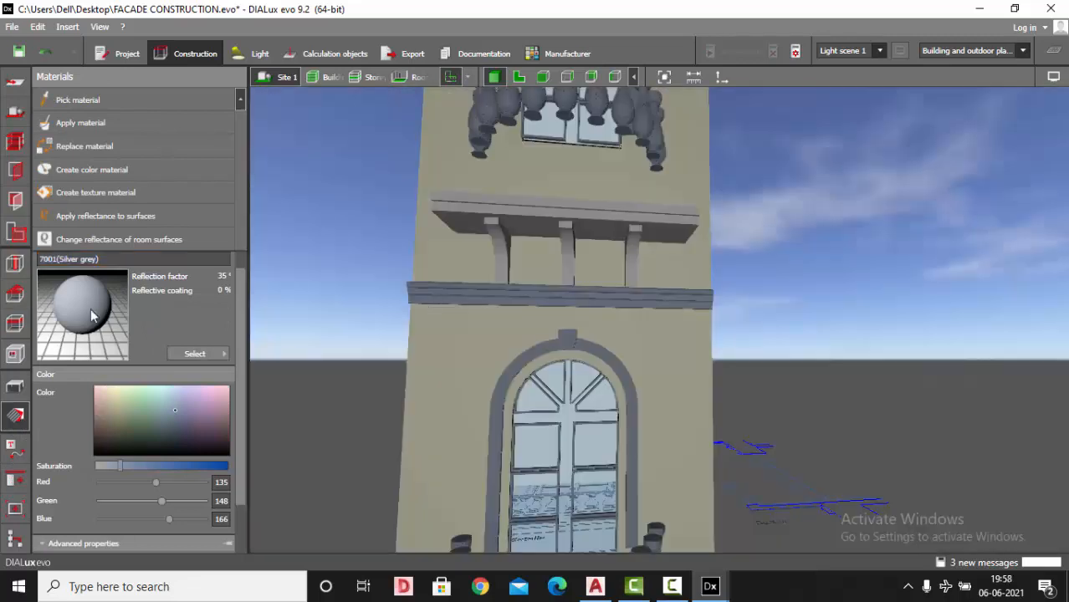
left_click(207, 542)
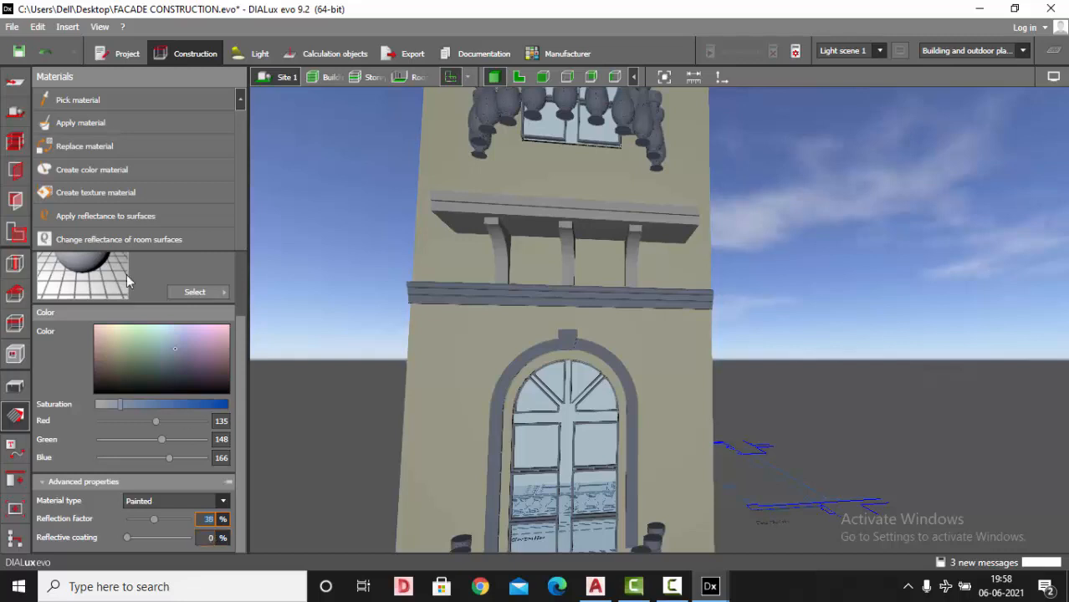
left_click(100, 152)
scroll(467, 204, "down", 2)
mouse_move(726, 248)
right_mouse_down()
mouse_move(699, 275)
mouse_move(727, 259)
right_mouse_up()
scroll(605, 294, "down", 4)
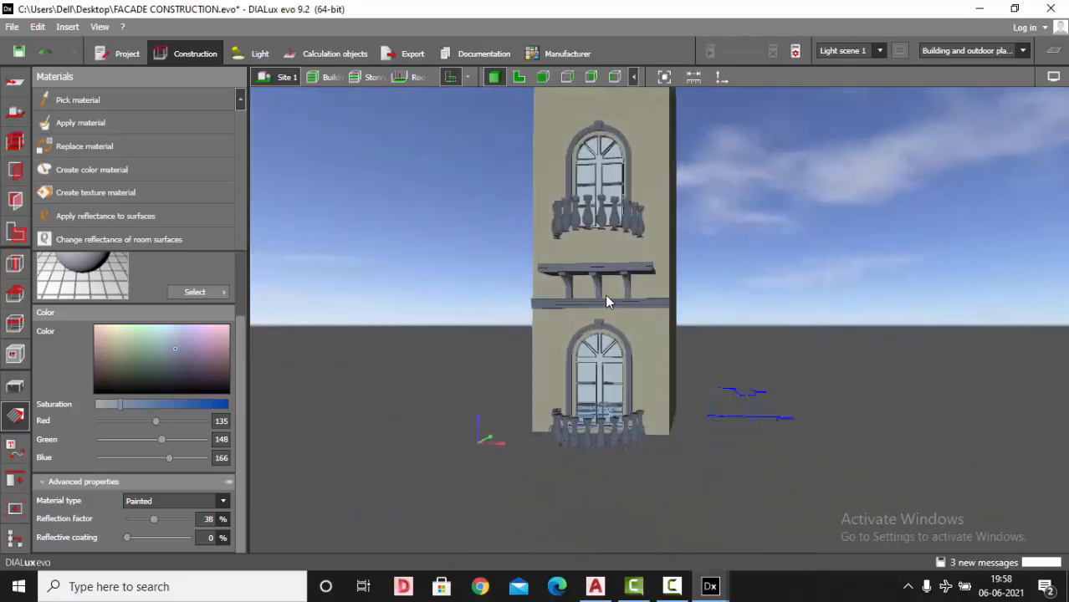
scroll(606, 301, "up", 2)
- Select the cornice and bracket group in the front elevation and ungroup the cornice from the brackets
left_click(14, 384)
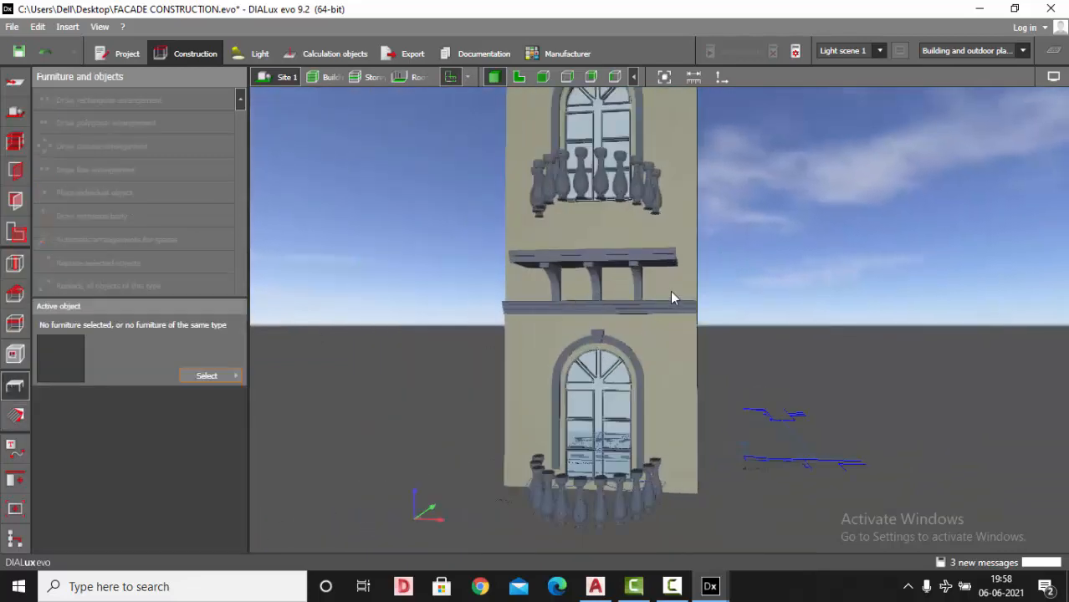
left_click(644, 284)
left_click(519, 77)
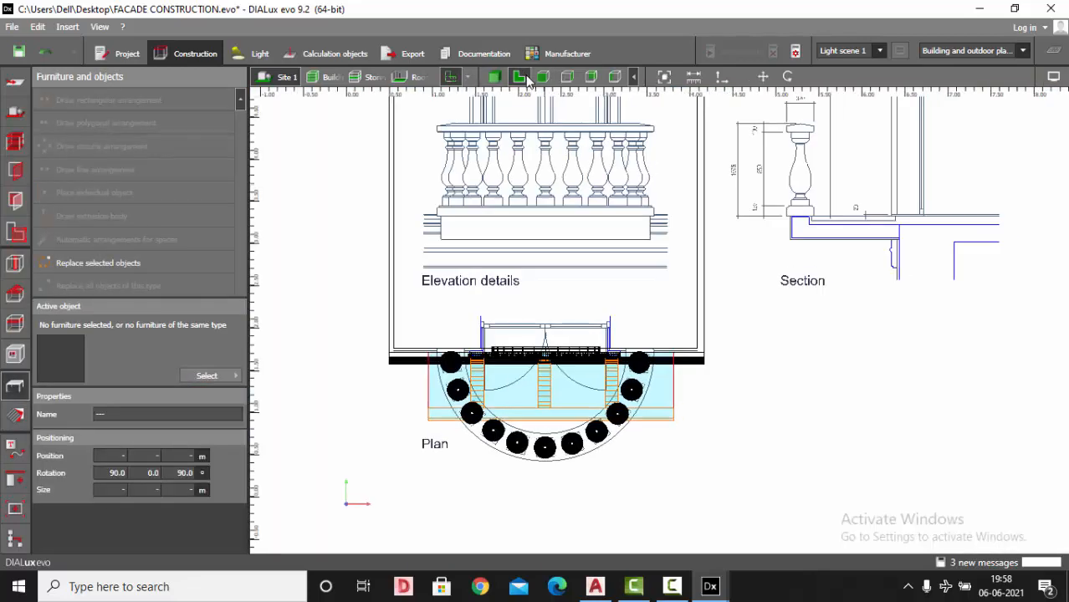
left_click(546, 77)
scroll(564, 179, "down", 2)
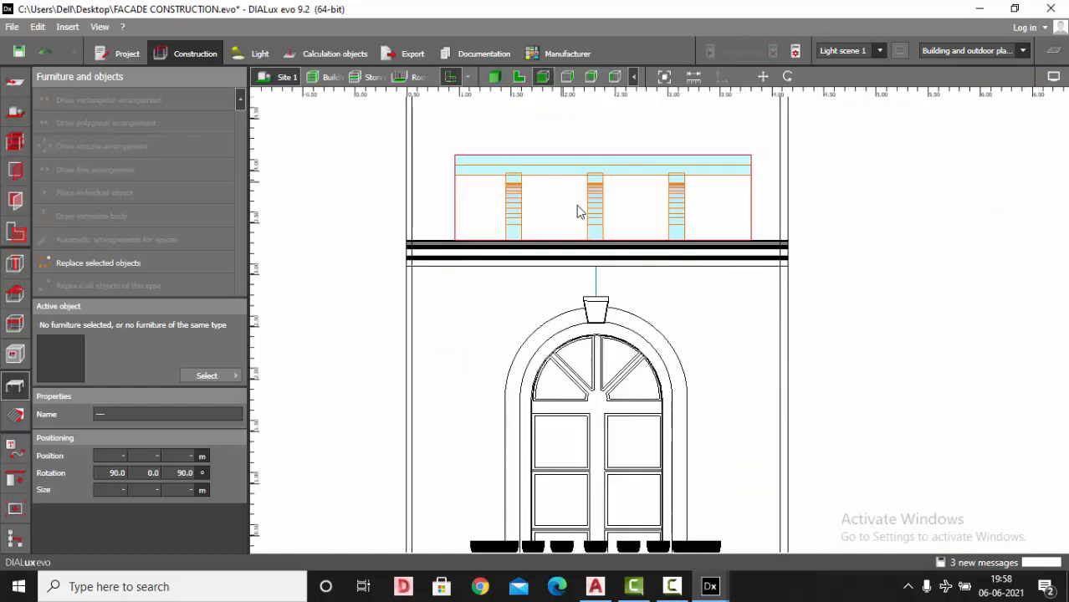
scroll(660, 254, "up", 1)
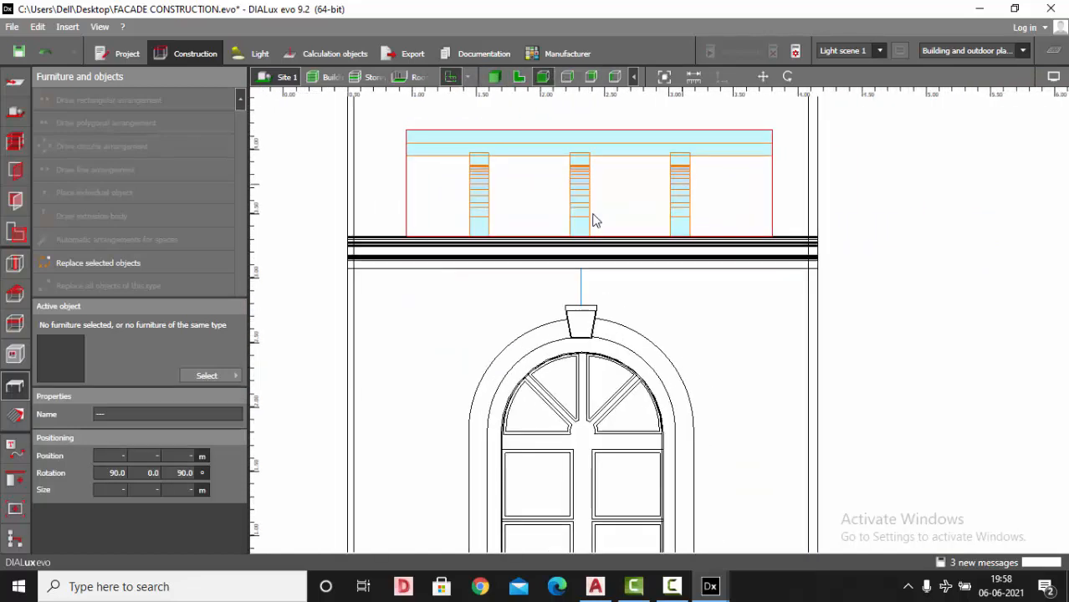
left_click(12, 481)
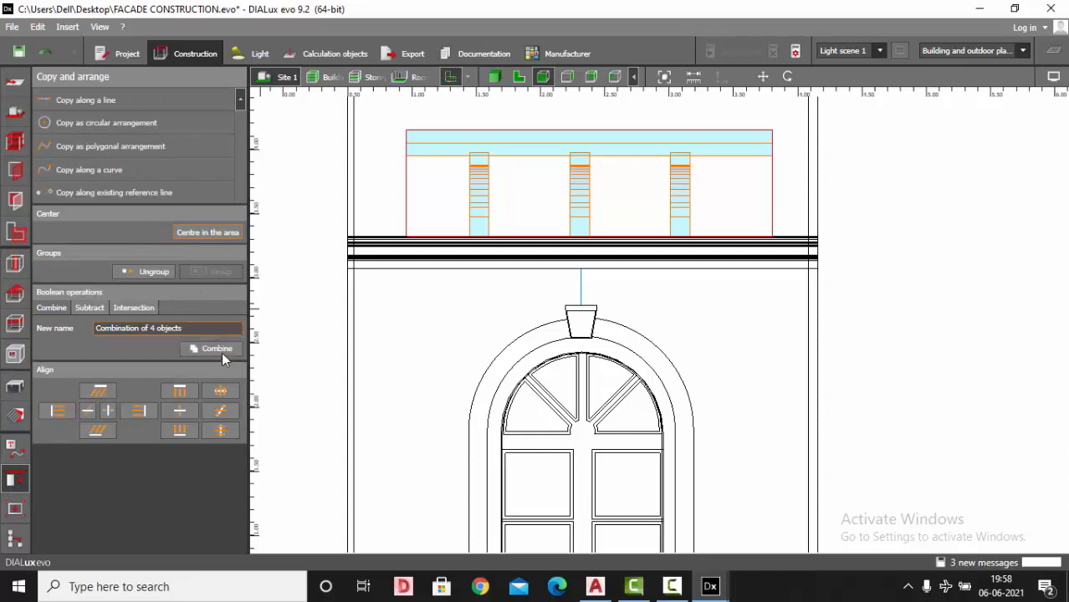
left_click(157, 273)
scroll(820, 253, "down", 2)
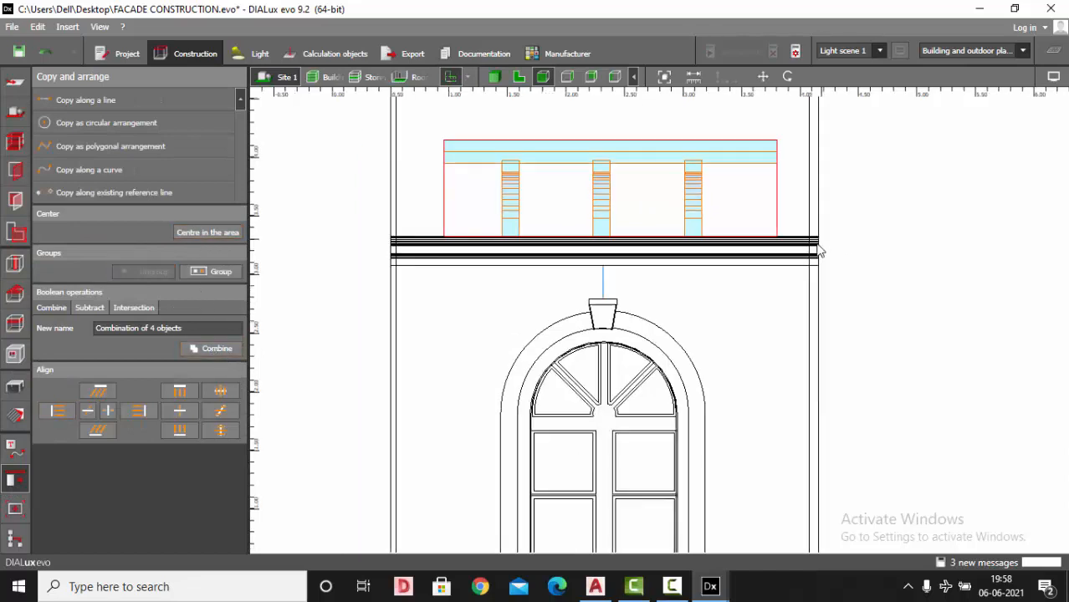
- Stretch the cornice body to 3.204 m at the right wall edge and extend its left end to span the tower's full width
left_click(867, 171)
scroll(610, 136, "up", 1)
scroll(609, 136, "up", 1)
left_click(626, 177)
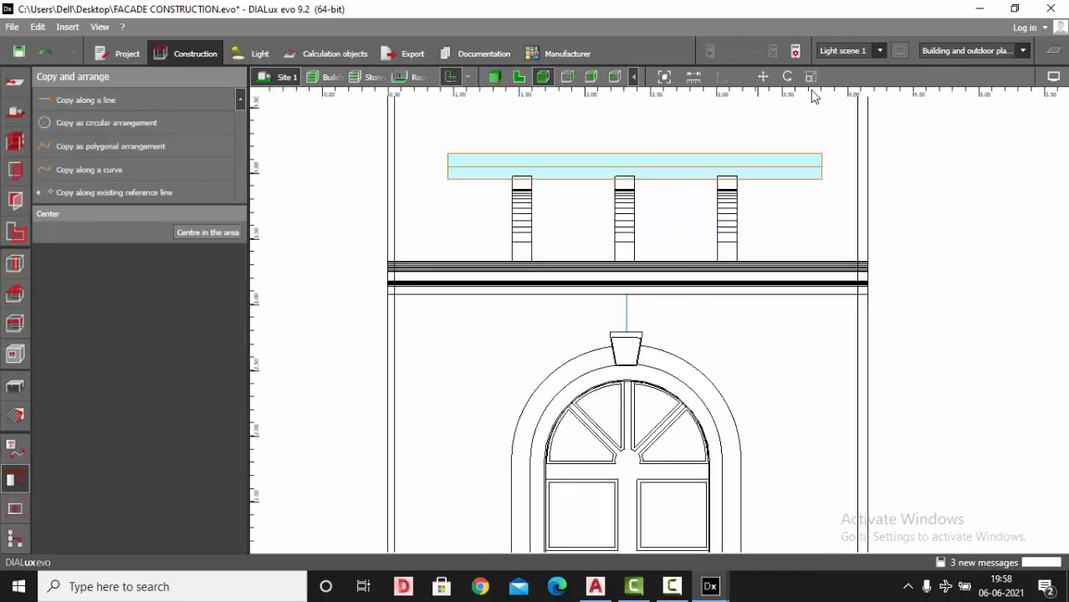
scroll(806, 162, "up", 1)
left_click_drag(840, 172, 910, 176)
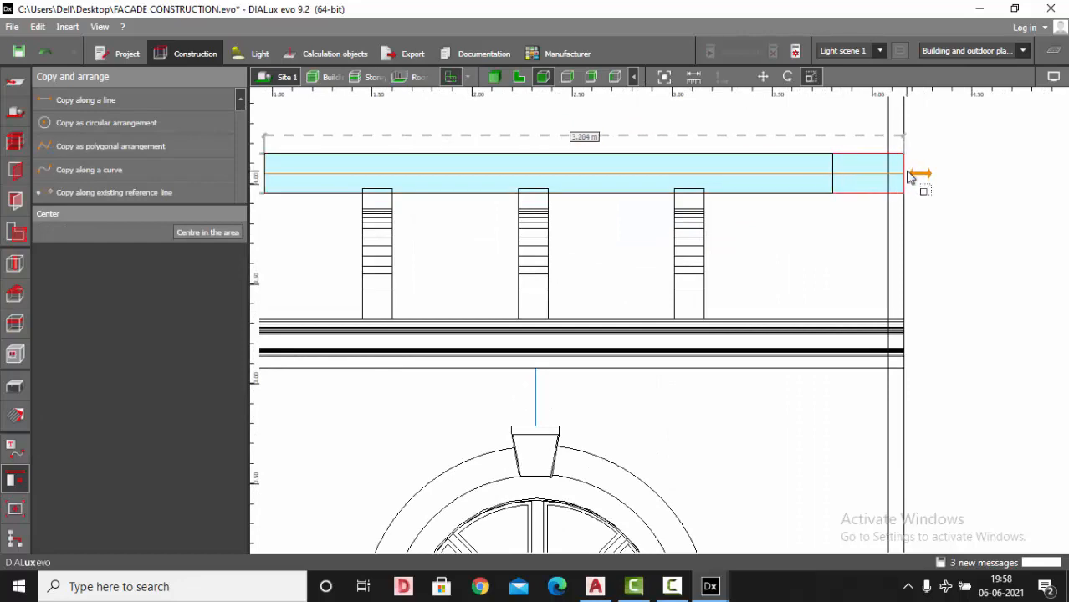
scroll(727, 268, "down", 2)
scroll(525, 204, "up", 2)
left_click_drag(527, 195, 444, 194)
scroll(396, 297, "down", 2)
- Ungroup the three curved brackets and select the left bracket on its own
left_click(396, 298)
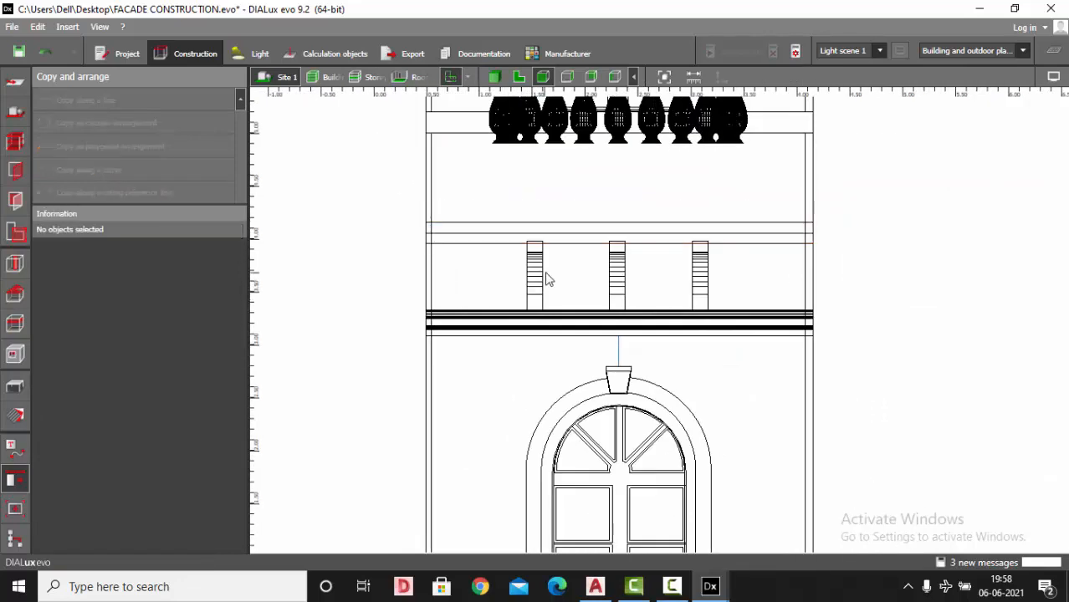
left_click(528, 270)
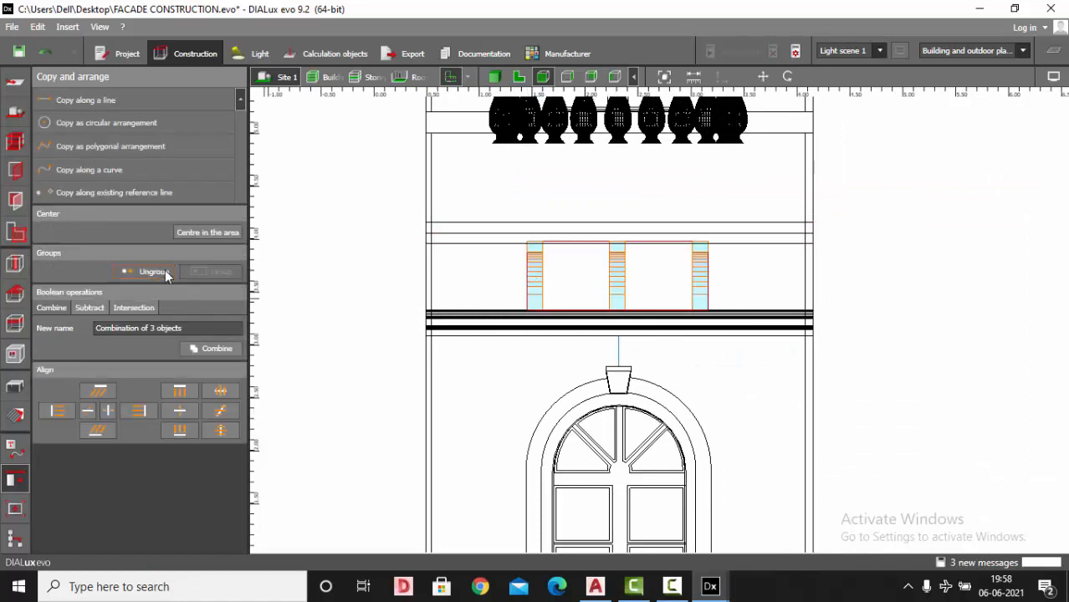
left_click(366, 297)
left_click(536, 267)
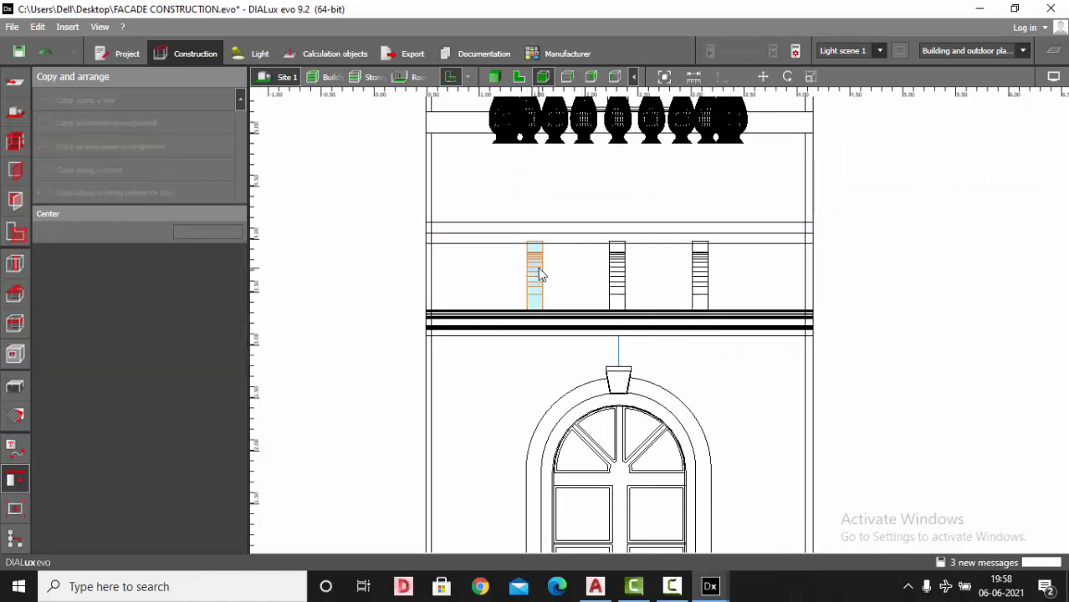
- Copy the left curved bracket toward the cornice's left end and shift the copy inward to sit at the tower's edge
left_click(337, 298)
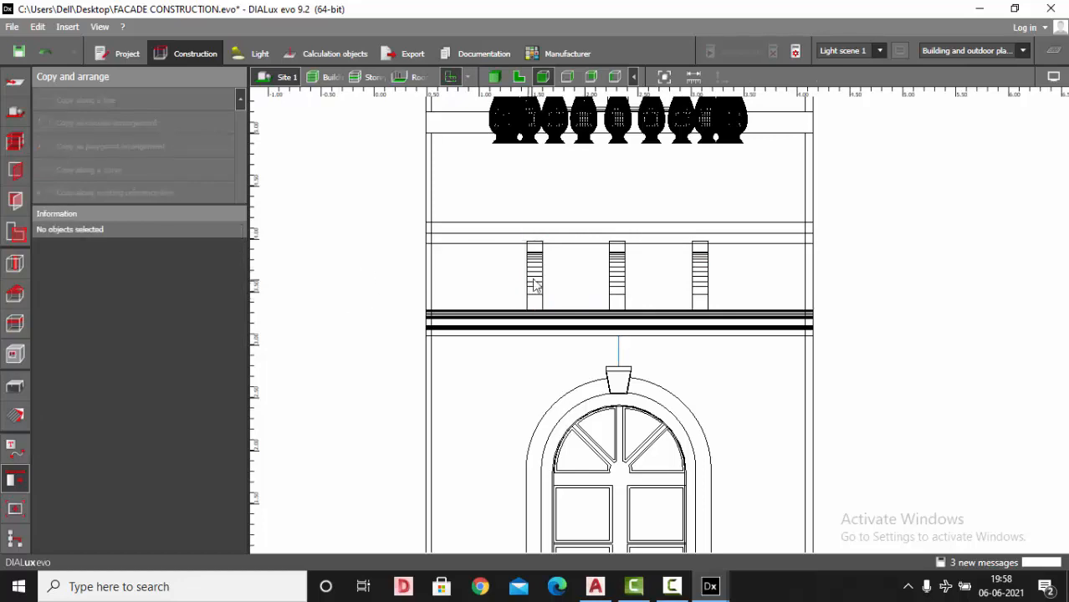
left_click(536, 282)
left_click(495, 77)
scroll(531, 264, "up", 4)
left_click_drag(556, 318, 528, 312)
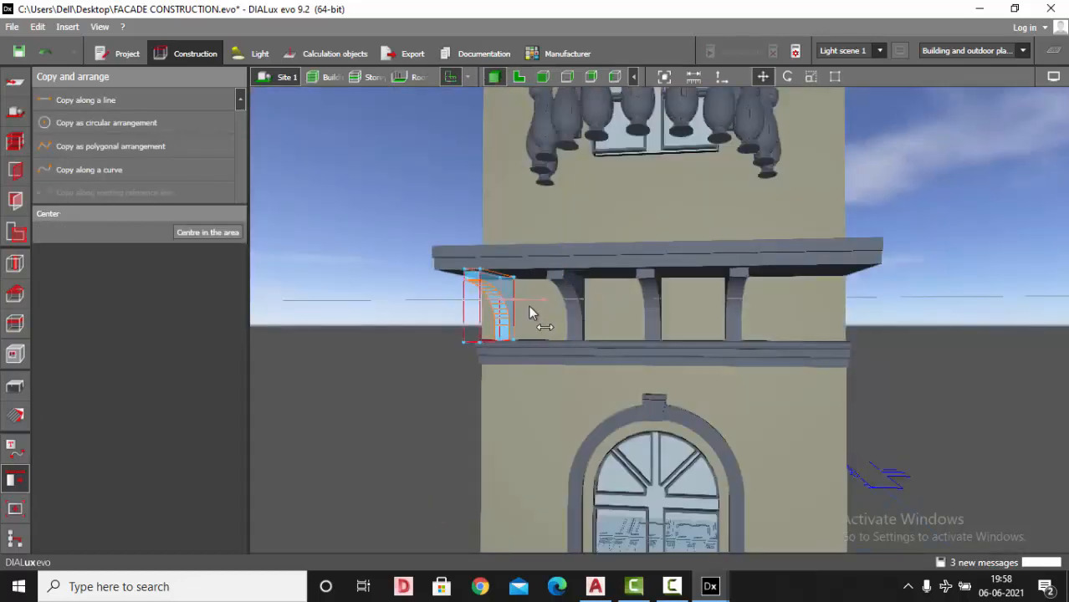
left_click(418, 311)
scroll(519, 310, "down", 4)
right_click_drag(519, 309, 592, 311)
scroll(591, 312, "up", 4)
left_click(521, 282)
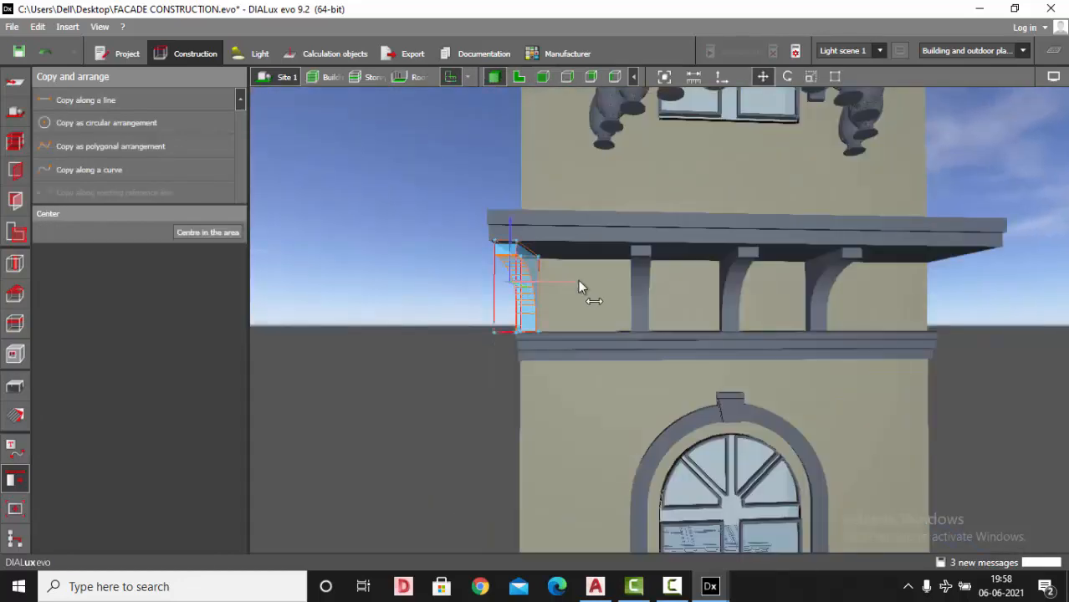
left_click_drag(577, 280, 614, 280)
scroll(615, 282, "down", 3)
- Copy the rightmost curved bracket toward the cornice's right end, making five brackets under the cornice
left_click(742, 274)
left_click(763, 77)
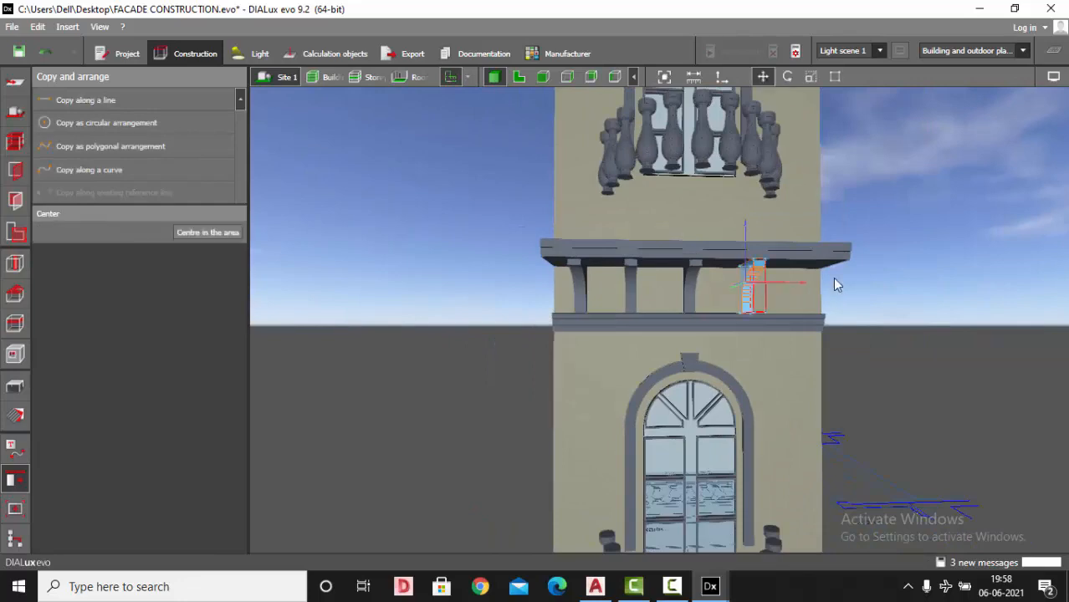
left_click_drag(805, 283, 839, 284, "ctrl")
left_click(840, 285)
scroll(727, 302, "down", 4)
right_click_drag(728, 303, 623, 313)
scroll(619, 315, "up", 4)
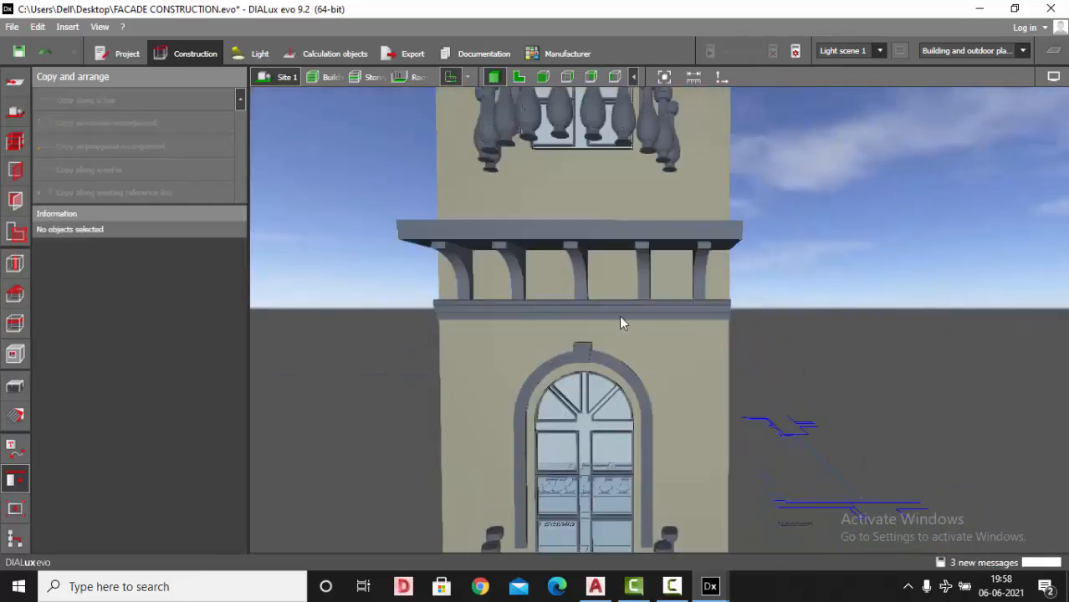
- Select the string course, the cornice and all five brackets and combine them into one object
left_click(617, 315)
left_click(580, 261, "ctrl")
left_click(577, 225, "ctrl")
left_click(462, 270, "ctrl")
left_click(642, 270, "ctrl")
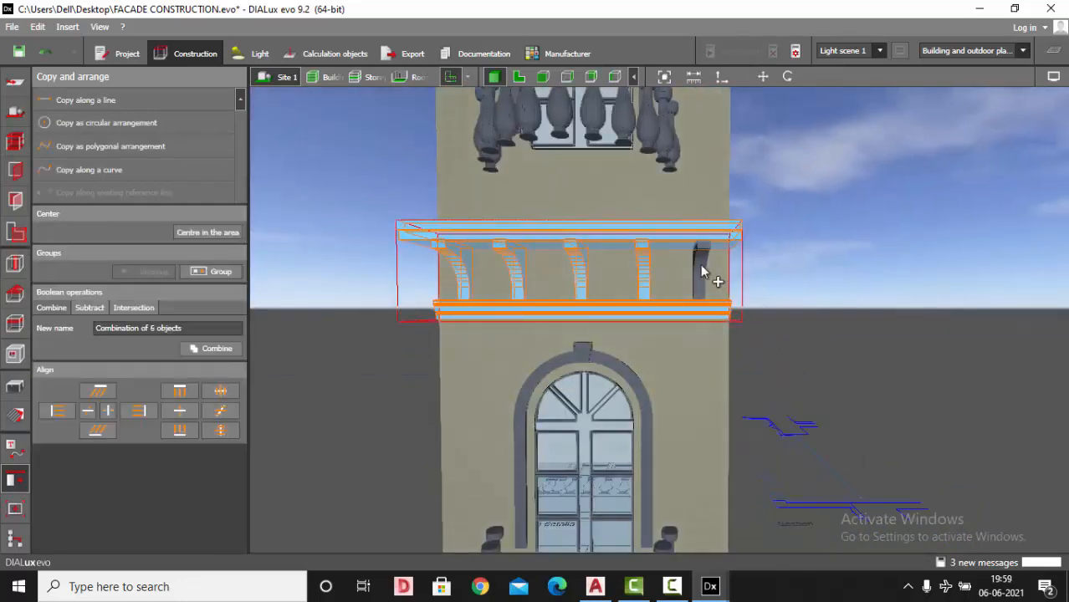
left_click(217, 350)
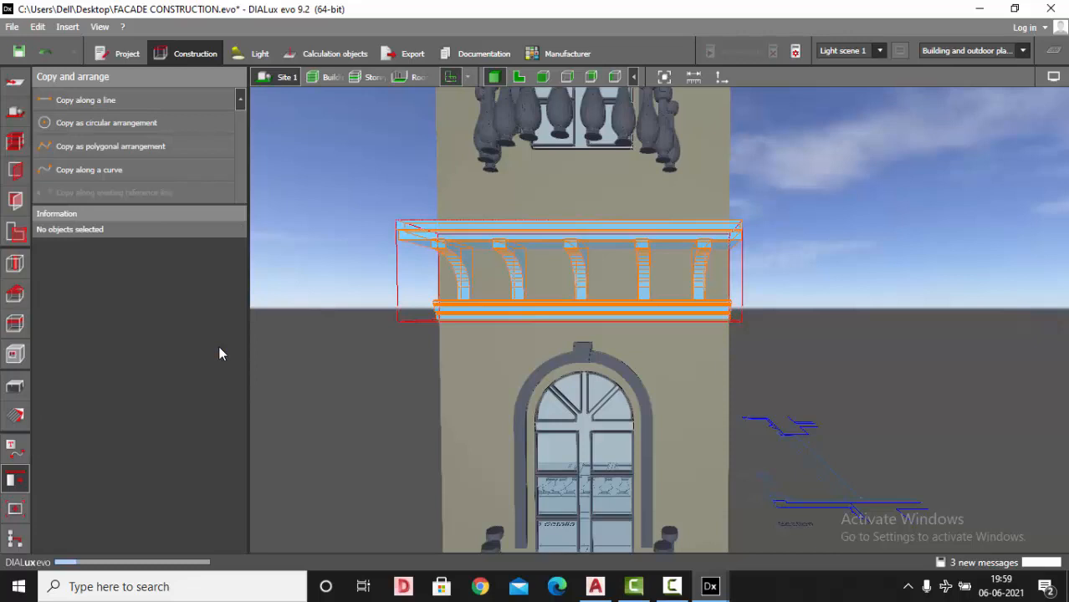
left_click(410, 390)
- Copy the combined bracketed cornice straight up to the wall area above the upper-storey arched window
scroll(648, 362, "down", 5)
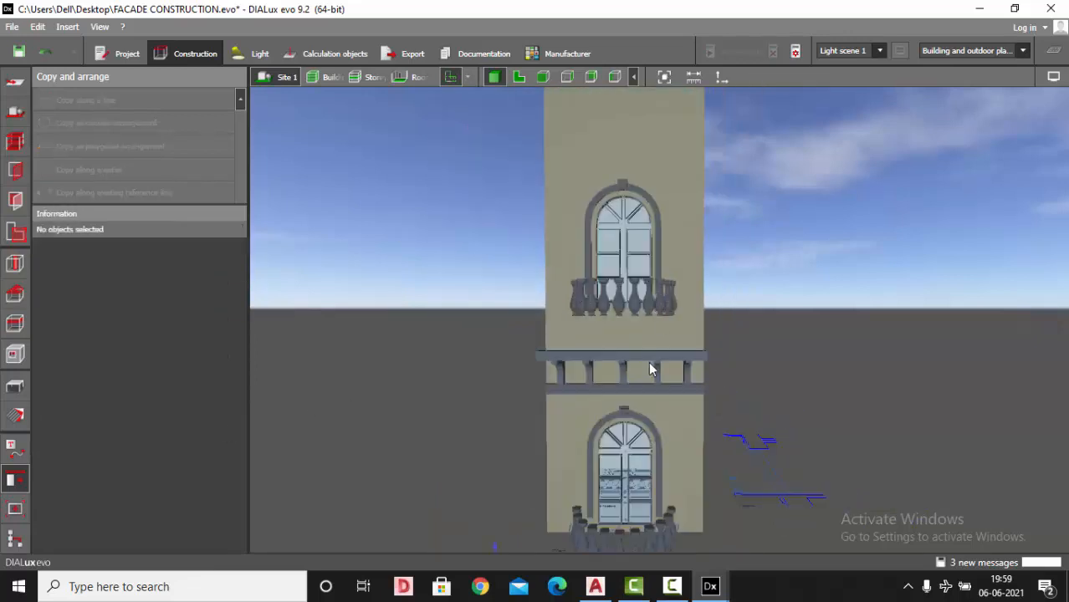
left_click(650, 369)
left_click_drag(697, 302, 693, 79)
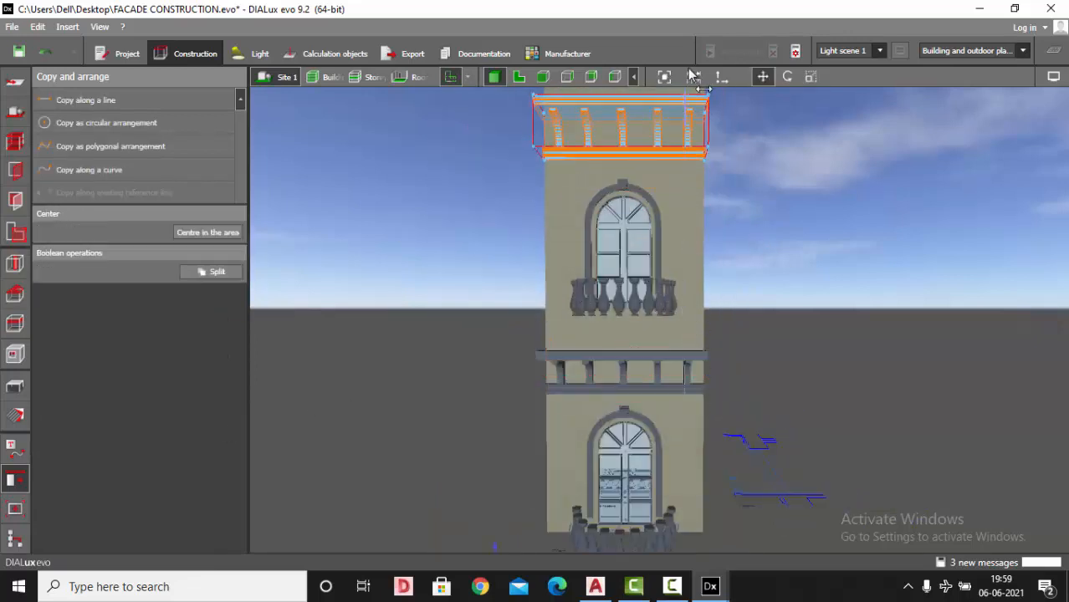
- Adjust the height of the upper cornice in the front elevation so its gap above the keystone follows the lower storey
left_click(566, 77)
scroll(577, 365, "up", 2)
left_click(543, 77)
scroll(576, 285, "up", 3)
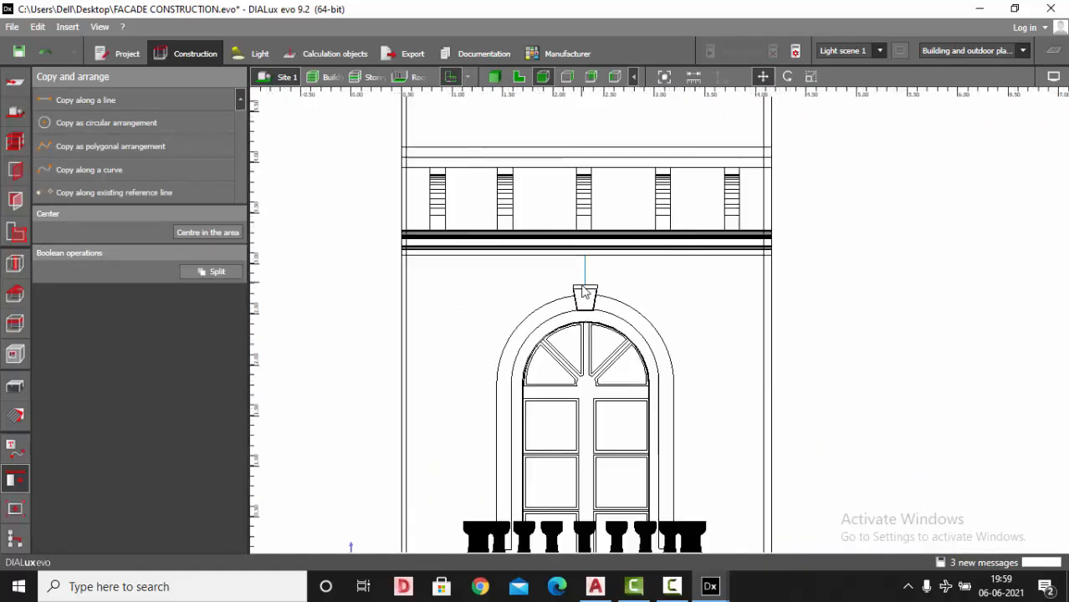
left_click(665, 247)
scroll(623, 449, "down", 3)
scroll(669, 442, "down", 2)
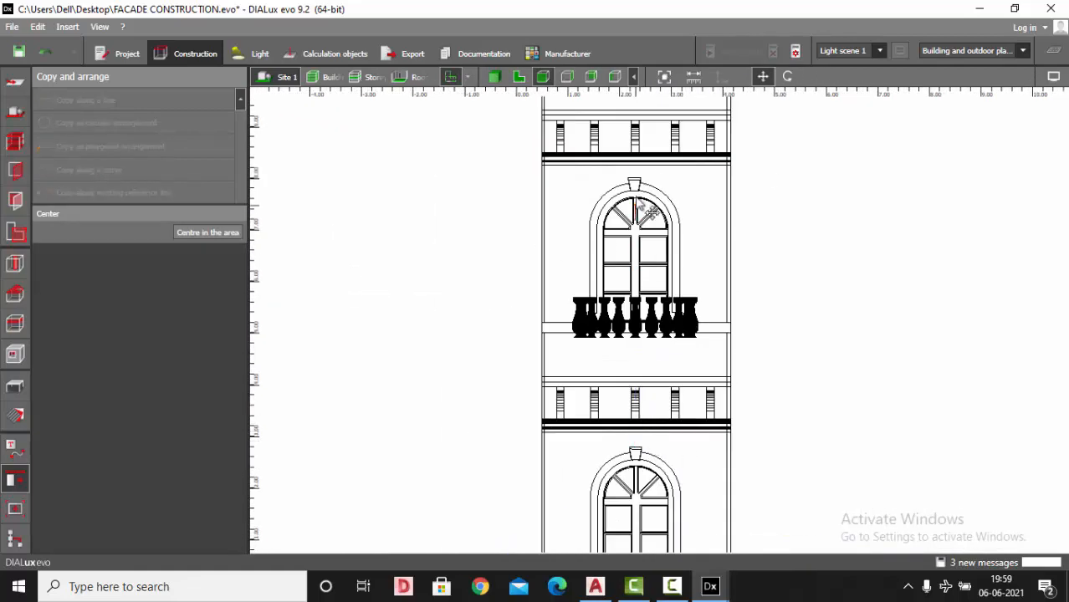
left_click_drag(637, 200, 617, 163)
scroll(639, 171, "up", 4)
scroll(623, 251, "down", 2)
left_click(625, 186)
scroll(625, 186, "up", 3)
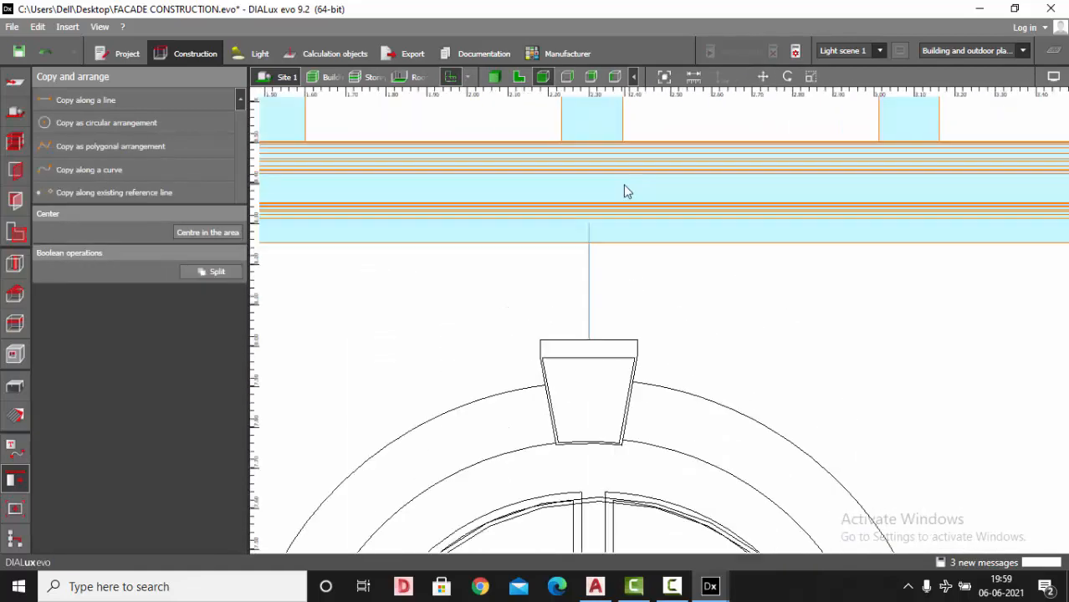
scroll(749, 122, "down", 3)
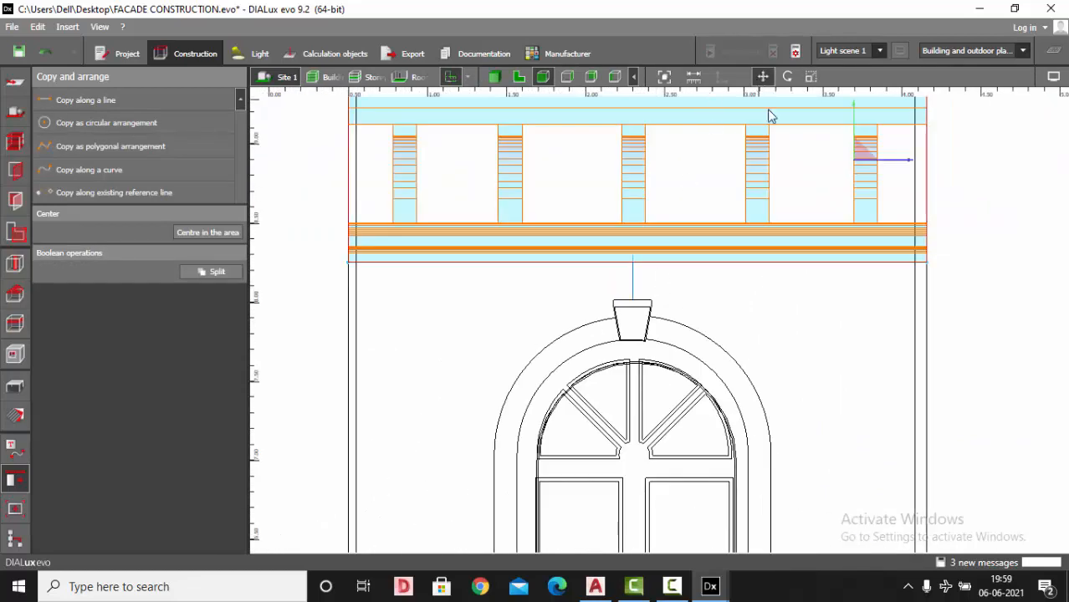
left_click_drag(854, 118, 854, 109)
left_click(495, 77)
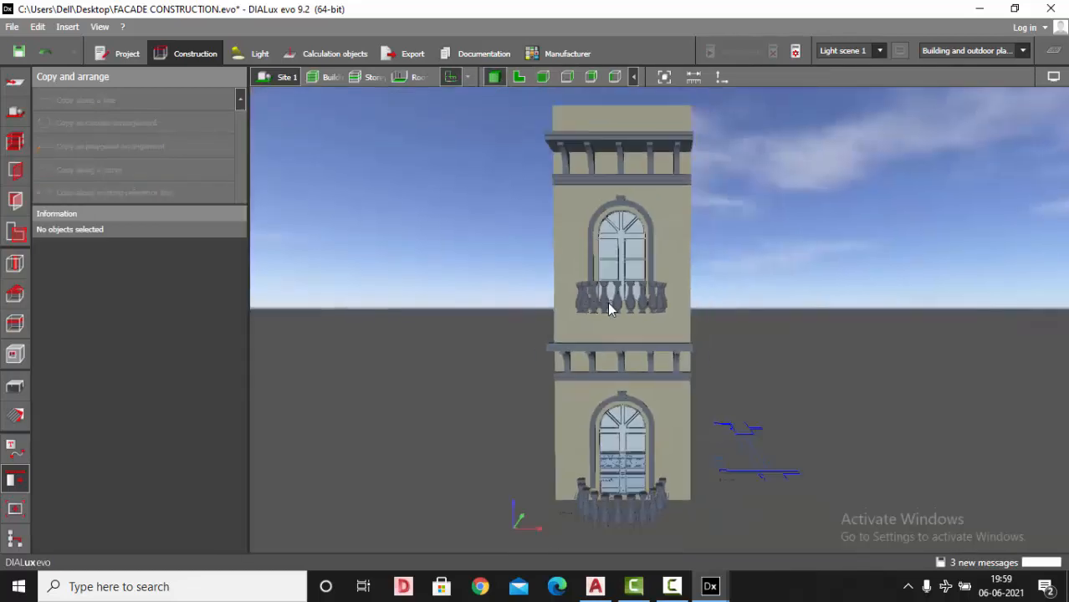
- Start a polygonal Platform in the plan and trace the right half of the balcony's outer arc from the wall to its lowest point
scroll(608, 303, "down", 3)
right_click_drag(608, 302, 641, 303)
scroll(597, 289, "up", 5)
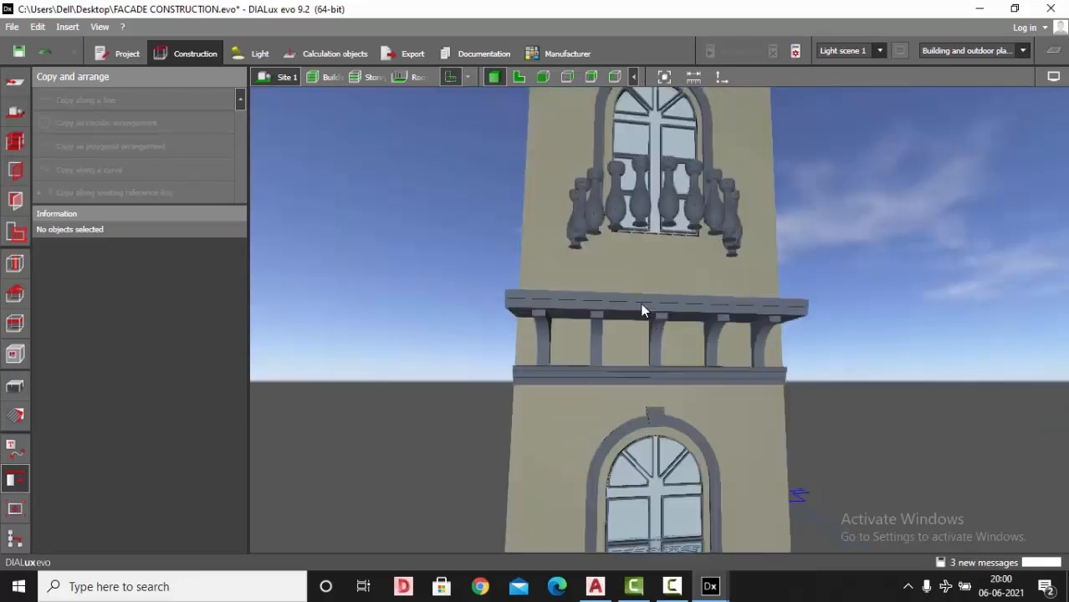
scroll(642, 311, "up", 3)
scroll(893, 305, "down", 2)
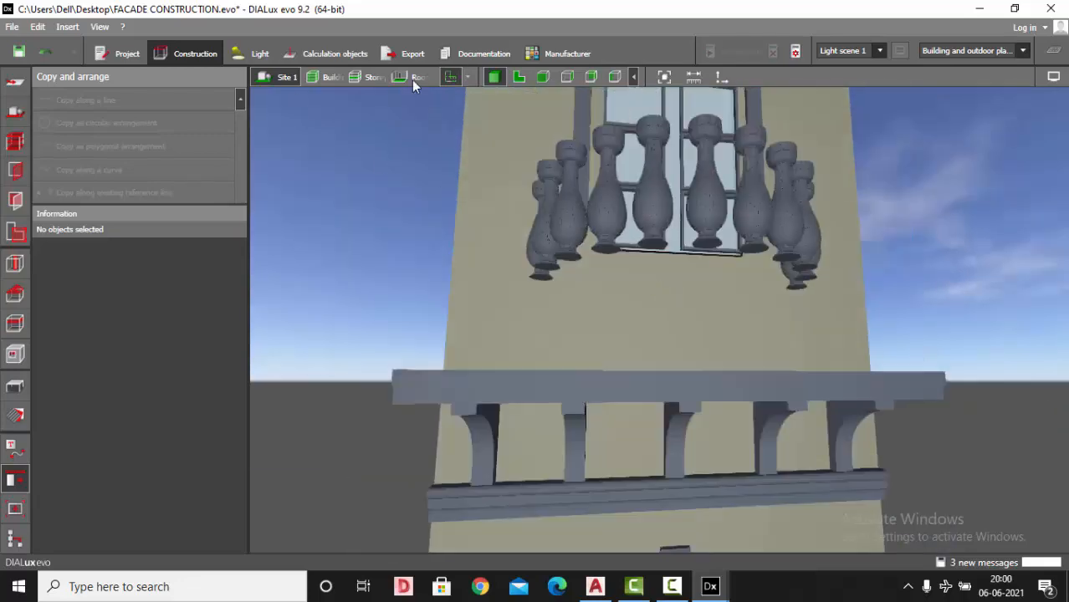
left_click(517, 78)
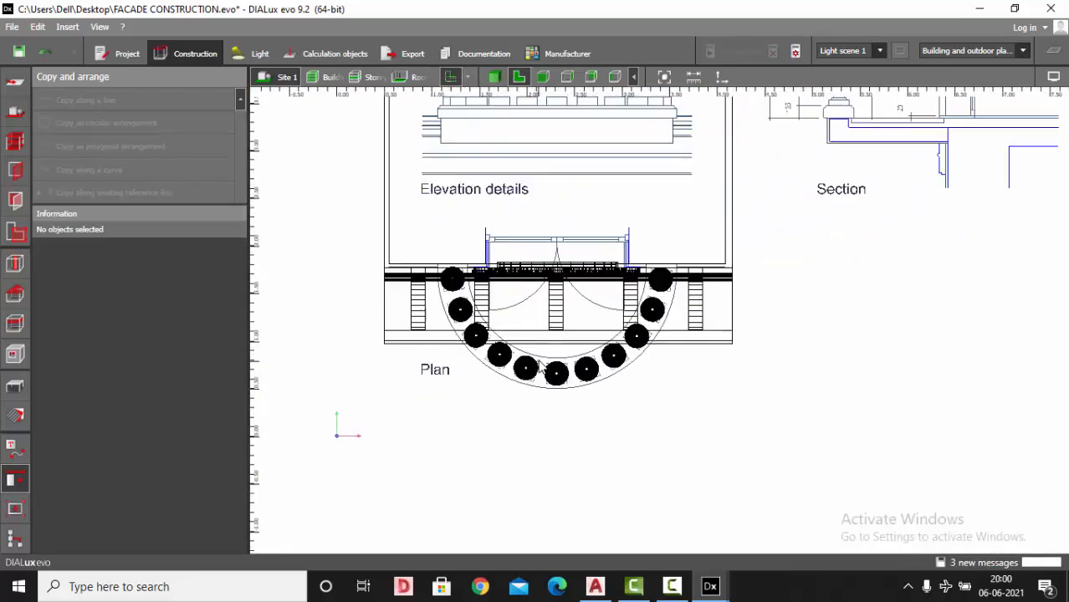
scroll(542, 366, "up", 2)
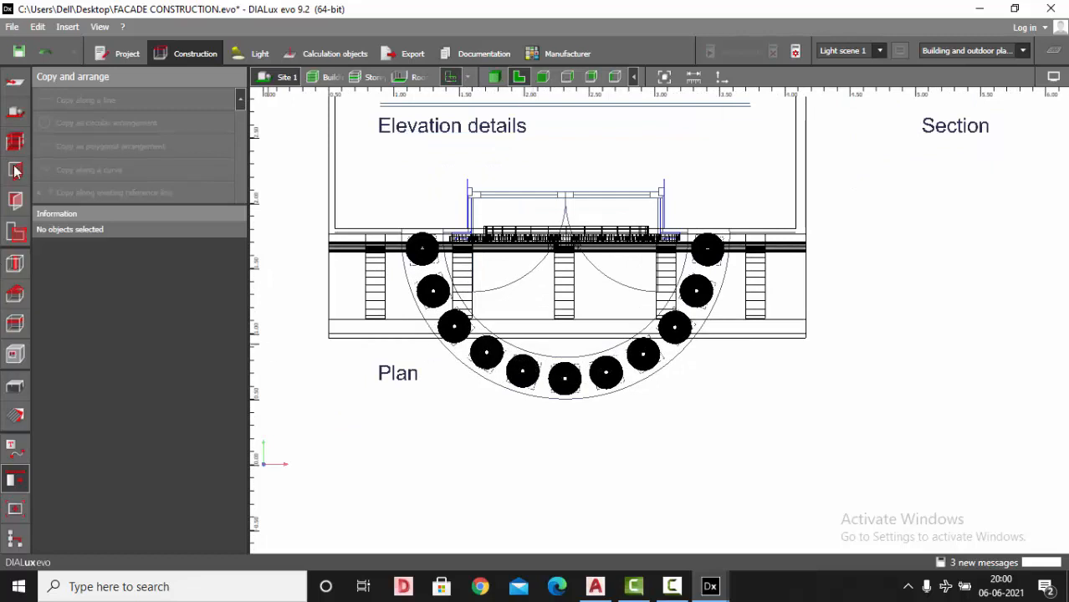
left_click(15, 325)
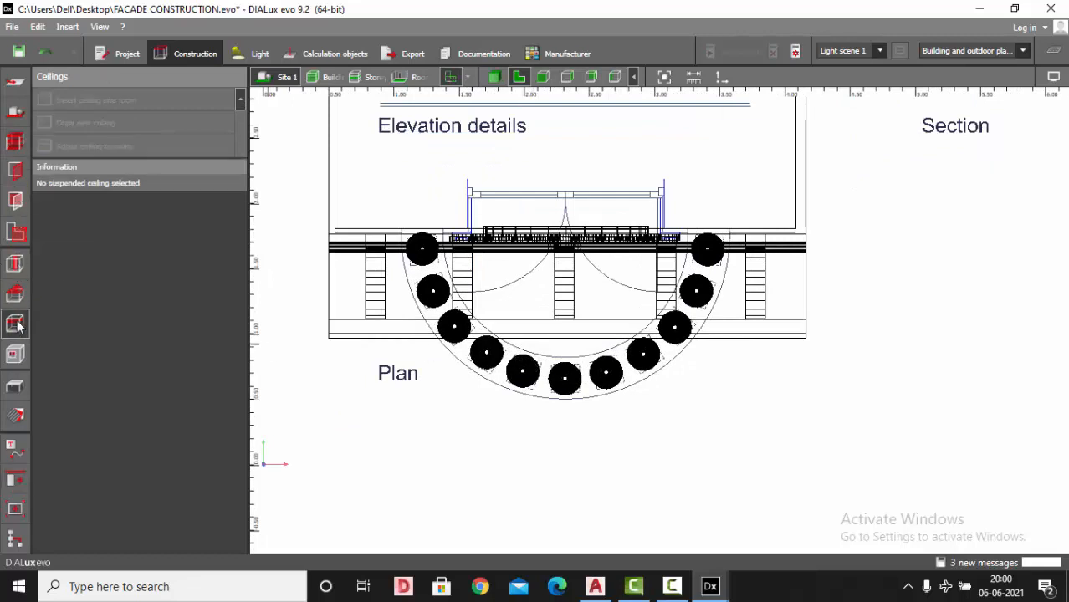
left_click(15, 264)
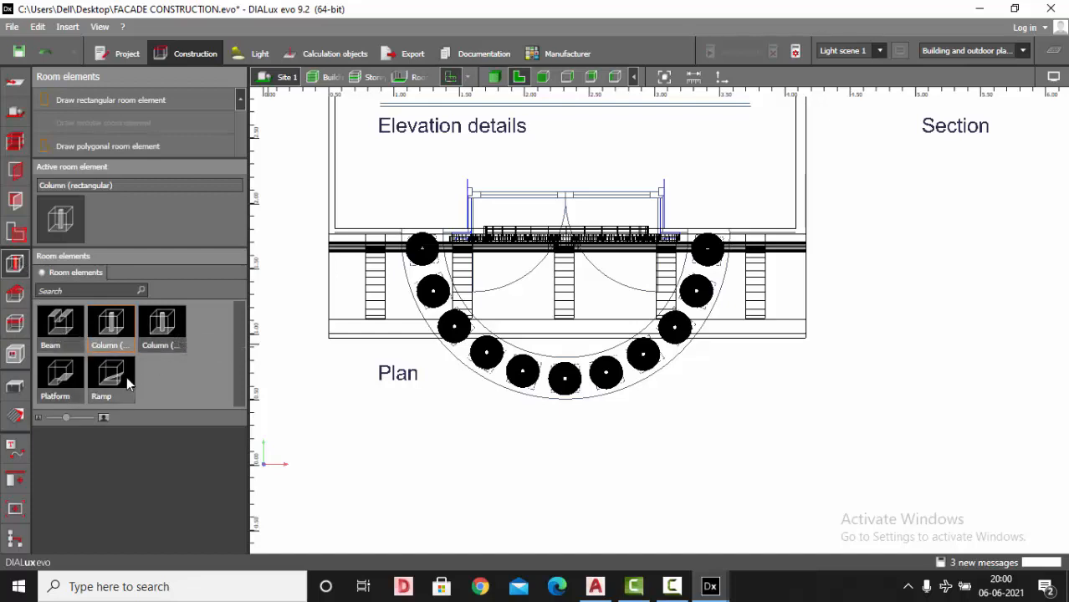
left_click(58, 381)
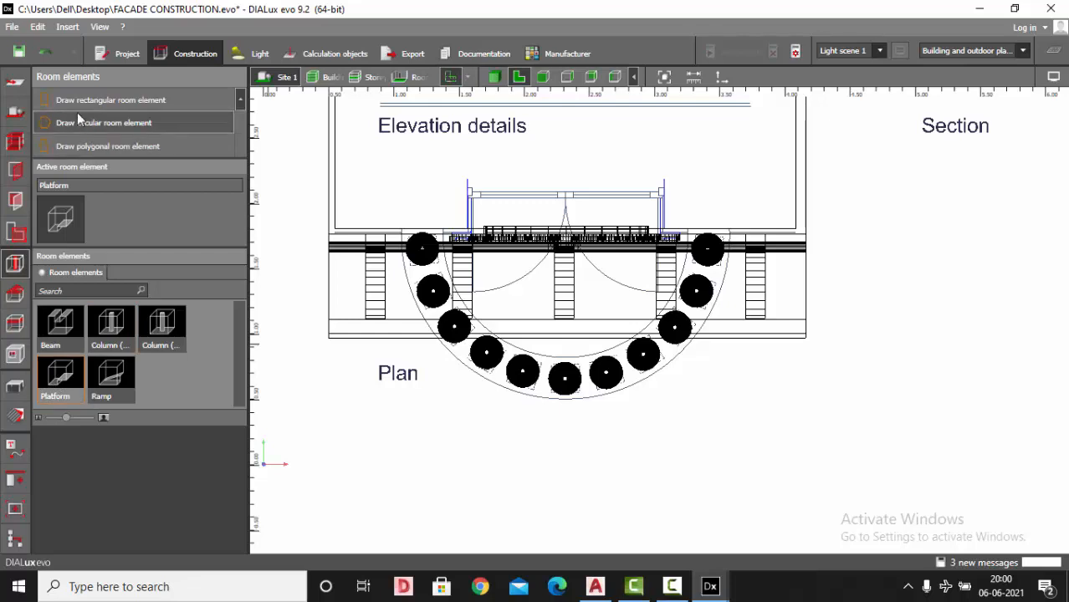
left_click(81, 148)
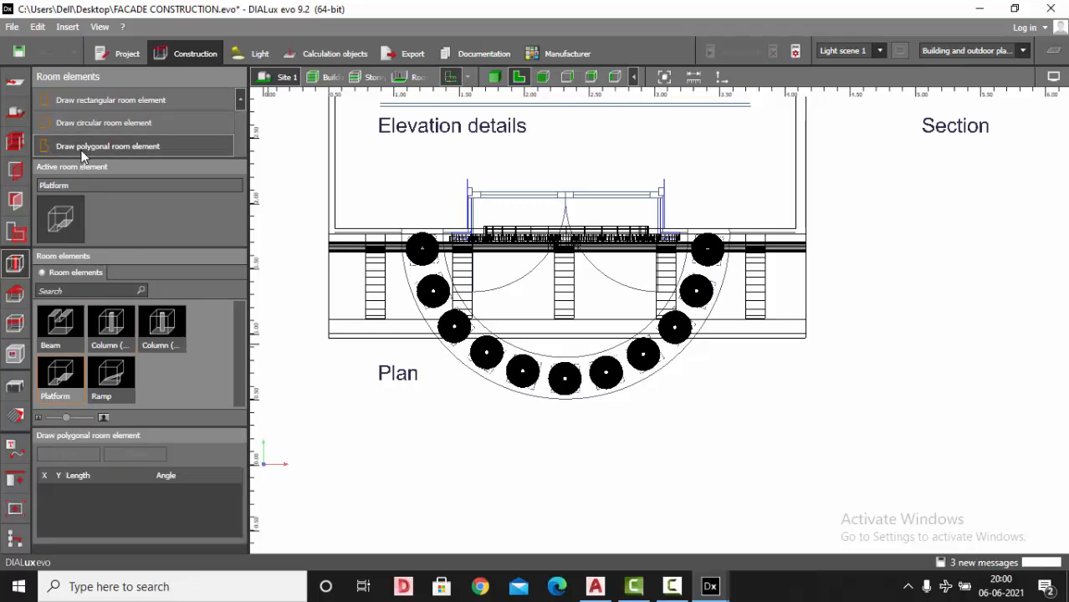
scroll(673, 324, "up", 4)
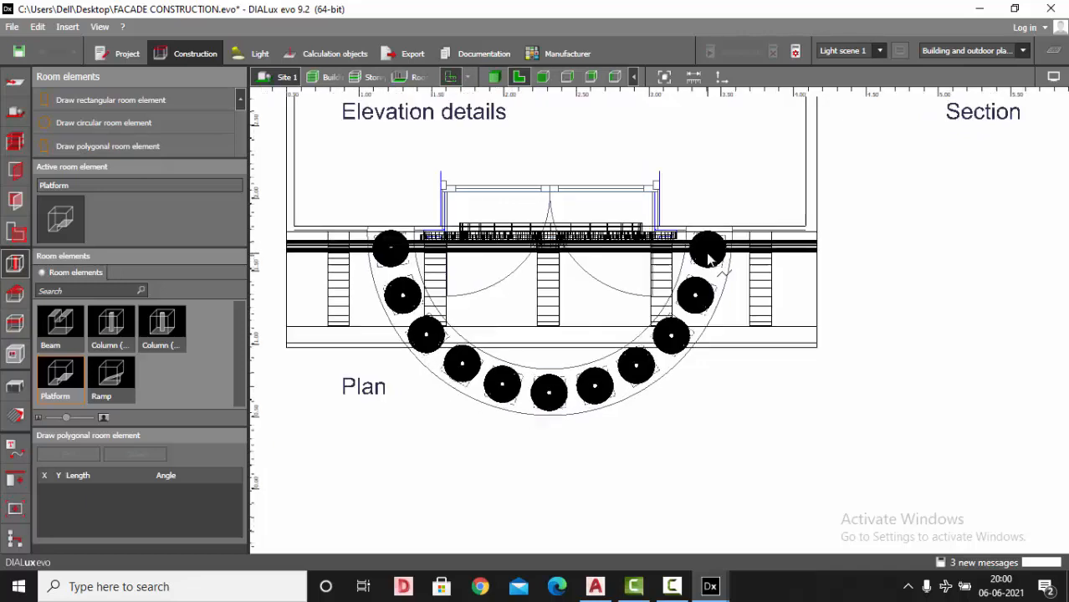
left_click(750, 235)
left_click(750, 254)
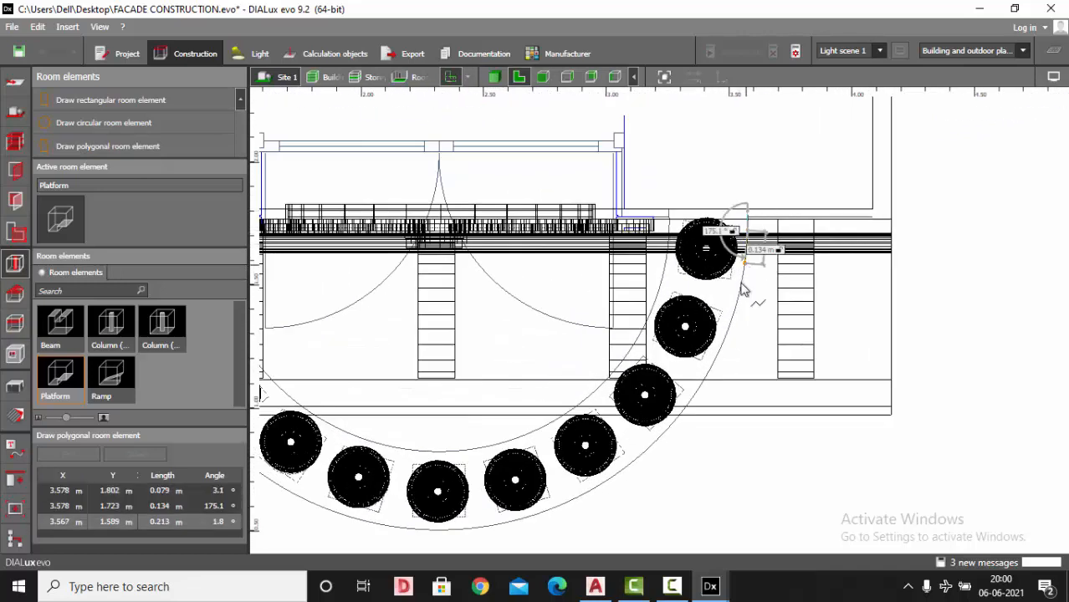
left_click(747, 287)
left_click(740, 323)
left_click(731, 352)
left_click(720, 377)
left_click(704, 380)
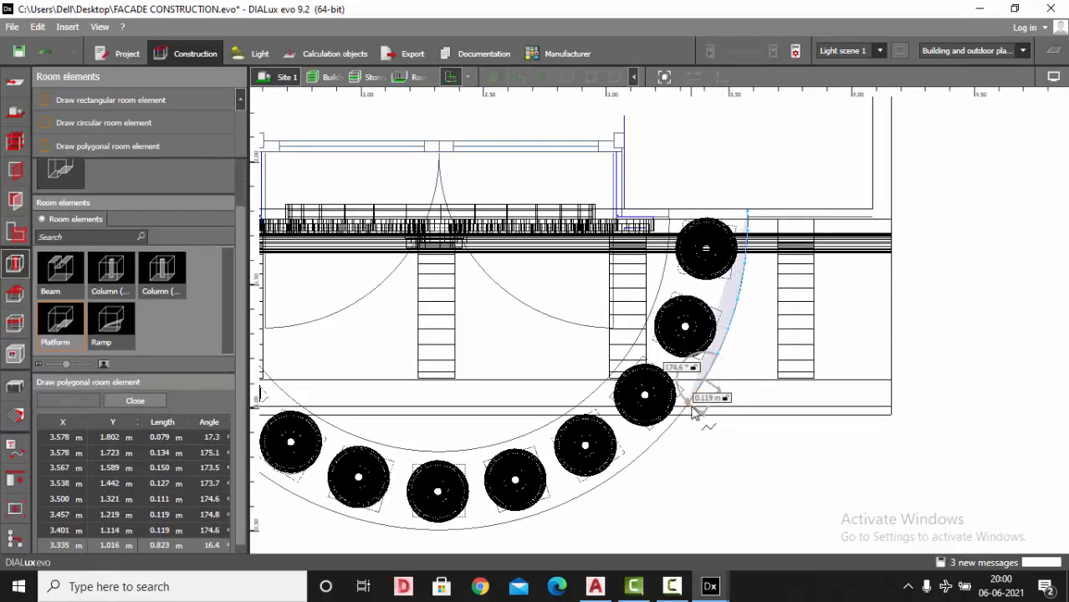
left_click(689, 404)
scroll(688, 404, "down", 1)
middle_click_drag(688, 404, 740, 305)
left_click(717, 331)
left_click(696, 351)
left_click(676, 367)
left_click(663, 376)
left_click(654, 381)
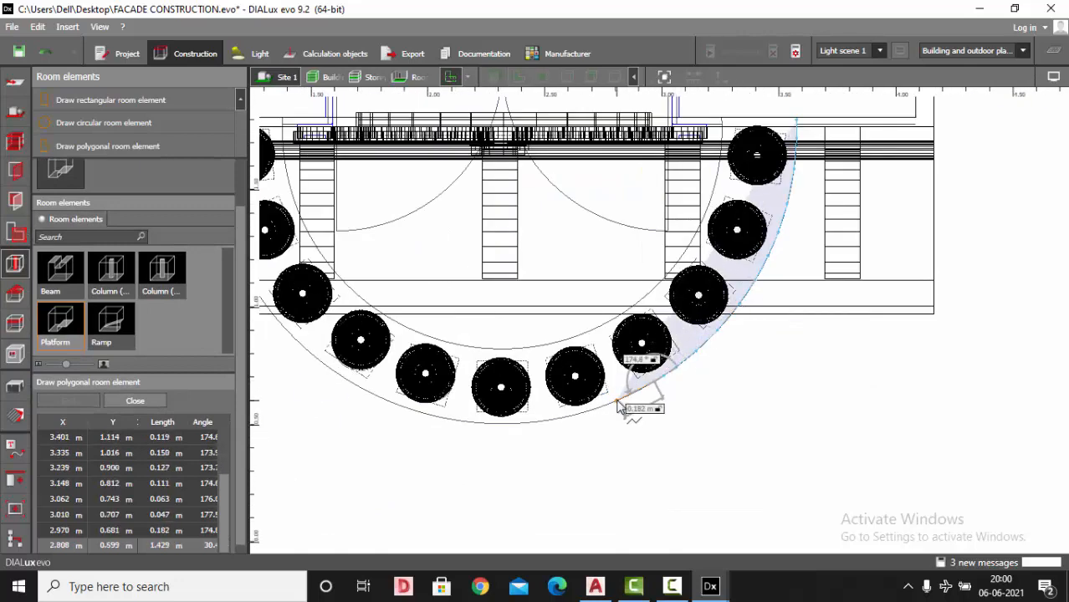
left_click(616, 401)
left_click(593, 409)
scroll(593, 409, "down", 2)
scroll(676, 400, "up", 2)
left_click(683, 392)
left_click(662, 397)
left_click(639, 401)
left_click(617, 406)
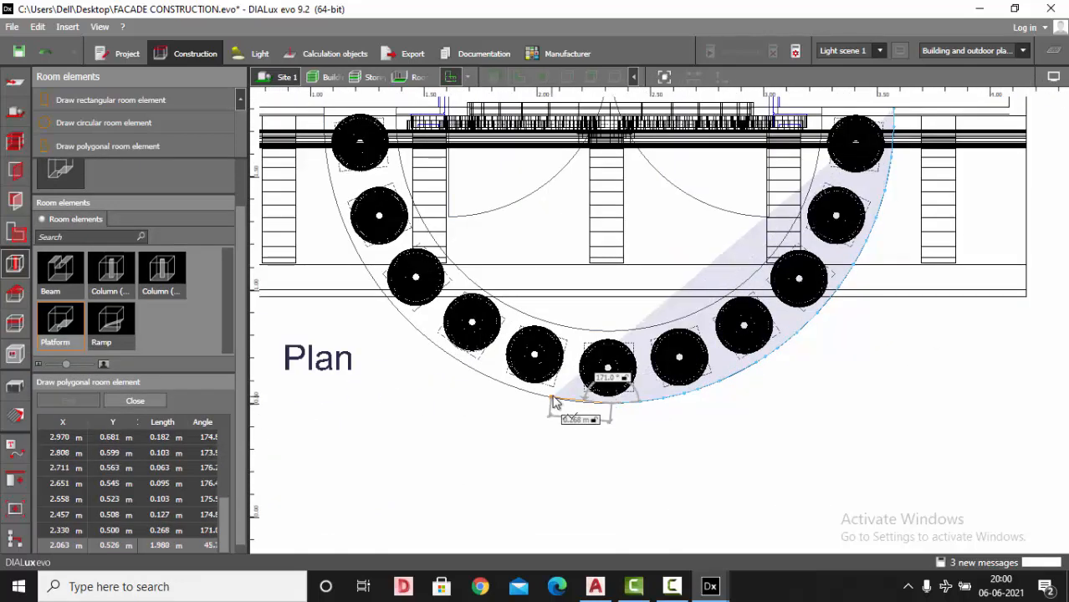
- Trace the left half of the balcony's outer arc back to the wall and close the outline to create the platform
left_click(573, 402)
left_click(533, 393)
left_click(496, 380)
left_click(454, 356)
left_click(421, 335)
left_click(404, 320)
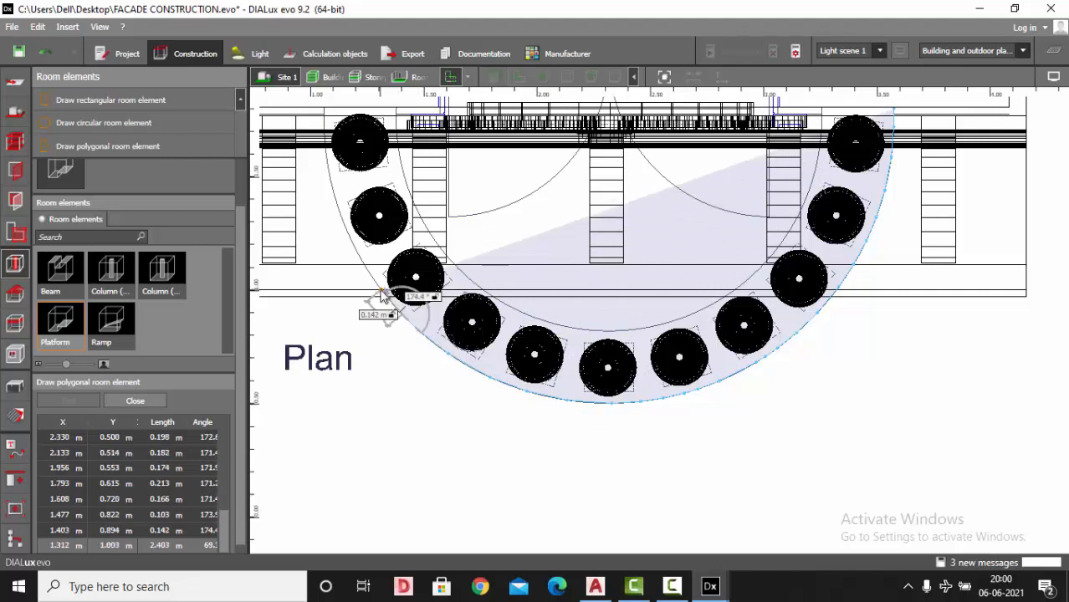
left_click(384, 294)
left_click(373, 280)
left_click(362, 261)
left_click(353, 244)
left_click(345, 223)
left_click(336, 194)
left_click(329, 171)
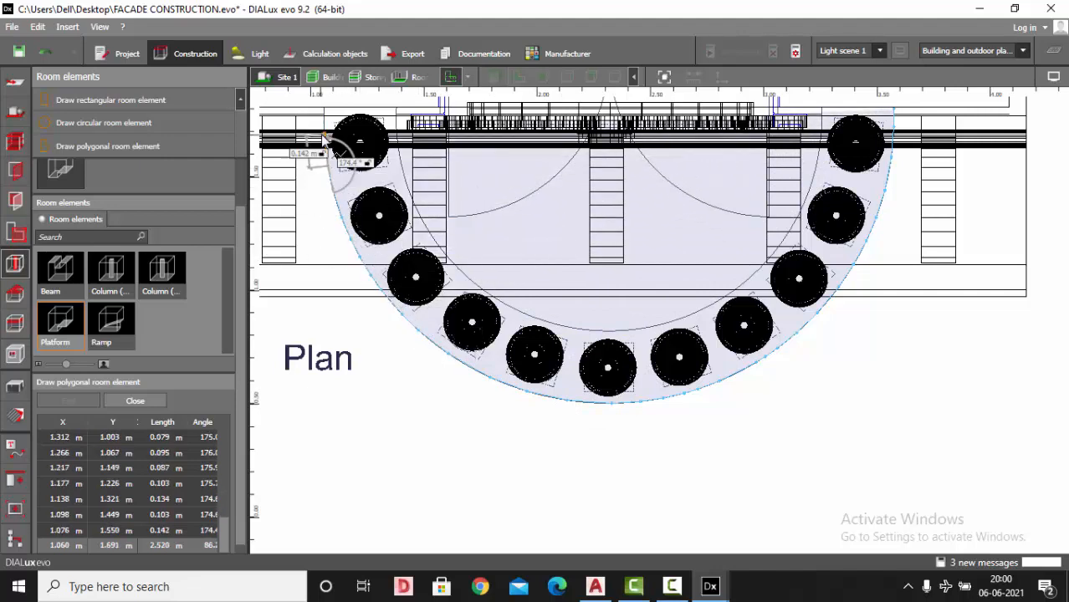
left_click(326, 140)
left_click(327, 120)
double_click(609, 182)
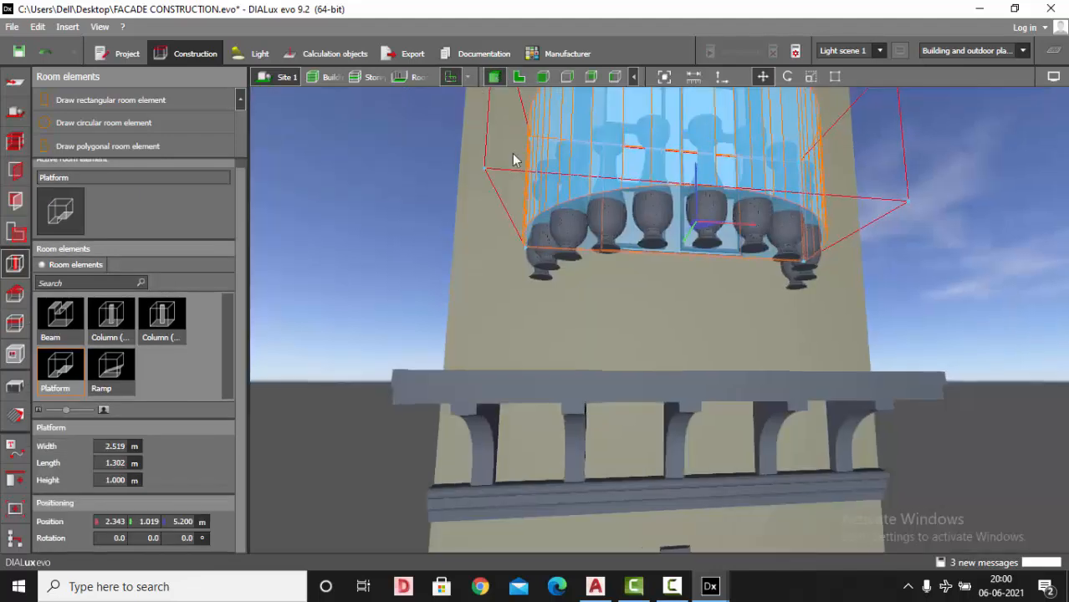
- Set the semicircular balcony platform's height to 0.1 m
left_click(518, 76)
left_click(519, 79)
scroll(529, 333, "down", 7)
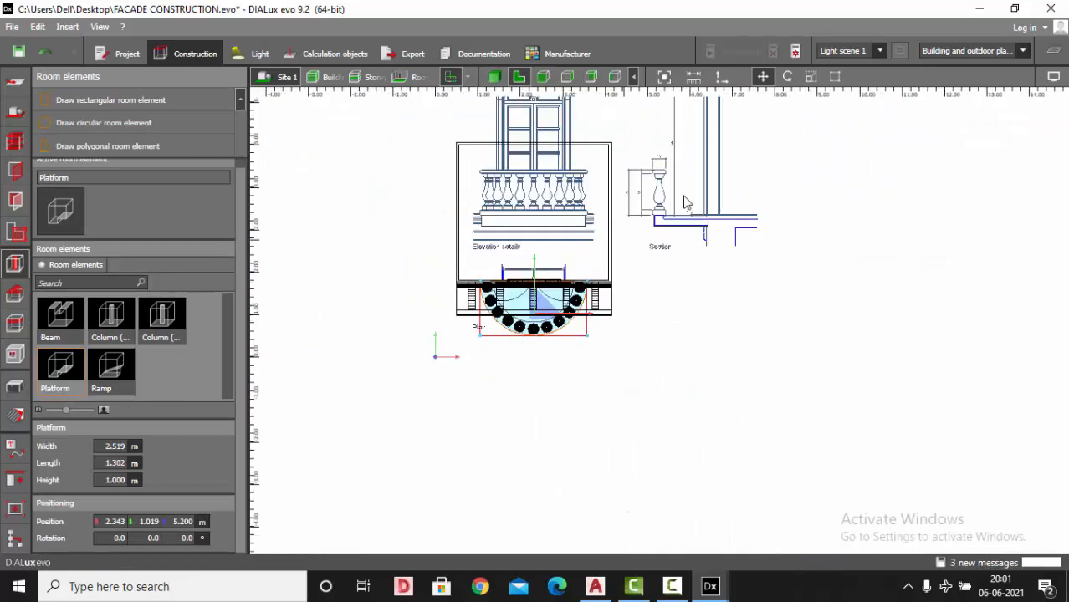
scroll(681, 207, "up", 7)
left_click(496, 77)
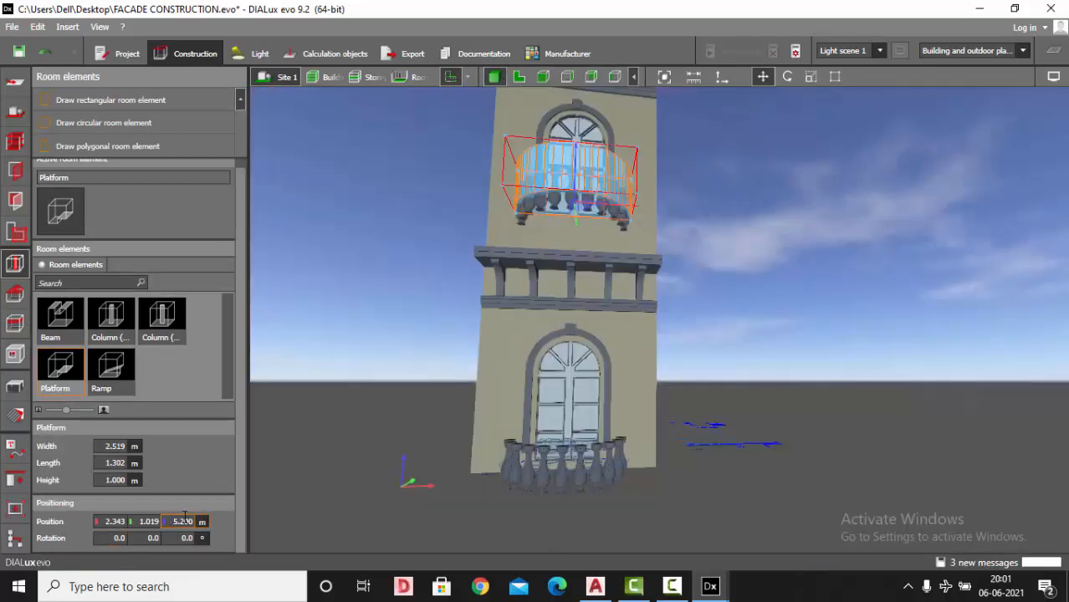
type("0.1")
key("Return")
scroll(582, 121, "up", 5)
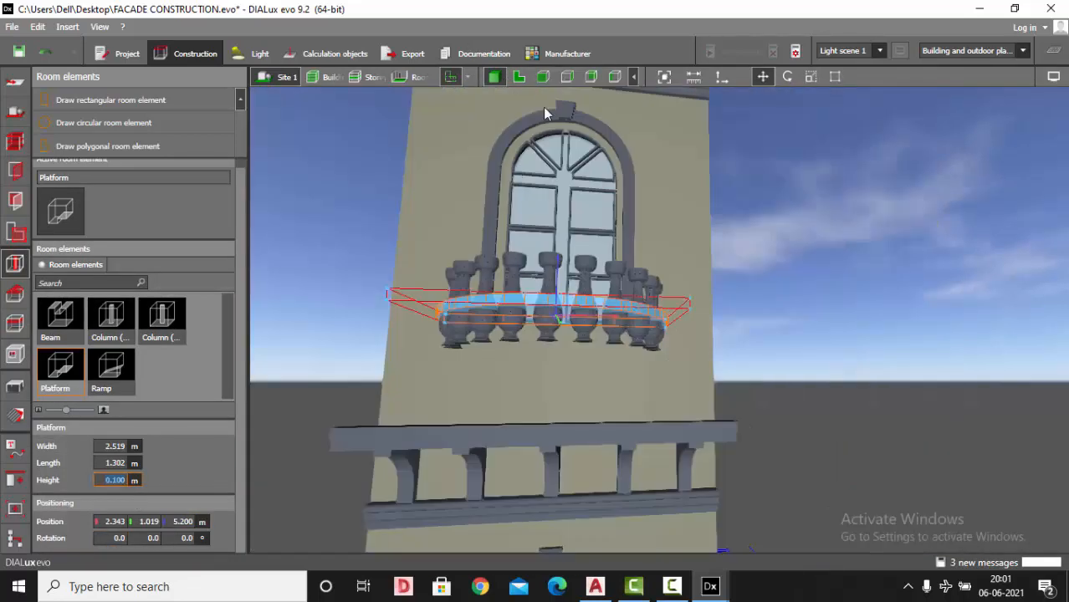
- Lower the balcony platform in the front elevation until it sits directly beneath the upper-storey balusters
left_click(543, 77)
scroll(565, 289, "up", 5)
left_click_drag(631, 211, 634, 262)
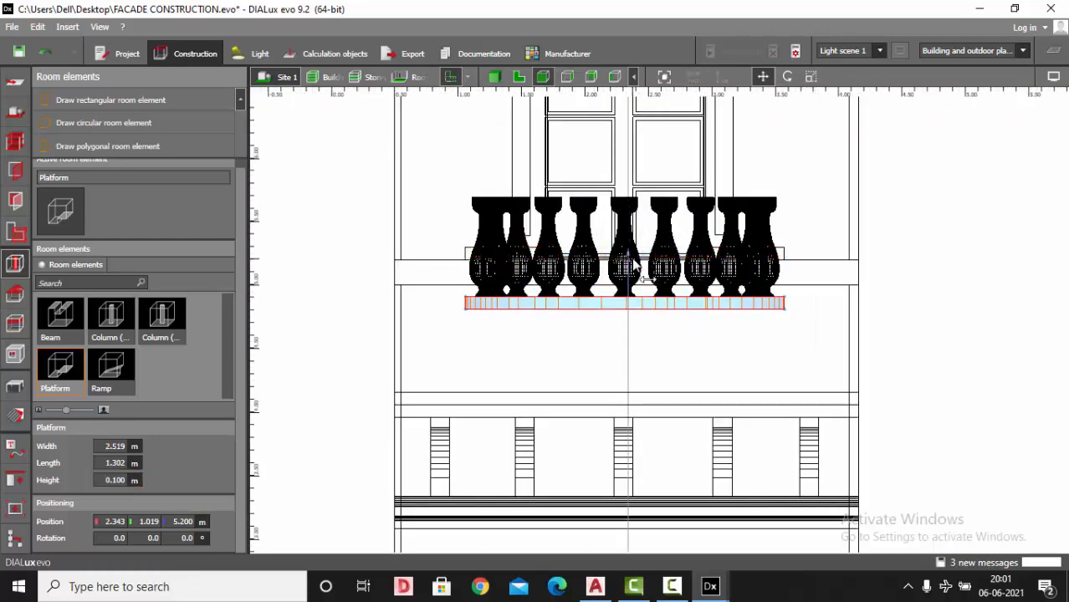
left_click(499, 80)
left_click(511, 145)
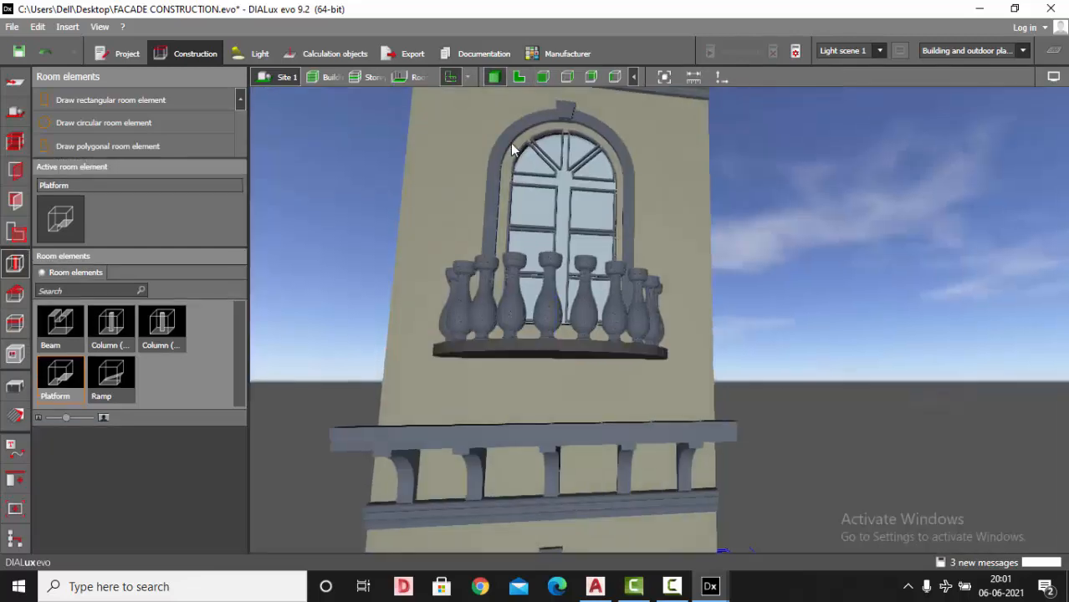
- Select the semicircular platform under the upper-storey balusters and activate the Move tool for it
right_click_drag(511, 144, 513, 354)
left_click(466, 355)
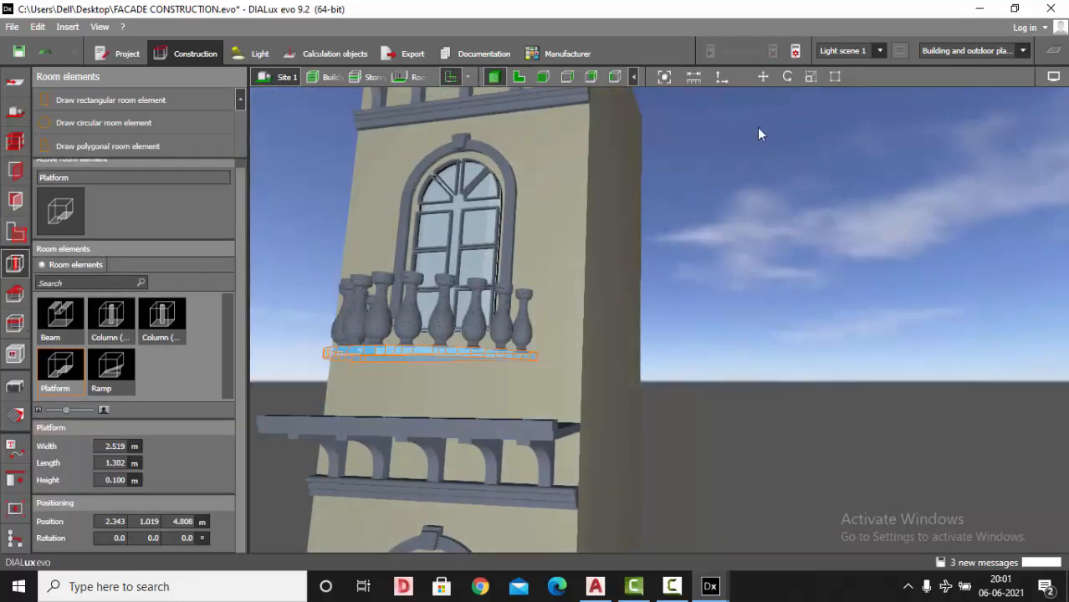
left_click(762, 76)
scroll(761, 158, "down", 5)
scroll(761, 158, "down", 2)
scroll(761, 157, "up", 2)
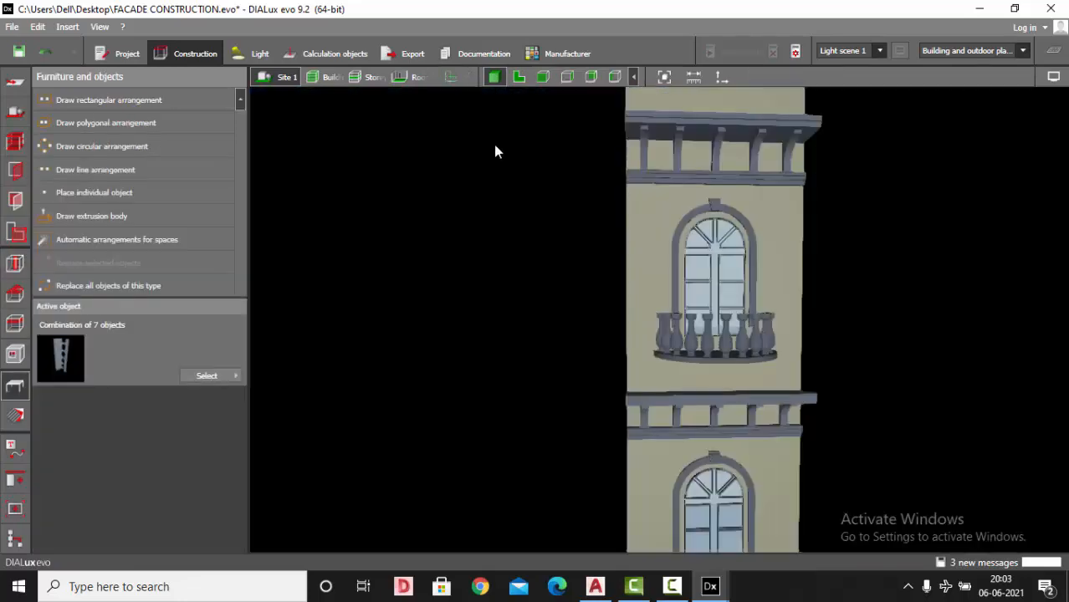
- Show the imported elevation, plan and section drawings again in the site's plan view
left_click(517, 76)
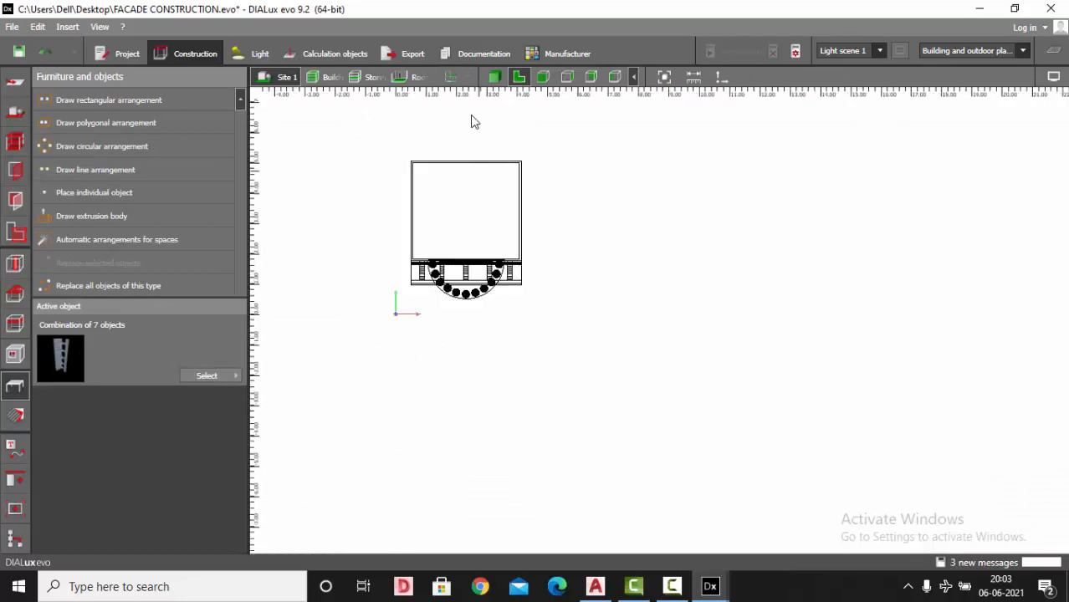
left_click(449, 77)
scroll(527, 251, "up", 5)
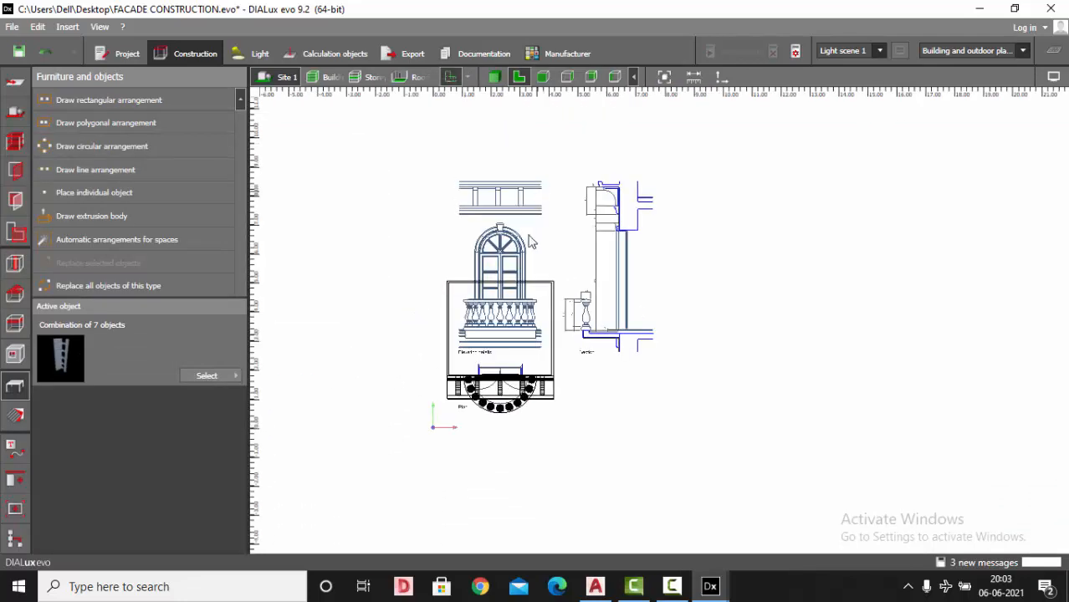
scroll(532, 285, "down", 3)
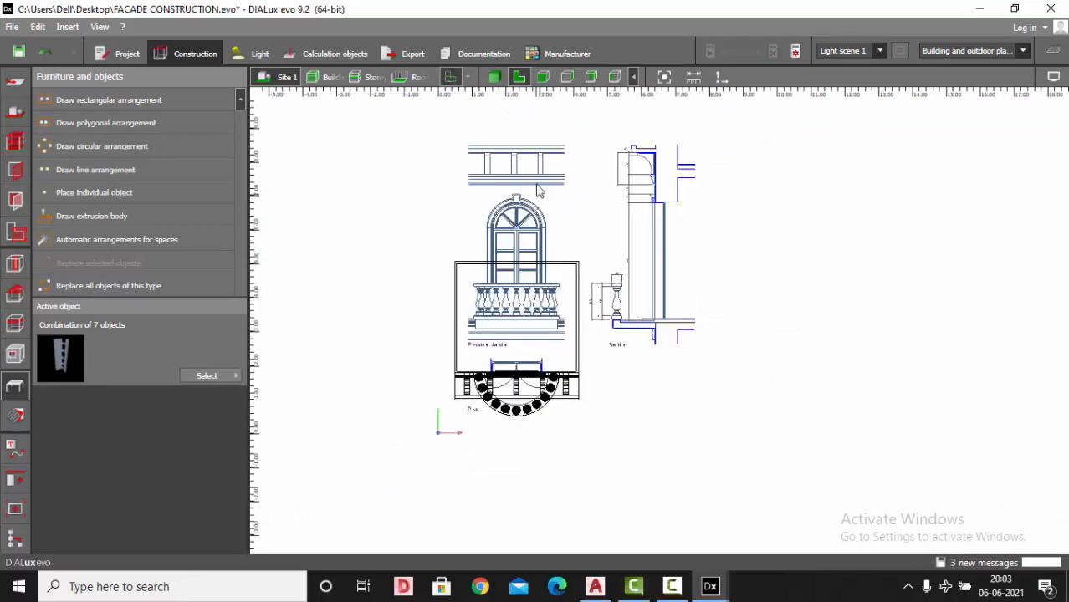
- Examine the whole two-storey facade in 3D, including its cornices, arched windows and both balconies
left_click(495, 77)
middle_click_drag(660, 292, 763, 350)
scroll(747, 368, "up", 5)
right_click_drag(764, 350, 775, 304)
scroll(774, 304, "down", 2)
scroll(774, 304, "up", 1)
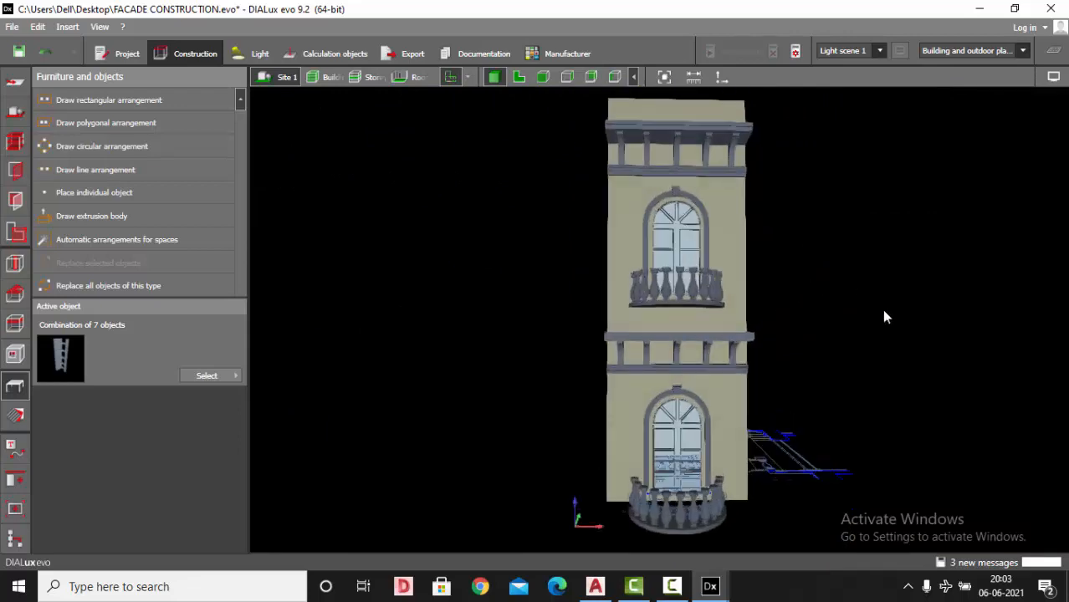
mouse_move(882, 312)
right_mouse_down()
mouse_move(835, 327)
mouse_move(840, 341)
mouse_move(901, 340)
mouse_move(906, 331)
mouse_move(883, 325)
right_mouse_up()
scroll(883, 324, "up", 1)
right_click_drag(807, 334, 795, 269)
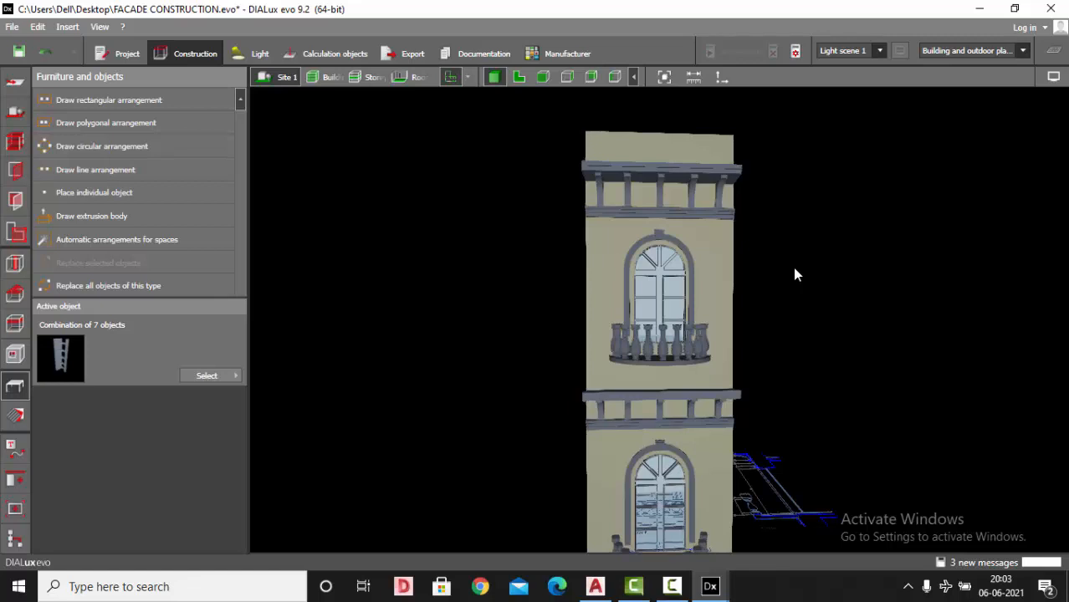
right_click_drag(795, 269, 808, 293)
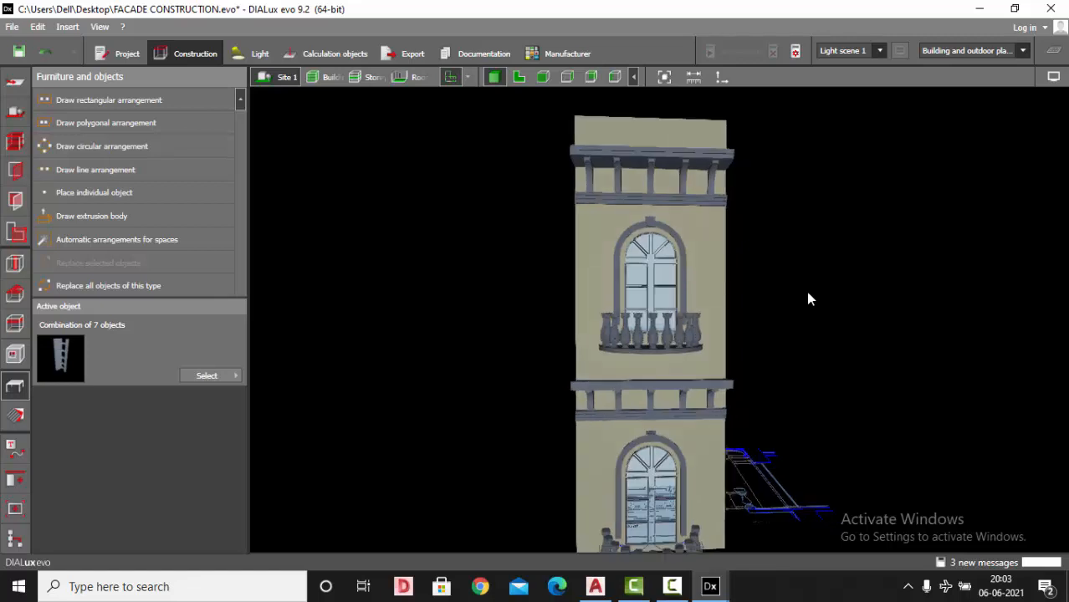